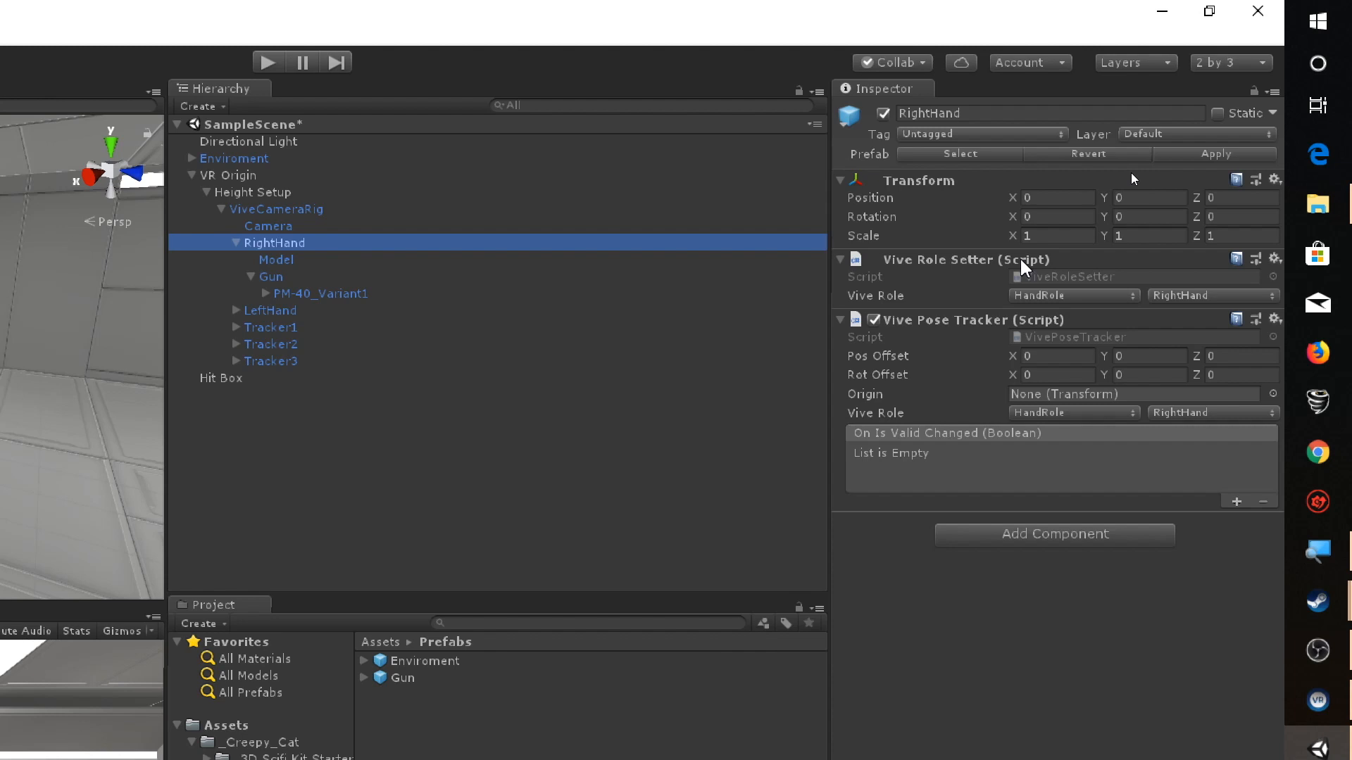
# Switch the RightHand object's Vive Role Setter role to LeftHand and back to RightHand
pyautogui.click(1188, 296)
pyautogui.click(1127, 371)
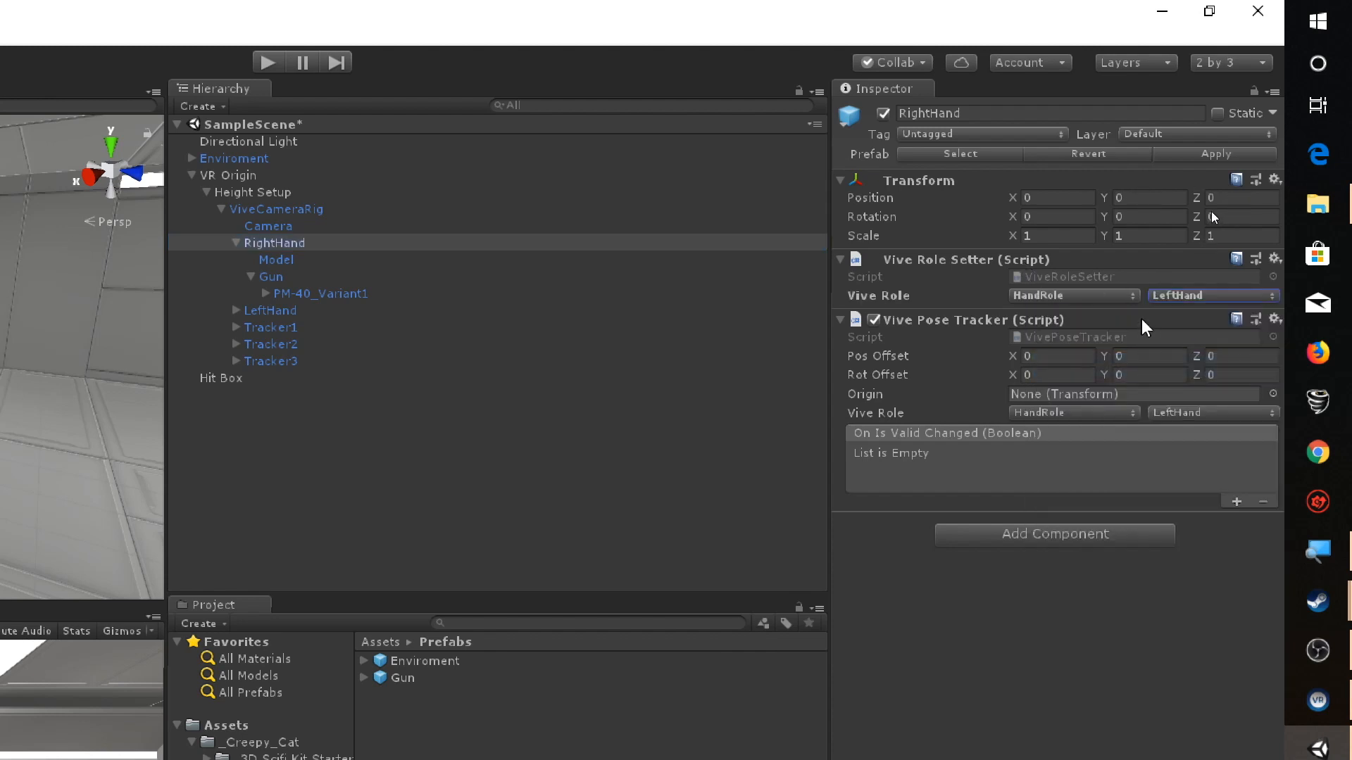
pyautogui.click(1181, 296)
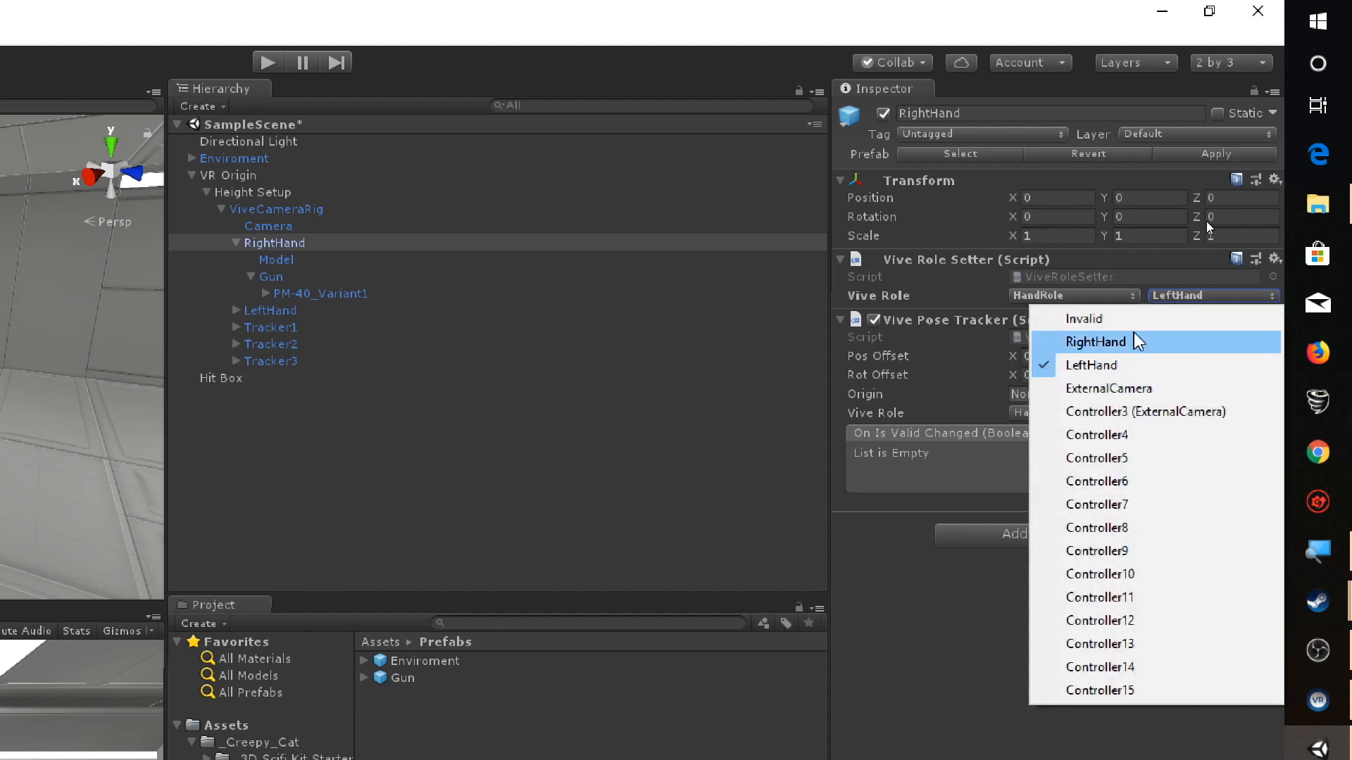
pyautogui.click(1185, 341)
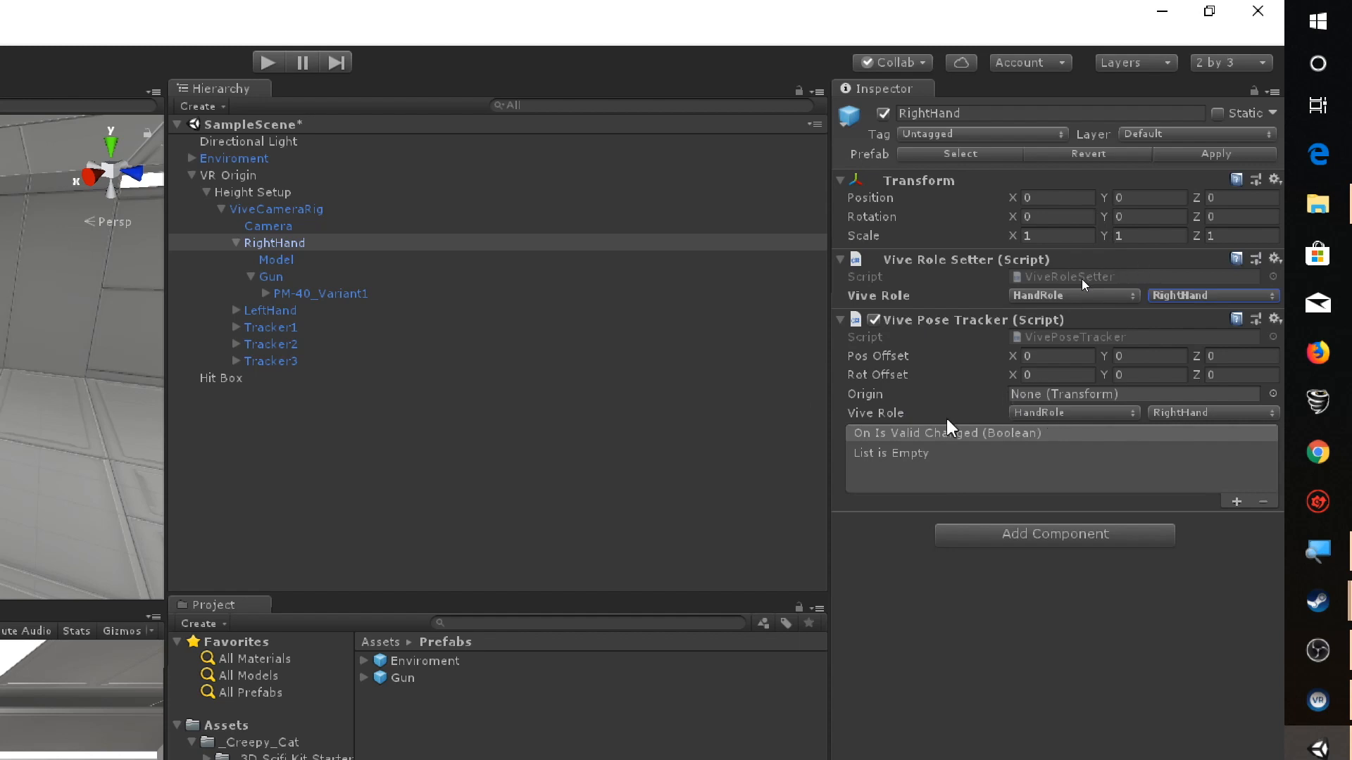
# Switch the RightHand object's Vive Pose Tracker role to LeftHand and back to RightHand
pyautogui.click(1163, 415)
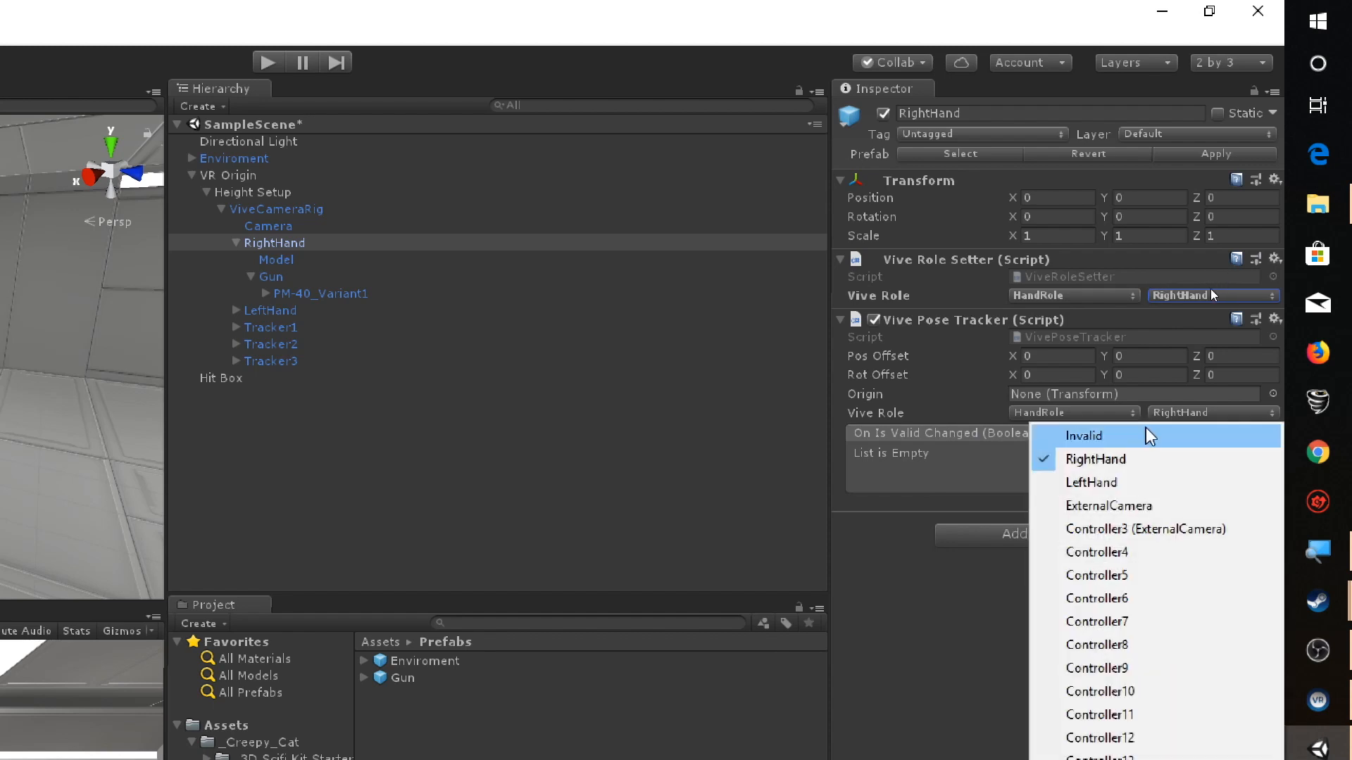
pyautogui.click(1118, 483)
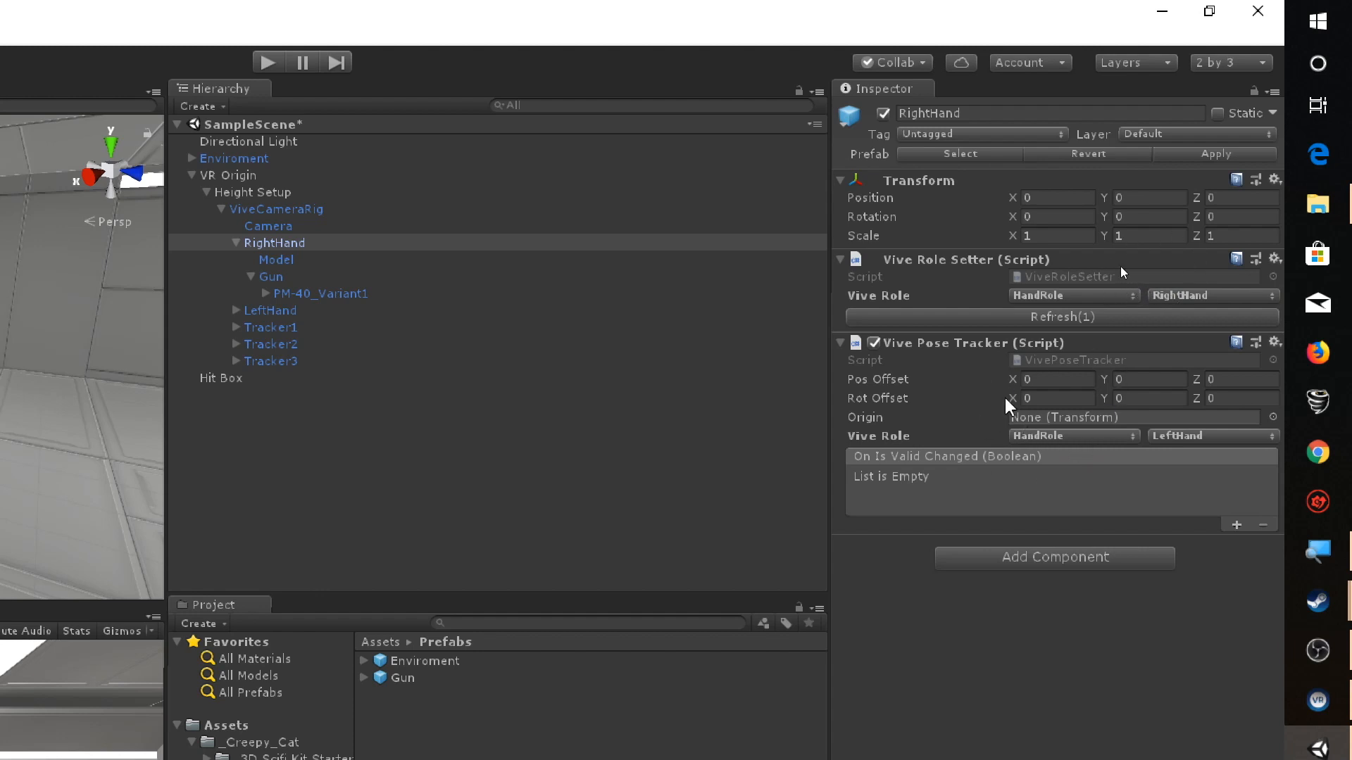
pyautogui.click(1187, 437)
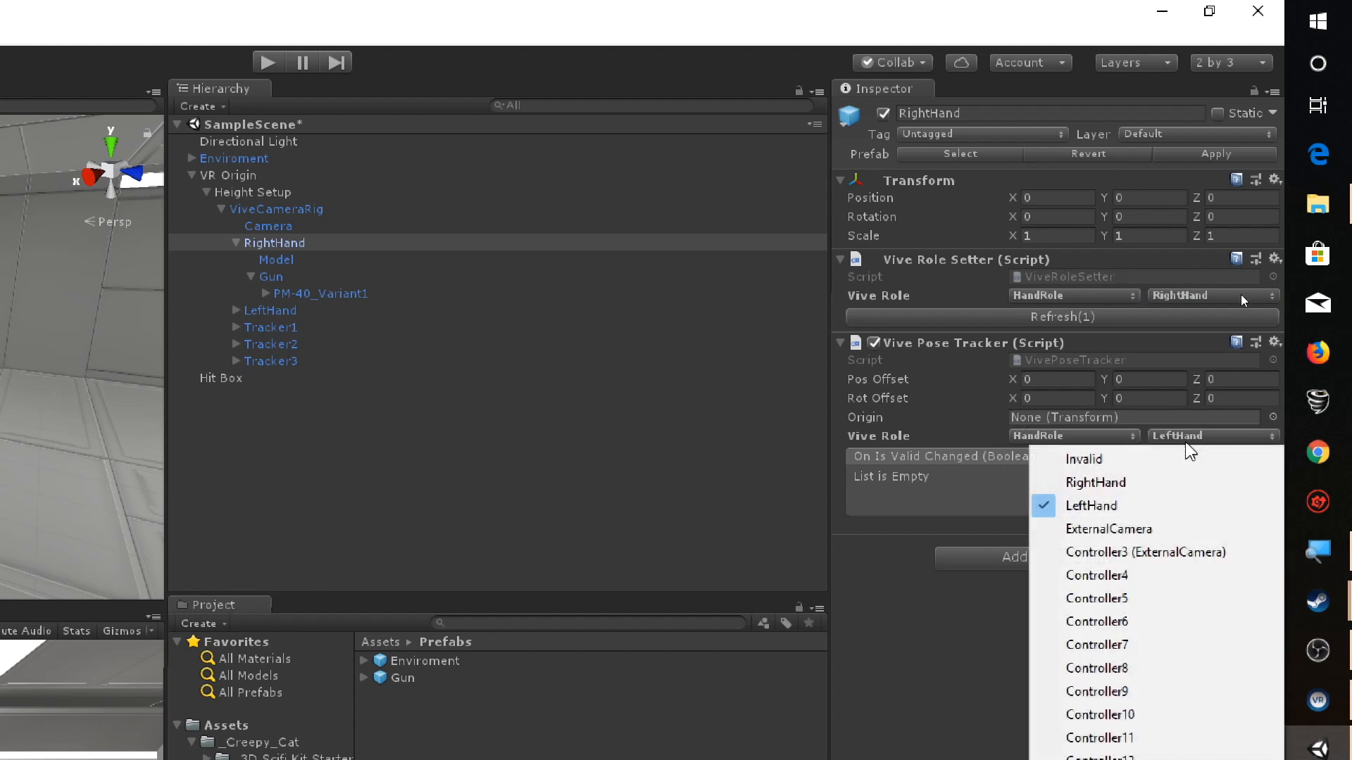
pyautogui.click(1114, 482)
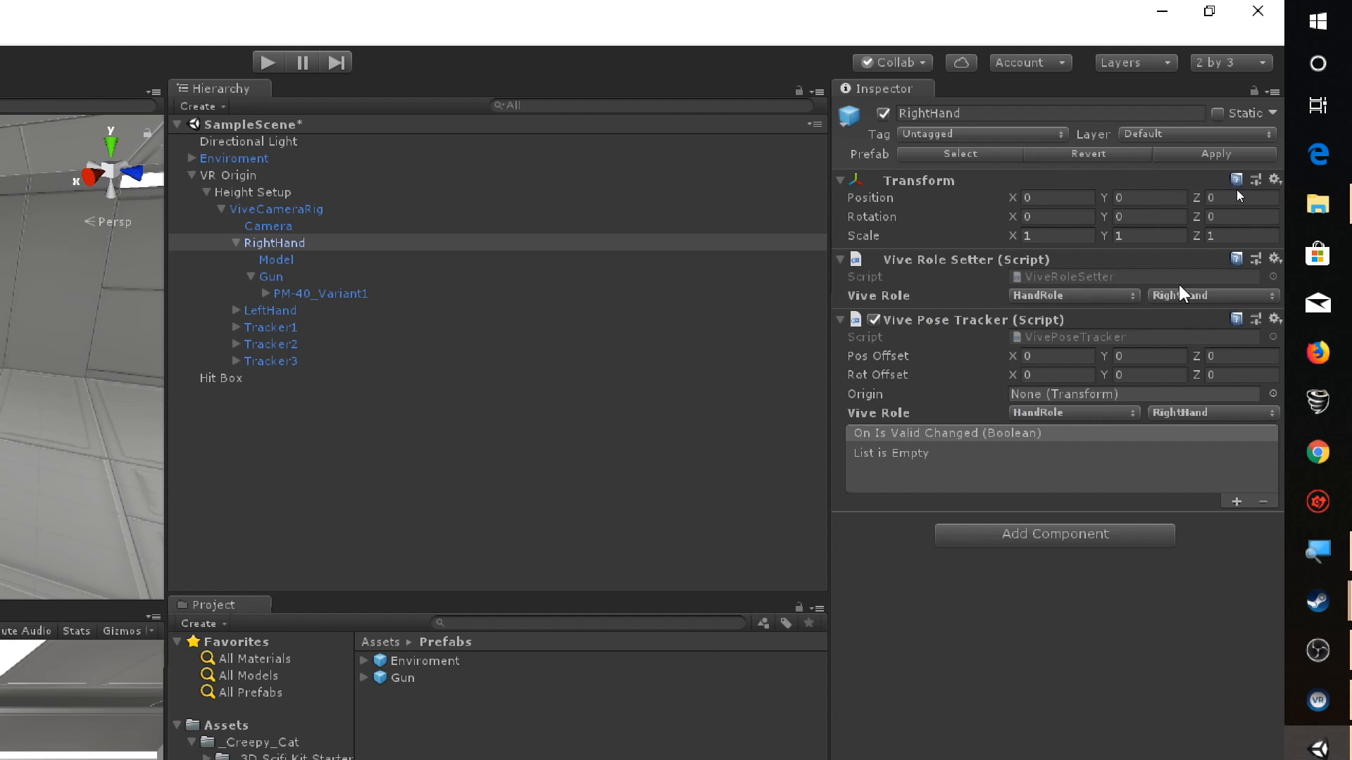
# Collapse the VR Origin hierarchy and create an empty game object at the scene's root level
pyautogui.click(208, 190)
pyautogui.click(208, 192)
pyautogui.click(191, 175)
pyautogui.rightClick(226, 237)
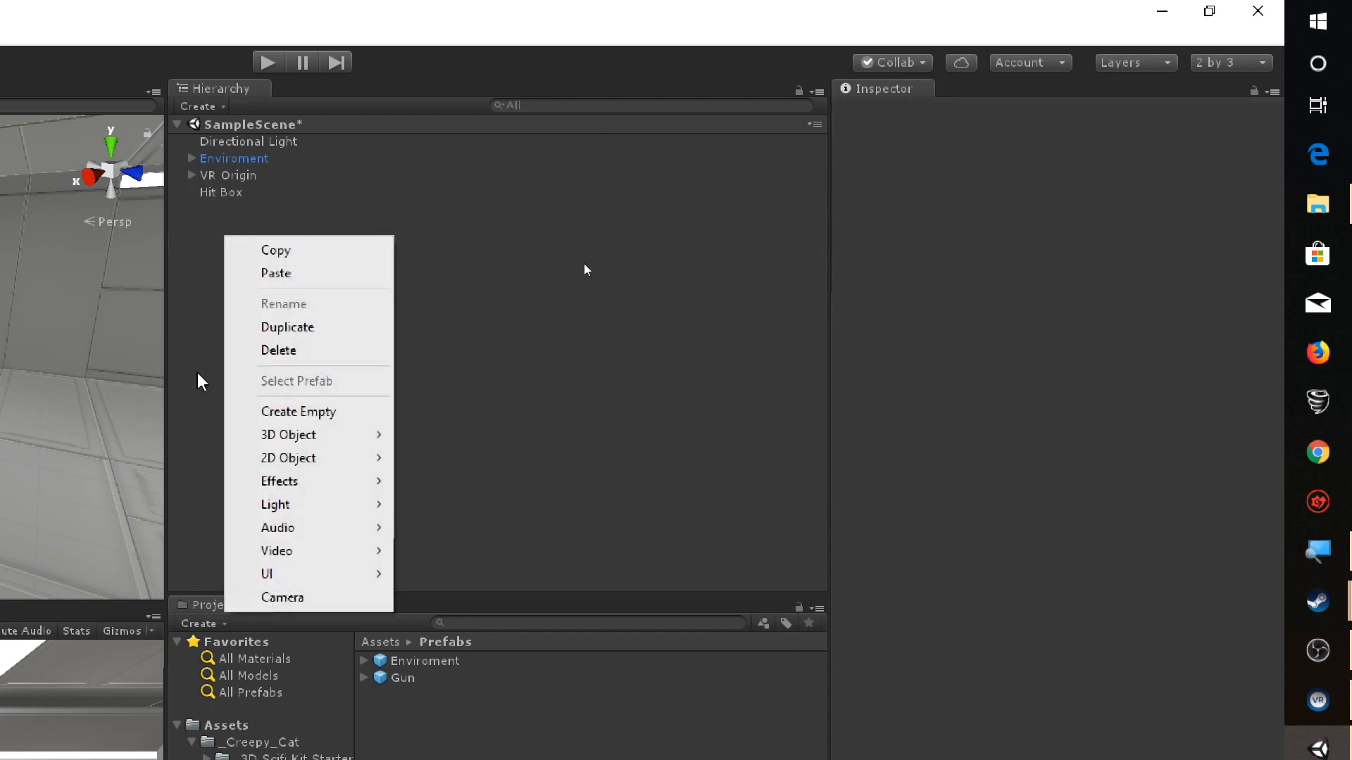
pyautogui.click(318, 412)
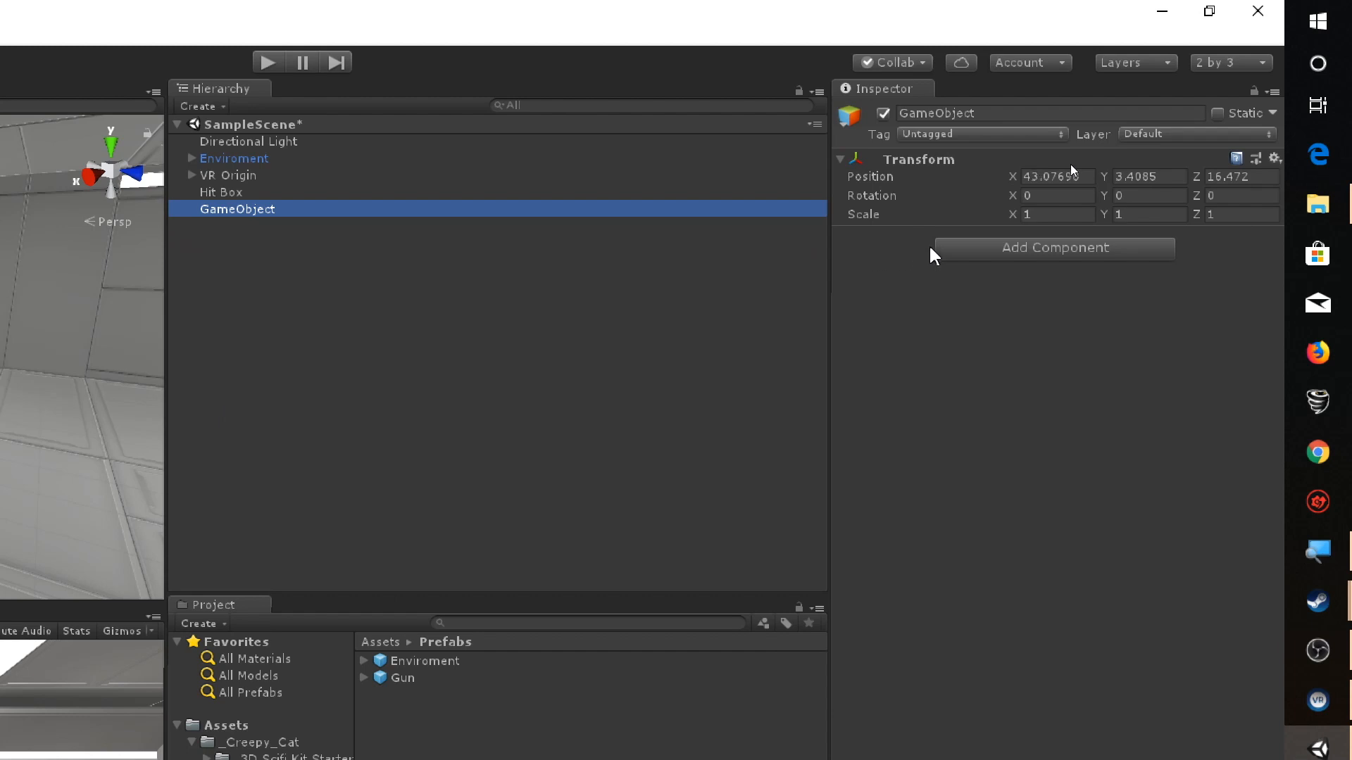
# Add a Vive Pose Tracker (Transform) component to the empty game object
pyautogui.click(981, 247)
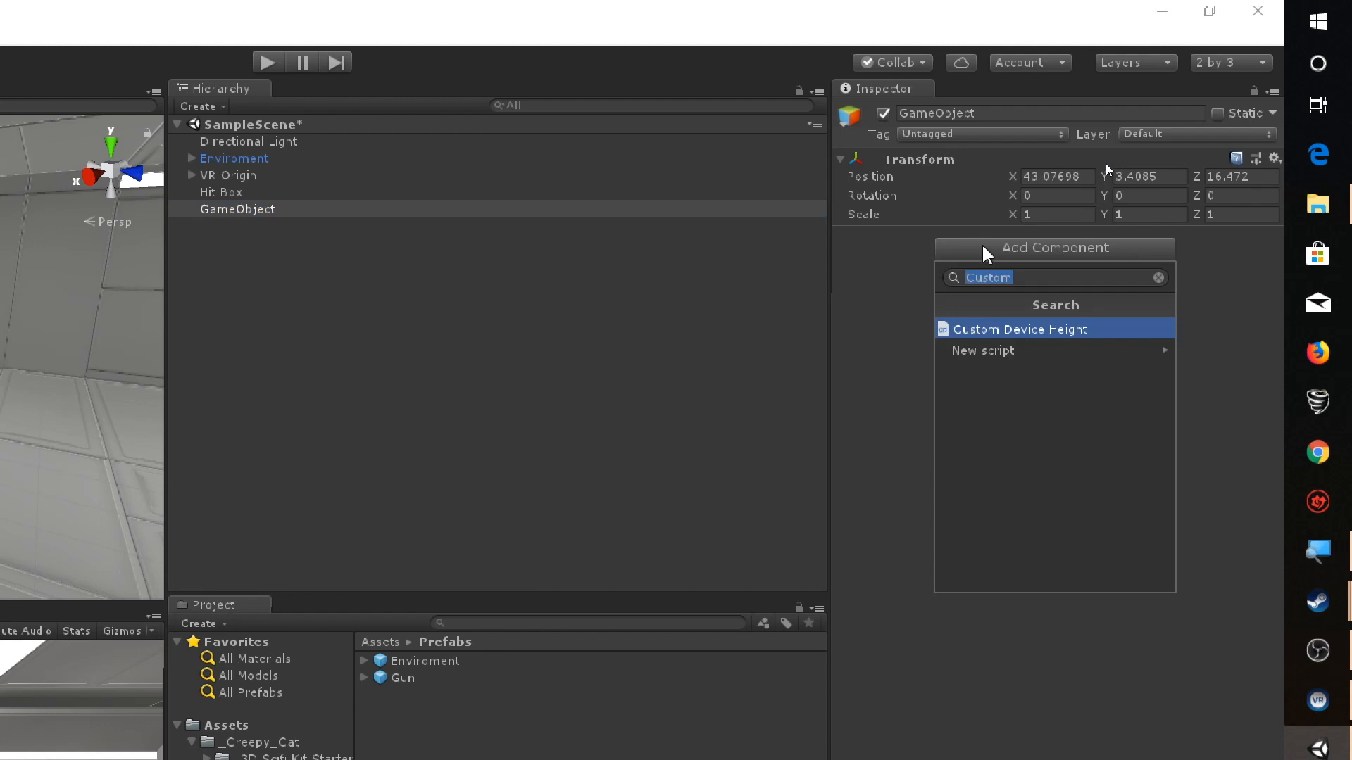
pyautogui.write('Vive')
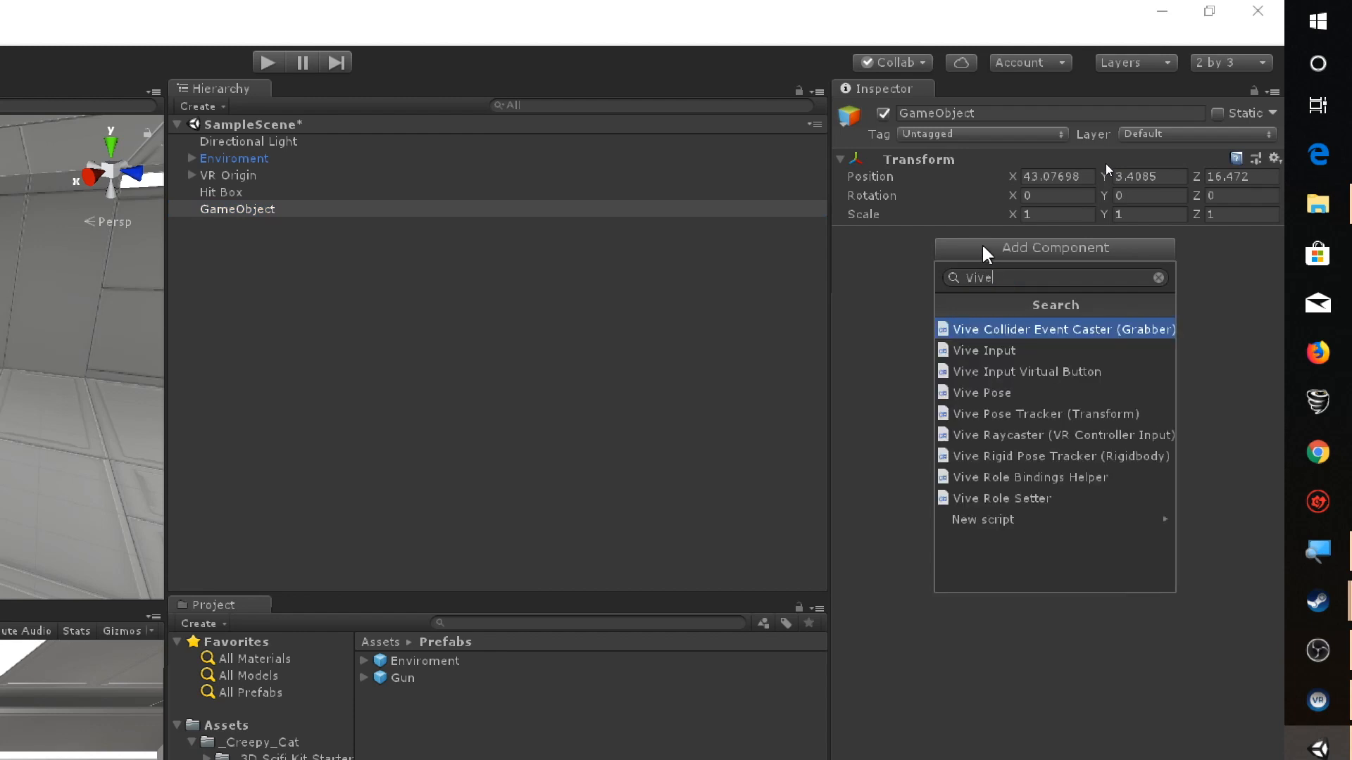
pyautogui.write('Pos')
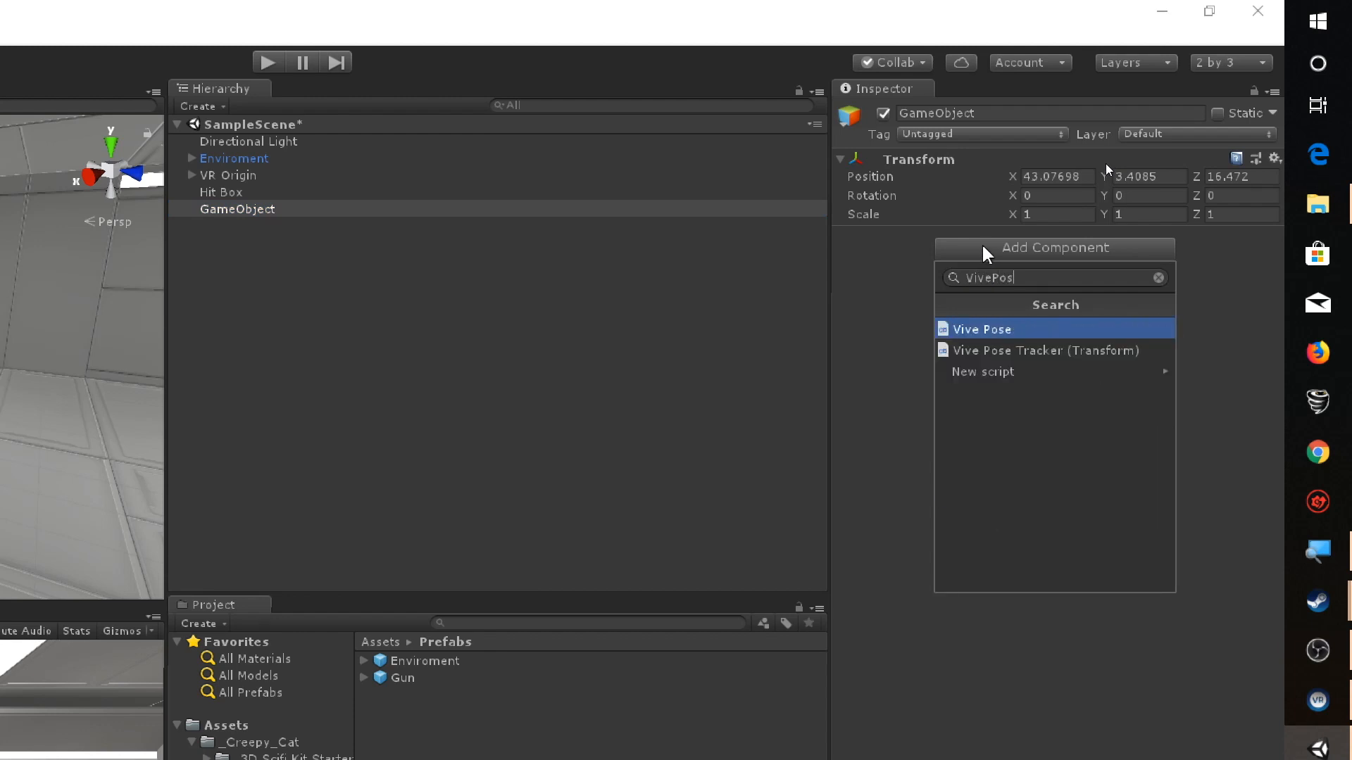
pyautogui.press('Down')
pyautogui.press('Return')
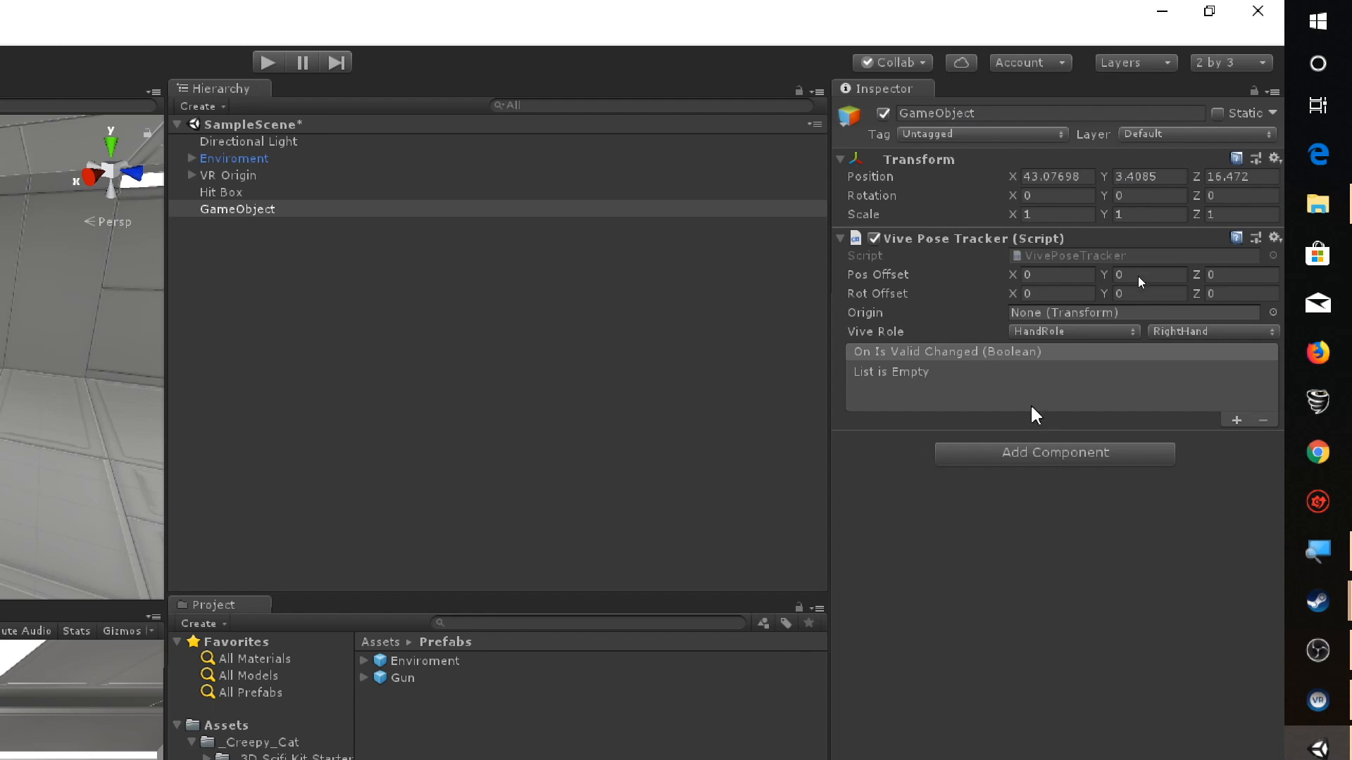
# Add a Vive Role Setter component to the same game object
pyautogui.click(1037, 451)
pyautogui.write('Vi')
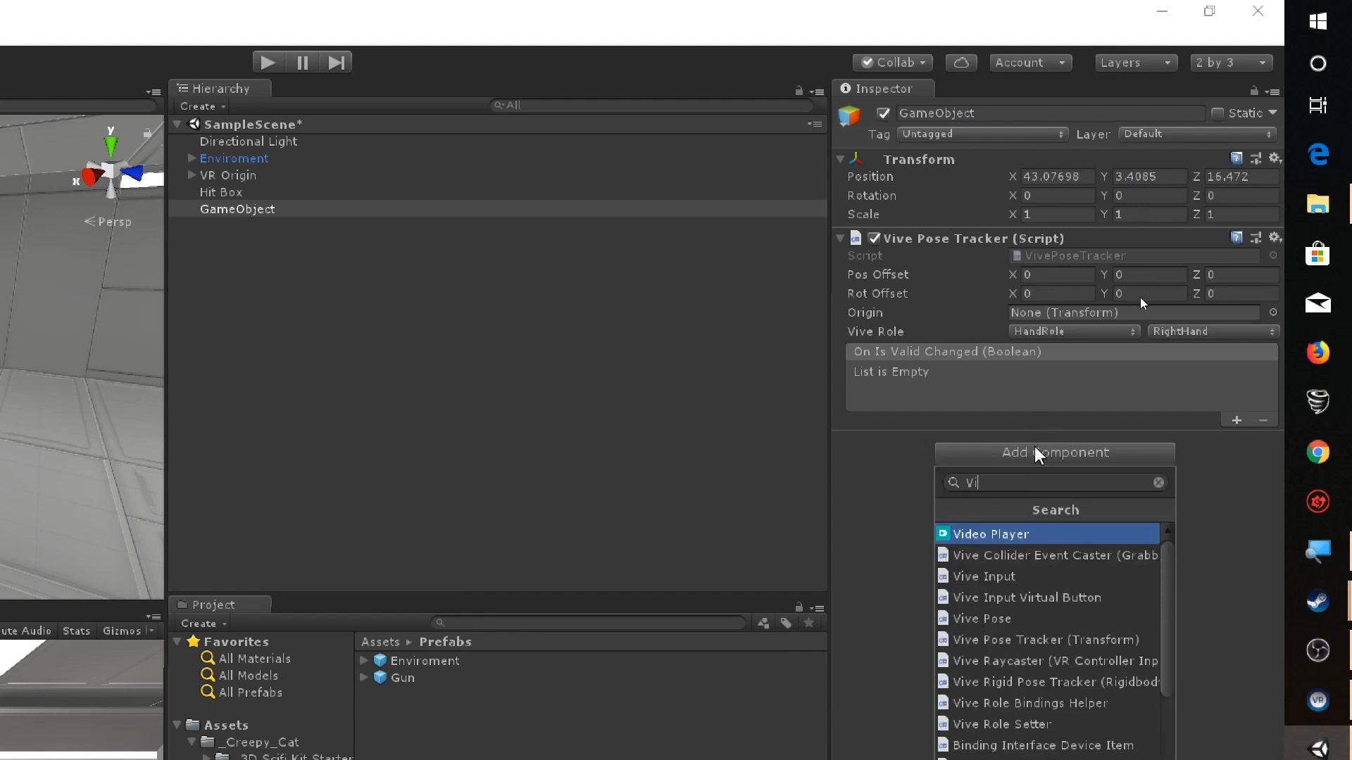
pyautogui.write('ve Ro')
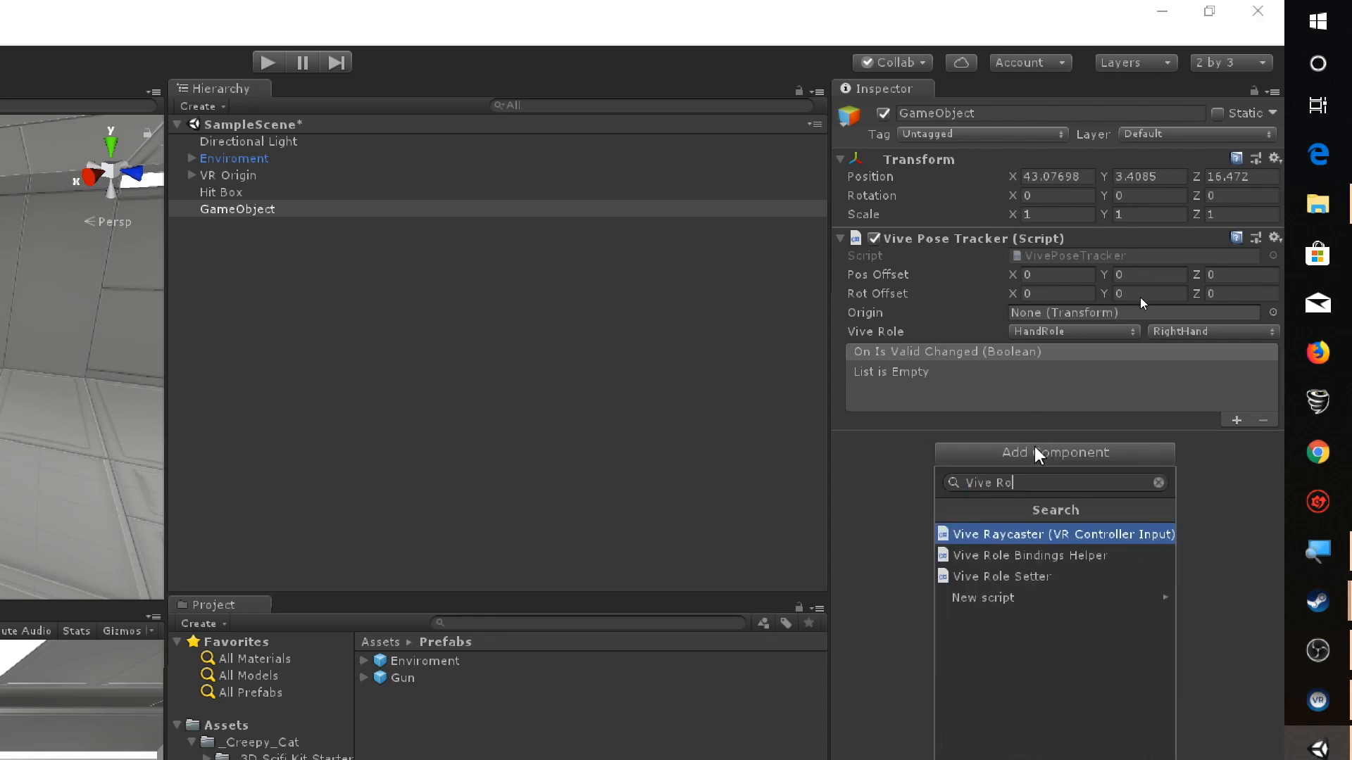
pyautogui.press('Down')
pyautogui.press('Down')
pyautogui.press('Return')
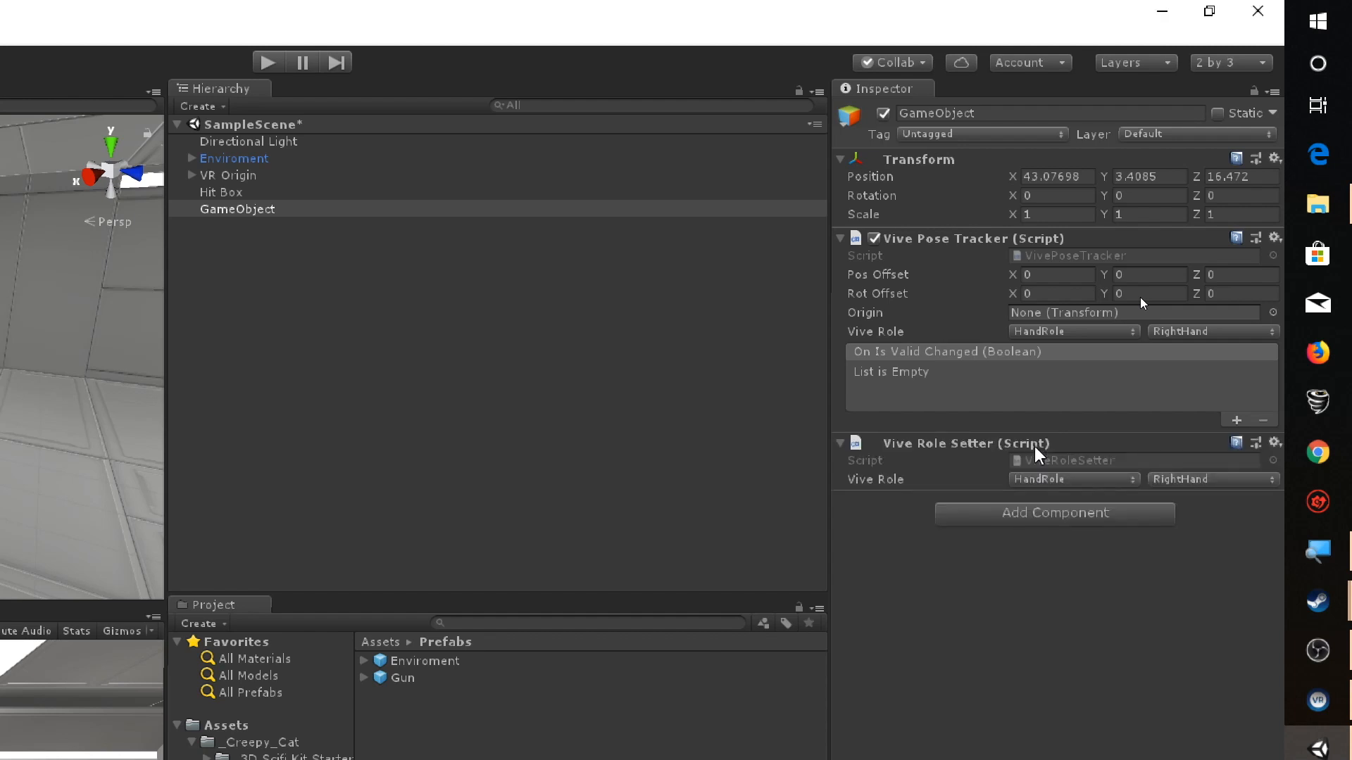
# Set the Vive Role Setter's role to LeftHand and move the component above the Vive Pose Tracker
pyautogui.click(1205, 478)
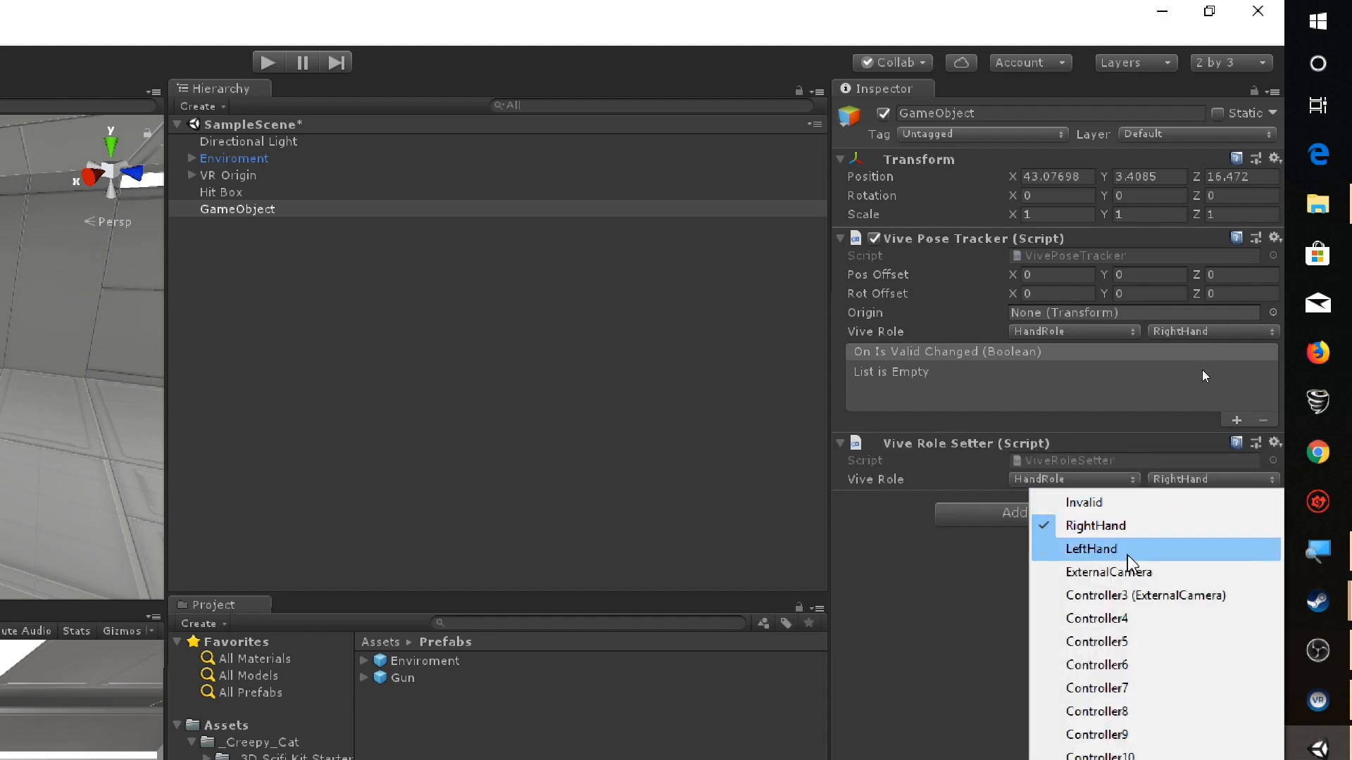
pyautogui.click(1123, 552)
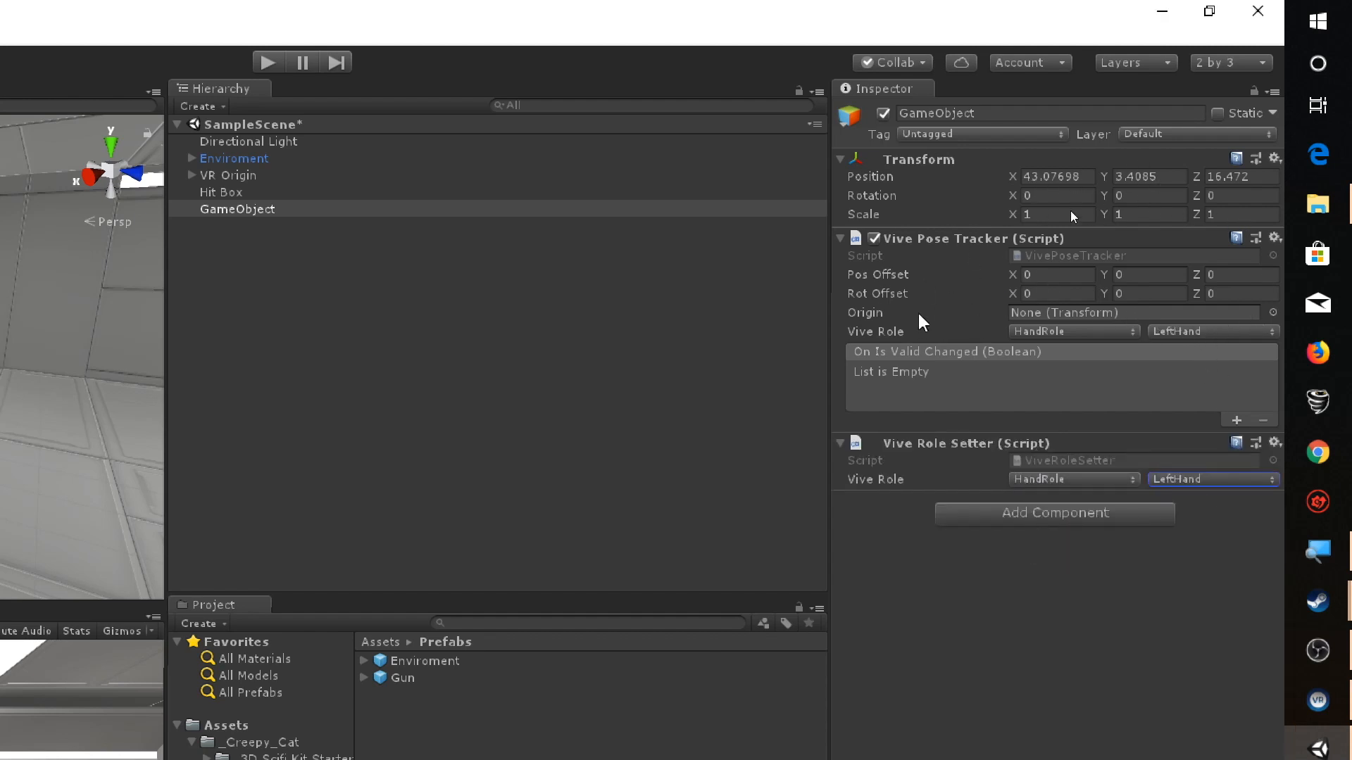
pyautogui.moveTo(943, 445); pyautogui.dragTo(960, 231)
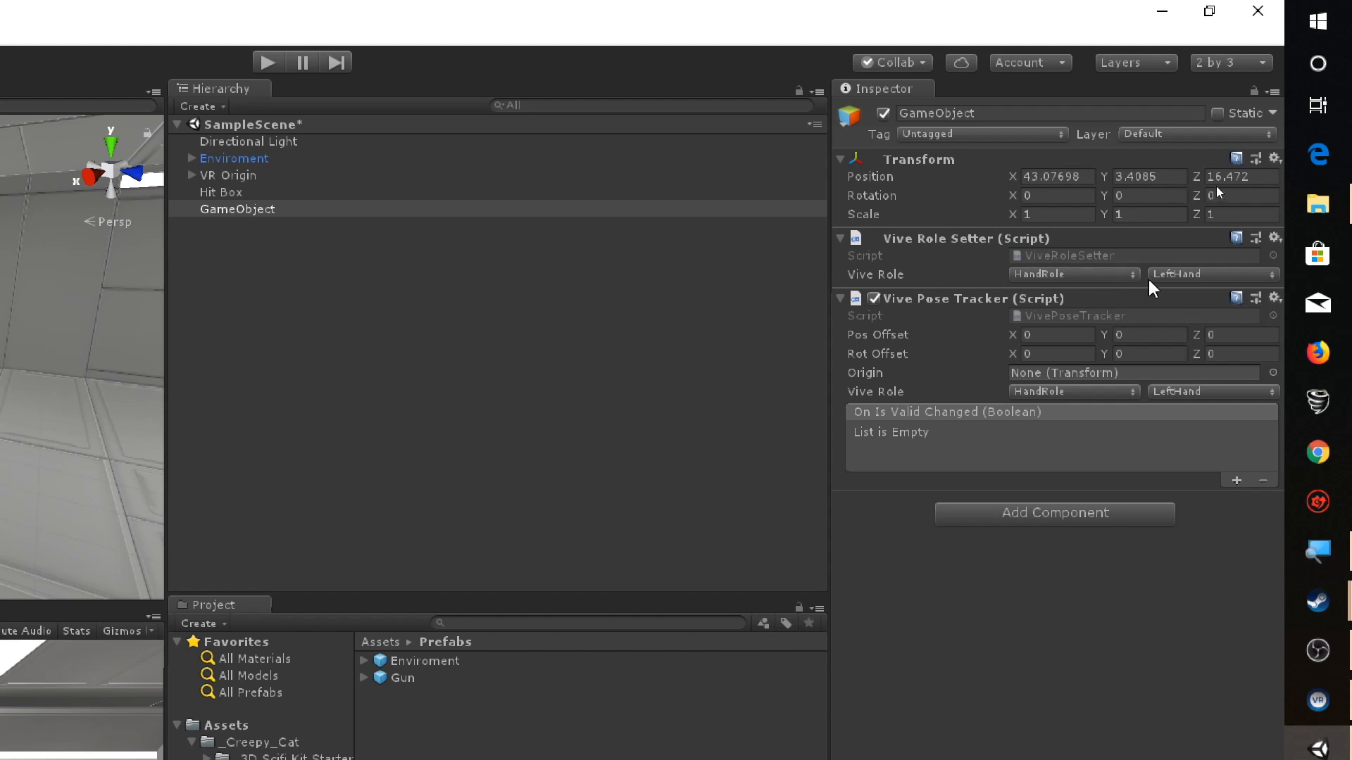
# Try the RightHand and Invalid roles in the Vive Role Setter, keeping HandRole as the role type
pyautogui.click(1188, 274)
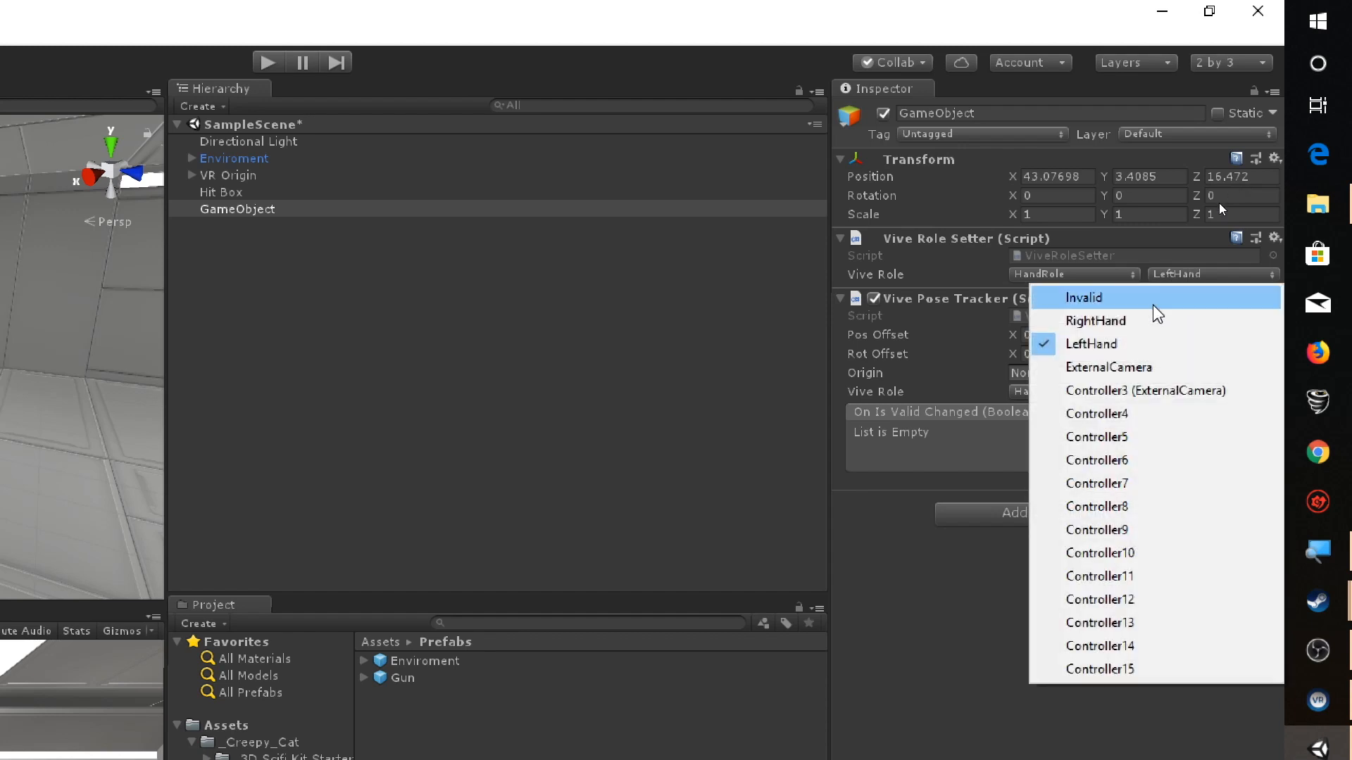
pyautogui.click(1129, 321)
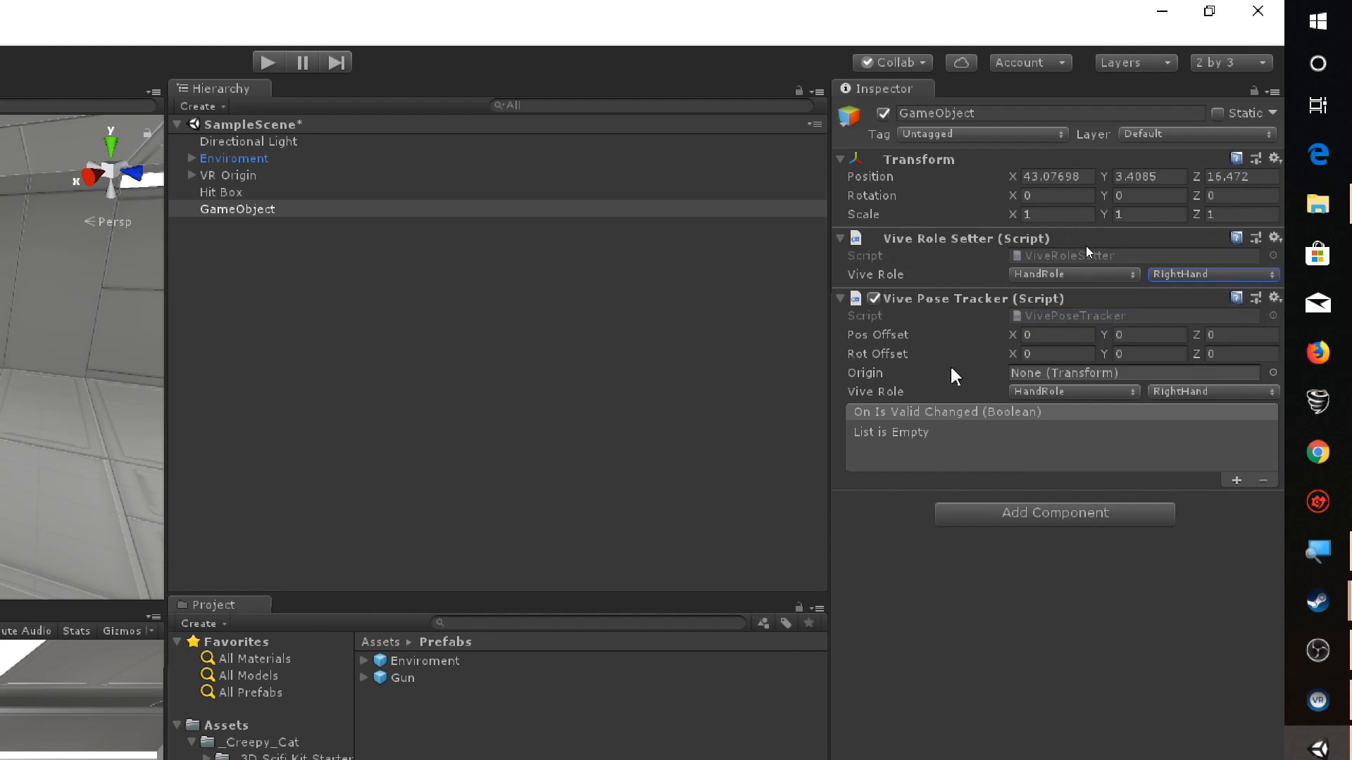
pyautogui.click(1126, 274)
pyautogui.click(1098, 345)
pyautogui.click(1197, 274)
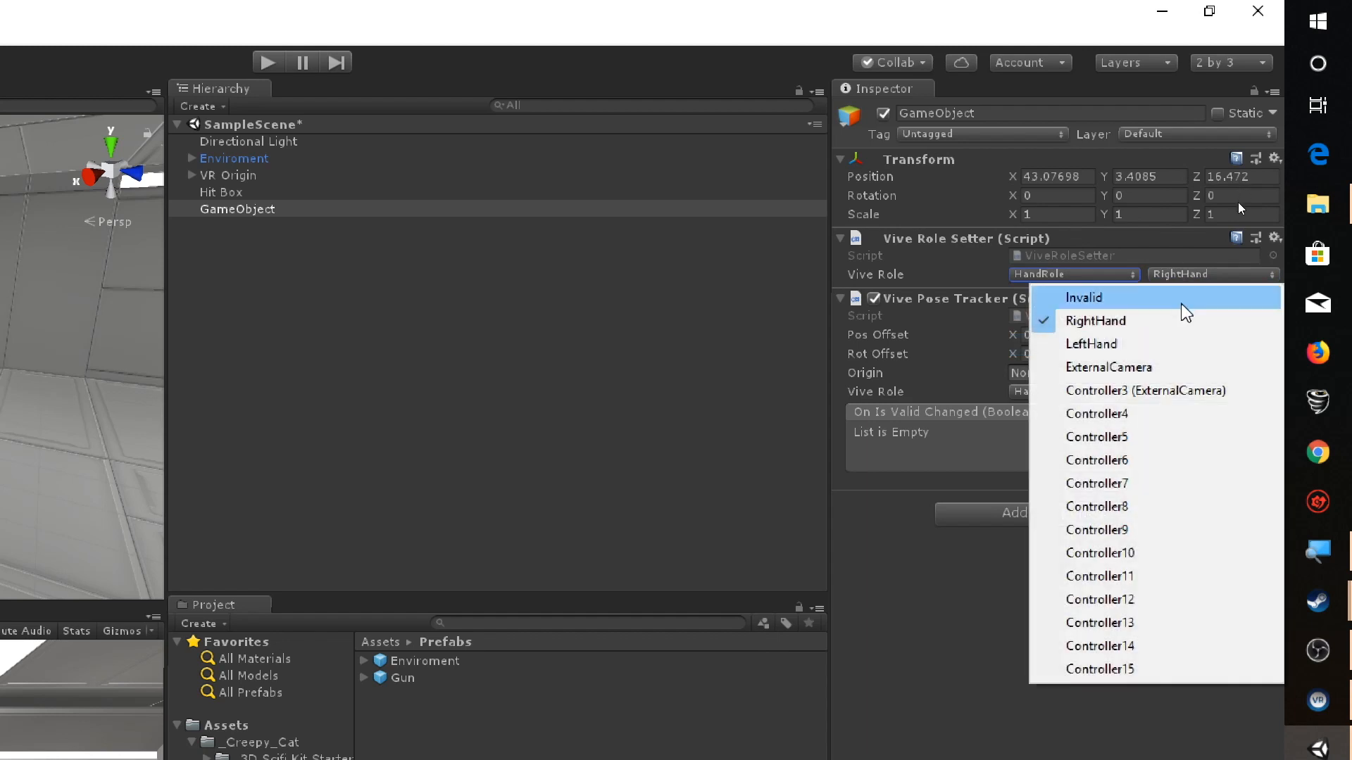
pyautogui.click(1174, 295)
# Change the Vive Role Setter's role type to BodyRole and try Head, RightHand and Head again
pyautogui.click(1080, 278)
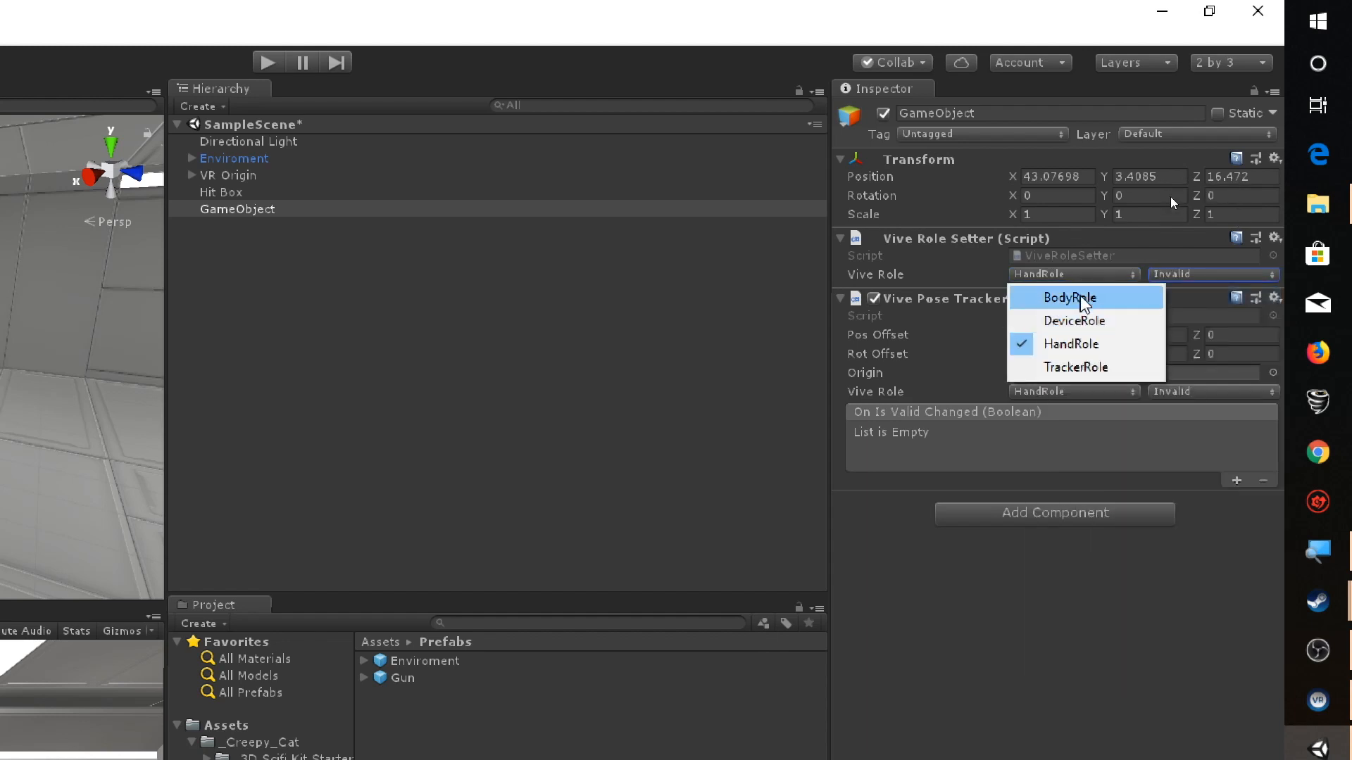
pyautogui.click(1080, 295)
pyautogui.click(1196, 273)
pyautogui.click(1173, 321)
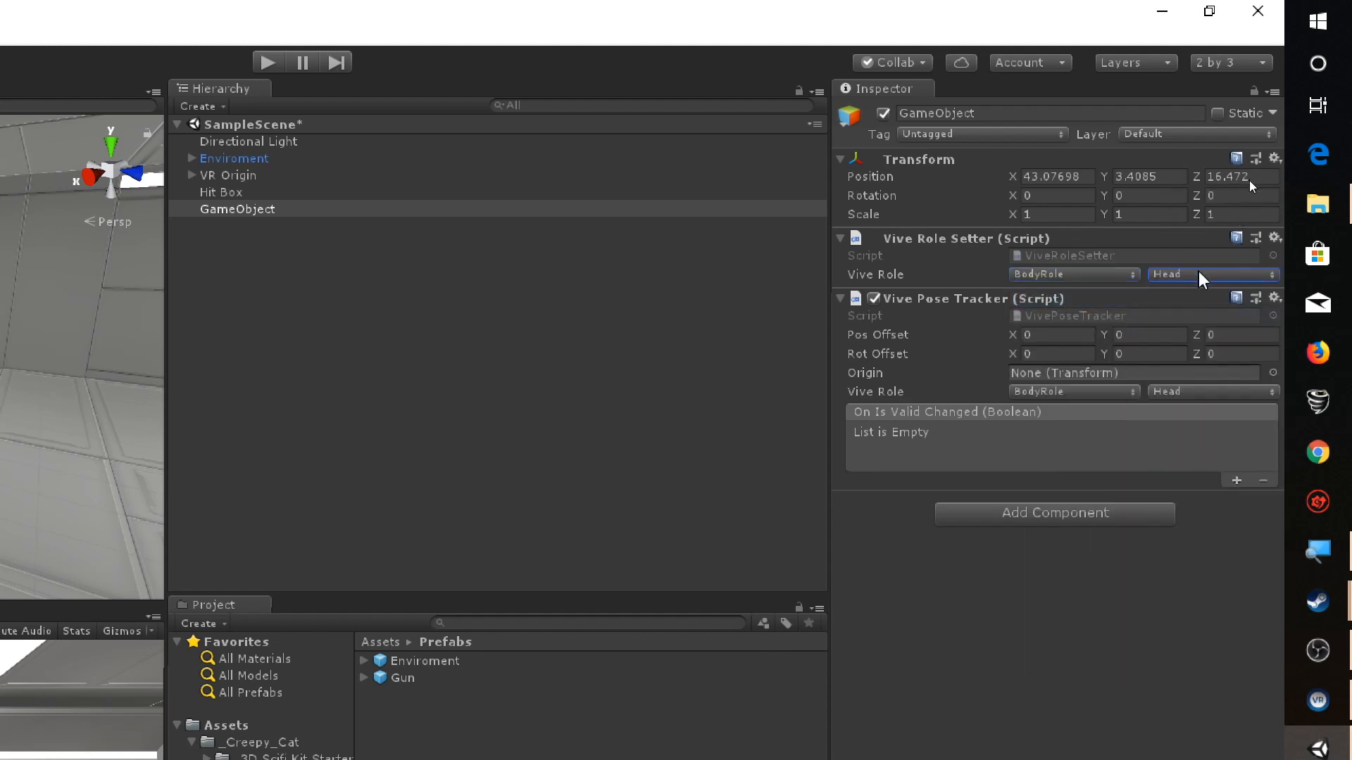
pyautogui.click(1197, 274)
pyautogui.click(1195, 344)
pyautogui.click(1196, 273)
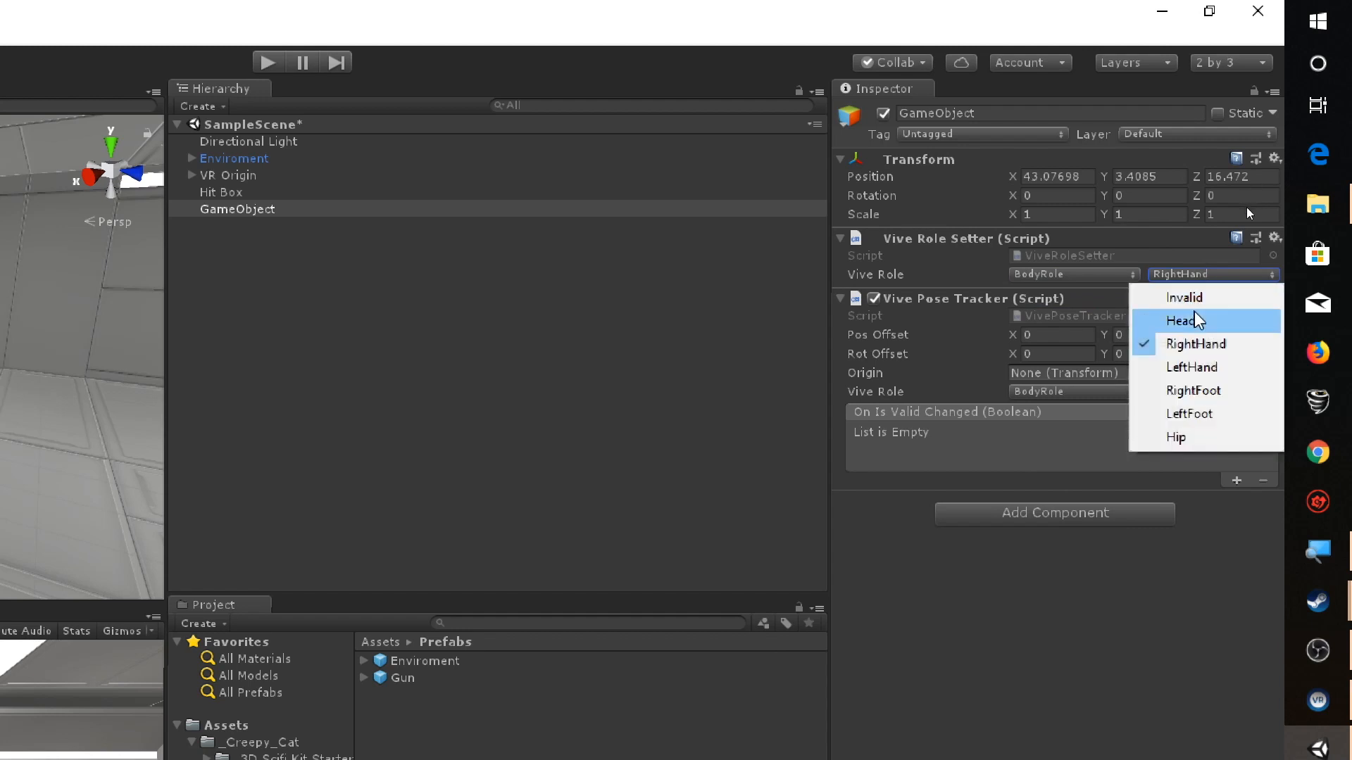
pyautogui.click(1192, 320)
# Change the Vive Role Setter's role type to DeviceRole and choose Device1
pyautogui.click(1130, 276)
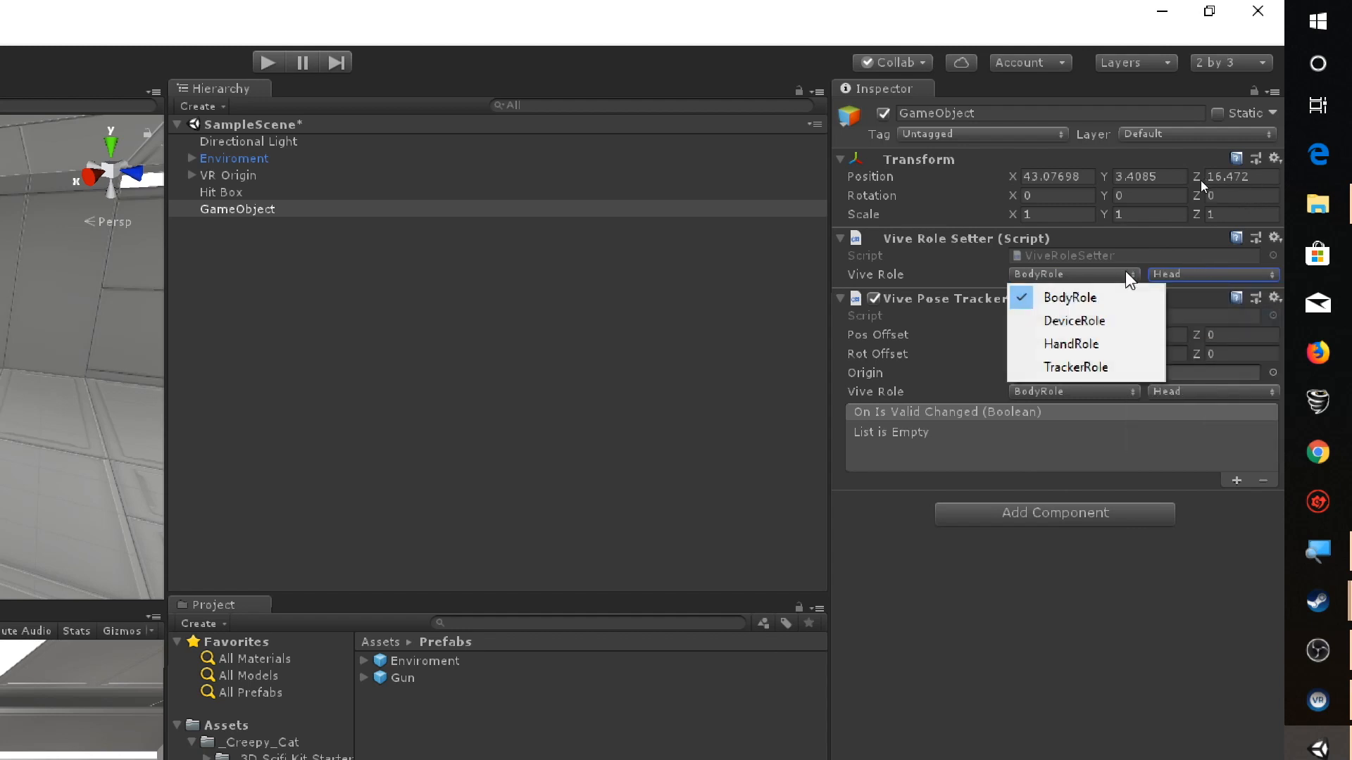
pyautogui.click(1074, 320)
pyautogui.click(1184, 274)
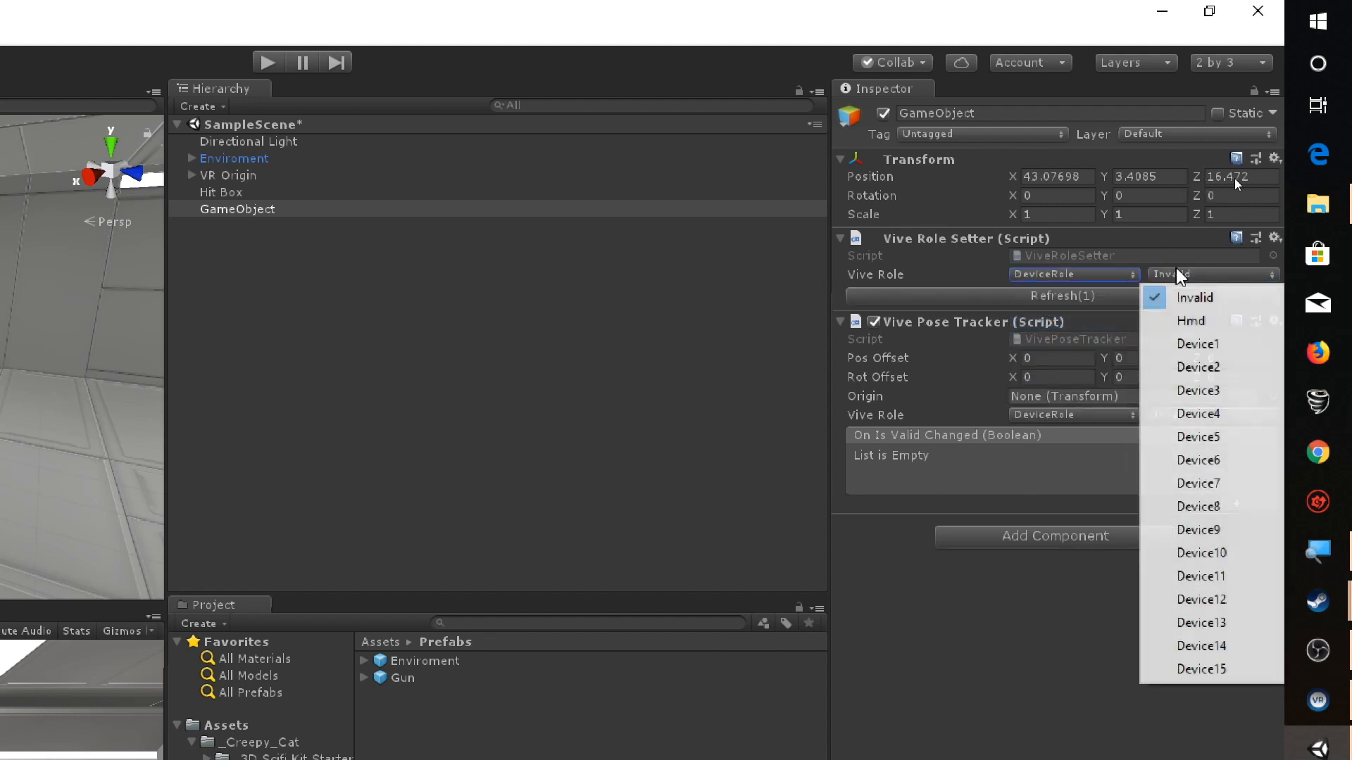
pyautogui.click(1186, 354)
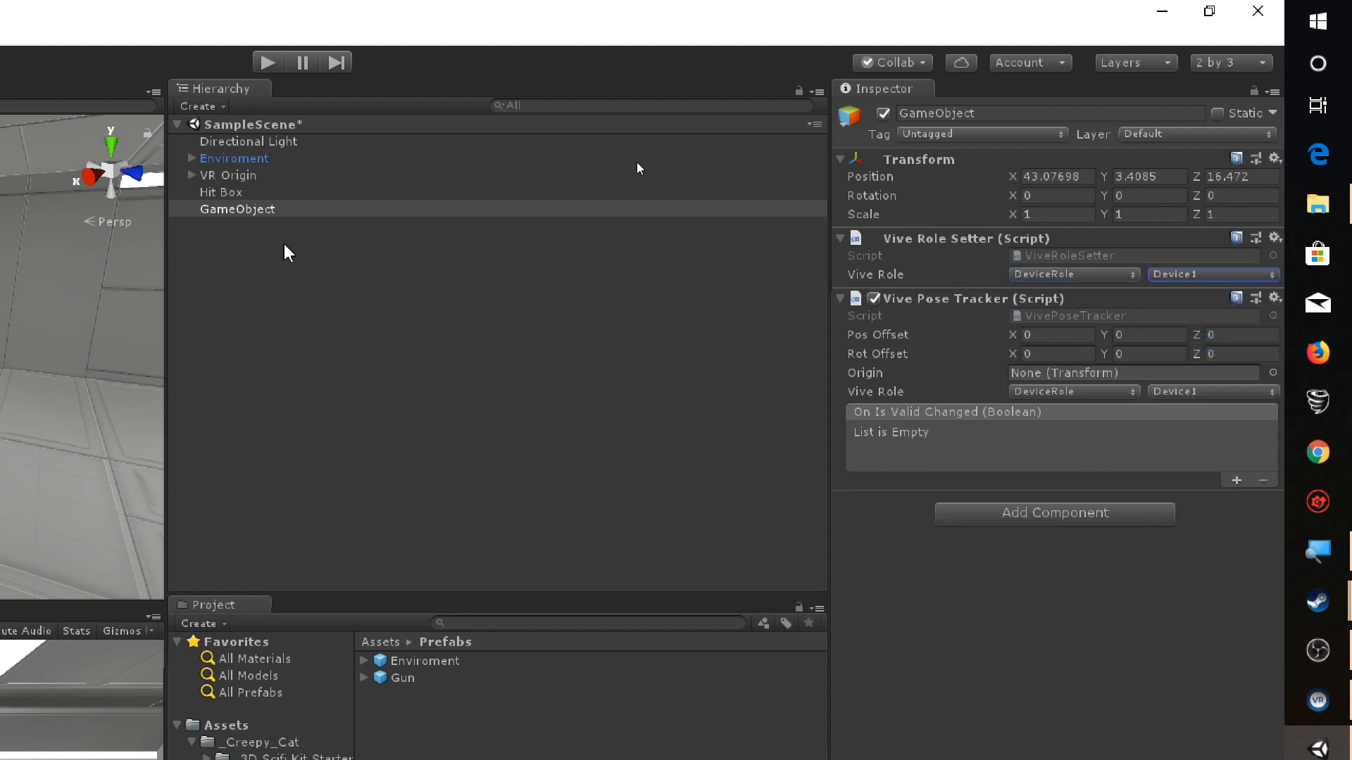
# Delete the empty game object that carries the Vive components from the scene
pyautogui.click(237, 210)
pyautogui.rightClick(237, 210)
pyautogui.click(282, 320)
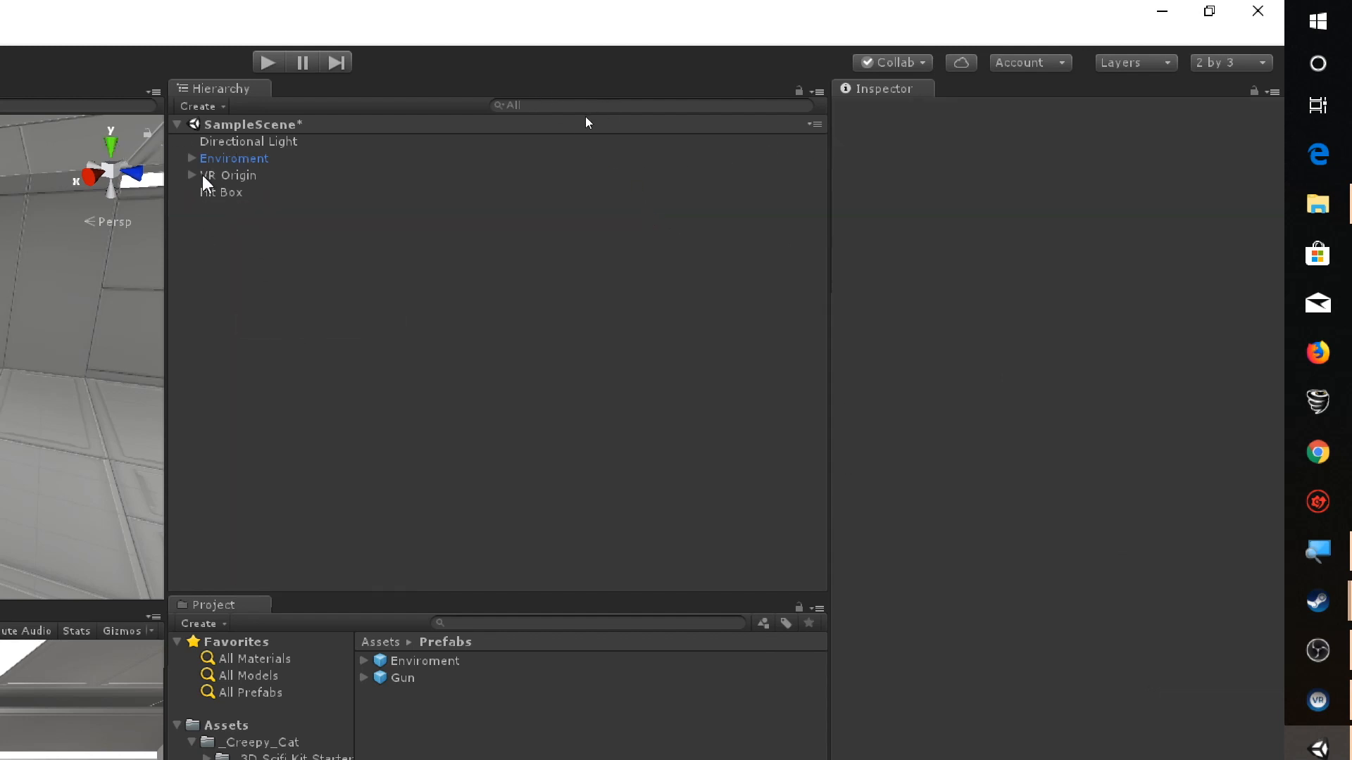
# Expand VR Origin down to ViveCameraRig, examine the RightHand object's components and collapse its children
pyautogui.click(192, 175)
pyautogui.click(206, 192)
pyautogui.click(274, 243)
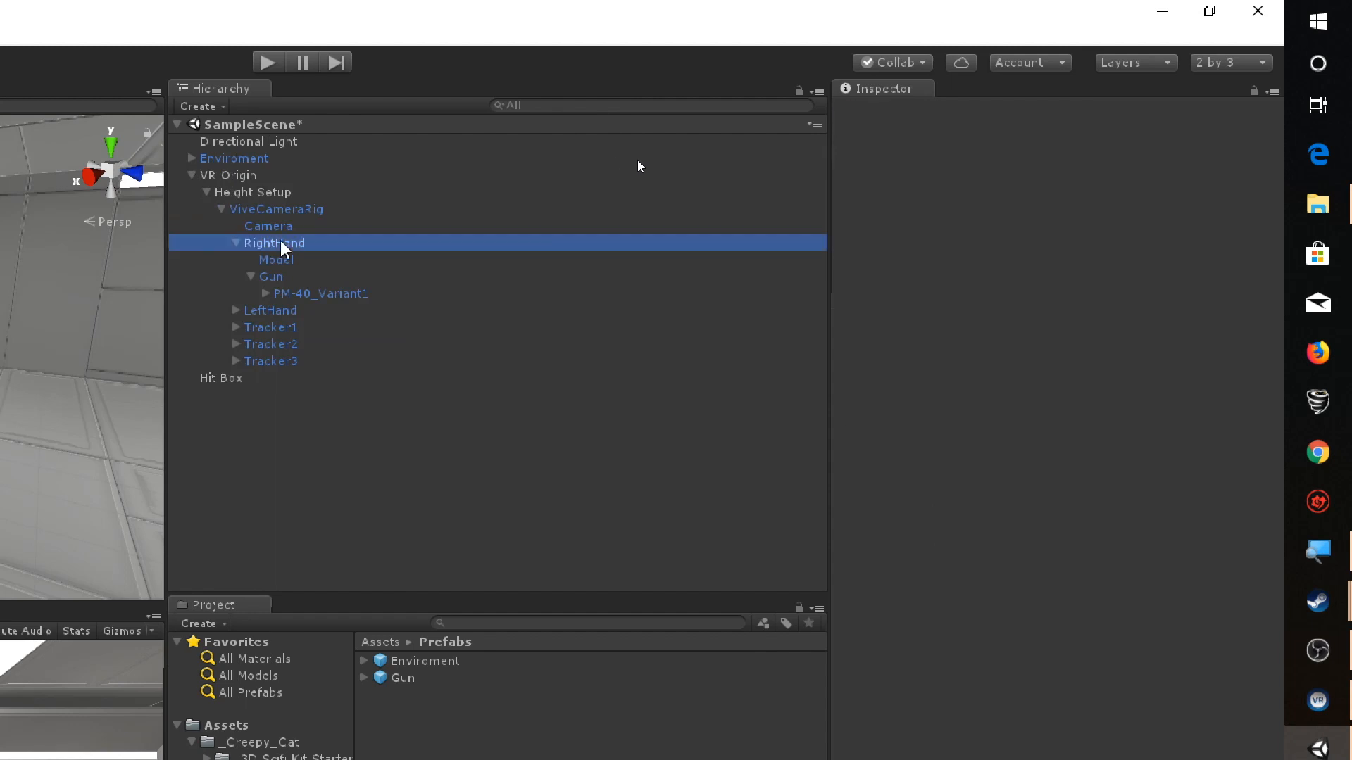
pyautogui.click(236, 242)
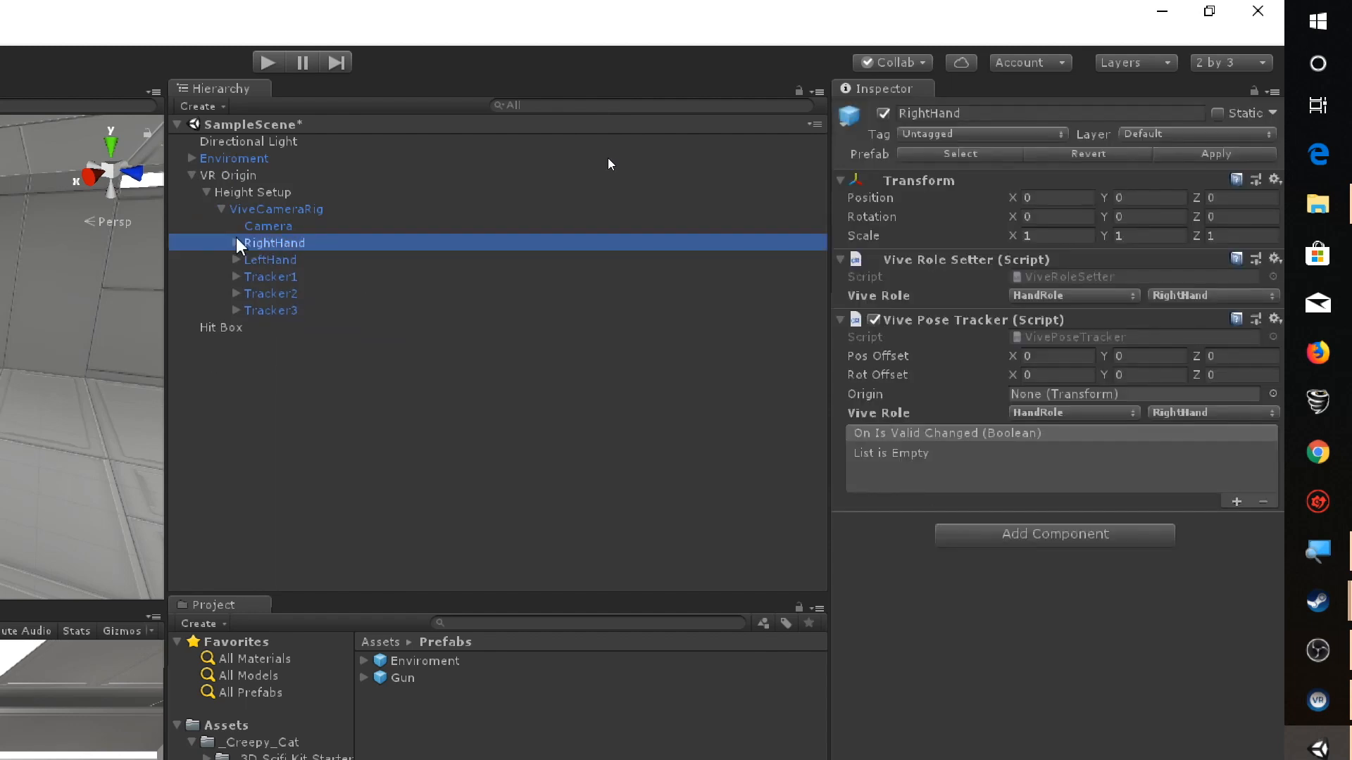
# Collapse the VR Origin hierarchy and create a new empty game object at the scene root
pyautogui.click(259, 348)
pyautogui.click(191, 175)
pyautogui.rightClick(233, 249)
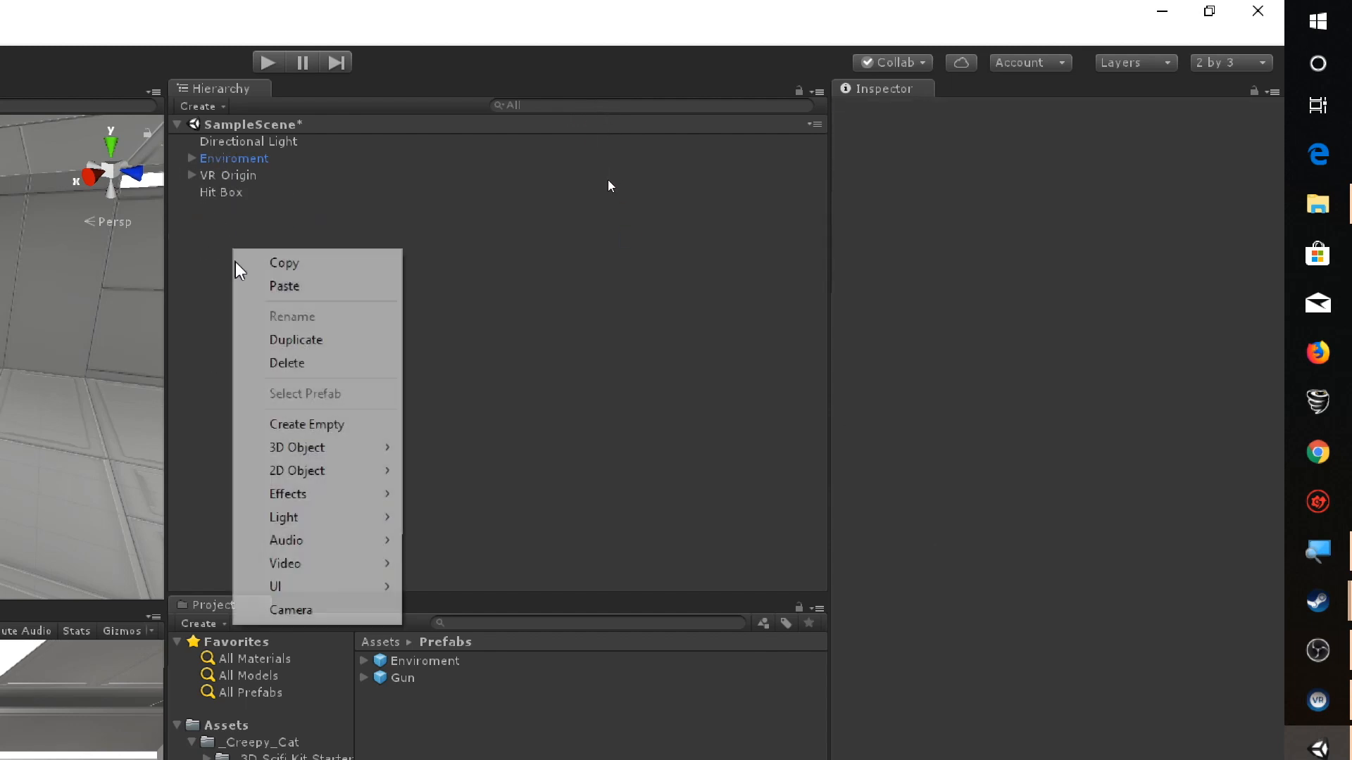
pyautogui.click(307, 424)
# Add the Vive Pose component to the new empty game object
pyautogui.click(1105, 248)
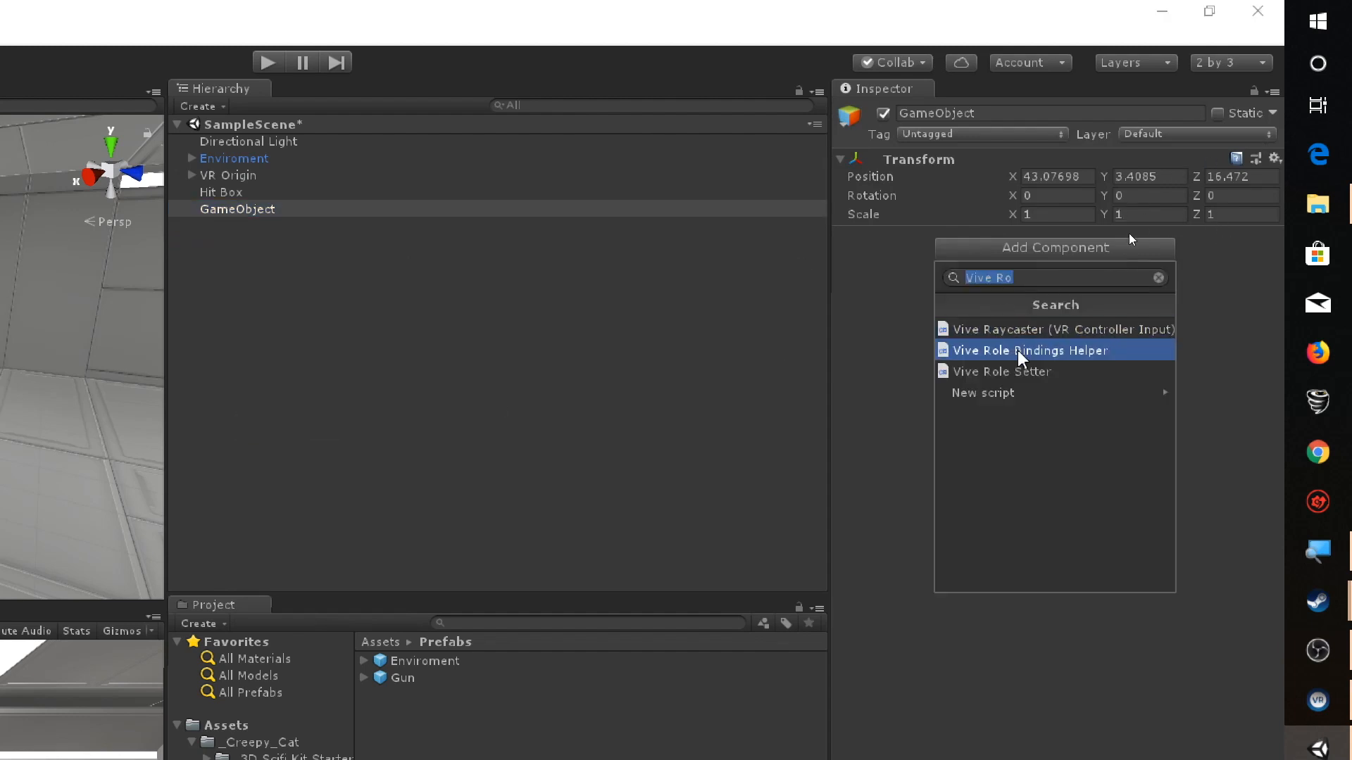
pyautogui.write('Vivie')
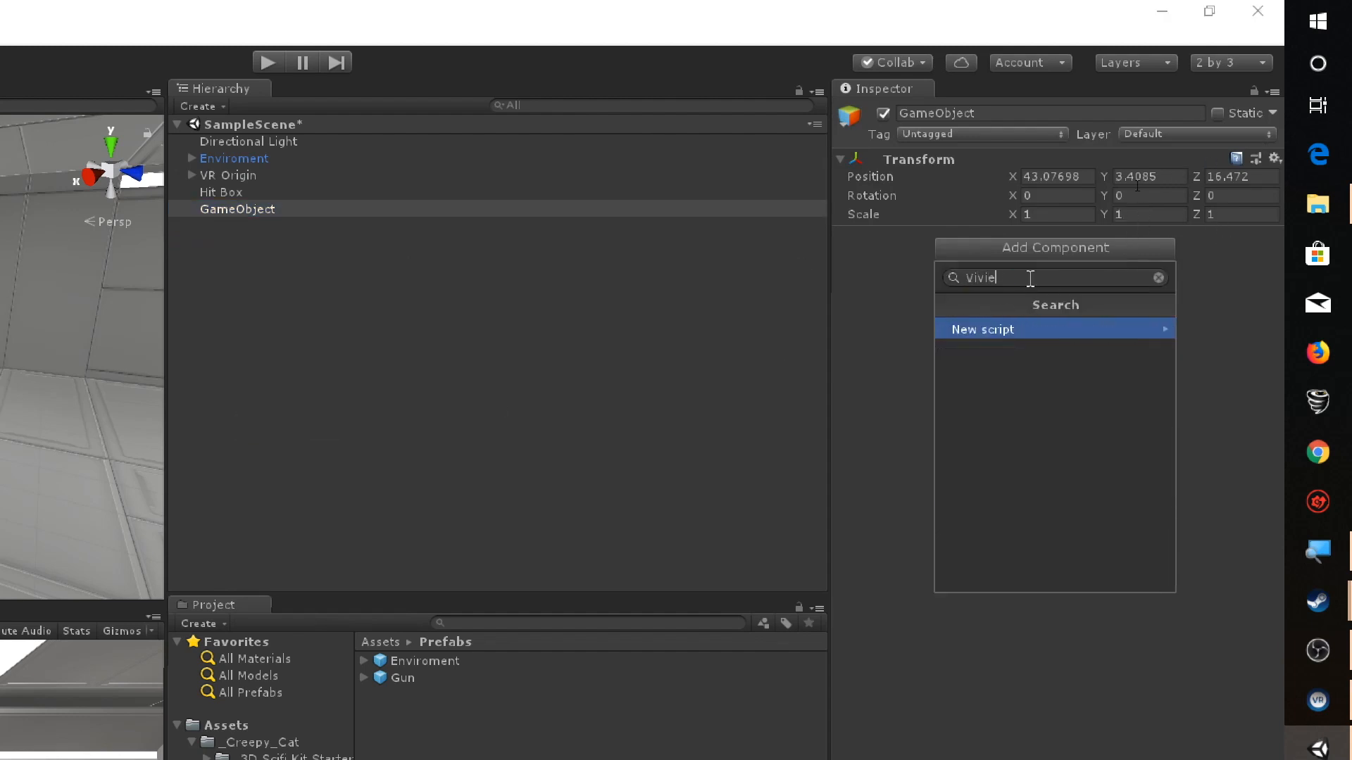
pyautogui.press('BackSpace')
pyautogui.press('BackSpace')
pyautogui.press('BackSpace')
pyautogui.write('e')
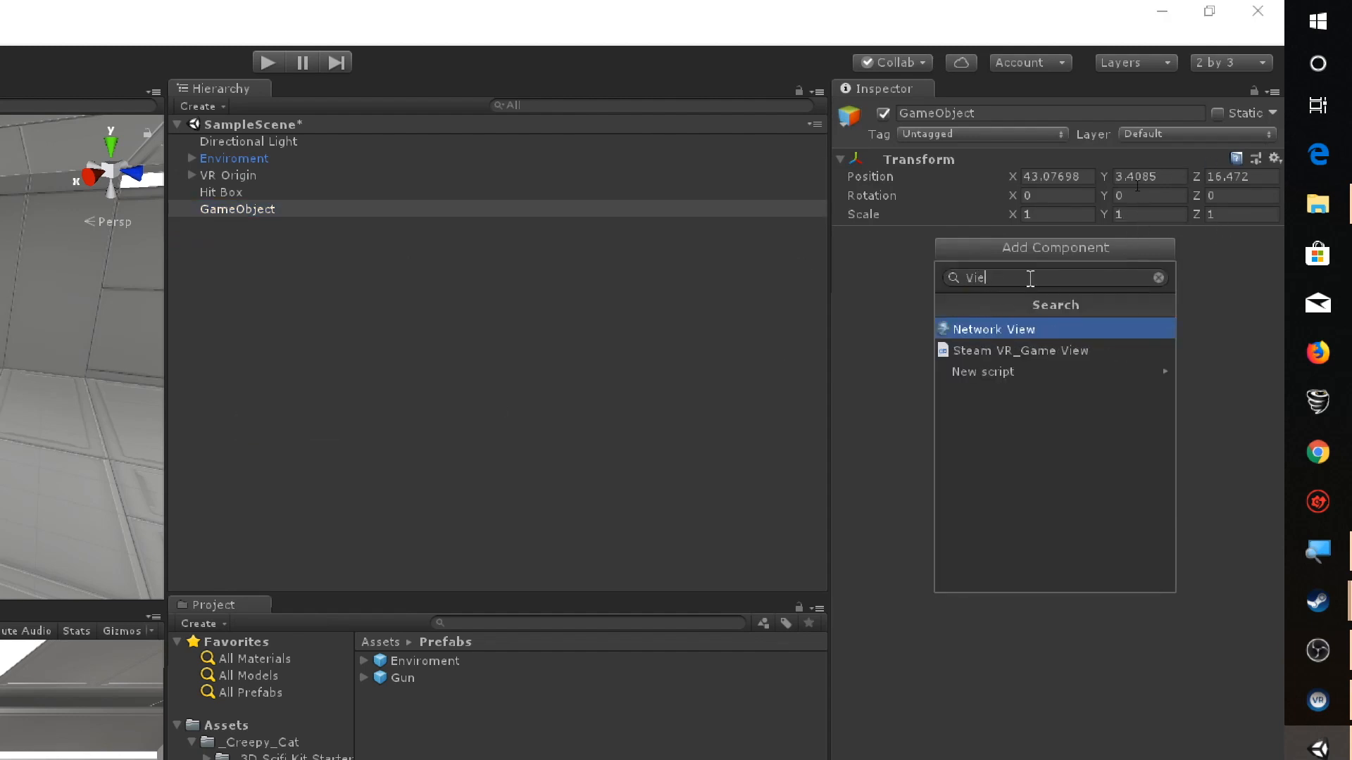
pyautogui.write('e P')
pyautogui.press('BackSpace')
pyautogui.press('BackSpace')
pyautogui.write('ve Po')
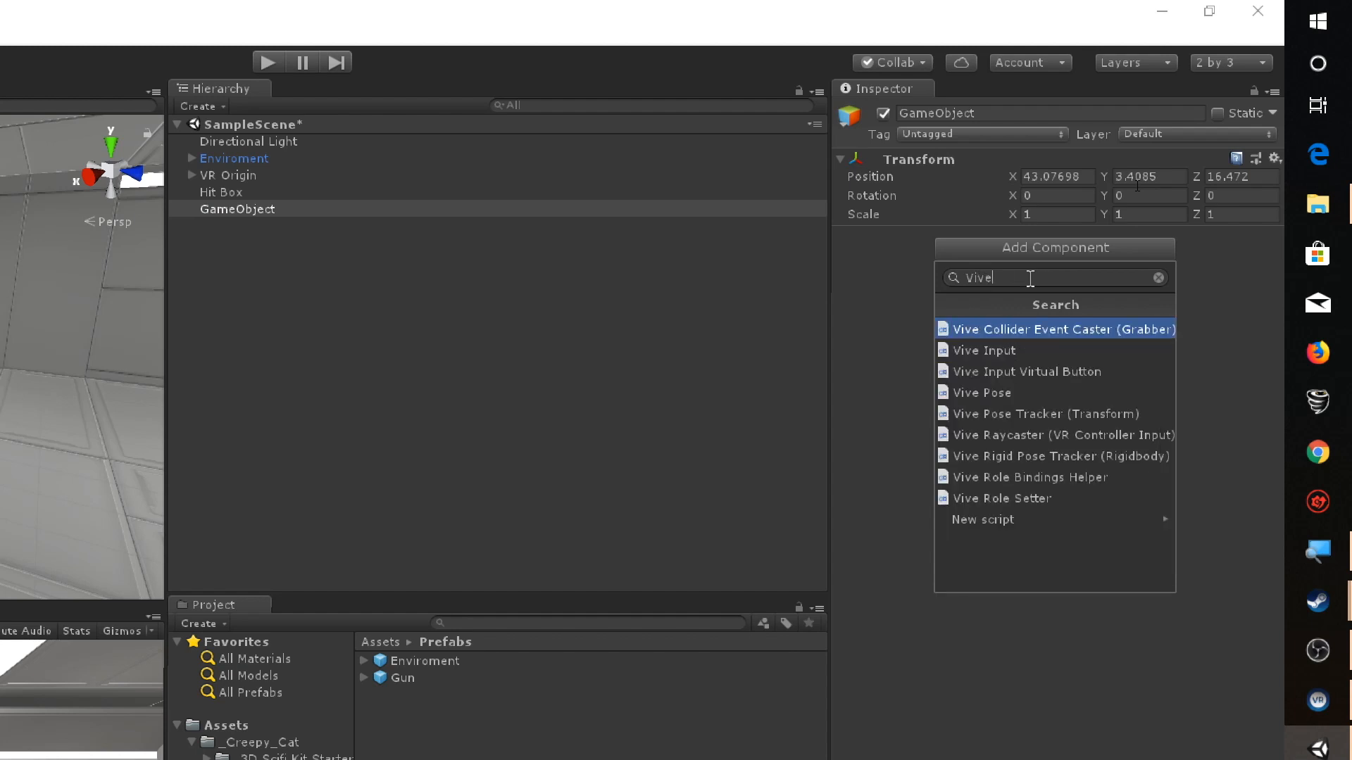
pyautogui.write('s')
pyautogui.press('Return')
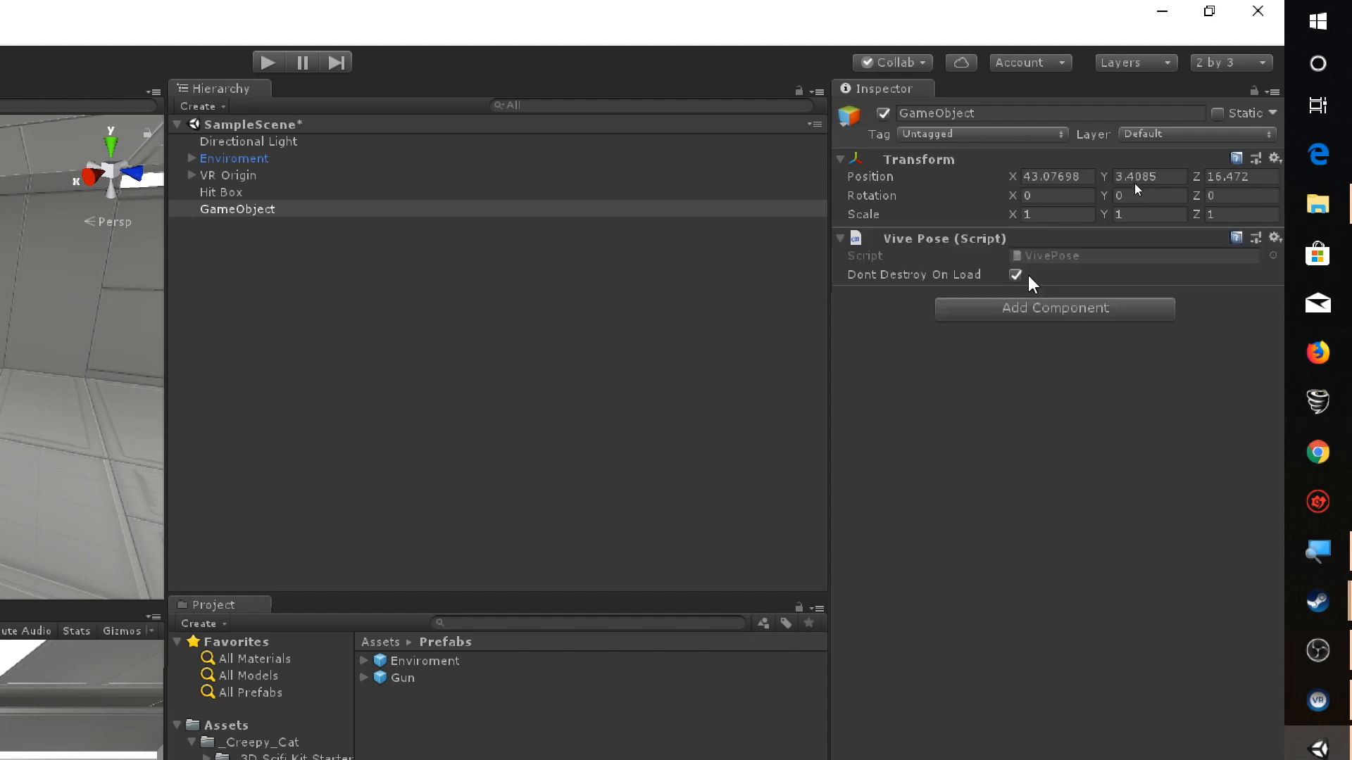
# Undo adding the Vive Pose component and creating the empty game object
pyautogui.hotkey('ctrl', 'z')
pyautogui.hotkey('ctrl', 'z')
pyautogui.click(300, 174)
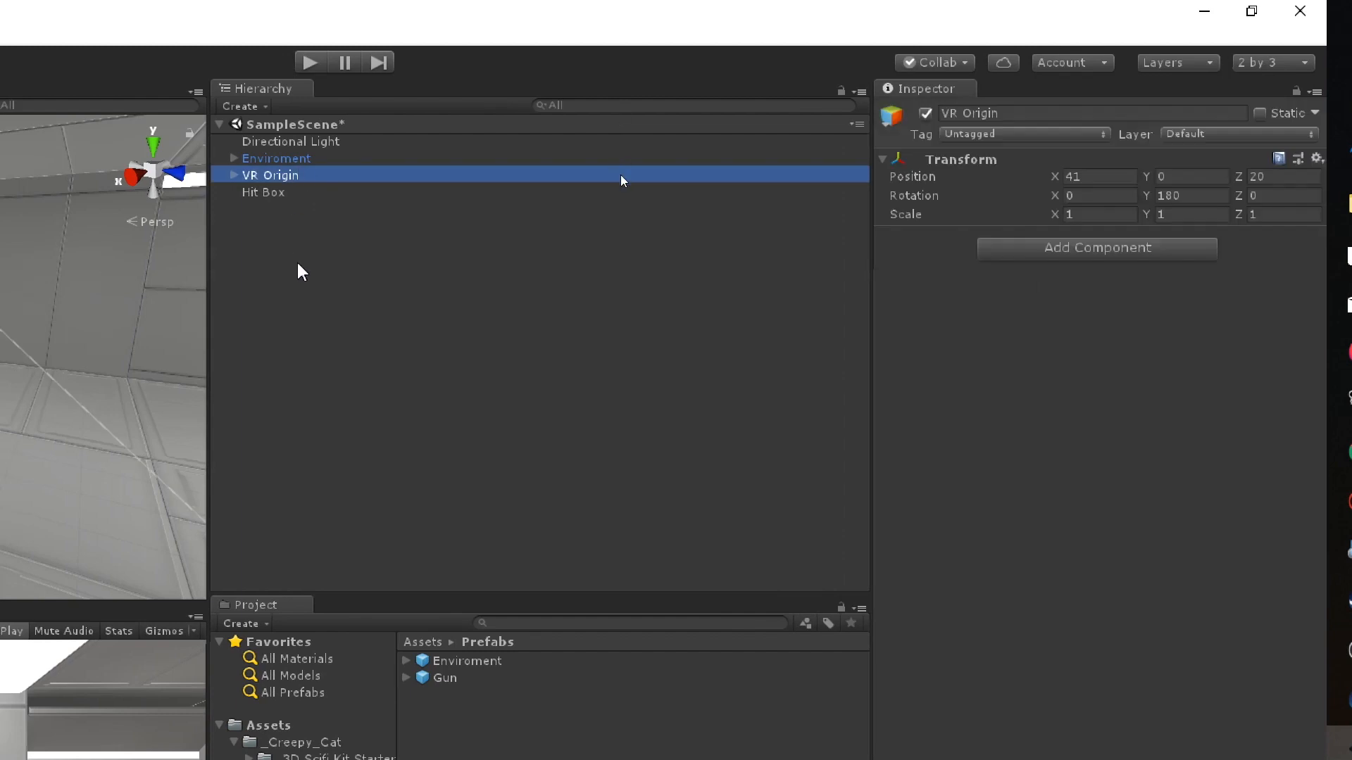
# Create an empty game object at the scene root and add the Vive Pose Tracker component to it
pyautogui.click(299, 266)
pyautogui.rightClick(324, 248)
pyautogui.click(258, 323)
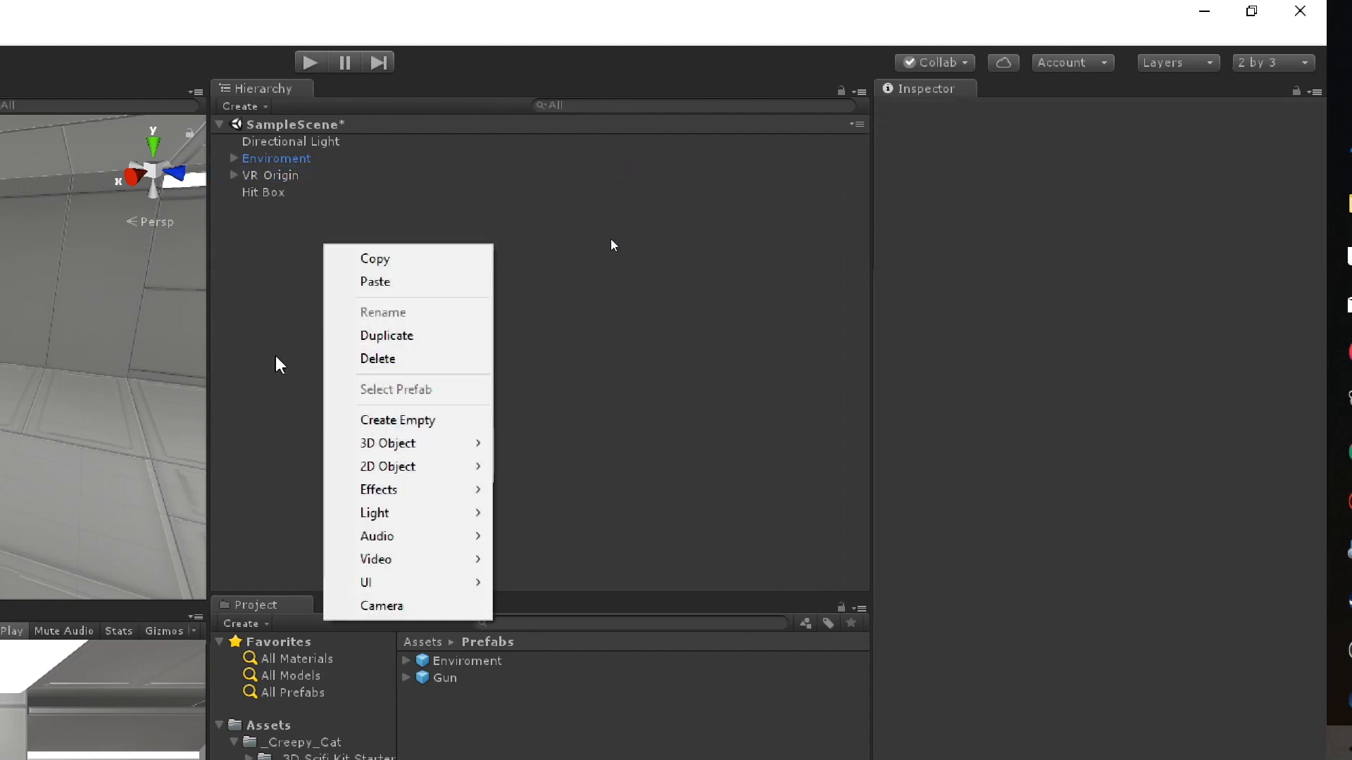
pyautogui.rightClick(324, 246)
pyautogui.click(450, 423)
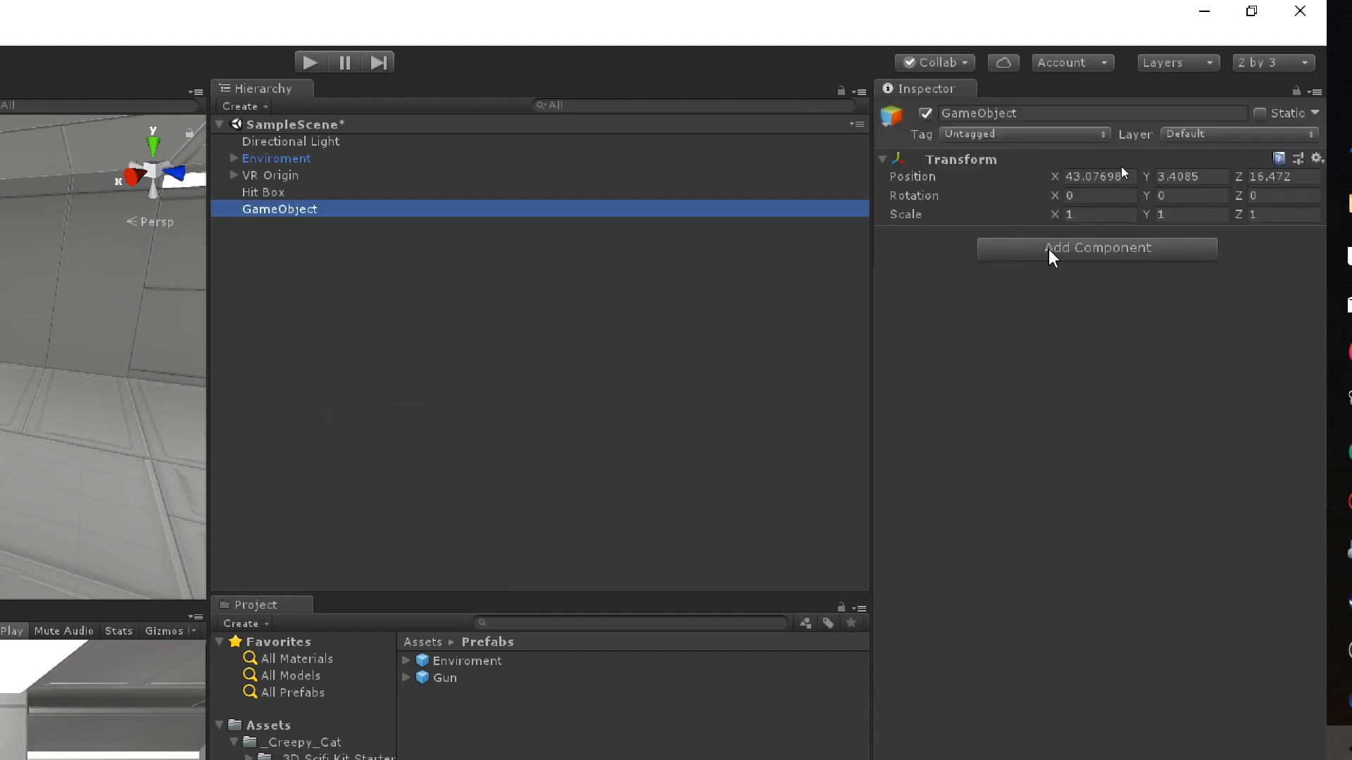
pyautogui.click(1051, 248)
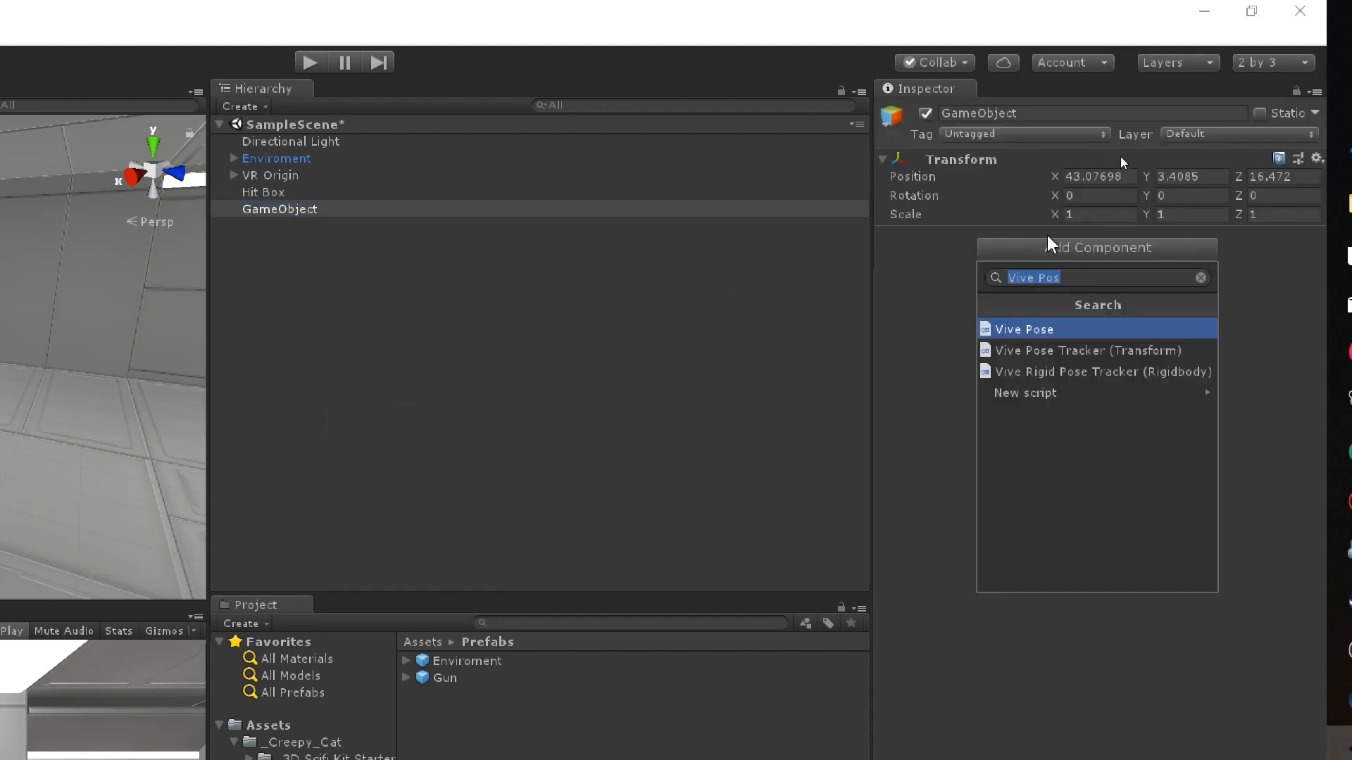
pyautogui.press('Down')
pyautogui.press('Return')
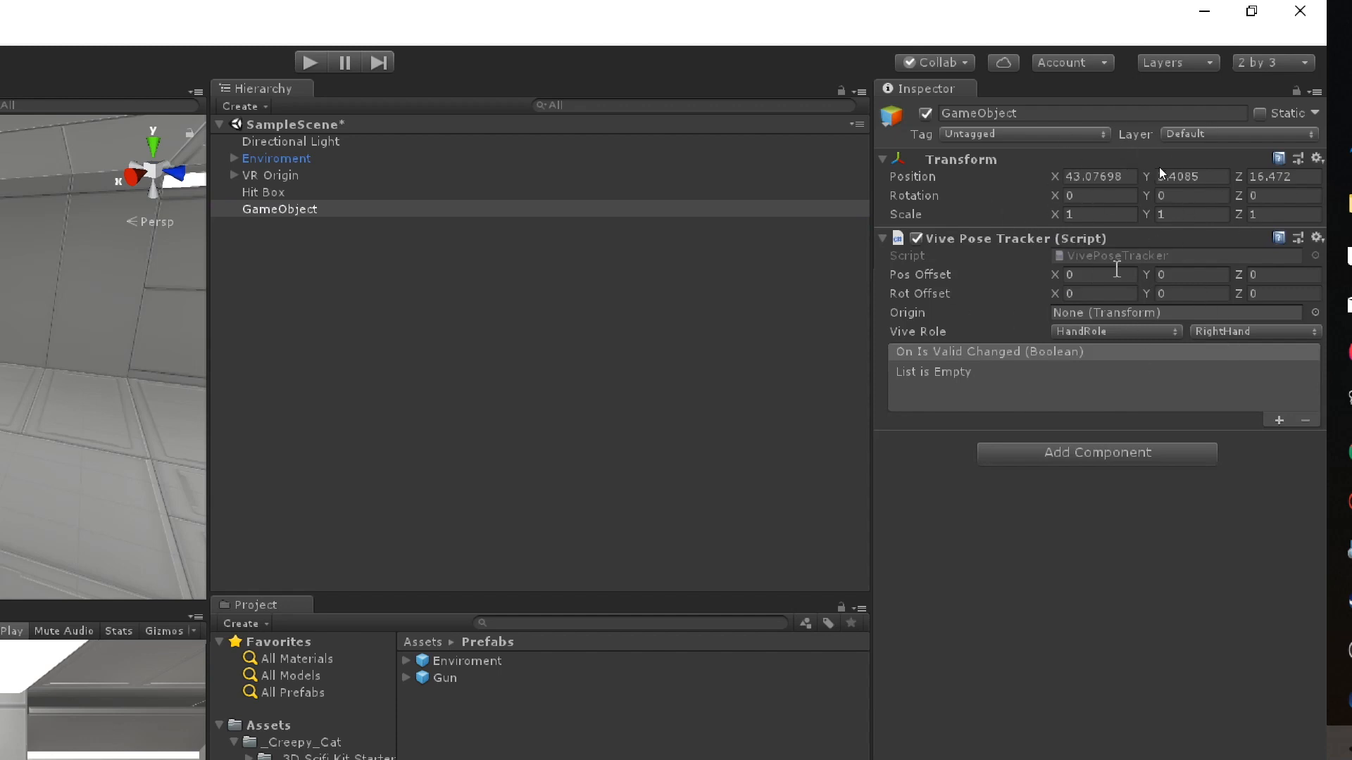
# Expand VR Origin and compare the components of RightHand with those of the new empty game object
pyautogui.click(233, 176)
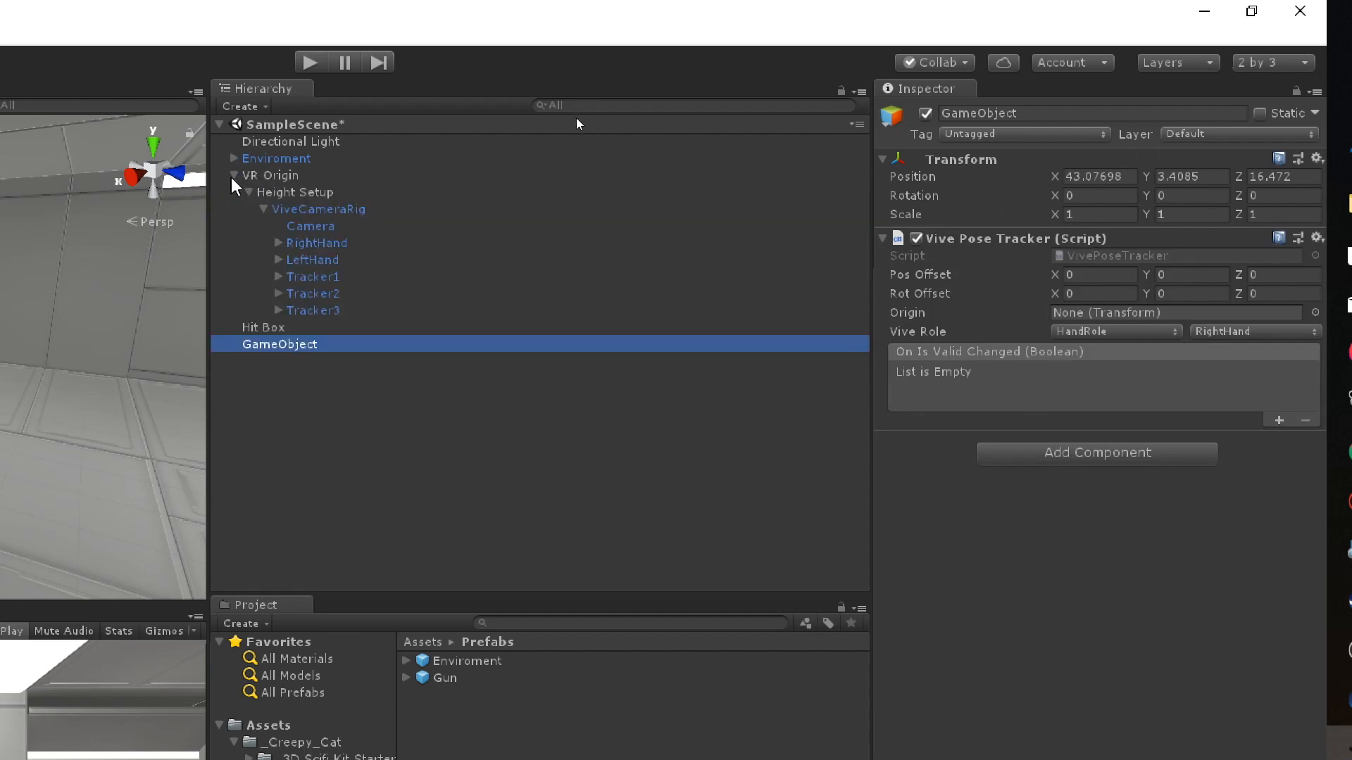
pyautogui.click(314, 246)
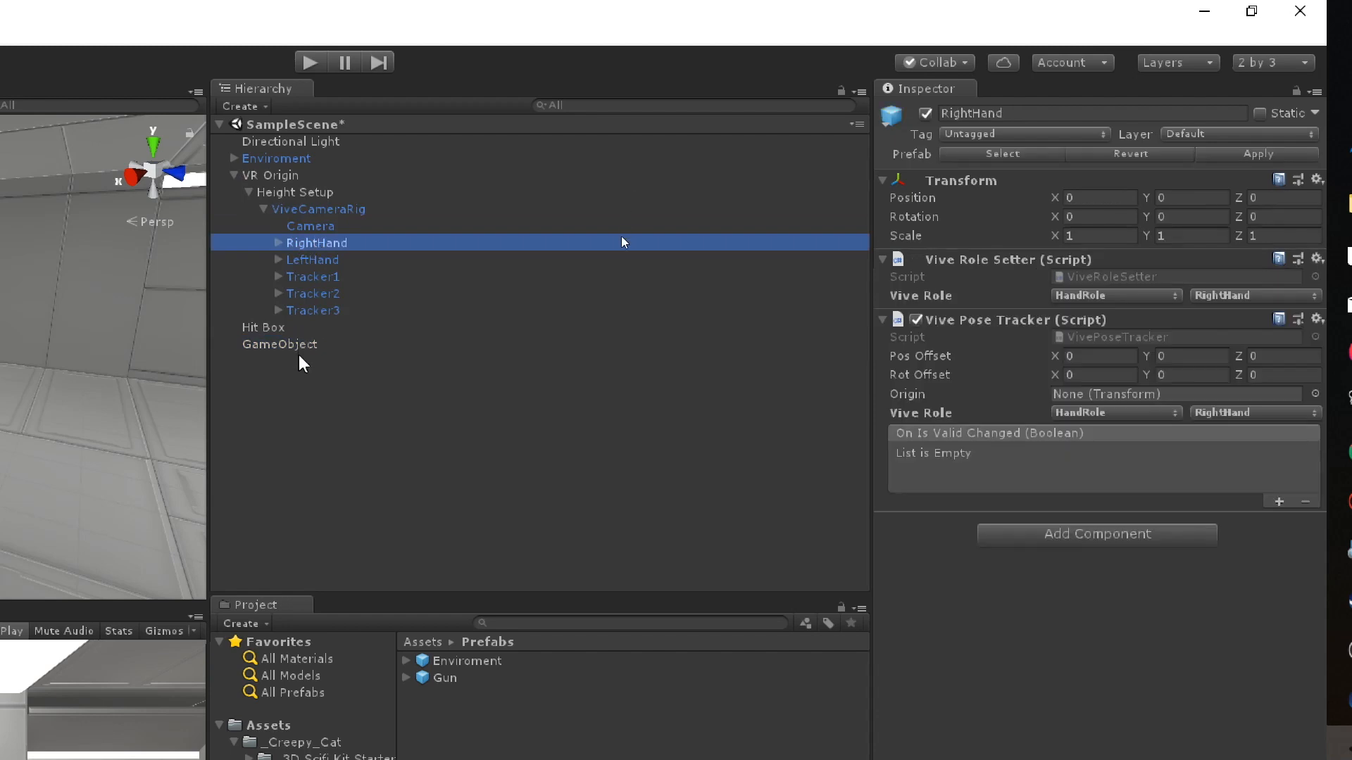
pyautogui.click(301, 347)
pyautogui.click(340, 248)
pyautogui.click(308, 345)
pyautogui.click(336, 252)
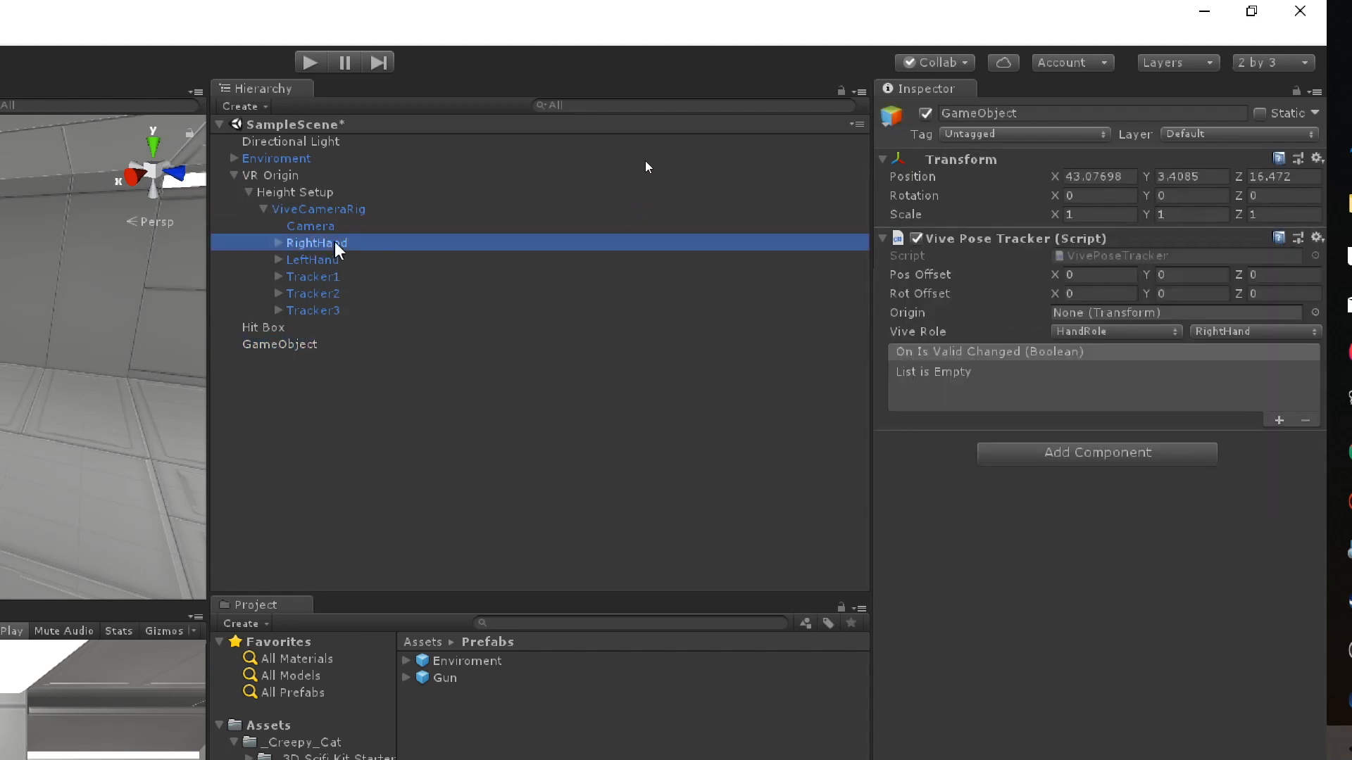
# Delete the empty game object that carries the Vive Pose Tracker from the scene
pyautogui.click(318, 328)
pyautogui.click(316, 345)
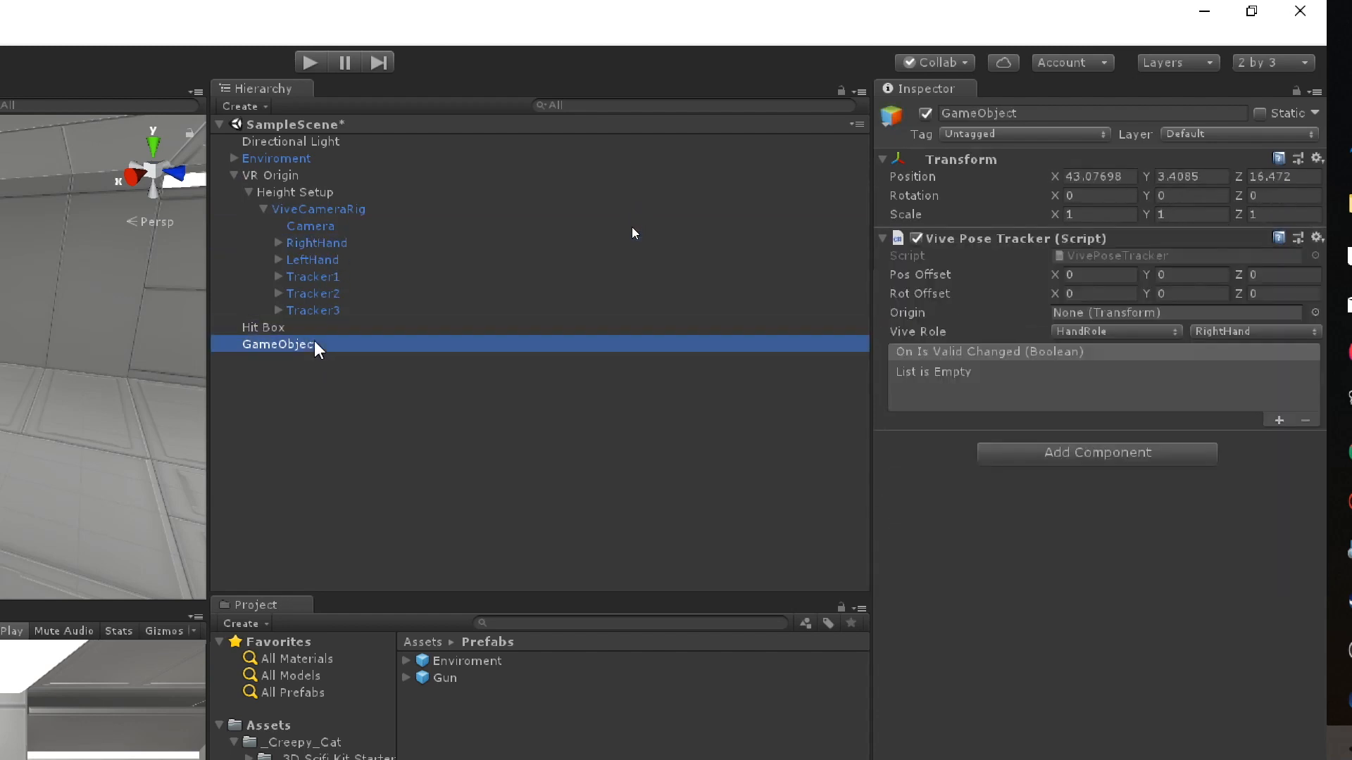
pyautogui.press('Delete')
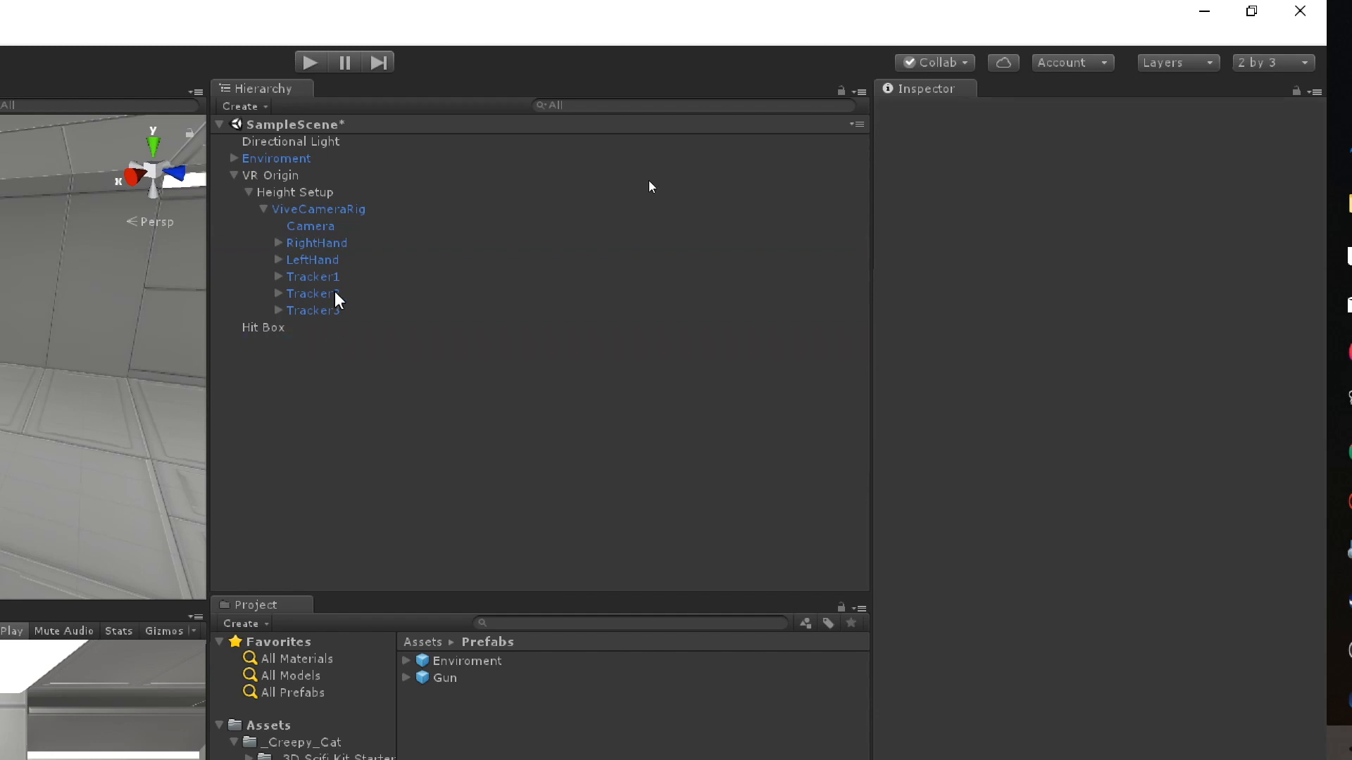
# Compare the Vive Role settings of the RightHand and LeftHand objects under ViveCameraRig
pyautogui.click(341, 248)
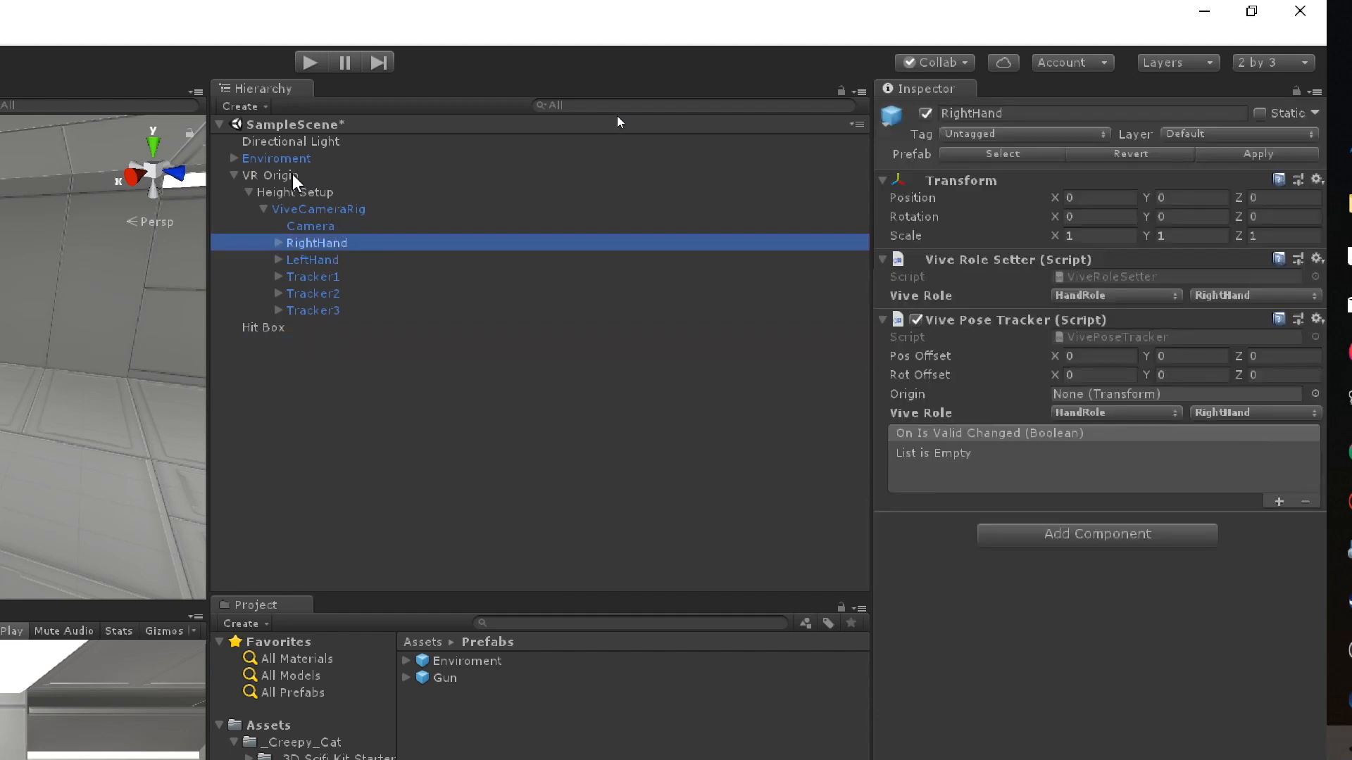
pyautogui.click(318, 210)
pyautogui.click(369, 243)
pyautogui.click(370, 260)
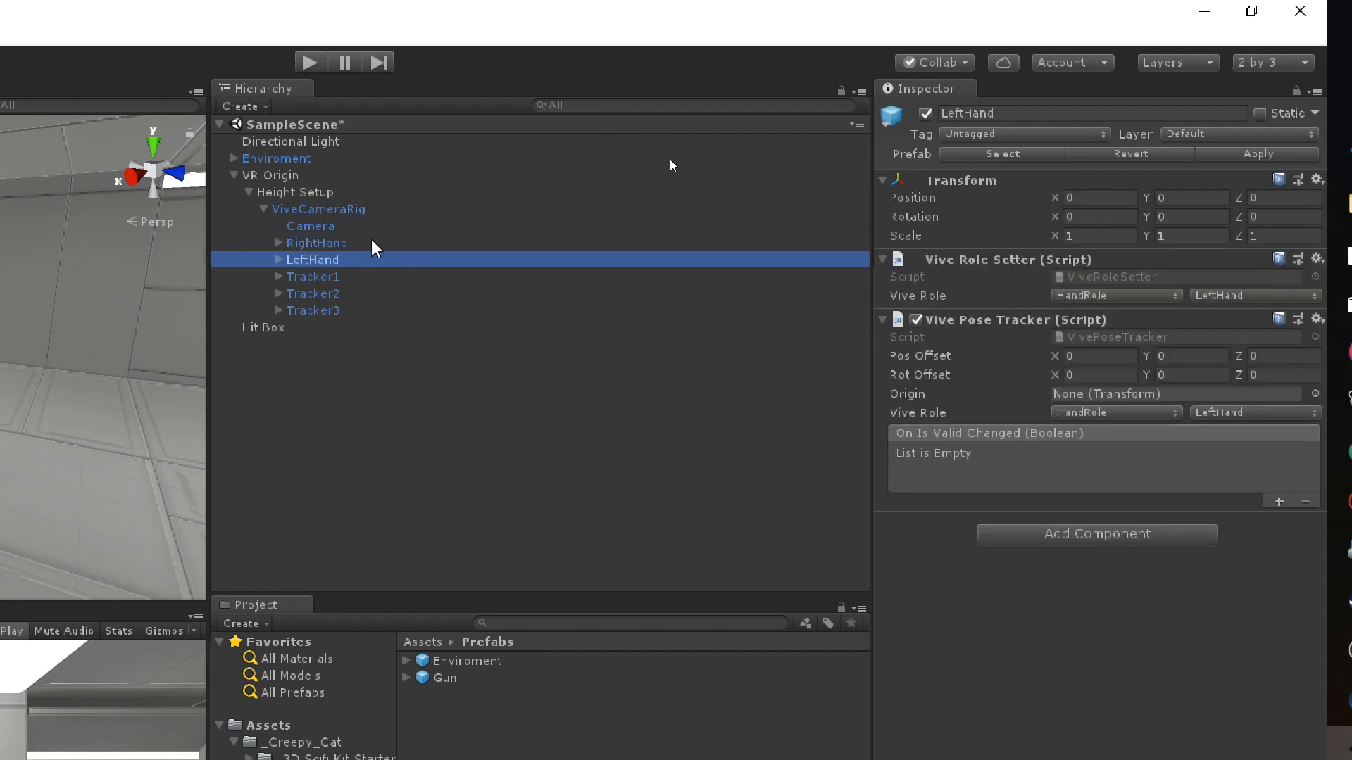
pyautogui.click(371, 243)
pyautogui.click(367, 260)
pyautogui.click(367, 243)
pyautogui.click(367, 259)
pyautogui.click(370, 243)
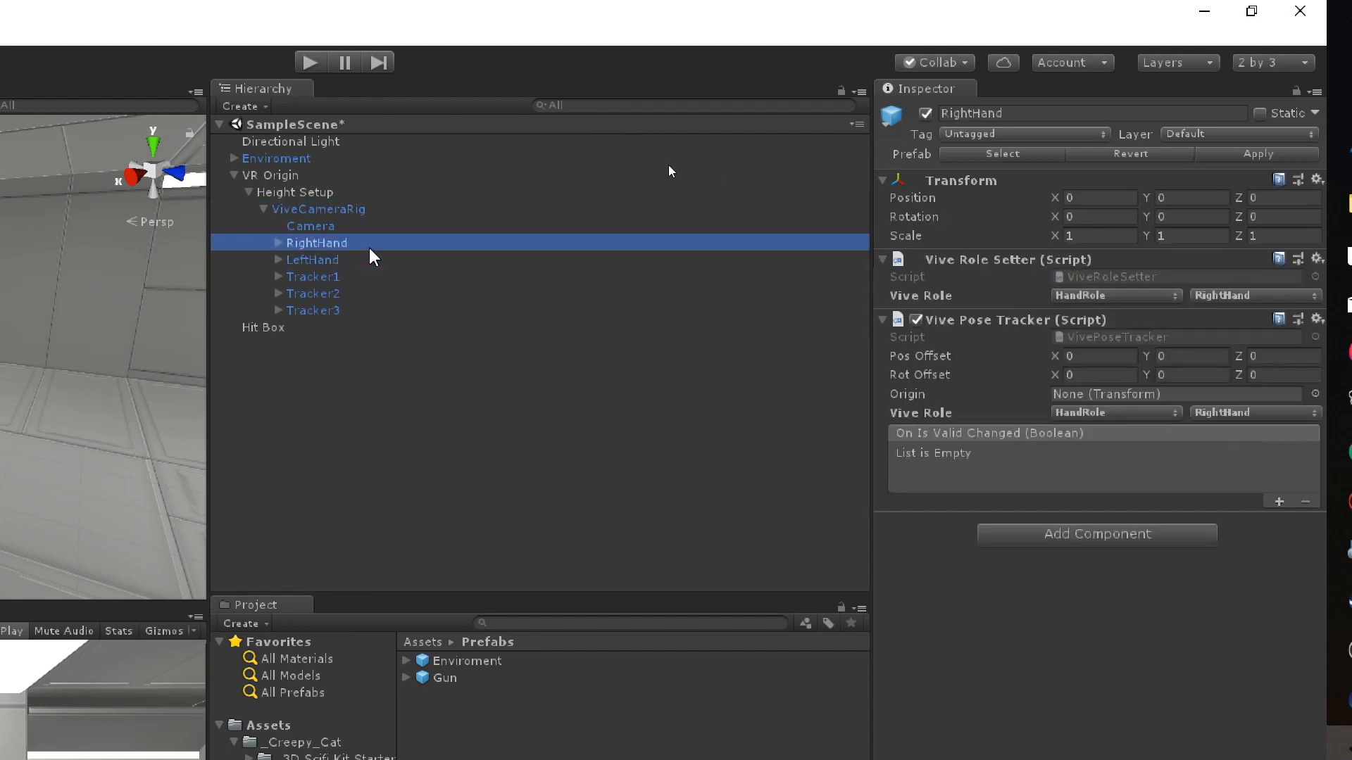
pyautogui.click(335, 260)
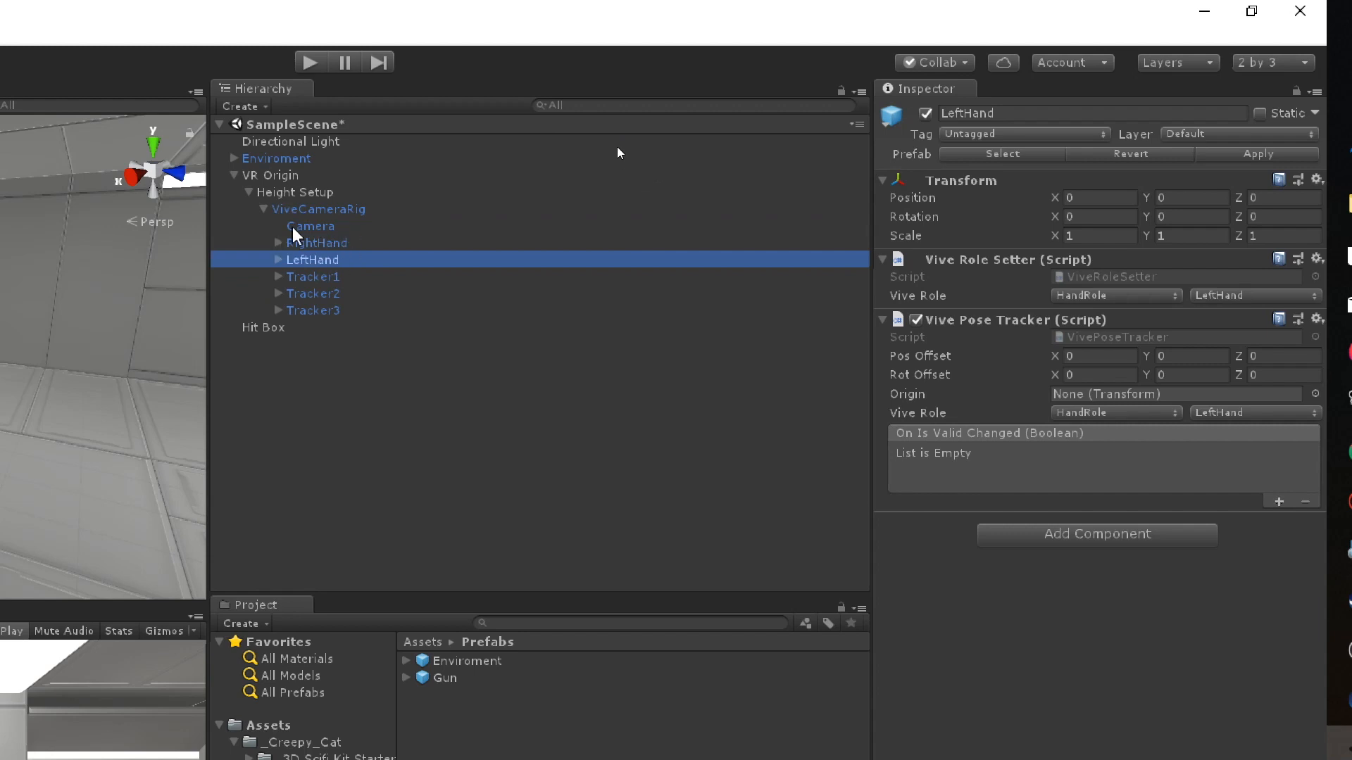
# Create an empty game object, place it at the scene root above VR Origin and give it a Vive Pose Tracker component
pyautogui.click(234, 175)
pyautogui.rightClick(255, 241)
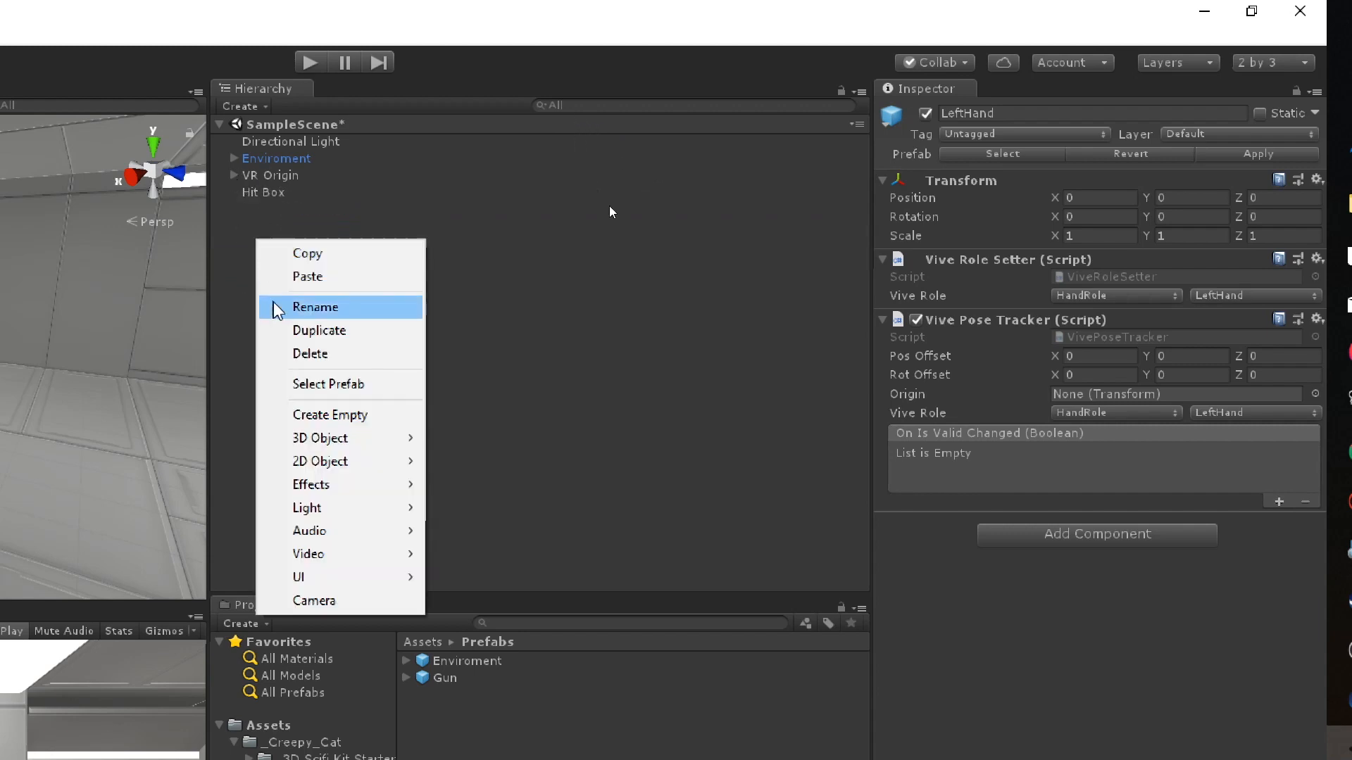
pyautogui.click(331, 418)
pyautogui.moveTo(336, 304); pyautogui.dragTo(345, 169)
pyautogui.click(1084, 247)
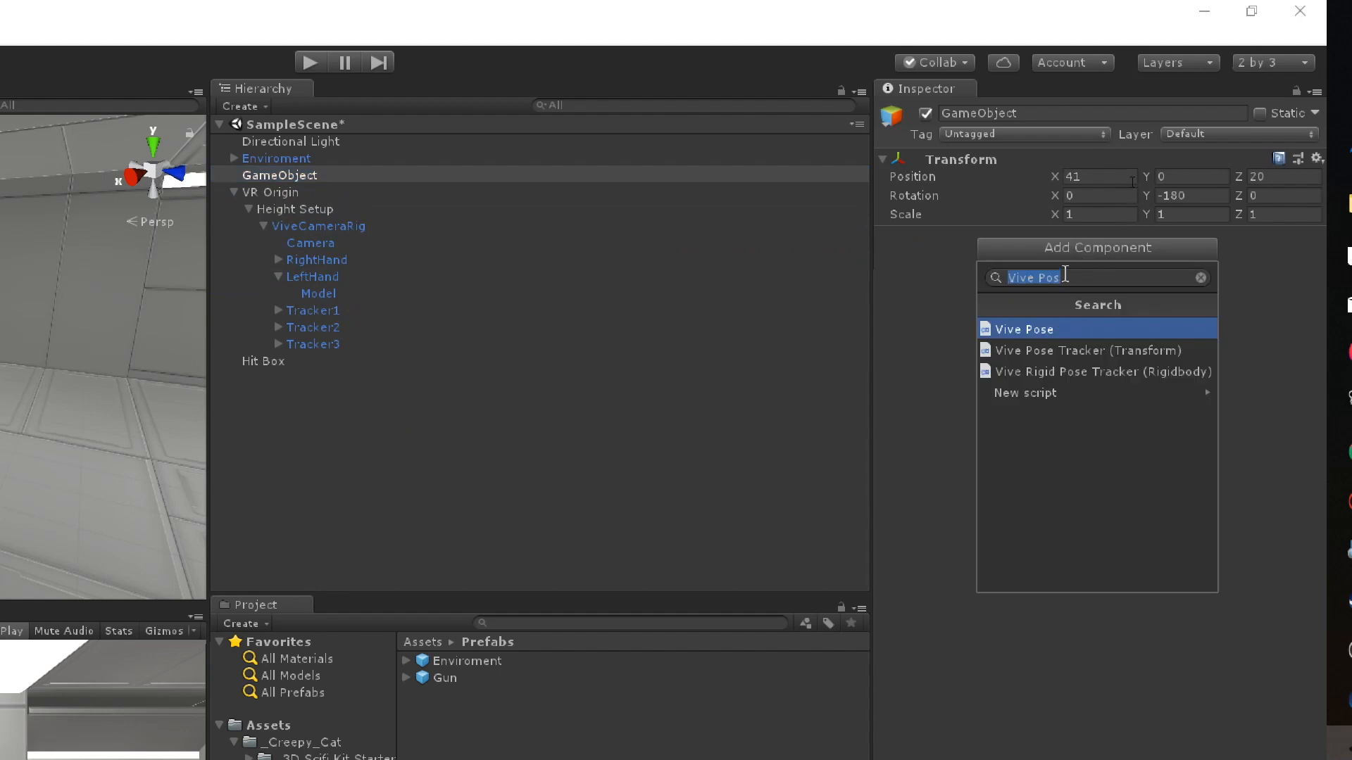
pyautogui.click(1079, 355)
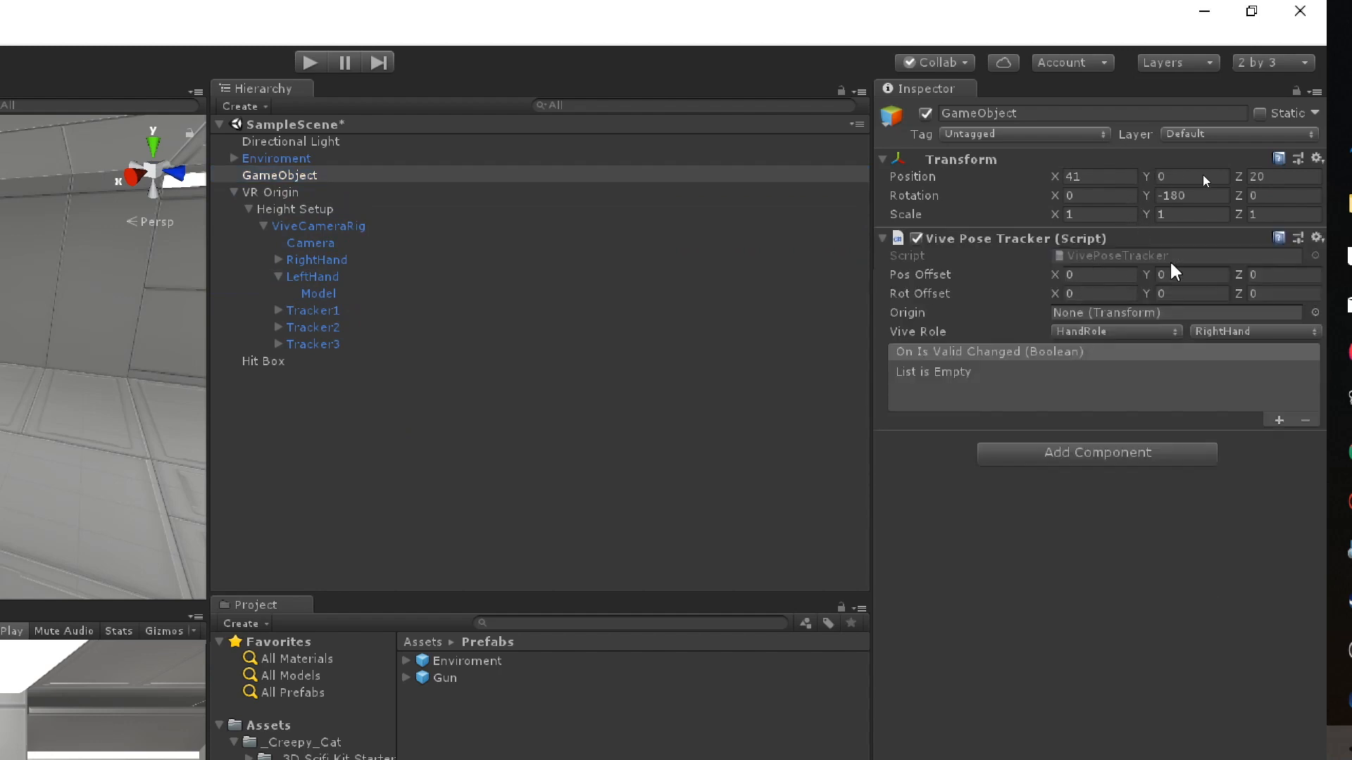
# Delete the empty game object placed above VR Origin
pyautogui.rightClick(280, 176)
pyautogui.click(366, 283)
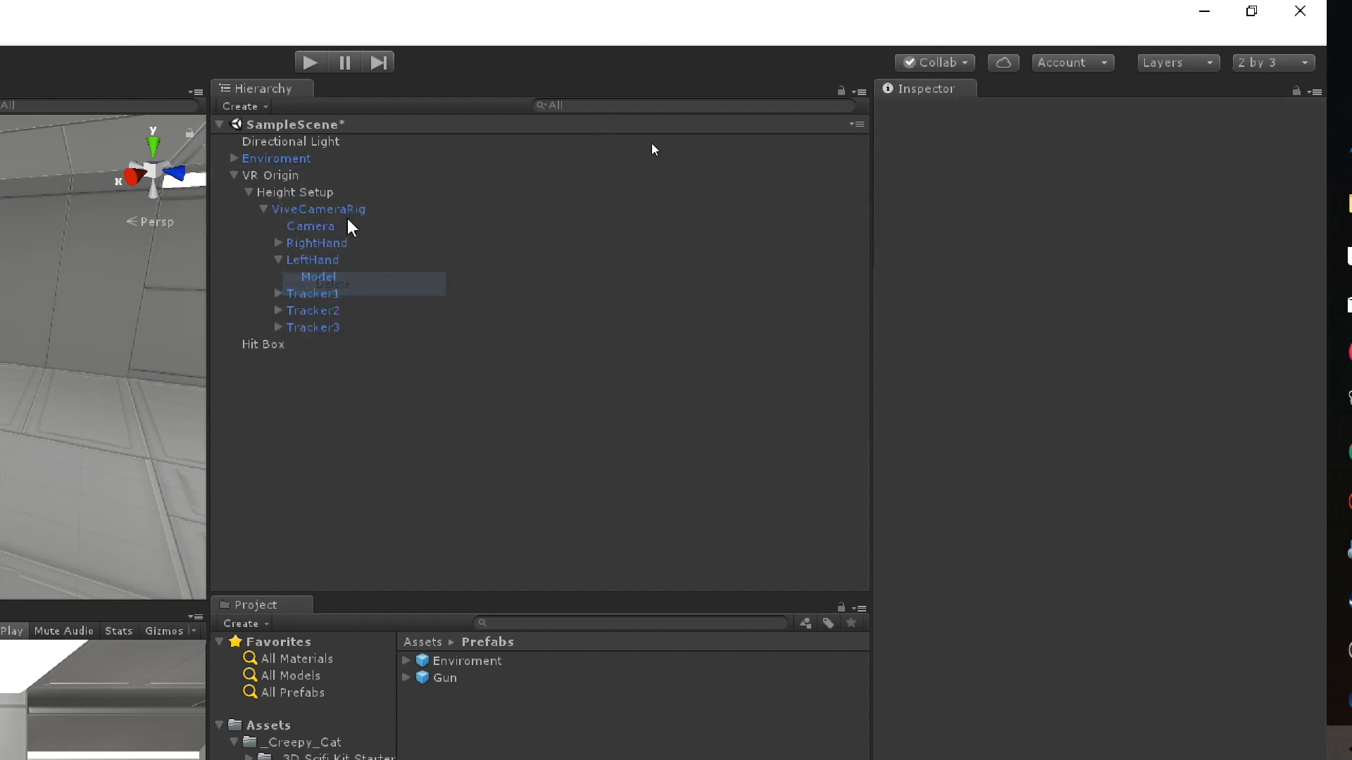
# Examine ViveCameraRig and its RightHand and LeftHand components, collapsing LeftHand's children
pyautogui.click(311, 178)
pyautogui.click(310, 210)
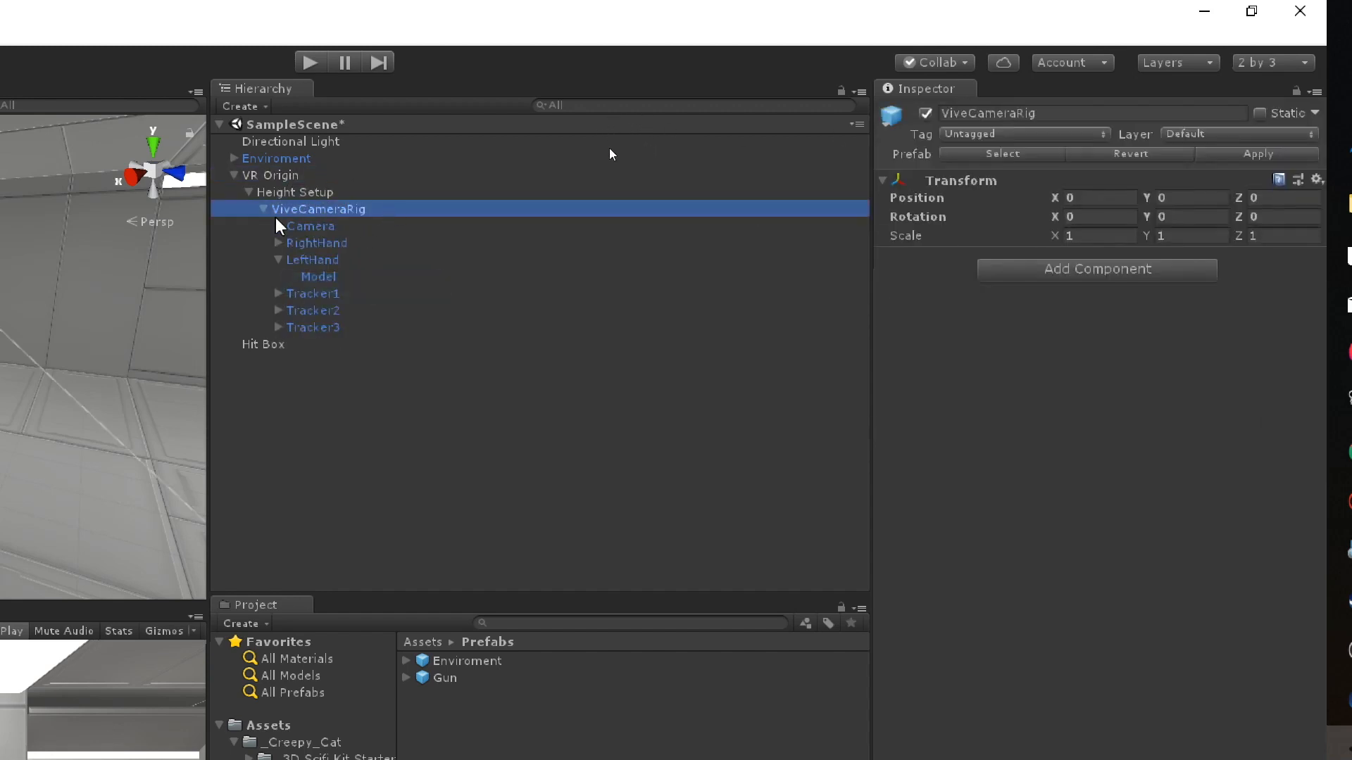
pyautogui.click(313, 243)
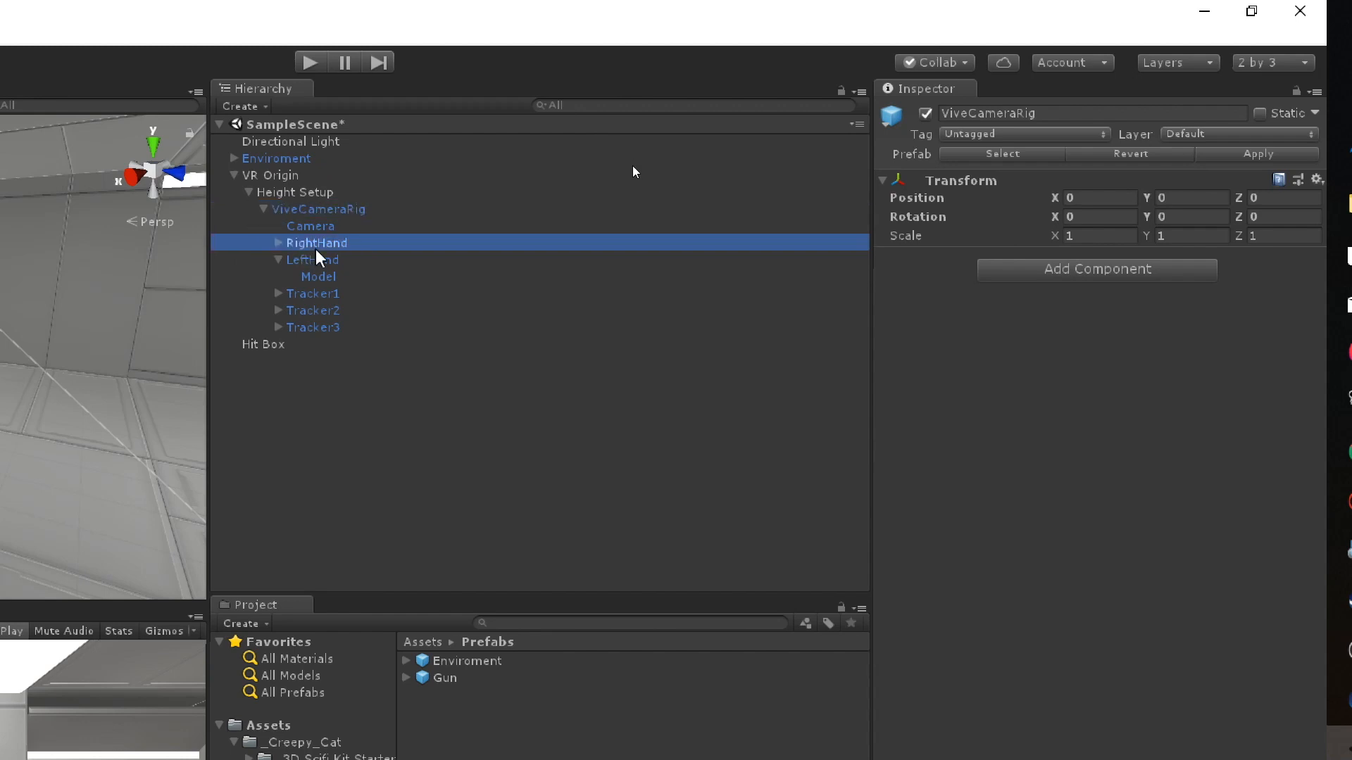
pyautogui.click(306, 260)
pyautogui.click(278, 259)
pyautogui.click(315, 244)
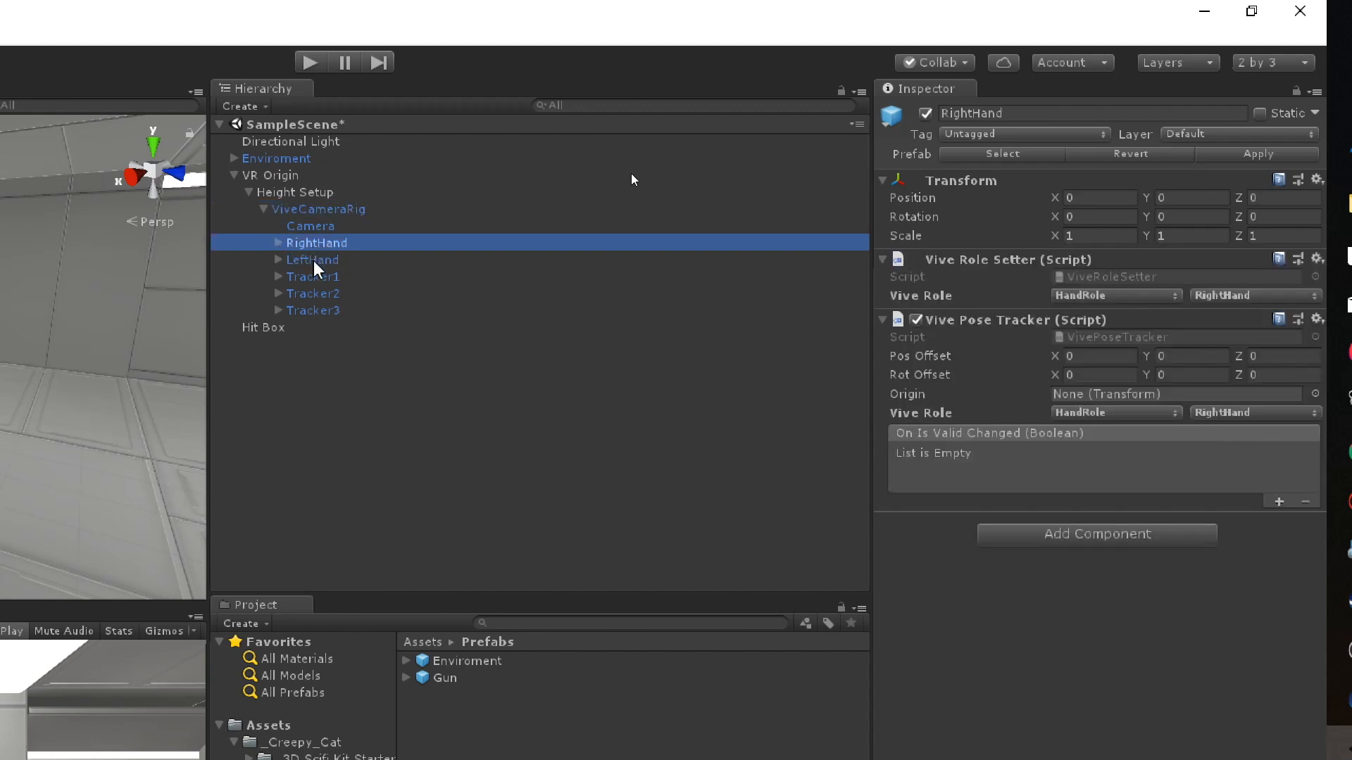
pyautogui.click(314, 261)
pyautogui.click(320, 243)
pyautogui.click(321, 260)
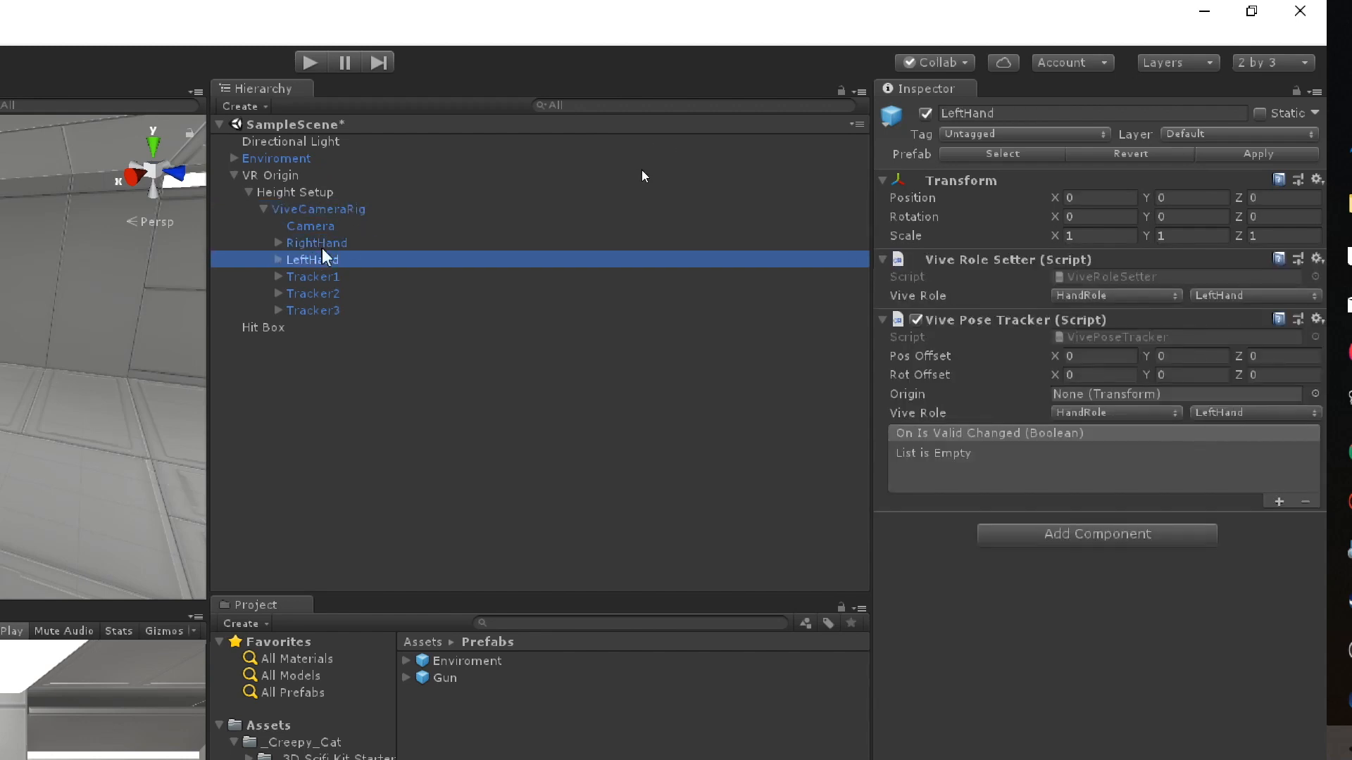
# Expand RightHand to examine its components and its Gun child, collapse the Gun hierarchy and inspect the Camera object
pyautogui.click(278, 242)
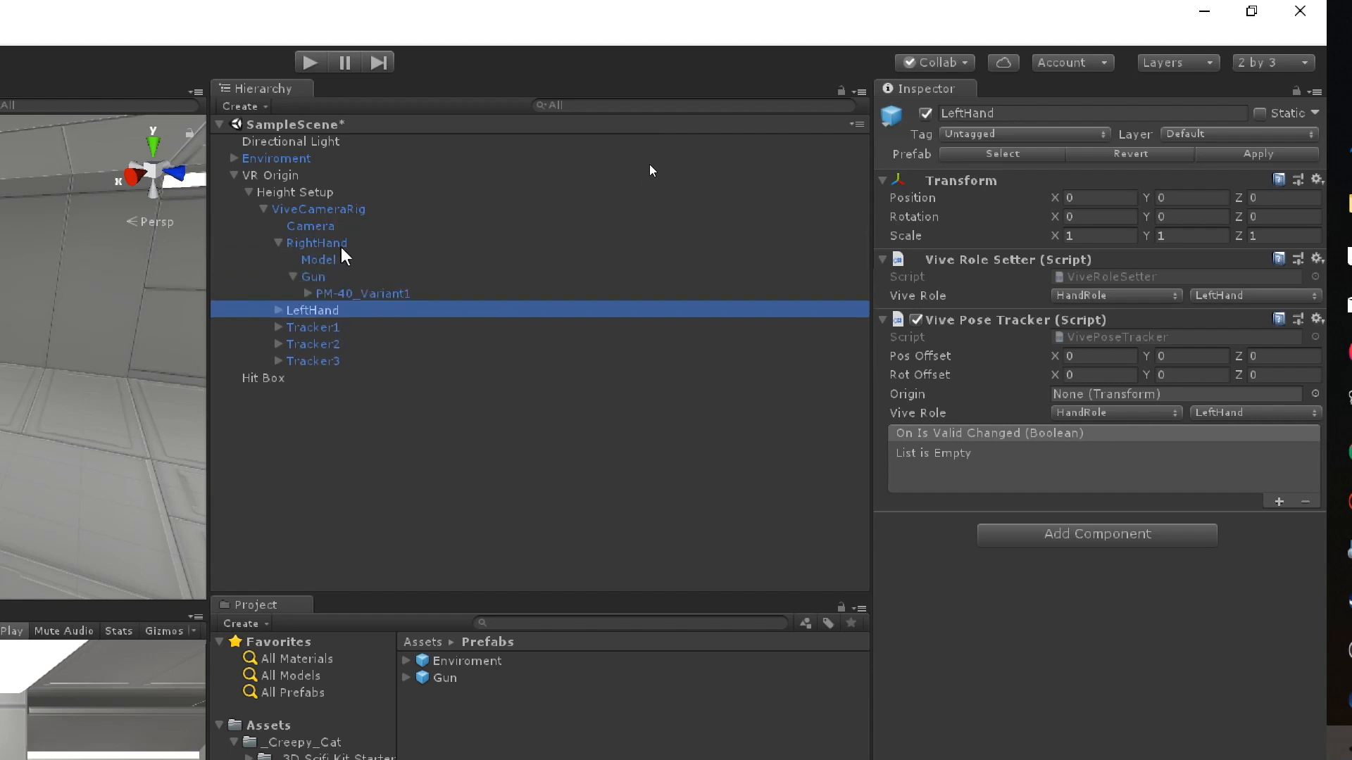
pyautogui.click(329, 244)
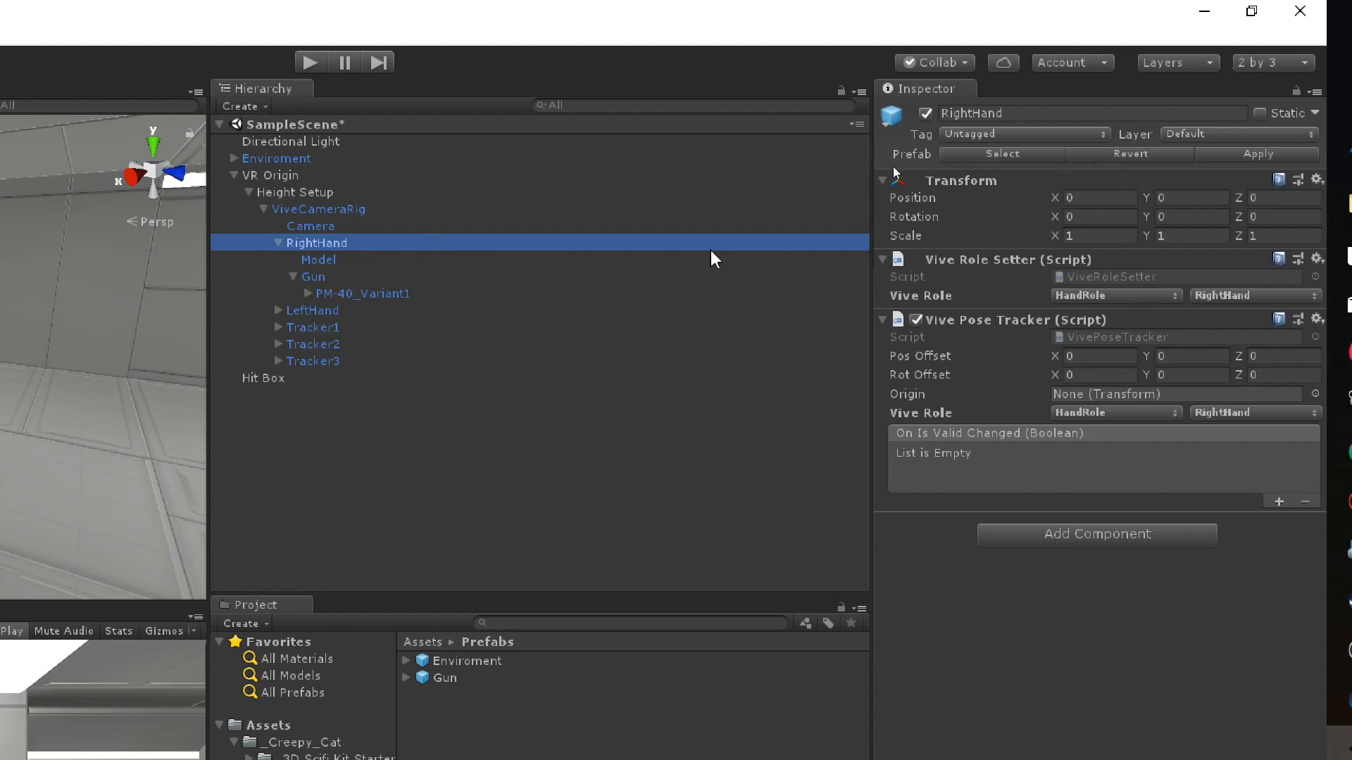
pyautogui.click(329, 279)
pyautogui.click(293, 277)
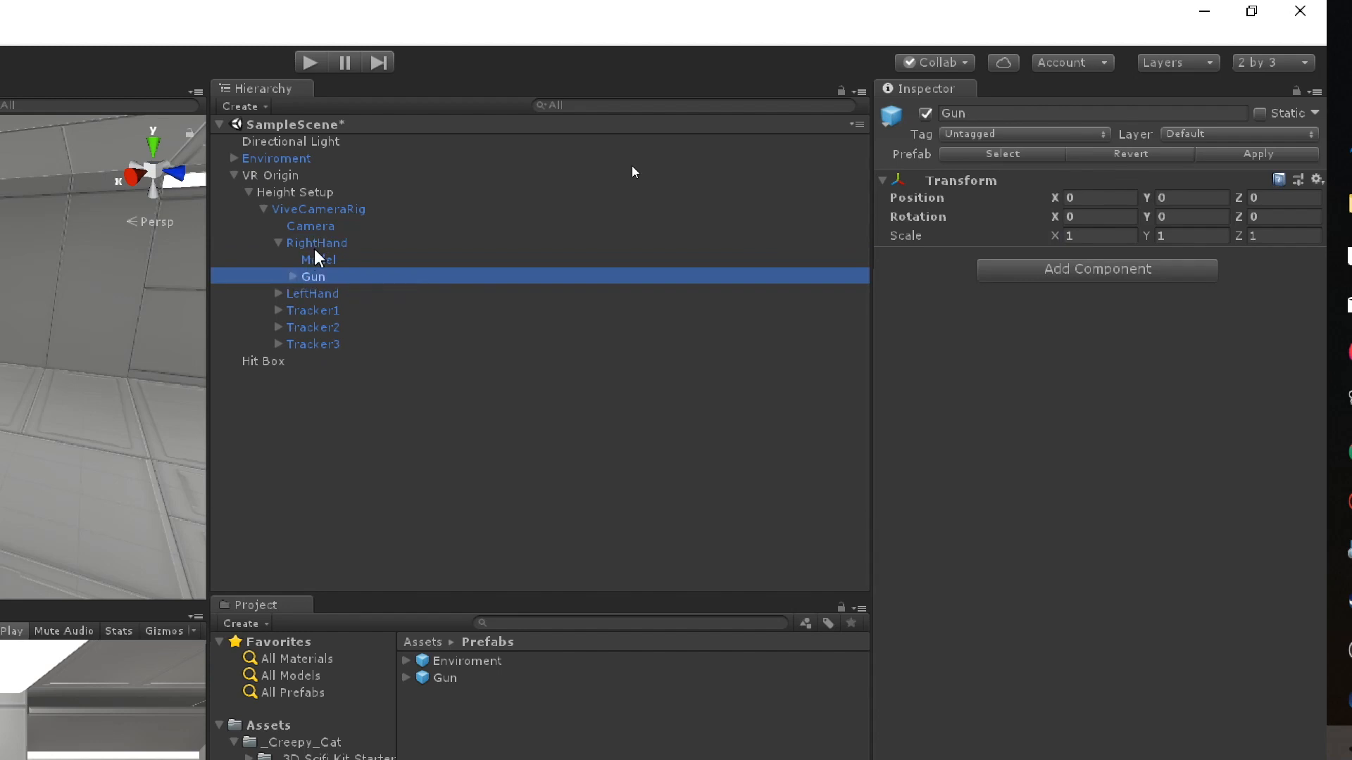
pyautogui.click(313, 248)
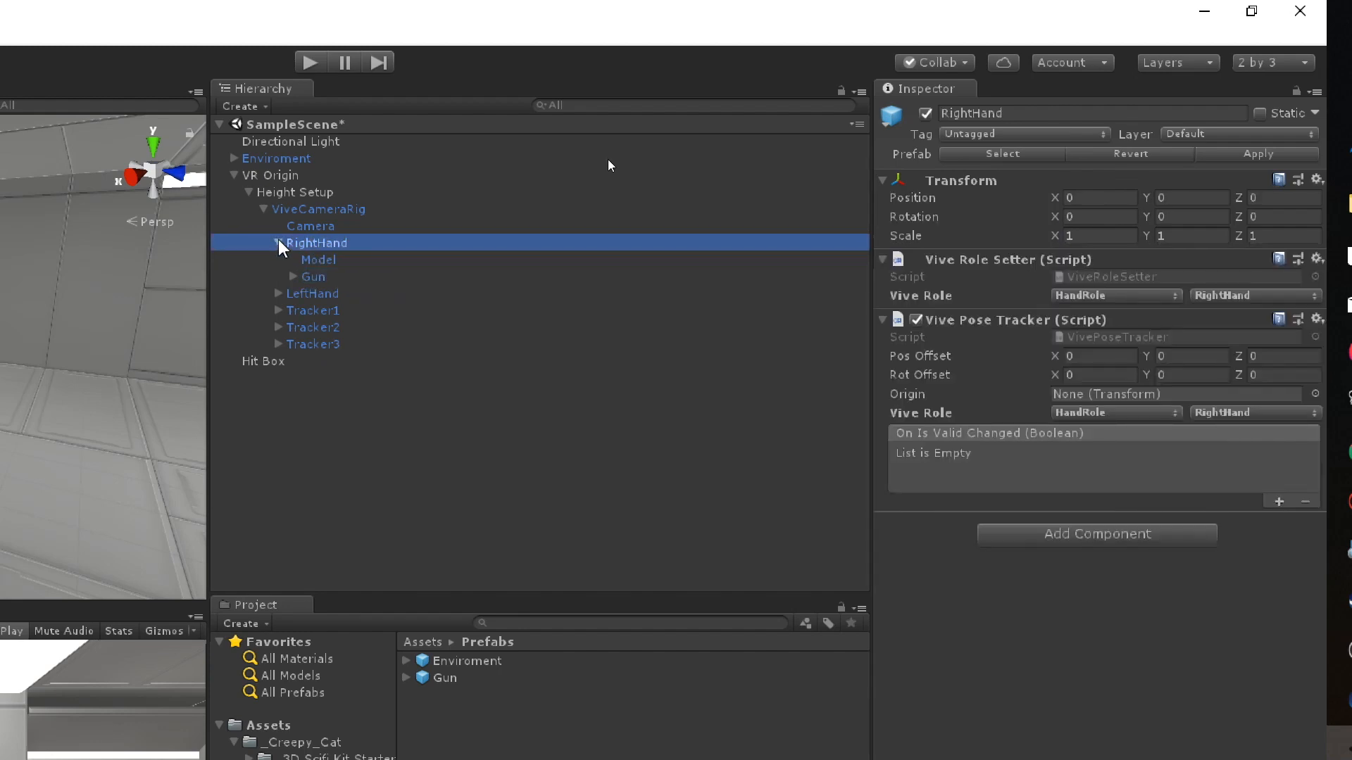
pyautogui.click(289, 227)
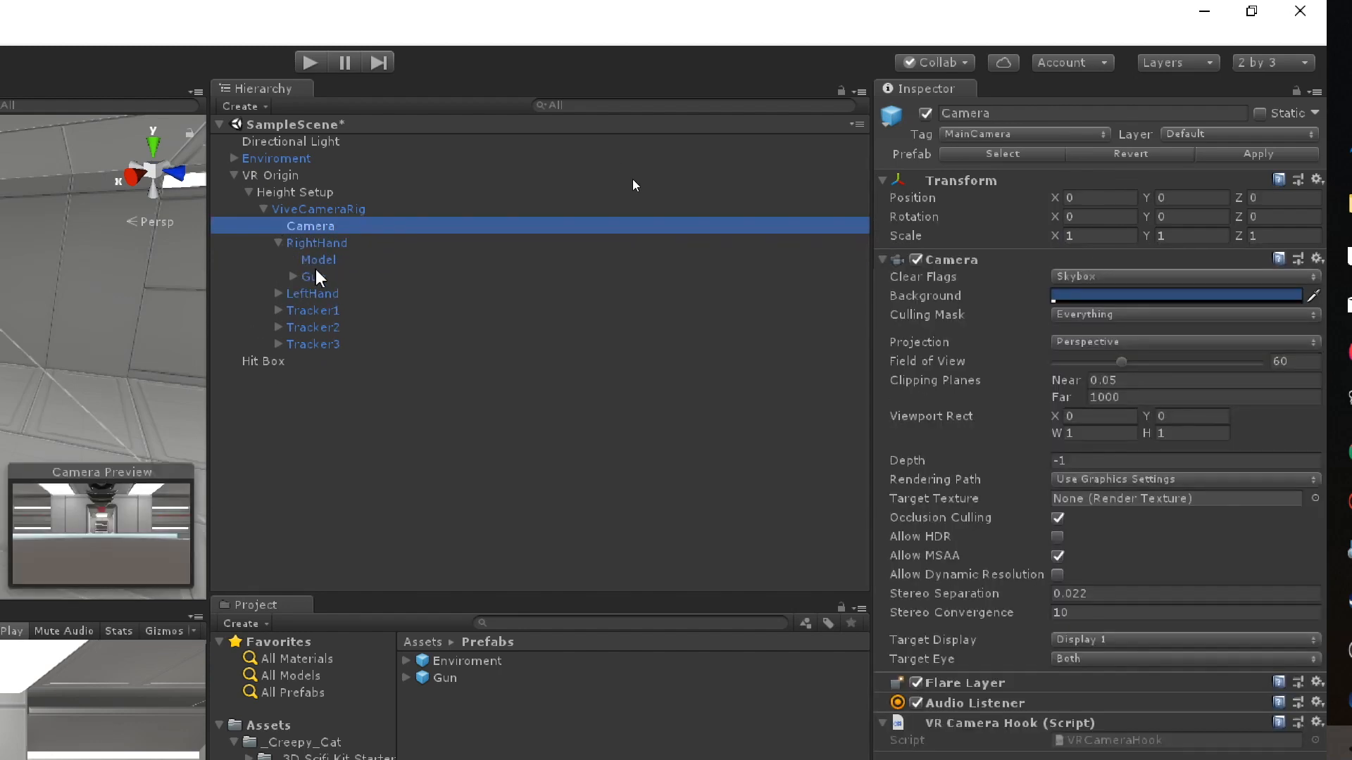
# Create a new script named Gun and attach it as a component to the right hand's Gun object
pyautogui.click(313, 277)
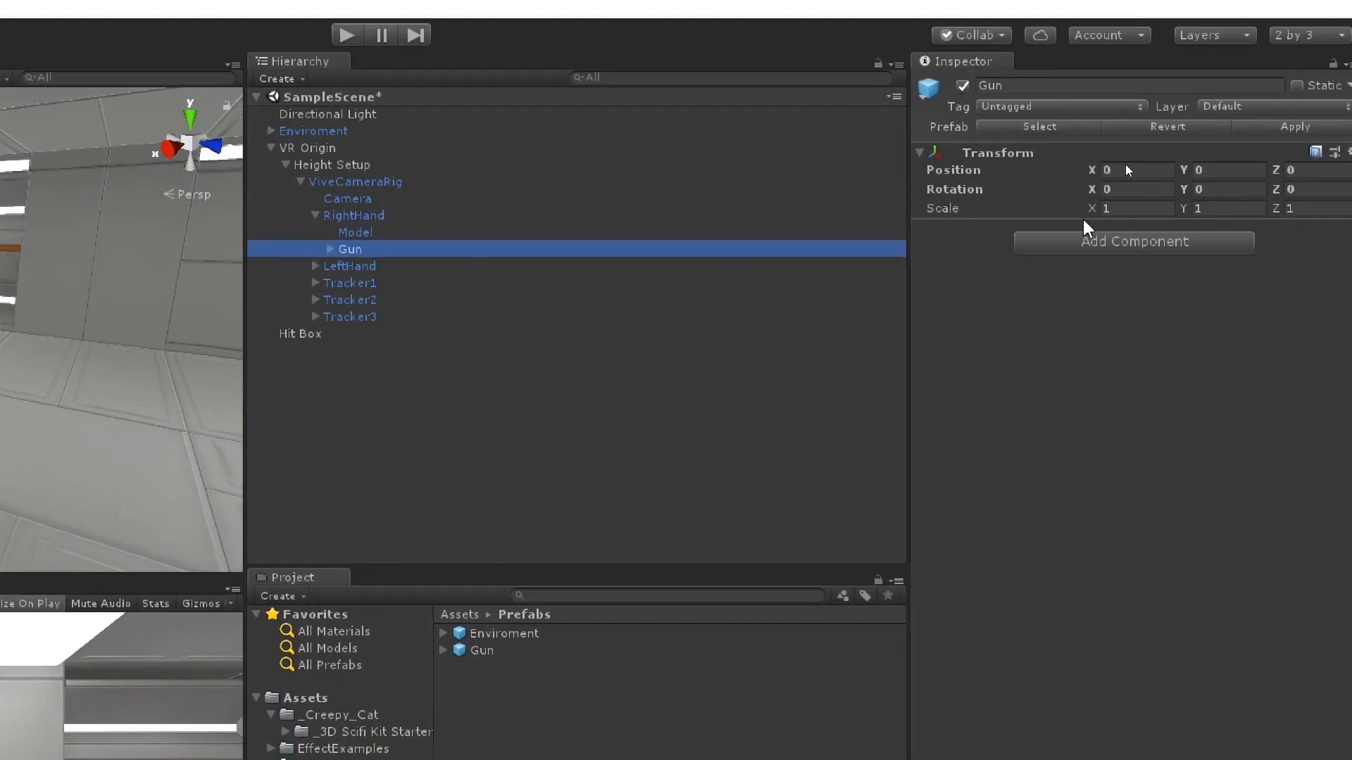
pyautogui.click(1140, 241)
pyautogui.press('BackSpace')
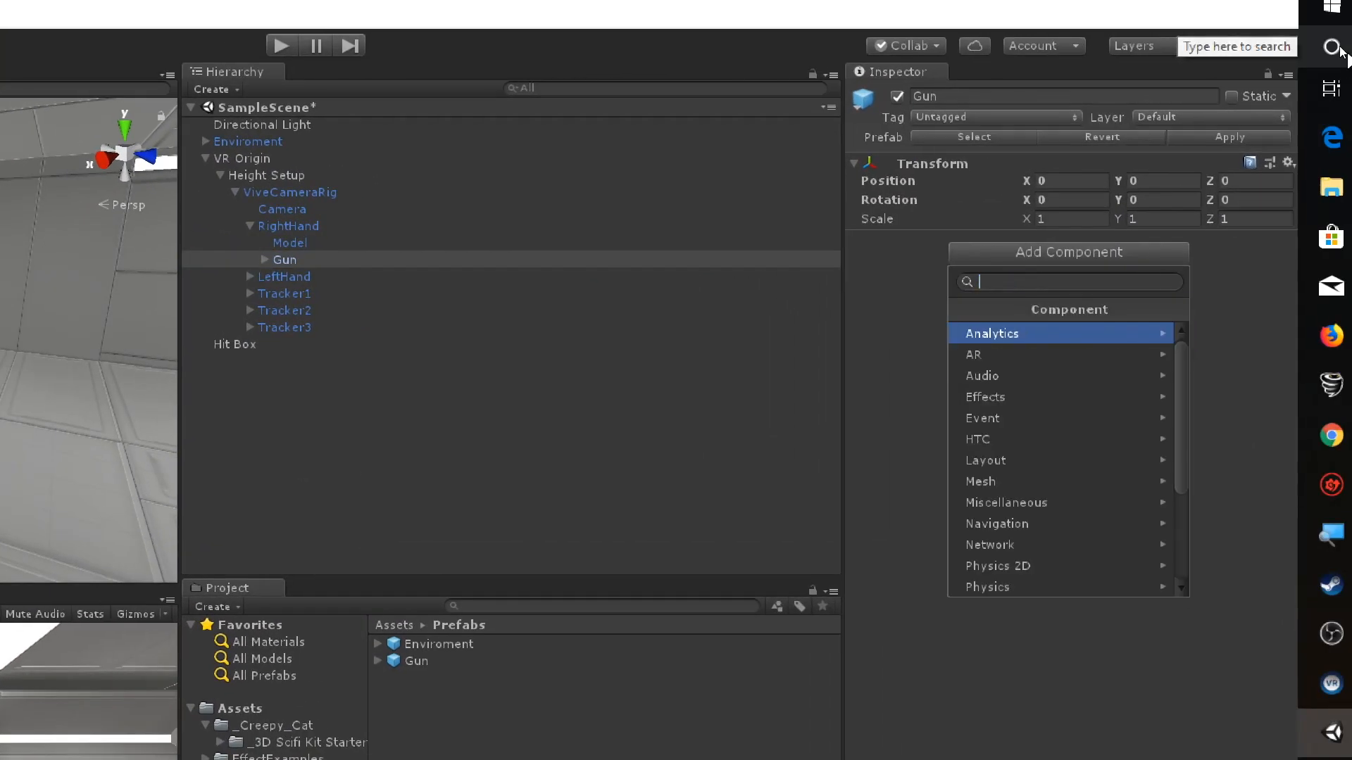
pyautogui.write('Gun')
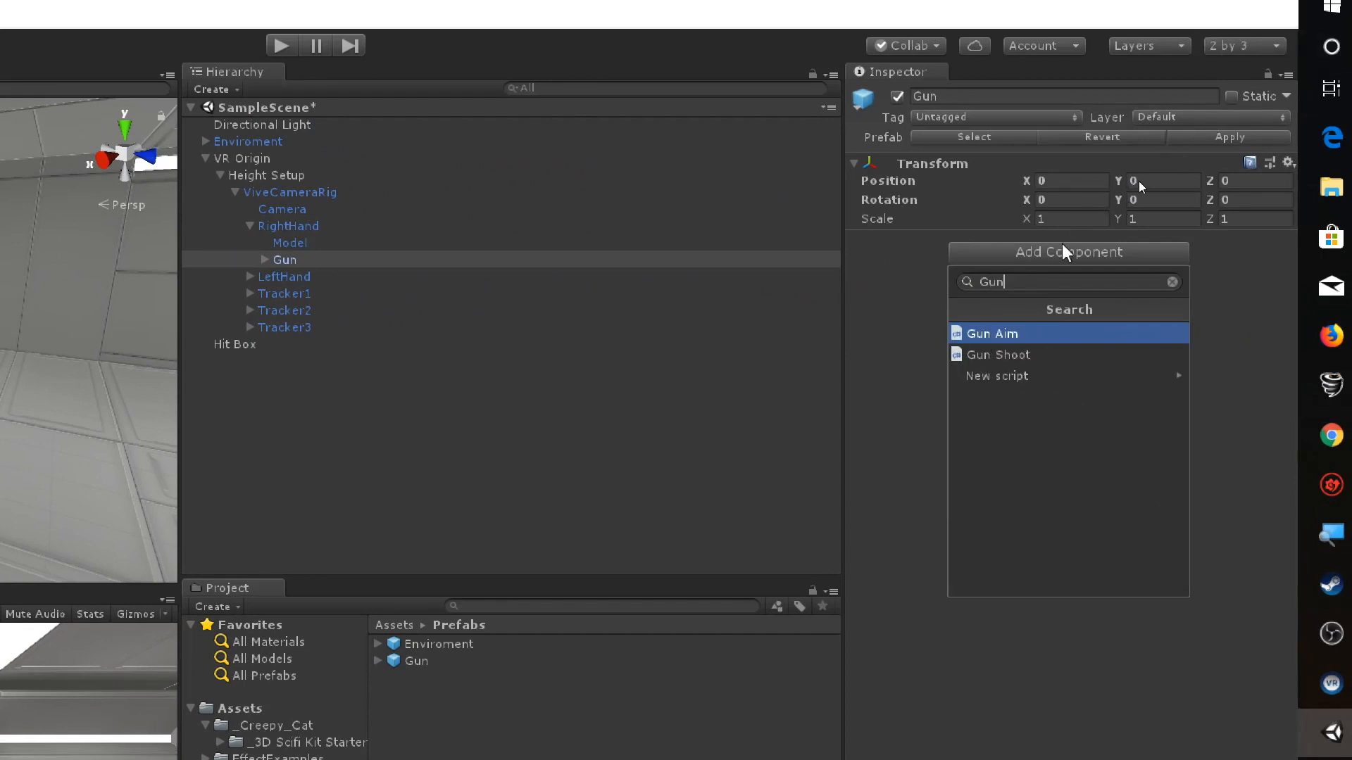
pyautogui.click(1005, 376)
pyautogui.click(1045, 578)
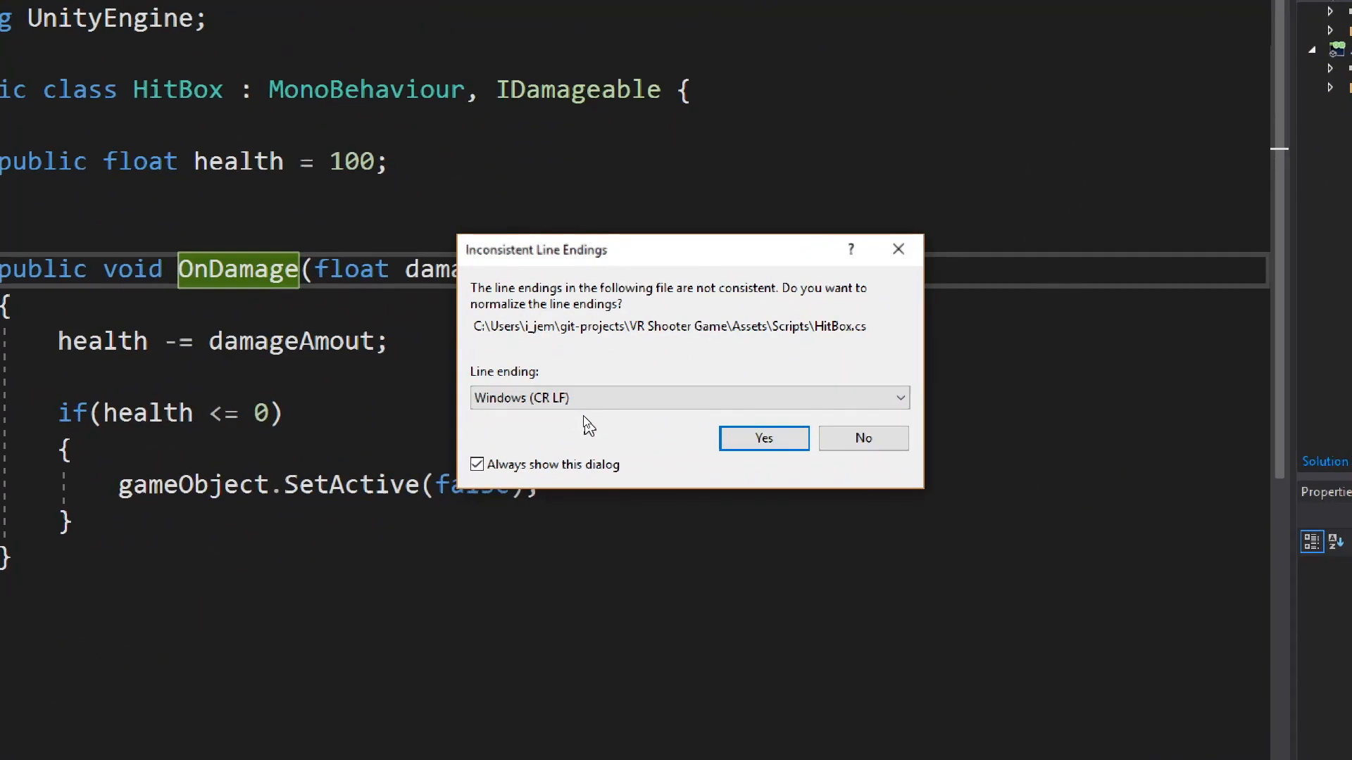
# Normalize the line endings of HitBox.cs to Windows (CR LF), save the file and return to Unity
pyautogui.click(682, 432)
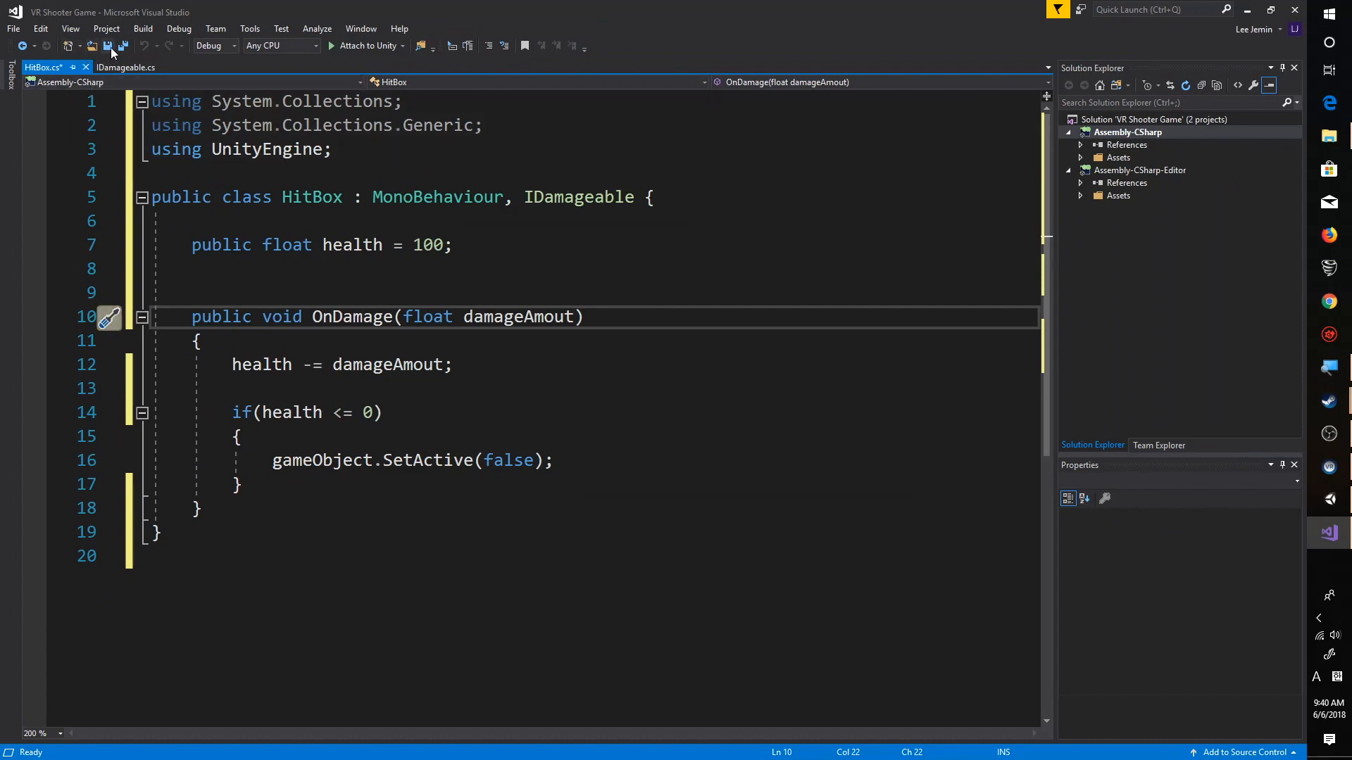
pyautogui.click(111, 48)
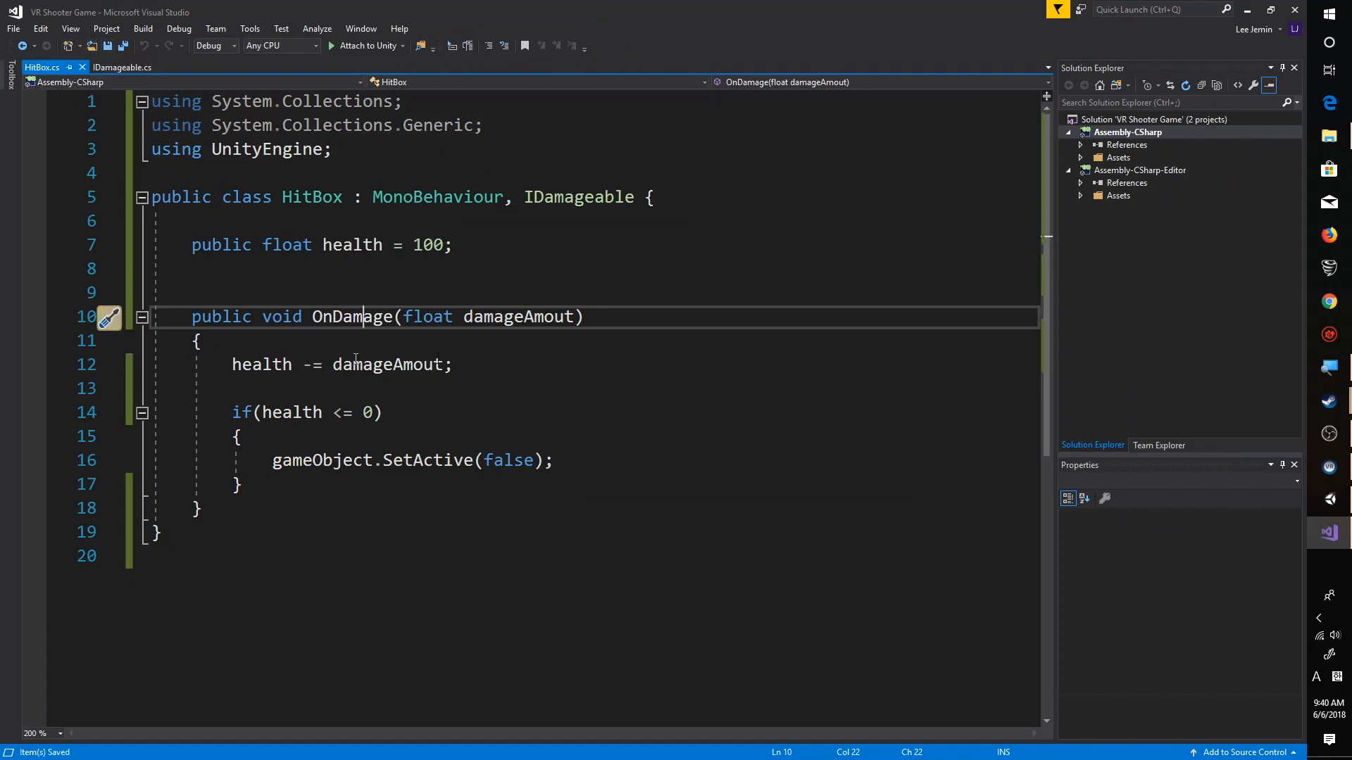
pyautogui.click(1247, 10)
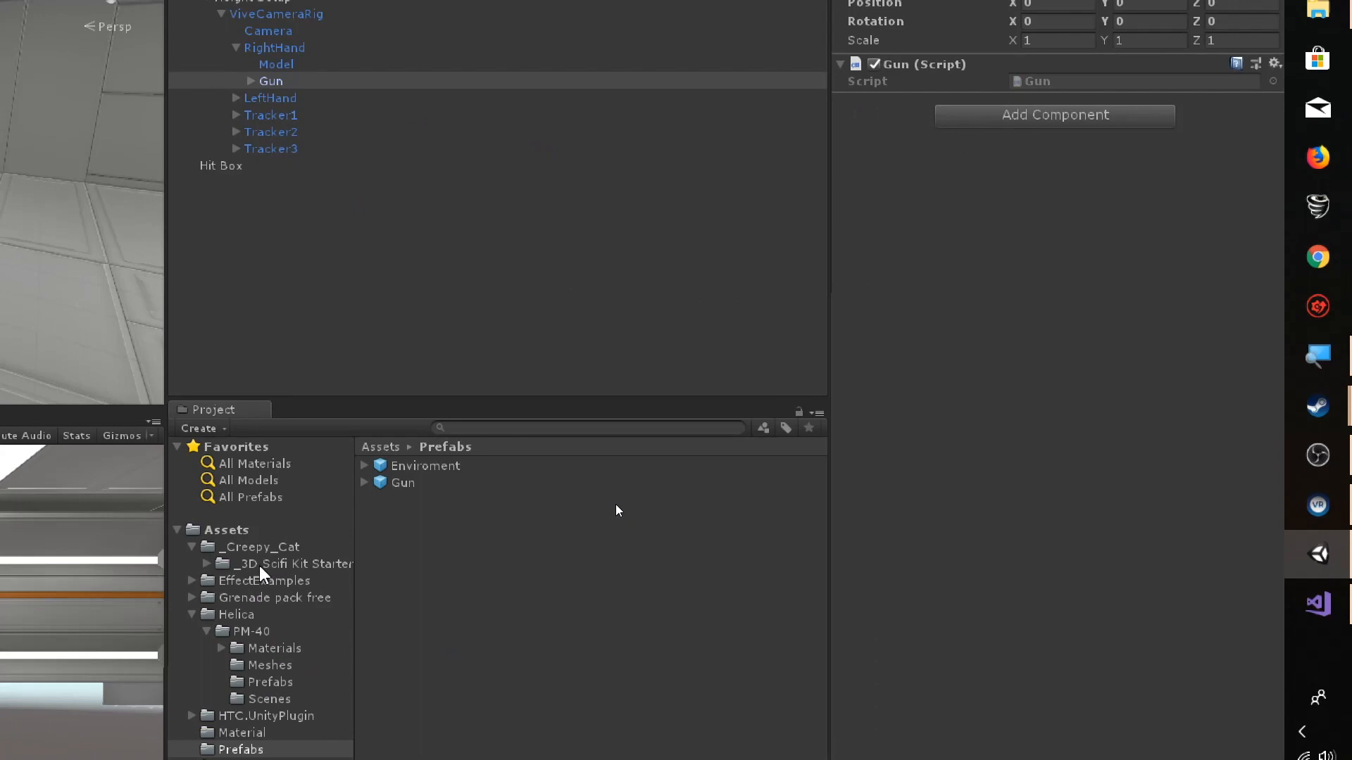
# Move the Gun script from the Assets root into the Scripts folder
pyautogui.click(231, 530)
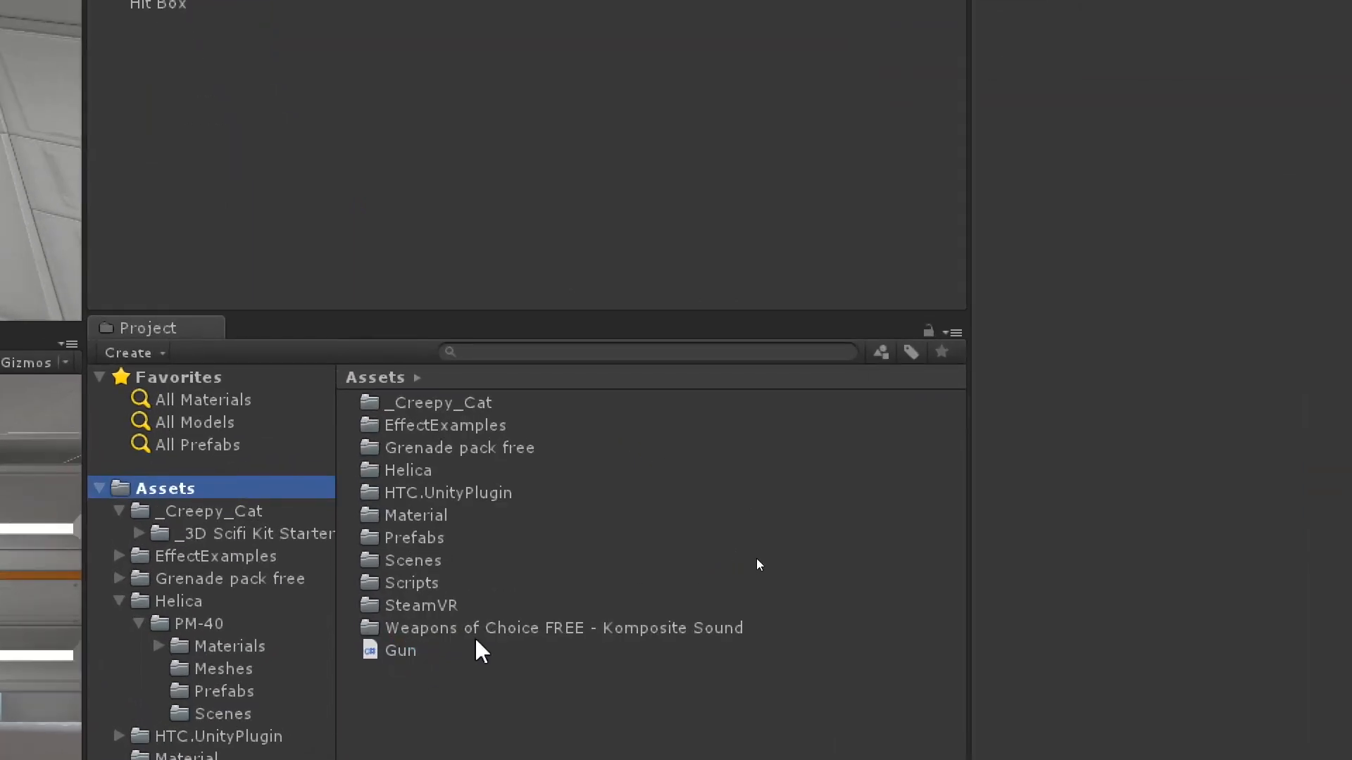
pyautogui.click(389, 646)
pyautogui.moveTo(454, 654); pyautogui.dragTo(413, 576)
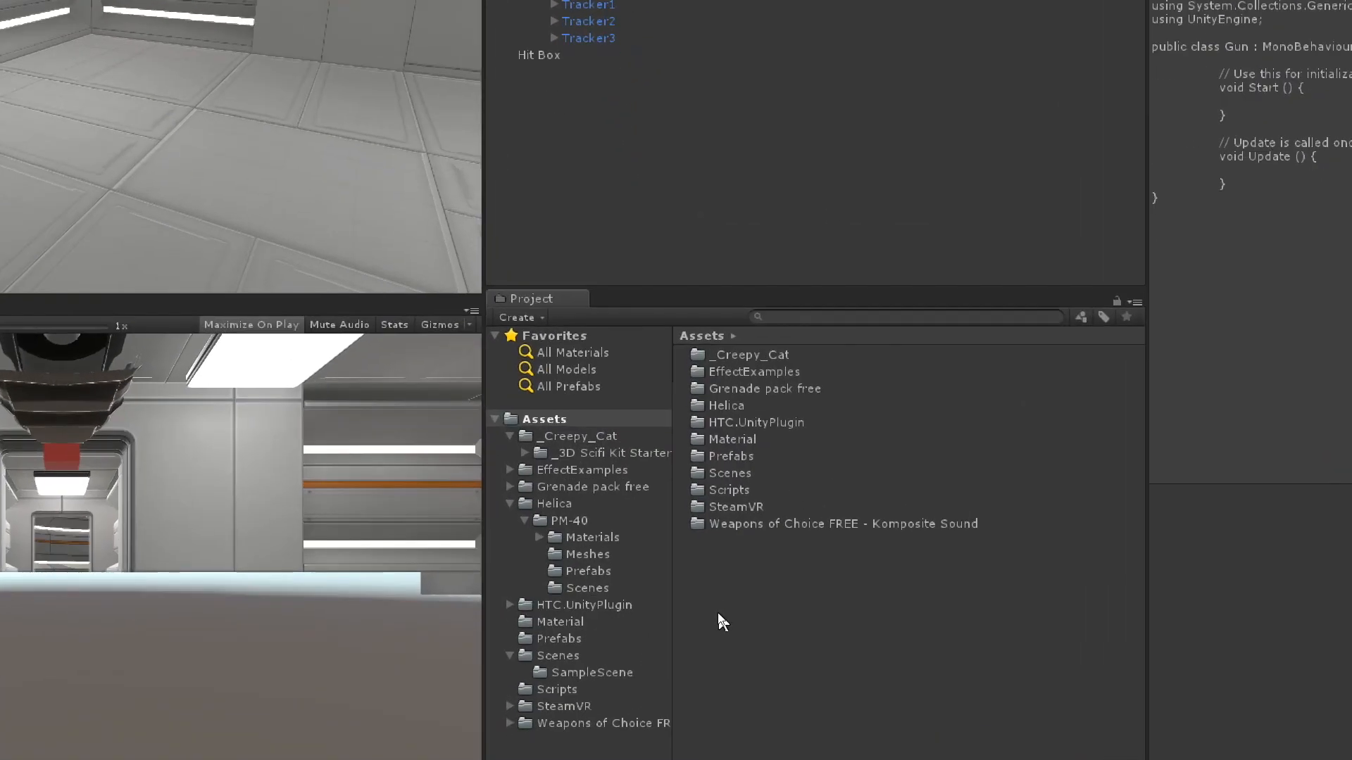
# Open the Gun script from the Scripts folder in Visual Studio and place the cursor on the empty line above Start's comment
pyautogui.doubleClick(725, 531)
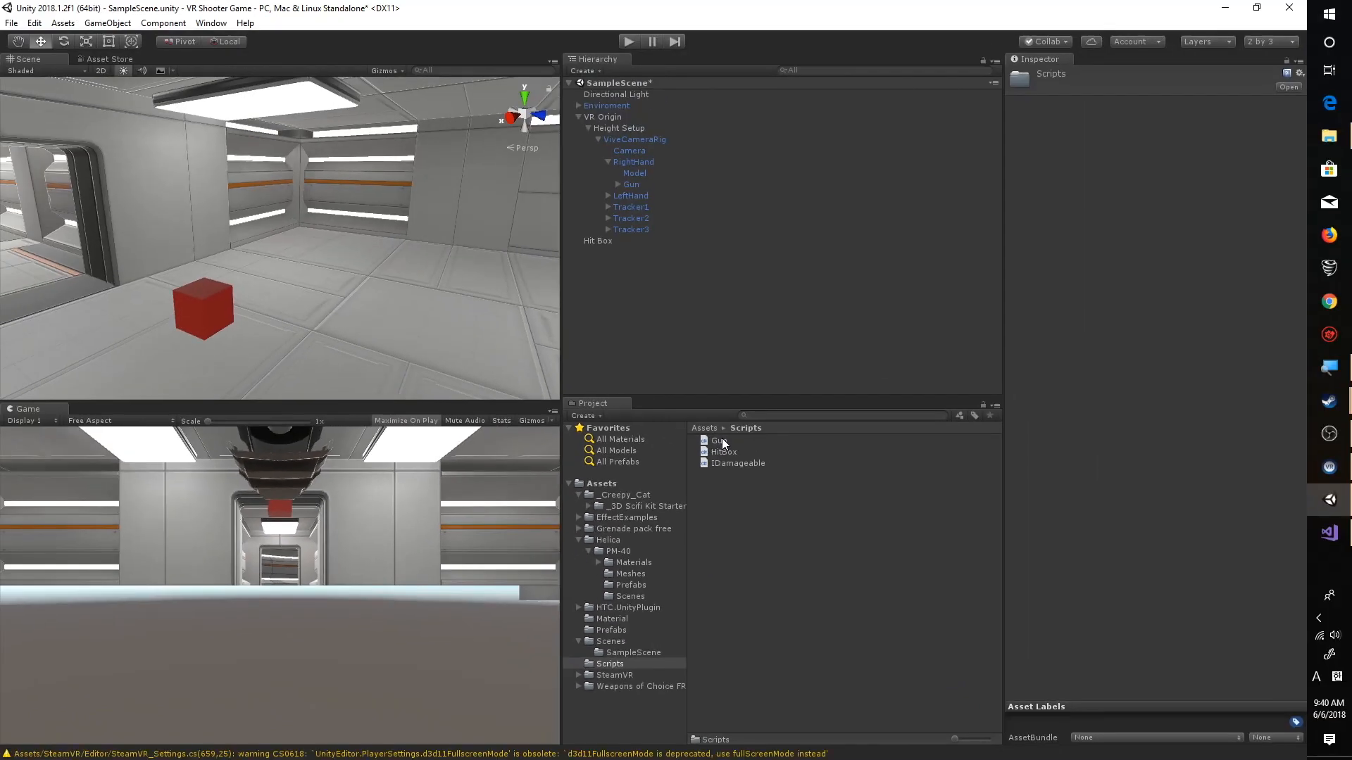
pyautogui.doubleClick(719, 441)
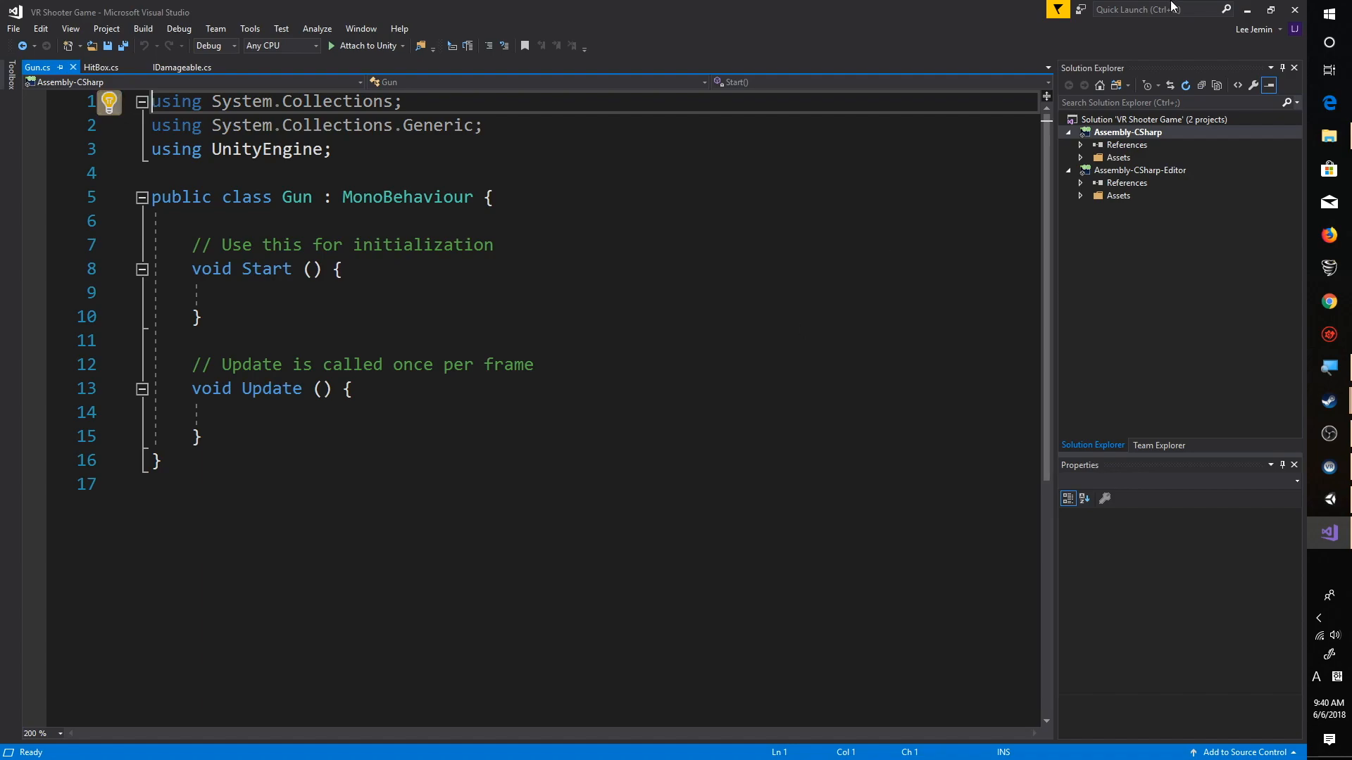
pyautogui.click(1247, 10)
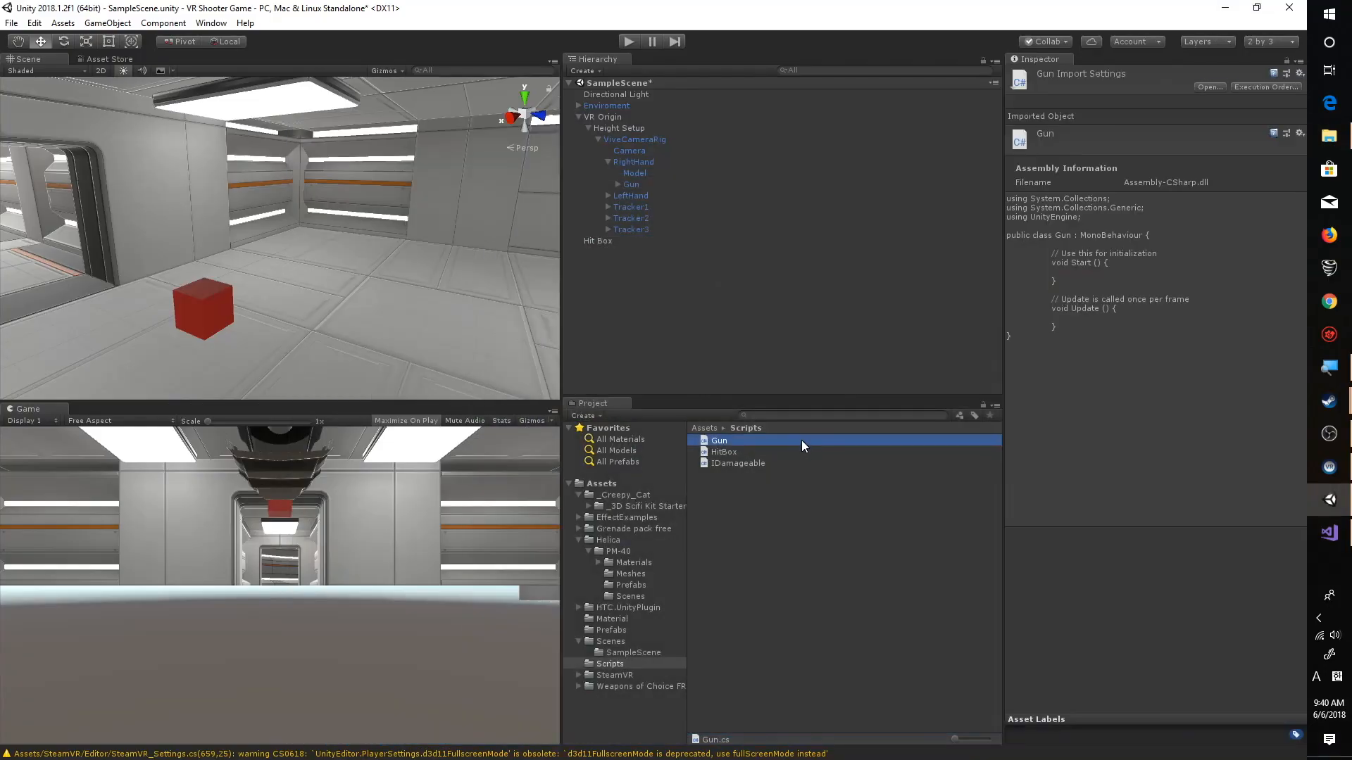
pyautogui.doubleClick(801, 441)
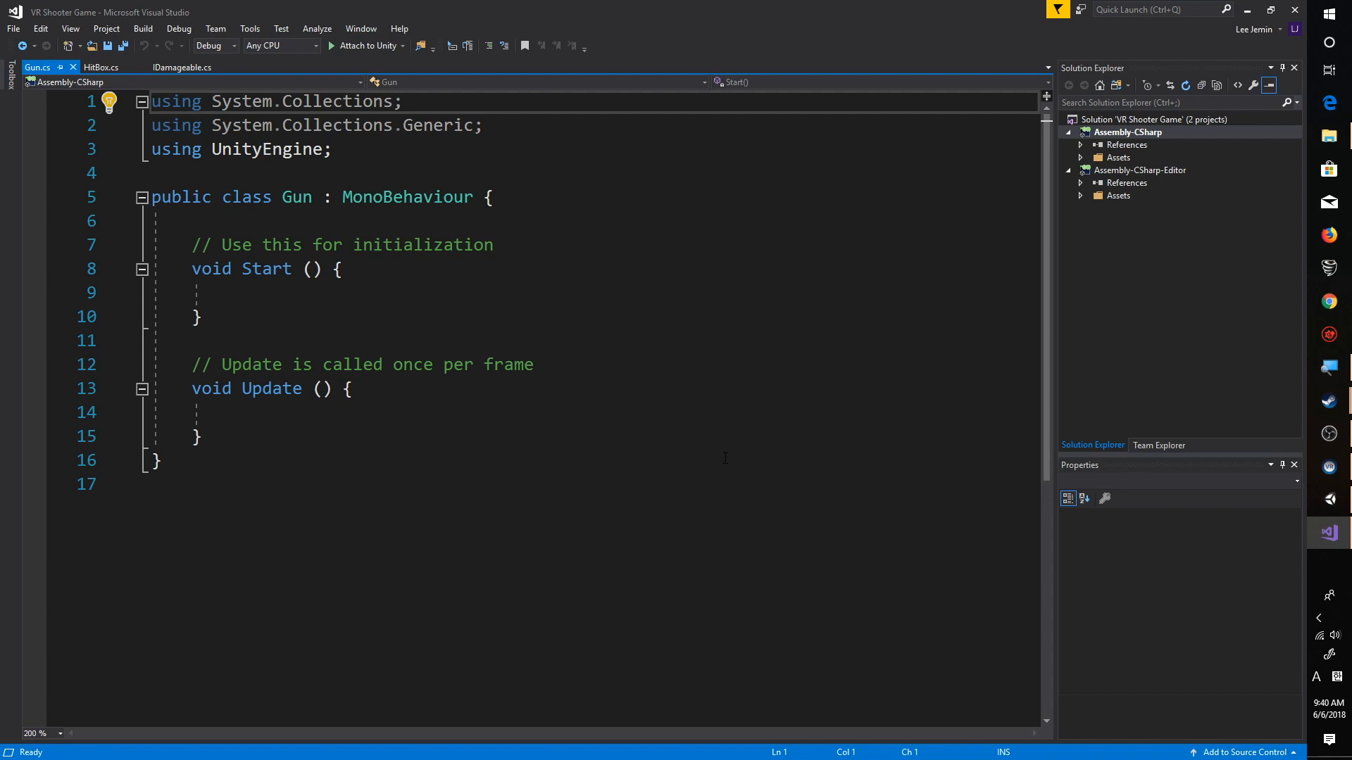
pyautogui.click(450, 214)
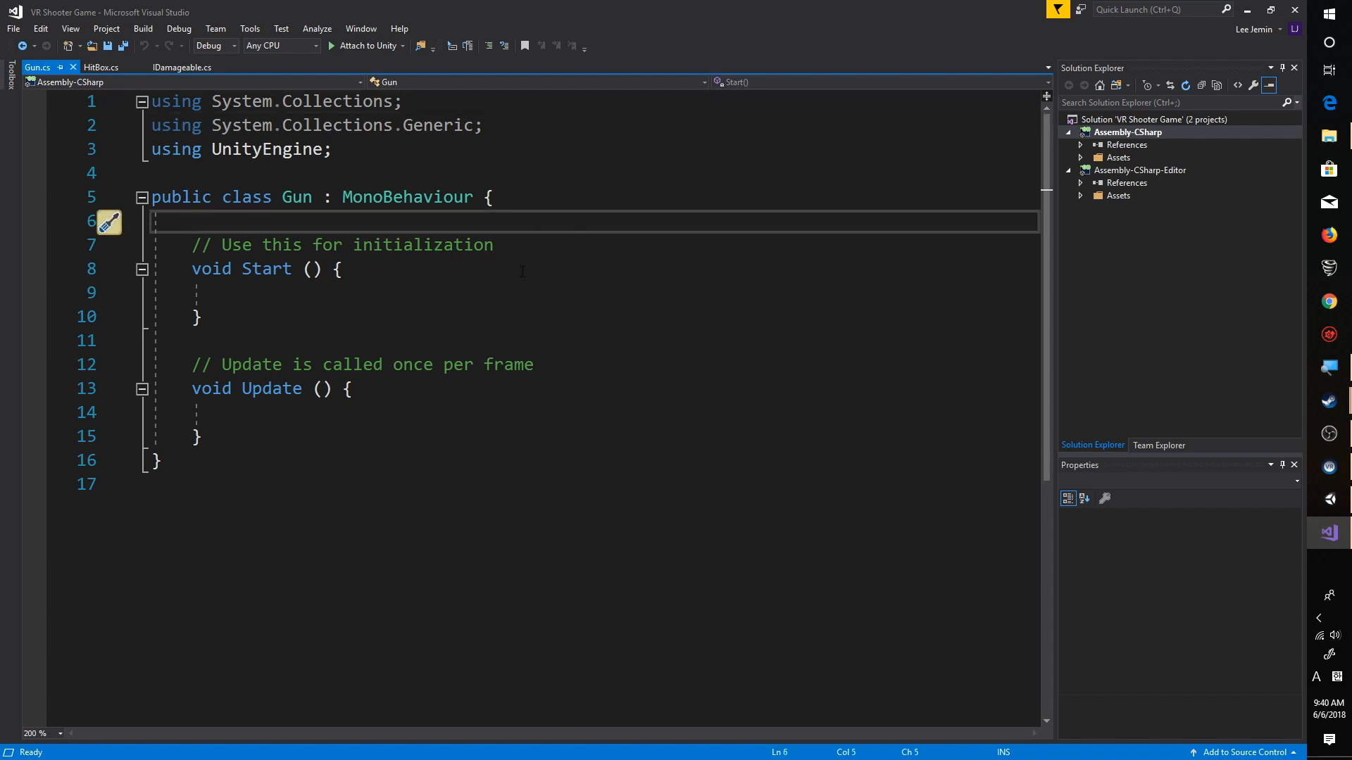
pyautogui.click(310, 293)
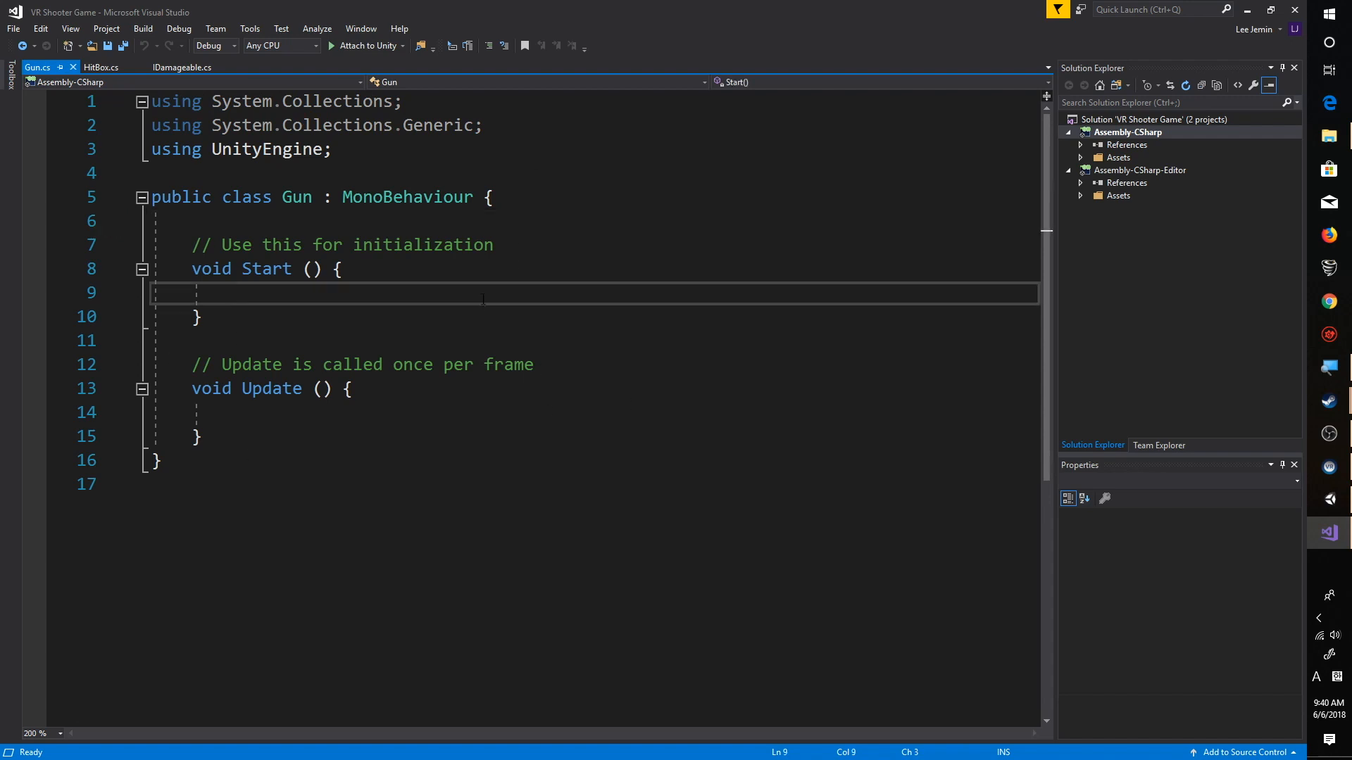
pyautogui.click(440, 223)
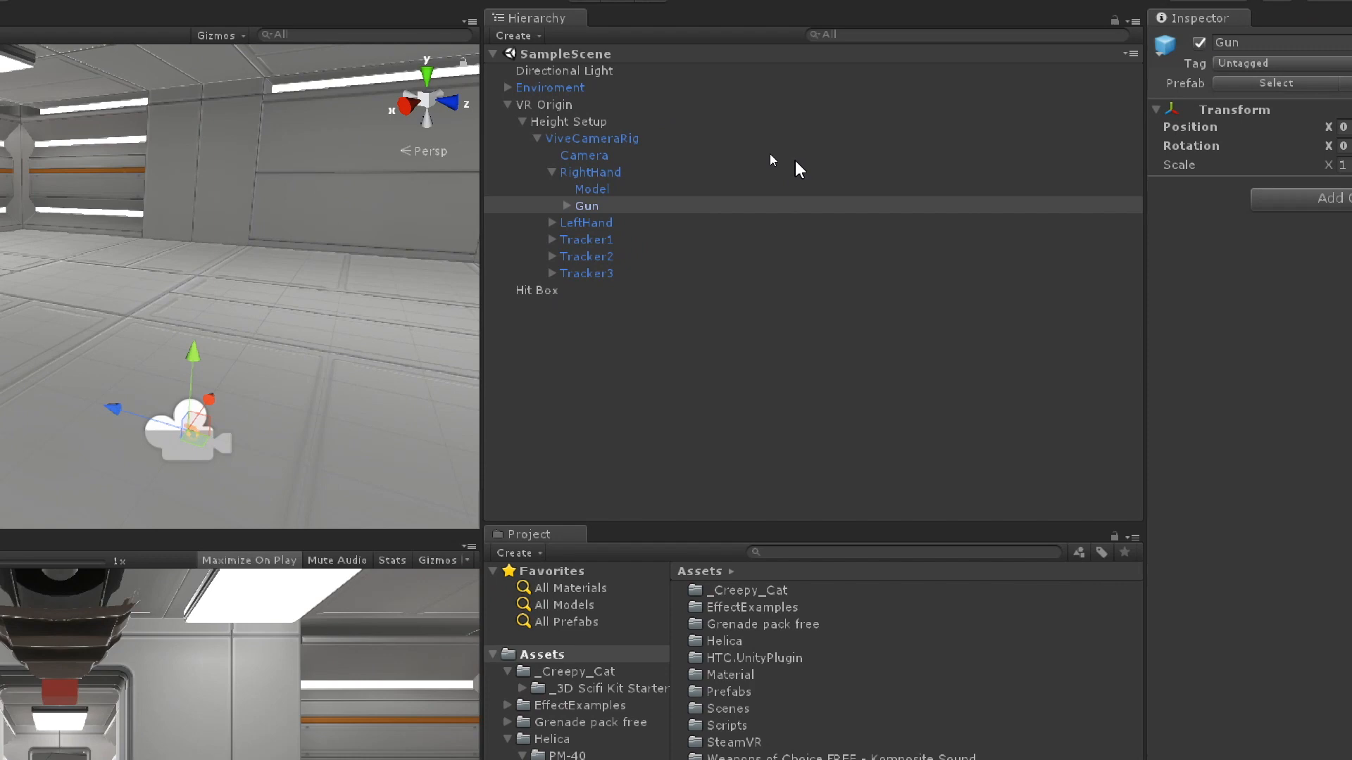
# Expand the Gun object, focus the view on its PM-40_Variant1 model and toggle the model's active state to examine it
pyautogui.click(564, 205)
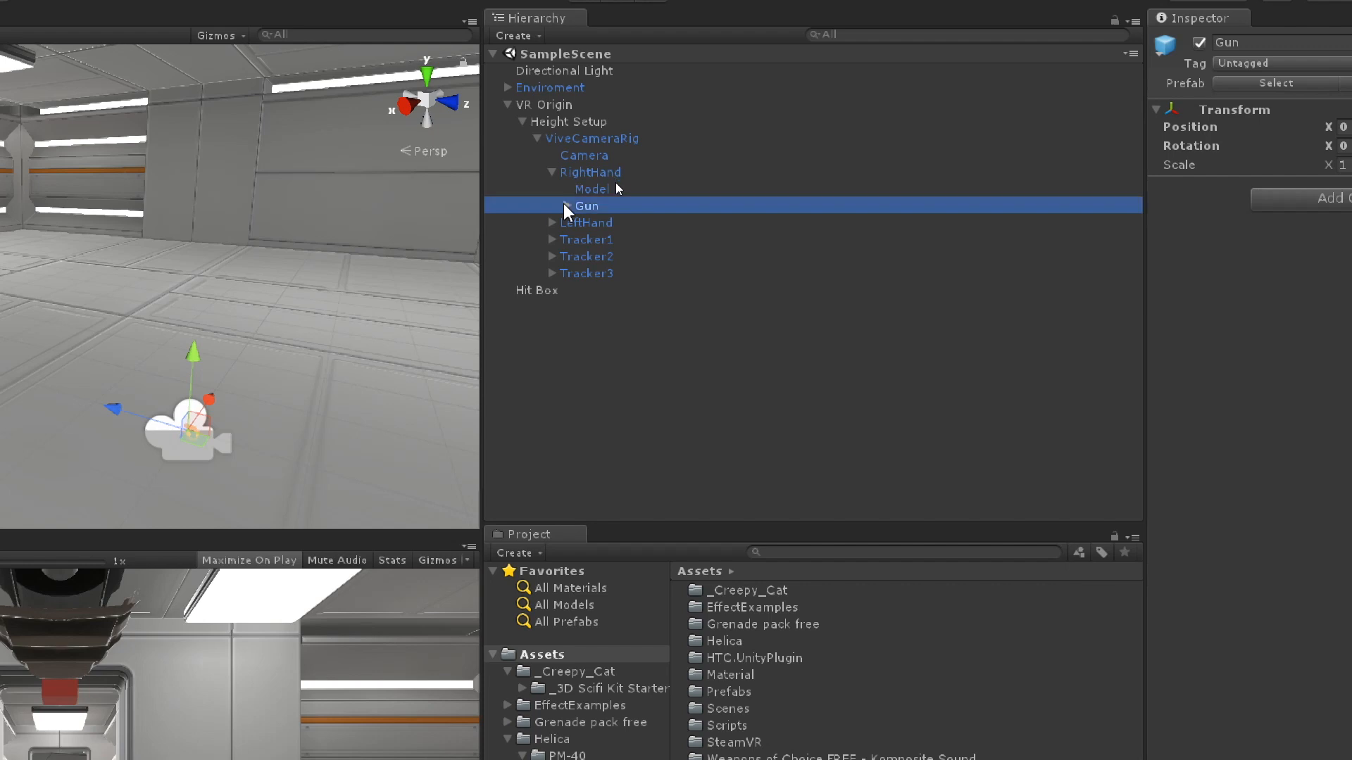
pyautogui.doubleClick(645, 223)
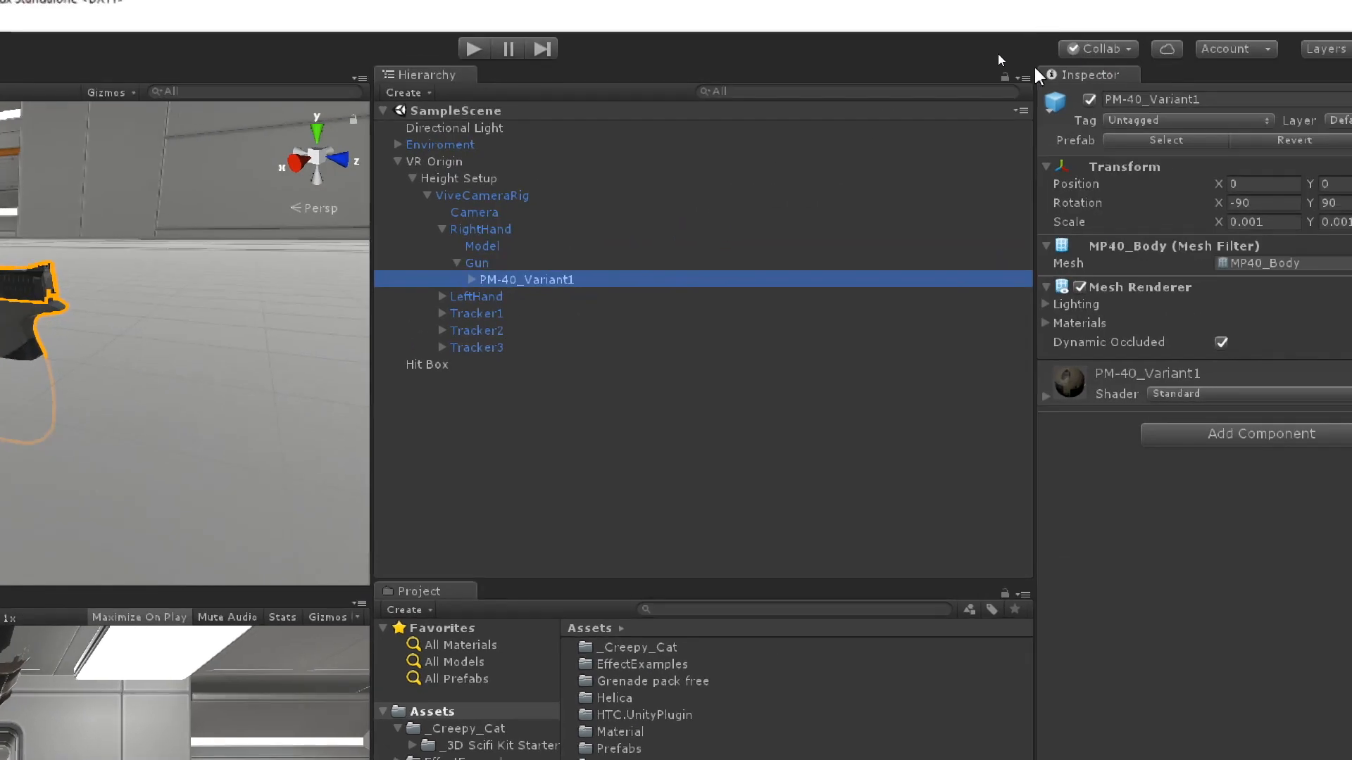
pyautogui.click(1200, 42)
pyautogui.click(1199, 43)
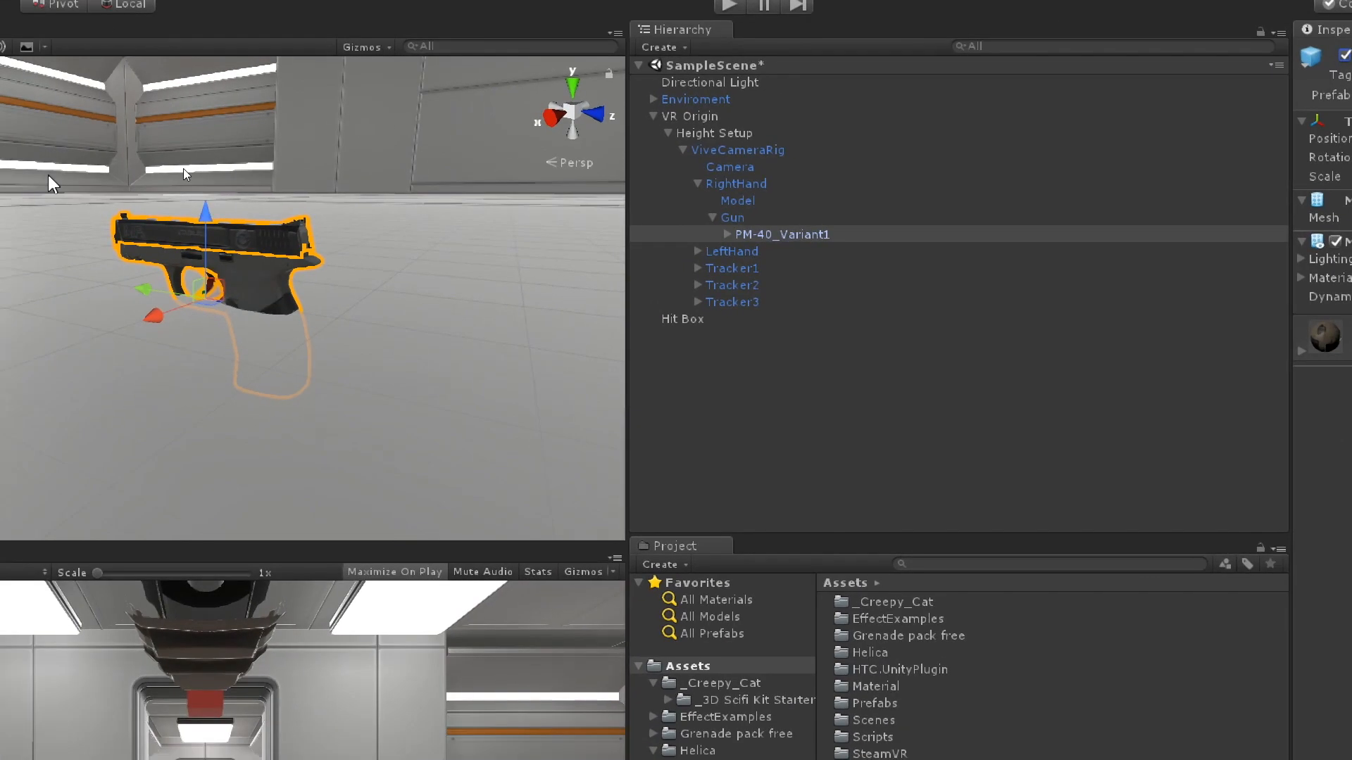
# Add a Line Renderer component to the right hand's Gun object
pyautogui.click(815, 219)
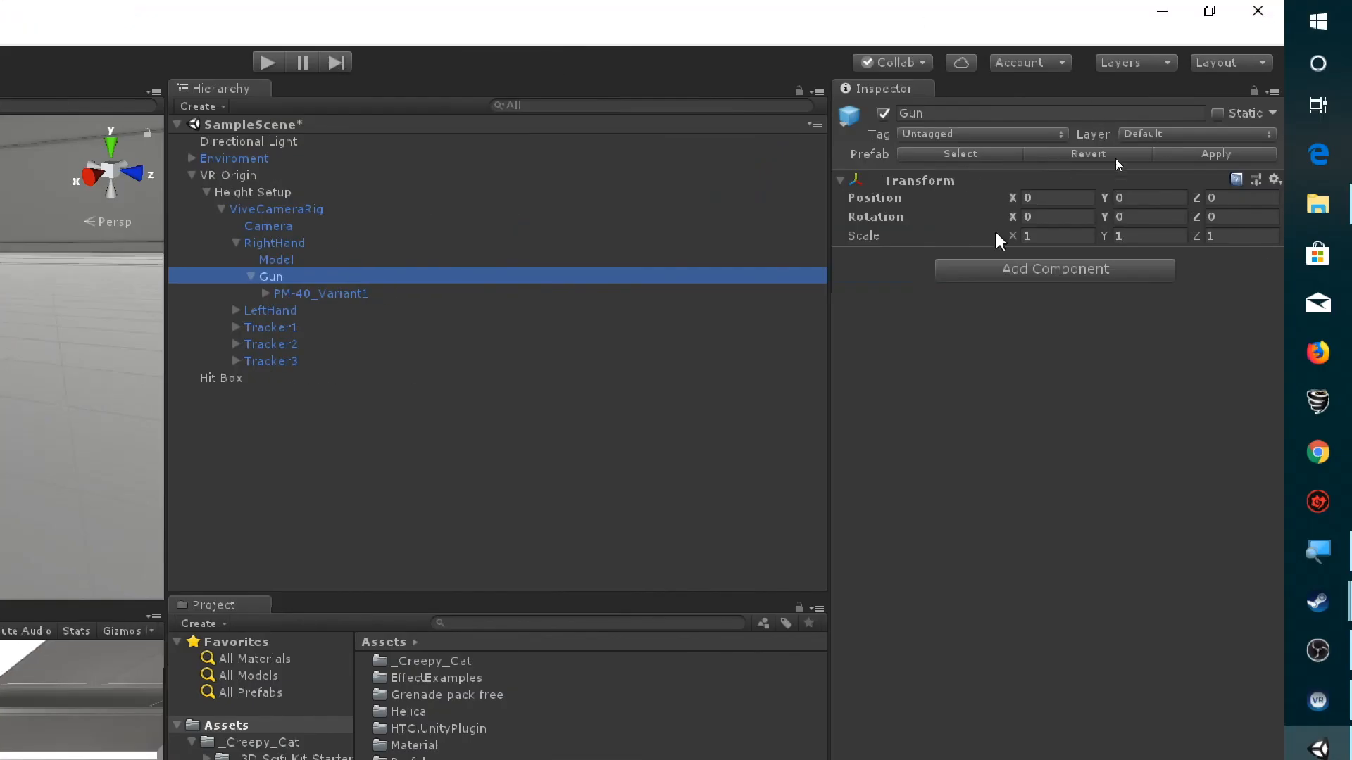
pyautogui.click(1006, 271)
pyautogui.write('Line')
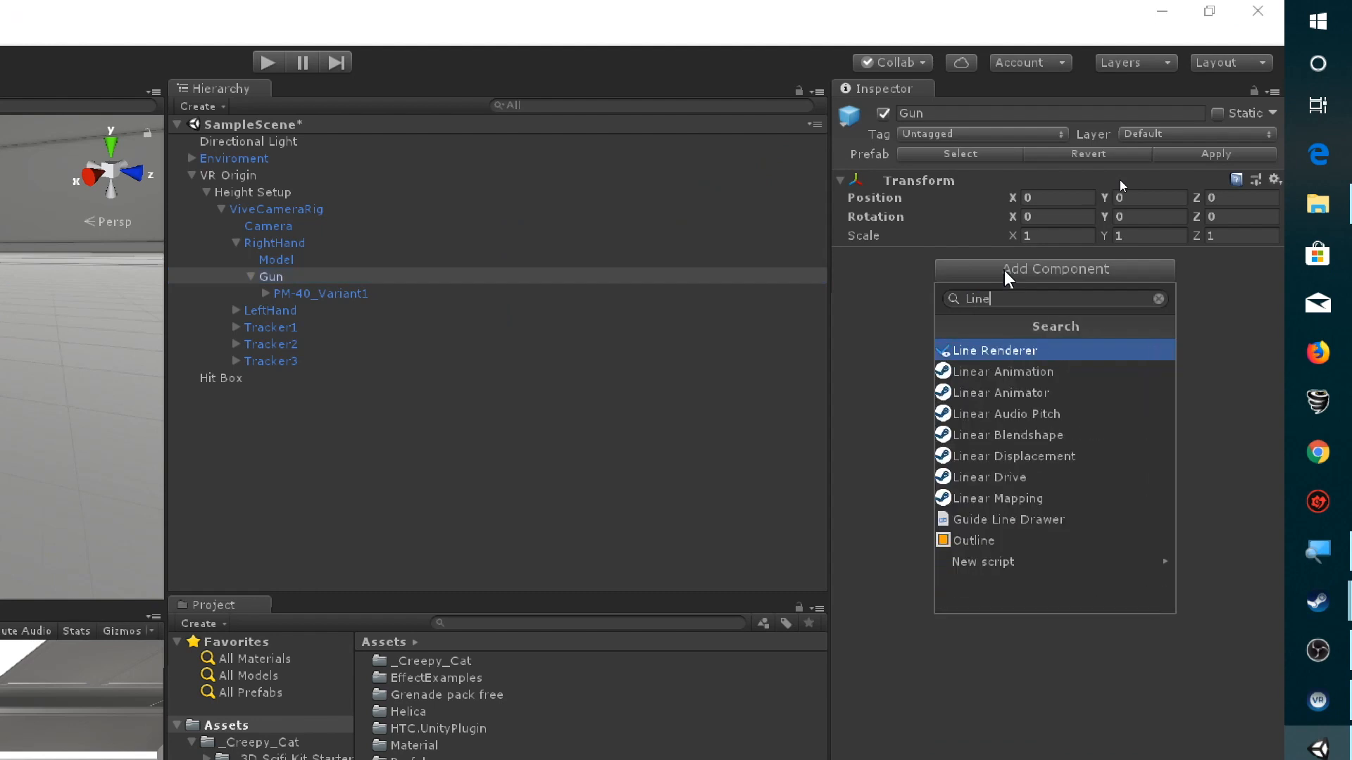
pyautogui.click(968, 350)
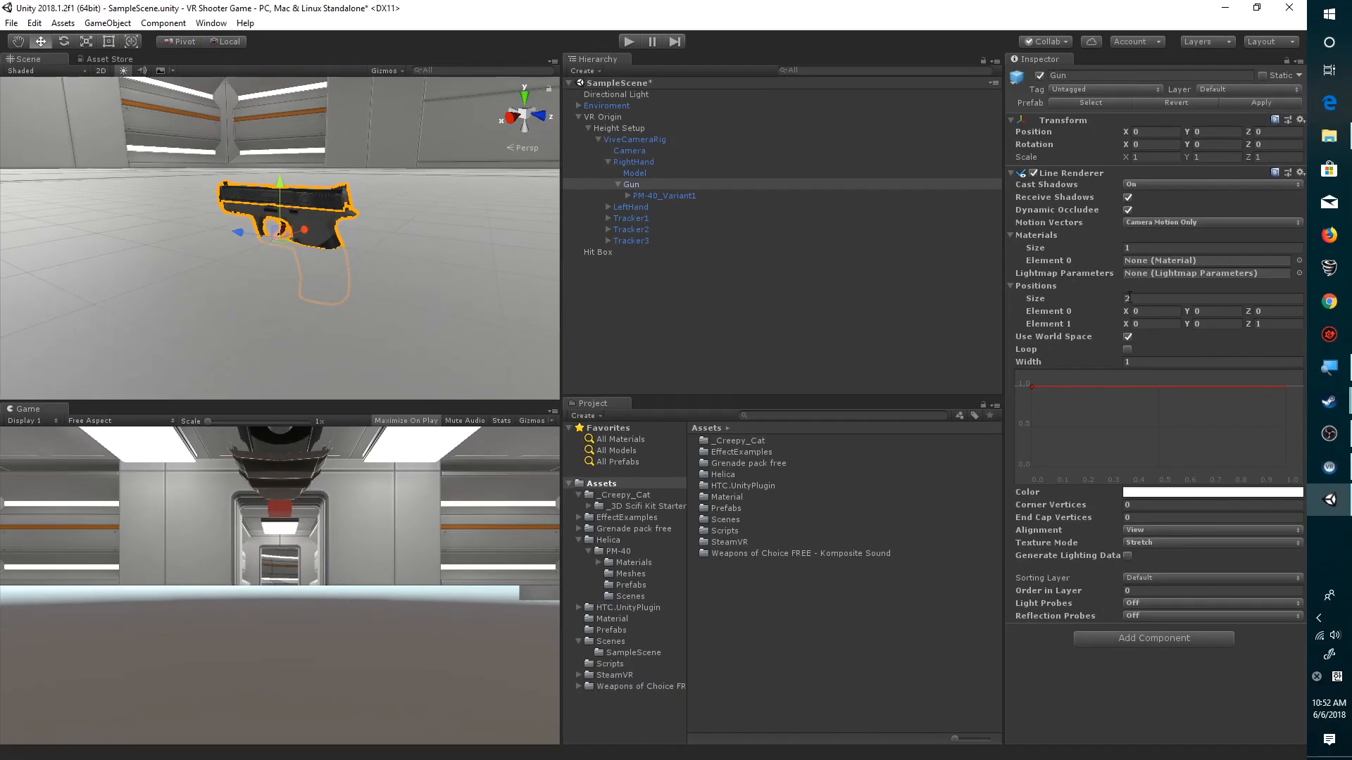
# Set the Line Renderer's position Element 0 Y to 10 and Element 1 Y to 100
pyautogui.doubleClick(707, 182)
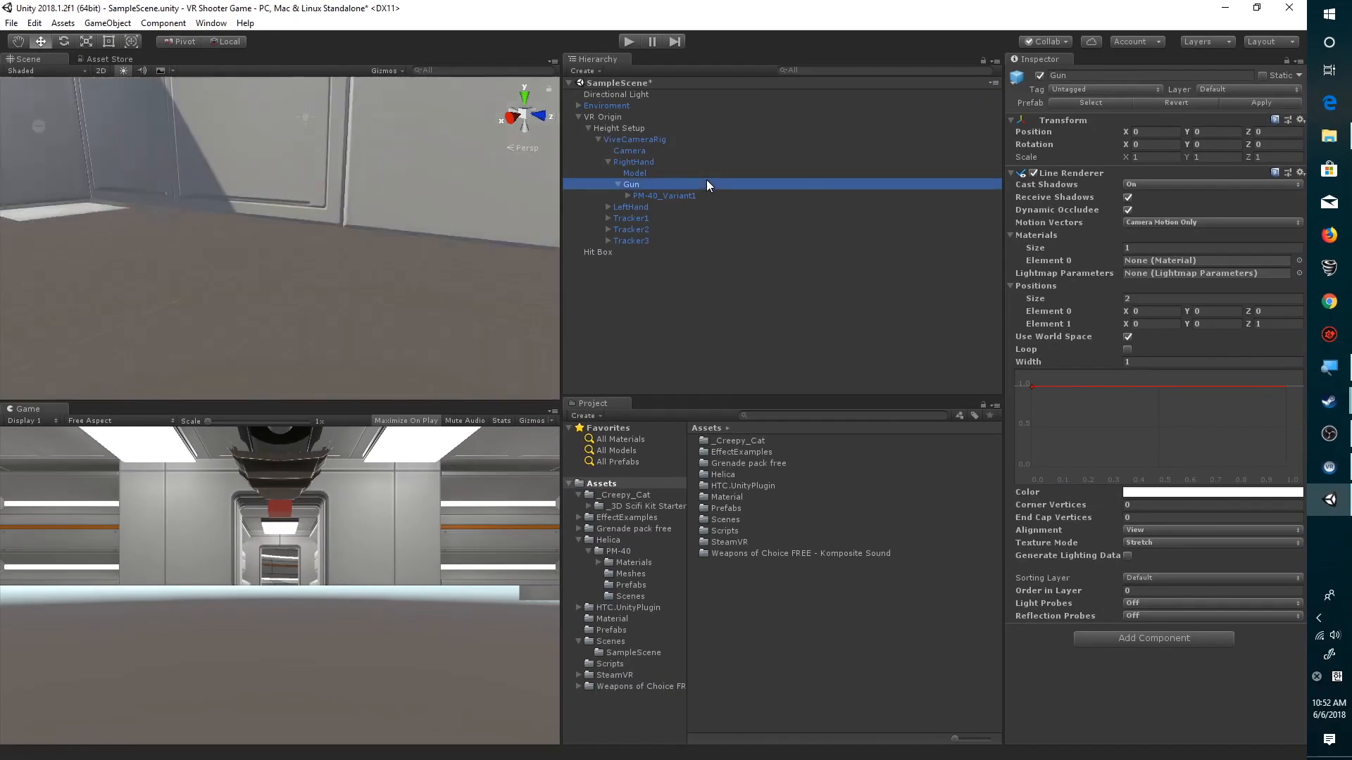
pyautogui.scroll(-10, 420, 255)
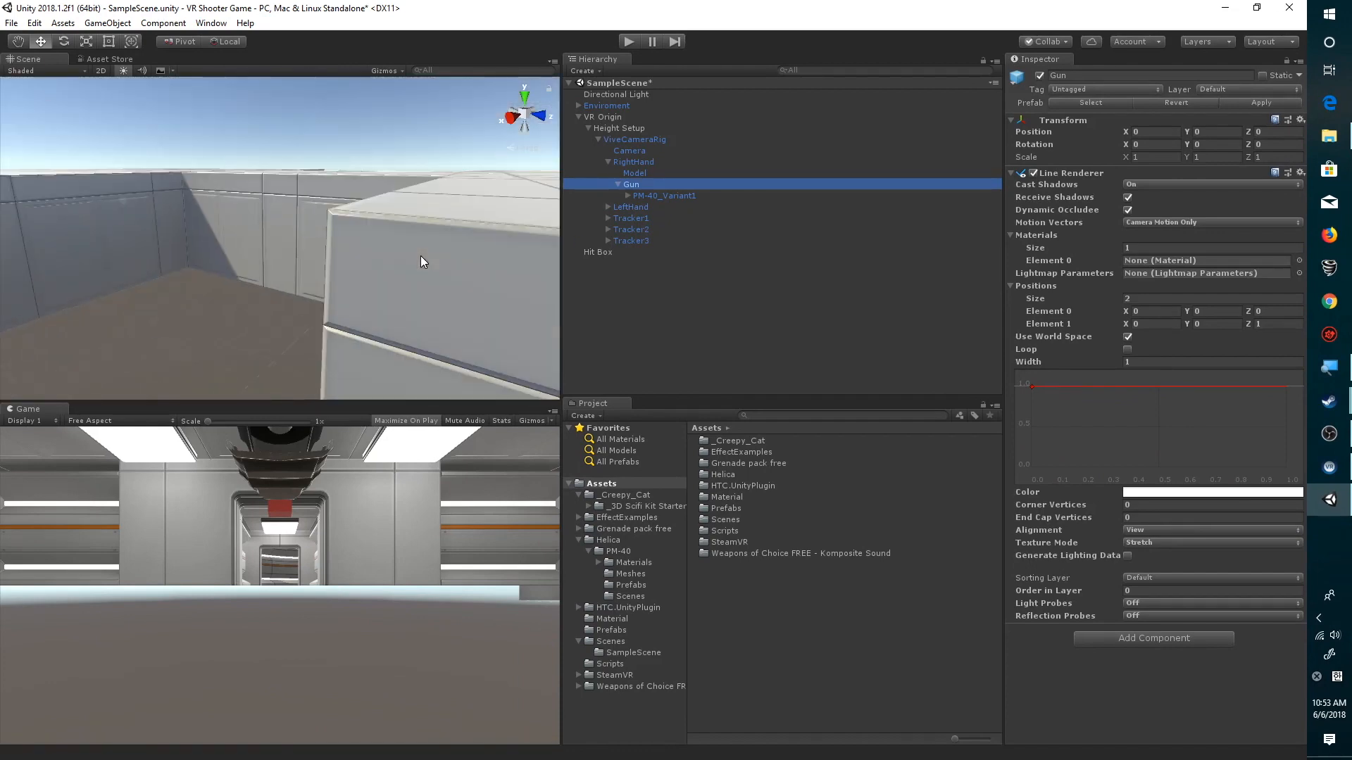
pyautogui.scroll(3, 420, 255)
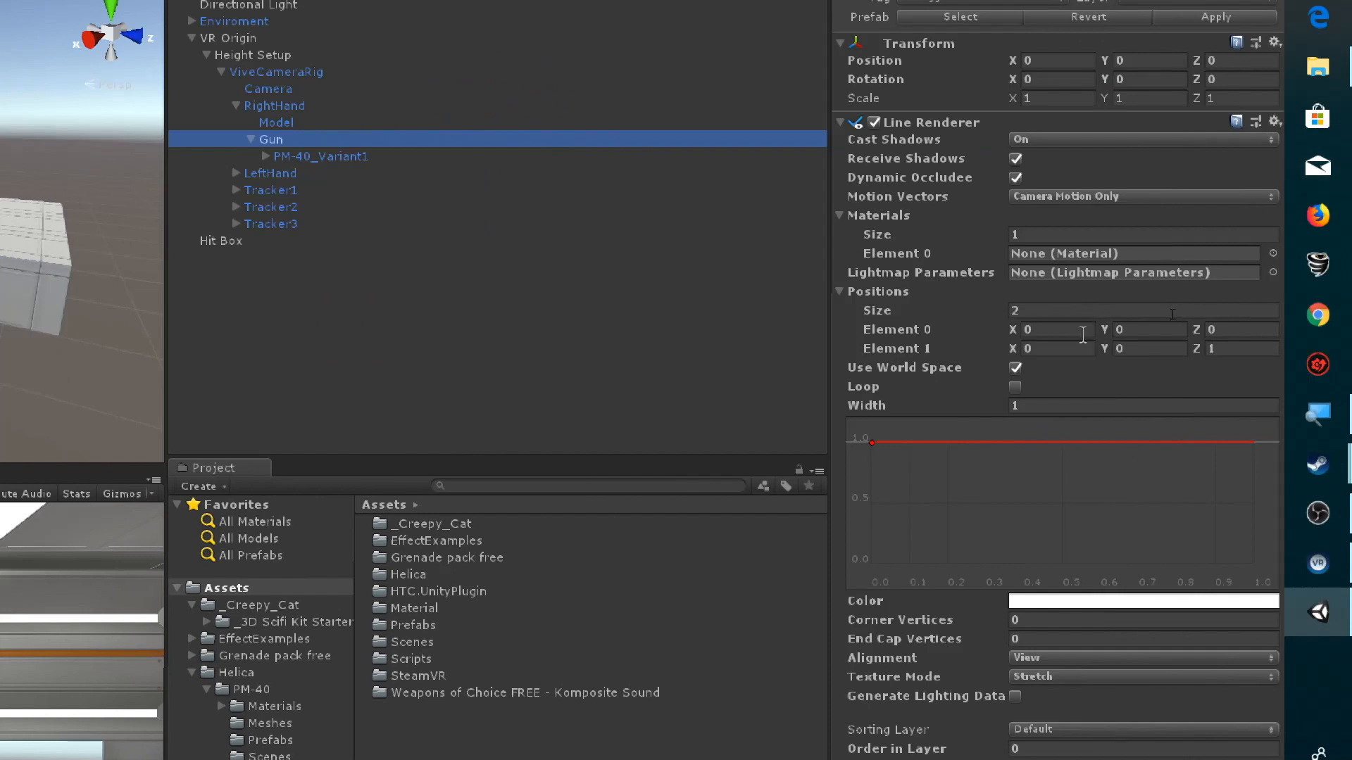
pyautogui.click(1283, 330)
pyautogui.click(1122, 336)
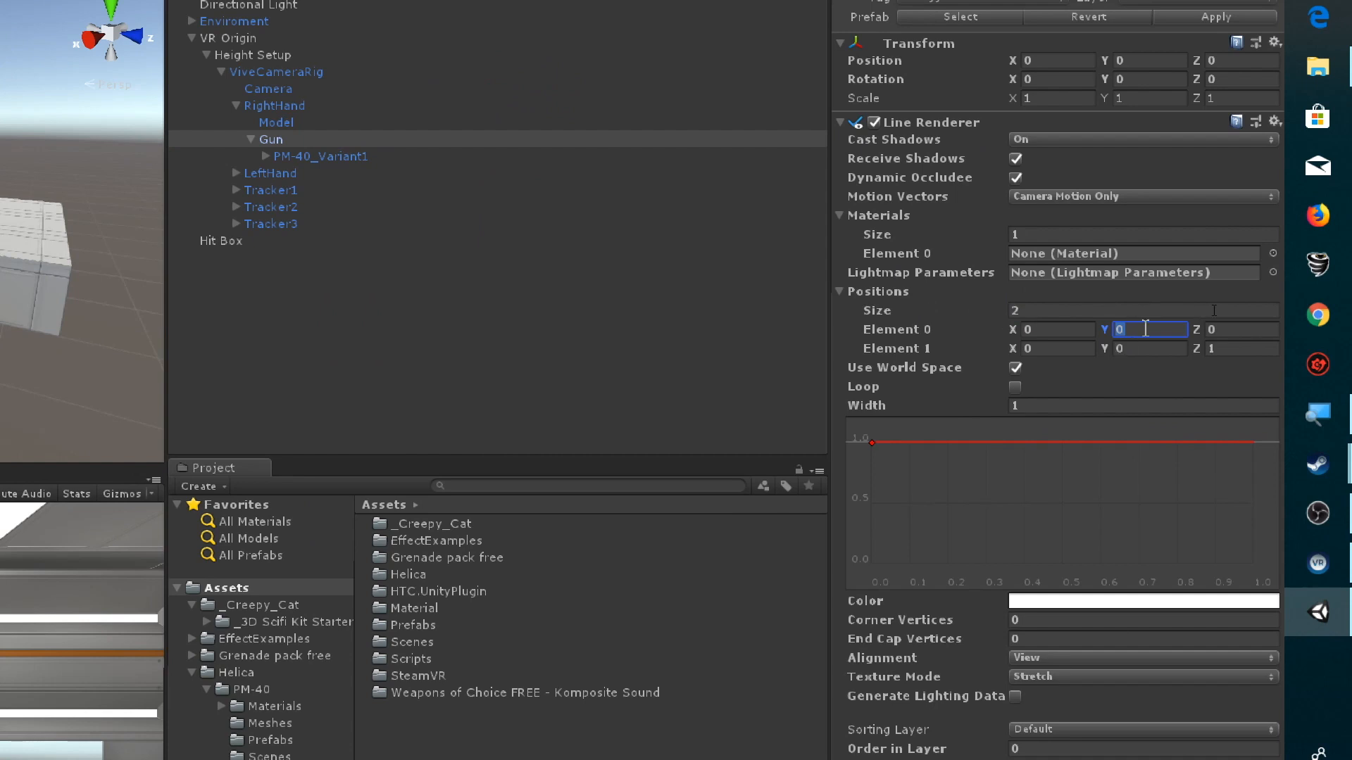
pyautogui.write('10')
pyautogui.click(1154, 349)
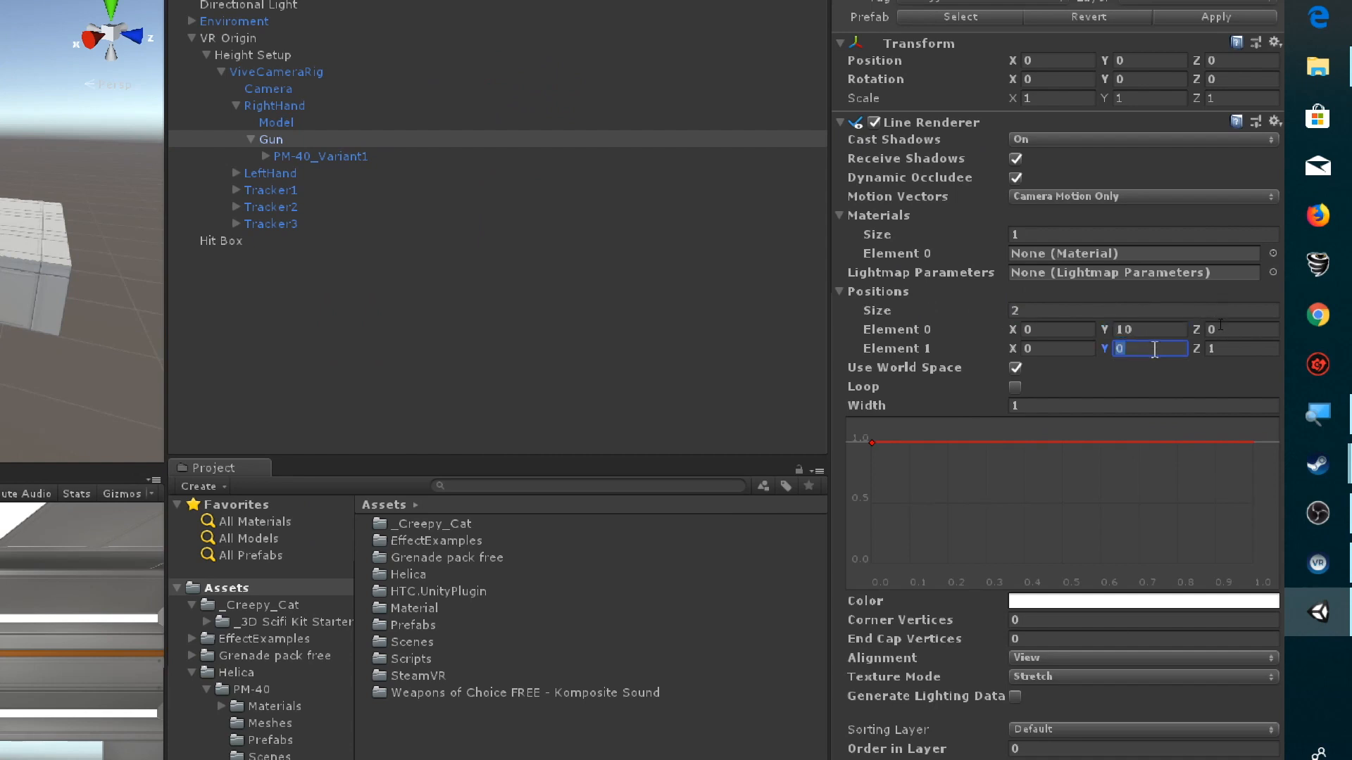
pyautogui.write('100')
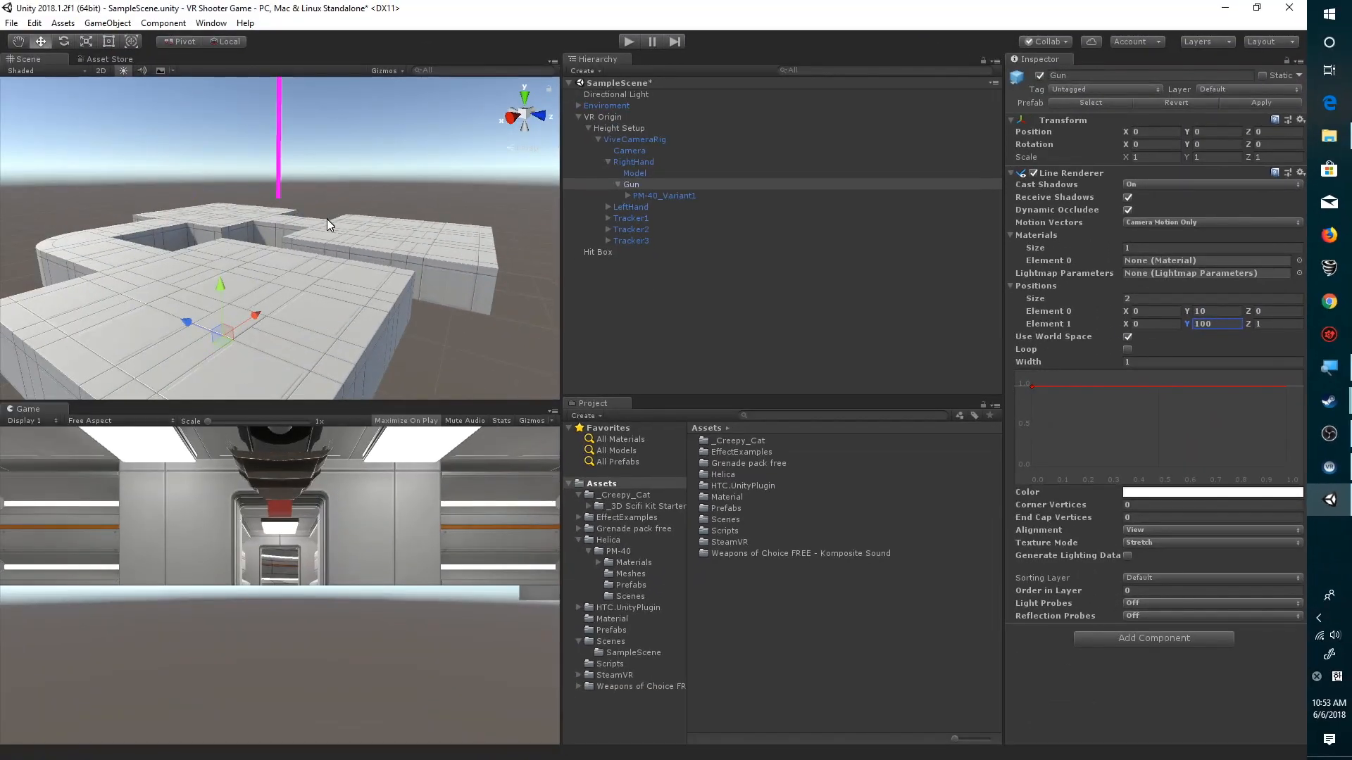
# Set the Line Renderer's positions size to 3 and Element 2's Z to 50
pyautogui.scroll(-10, 330, 215)
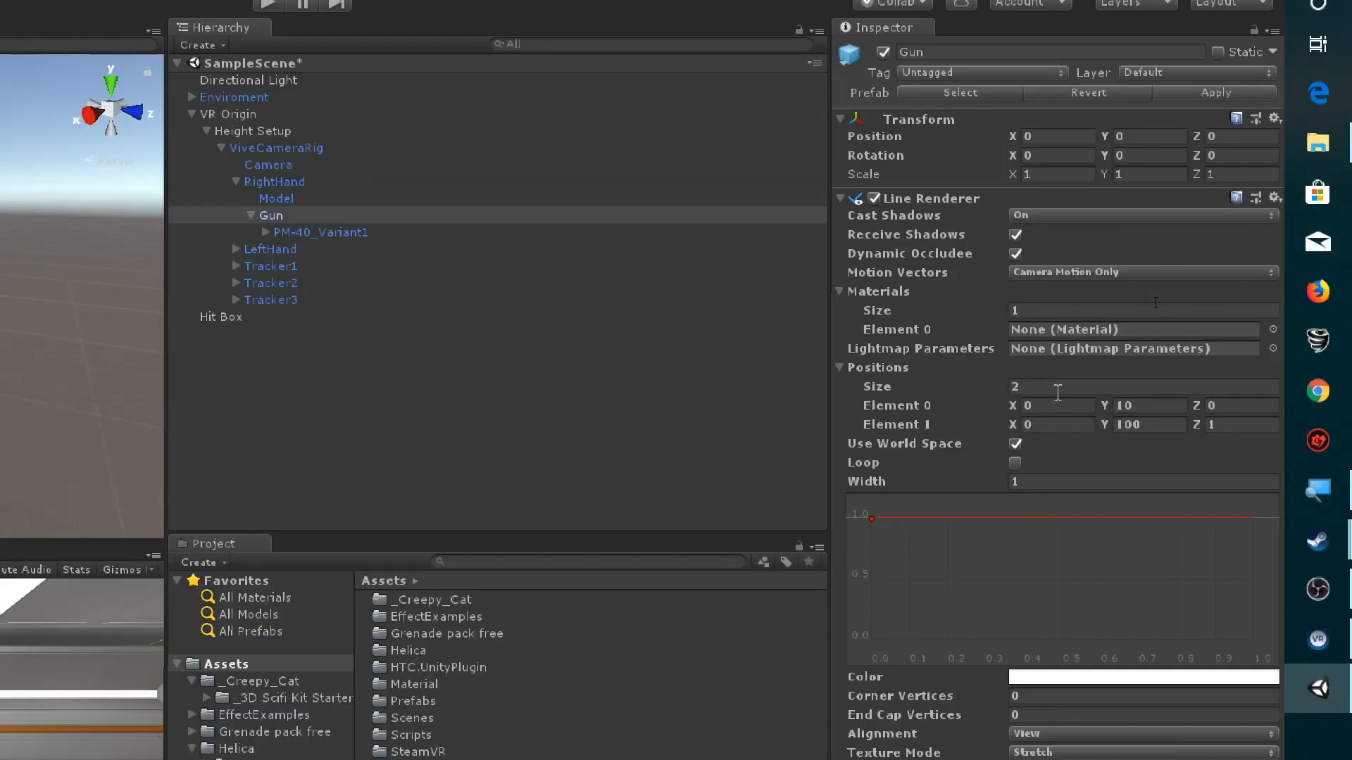
pyautogui.click(1058, 393)
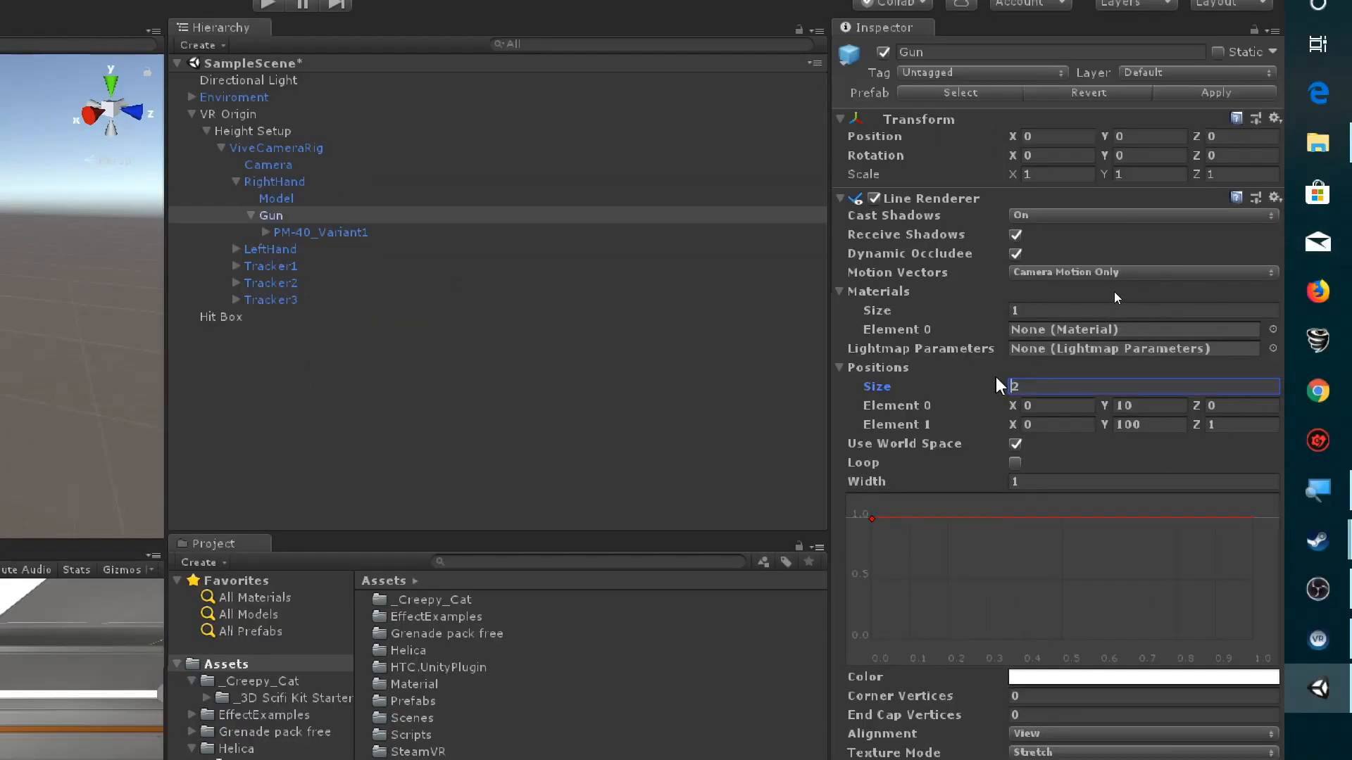
pyautogui.write('3')
pyautogui.press('Return')
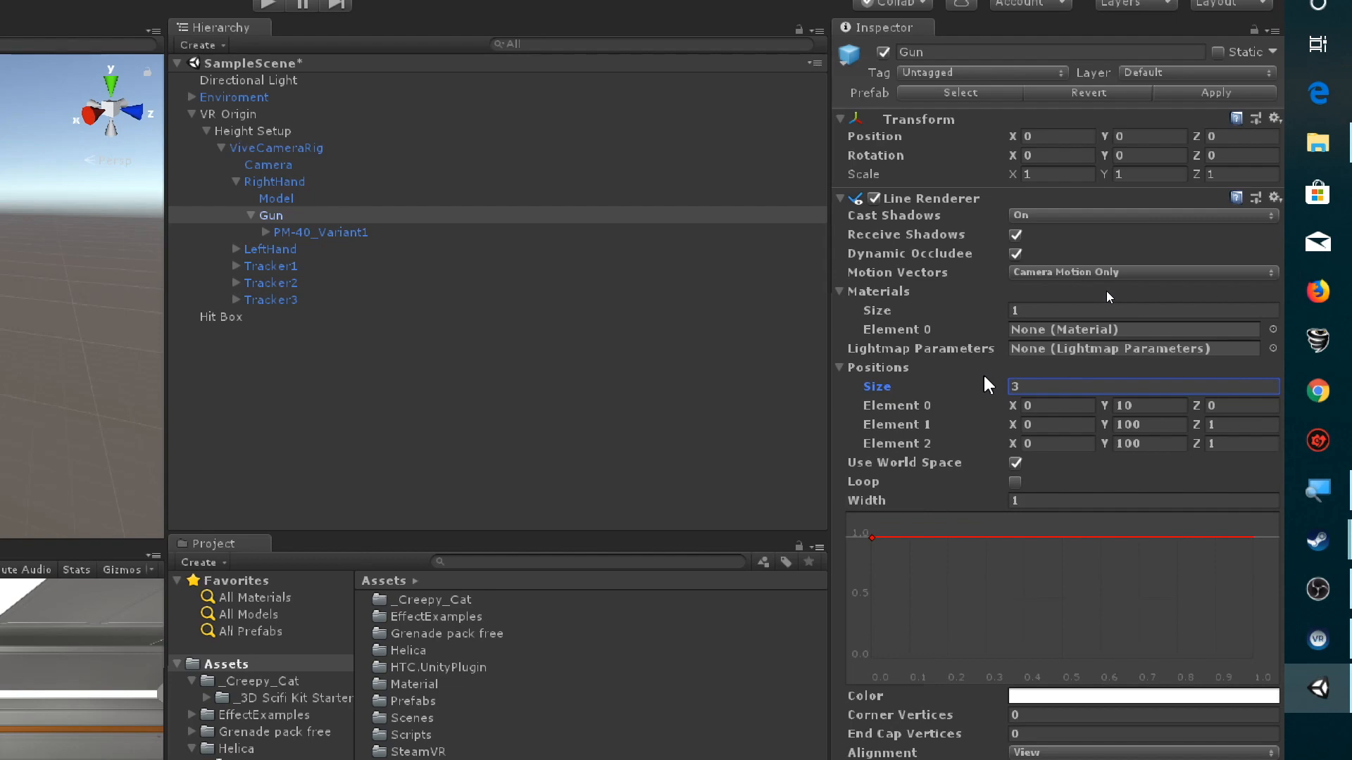
pyautogui.click(1231, 445)
pyautogui.write('50')
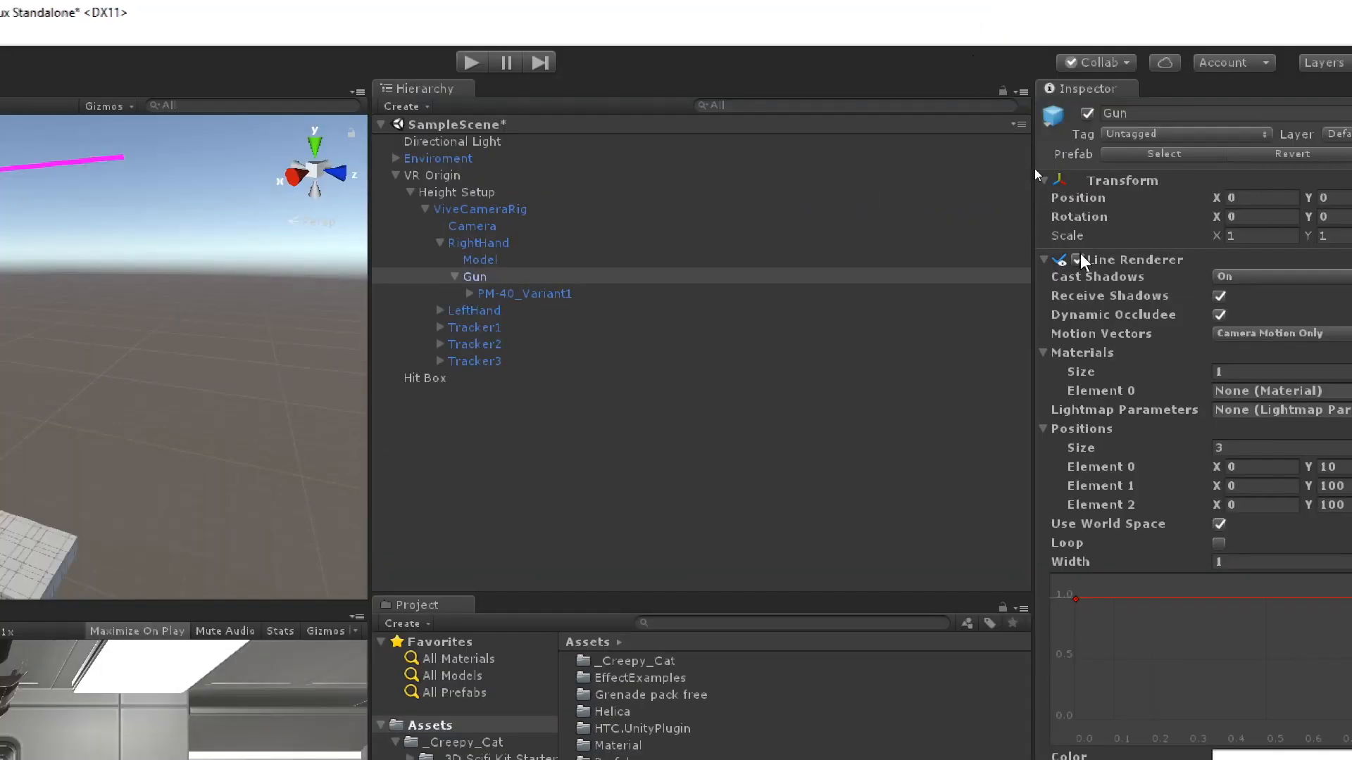
# Toggle the Gun's Line Renderer off and on repeatedly to demonstrate hiding and showing the line, leaving it enabled
pyautogui.click(1080, 259)
pyautogui.click(1079, 259)
pyautogui.click(1079, 259)
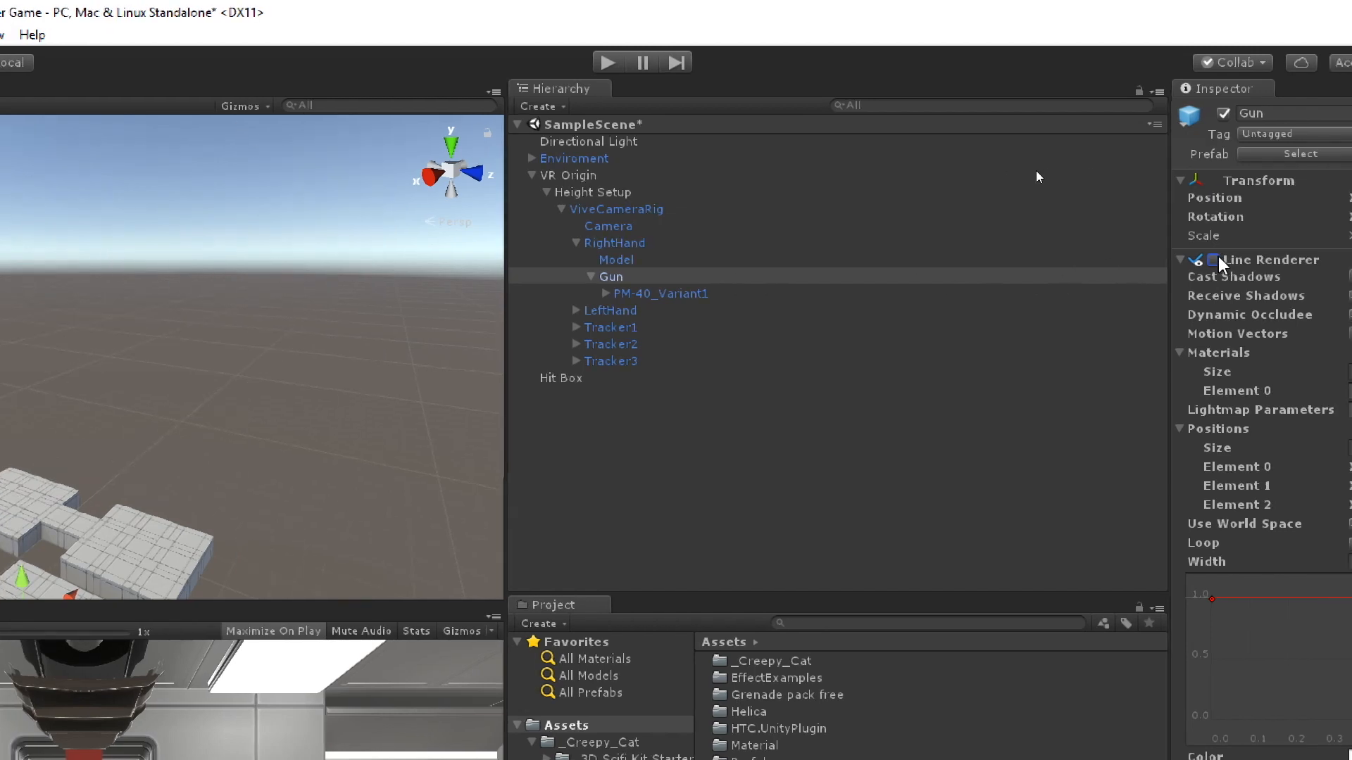
pyautogui.click(1244, 259)
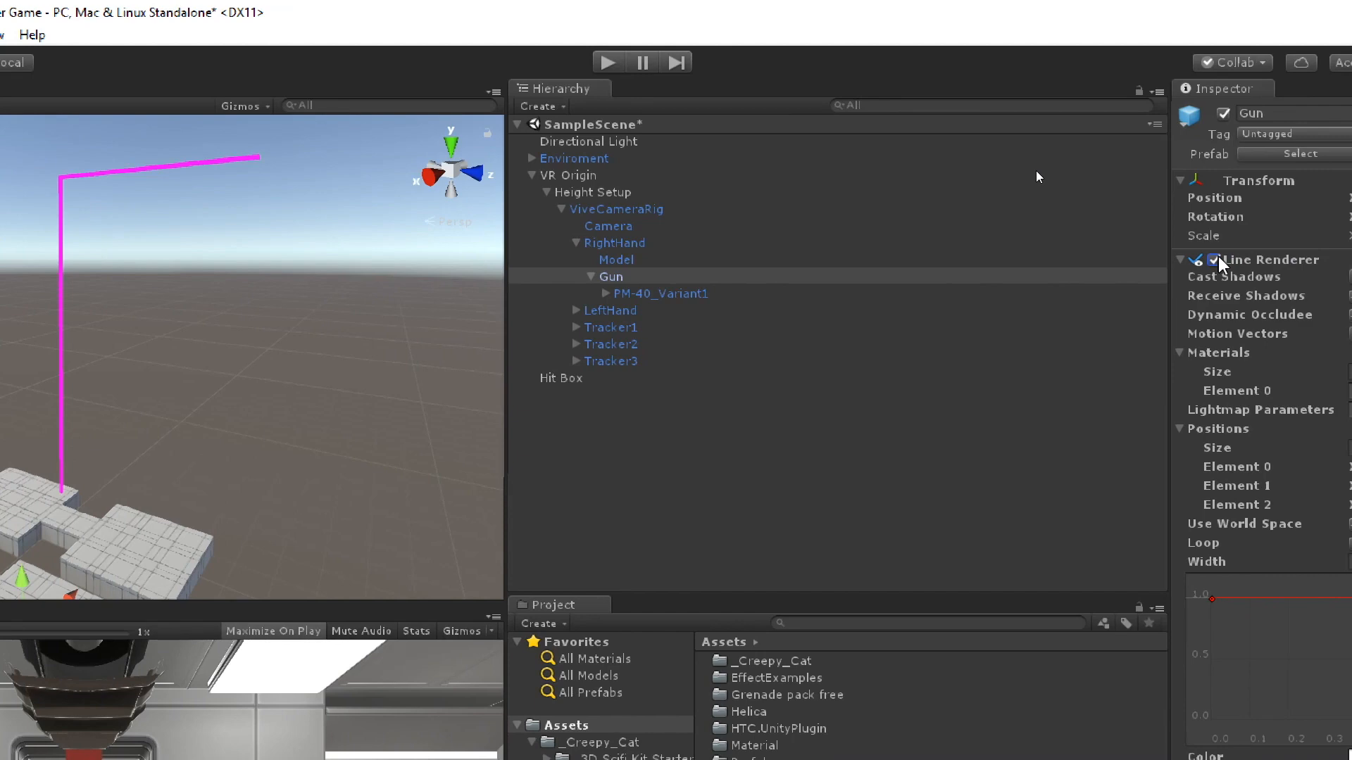
pyautogui.click(1213, 259)
pyautogui.click(1214, 260)
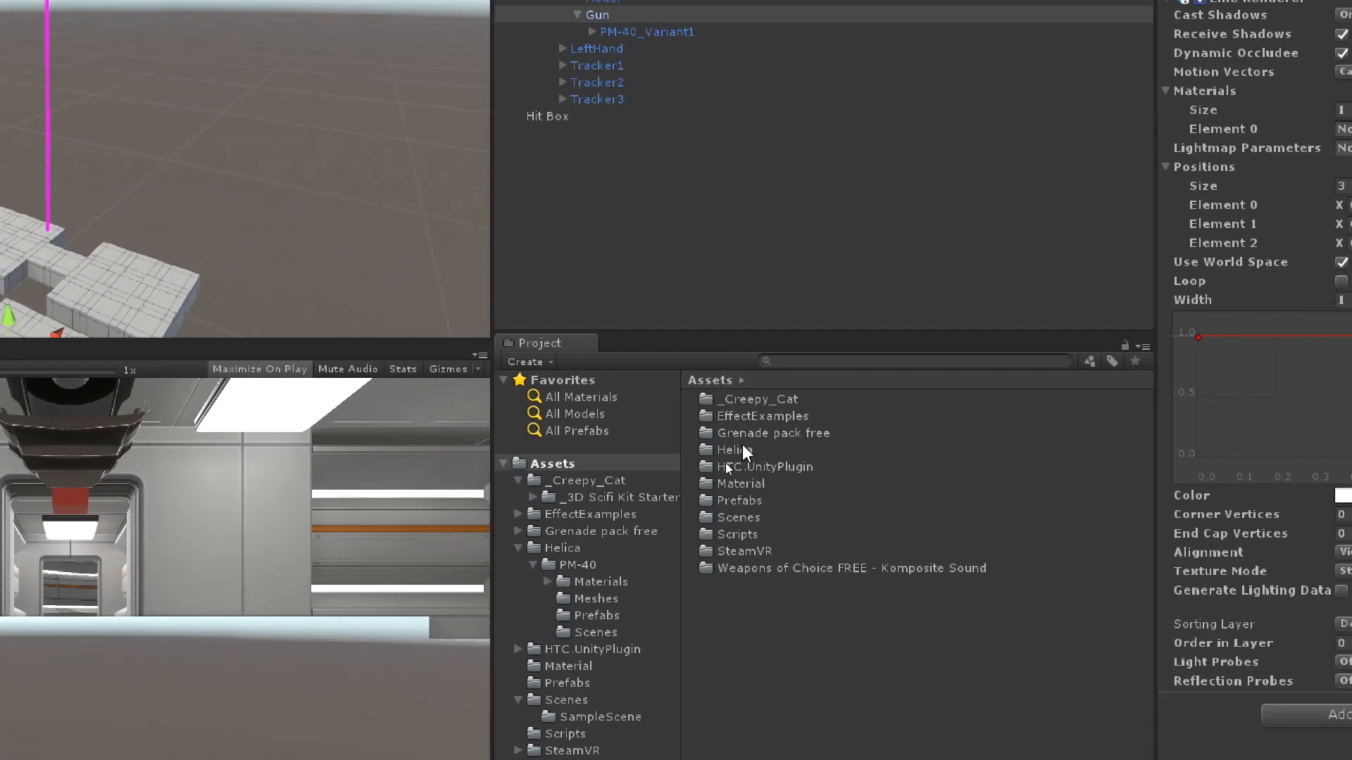
# Create a new material named Bullet Line in the Material folder
pyautogui.doubleClick(732, 483)
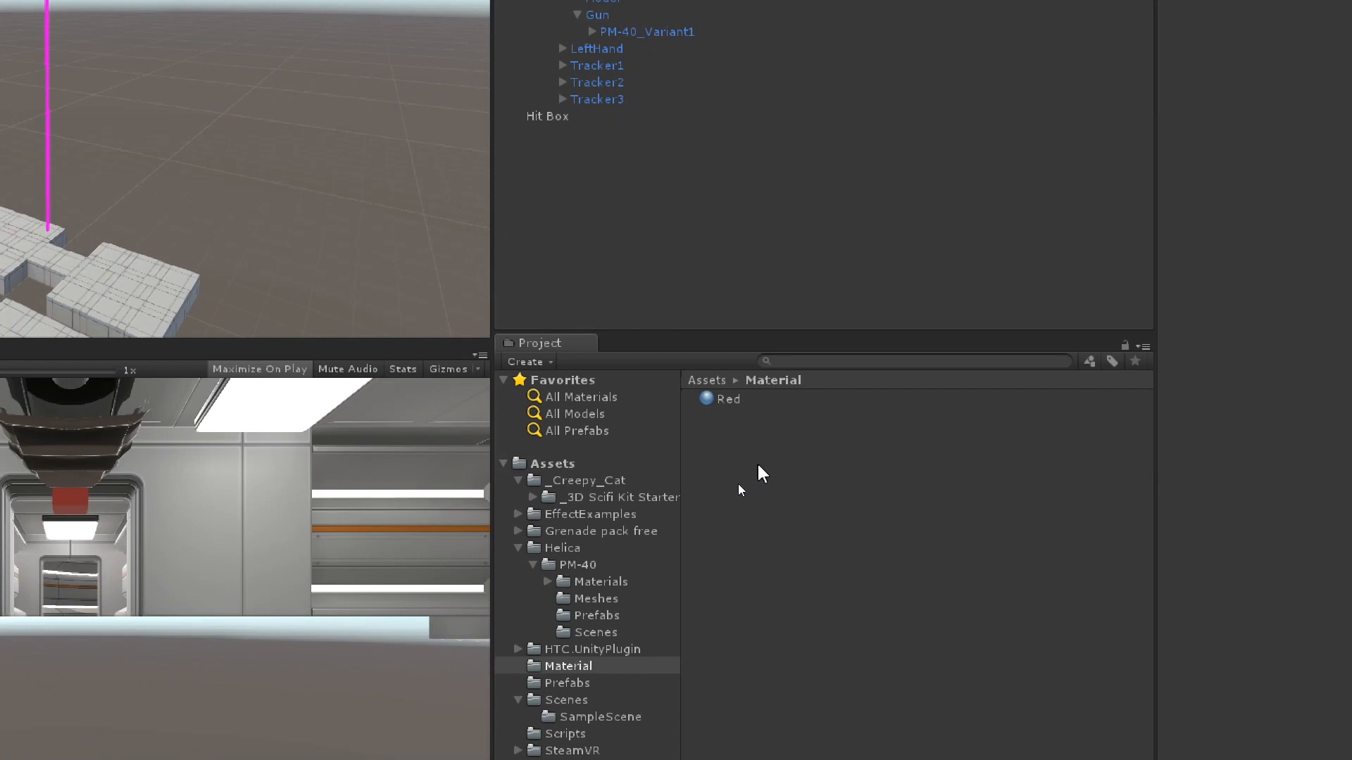
pyautogui.rightClick(757, 463)
pyautogui.moveTo(835, 26)
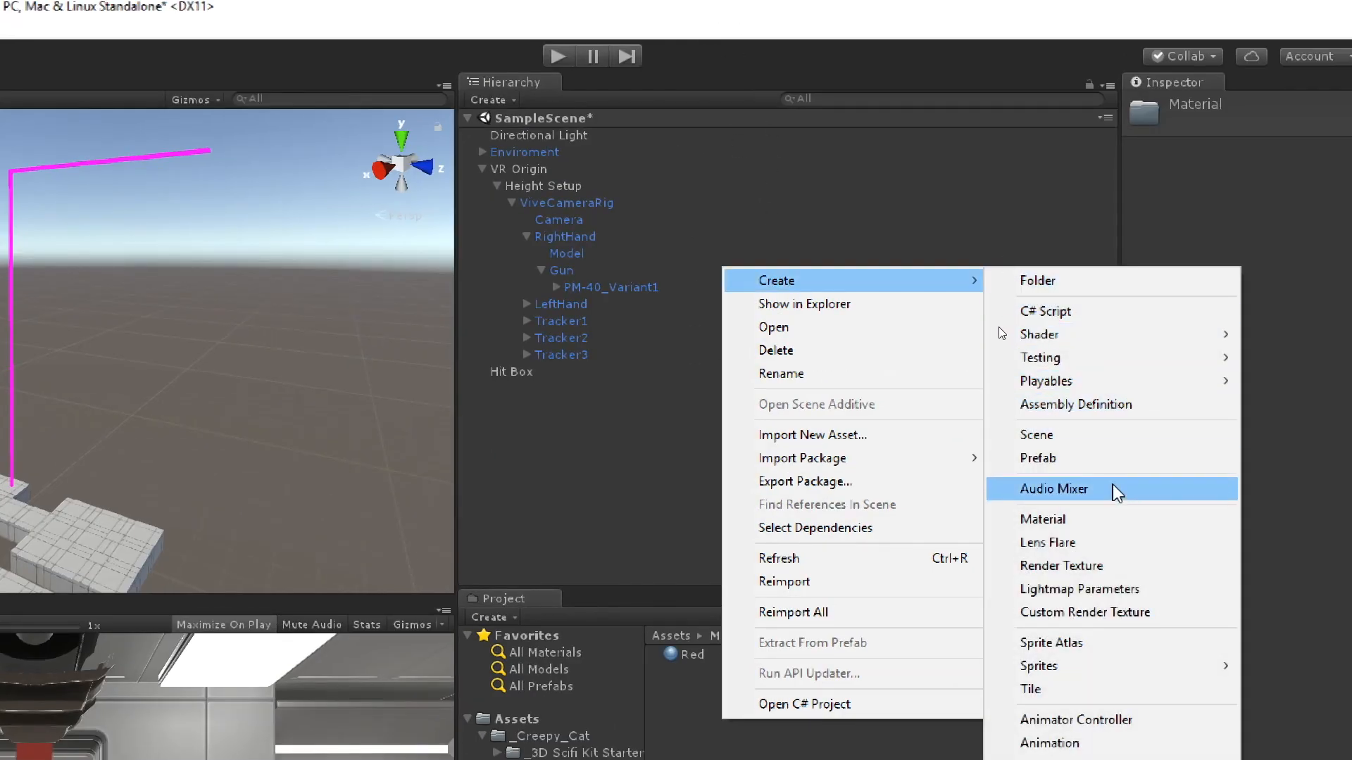
pyautogui.click(1112, 520)
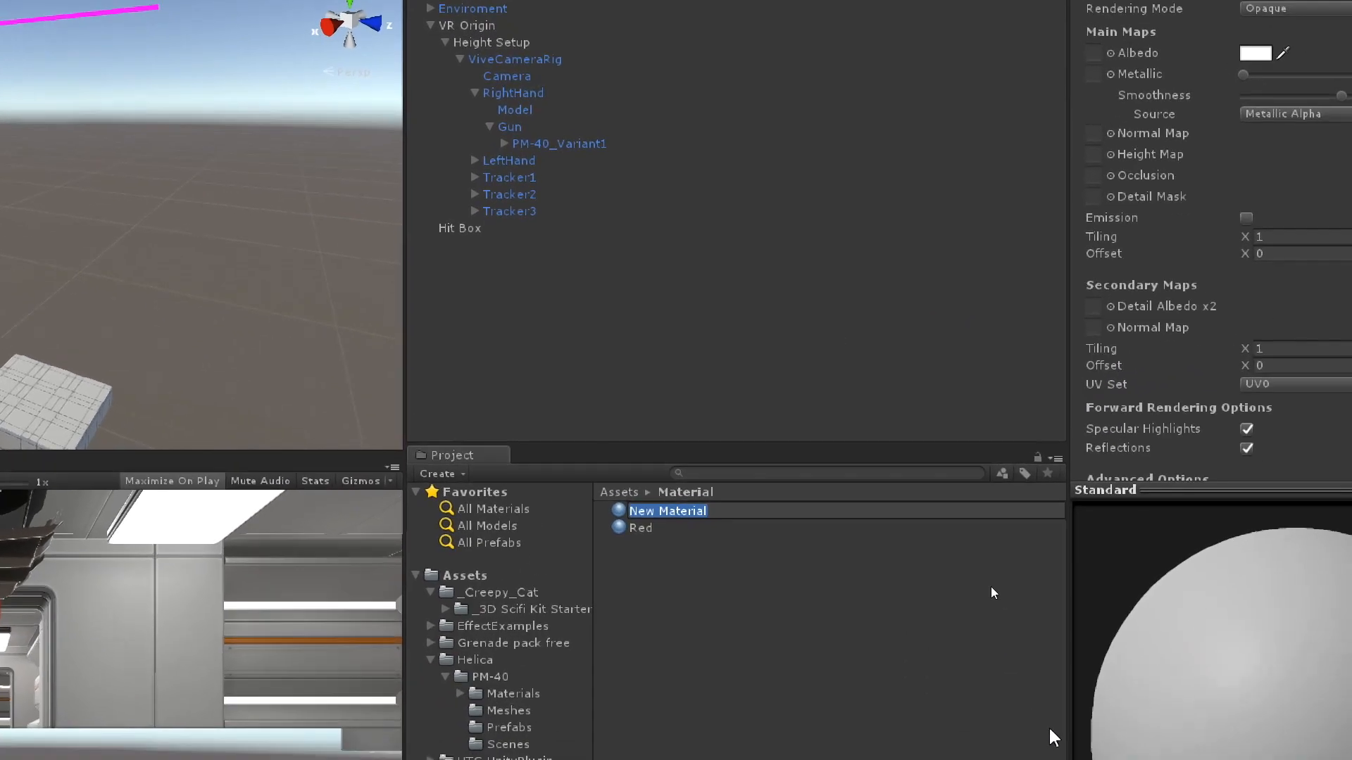
pyautogui.write('B')
pyautogui.press('BackSpace')
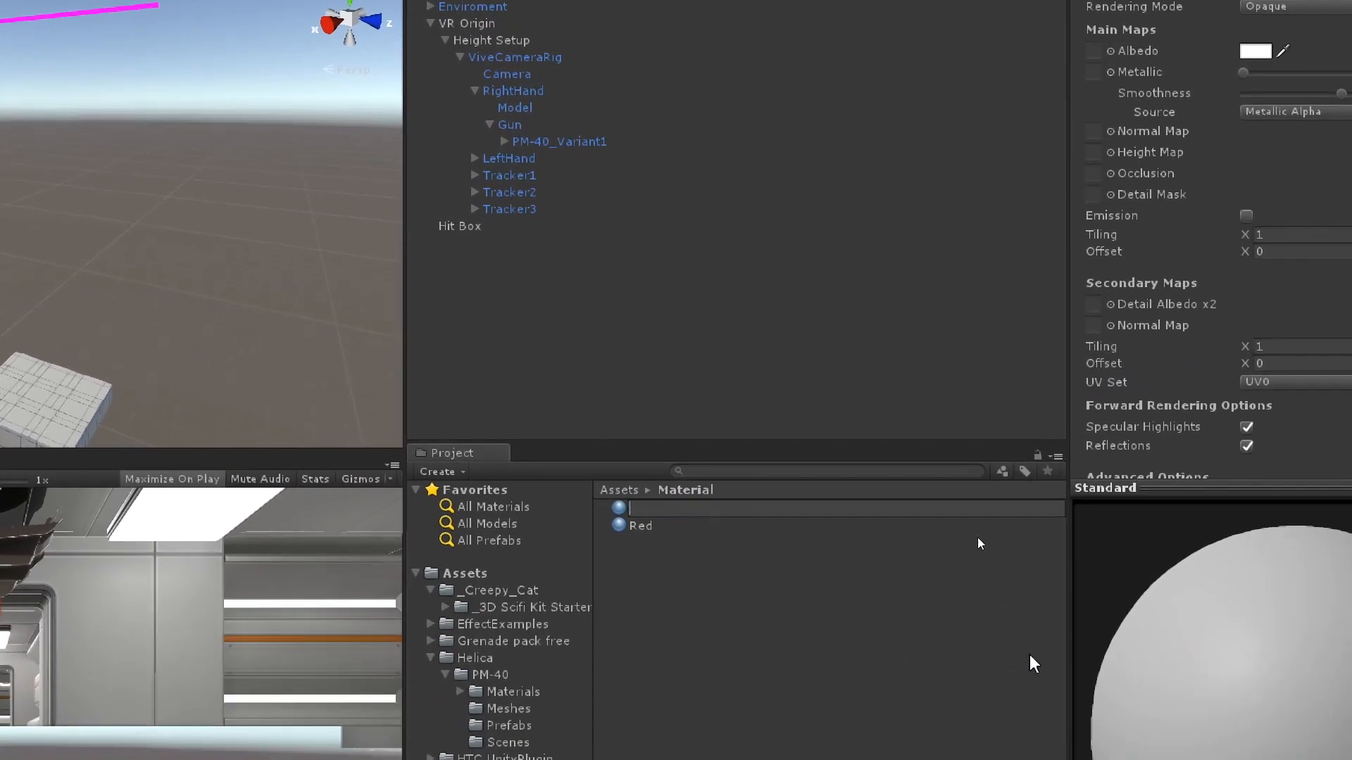
pyautogui.write('Bullet Line')
pyautogui.press('Return')
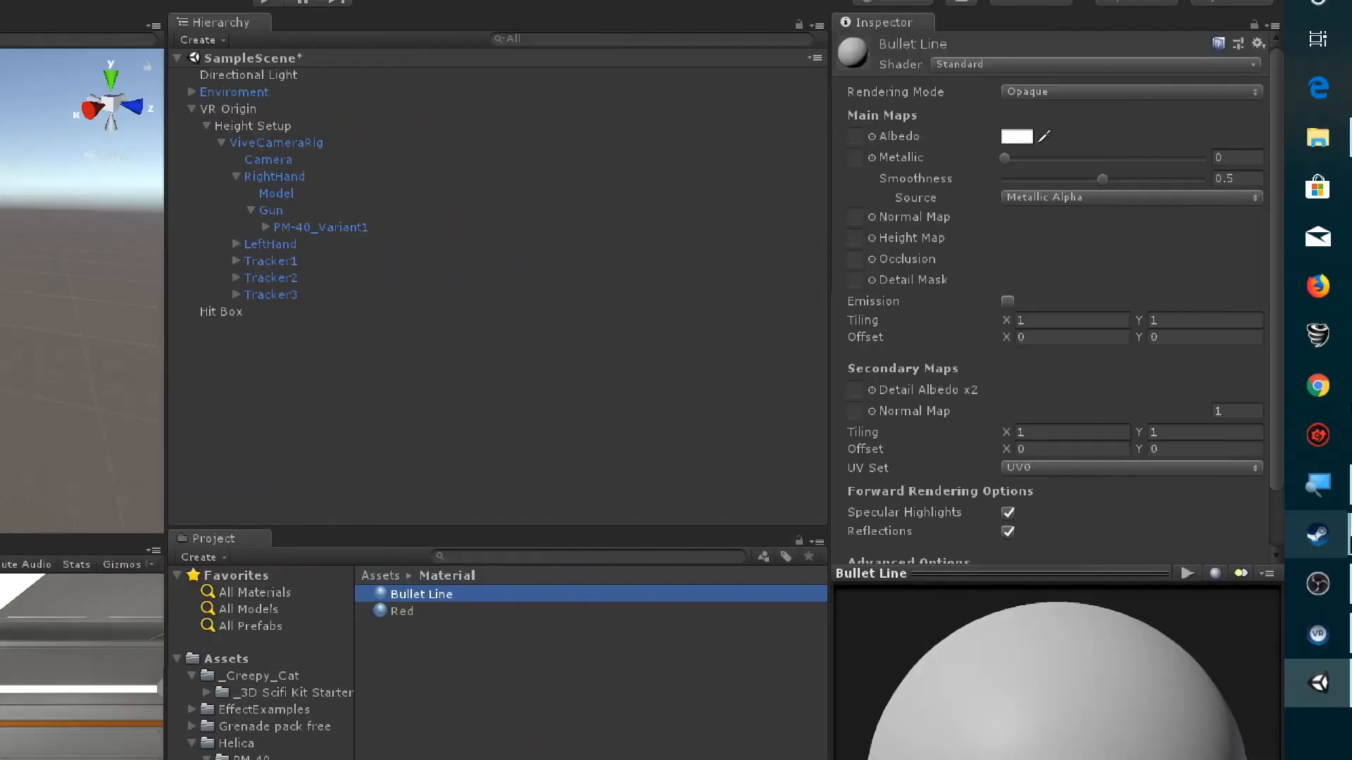
# Enable Emission on the Bullet Line material and set its emission color to yellow, FFFC00
pyautogui.click(1007, 301)
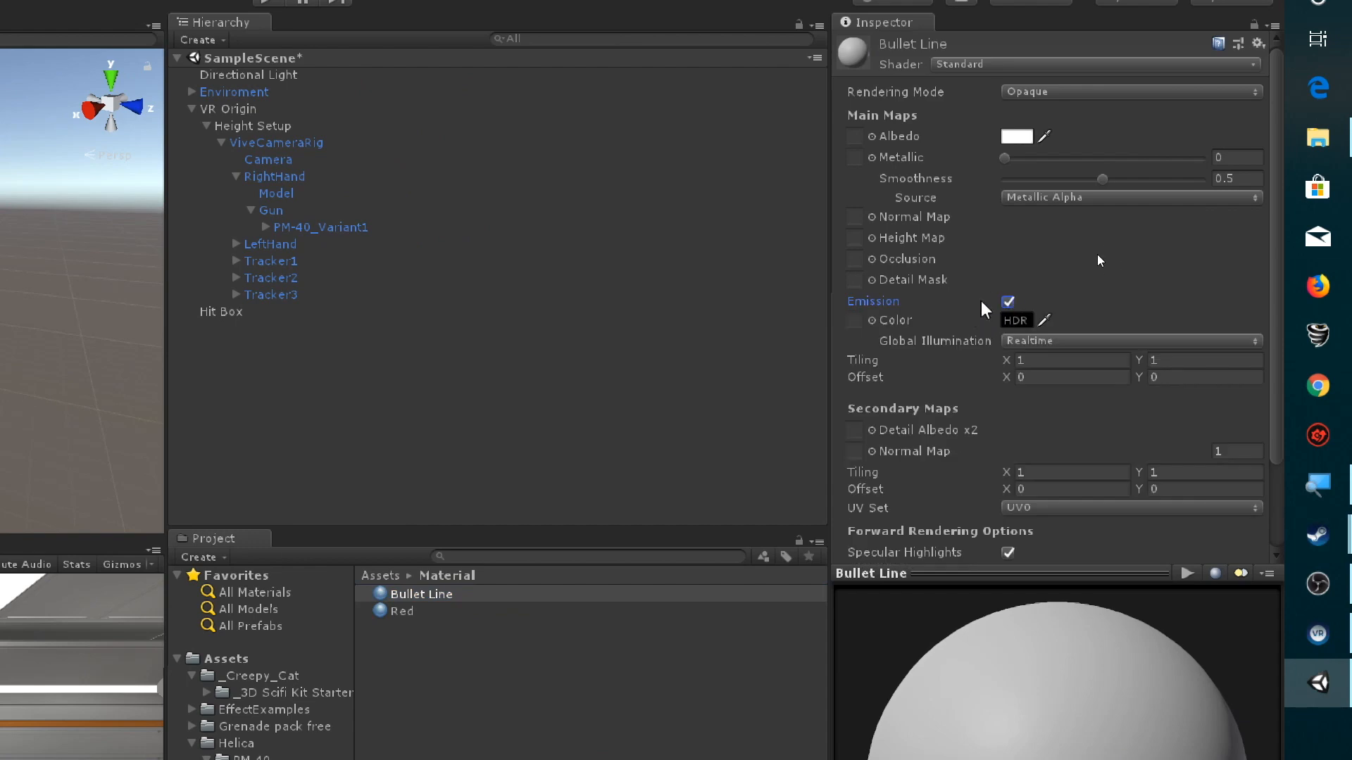
pyautogui.click(1015, 321)
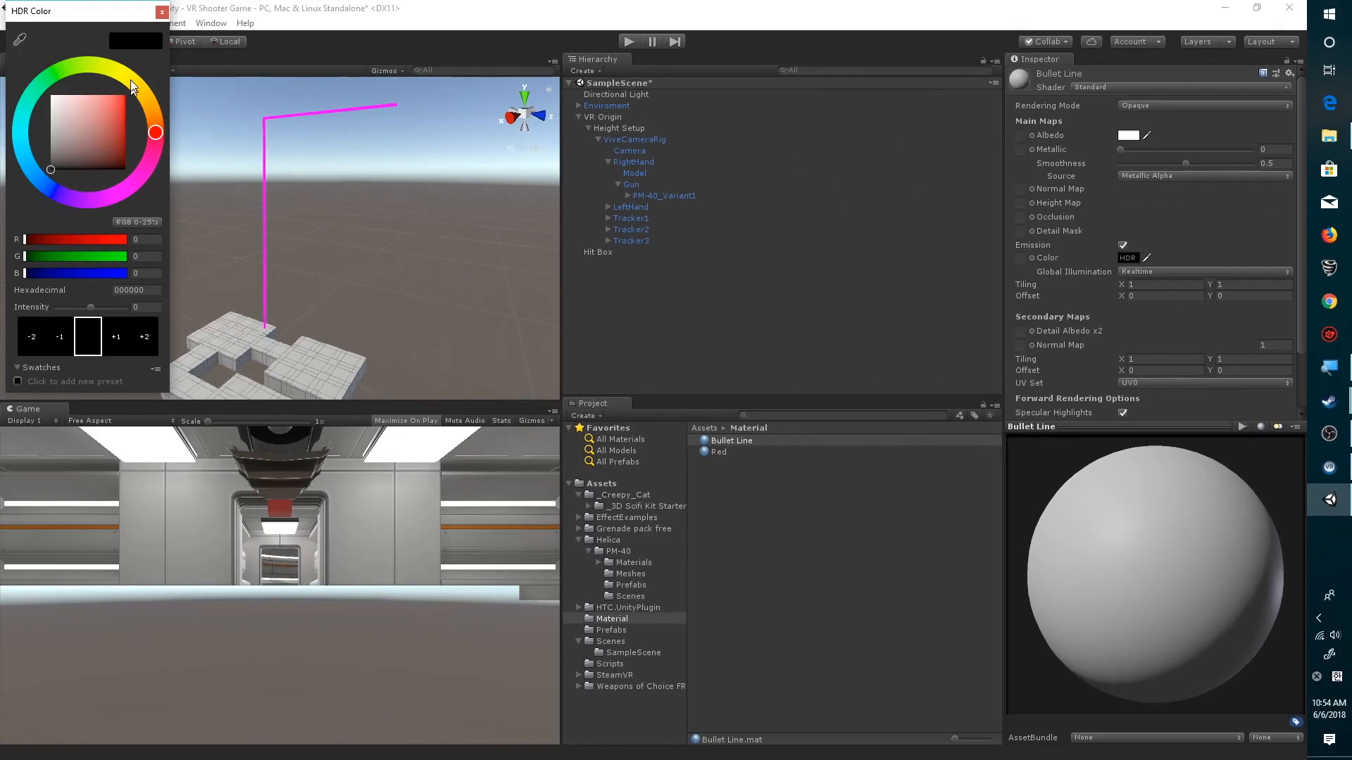
pyautogui.click(129, 76)
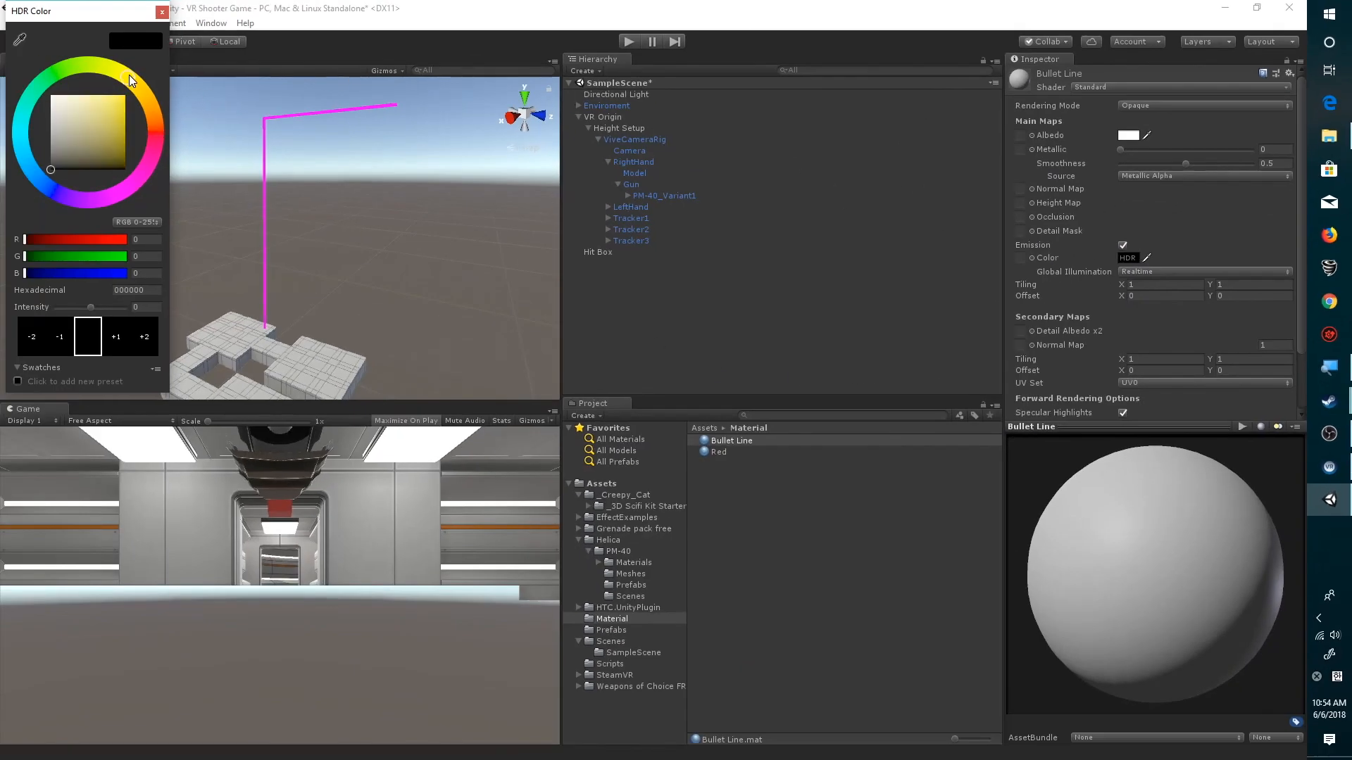
pyautogui.moveTo(108, 111); pyautogui.dragTo(144, 90)
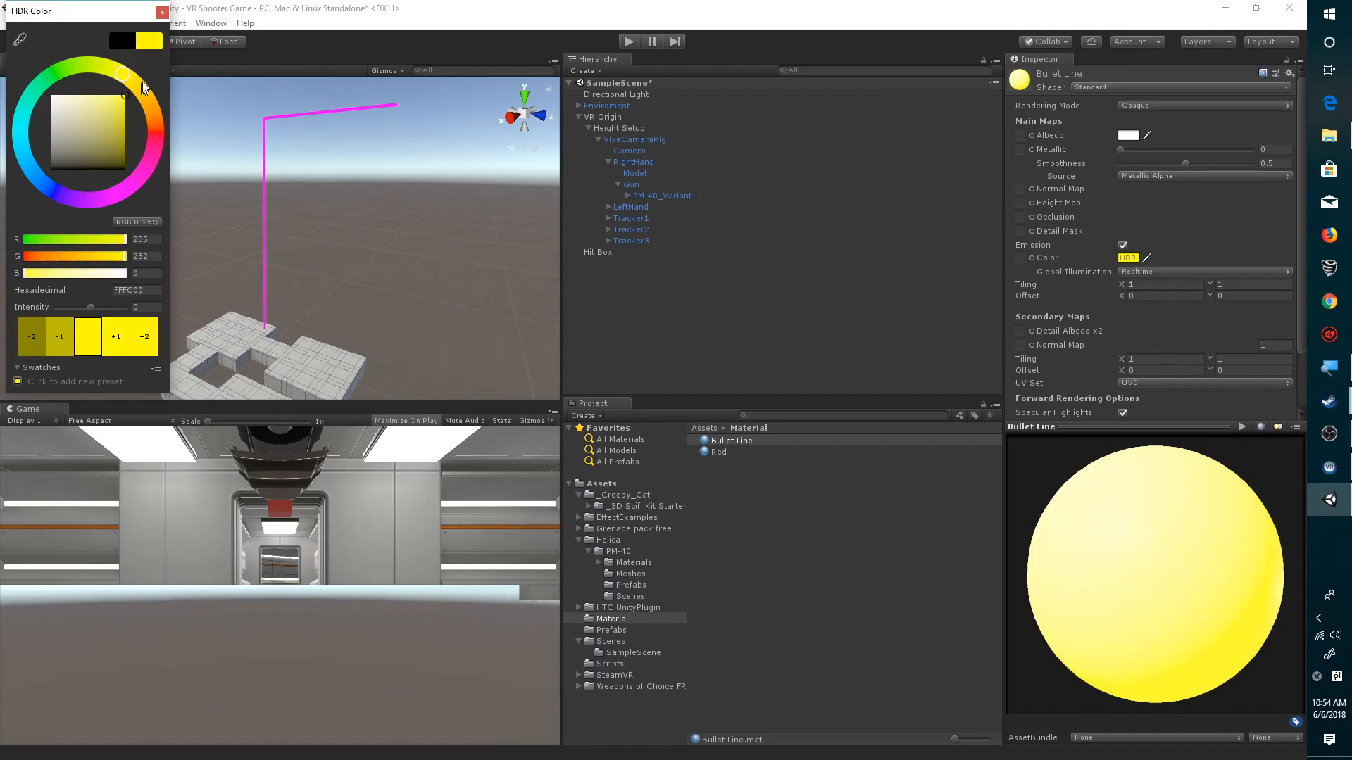
pyautogui.click(162, 12)
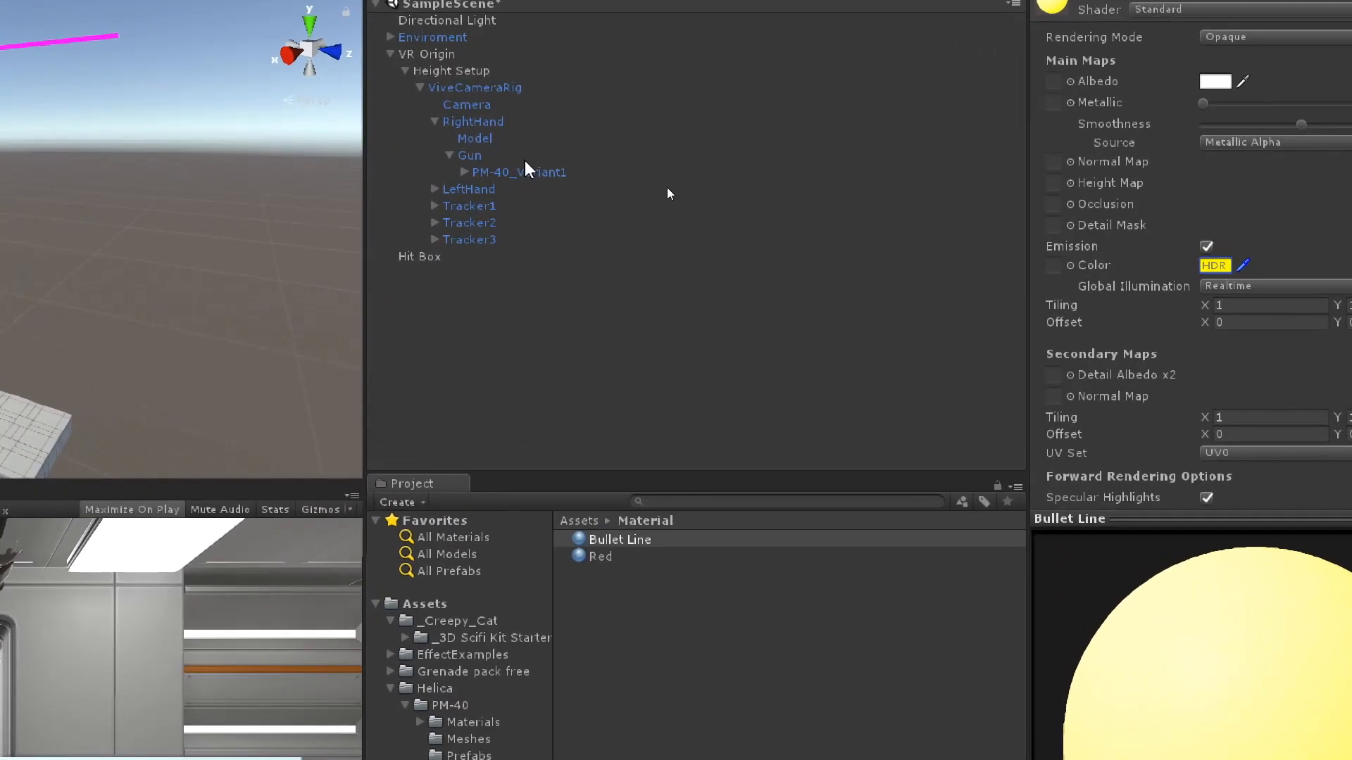
# Assign the Bullet Line material to Element 0 of the Materials in the Gun's Line Renderer
pyautogui.click(666, 186)
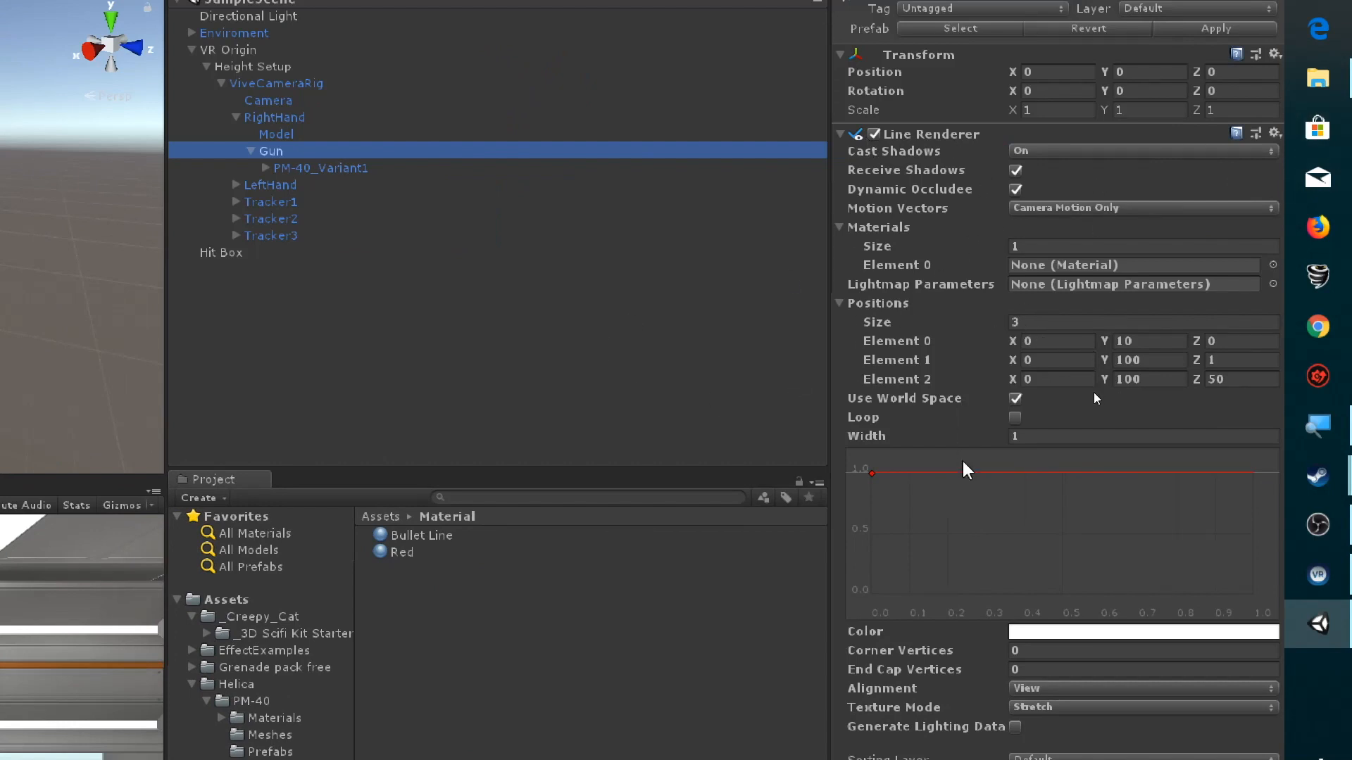
pyautogui.click(875, 304)
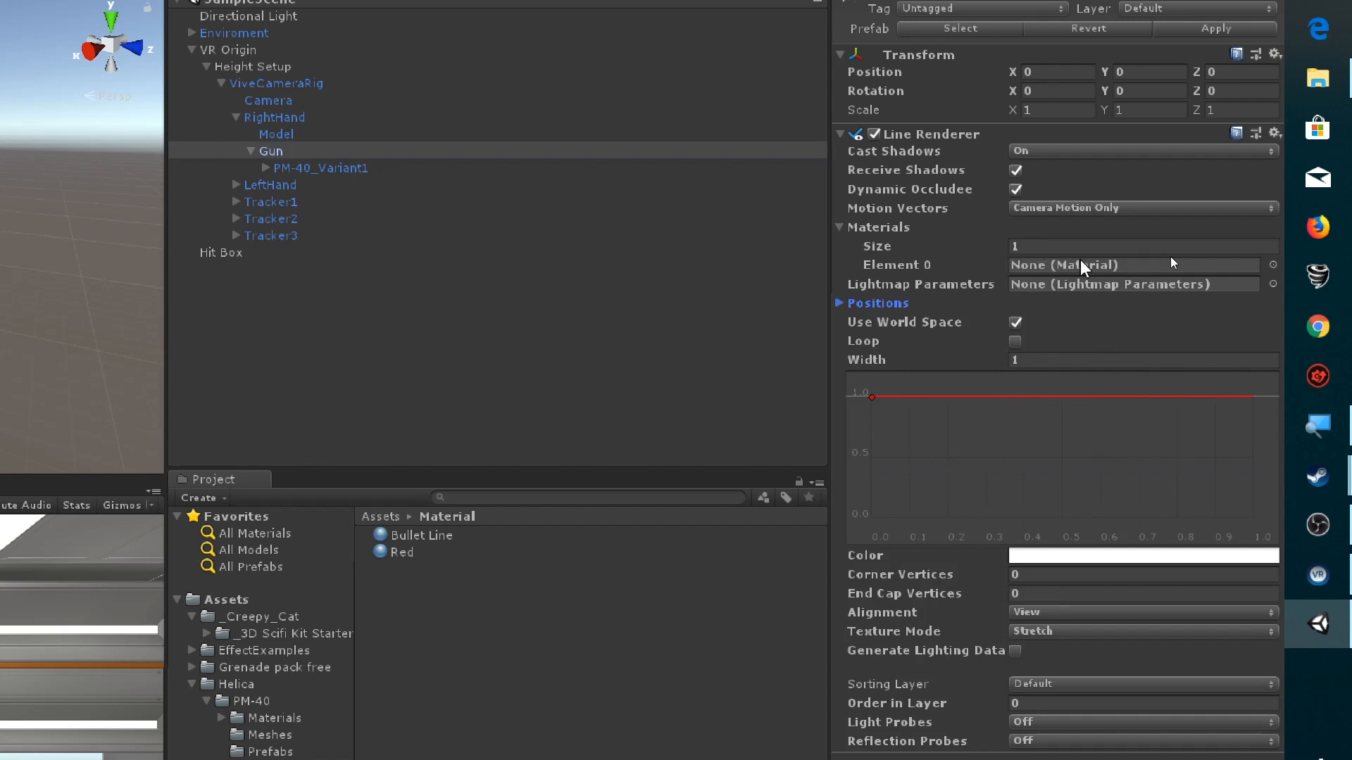
pyautogui.click(909, 304)
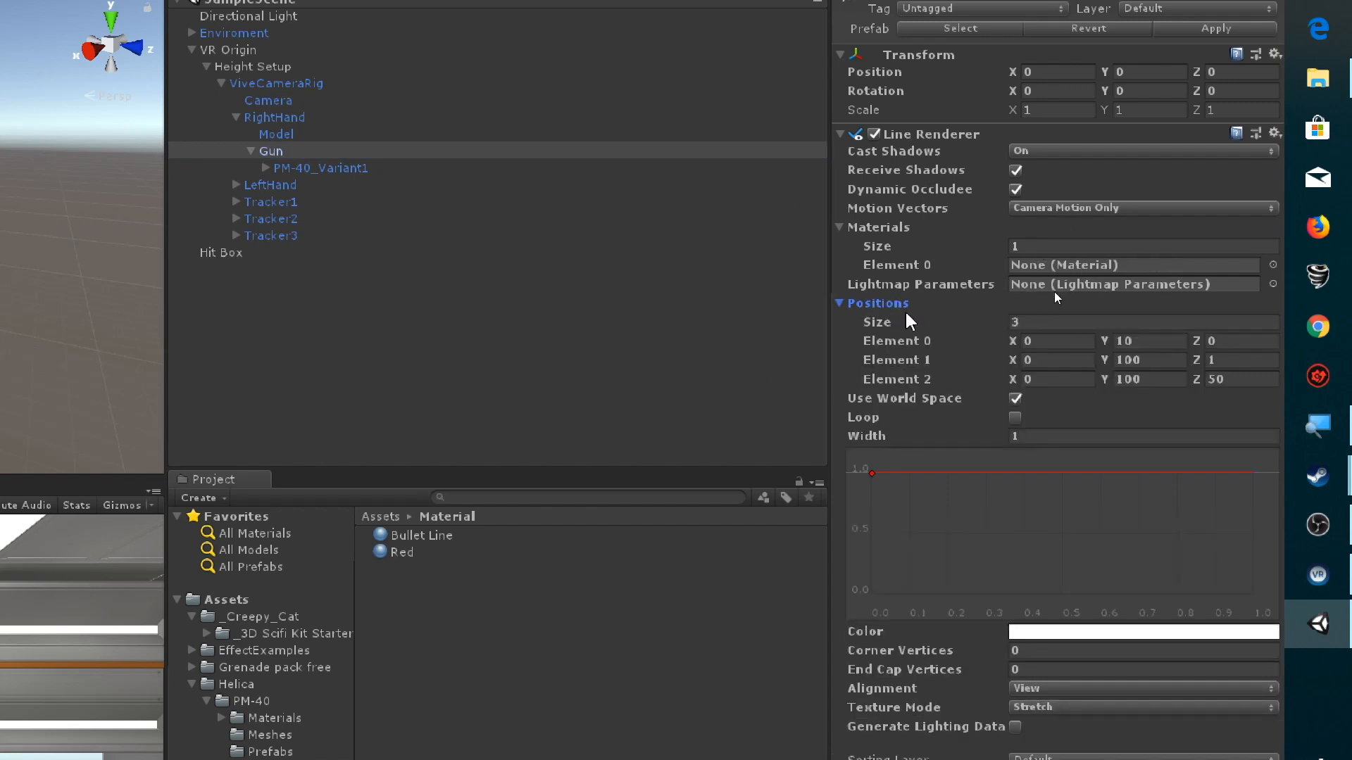
pyautogui.click(1064, 265)
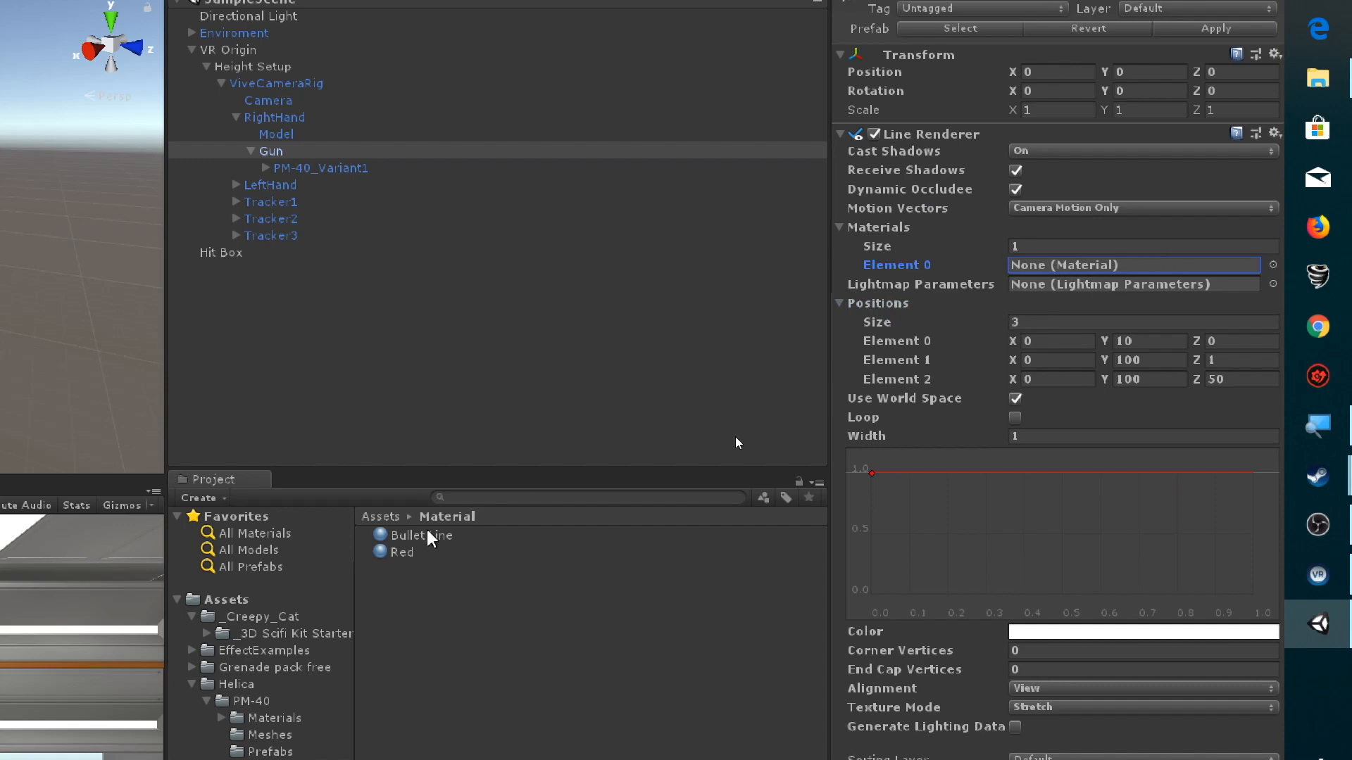
pyautogui.moveTo(422, 537); pyautogui.dragTo(1164, 257)
pyautogui.click(664, 261)
pyautogui.scroll(5, 352, 243)
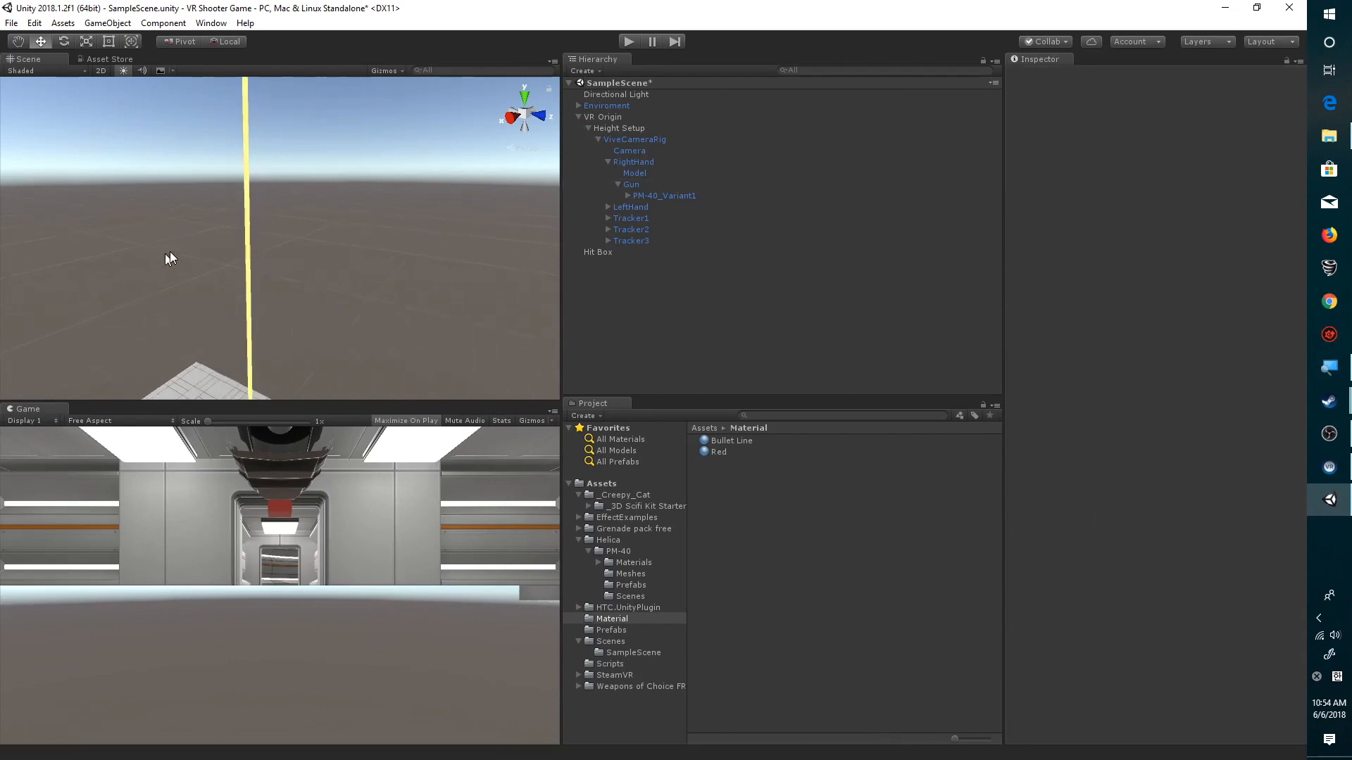
# Set the Gun's Line Renderer width to 0.01
pyautogui.click(632, 184)
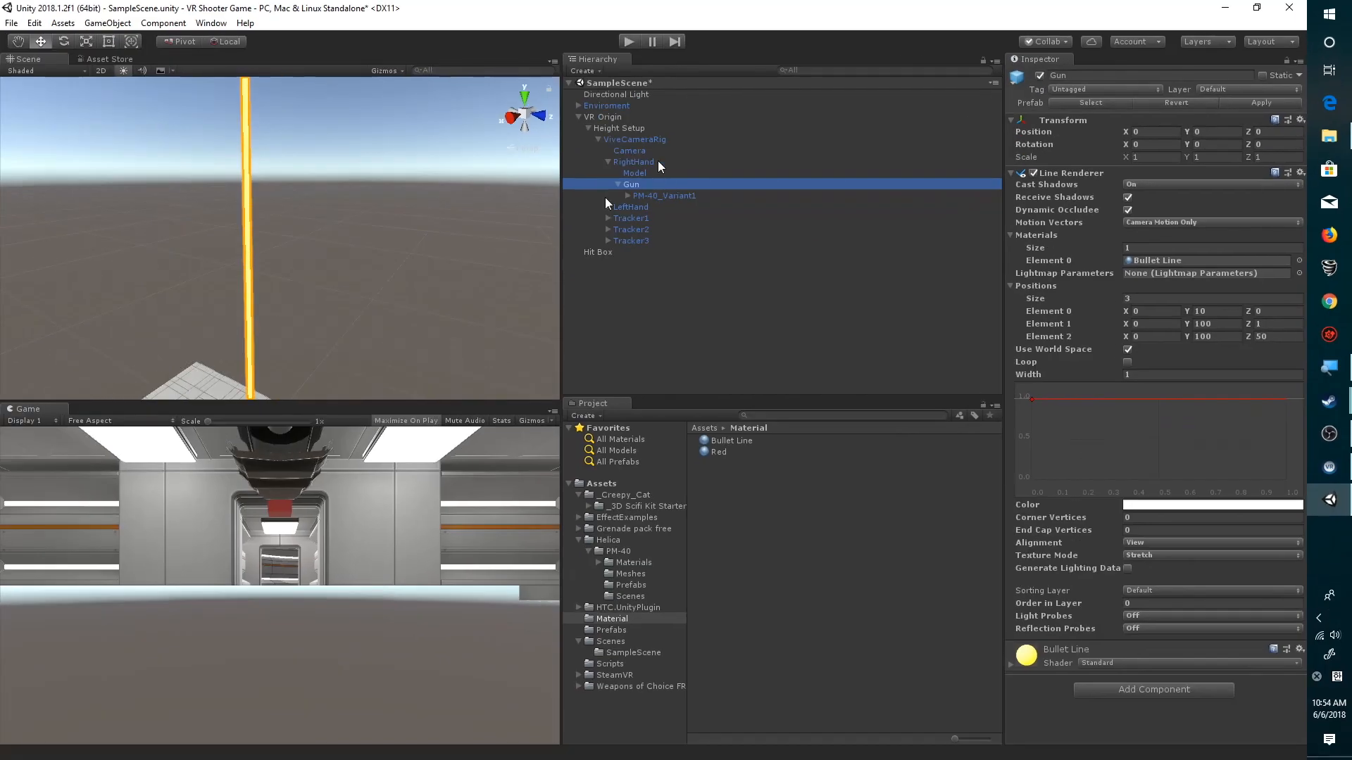
pyautogui.moveTo(107, 280); pyautogui.dragTo(357, 281, button='middle')
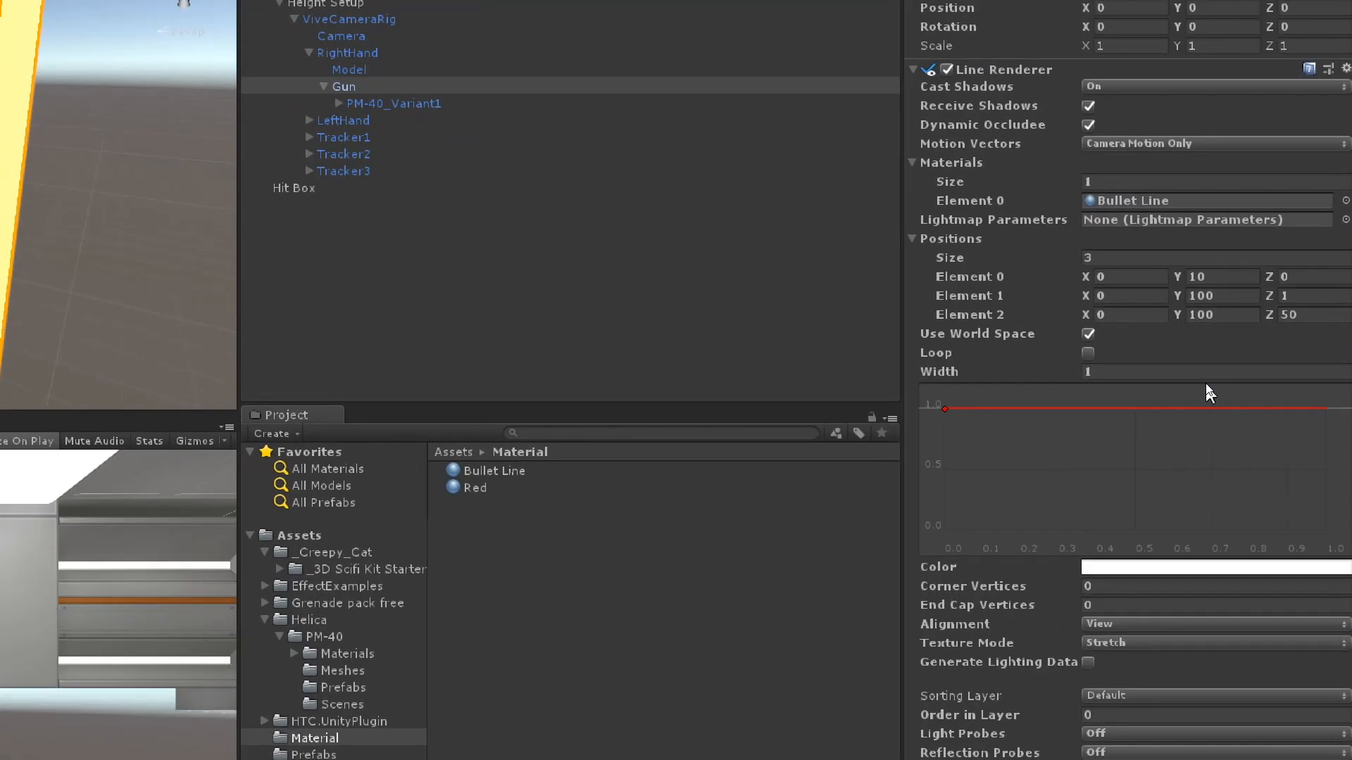
pyautogui.click(1079, 372)
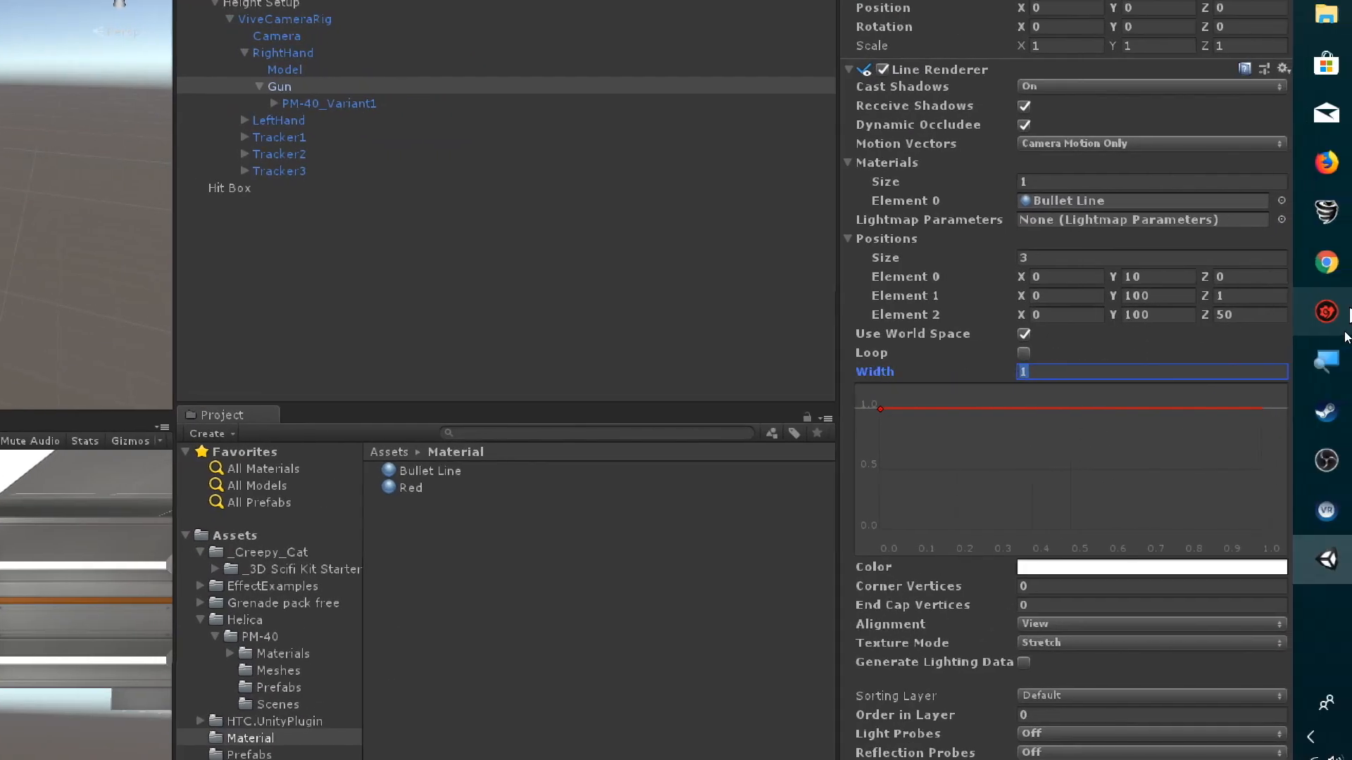
pyautogui.write('0.01')
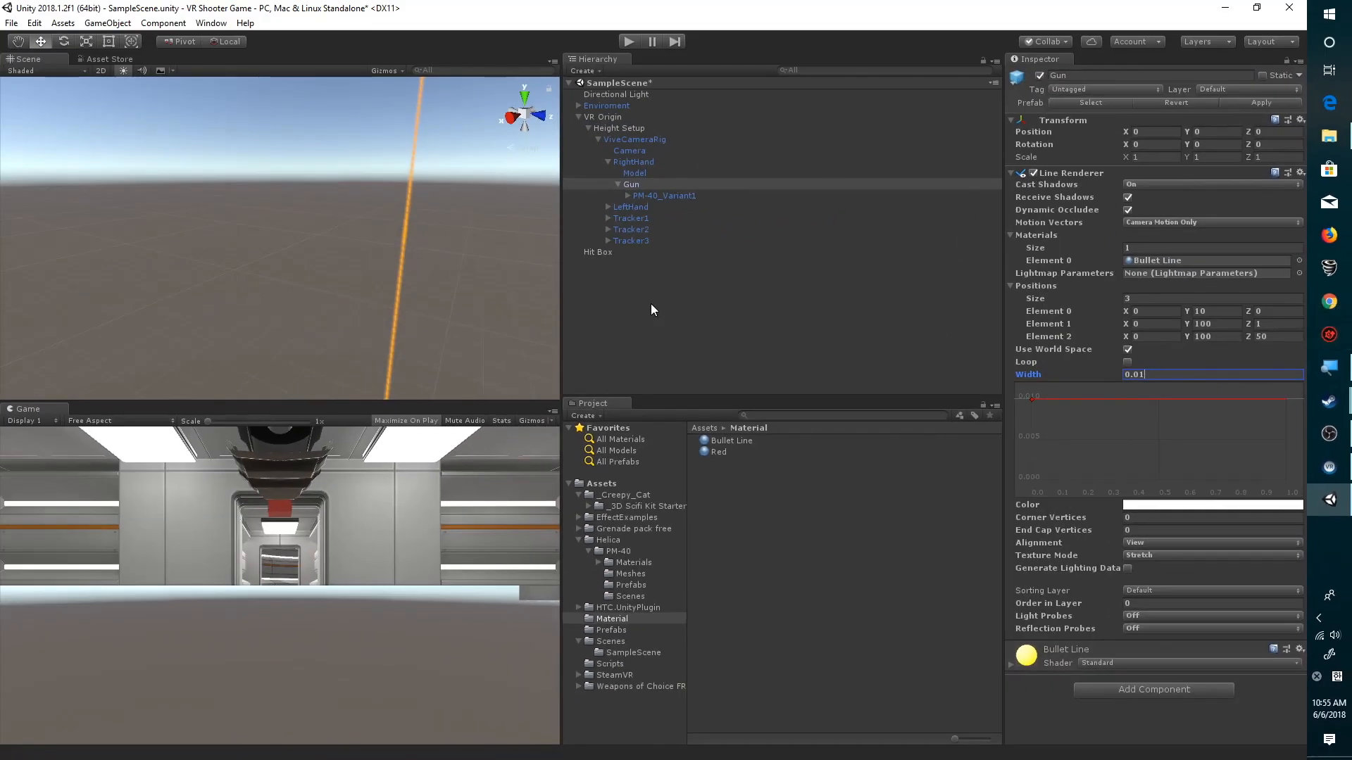
pyautogui.click(597, 262)
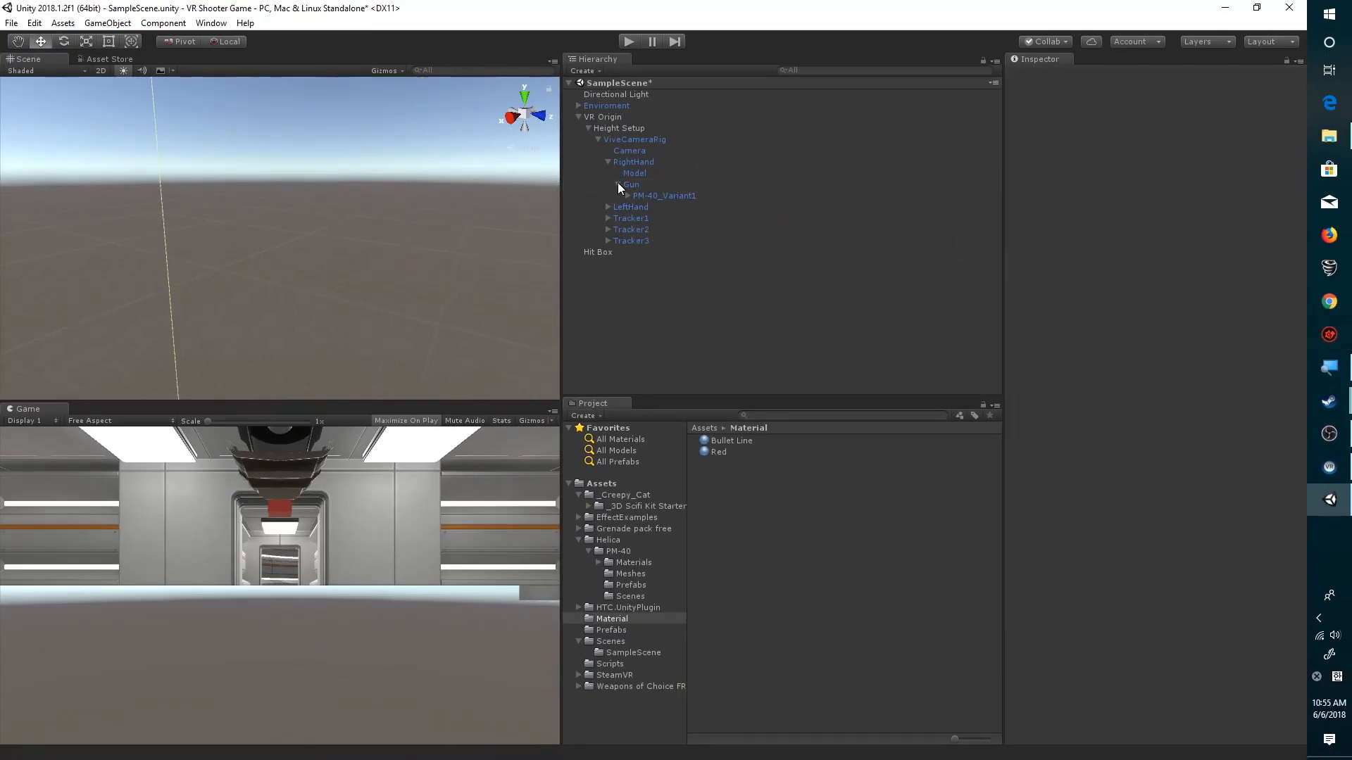
# Clear the Line Renderer's existing positions by setting their size to 0, and set the size to 2
pyautogui.click(660, 184)
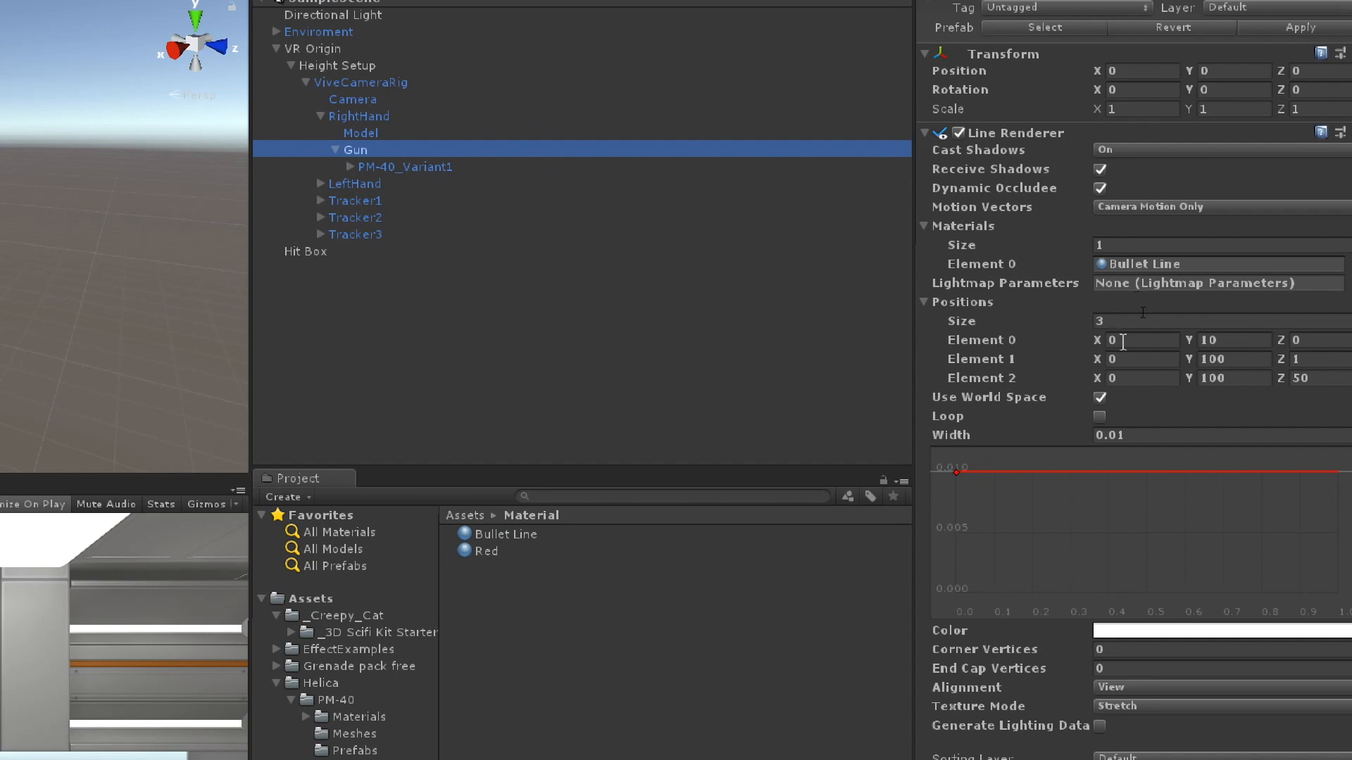
pyautogui.click(1123, 341)
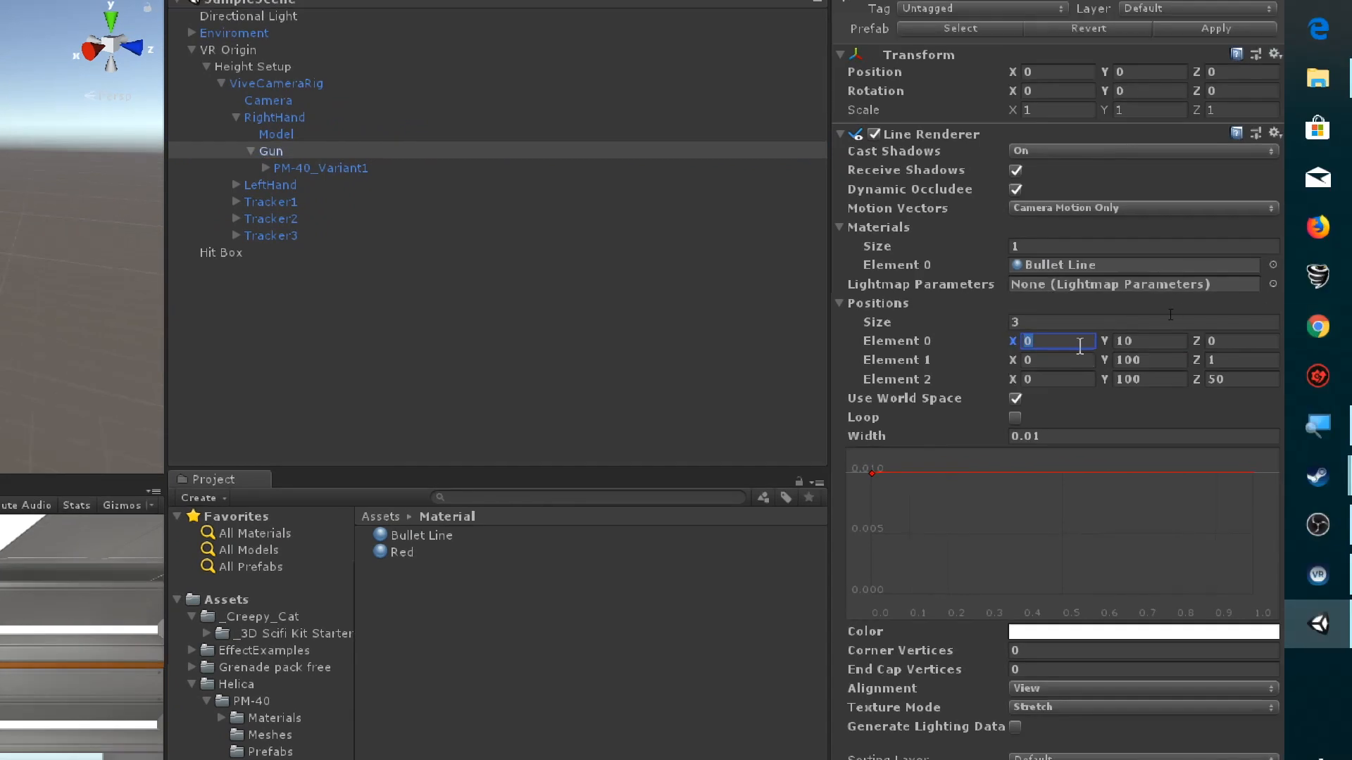
pyautogui.click(1056, 362)
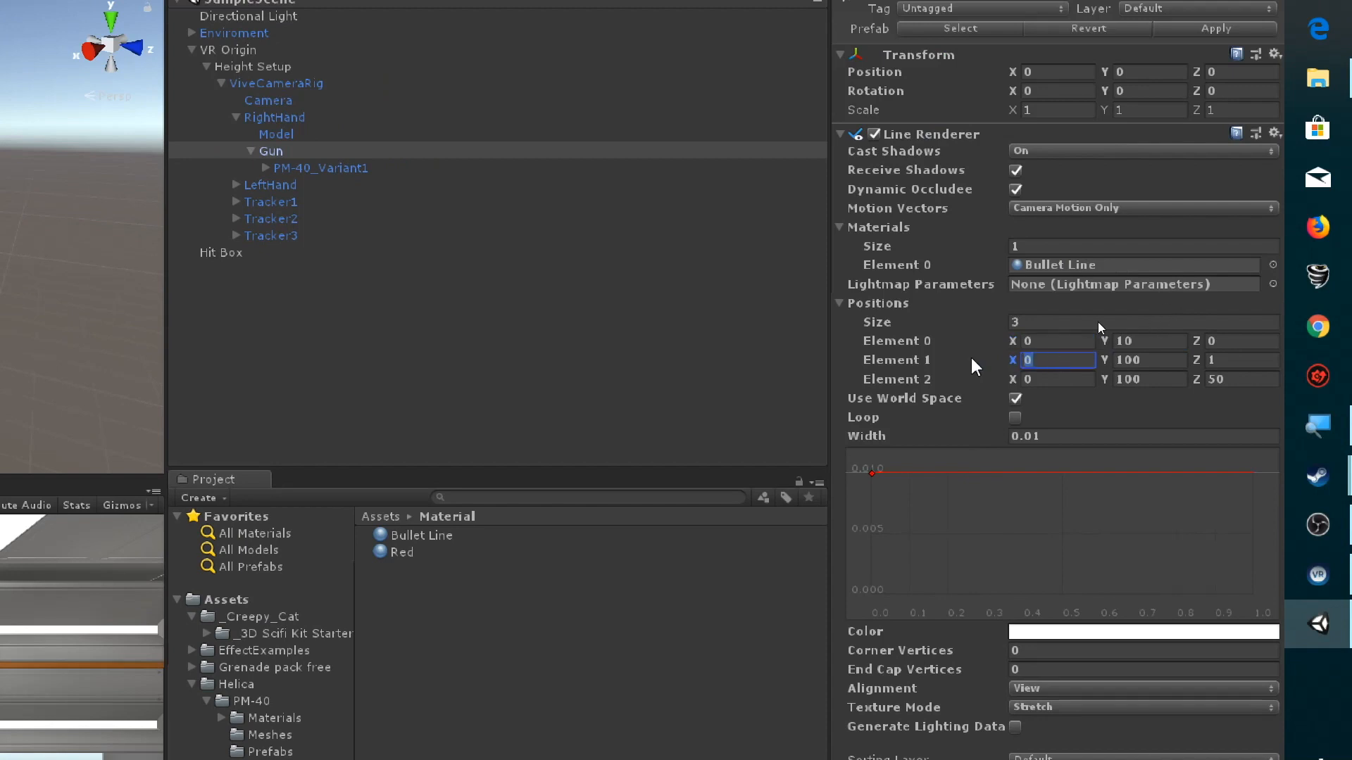
pyautogui.click(1049, 323)
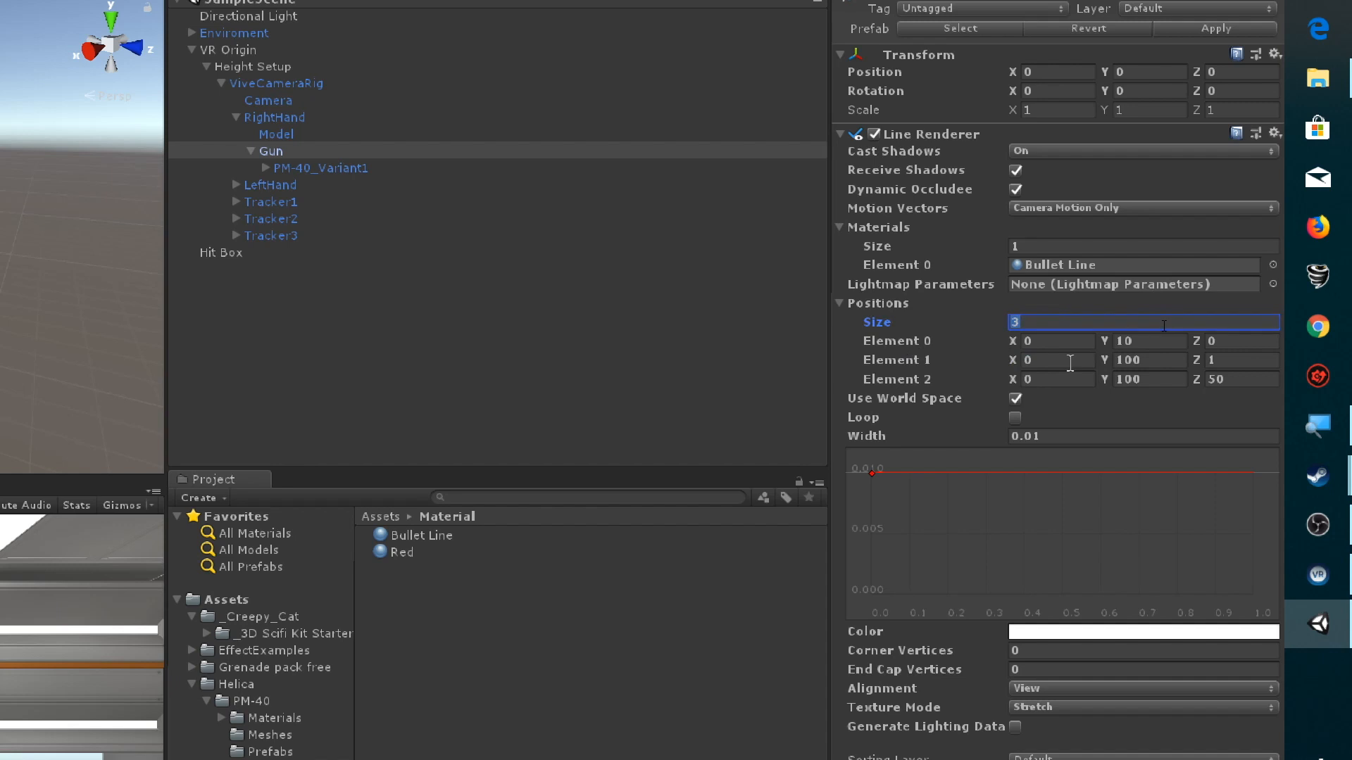
pyautogui.write('0')
pyautogui.press('Return')
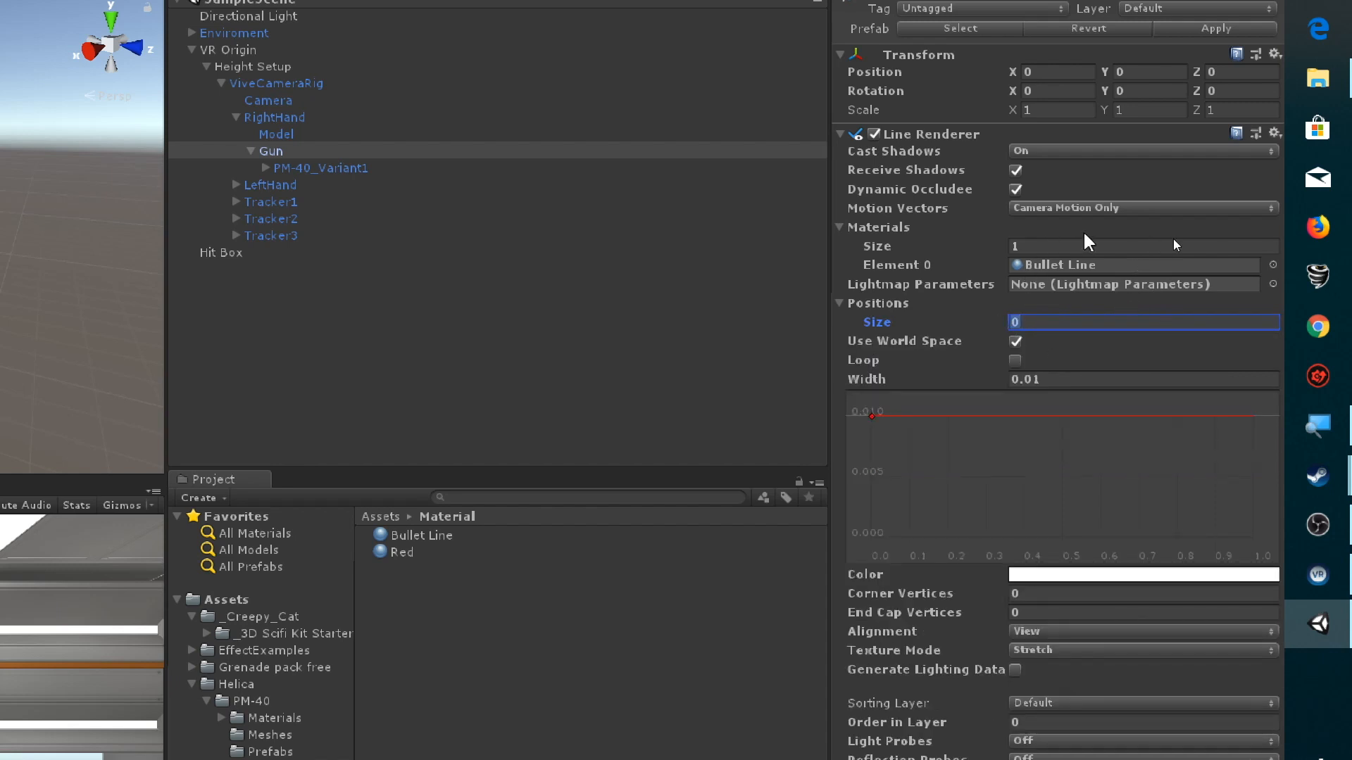
pyautogui.write('2')
pyautogui.press('Return')
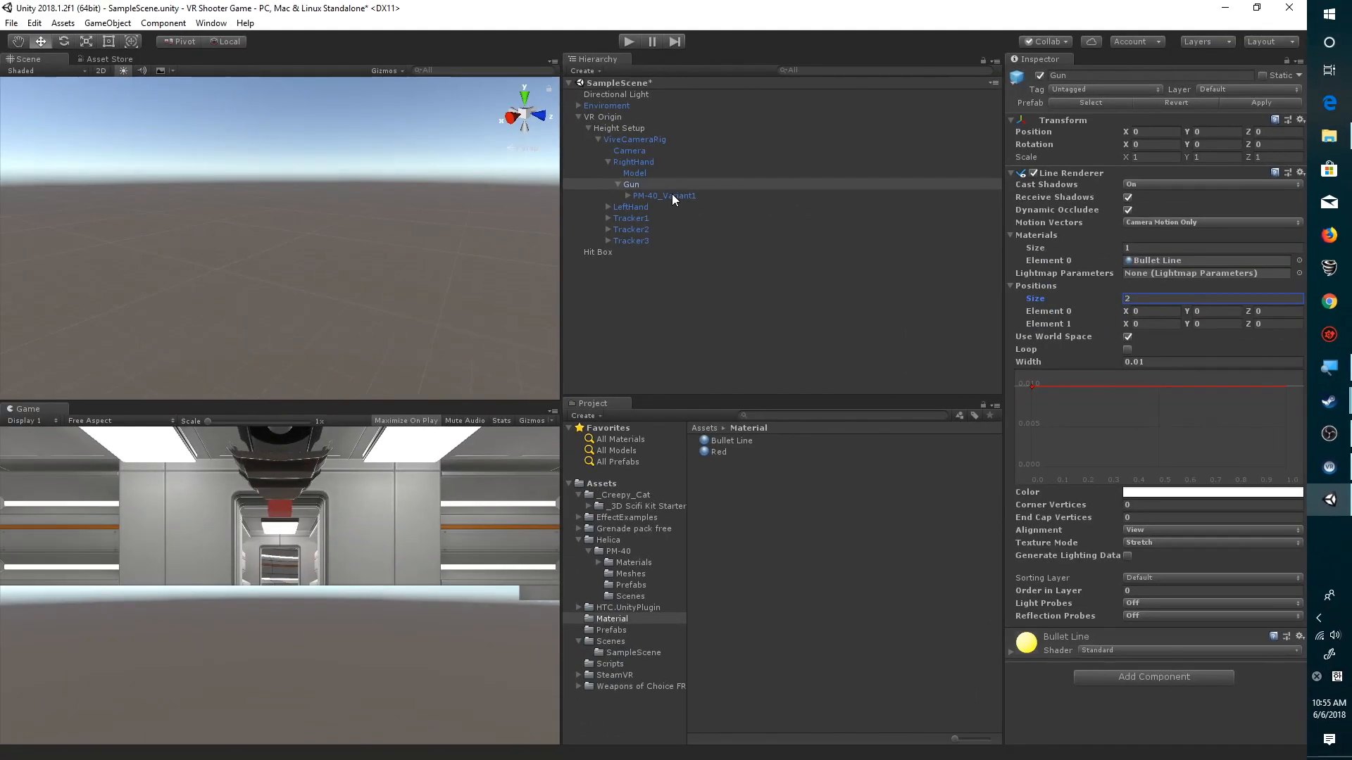
# Examine the front end of the PM-40_Variant1 gun model up close in the scene
pyautogui.click(332, 169)
pyautogui.doubleClick(672, 196)
pyautogui.scroll(-5, 344, 204)
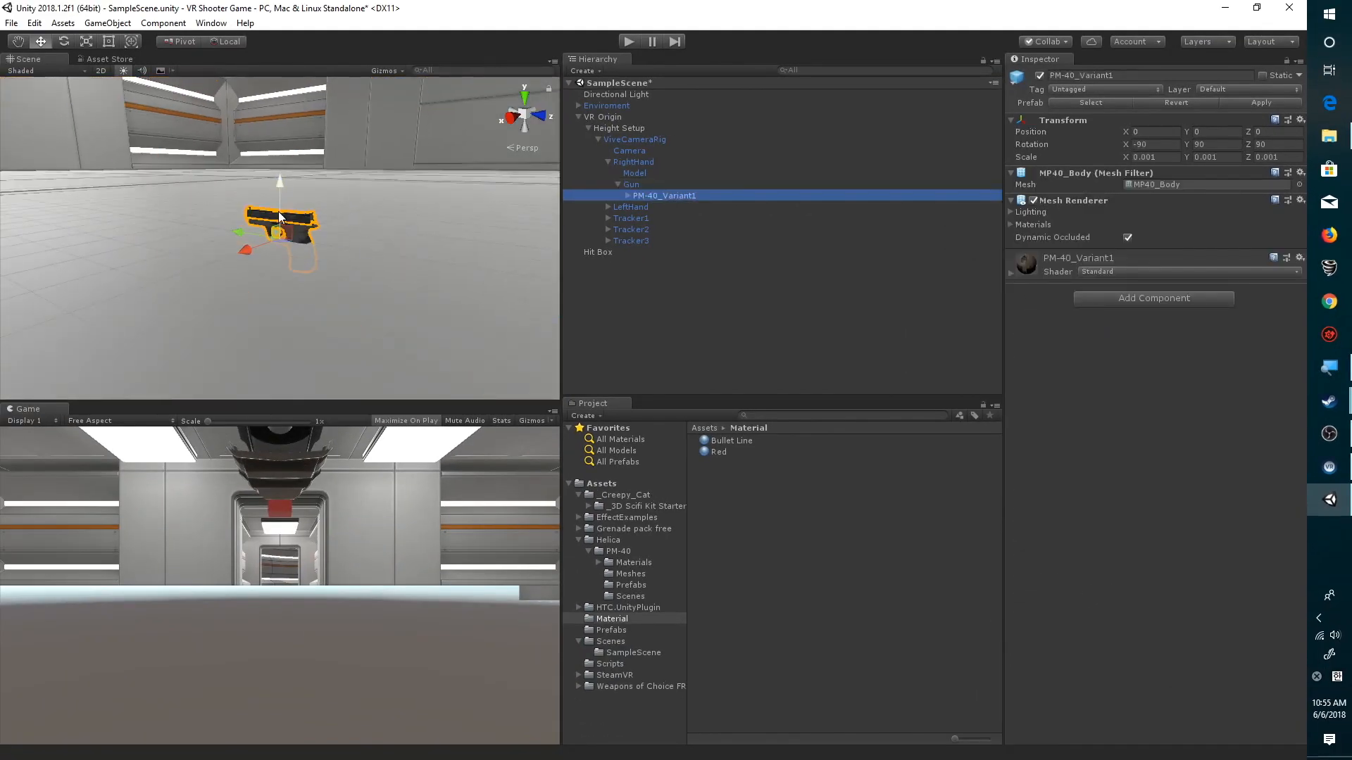
pyautogui.scroll(5, 263, 201)
pyautogui.moveTo(263, 202); pyautogui.dragTo(425, 385, button='middle')
pyautogui.moveTo(205, 242); pyautogui.dragTo(275, 327, button='middle')
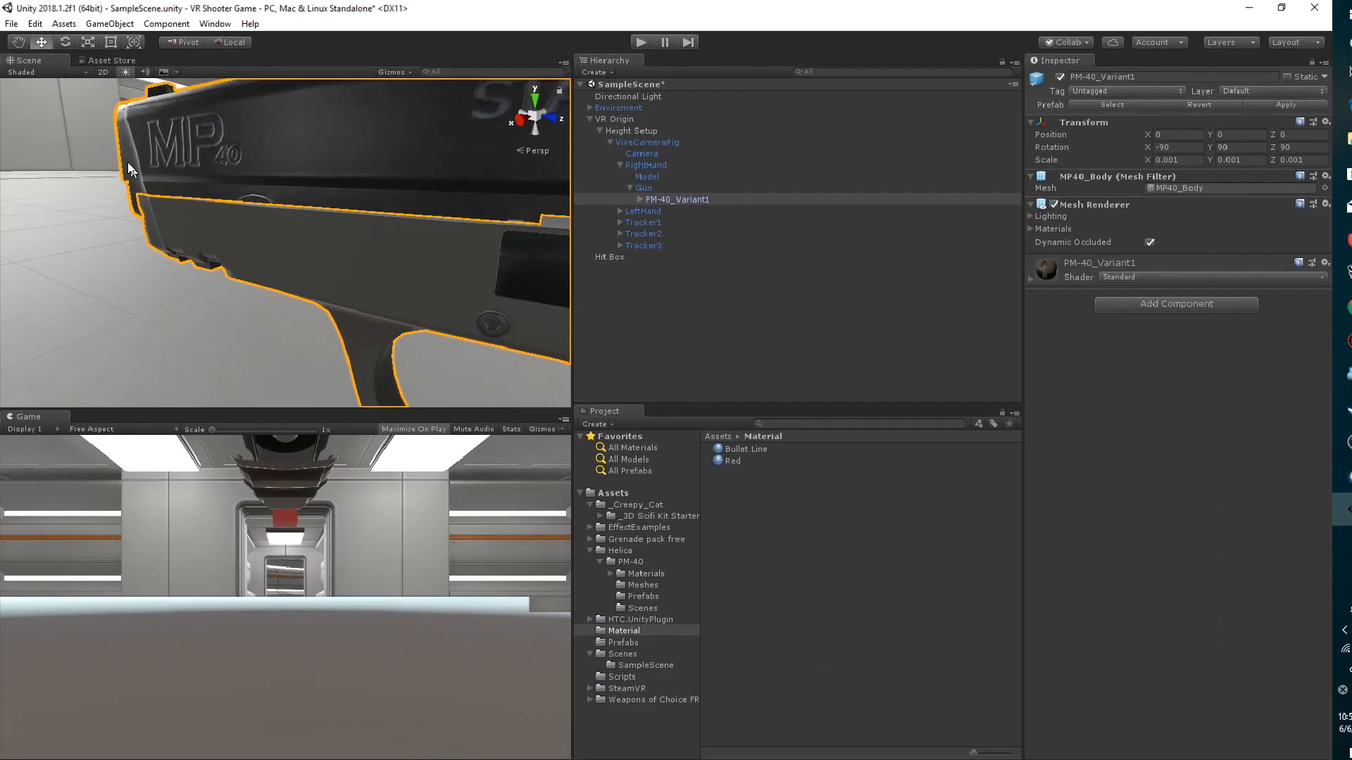
# Set the positions size of the Gun's Line Renderer to 0
pyautogui.click(631, 185)
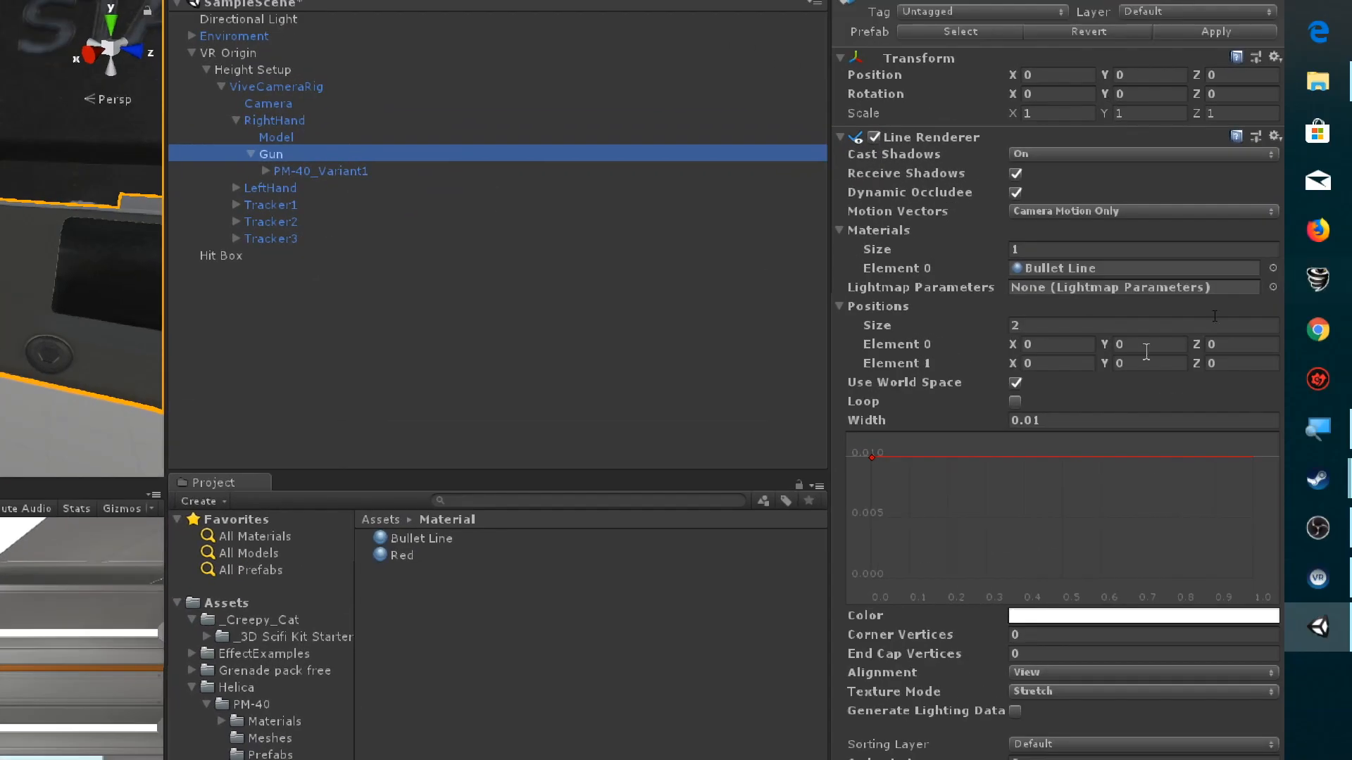
pyautogui.click(1165, 324)
pyautogui.click(1136, 365)
pyautogui.click(1231, 367)
pyautogui.click(1141, 366)
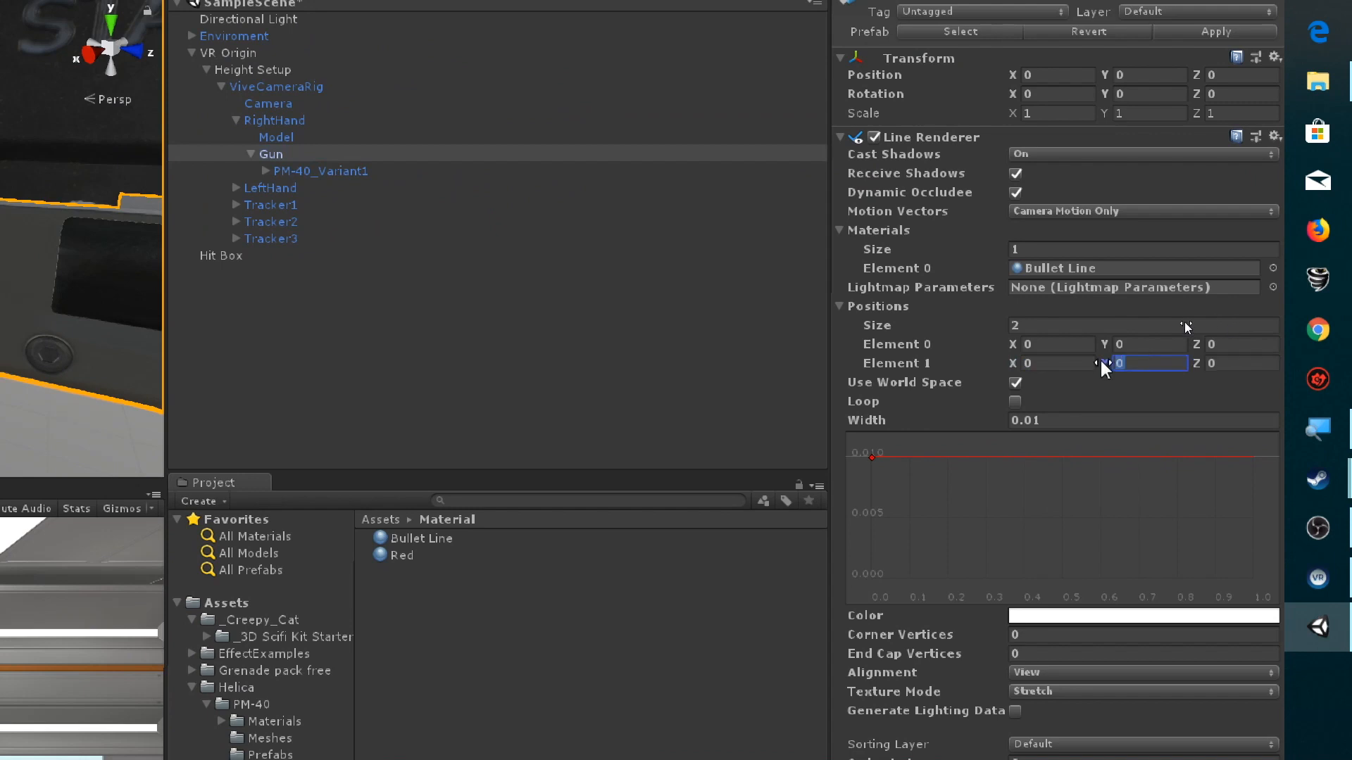
pyautogui.click(1062, 324)
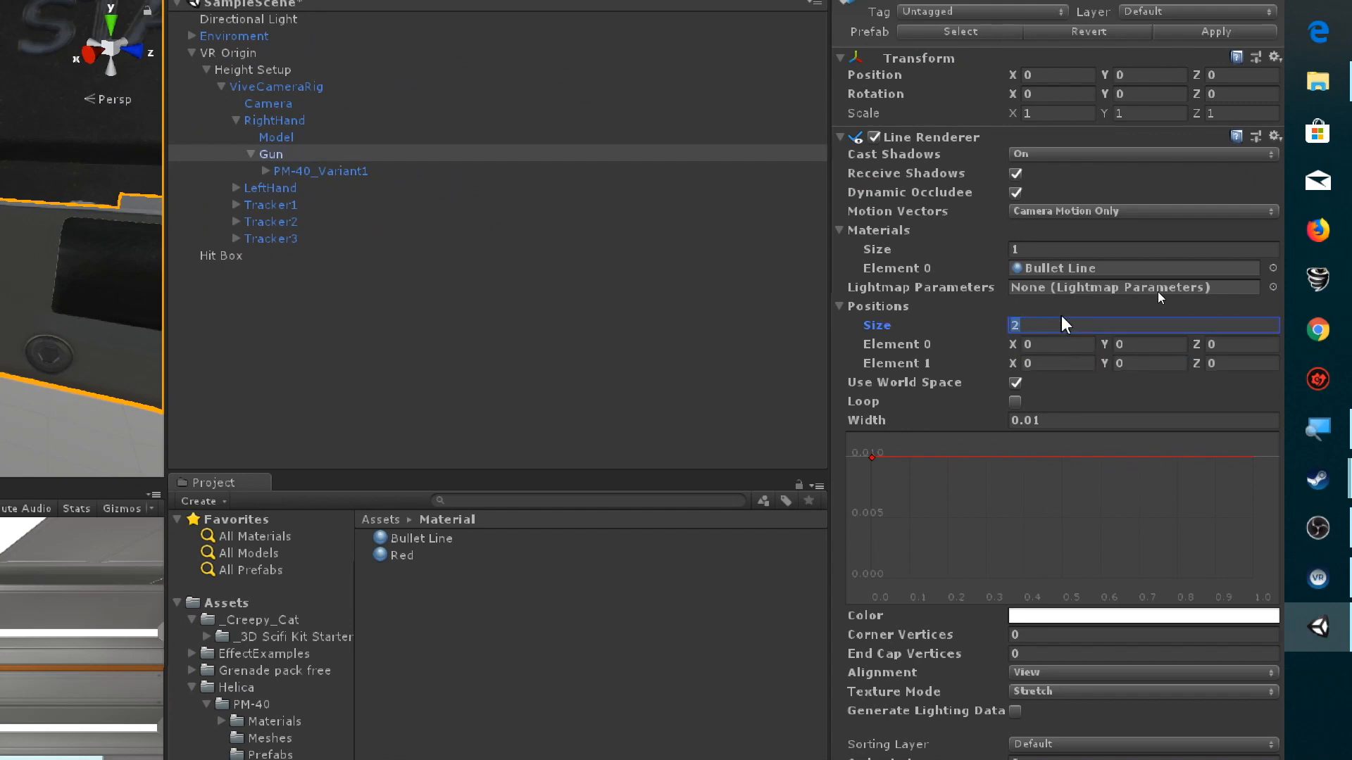
pyautogui.write('0')
pyautogui.press('Return')
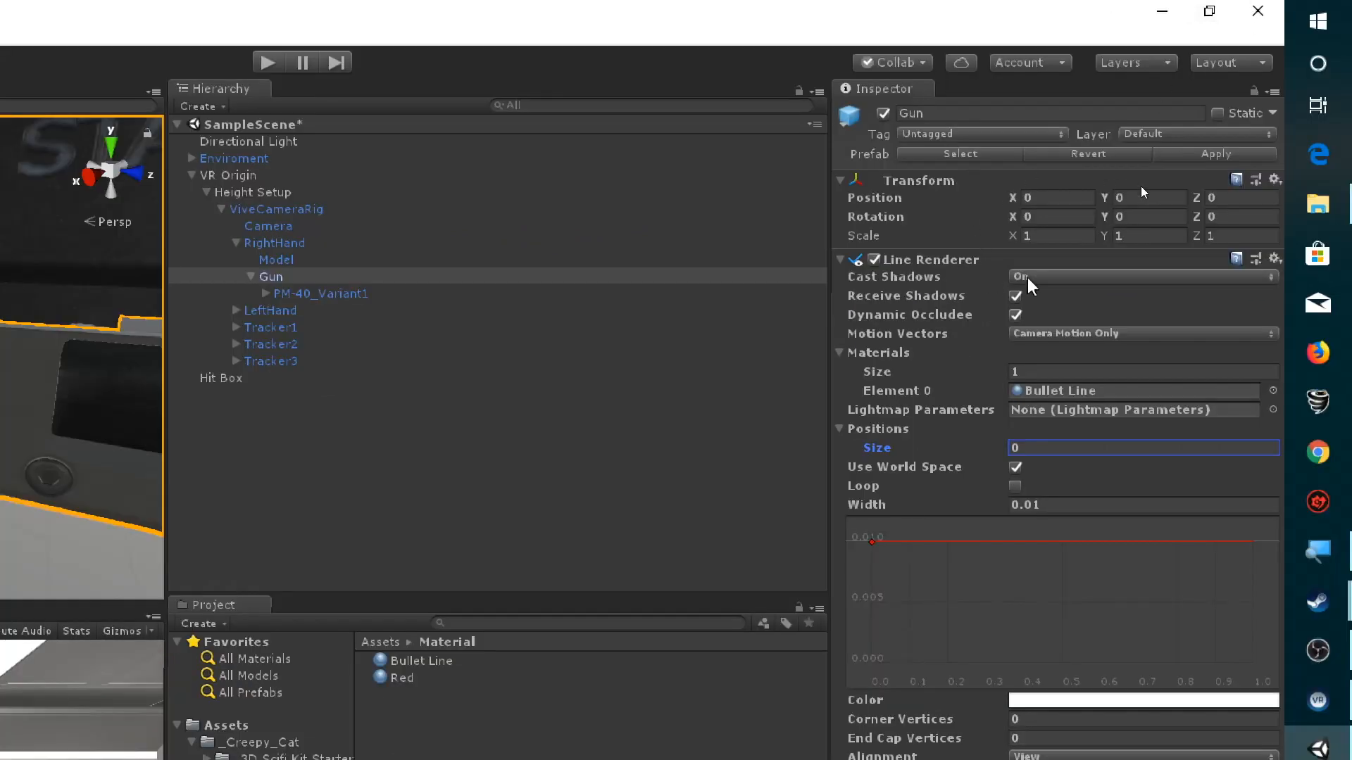
# Turn off Cast Shadows and Receive Shadows on the Gun's Line Renderer
pyautogui.click(1065, 282)
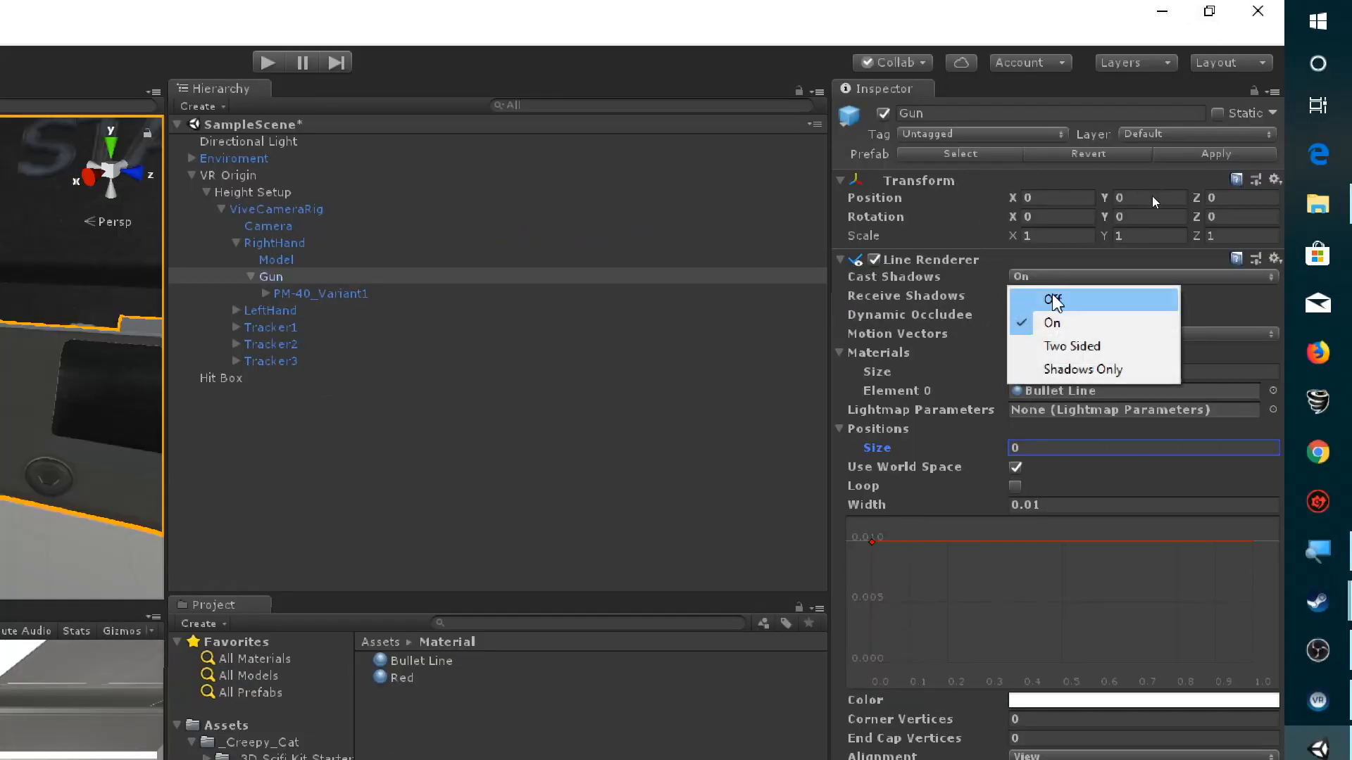
pyautogui.click(1054, 299)
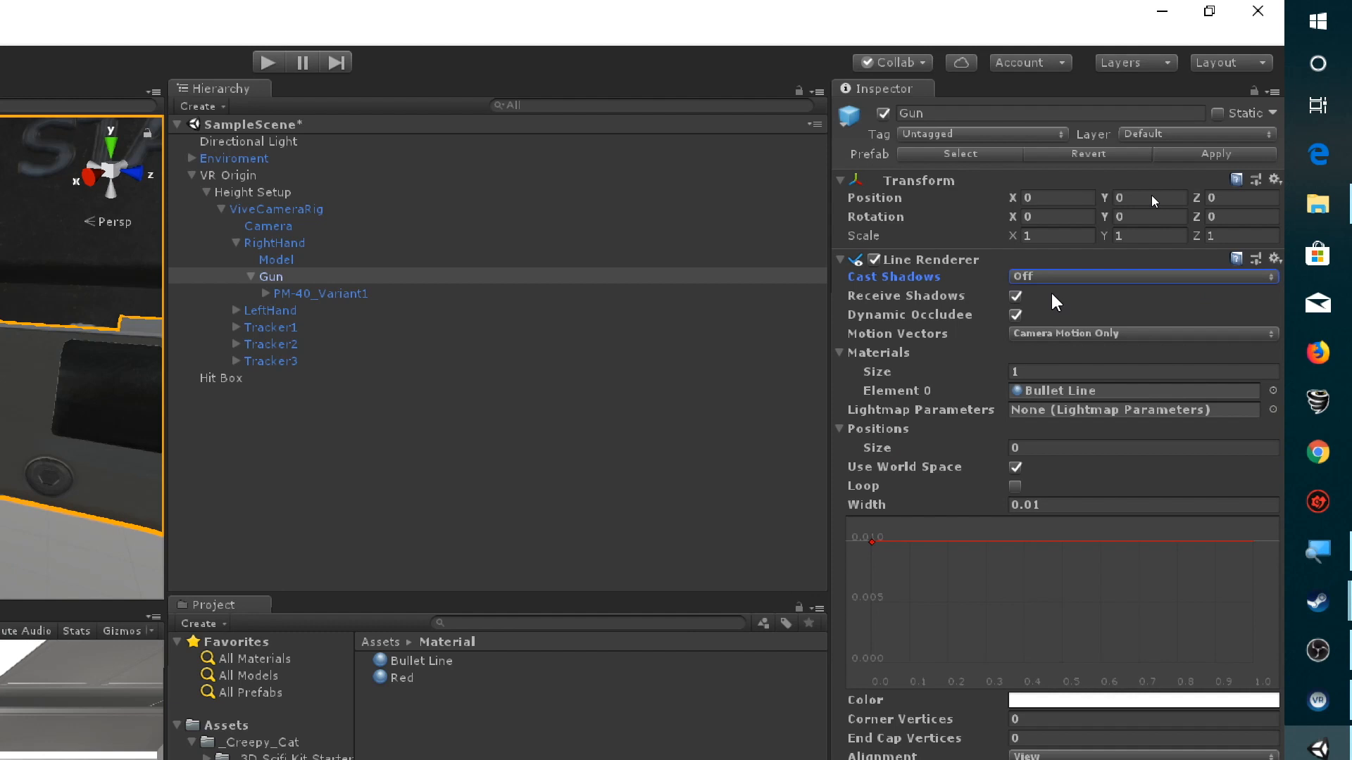
pyautogui.click(1015, 296)
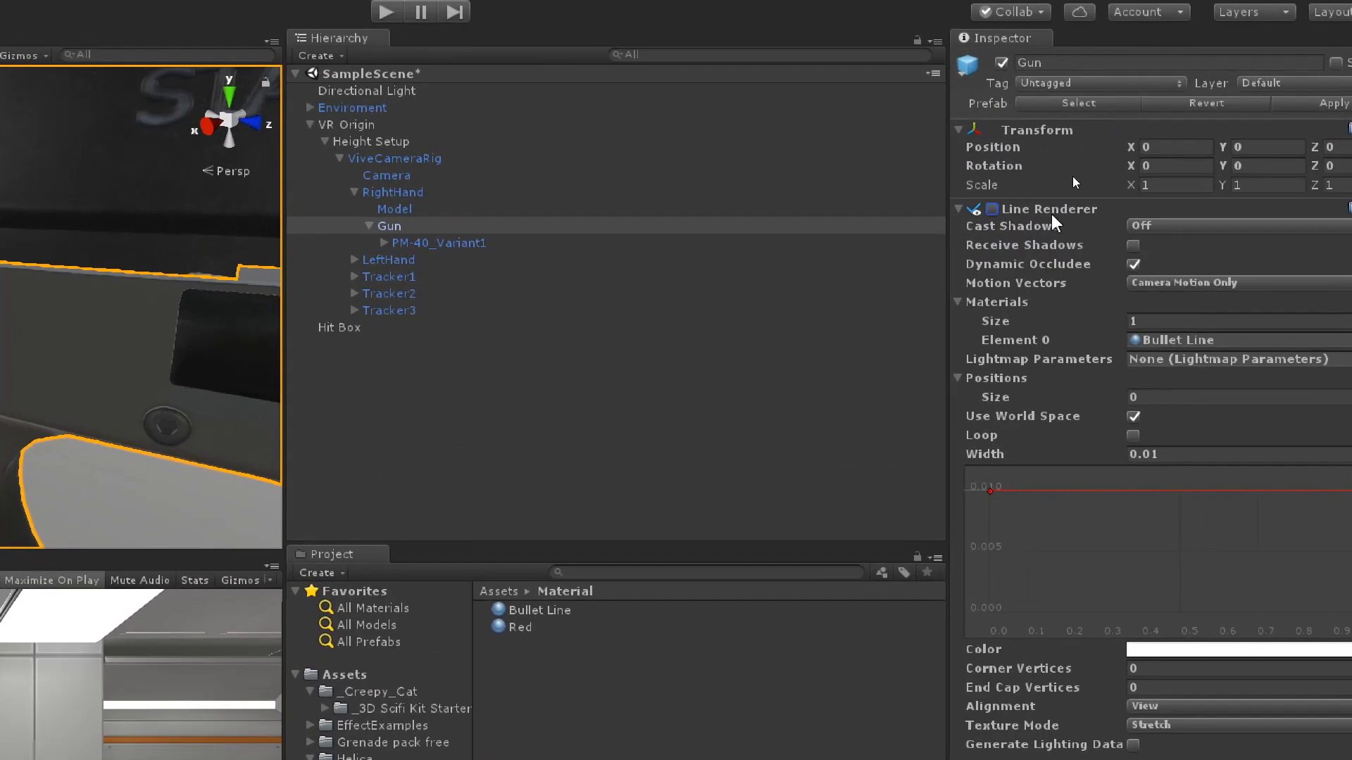
# Leave the Gun's Line Renderer disabled and collapse its settings
pyautogui.click(993, 210)
pyautogui.click(993, 210)
pyautogui.click(1025, 208)
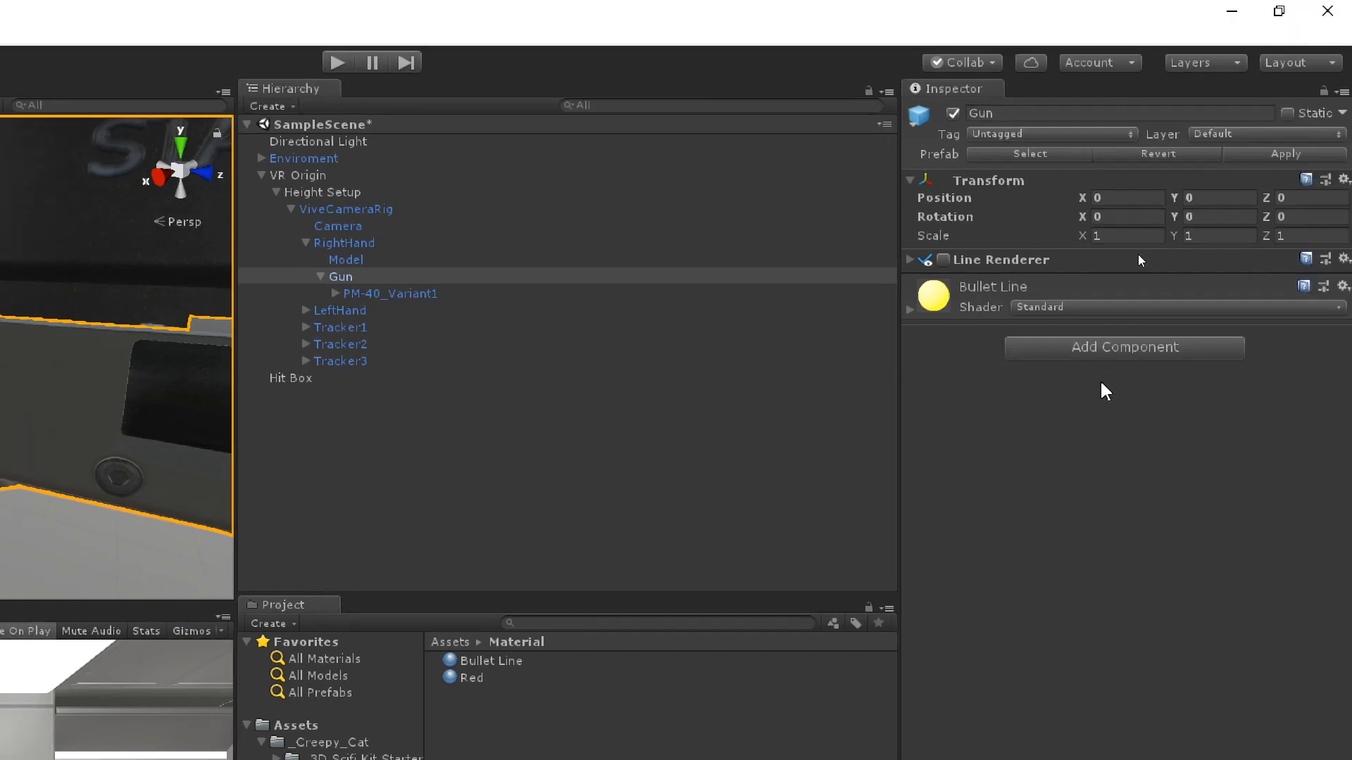
# Add an Audio Source component to the Gun and turn off its Play On Awake option
pyautogui.click(1152, 300)
pyautogui.press('BackSpace')
pyautogui.write('AUdioSo')
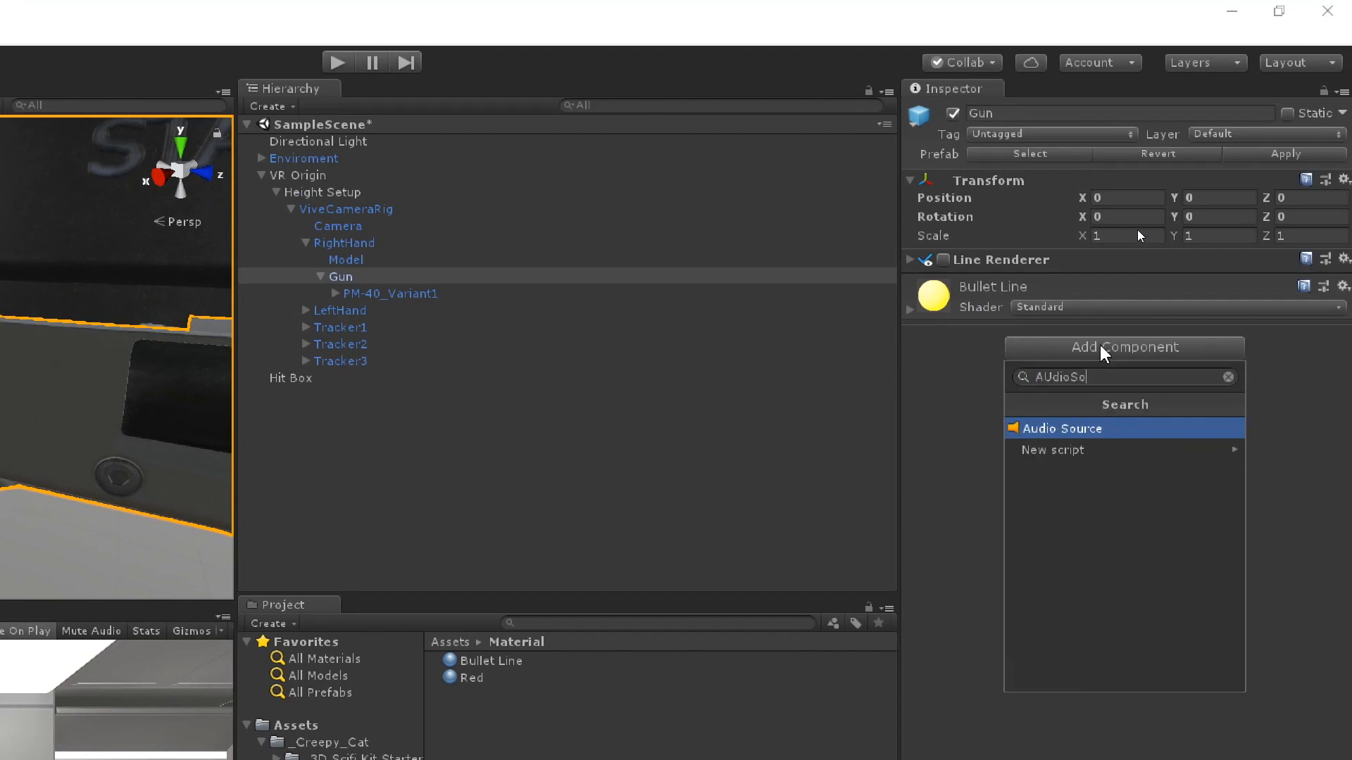
pyautogui.press('Return')
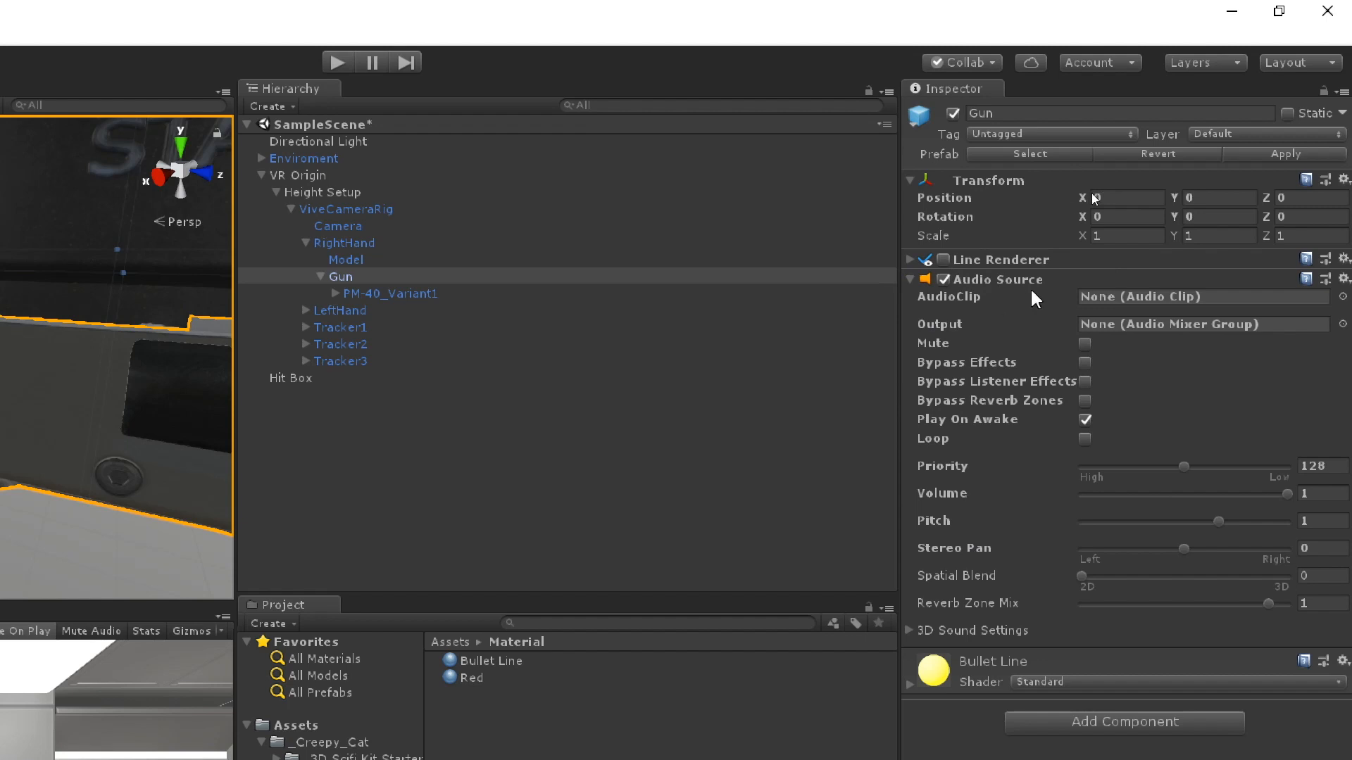
pyautogui.moveTo(1036, 293)
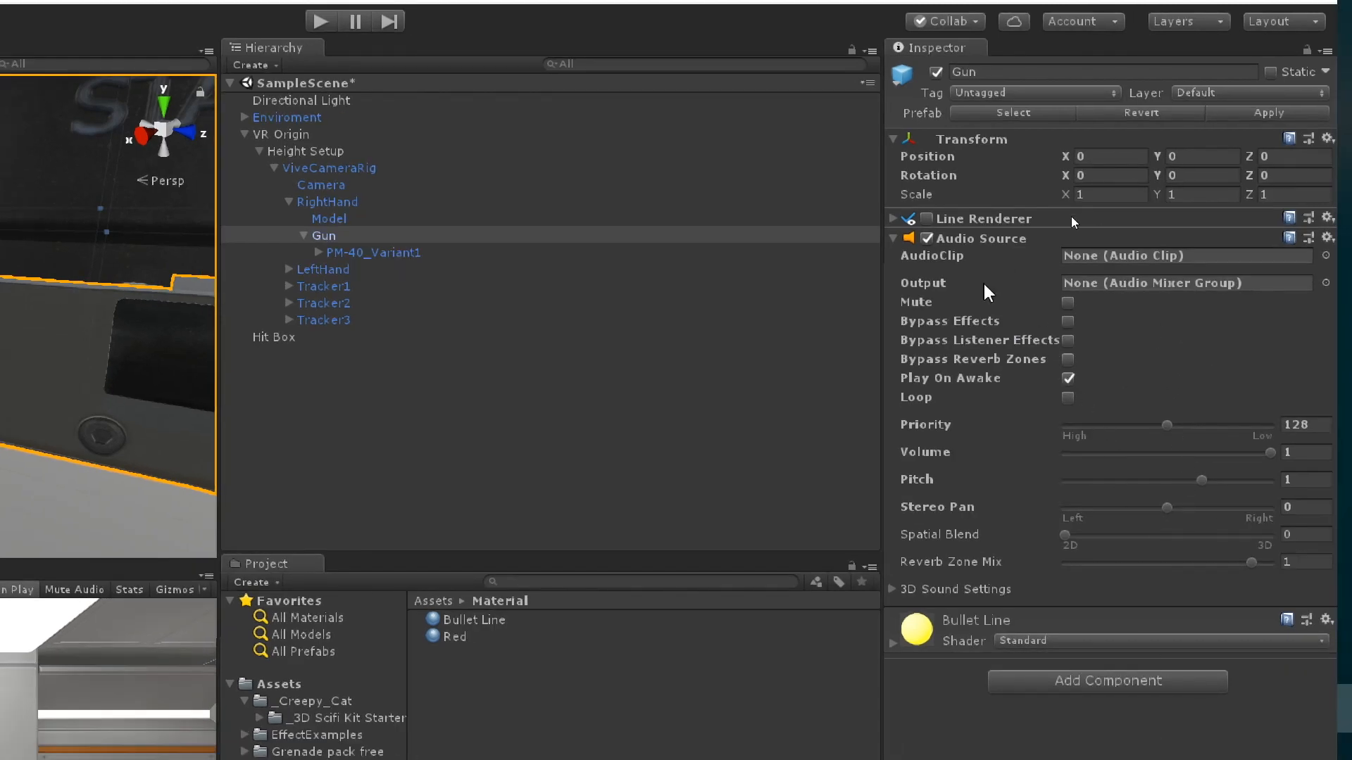
pyautogui.click(1067, 380)
pyautogui.click(989, 240)
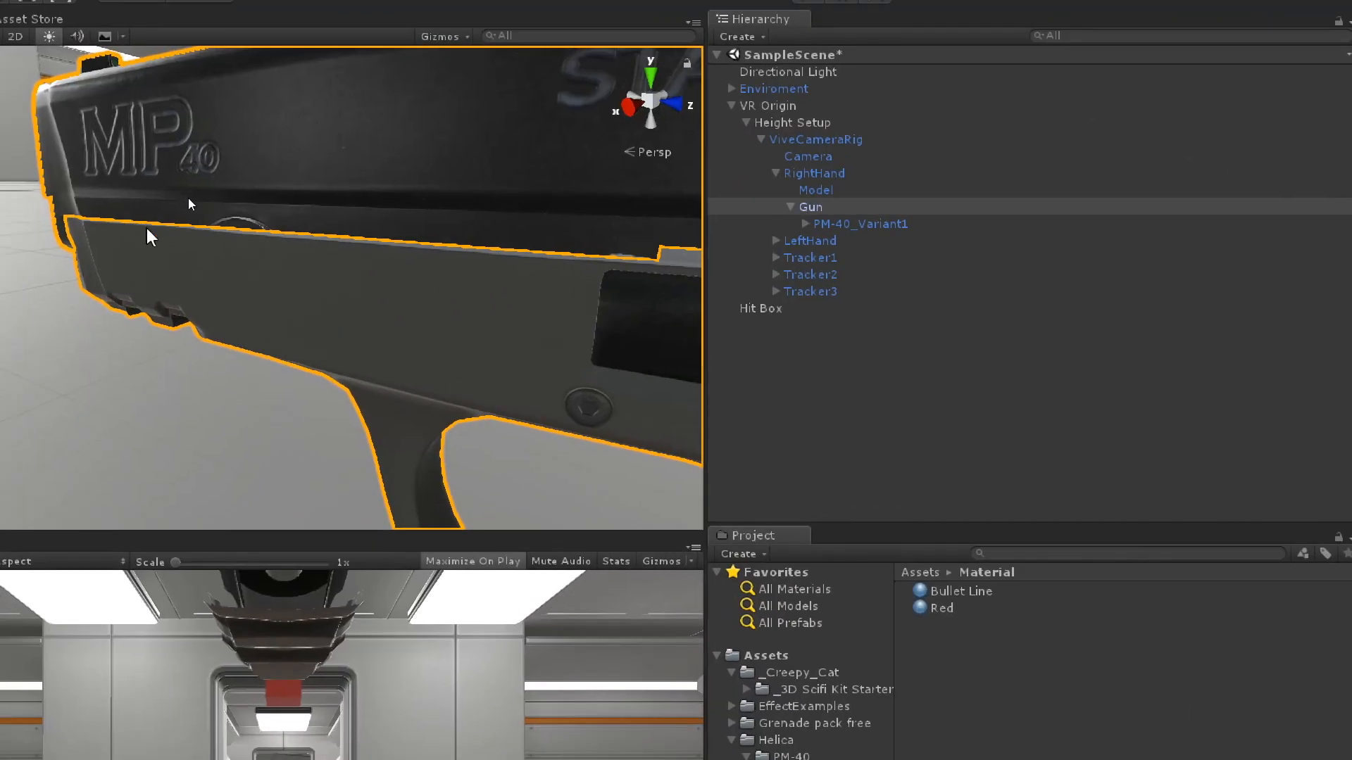
# Create an empty child object under Gun and name it Fire Position
pyautogui.scroll(-3, 146, 229)
pyautogui.scroll(2, 168, 234)
pyautogui.scroll(5, 203, 239)
pyautogui.moveTo(189, 269); pyautogui.dragTo(208, 308, button='middle')
pyautogui.keyDown('alt'); pyautogui.moveTo(208, 308); pyautogui.dragTo(419, 395); pyautogui.keyUp('alt')
pyautogui.moveTo(420, 395); pyautogui.dragTo(338, 376, button='middle')
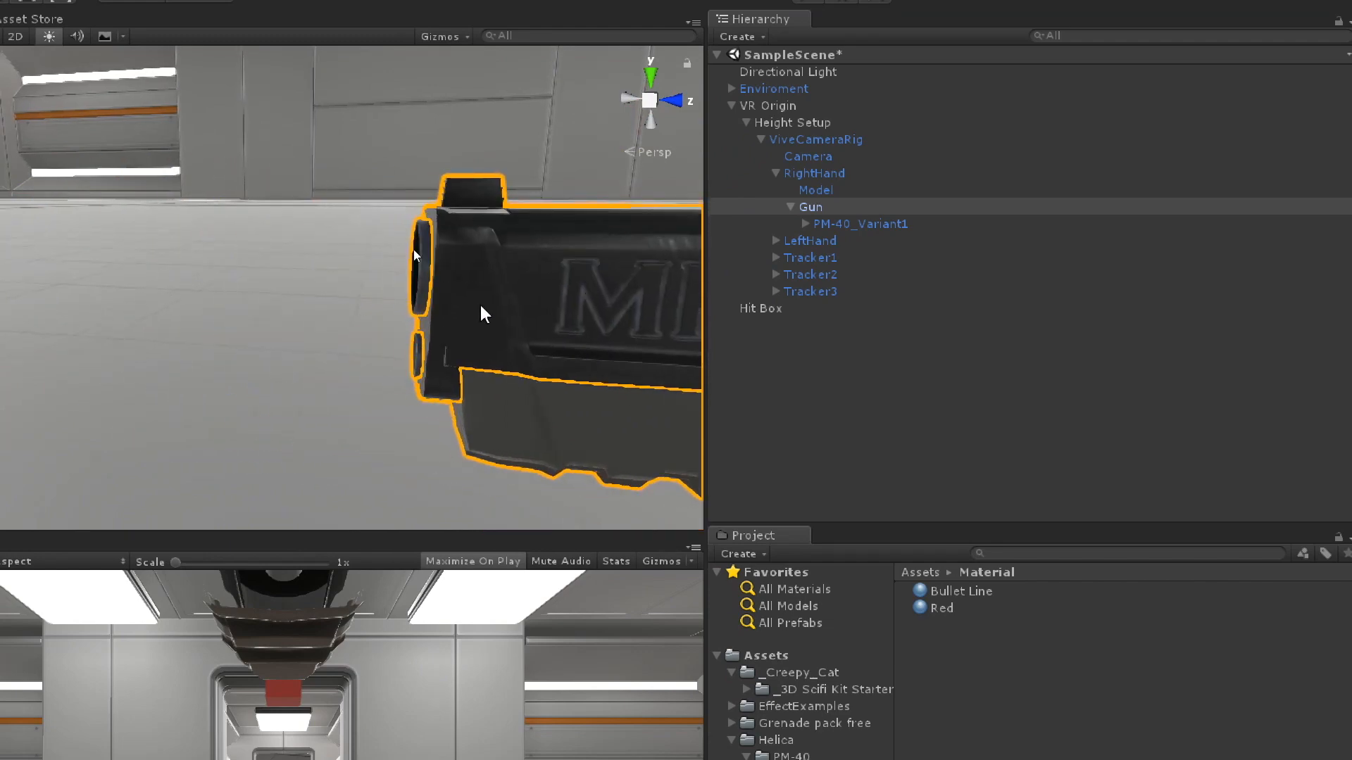
pyautogui.click(811, 206)
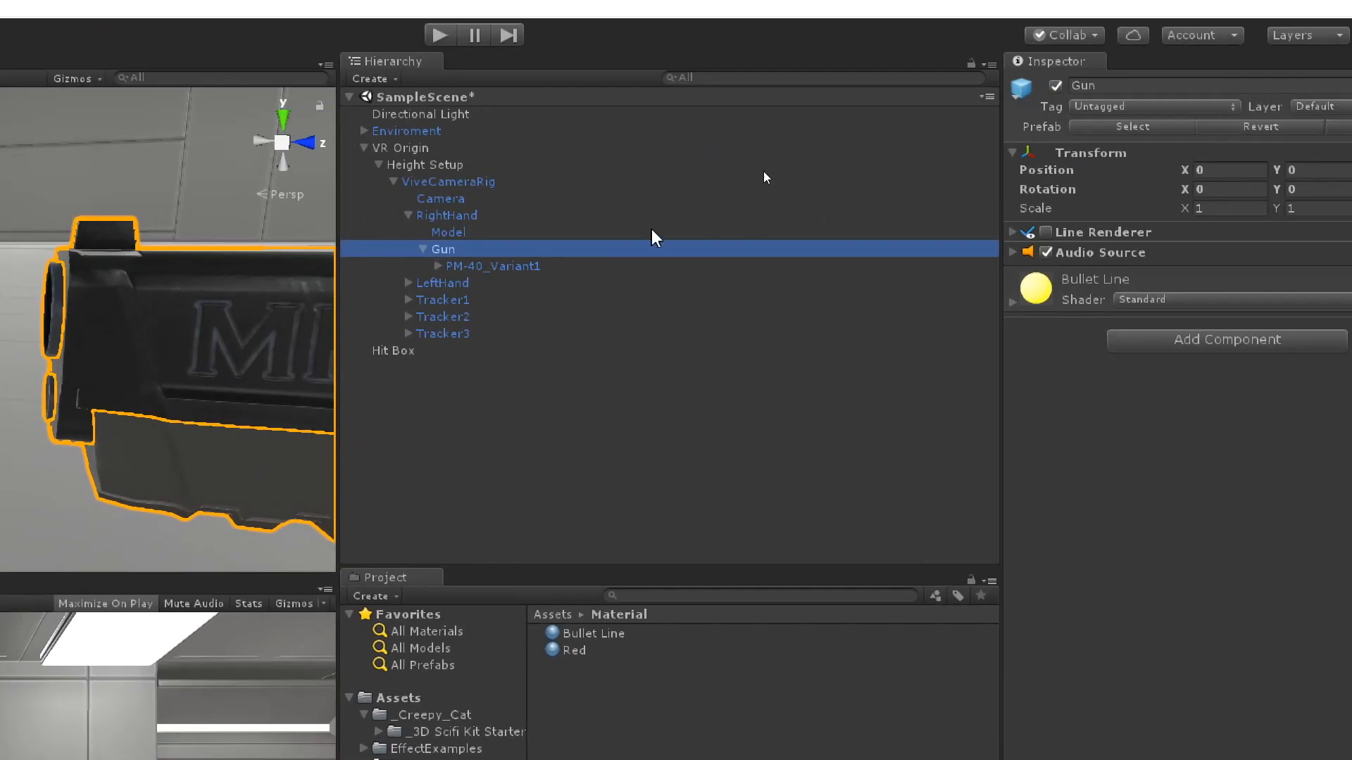
pyautogui.rightClick(448, 249)
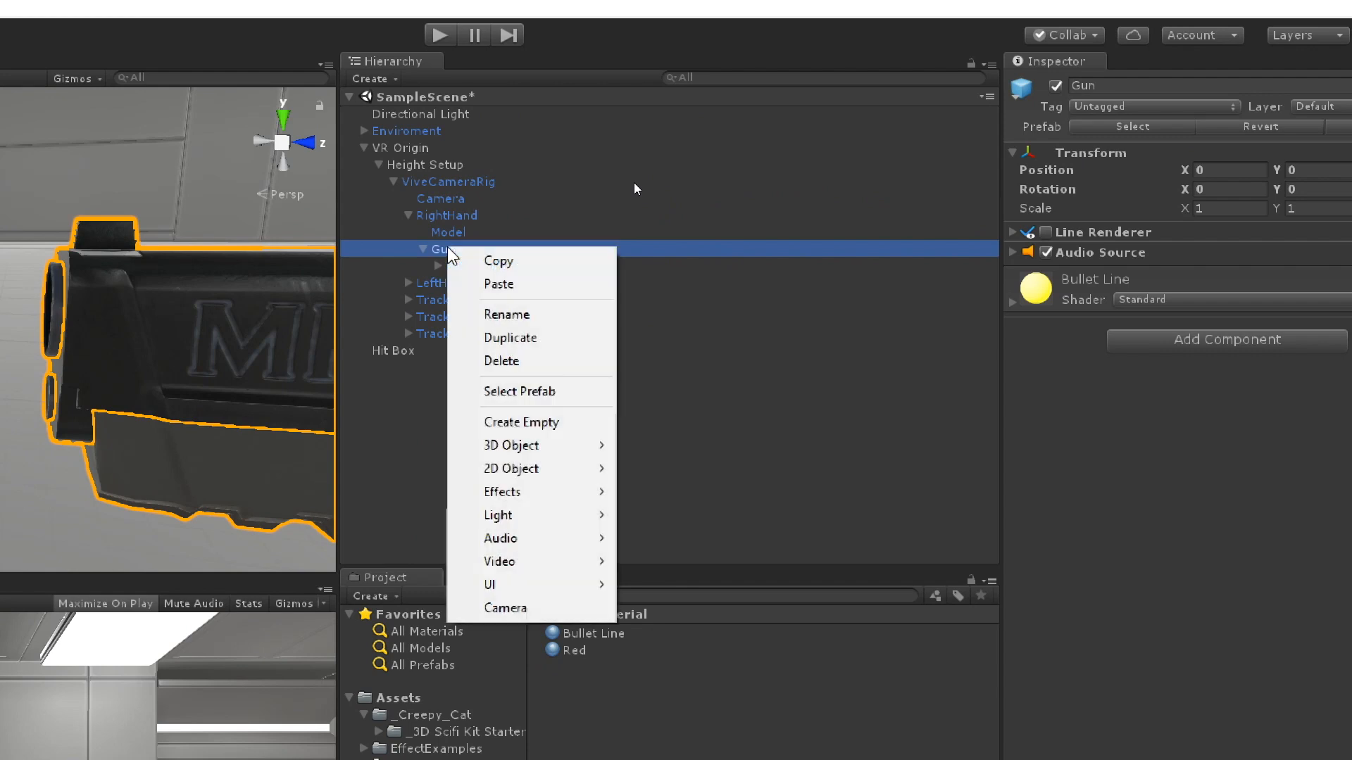
pyautogui.click(502, 438)
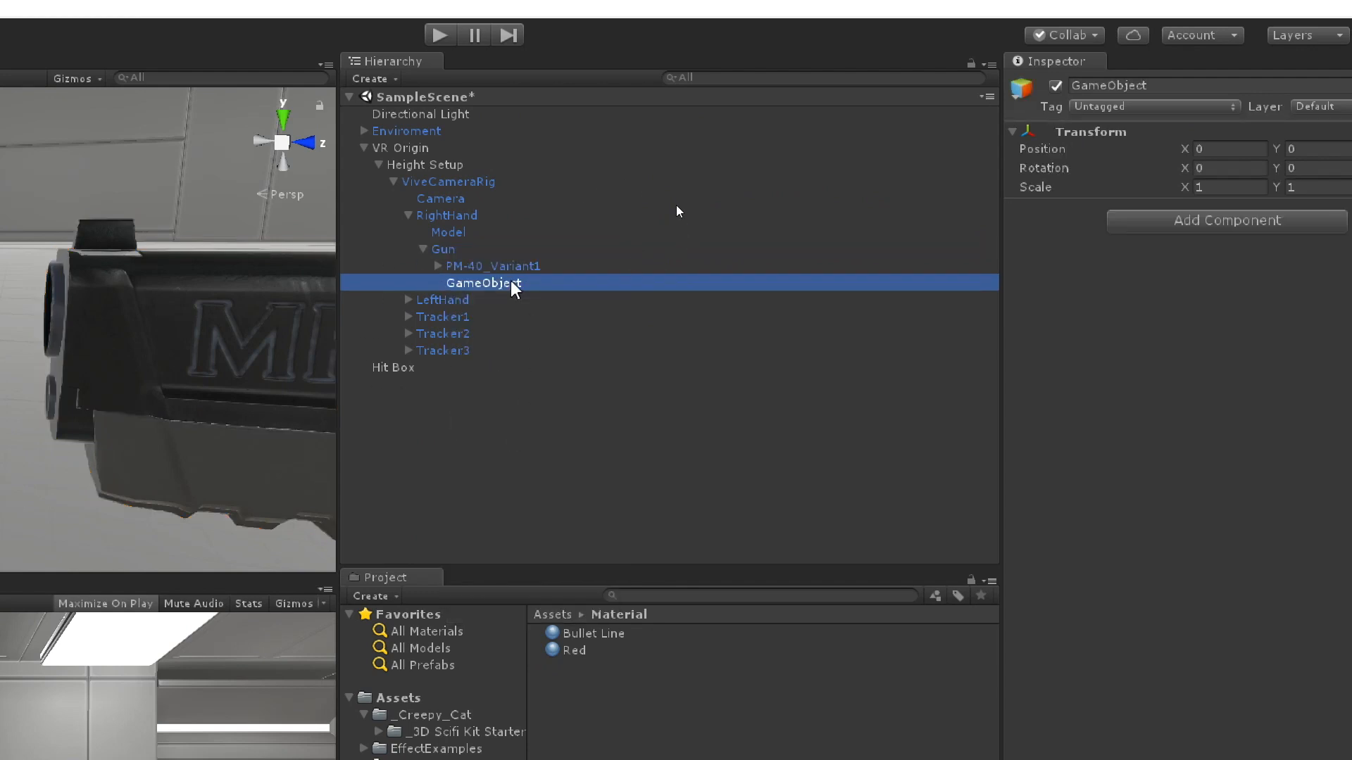
pyautogui.write('Fire')
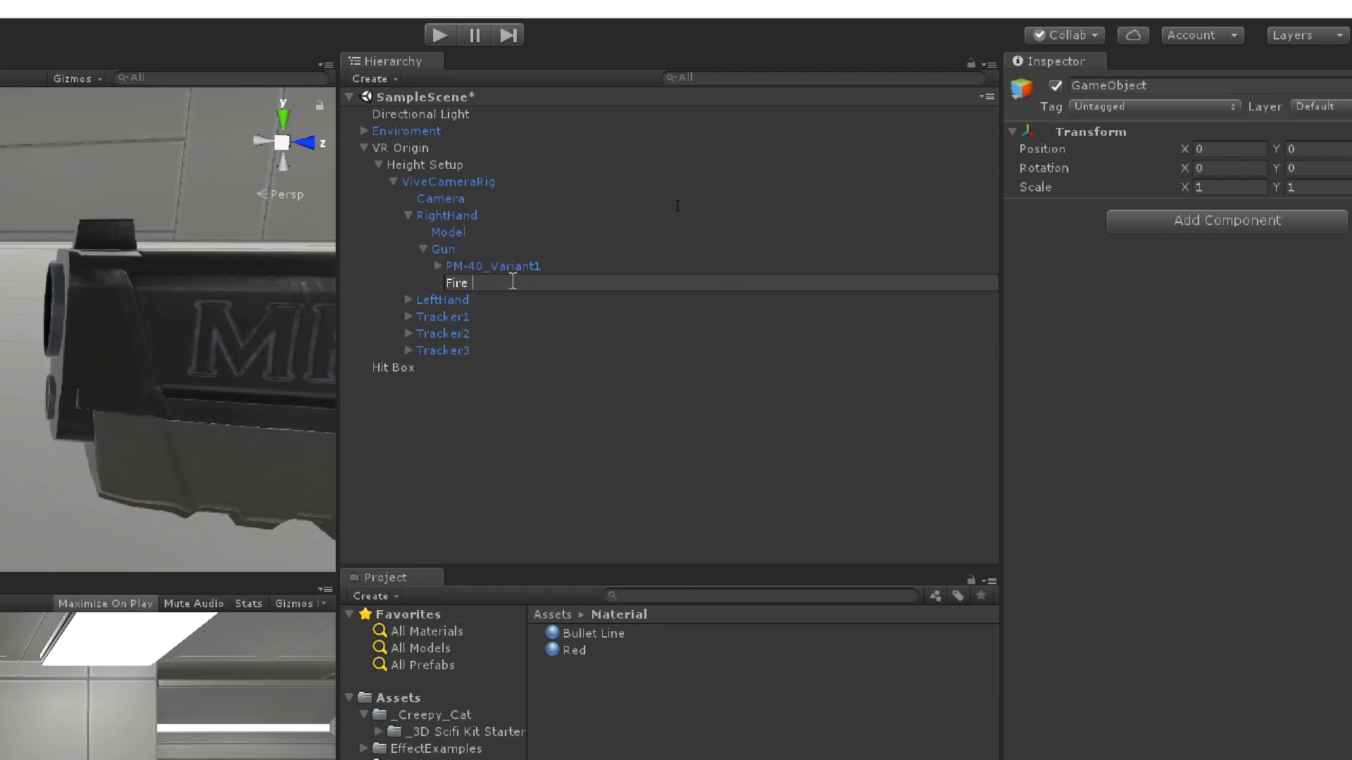
pyautogui.write(' Position')
pyautogui.press('Return')
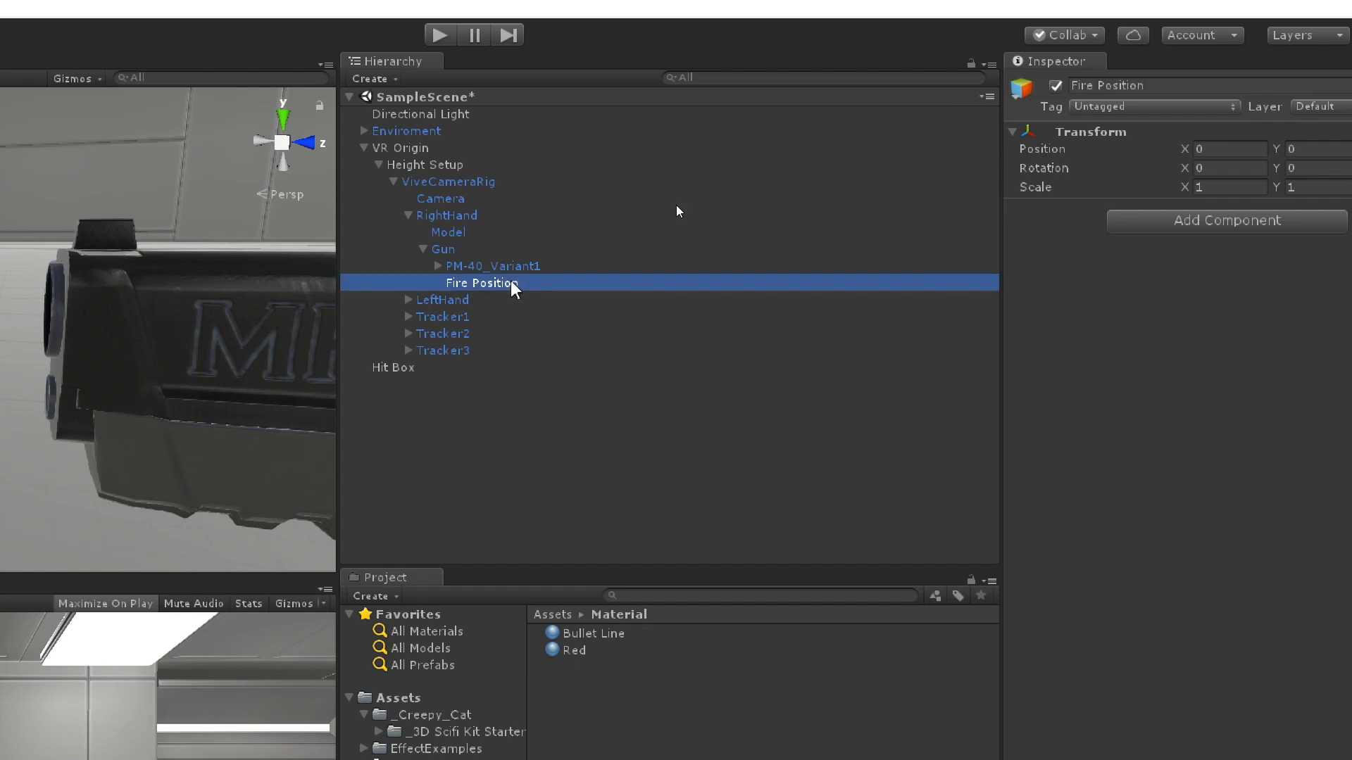
# Move Fire Position forward and up to the opening of the gun's barrel, at about Y 0.0486
pyautogui.click(483, 254)
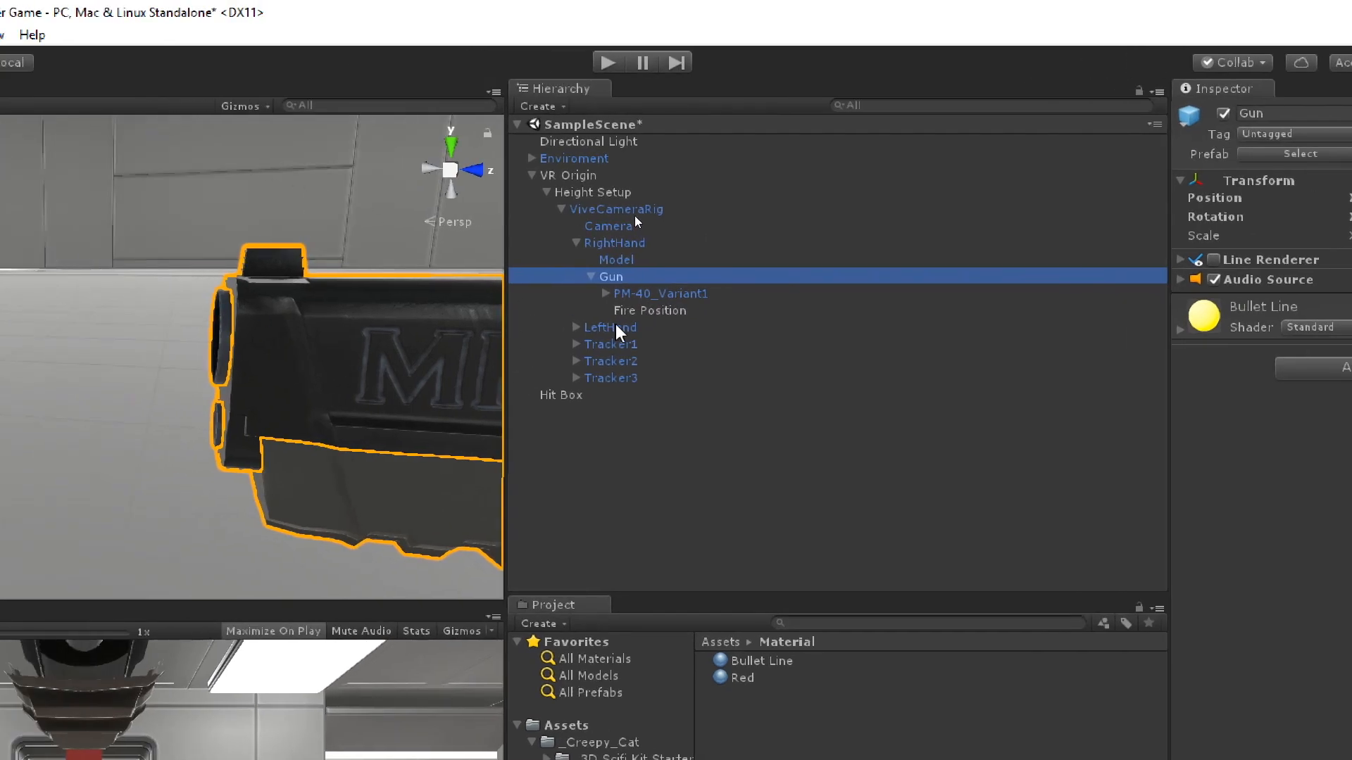
pyautogui.click(484, 282)
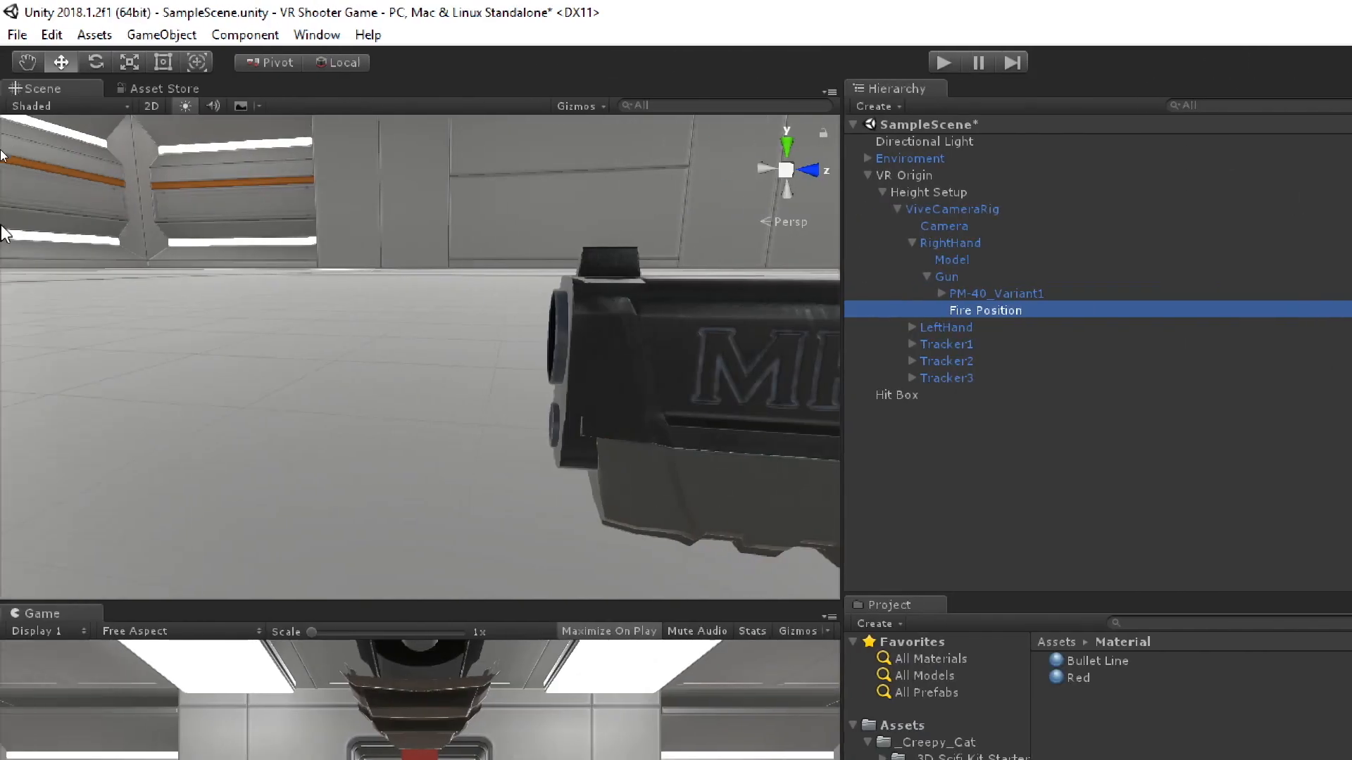
pyautogui.click(65, 61)
pyautogui.scroll(-3, 641, 429)
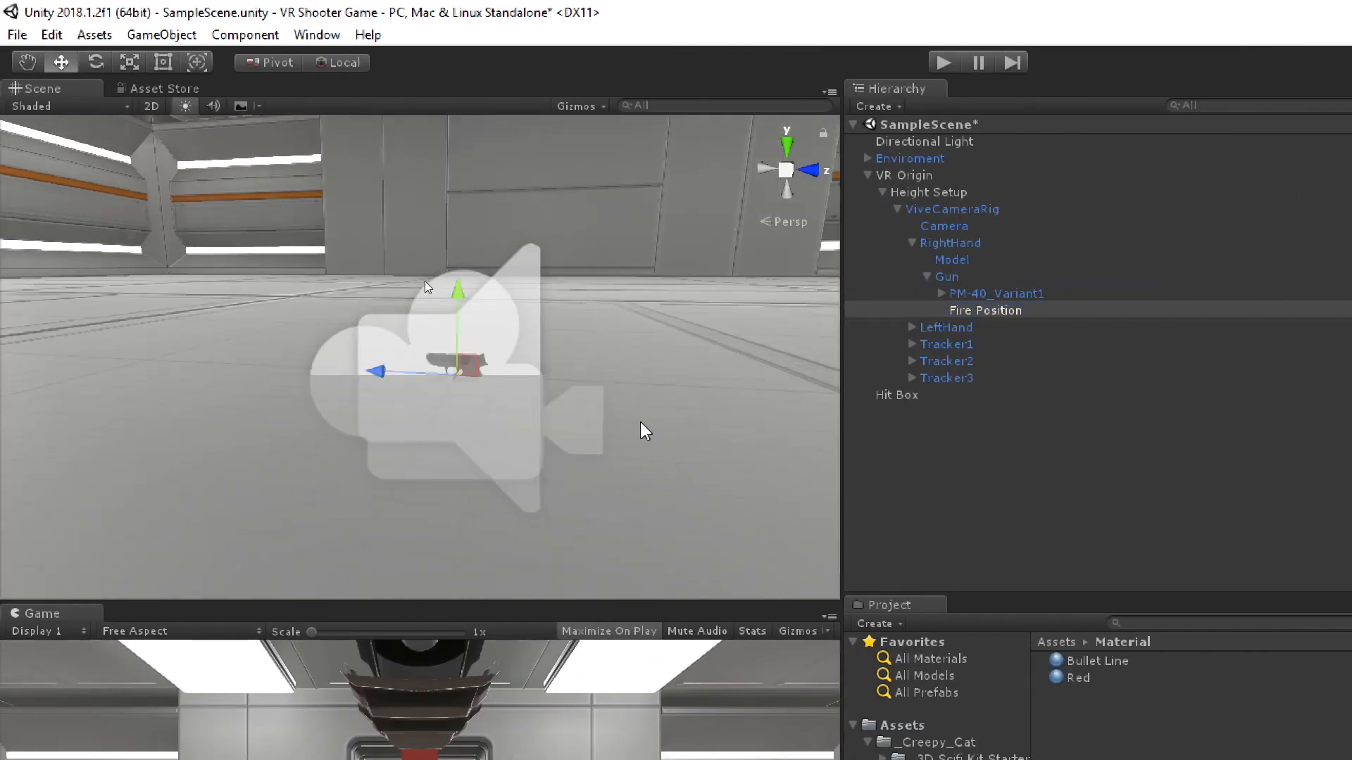
pyautogui.scroll(2, 540, 427)
pyautogui.moveTo(474, 411); pyautogui.dragTo(385, 411)
pyautogui.moveTo(460, 353); pyautogui.dragTo(462, 298)
pyautogui.scroll(5, 406, 301)
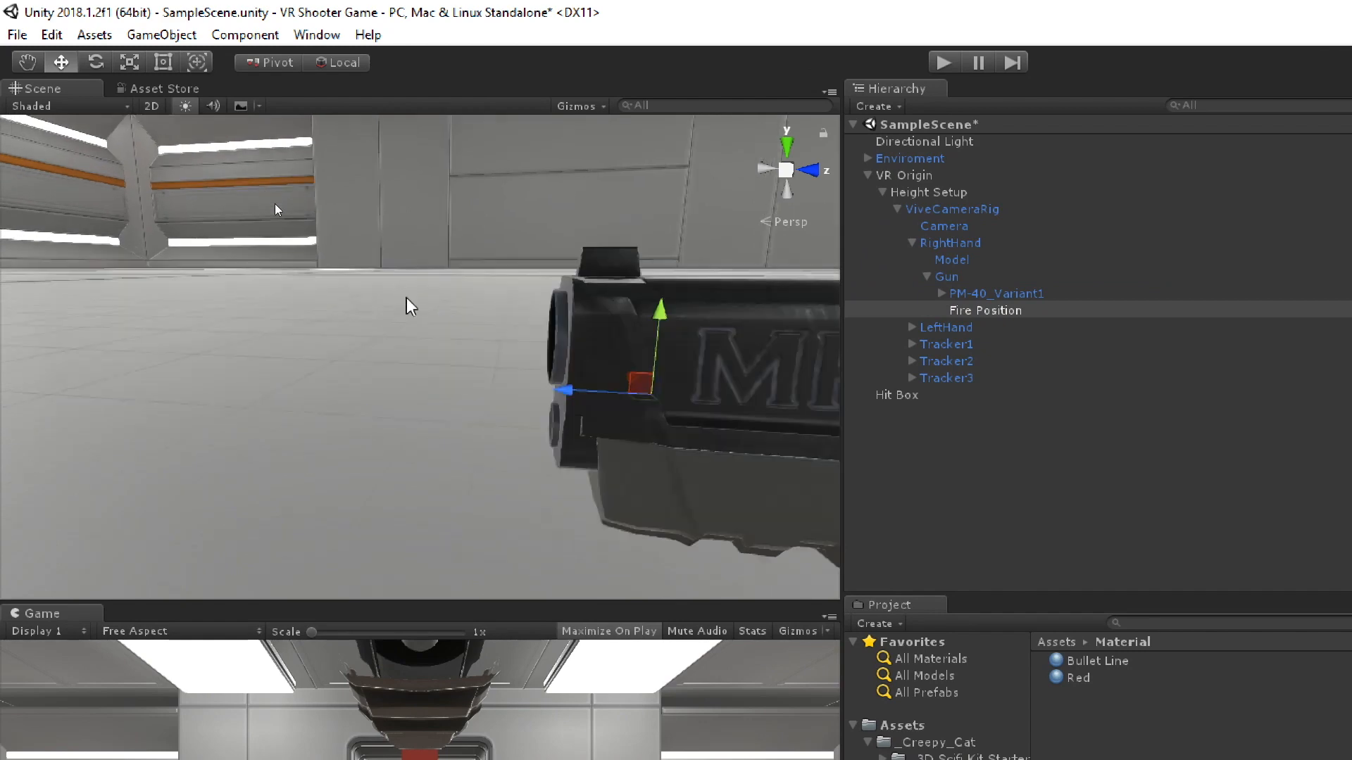
pyautogui.moveTo(559, 389); pyautogui.dragTo(522, 392)
pyautogui.moveTo(538, 316); pyautogui.dragTo(532, 298)
pyautogui.moveTo(464, 415); pyautogui.dragTo(539, 454, button='right')
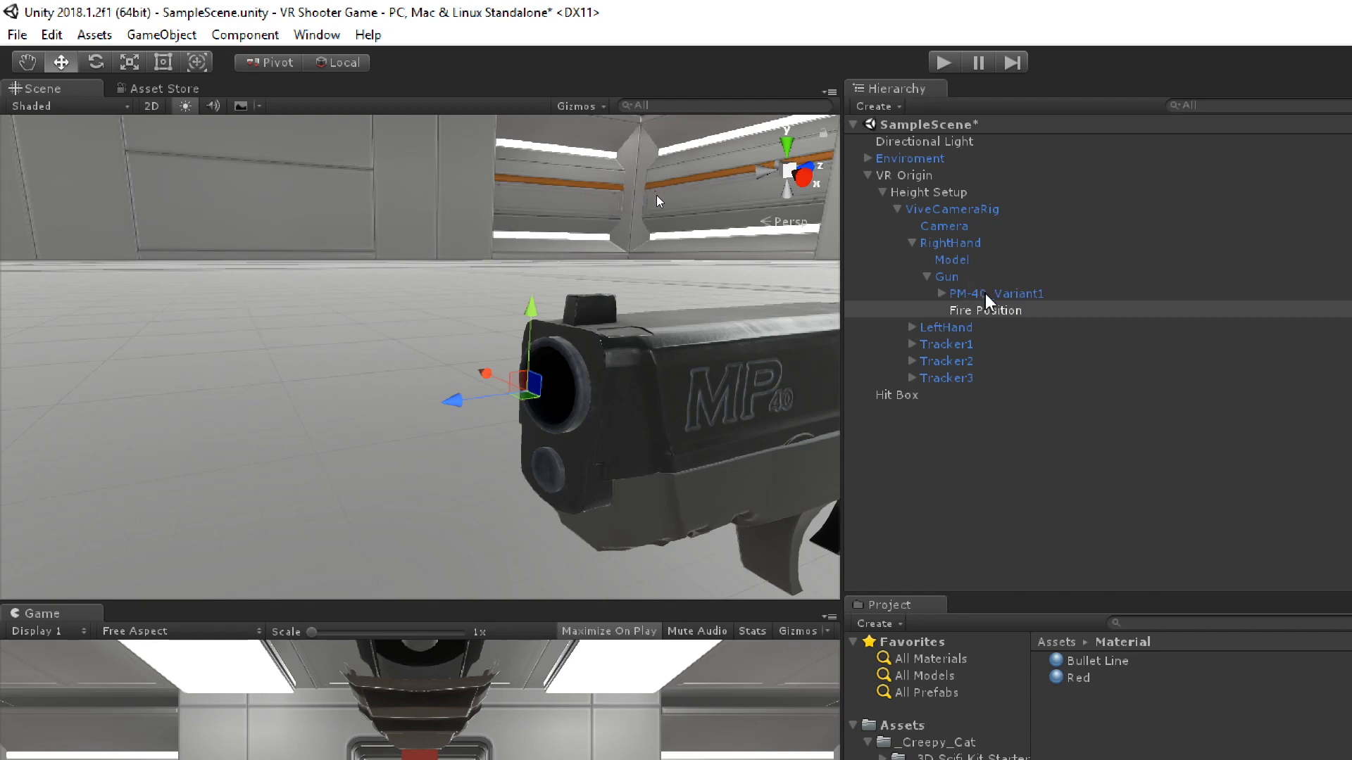
pyautogui.click(963, 276)
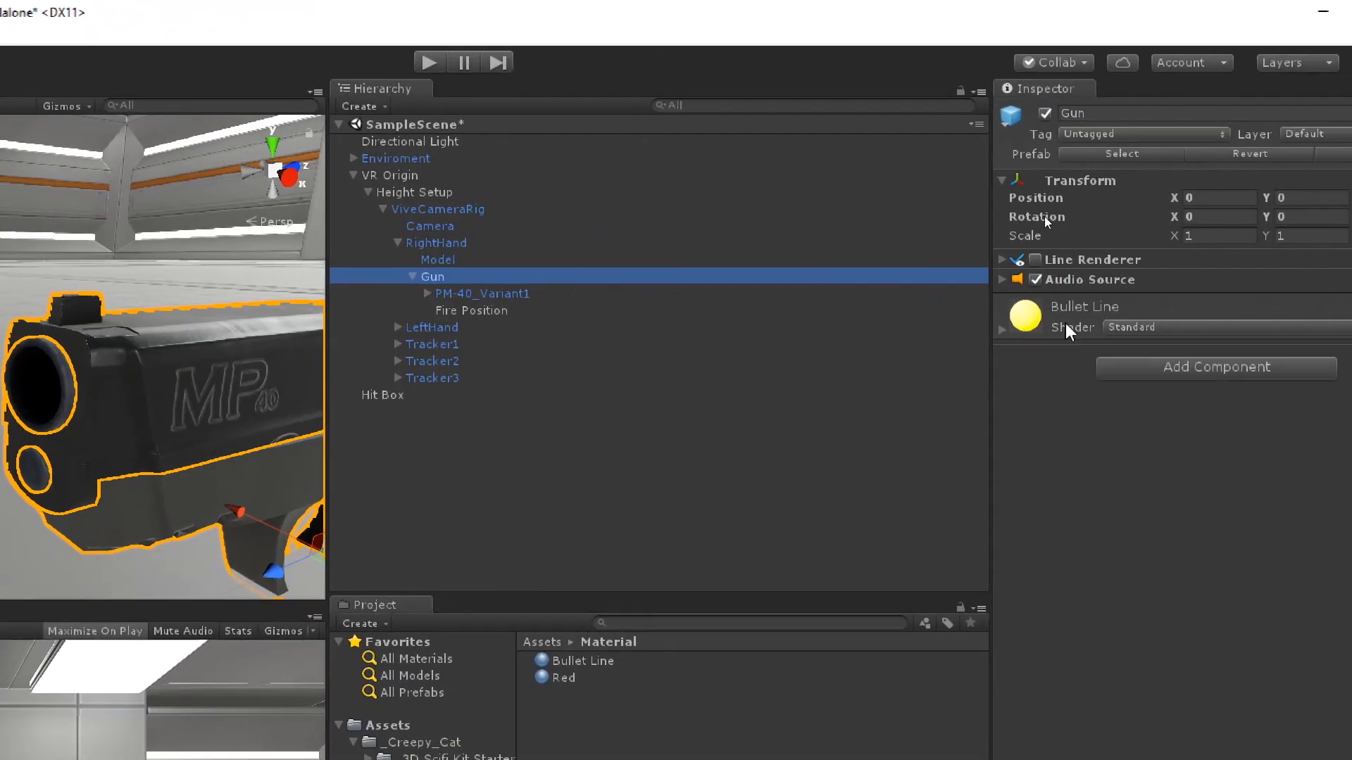
pyautogui.click(538, 310)
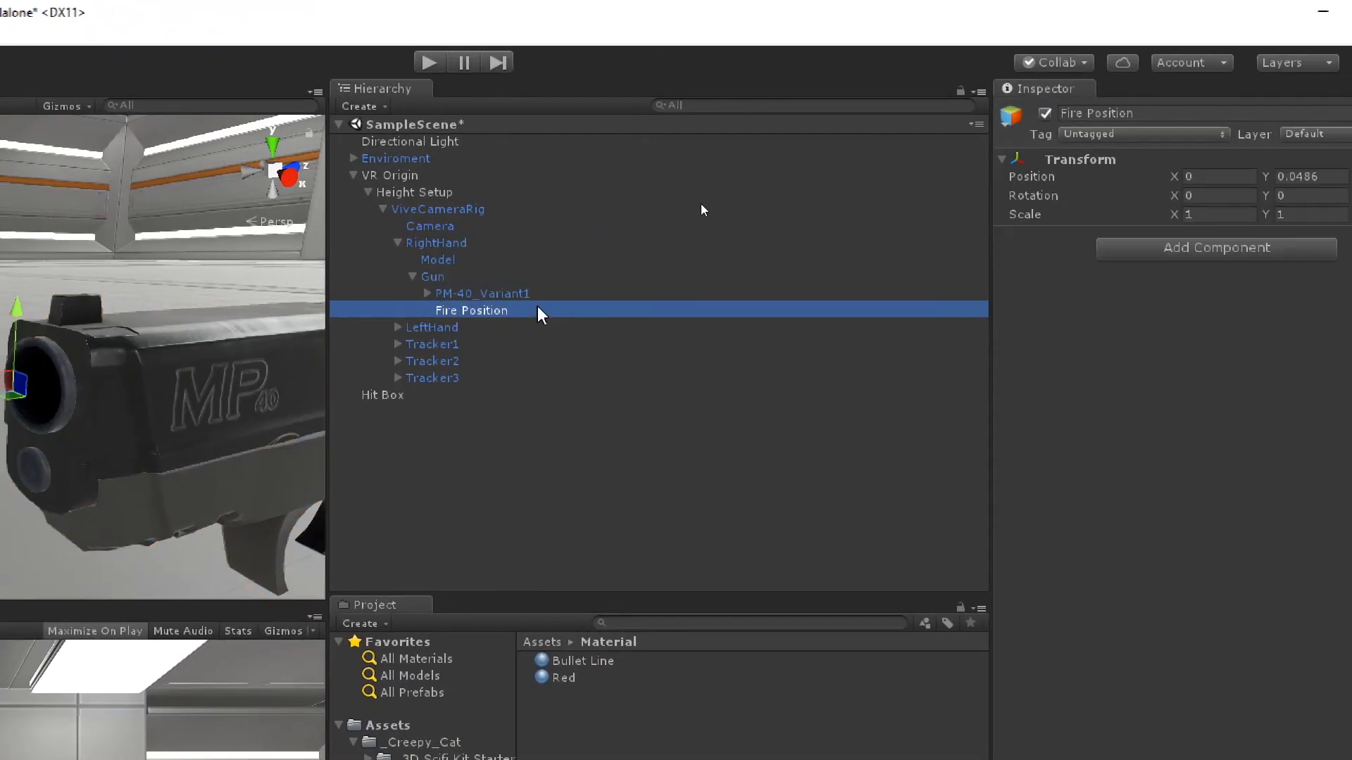
pyautogui.click(484, 281)
pyautogui.click(544, 316)
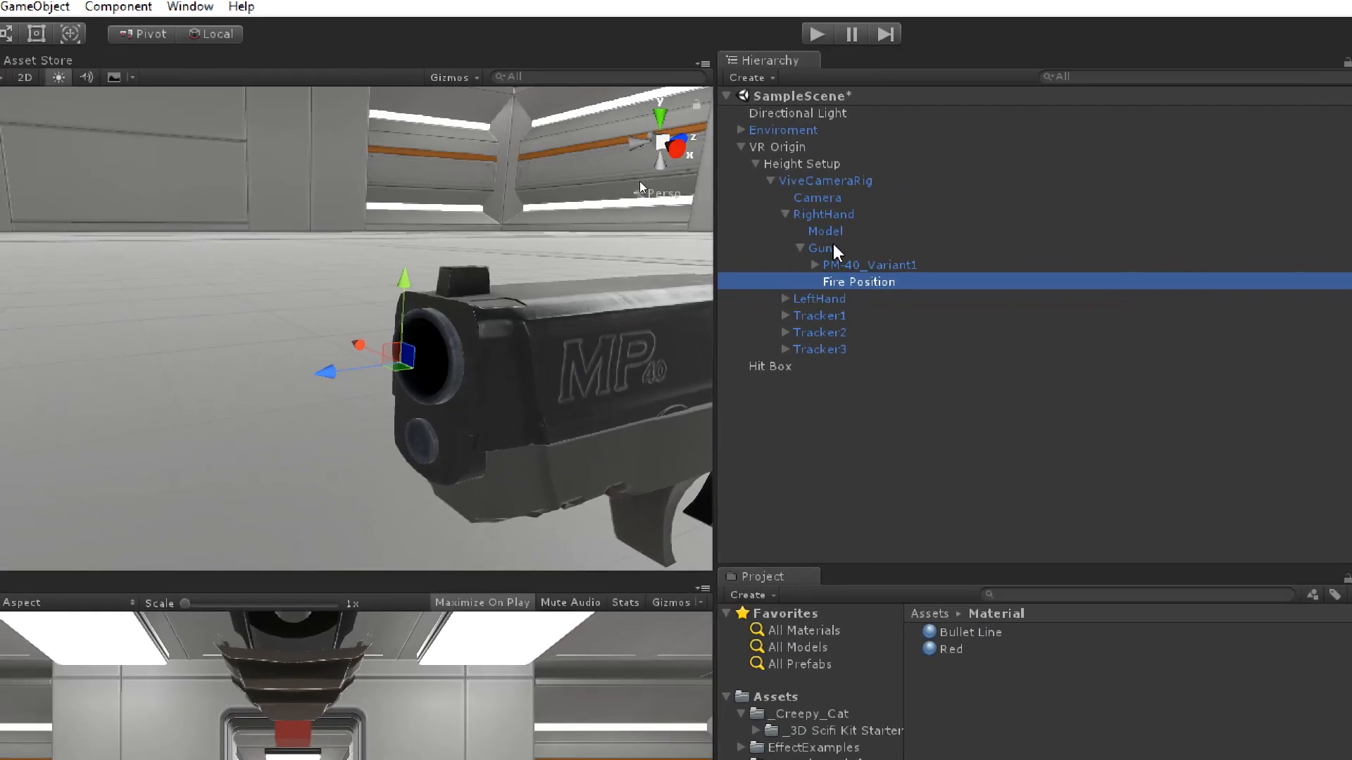
pyautogui.click(833, 245)
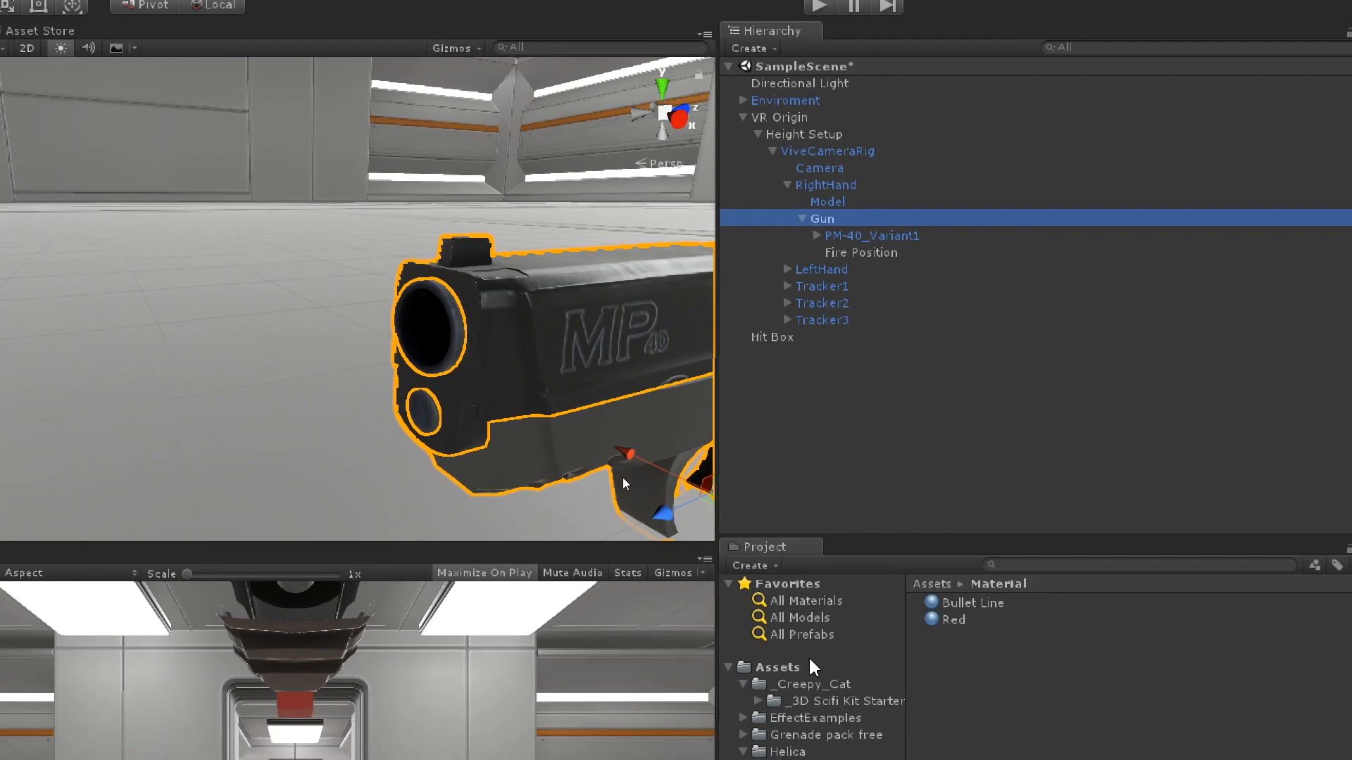
# Add the MuzzleFlashEffect prefab from EffectExamples > WeaponEffects > Prefabs as a child of Gun
pyautogui.click(813, 667)
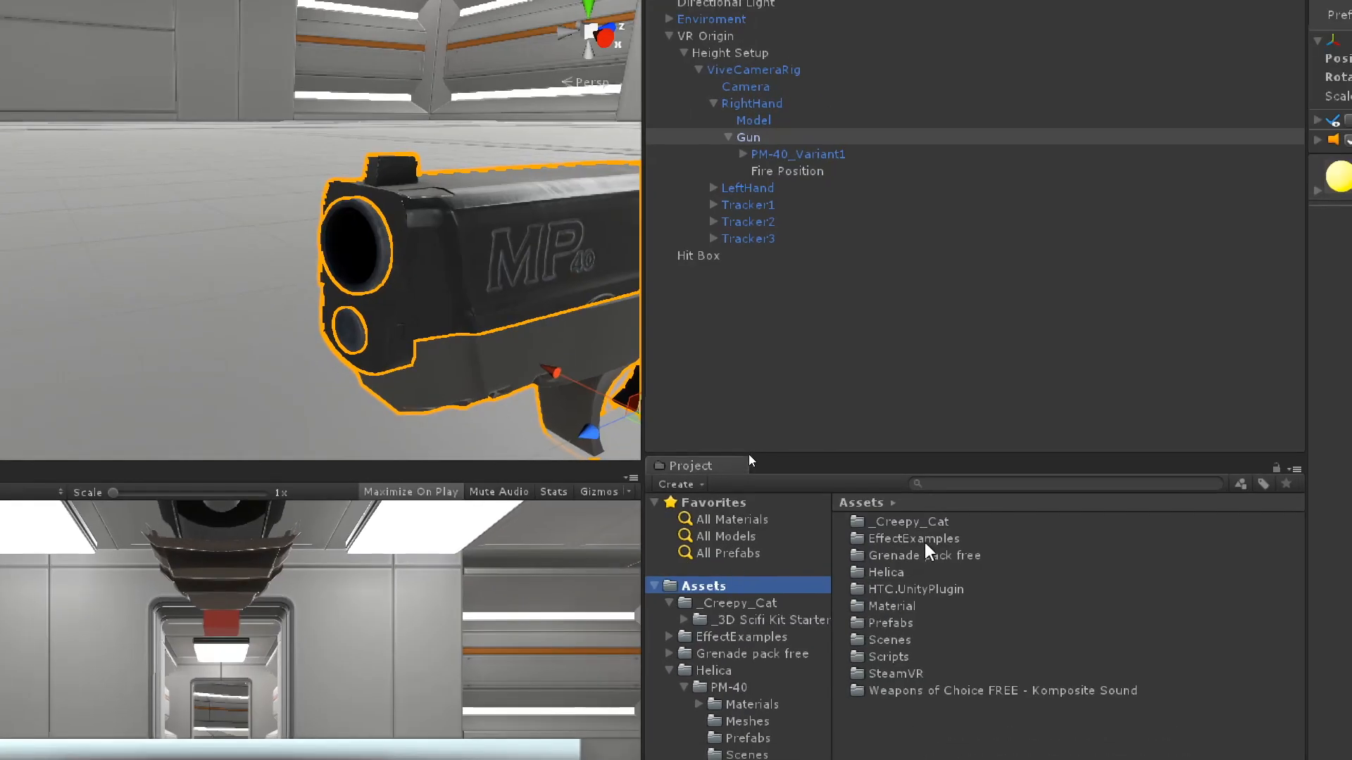
pyautogui.doubleClick(915, 540)
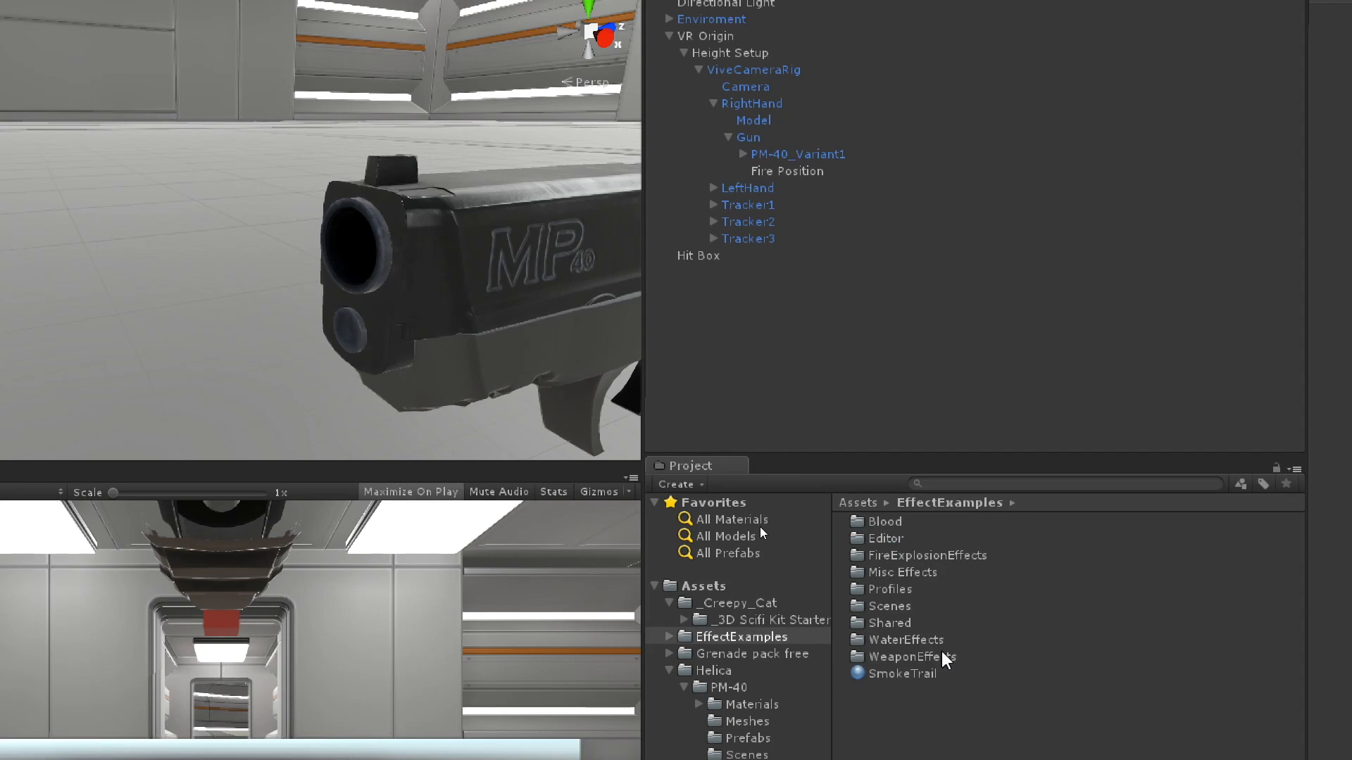
pyautogui.doubleClick(908, 657)
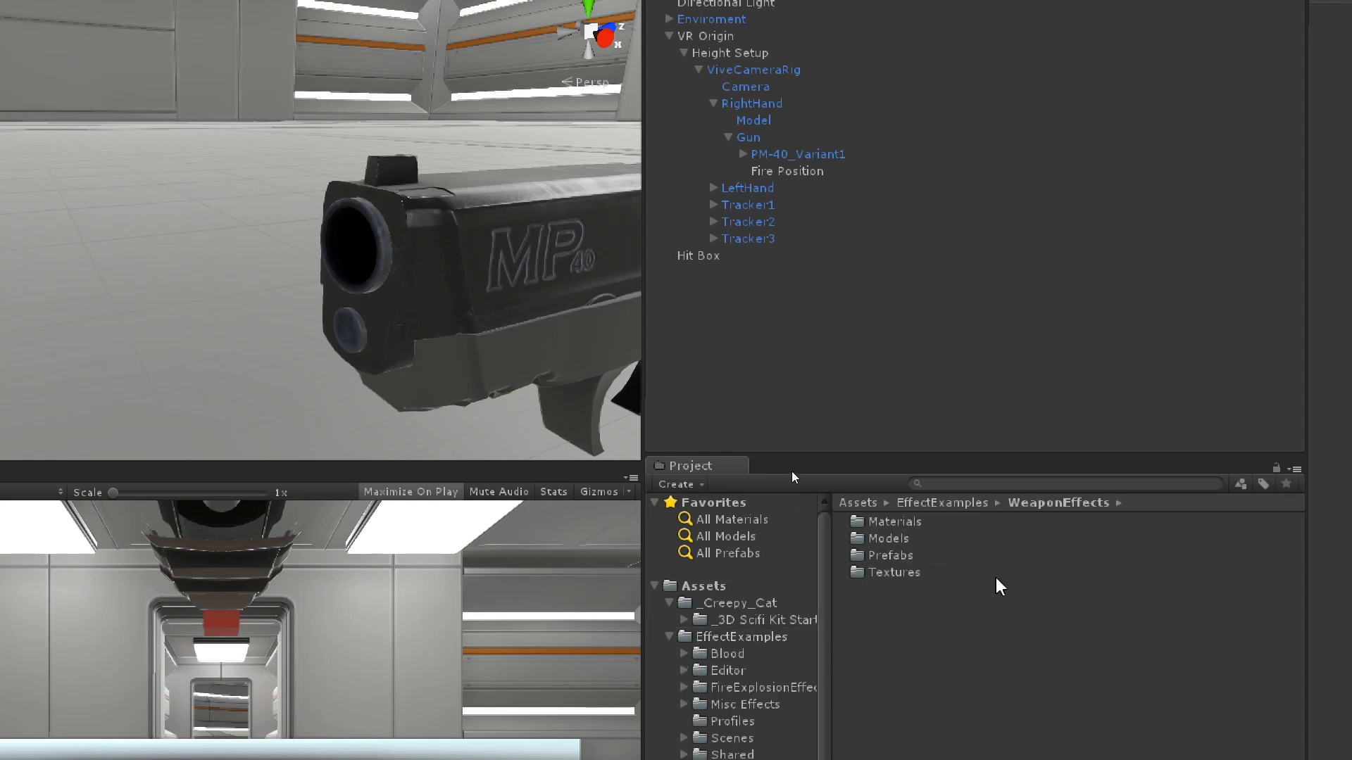
pyautogui.doubleClick(913, 561)
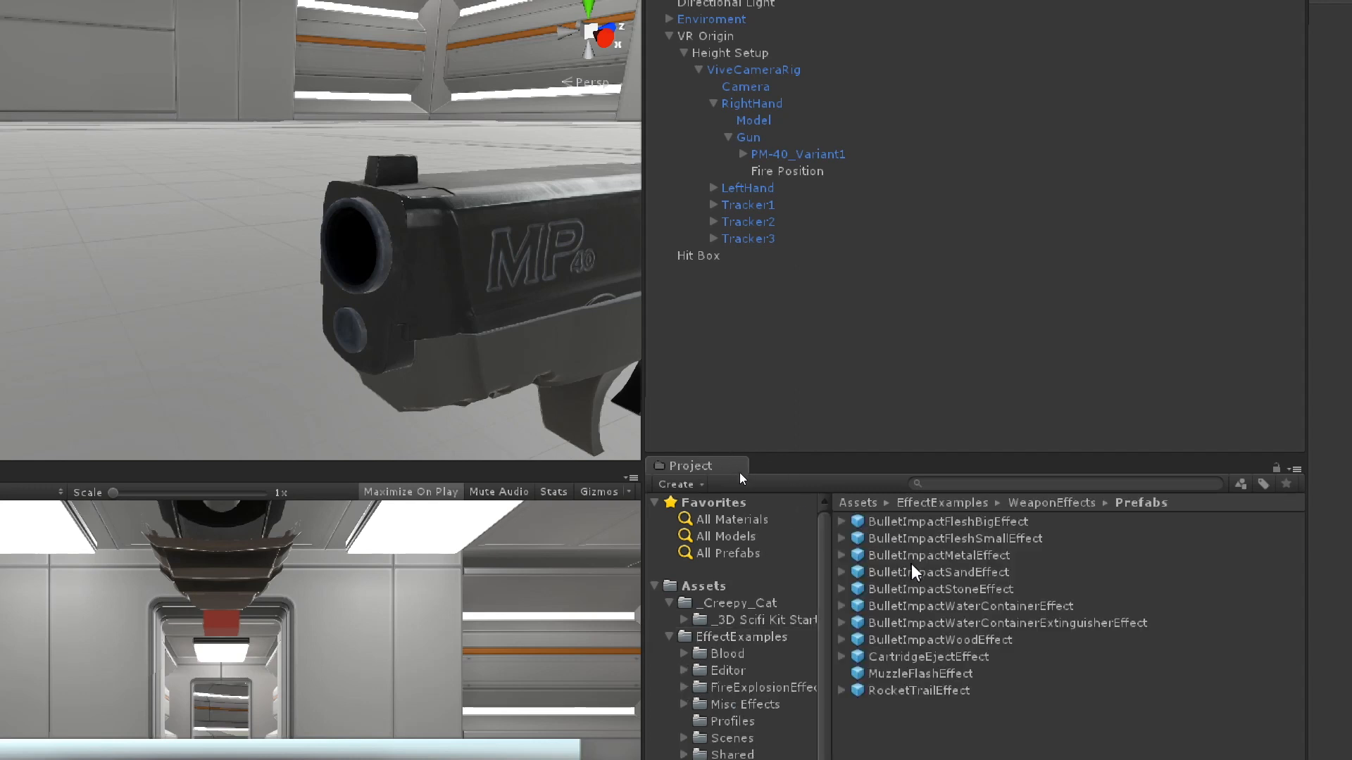
pyautogui.click(946, 674)
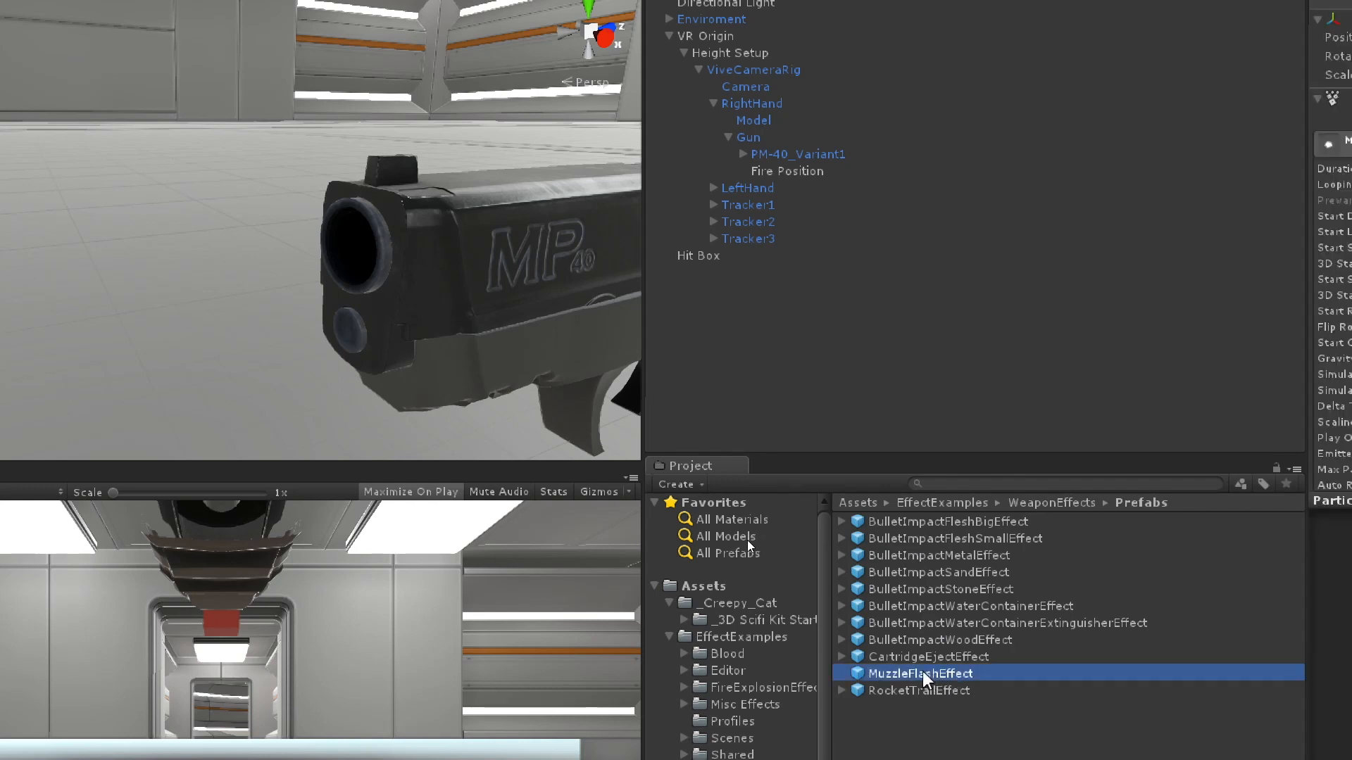
pyautogui.moveTo(924, 677); pyautogui.dragTo(755, 141)
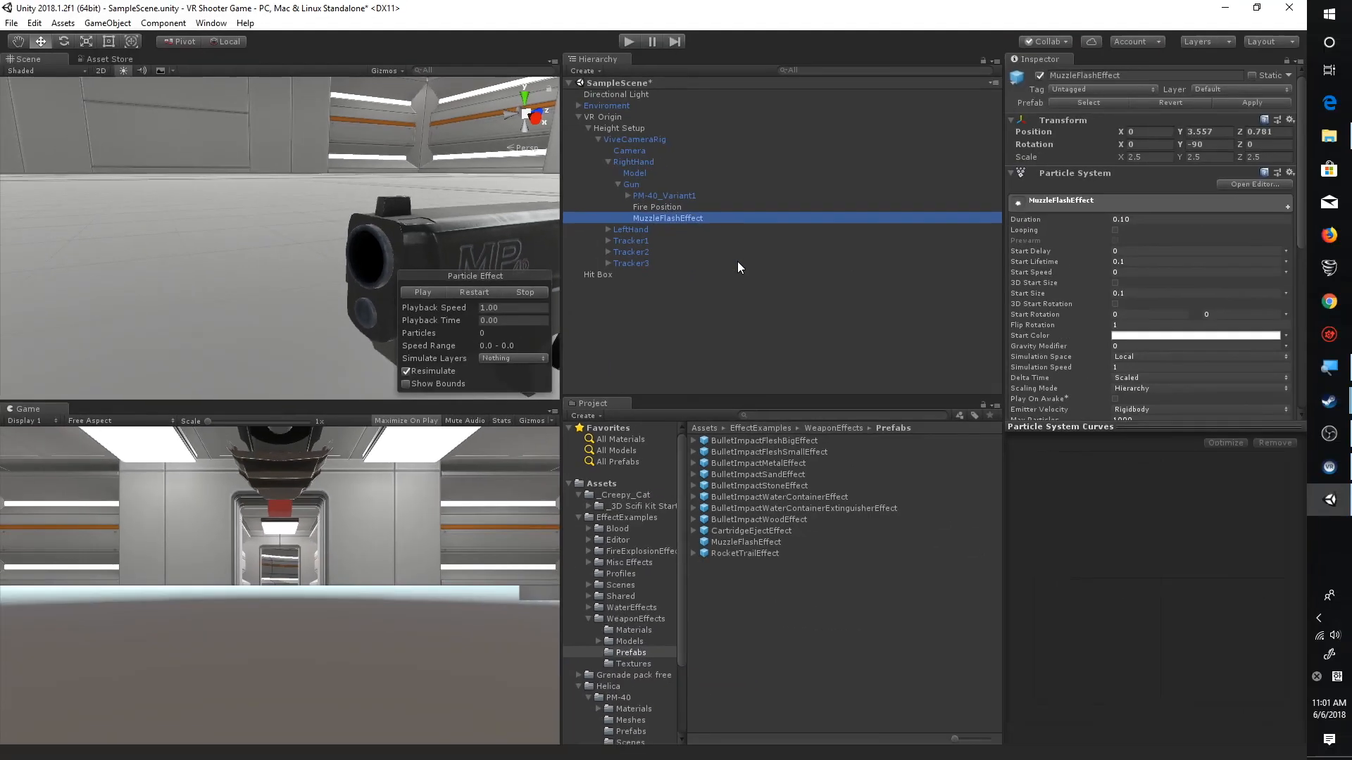
# Set MuzzleFlashEffect's position to Y 0.043 and Z 0.125, and frame the effect in the scene
pyautogui.doubleClick(668, 215)
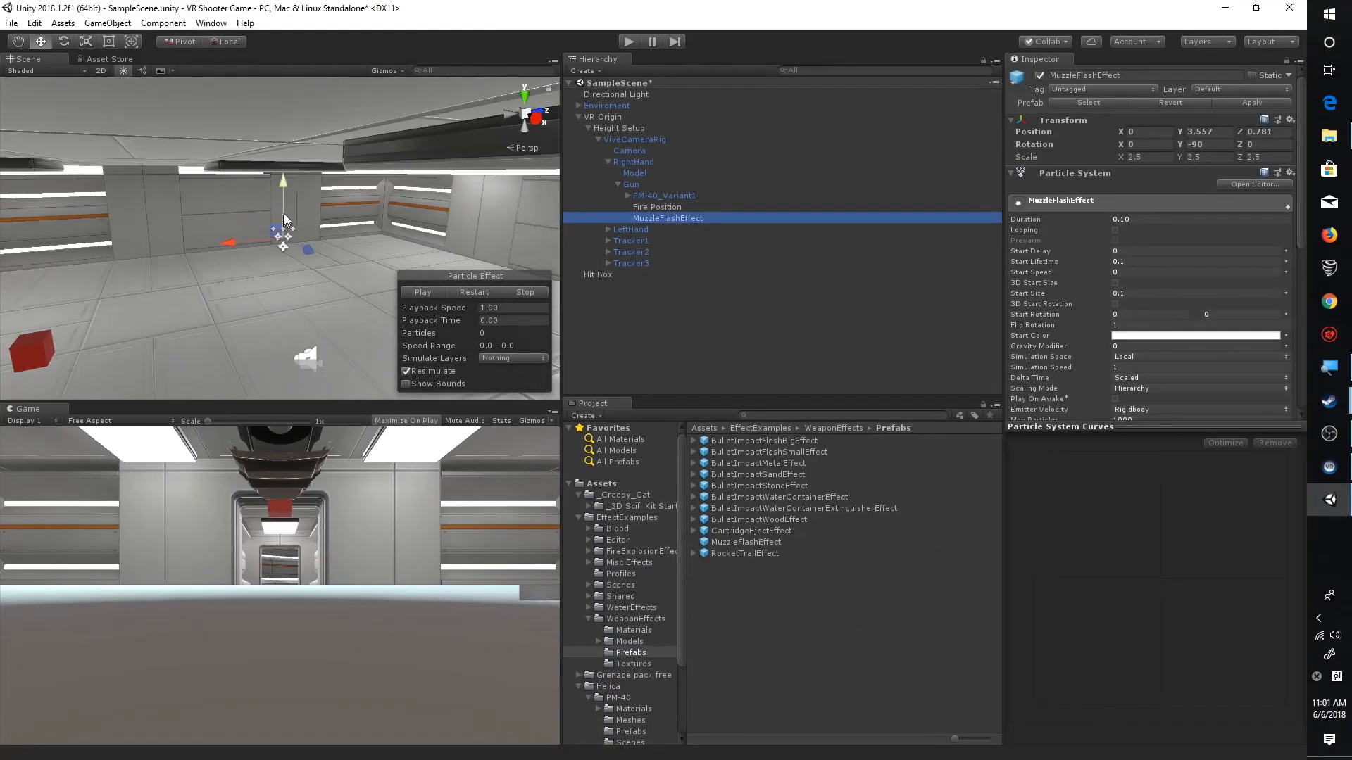
pyautogui.moveTo(283, 215); pyautogui.dragTo(282, 308)
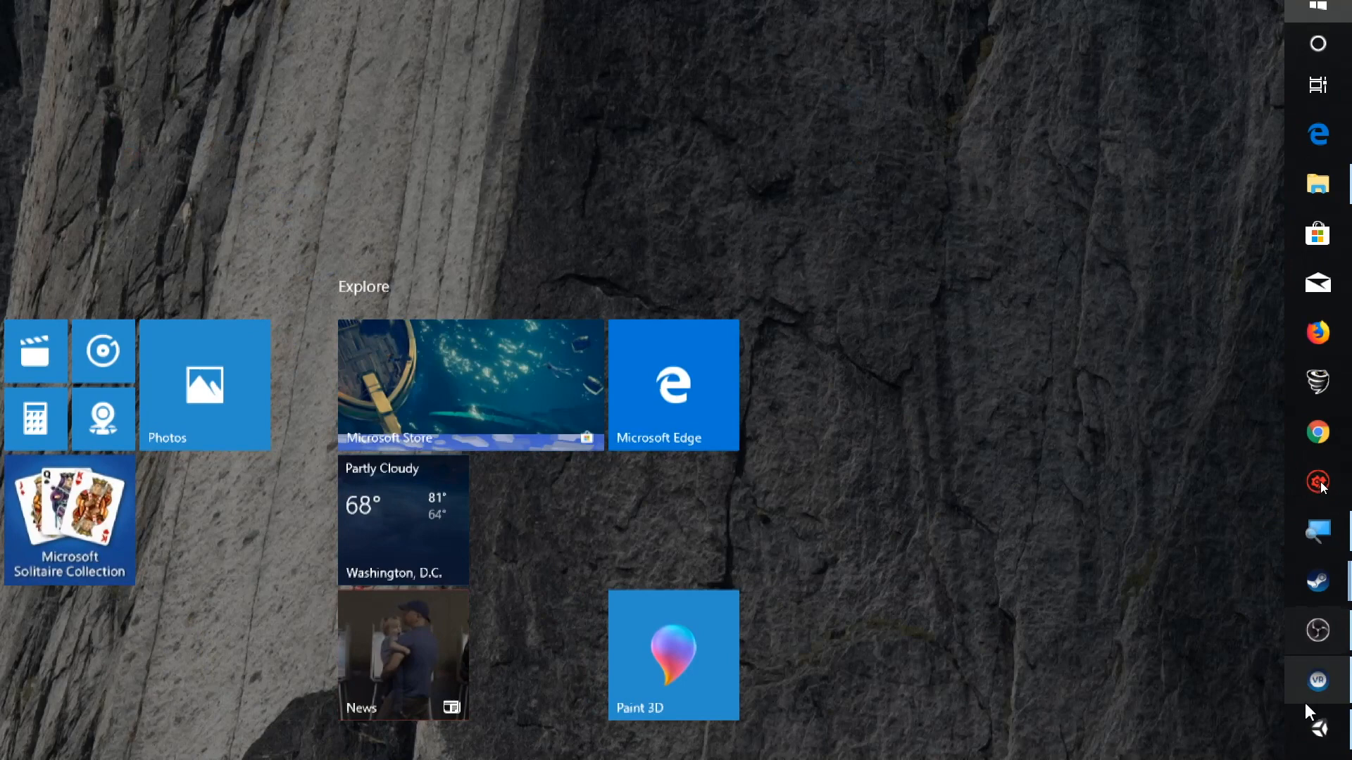
pyautogui.click(1318, 726)
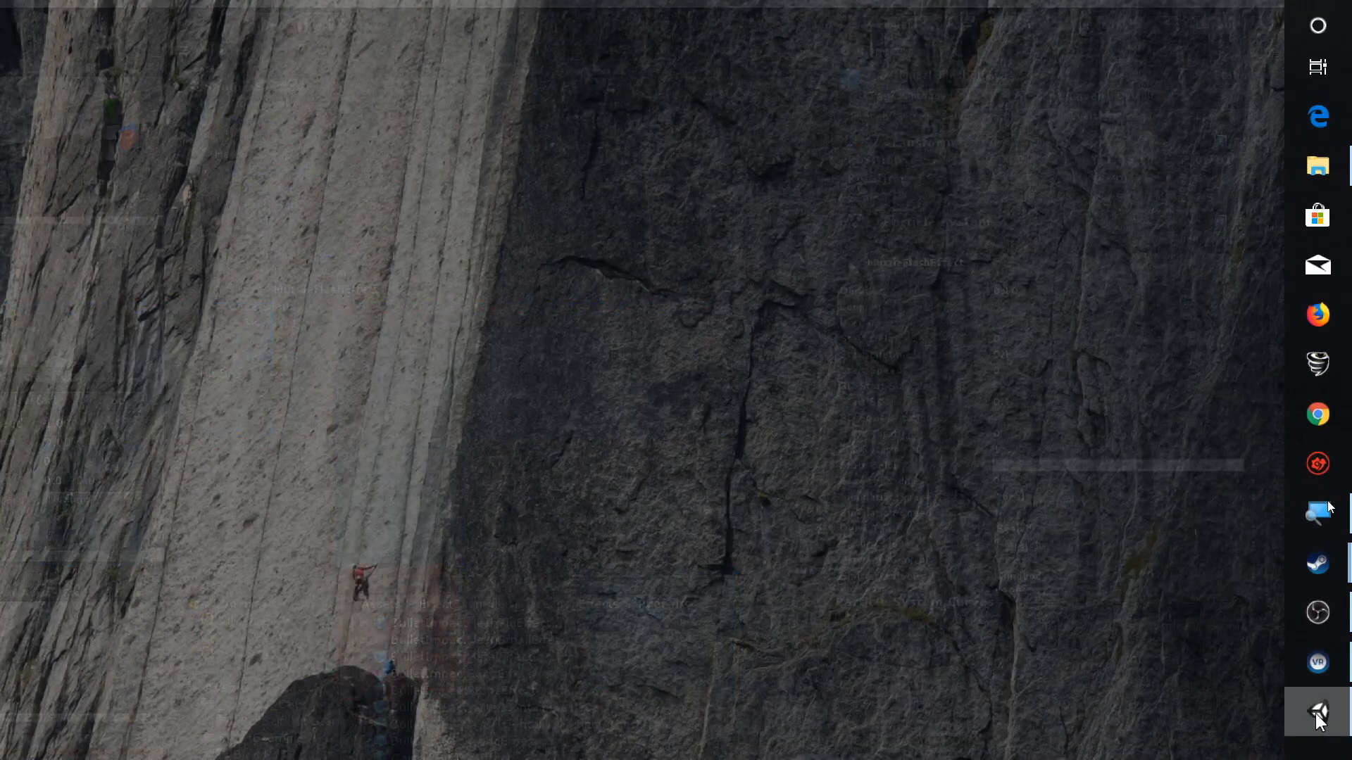
pyautogui.click(1049, 160)
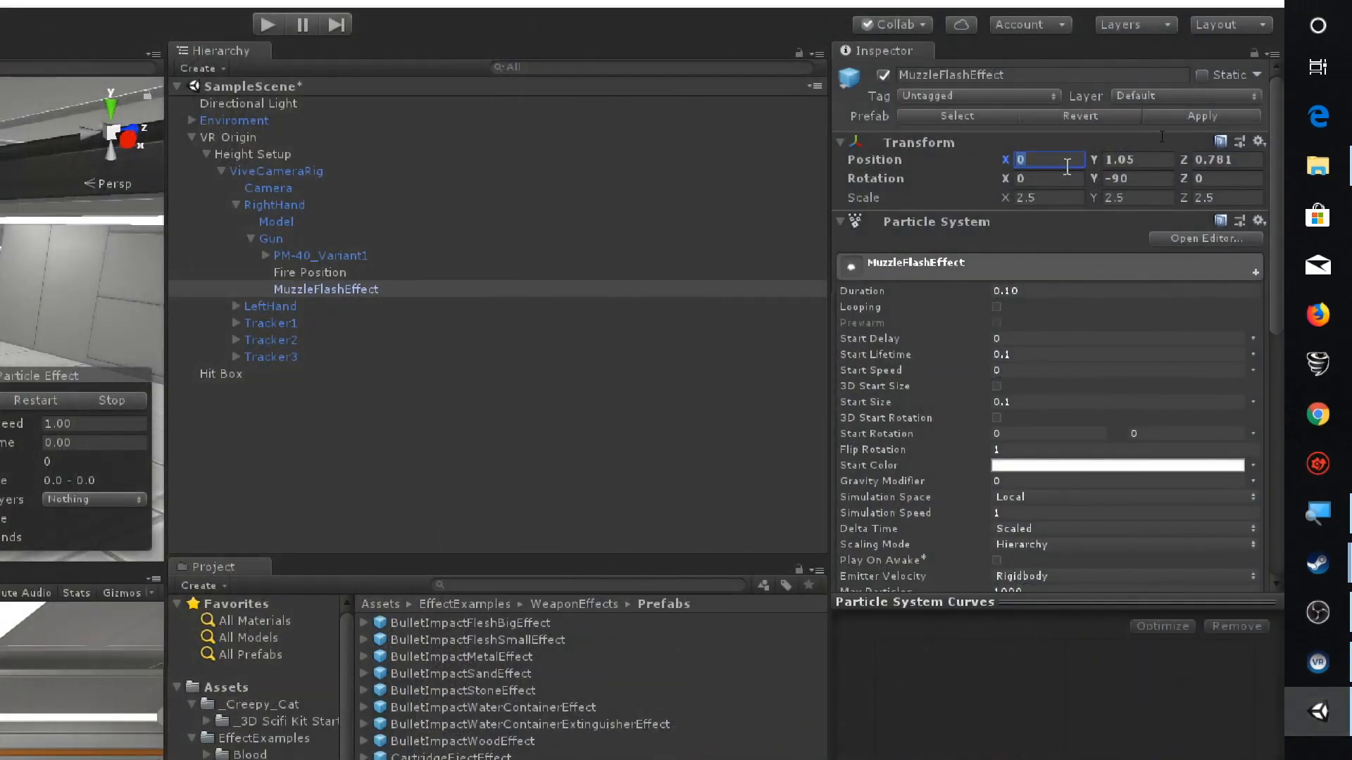
pyautogui.press('Tab')
pyautogui.write('00')
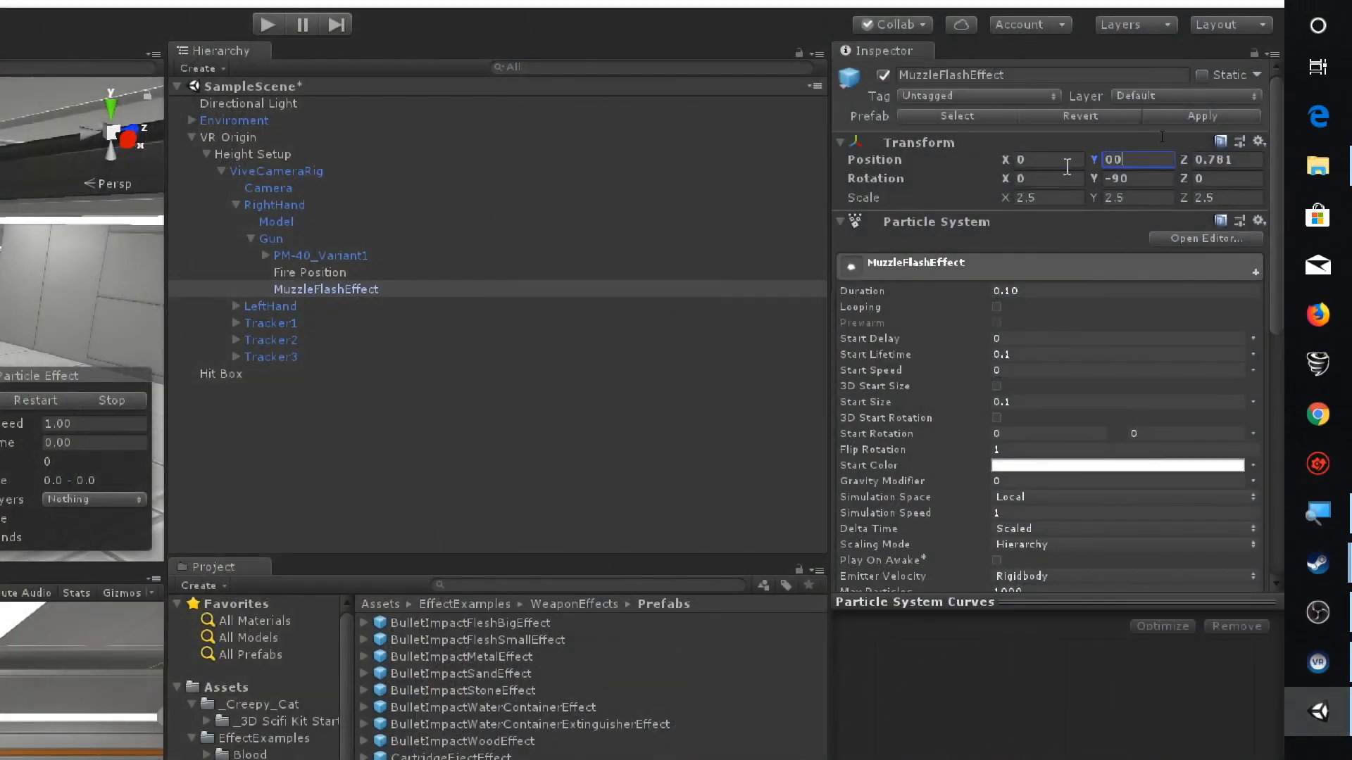
pyautogui.press('BackSpace')
pyautogui.write('.043')
pyautogui.press('Tab')
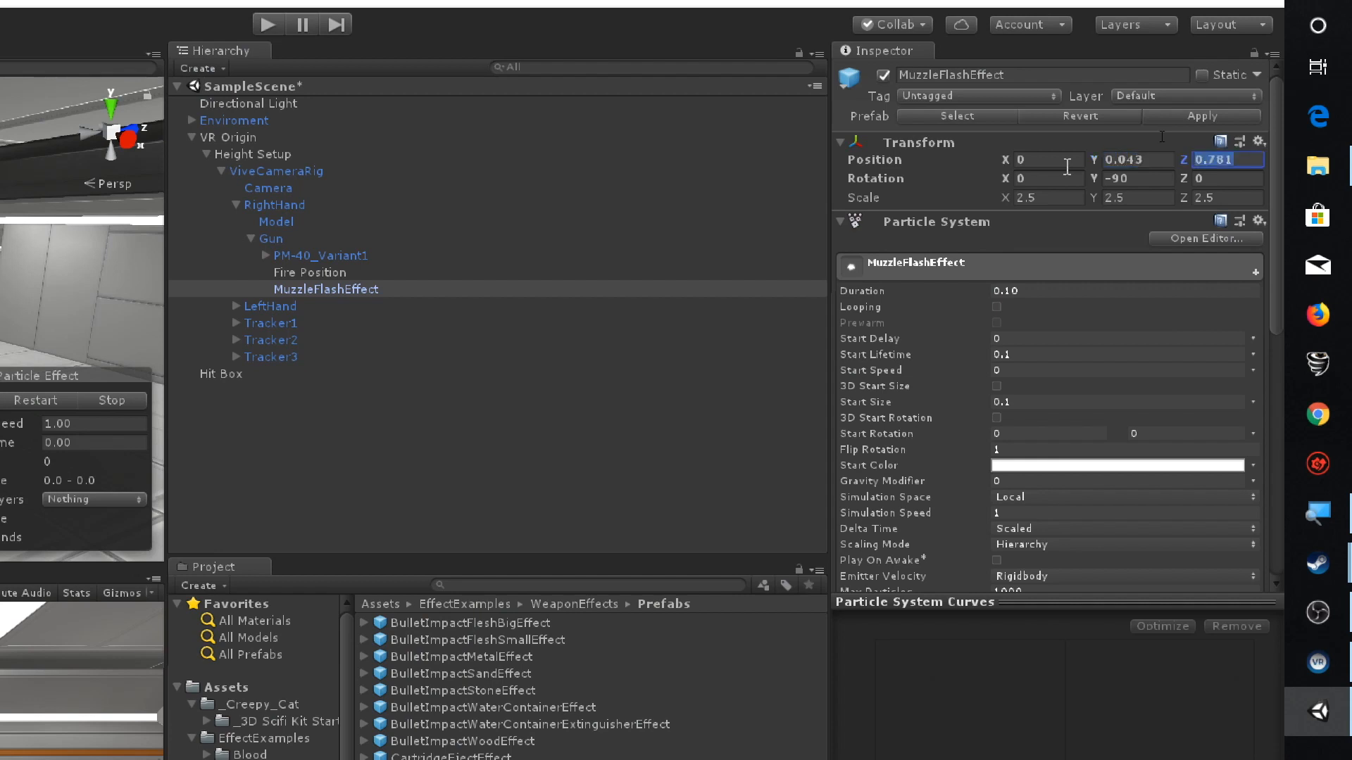
pyautogui.write('0.125')
pyautogui.press('Tab')
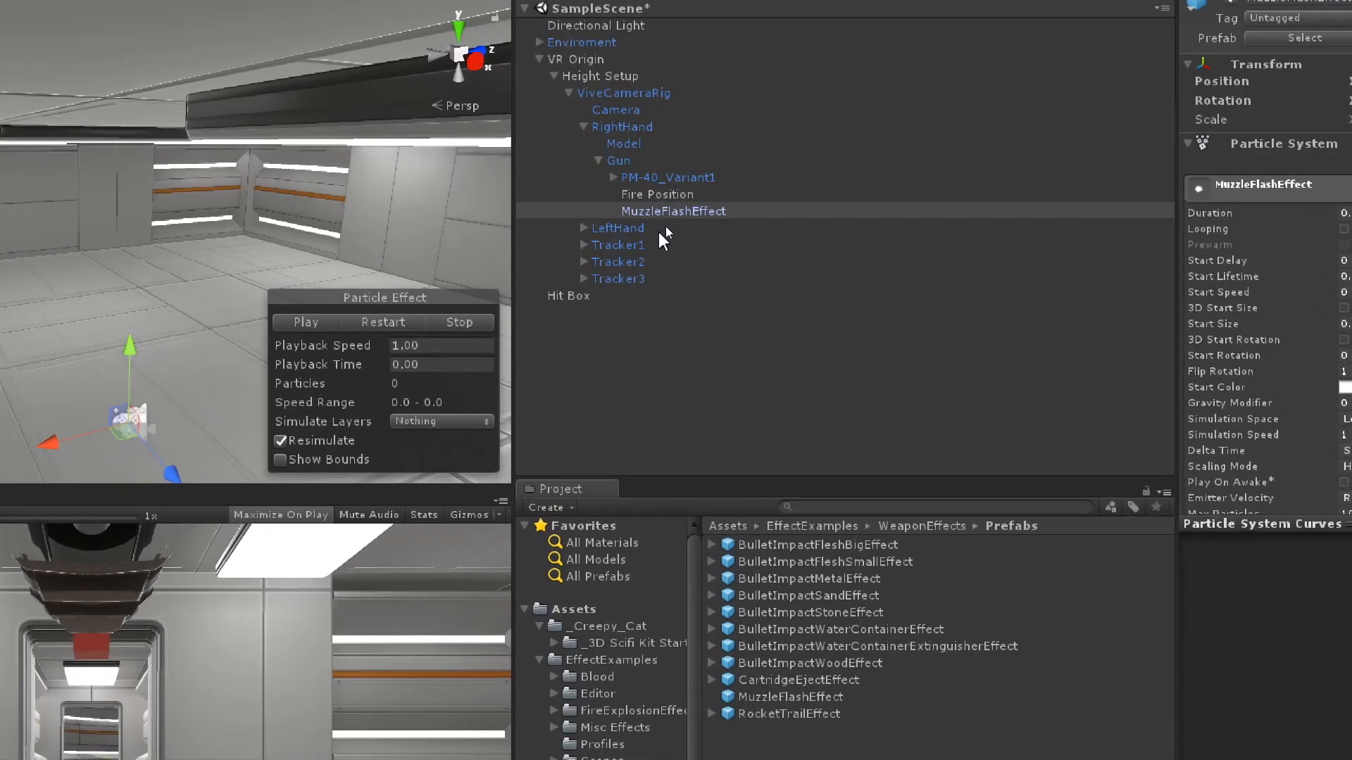
pyautogui.doubleClick(703, 209)
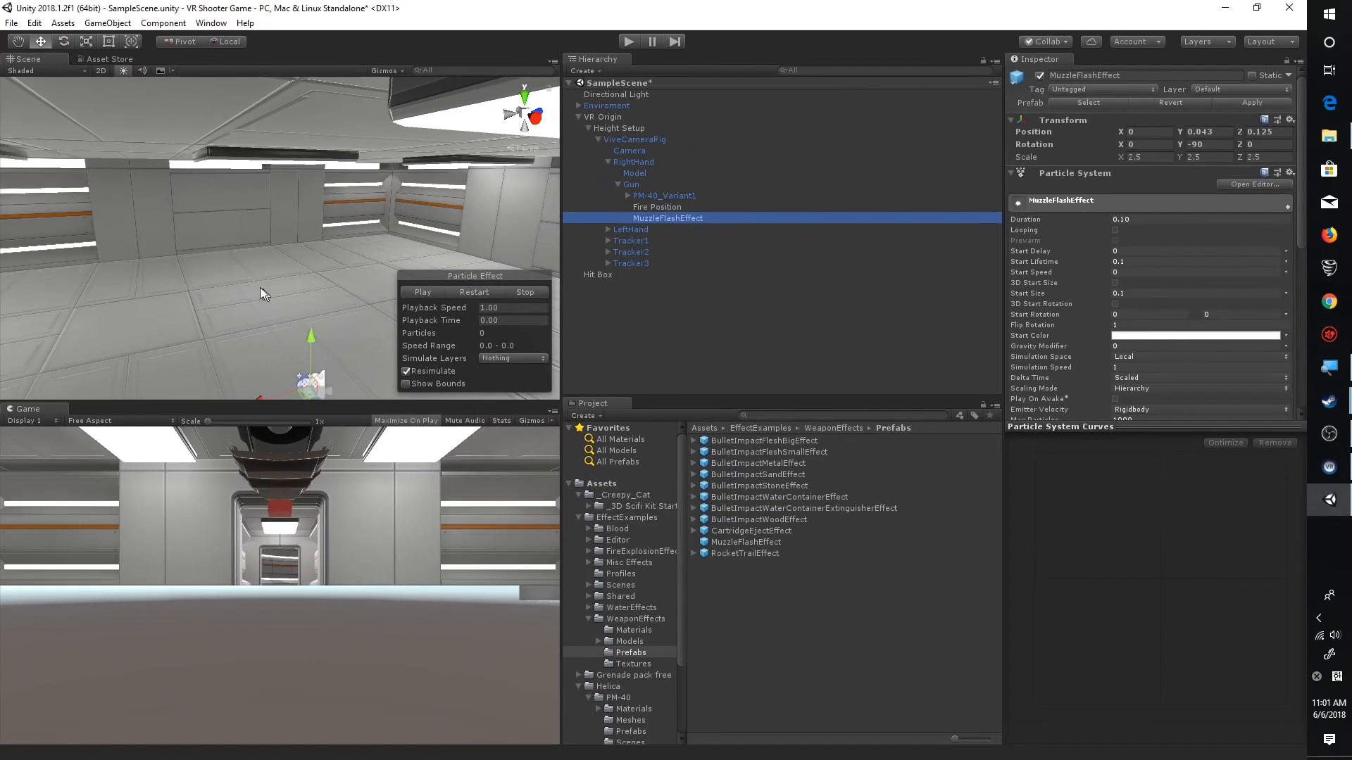
pyautogui.moveTo(61, 317); pyautogui.dragTo(75, 126, button='middle')
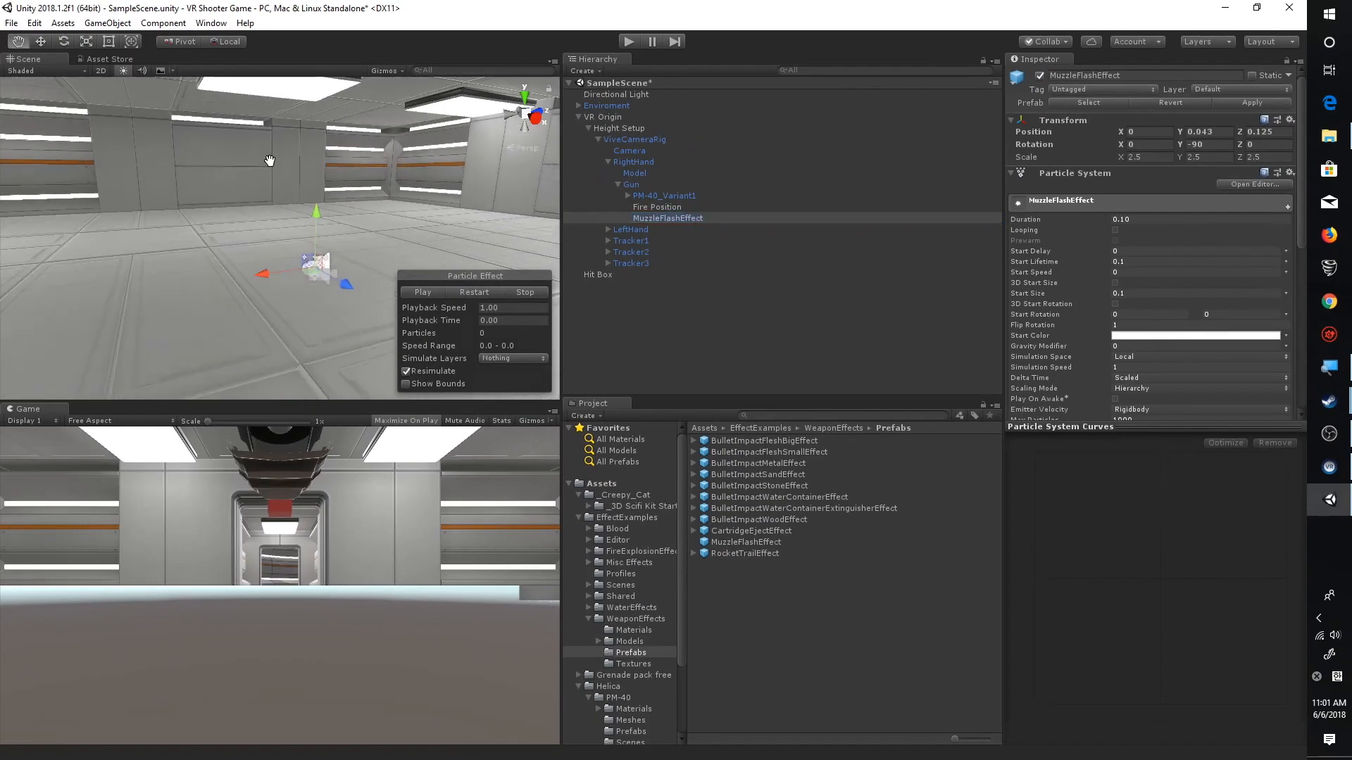
# Preview MuzzleFlashEffect at the gun's barrel by replaying its particle effect several times
pyautogui.scroll(2, 113, 245)
pyautogui.scroll(5, 290, 273)
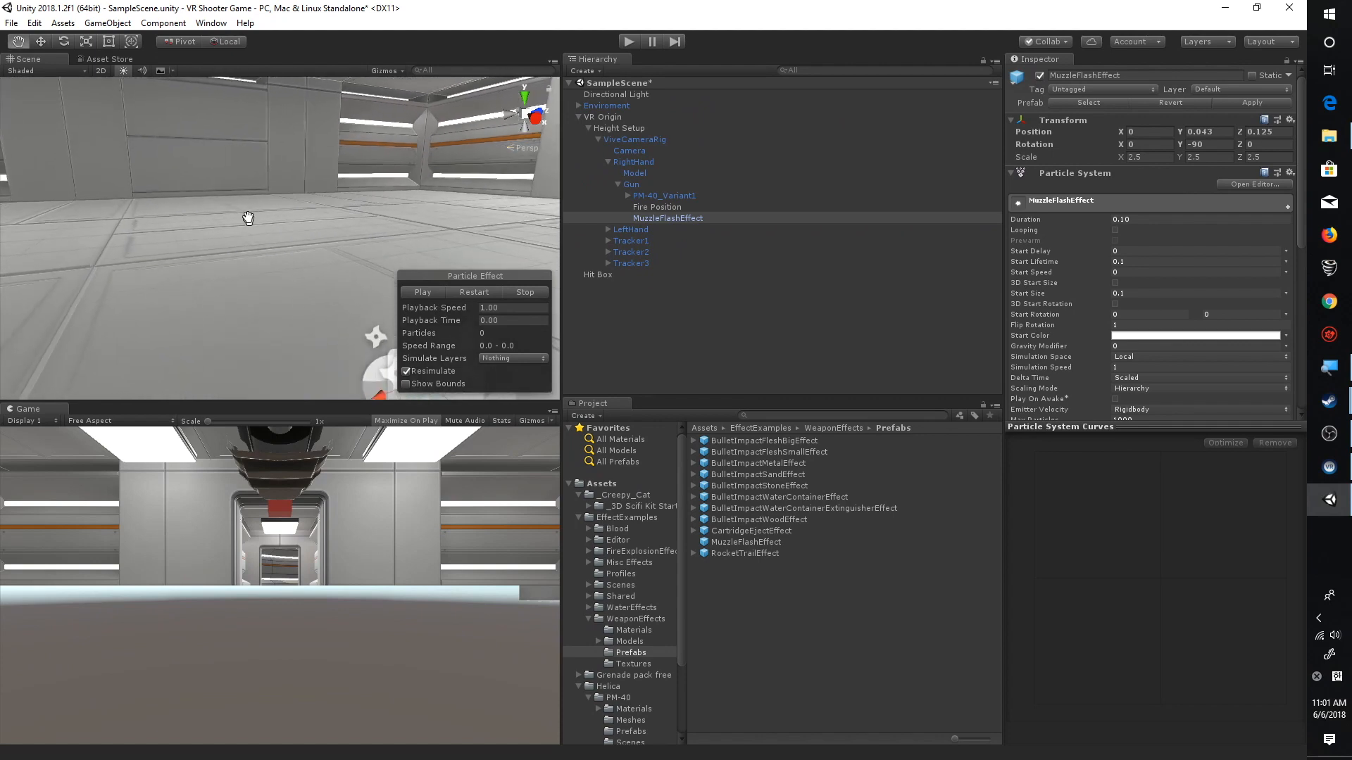
pyautogui.scroll(-5, 362, 310)
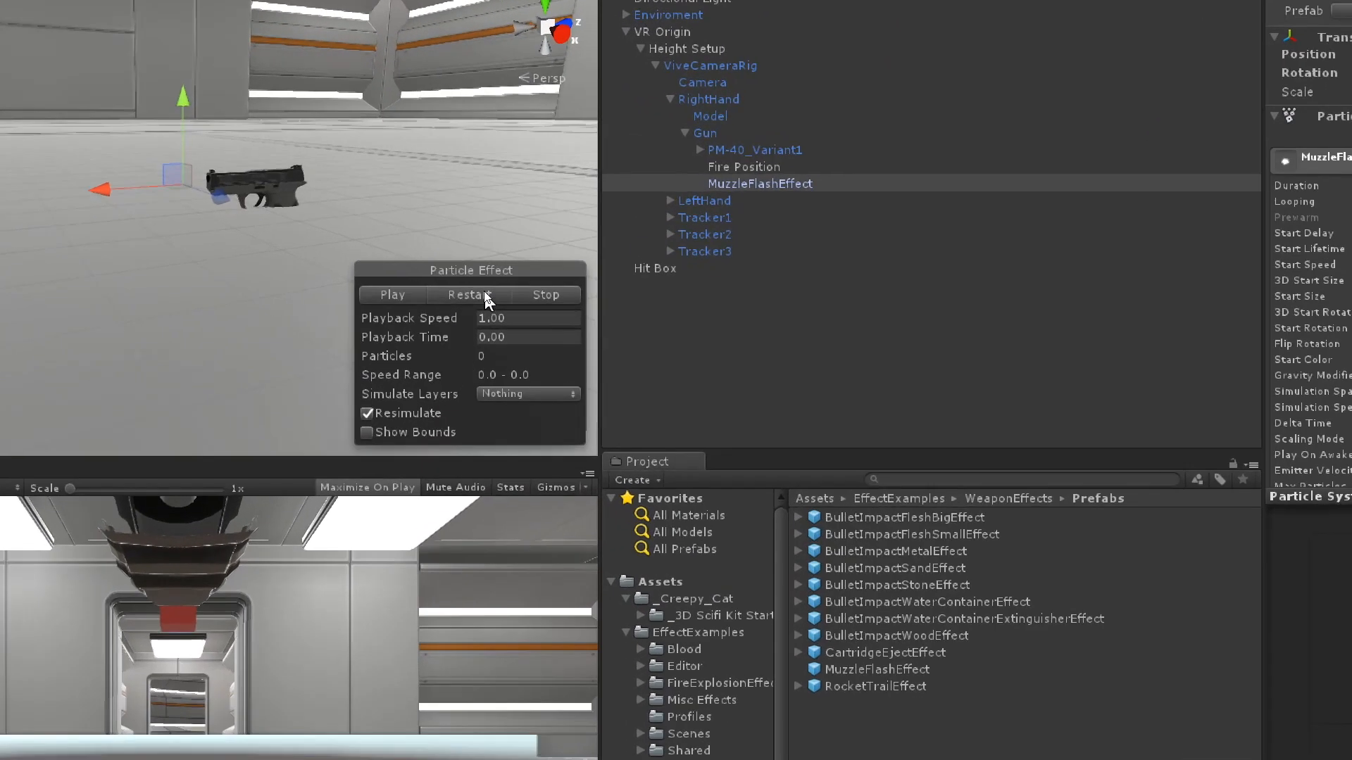
pyautogui.click(484, 290)
pyautogui.click(484, 290)
pyautogui.click(485, 295)
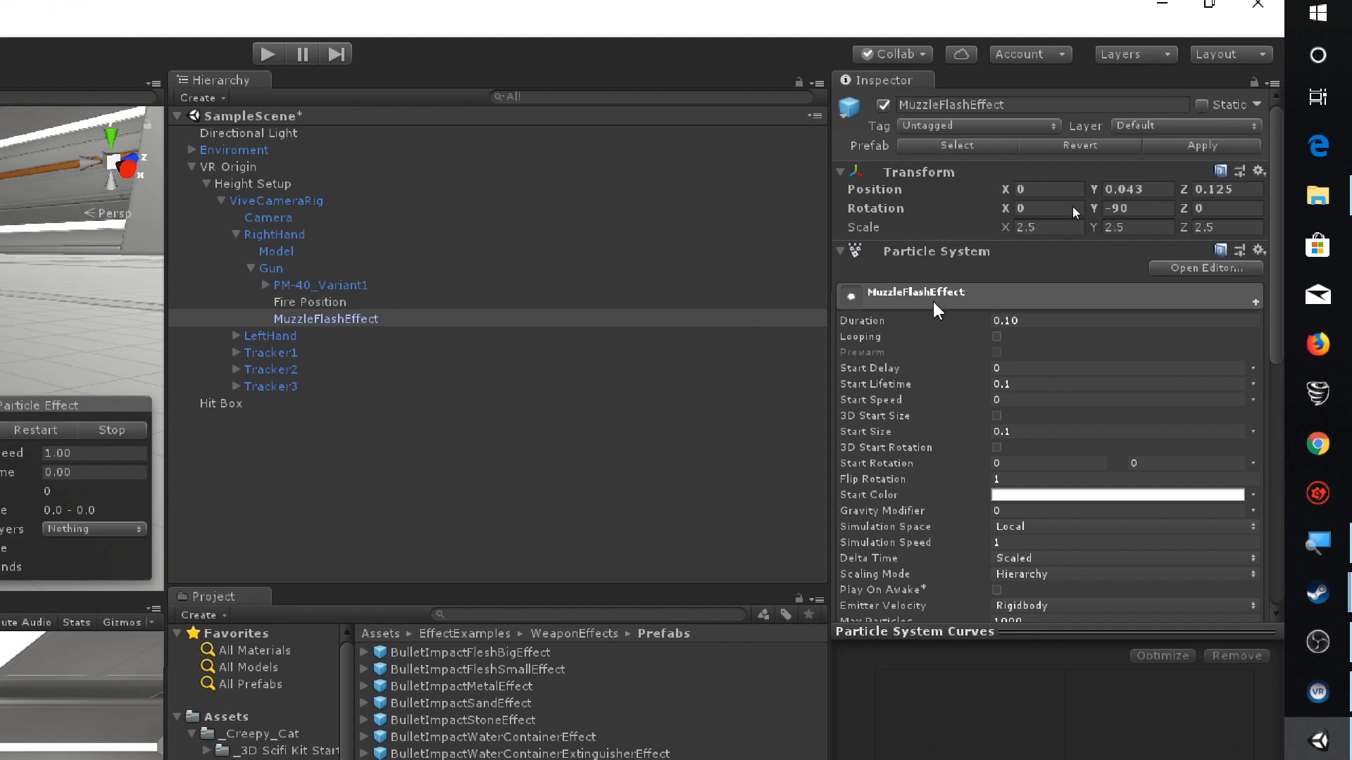
# Review MuzzleFlashEffect's Particle System settings and replay the effect in the scene
pyautogui.scroll(-3, 899, 384)
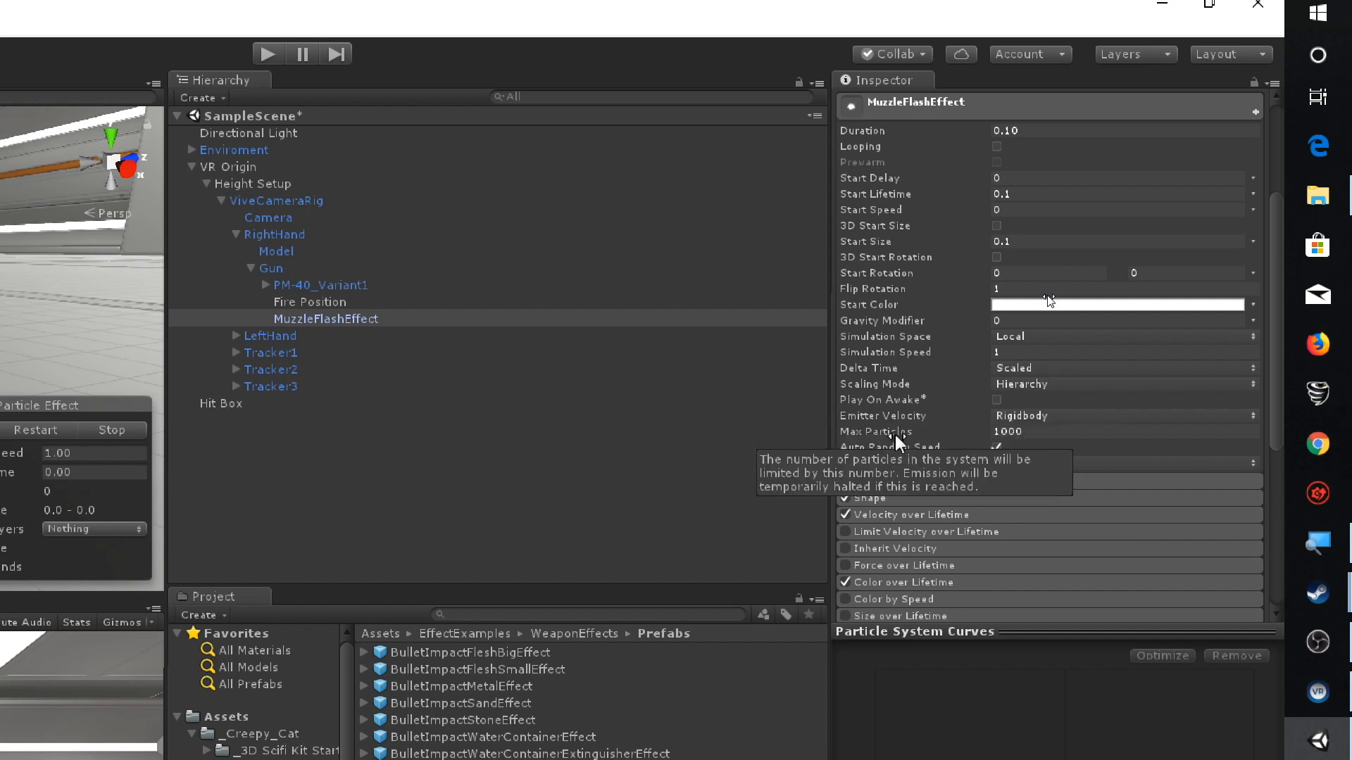
pyautogui.scroll(5, 944, 331)
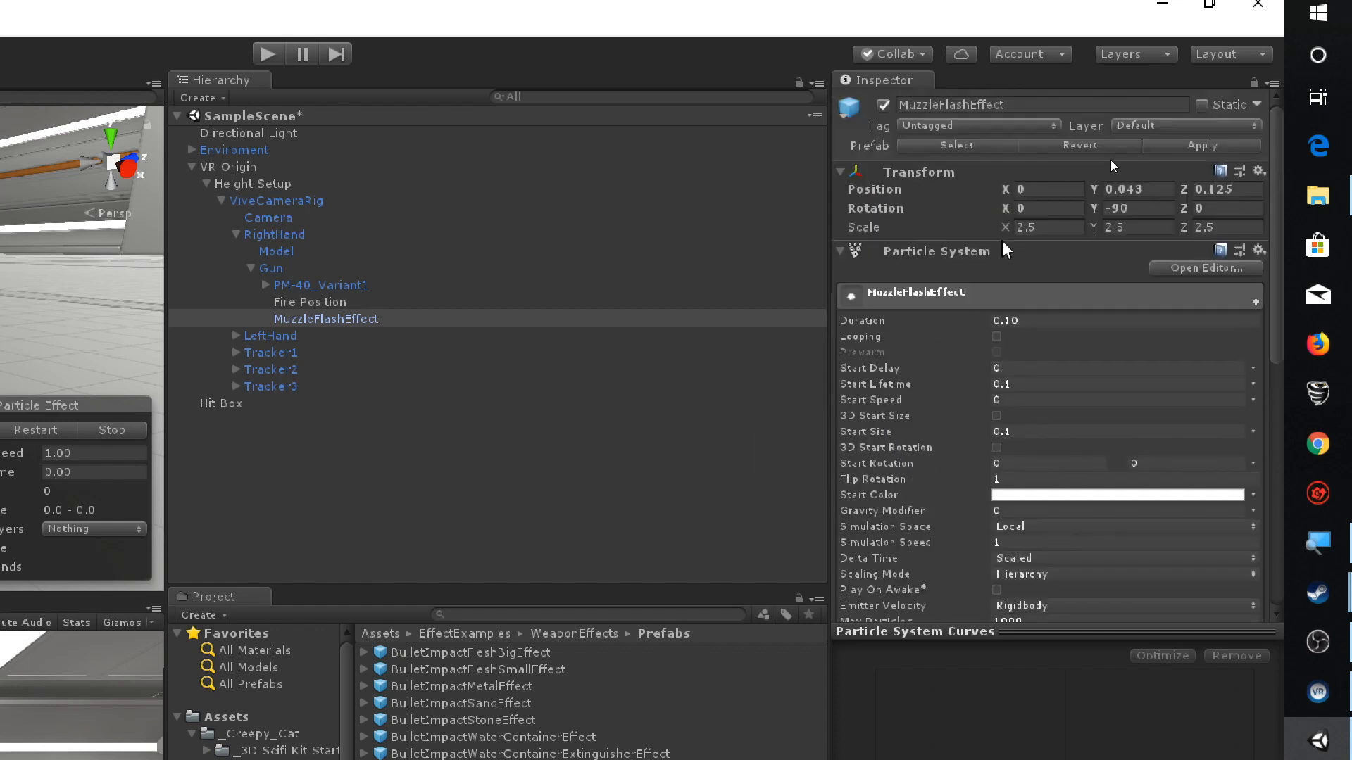
pyautogui.click(915, 251)
pyautogui.click(951, 255)
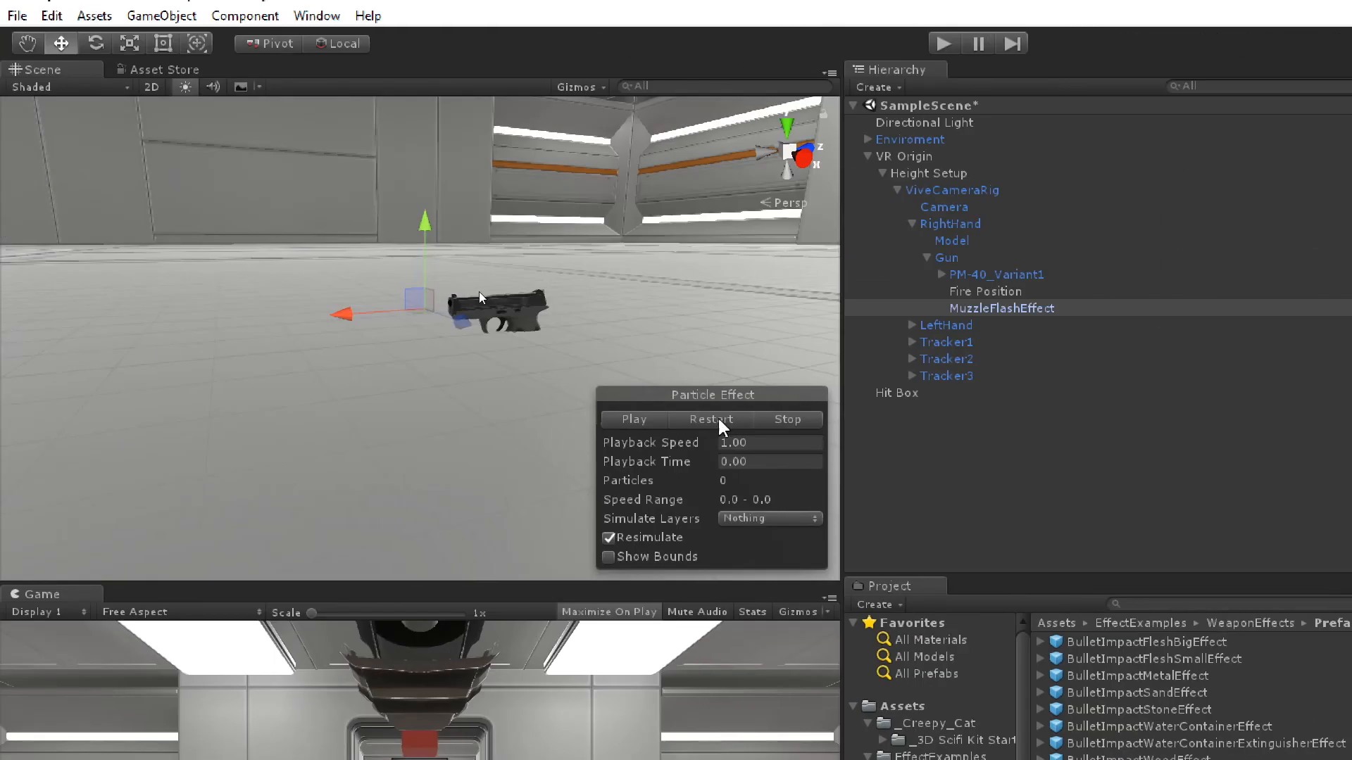
pyautogui.click(44, 431)
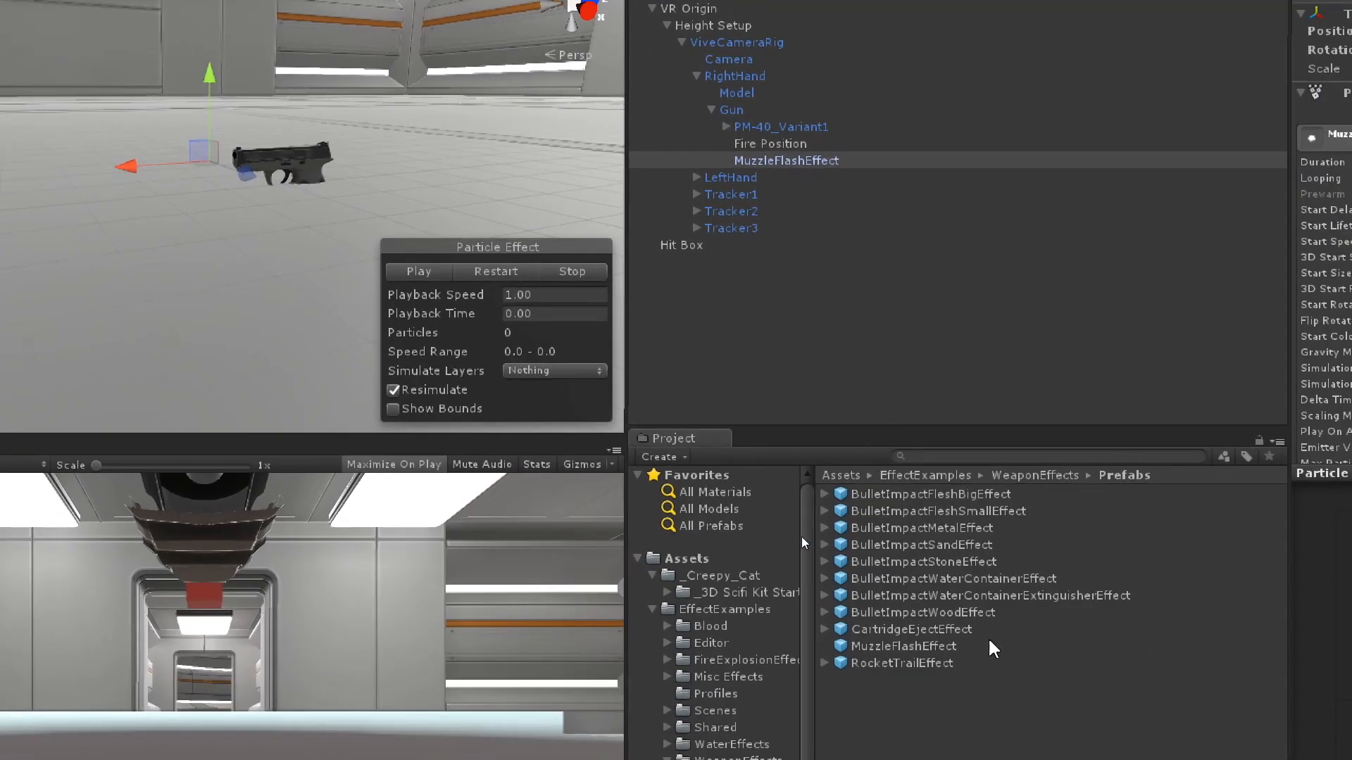
# Add the CartridgeEjectEffect prefab from WeaponEffects > Prefabs as a child of Gun
pyautogui.click(935, 632)
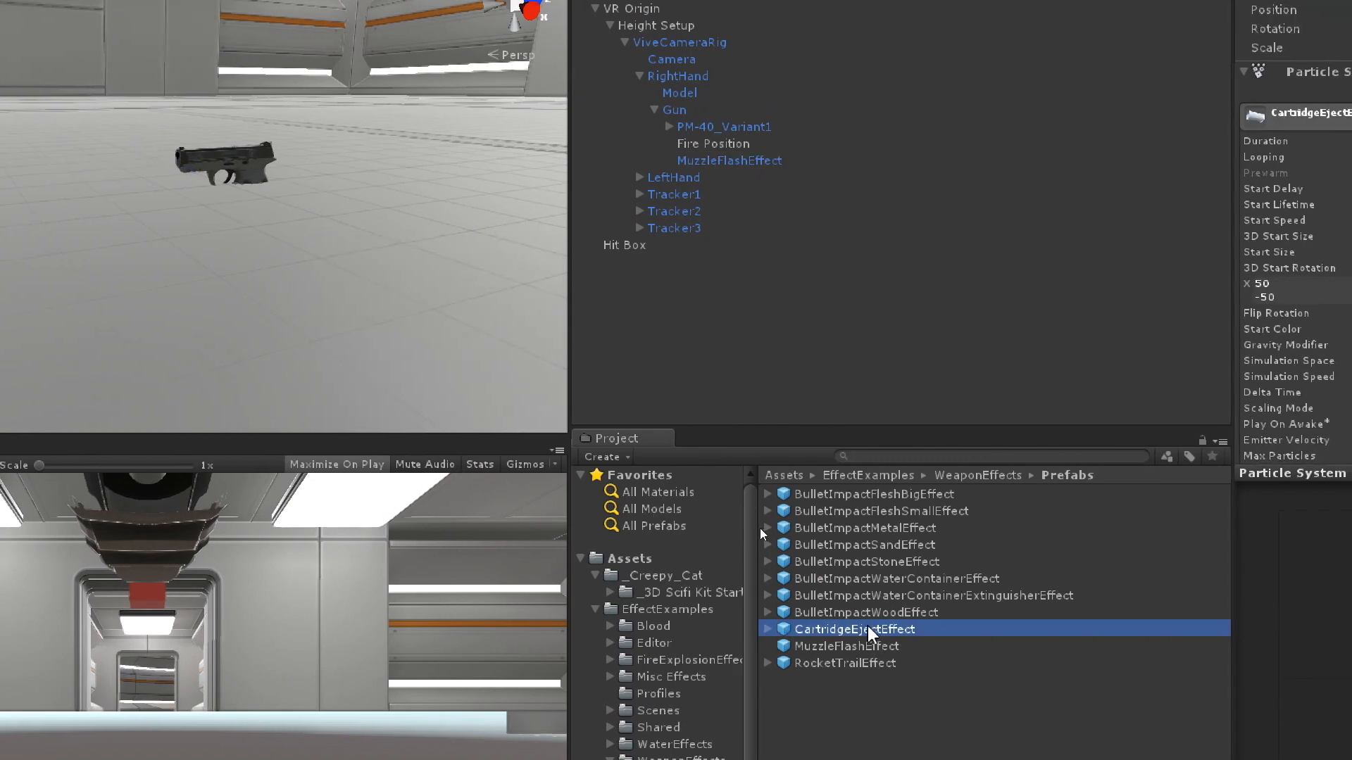
pyautogui.click(830, 644)
pyautogui.click(845, 629)
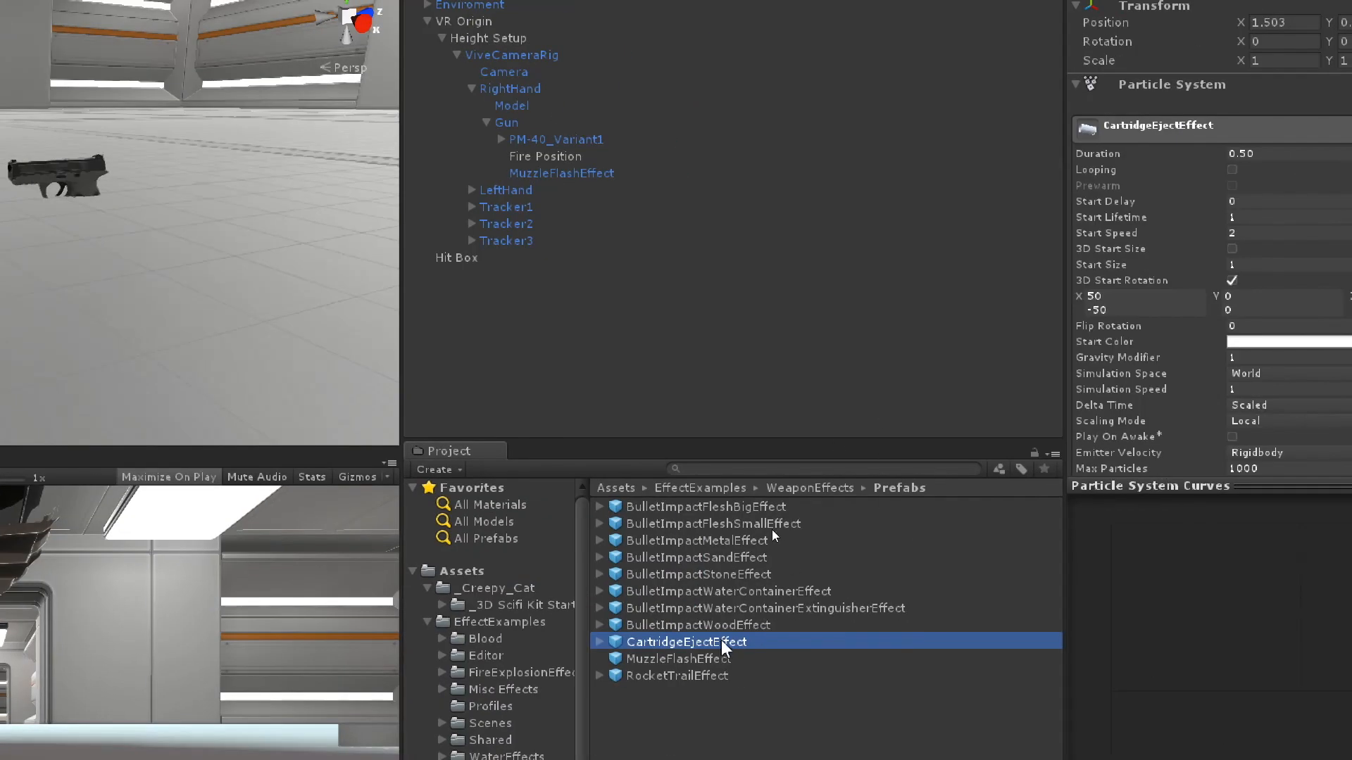
pyautogui.moveTo(725, 644); pyautogui.dragTo(521, 130)
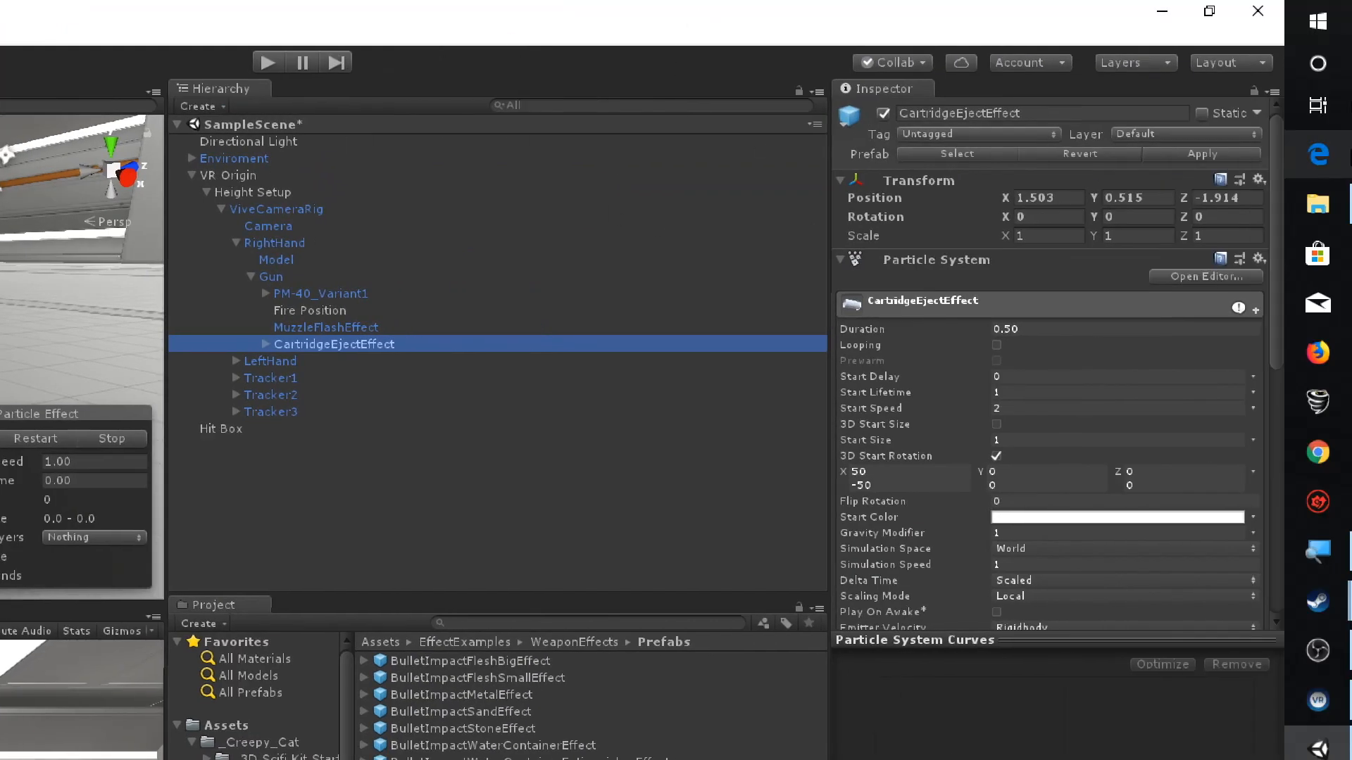
# Set CartridgeEjectEffect's position to X 0, Y 0.0456, Z 0 and its Y rotation to 90
pyautogui.click(1041, 197)
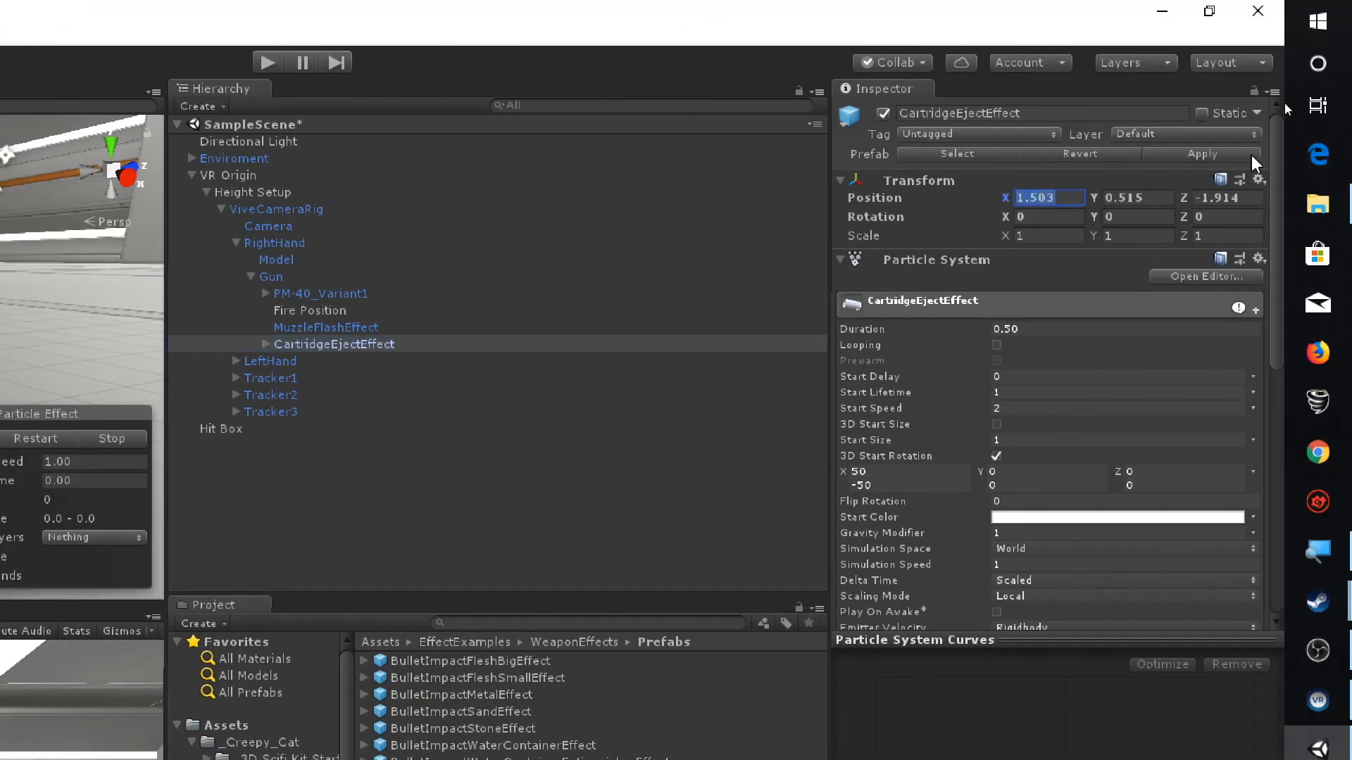
pyautogui.write('0')
pyautogui.press('Tab')
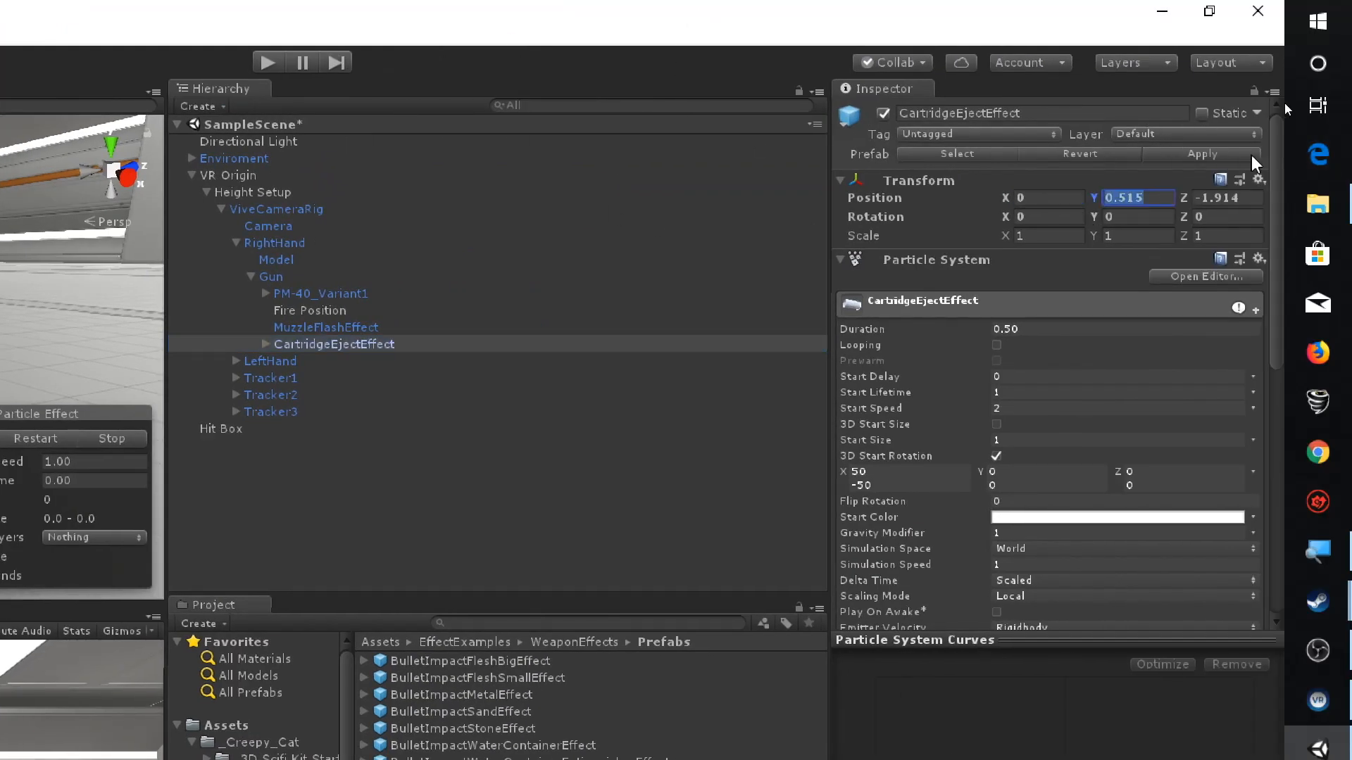
pyautogui.write('0.0456')
pyautogui.press('Tab')
pyautogui.write('0')
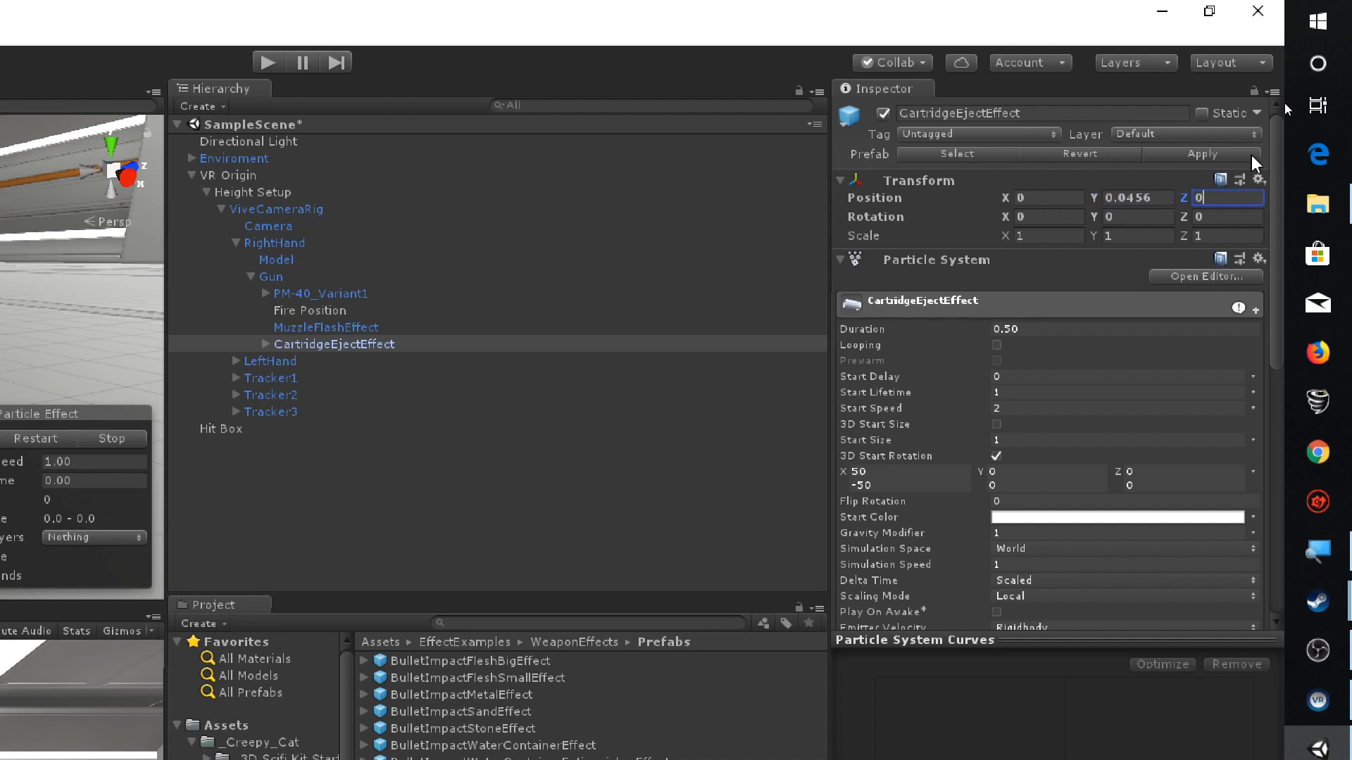
pyautogui.press('Tab')
pyautogui.press('Tab')
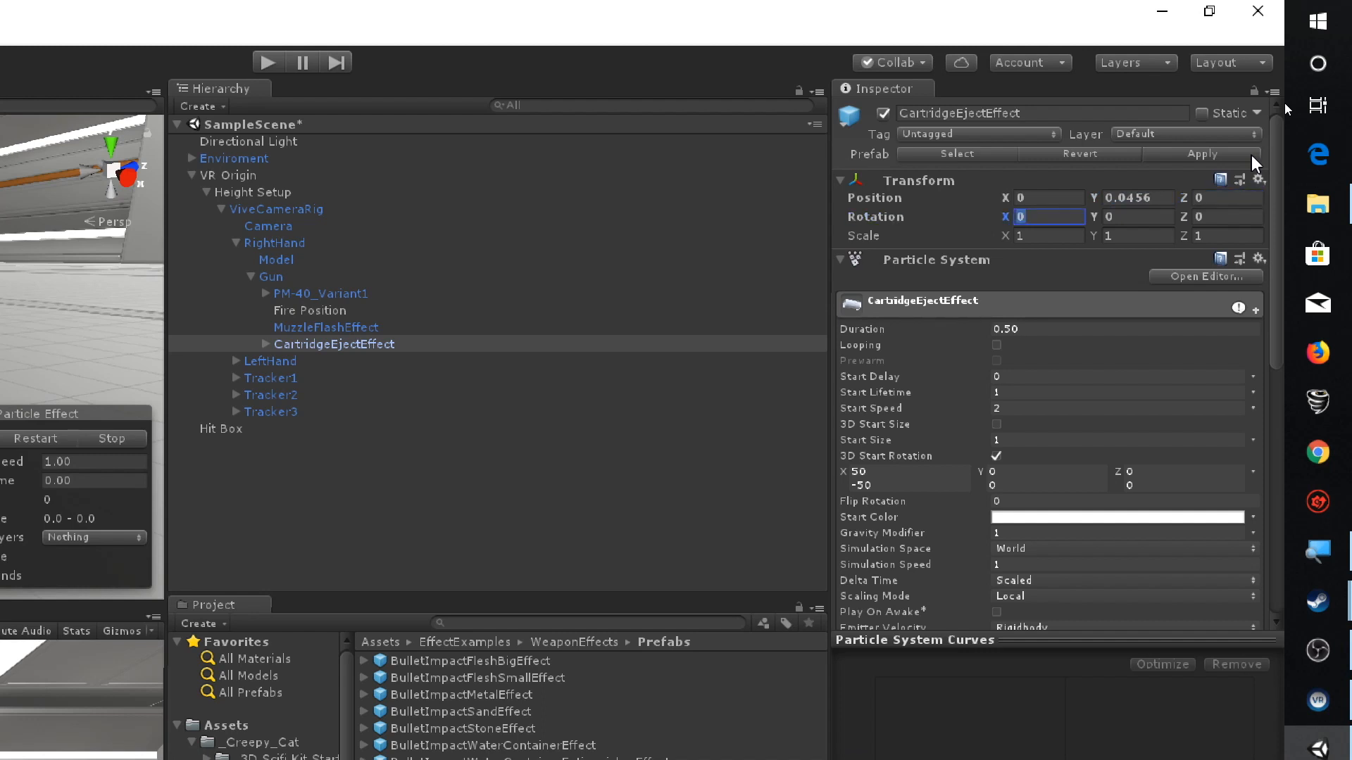
pyautogui.write('90')
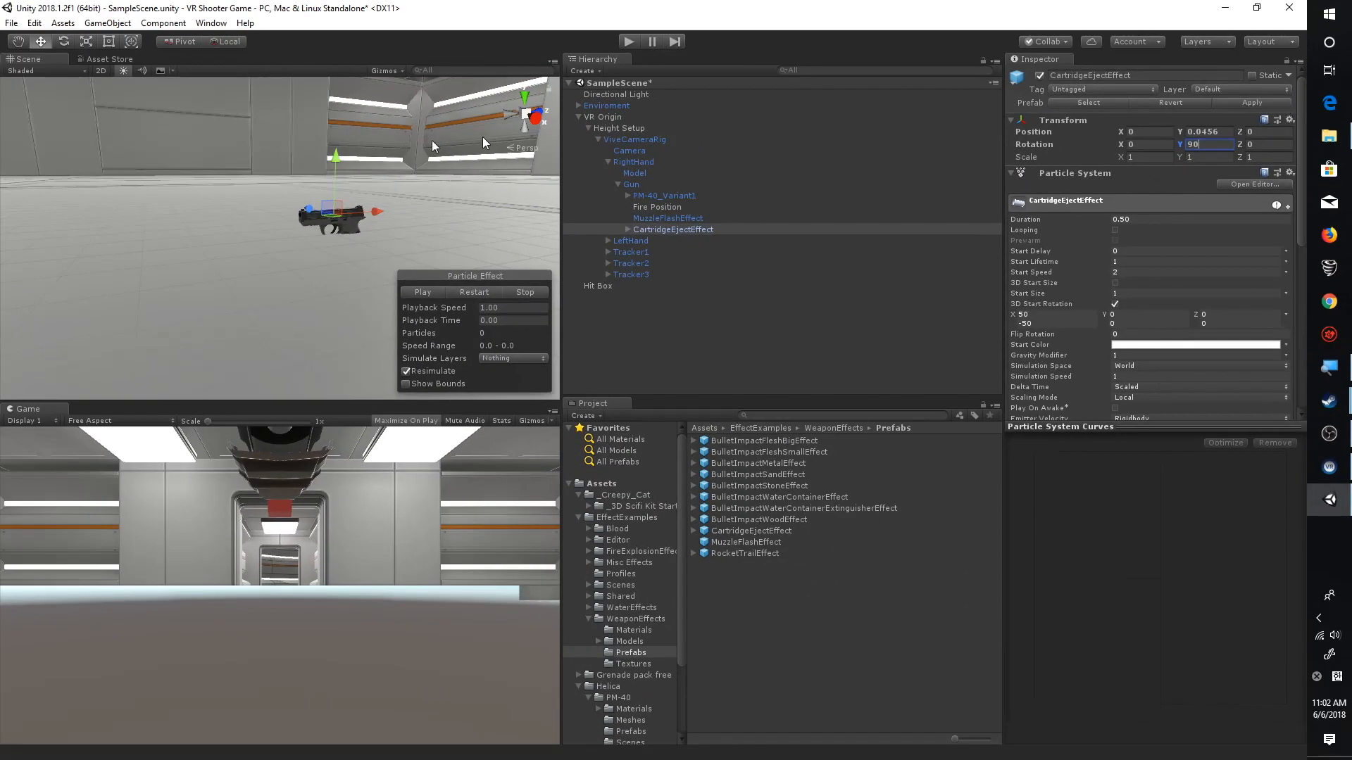
# View the gun from its barrel side and replay CartridgeEjectEffect several times to examine the shell ejection
pyautogui.moveTo(365, 154); pyautogui.dragTo(288, 252, button='middle')
pyautogui.moveTo(288, 252); pyautogui.dragTo(331, 465, button='right')
pyautogui.moveTo(237, 311); pyautogui.dragTo(295, 257, button='middle')
pyautogui.moveTo(296, 257); pyautogui.dragTo(441, 137, button='right')
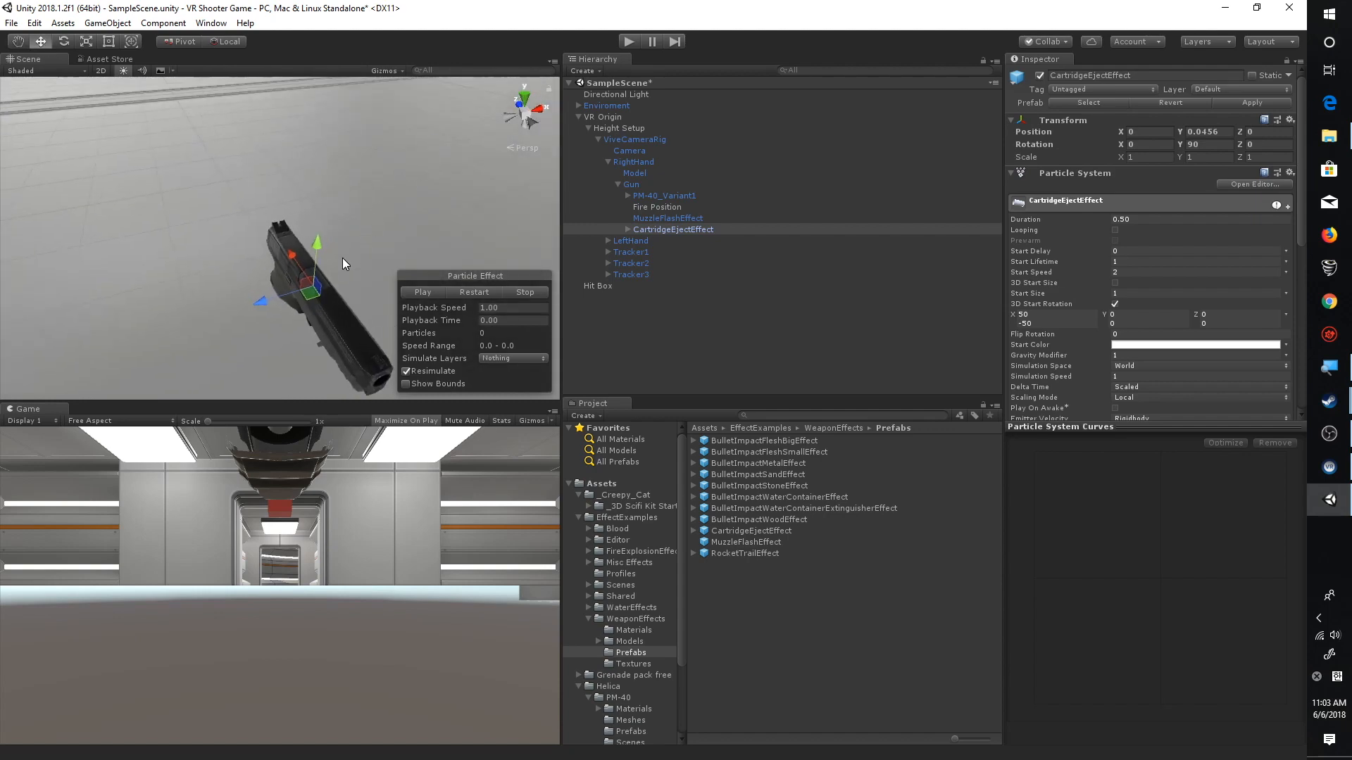
pyautogui.moveTo(342, 258); pyautogui.dragTo(409, 331, button='middle')
pyautogui.scroll(5, 320, 184)
pyautogui.scroll(-4, 398, 266)
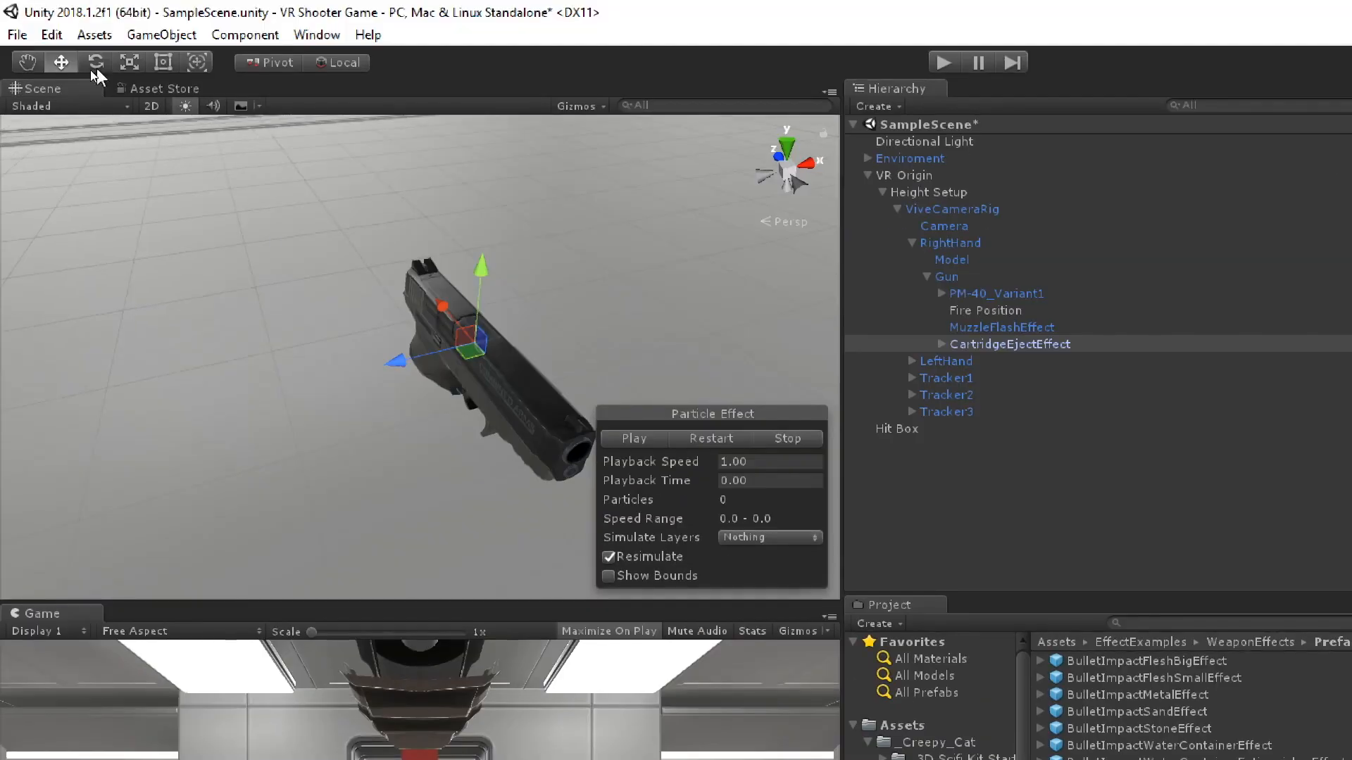
pyautogui.click(724, 442)
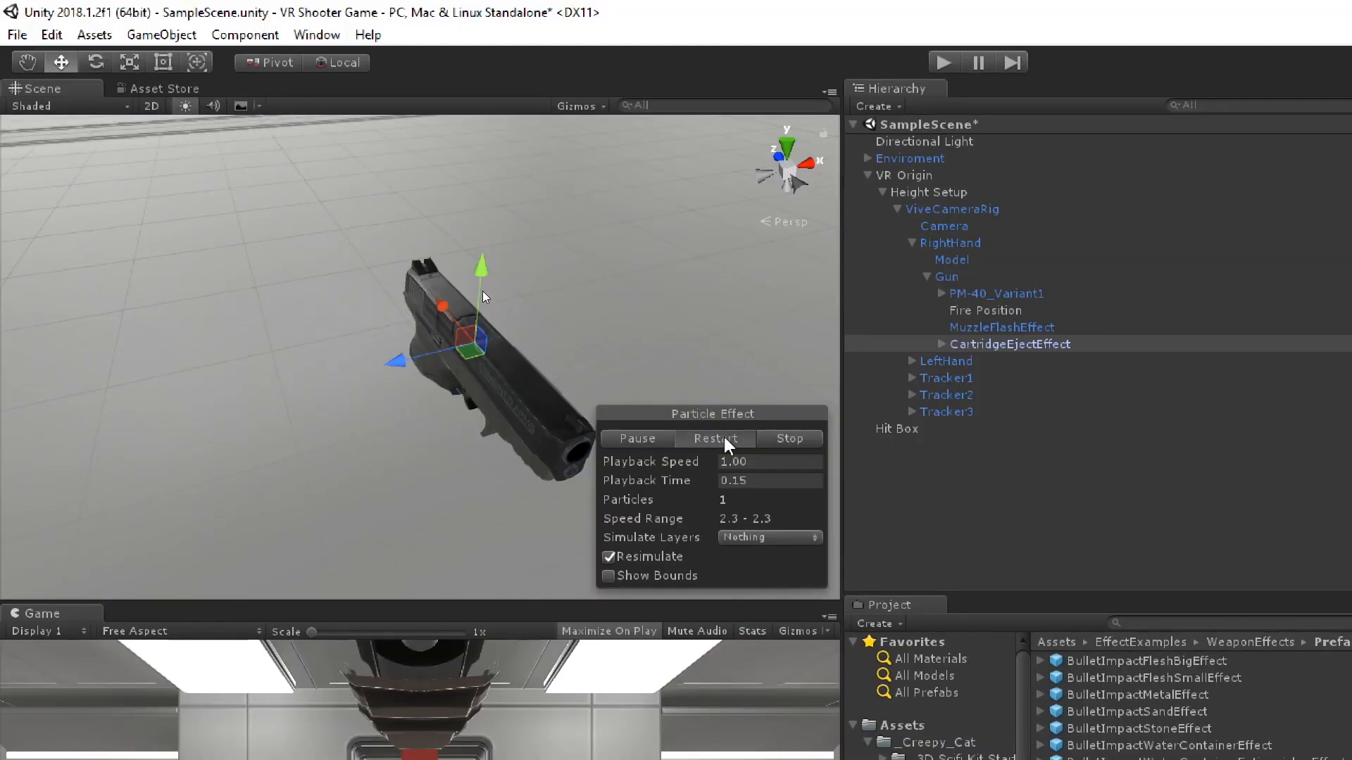
pyautogui.click(724, 437)
pyautogui.click(725, 437)
pyautogui.click(725, 438)
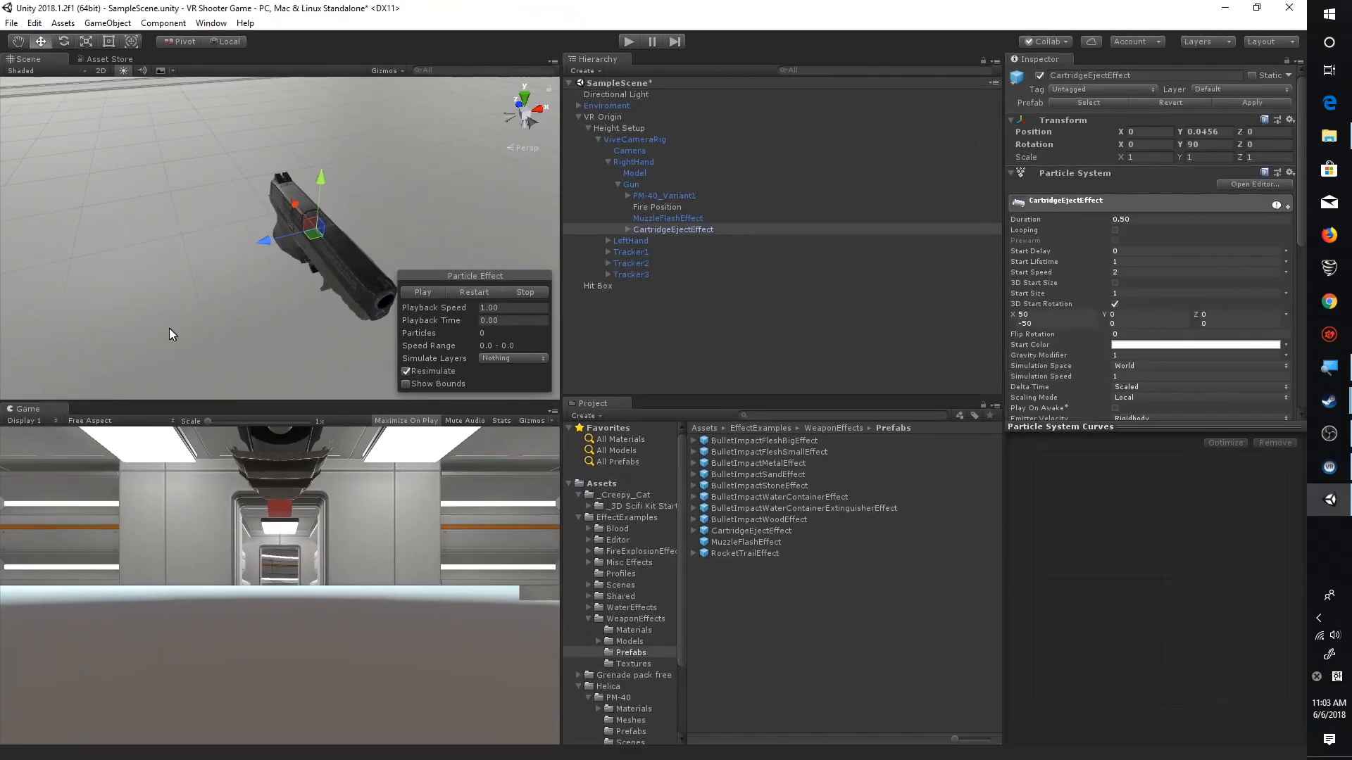
# Collapse the VR Origin hierarchy and create a UI Canvas at the root of the scene
pyautogui.click(619, 231)
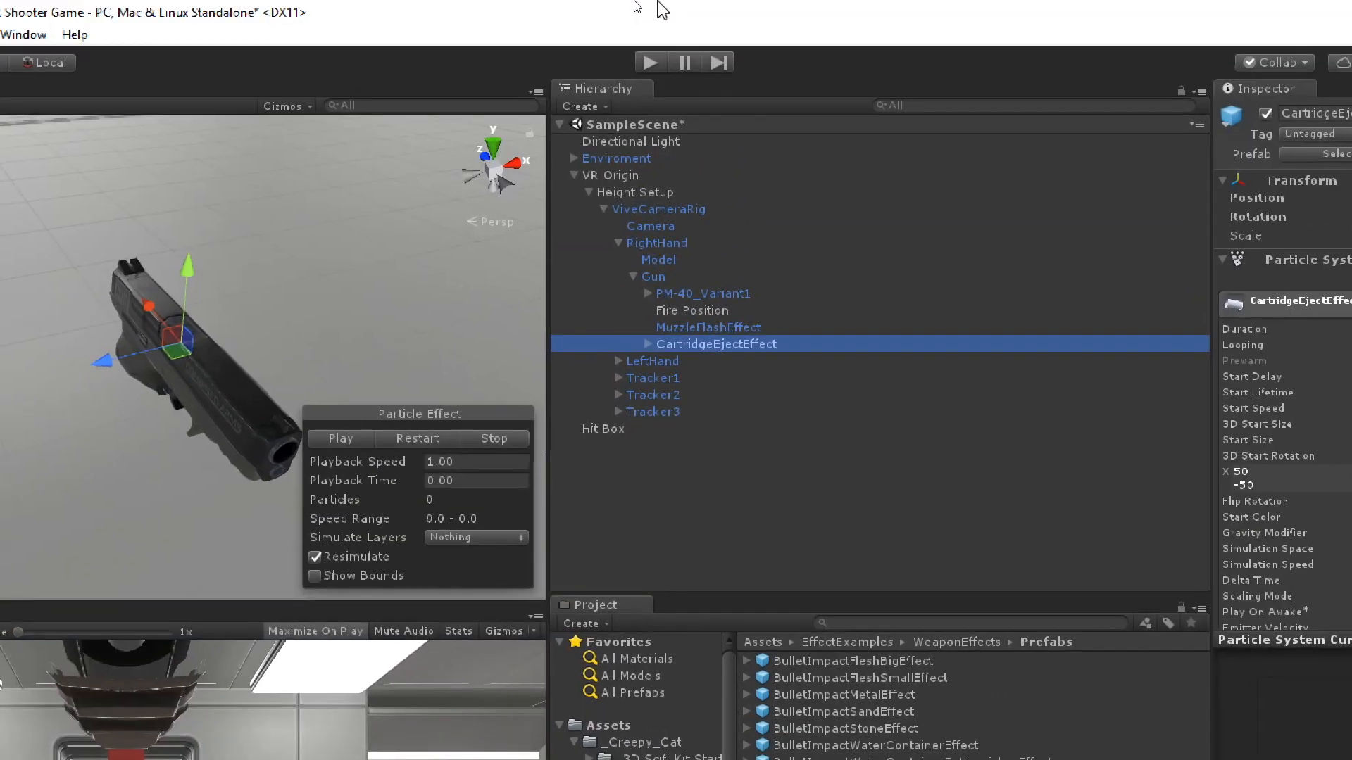
pyautogui.click(574, 175)
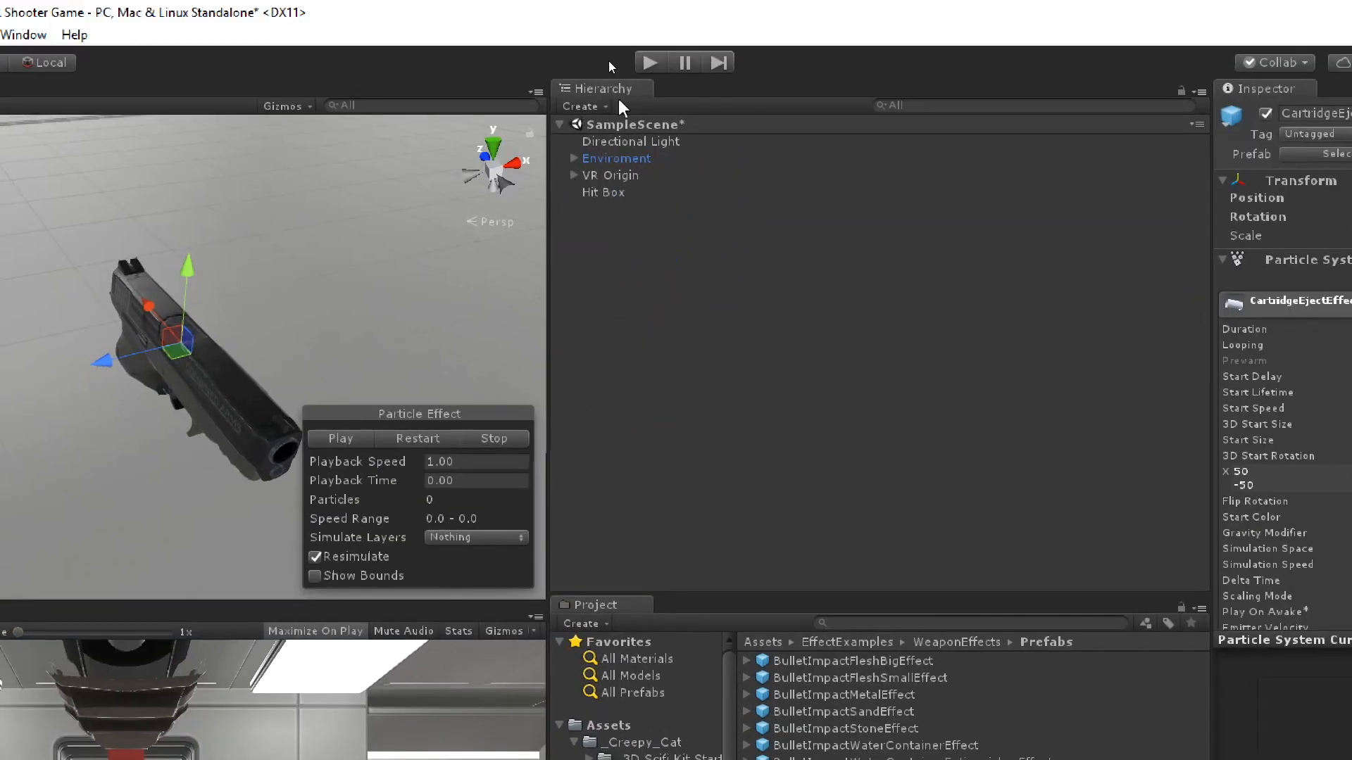
pyautogui.click(600, 221)
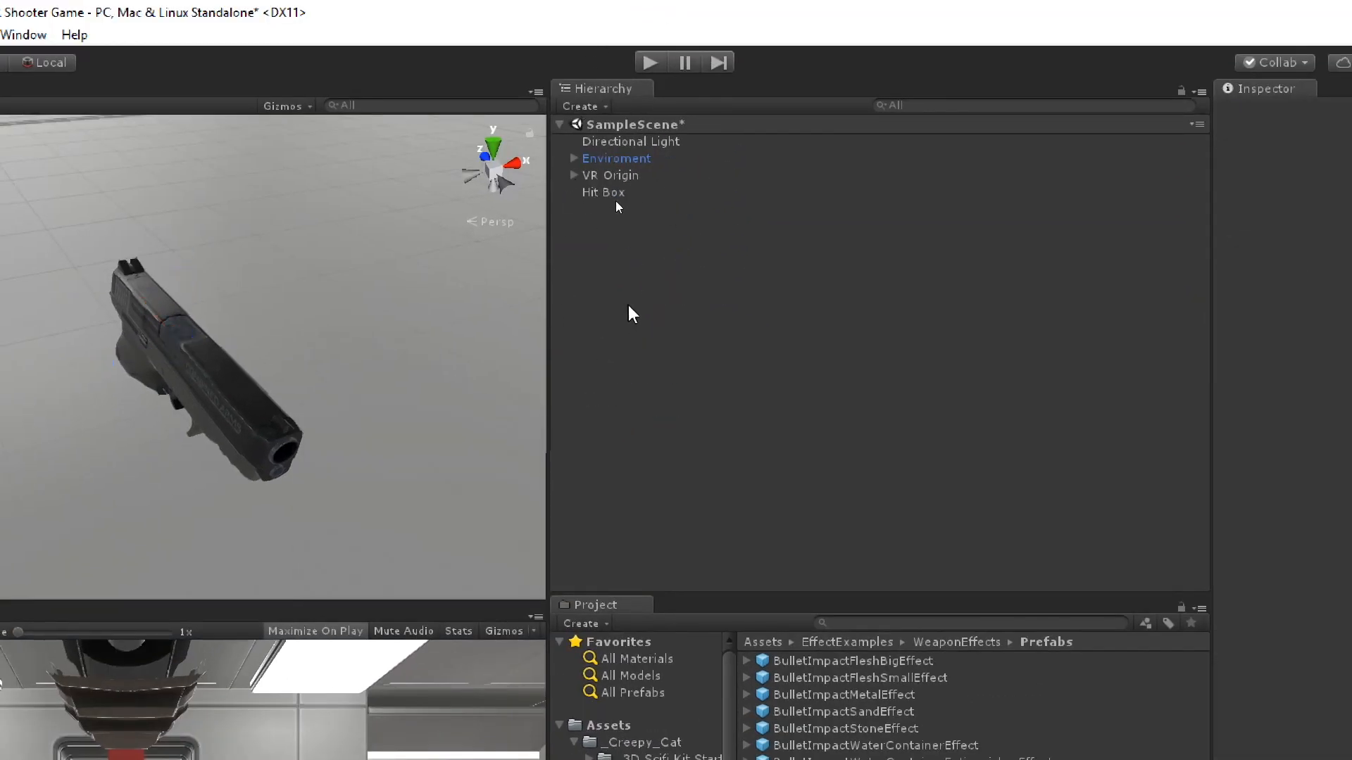
pyautogui.rightClick(634, 251)
pyautogui.moveTo(647, 587)
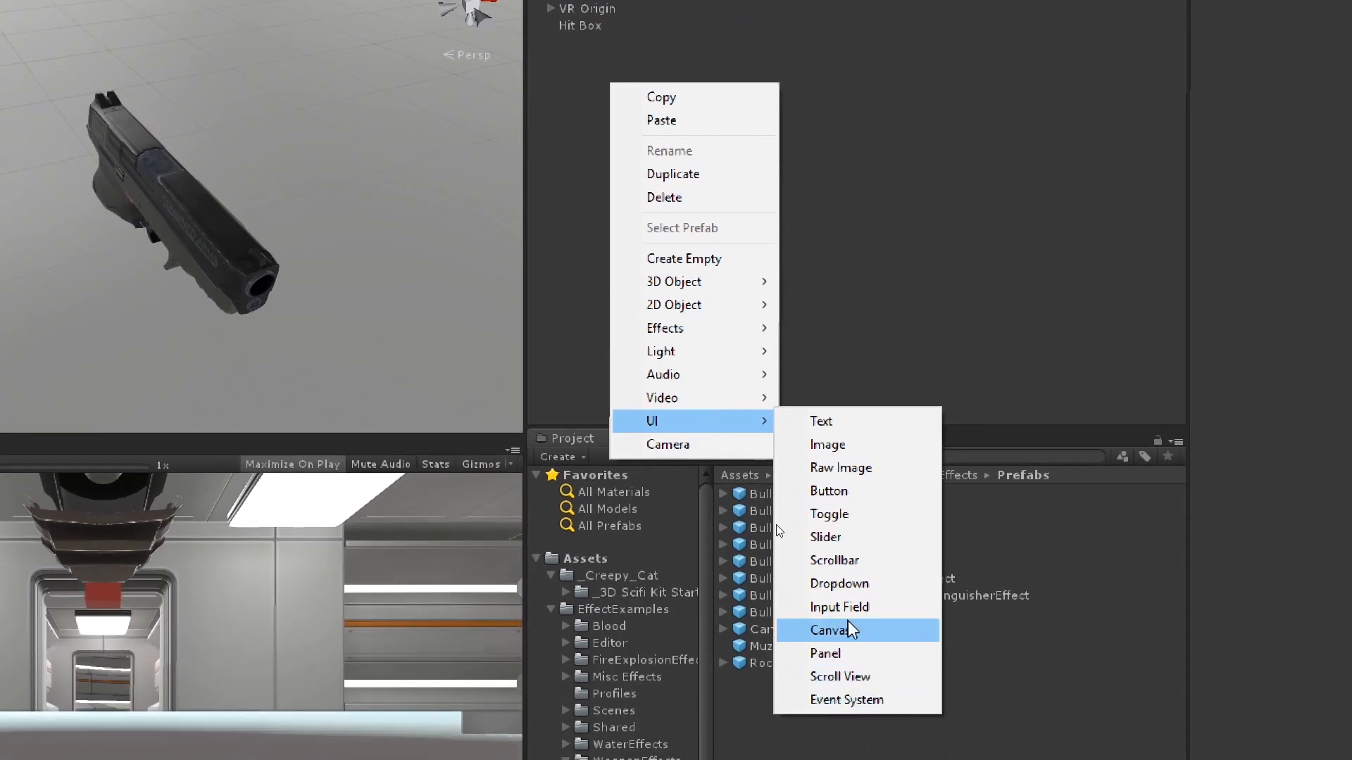
pyautogui.click(854, 633)
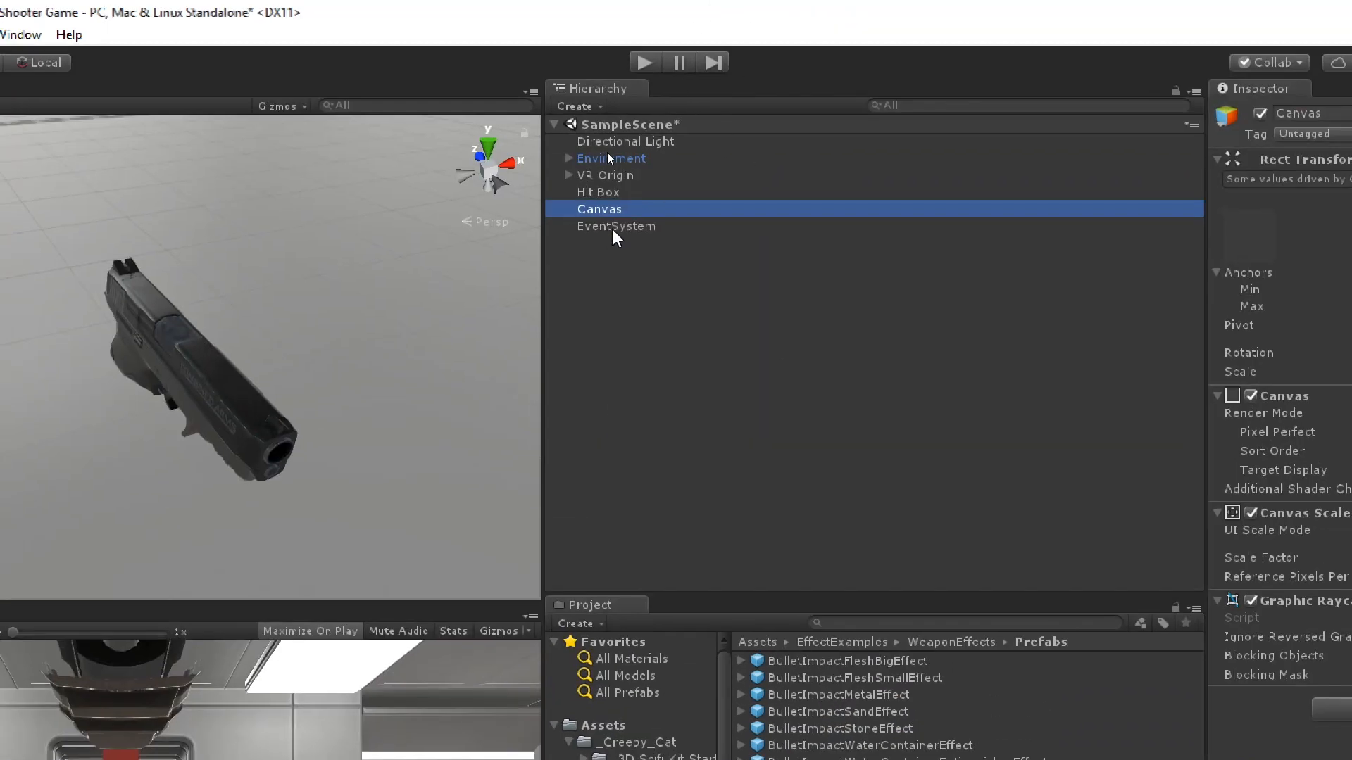
# Add a UI Panel as a child of Canvas and widen the Game view slightly
pyautogui.click(618, 224)
pyautogui.click(618, 210)
pyautogui.click(644, 226)
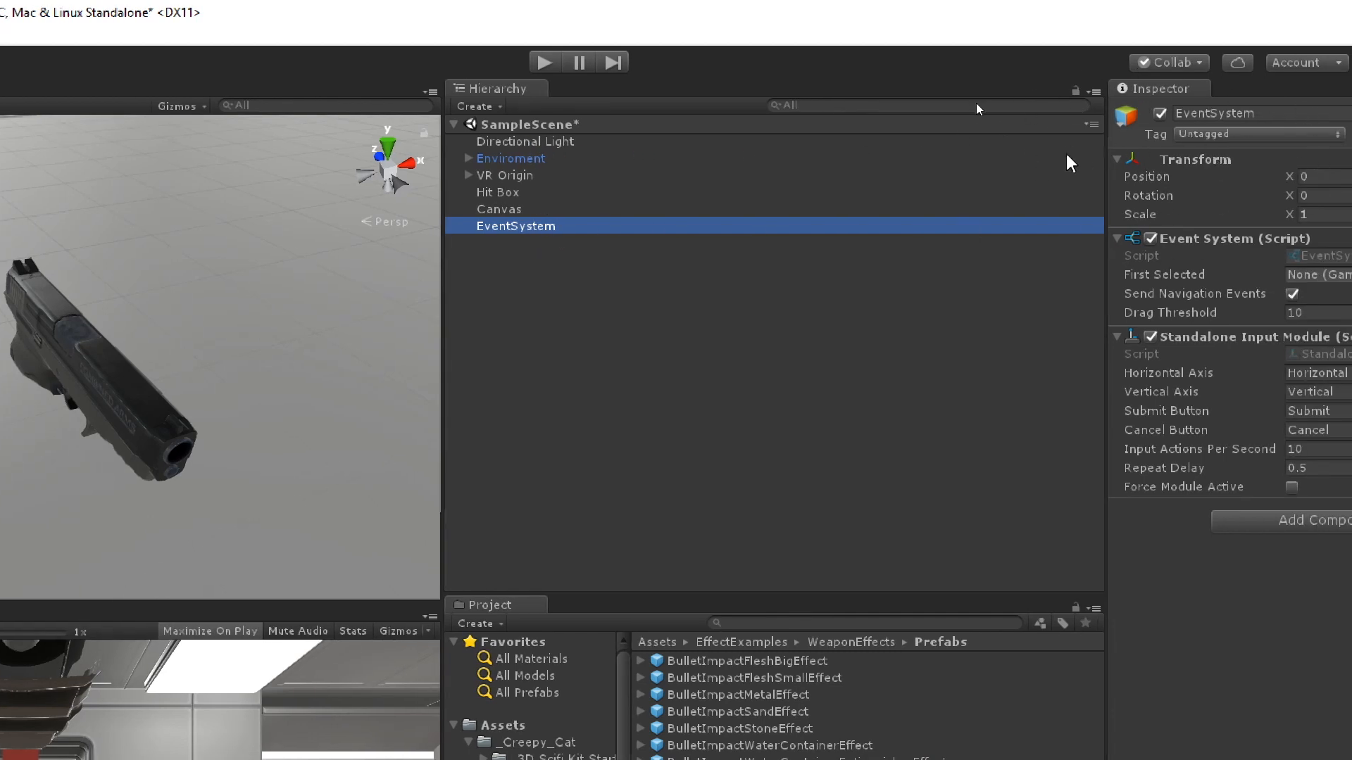
pyautogui.click(574, 211)
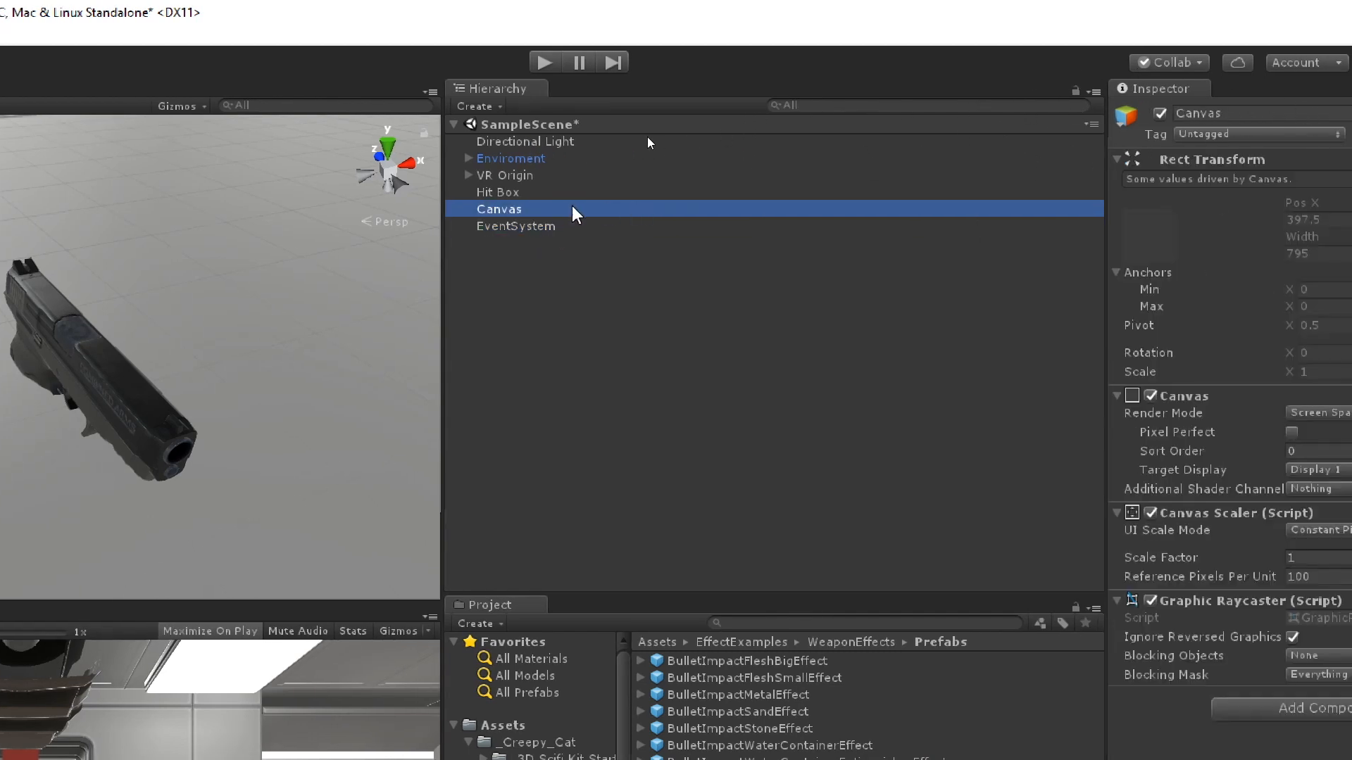
pyautogui.rightClick(522, 209)
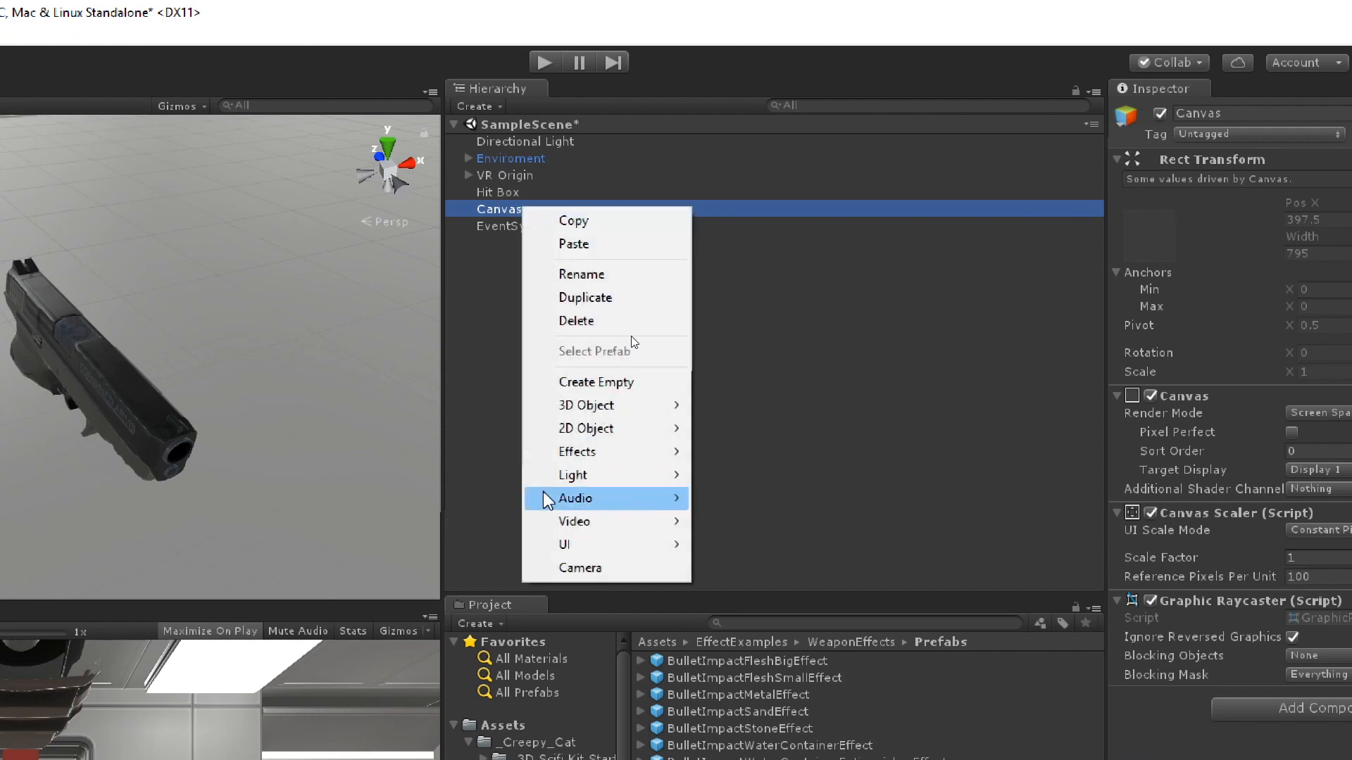
pyautogui.moveTo(645, 544)
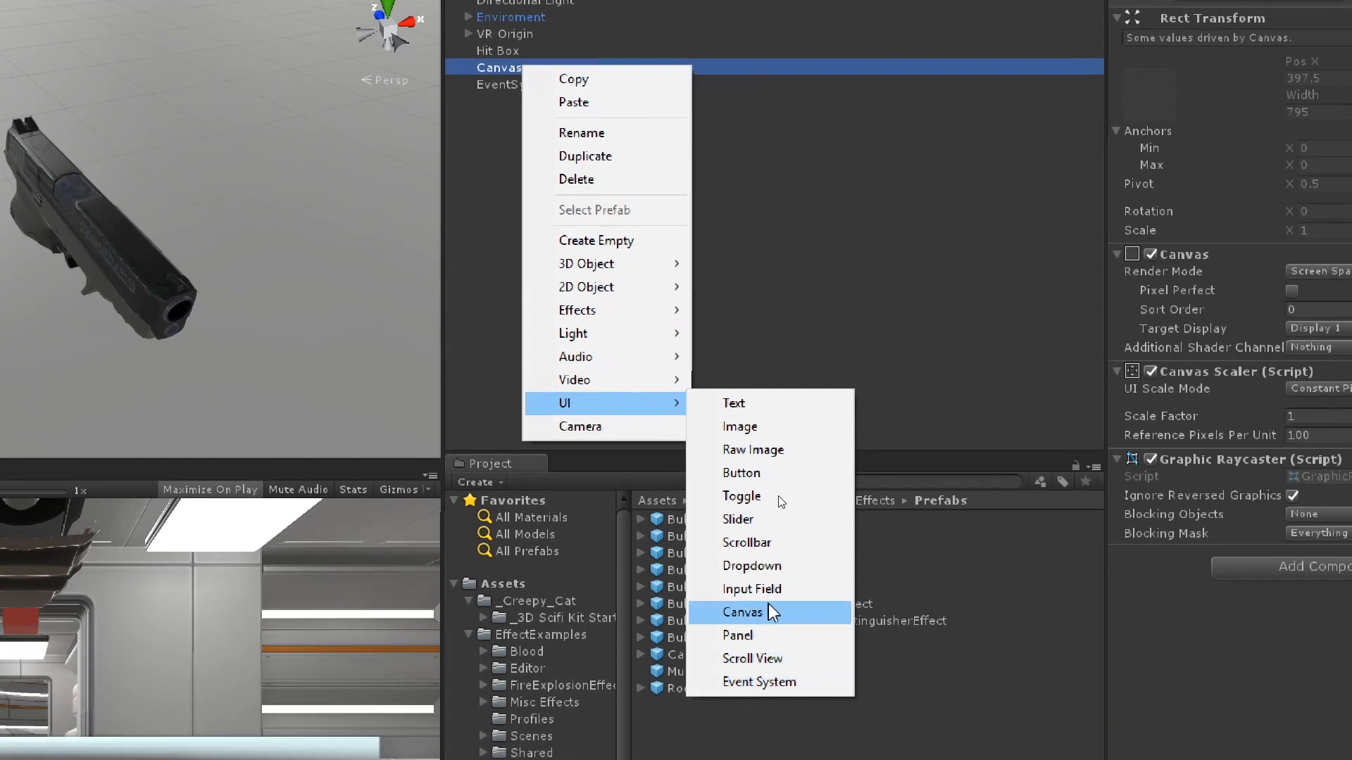
pyautogui.click(739, 759)
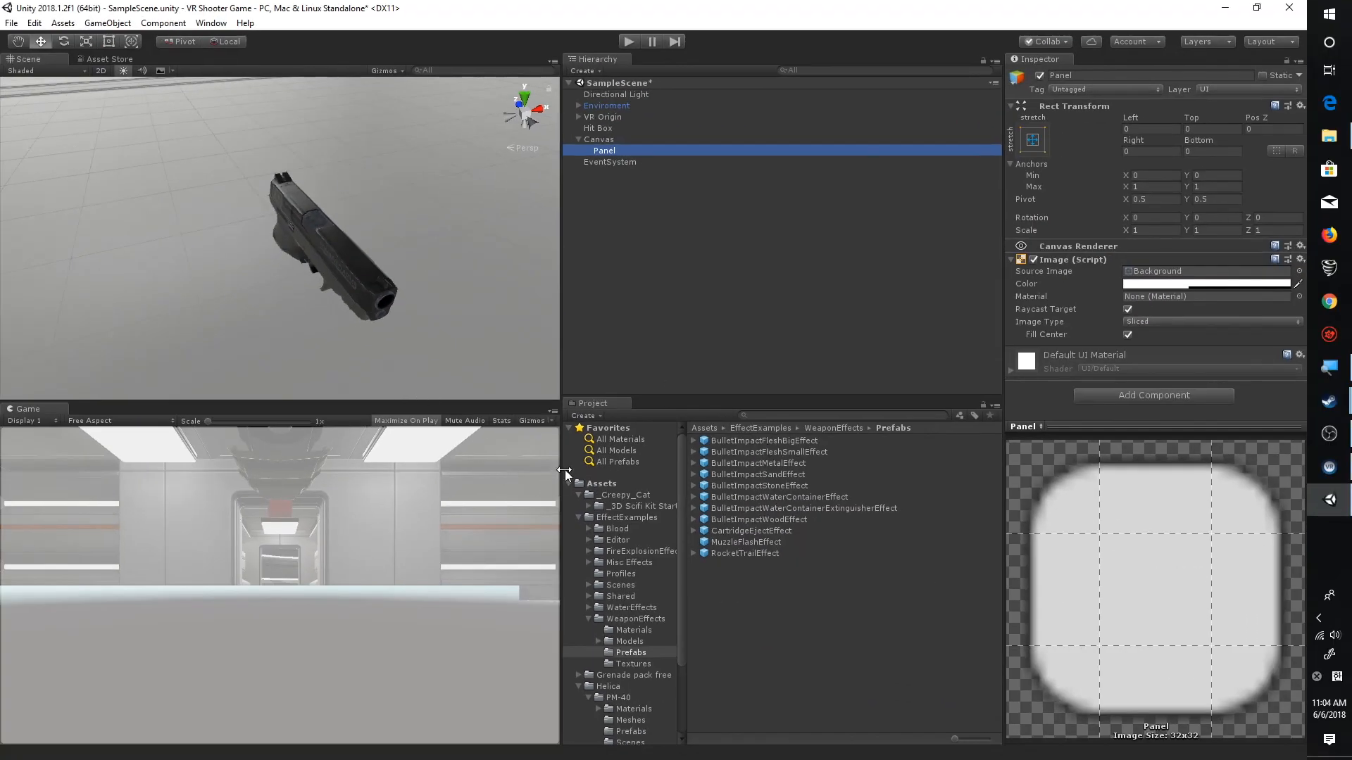
pyautogui.moveTo(564, 471); pyautogui.dragTo(595, 469)
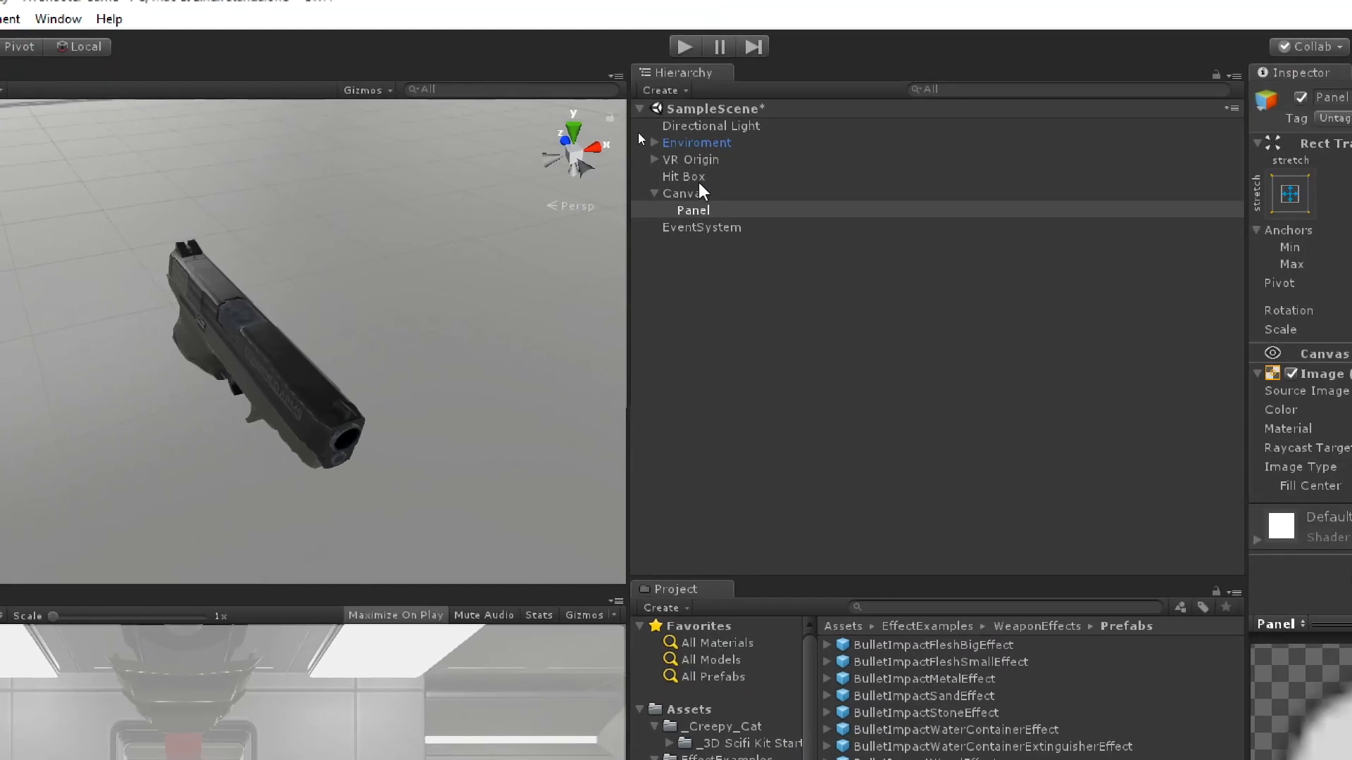
# Set the Canvas's Render Mode to World Space, frame the canvas in the scene and show the render mode options
pyautogui.click(701, 189)
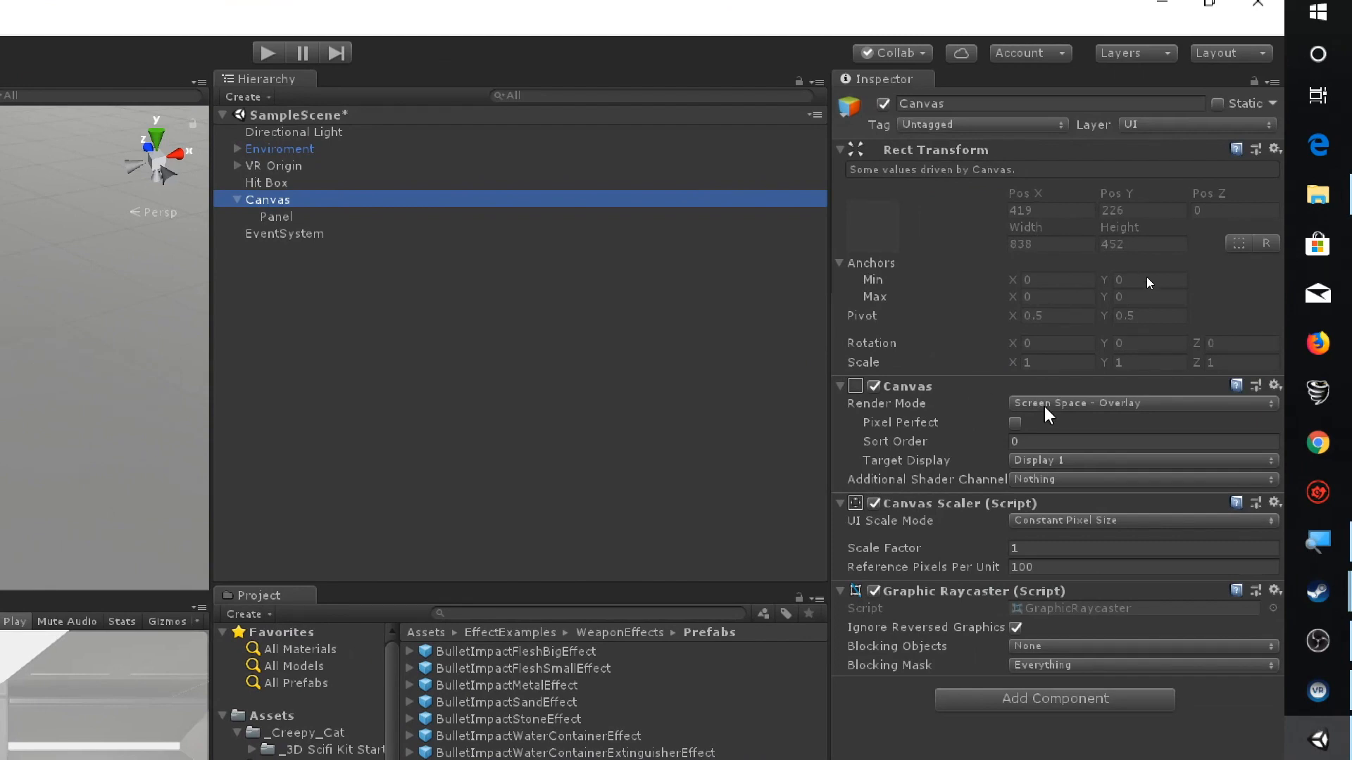
pyautogui.click(1069, 405)
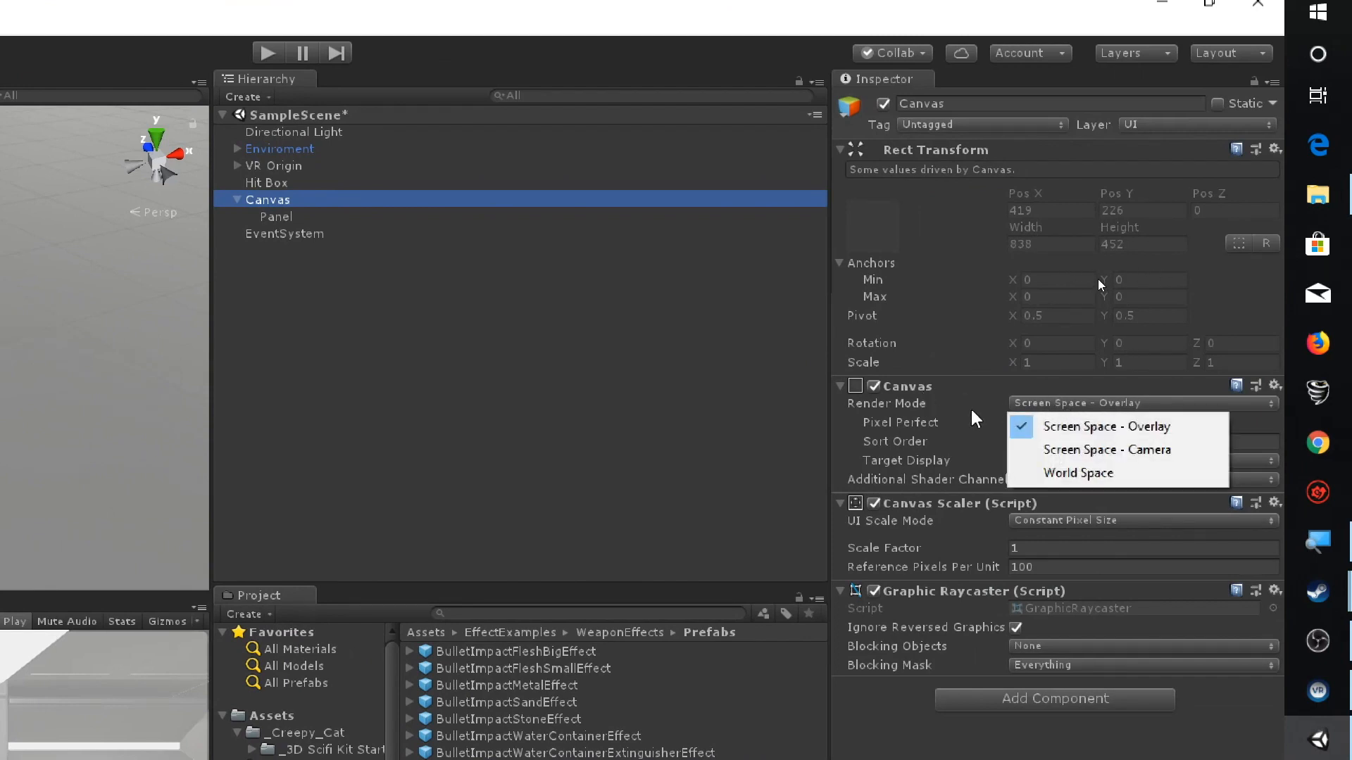
pyautogui.click(1085, 473)
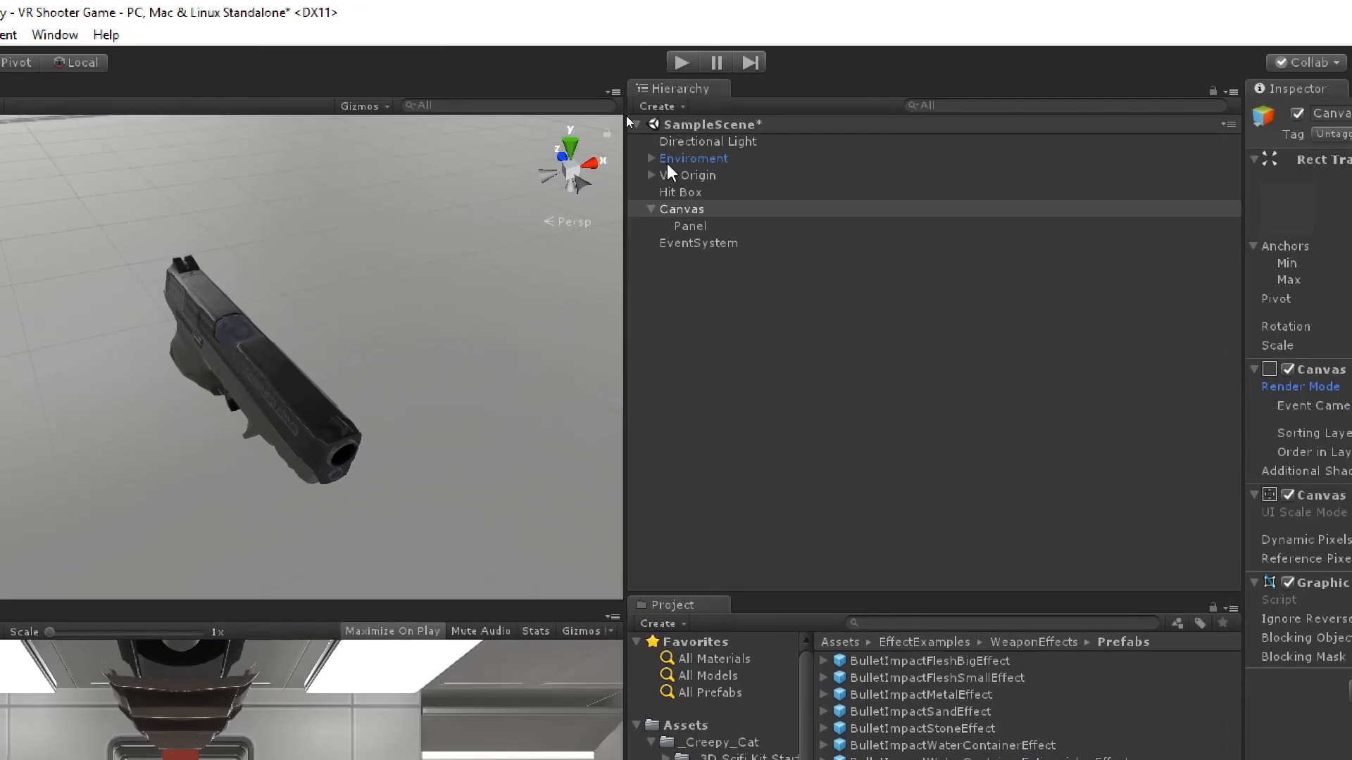
pyautogui.doubleClick(699, 209)
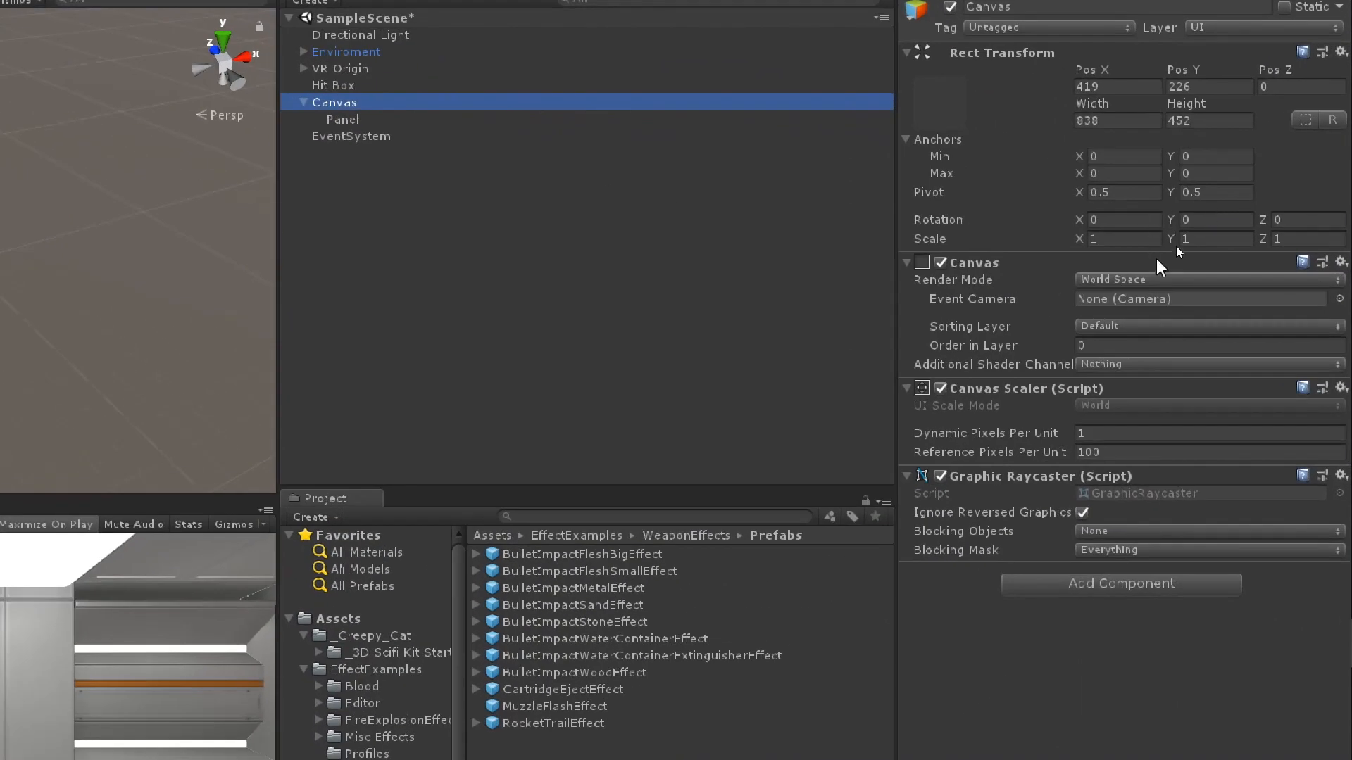
pyautogui.click(1155, 280)
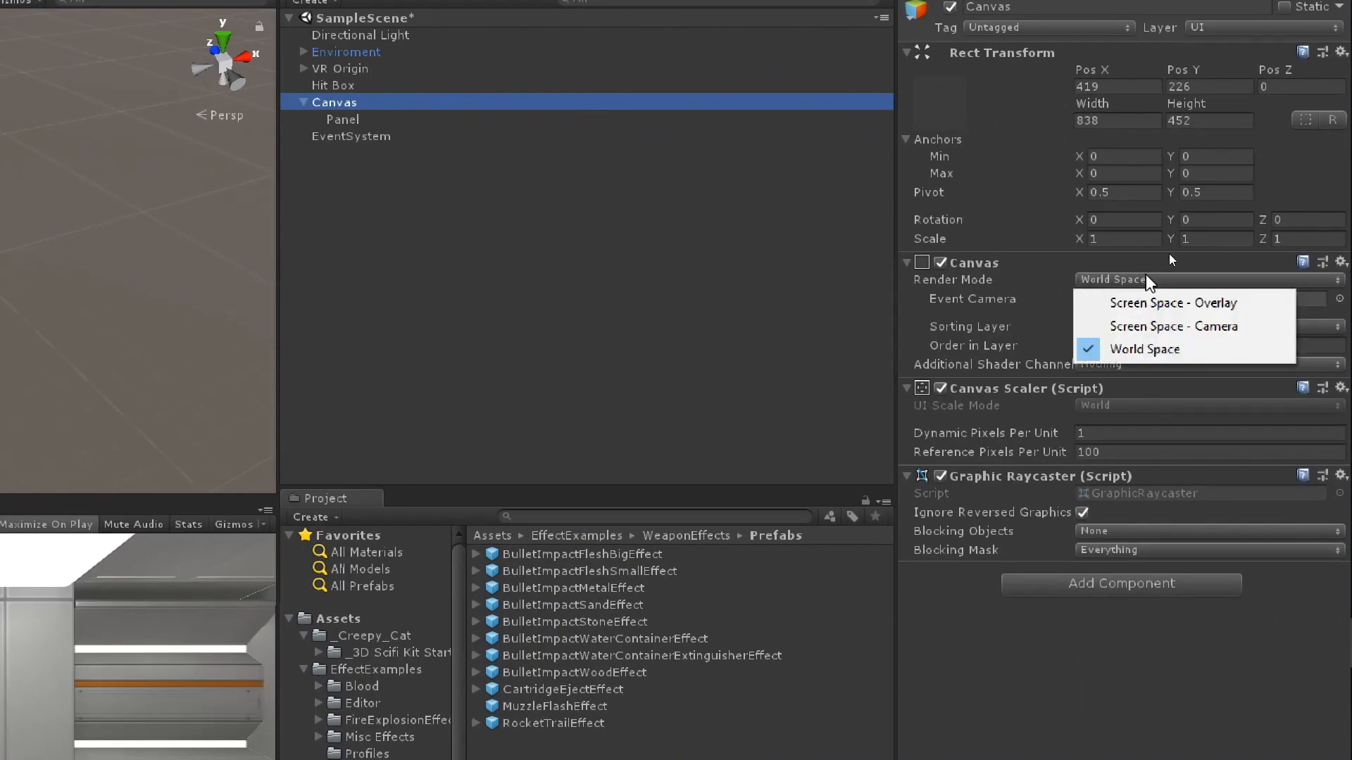
# Switch the Canvas's Render Mode to Screen Space - Overlay and return it to World Space
pyautogui.click(1162, 301)
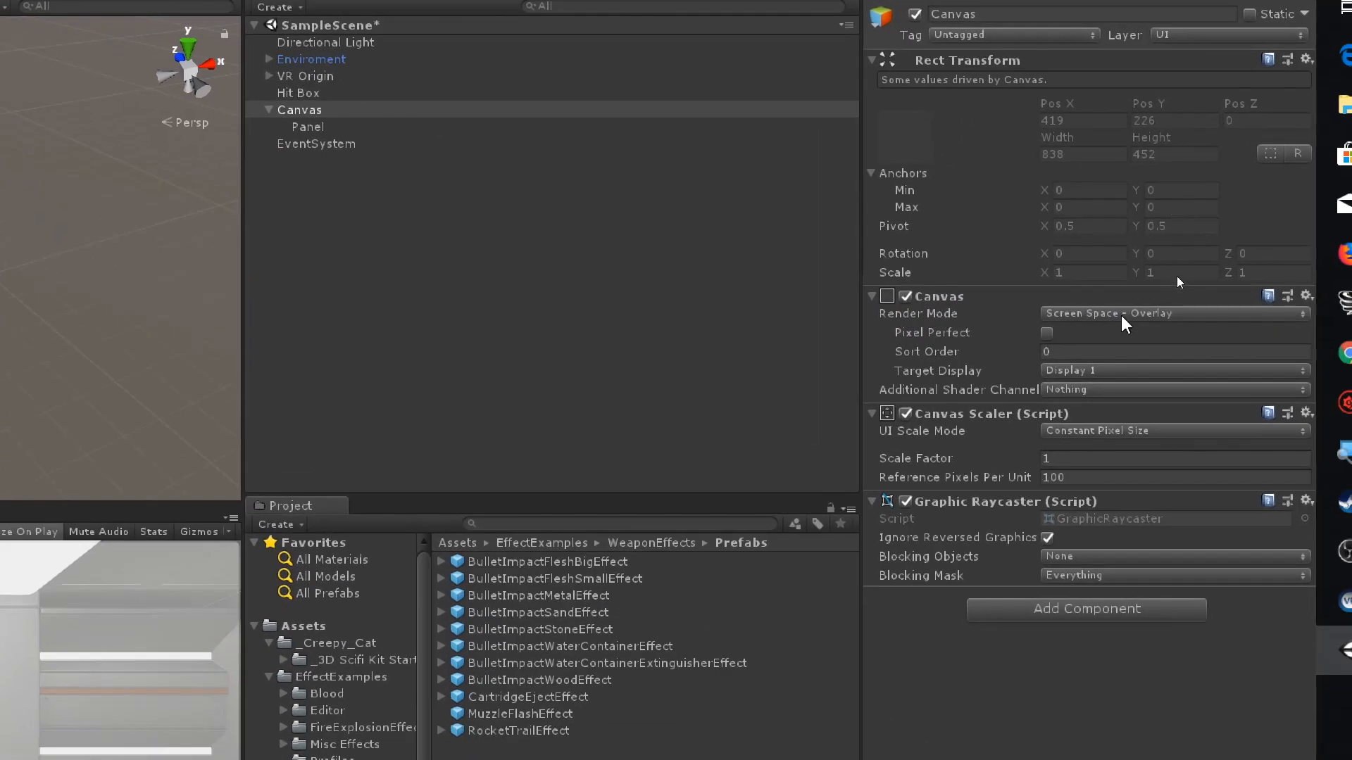
pyautogui.click(1122, 316)
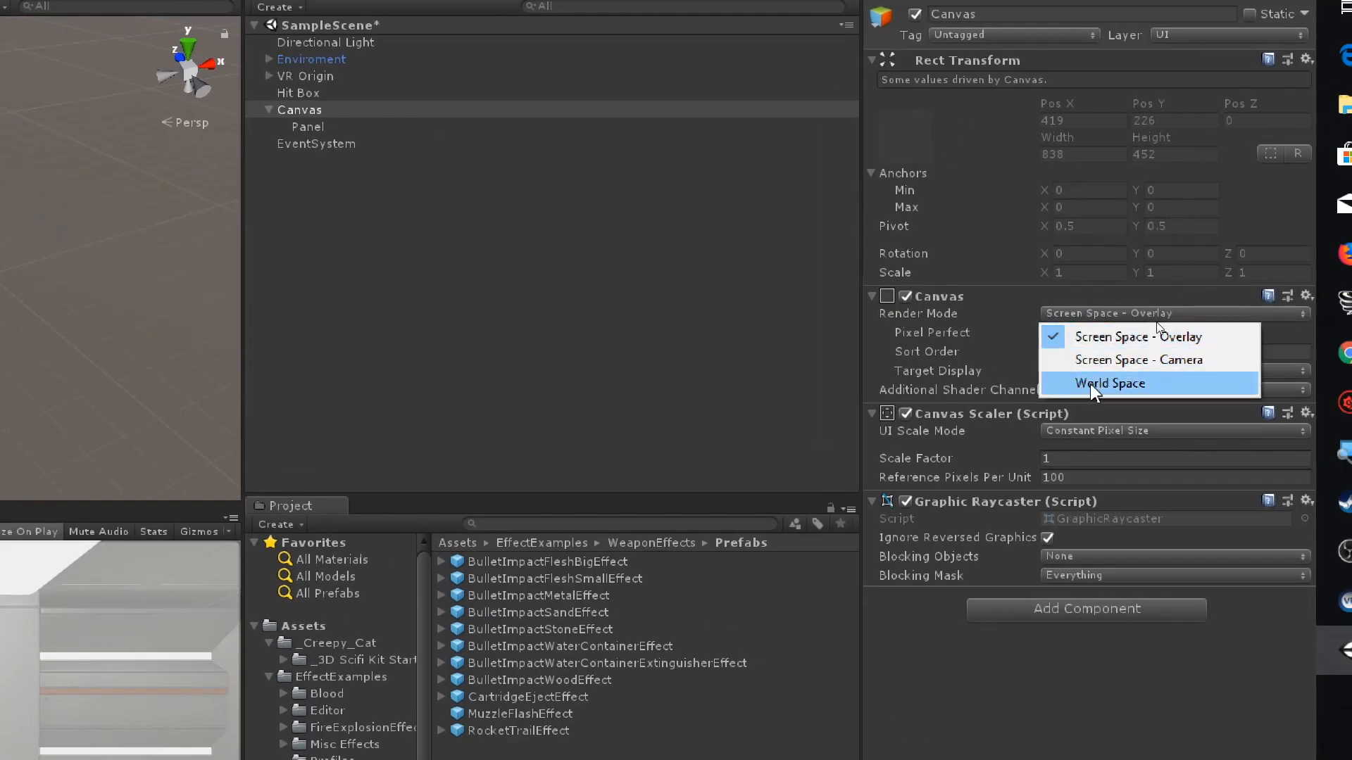
pyautogui.click(1090, 383)
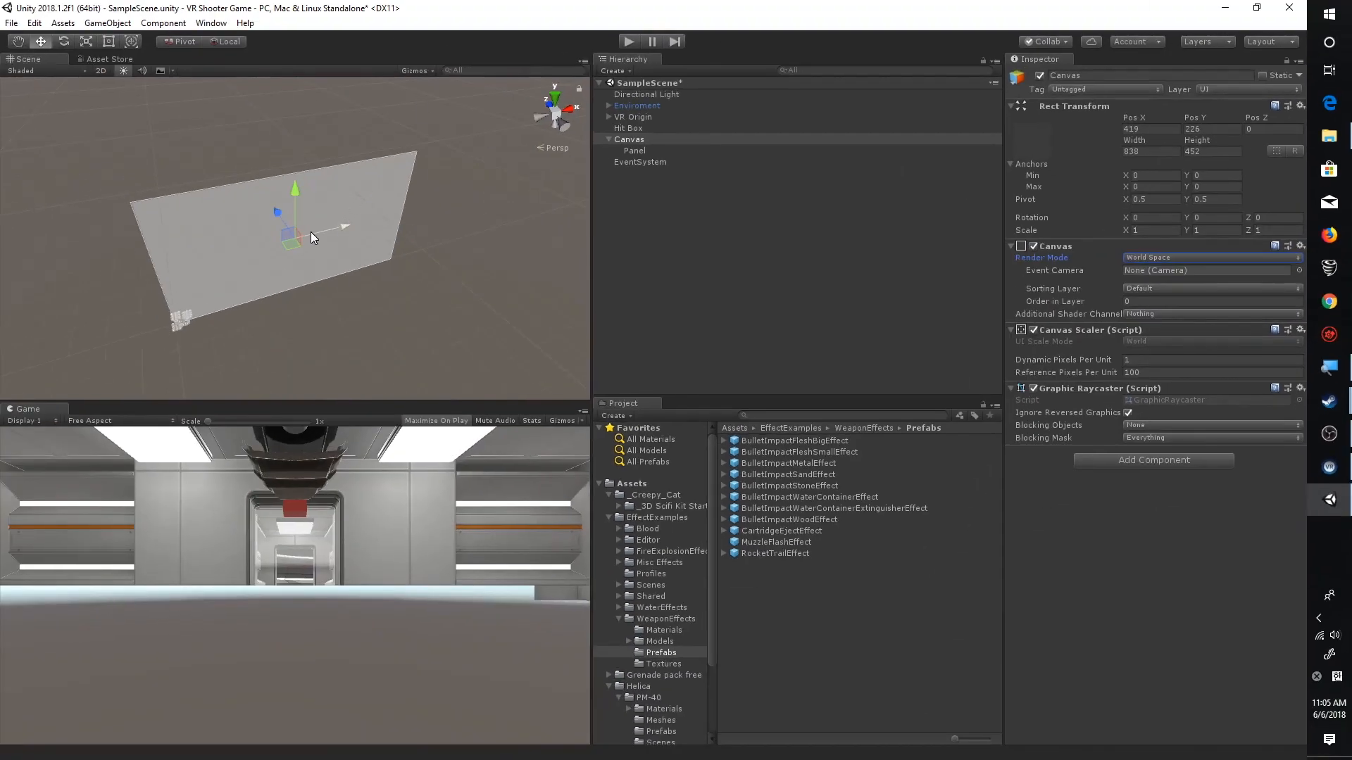
# Move the Canvas in the scene to about X 353, Z 245 and view it from an angle
pyautogui.moveTo(310, 231); pyautogui.dragTo(248, 204)
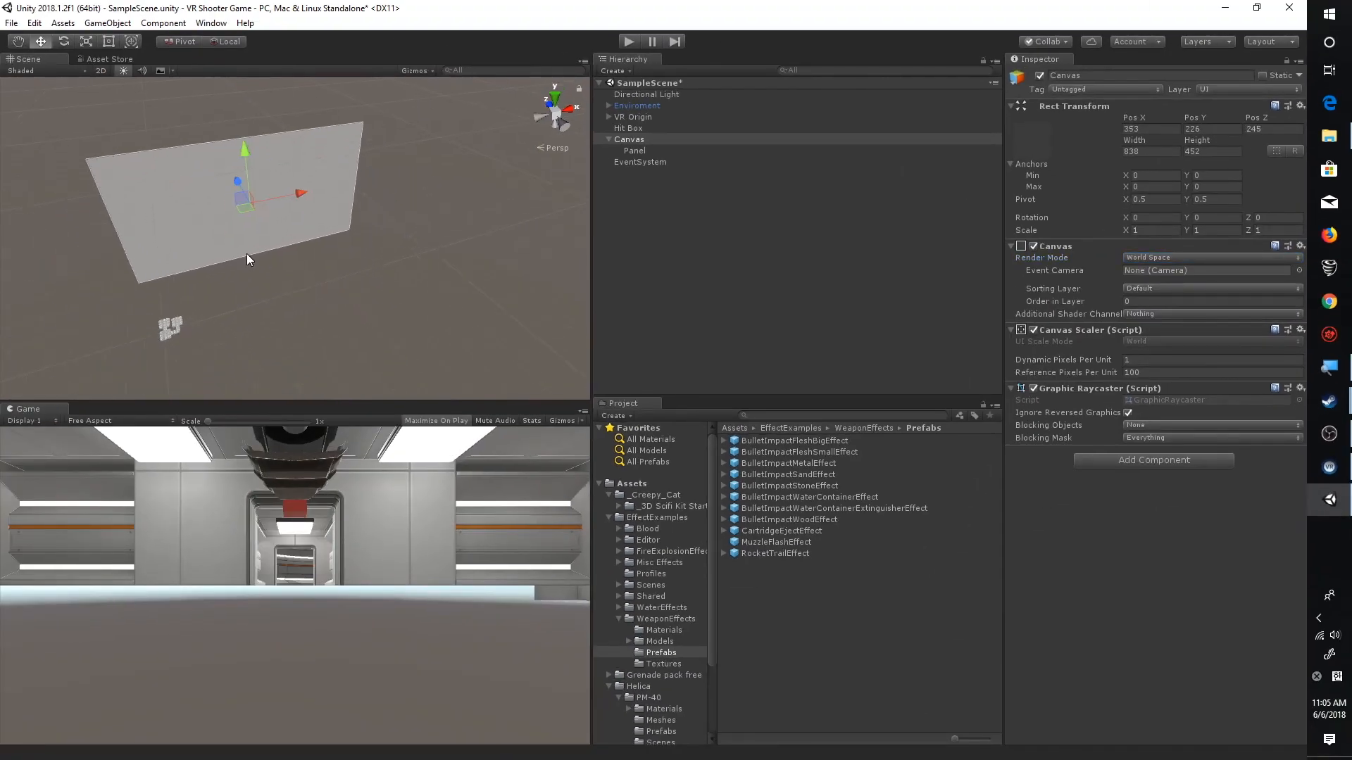
pyautogui.scroll(3, 247, 254)
pyautogui.scroll(-3, 247, 253)
pyautogui.scroll(3, 190, 288)
pyautogui.moveTo(190, 289); pyautogui.dragTo(203, 284, button='right')
pyautogui.moveTo(203, 285); pyautogui.dragTo(382, 266, button='middle')
pyautogui.scroll(2, 409, 249)
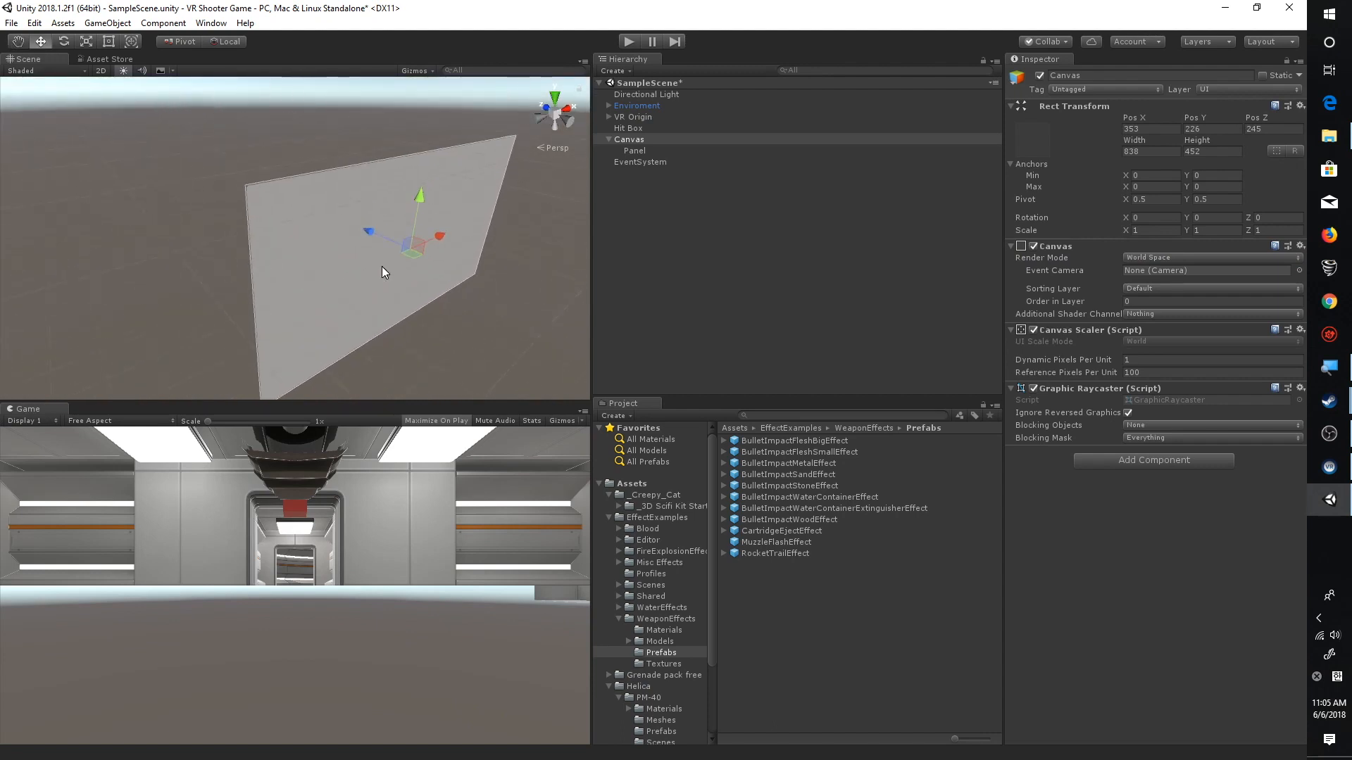
pyautogui.click(102, 72)
pyautogui.click(103, 72)
pyautogui.scroll(-2, 483, 281)
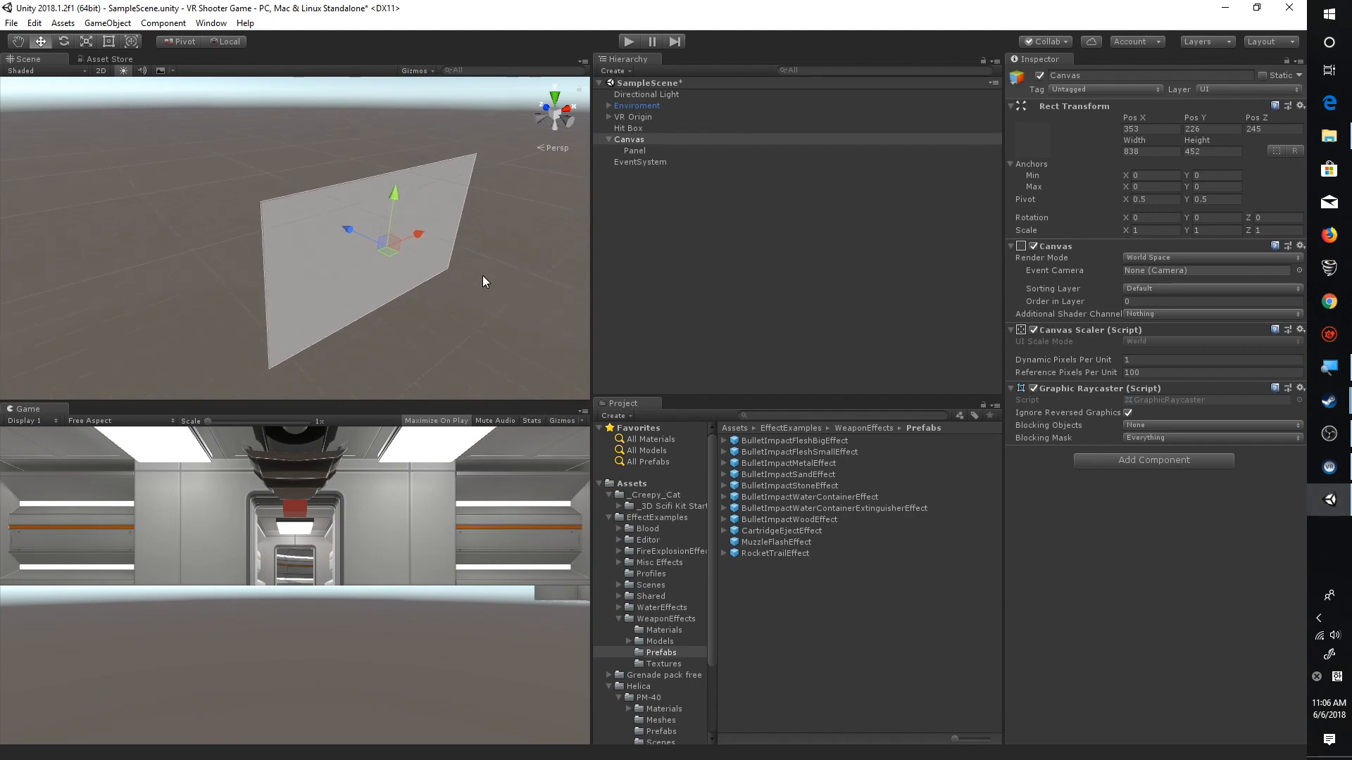
# Frame the Hit Box and the Canvas in the scene one after the other to compare their sizes
pyautogui.click(637, 128)
pyautogui.press('f')
pyautogui.scroll(3, 394, 295)
pyautogui.scroll(-3, 492, 211)
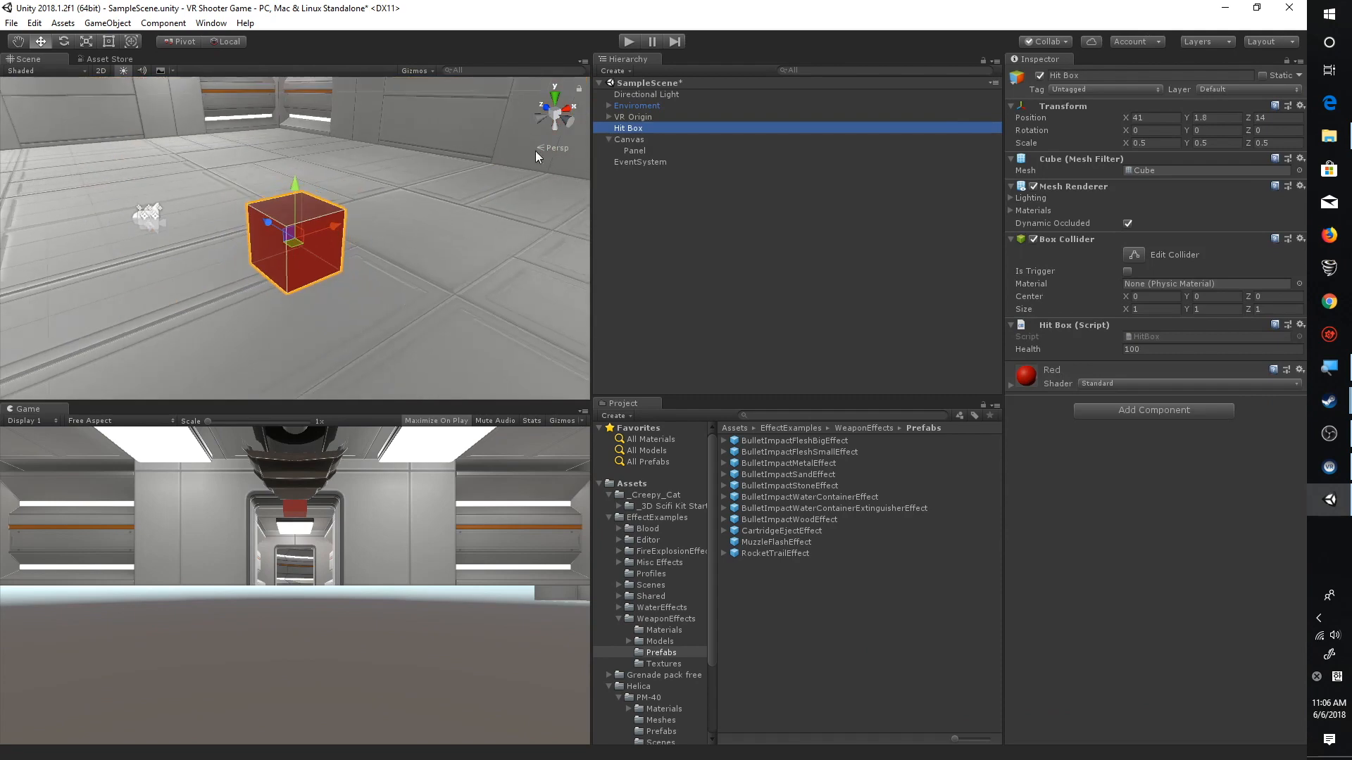
pyautogui.click(648, 140)
pyautogui.press('f')
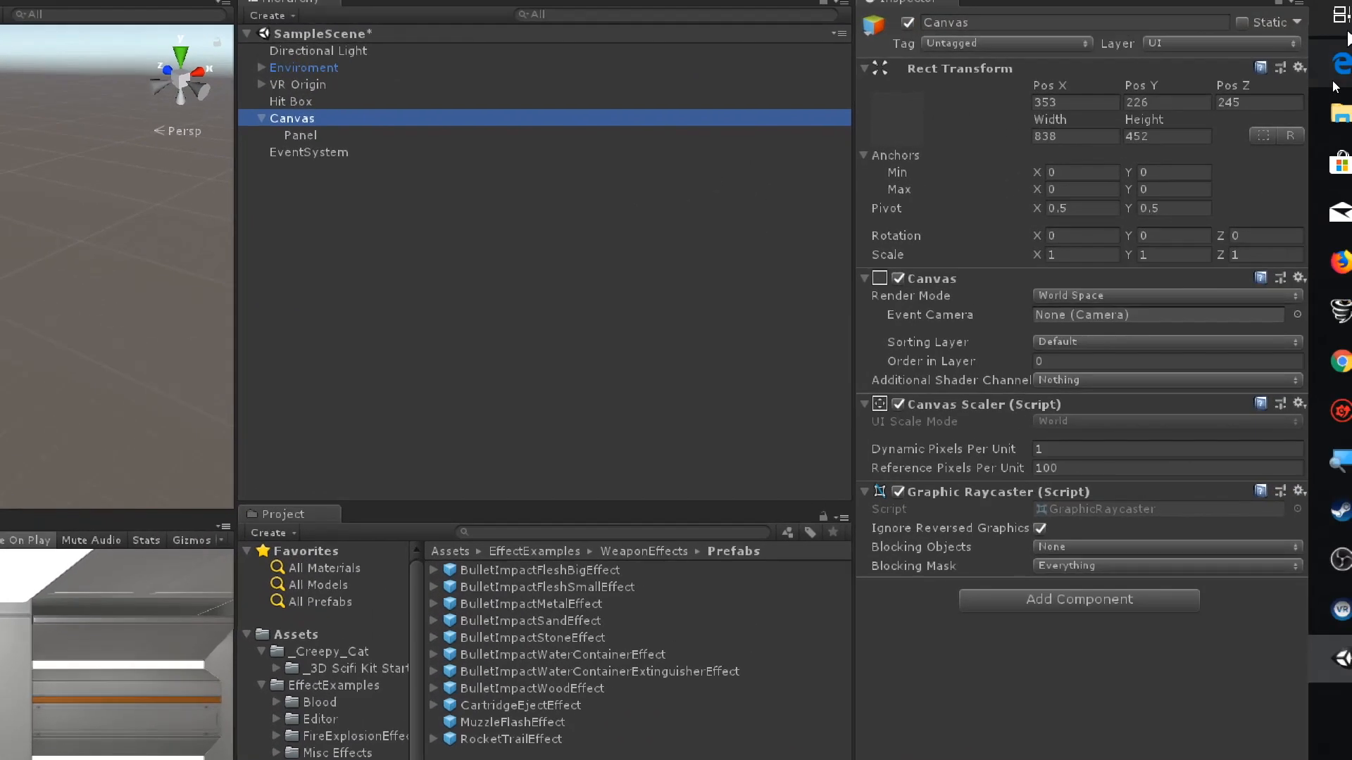
# Set the Canvas's scale to 0.001 on the X, Y and Z axes
pyautogui.click(1213, 233)
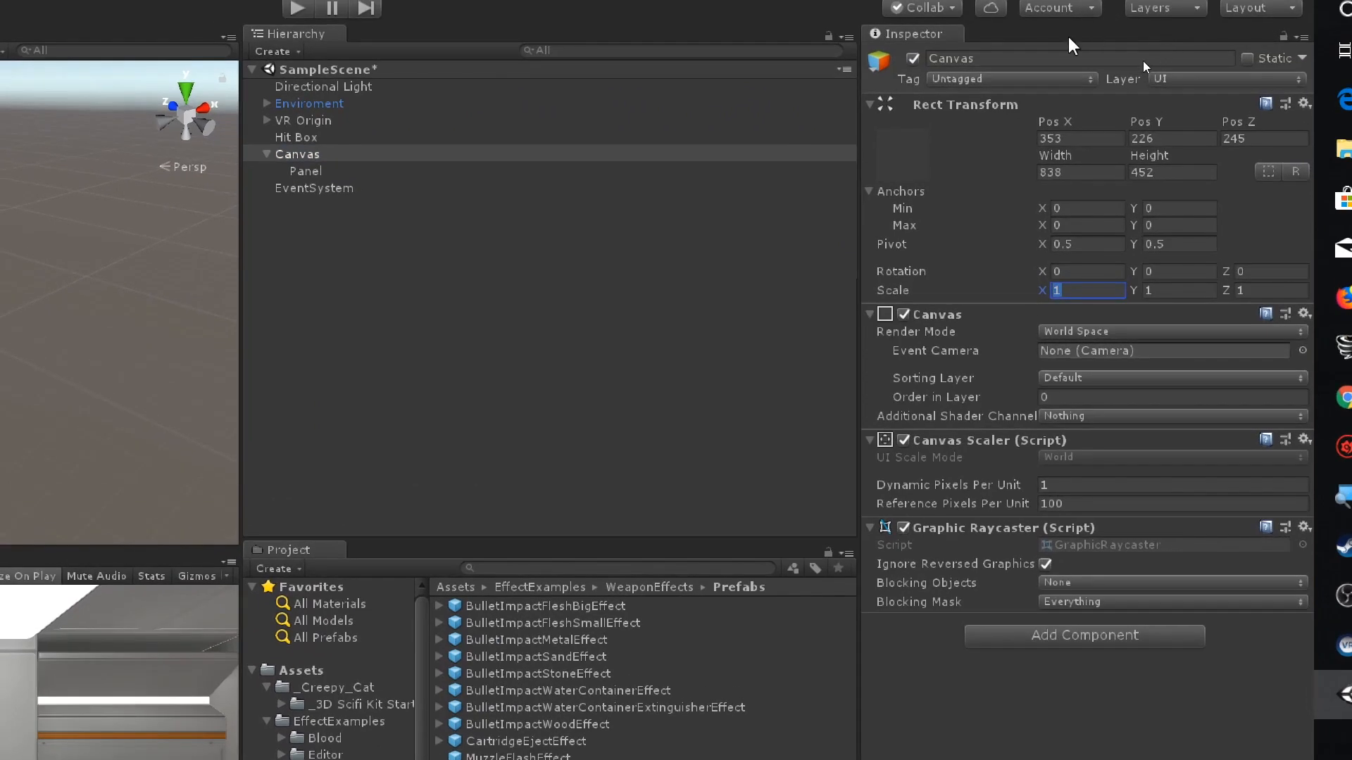
pyautogui.write('0.001')
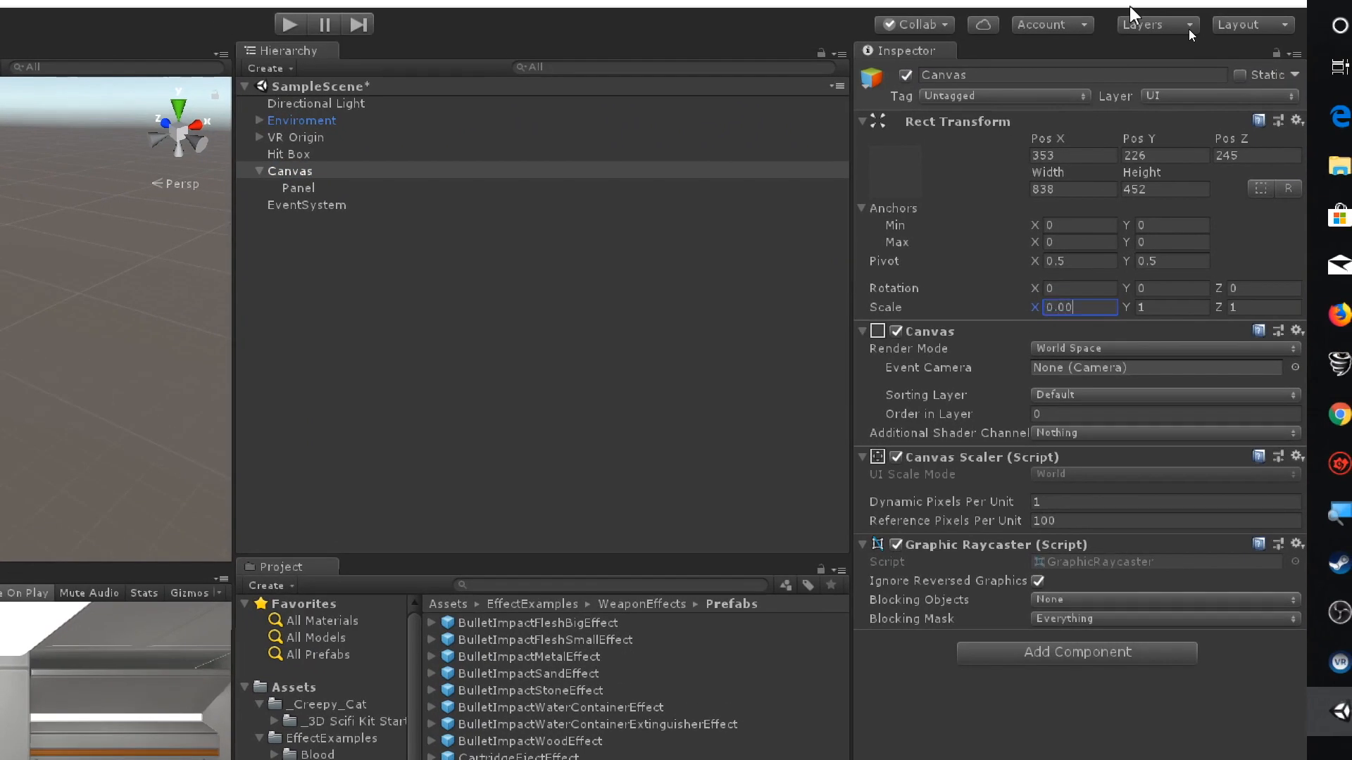
pyautogui.press('Tab')
pyautogui.write('0.001')
pyautogui.press('Tab')
pyautogui.write('0.001')
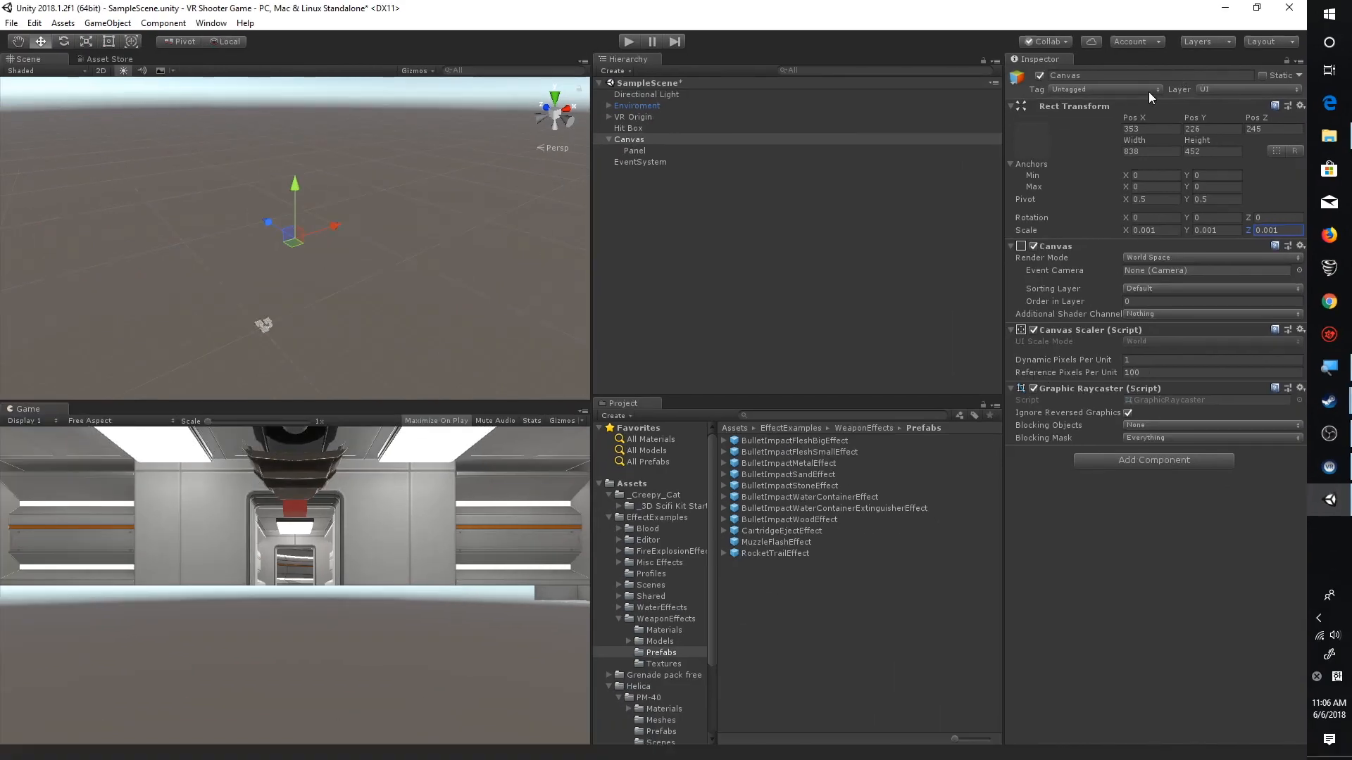
# Set the Canvas's width to 100 and height to 30, and frame it in the scene
pyautogui.click(636, 139)
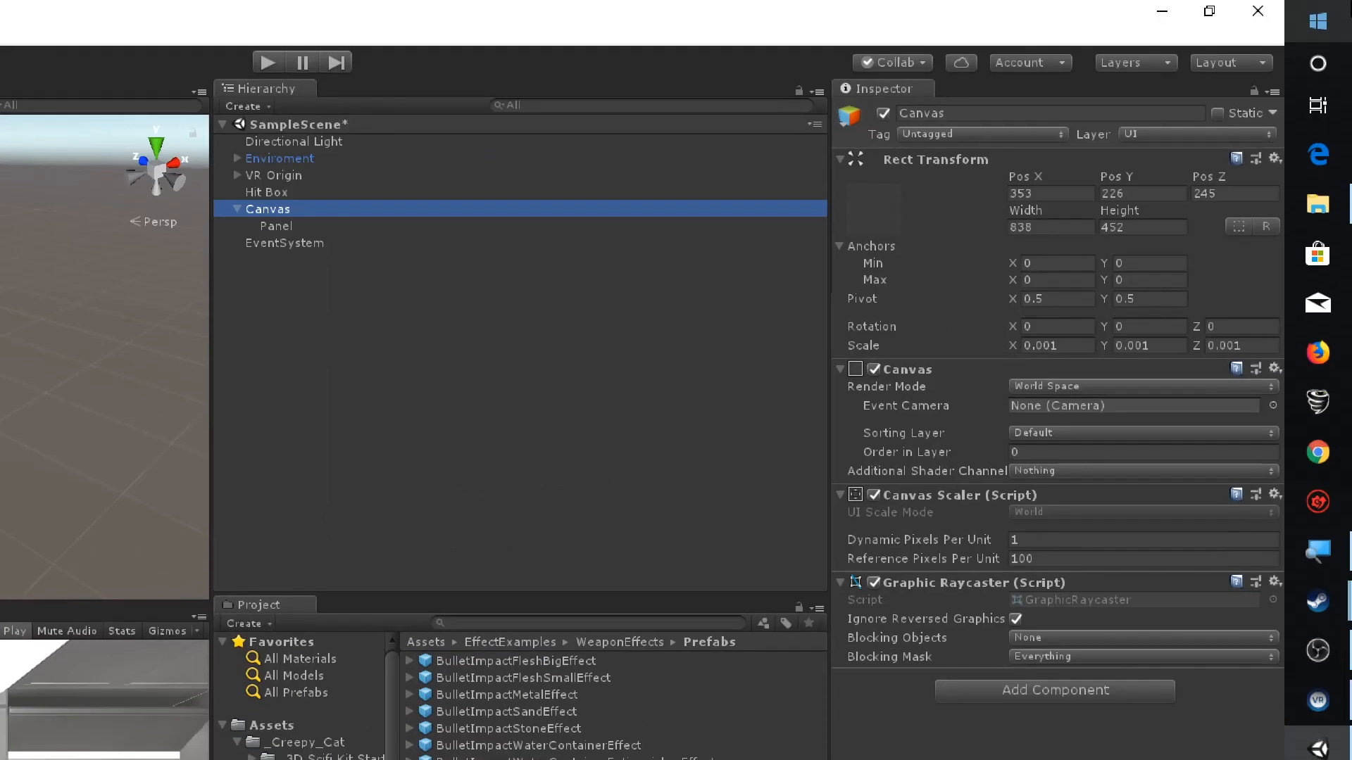
pyautogui.click(1044, 226)
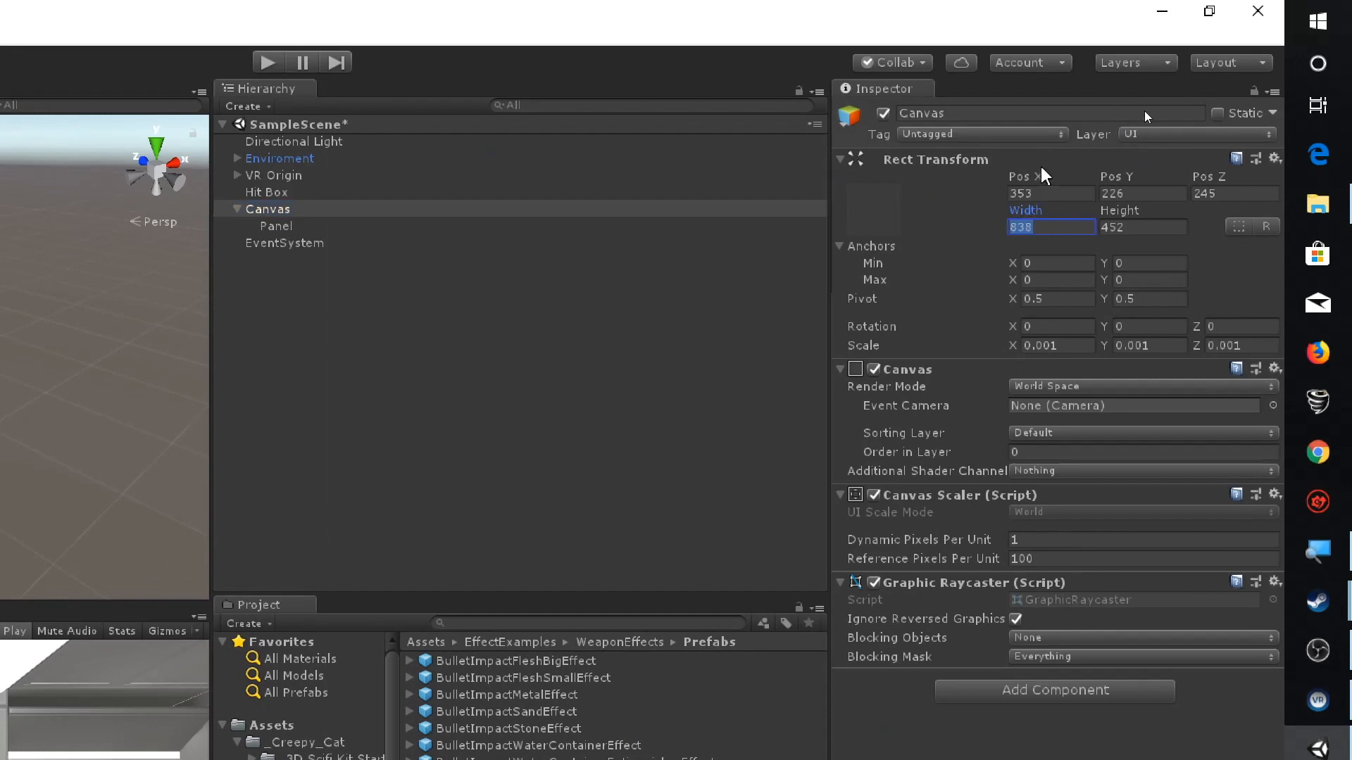
pyautogui.write('100')
pyautogui.press('Tab')
pyautogui.write('30')
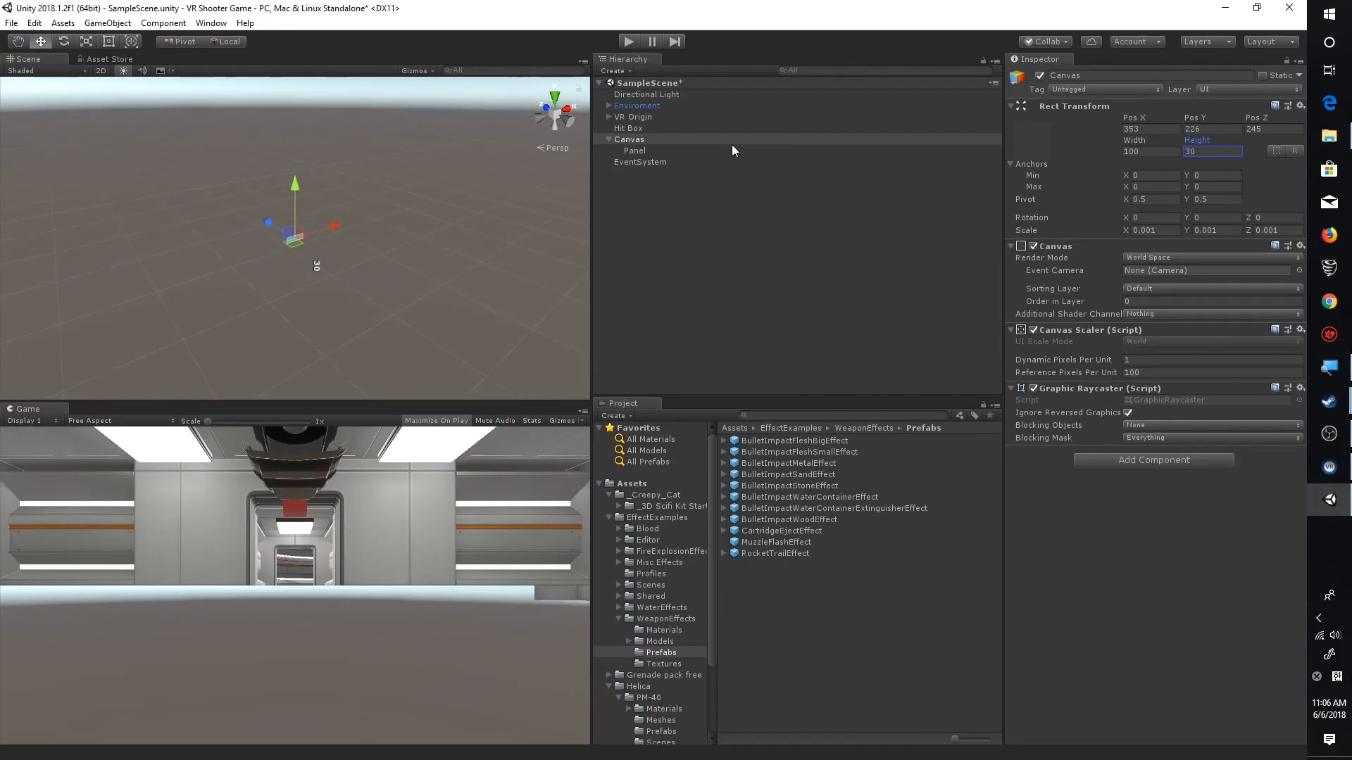
pyautogui.click(412, 211)
pyautogui.doubleClick(725, 141)
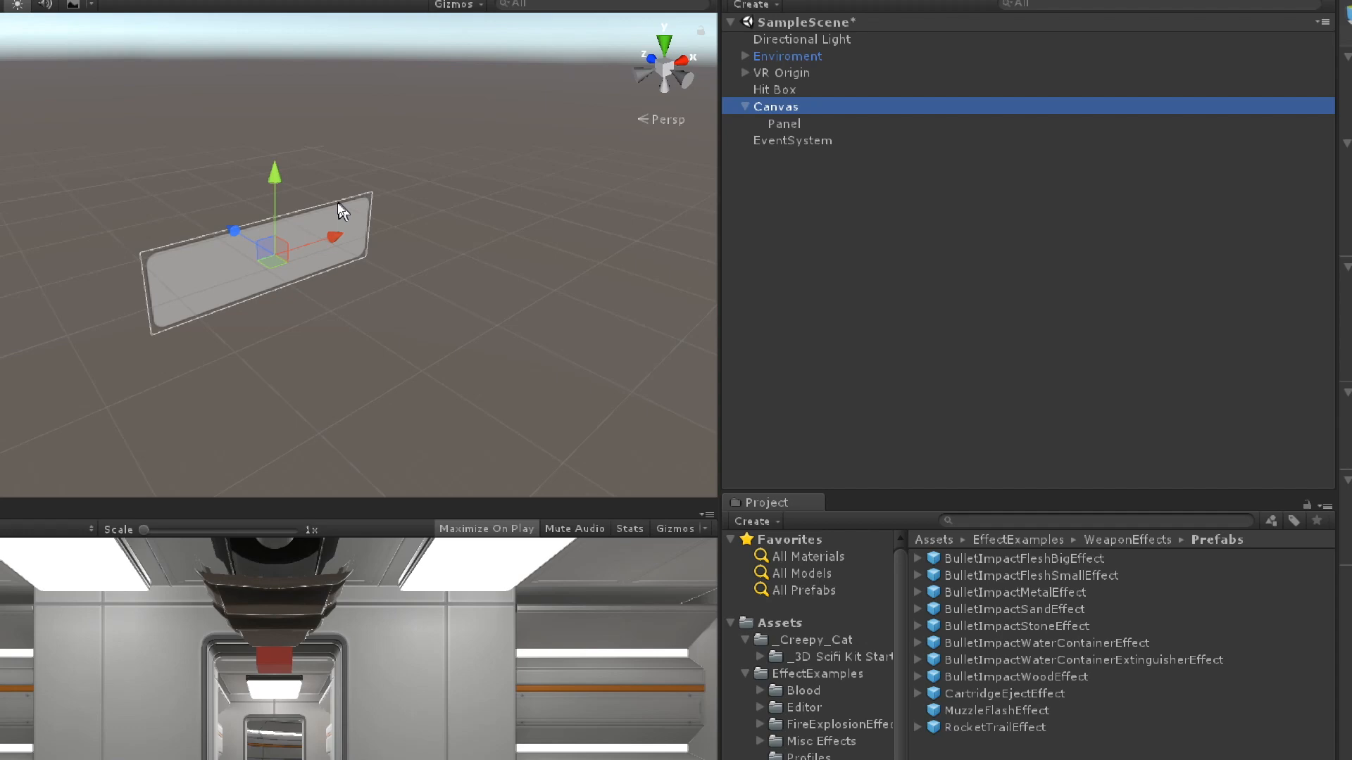
# Select the Panel inside the Canvas to show its Image component settings
pyautogui.click(799, 141)
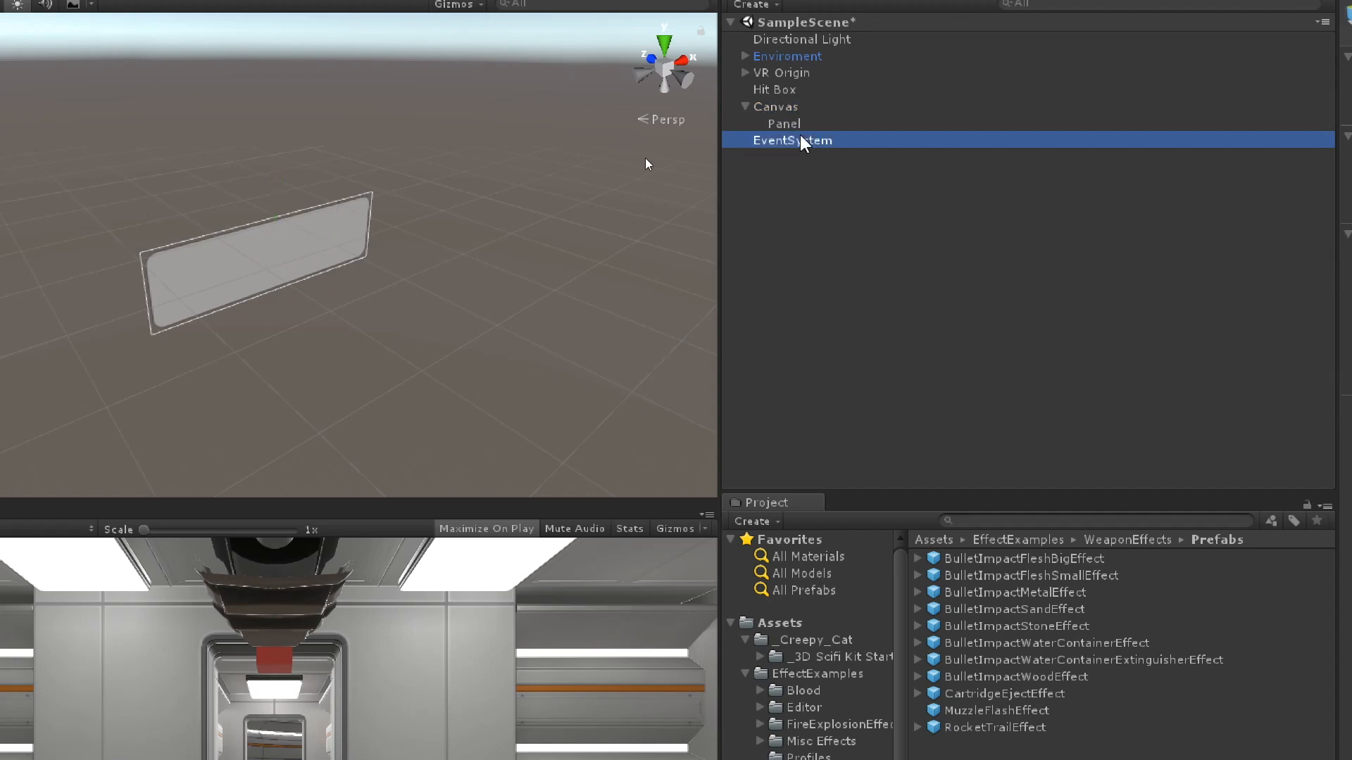
pyautogui.click(801, 125)
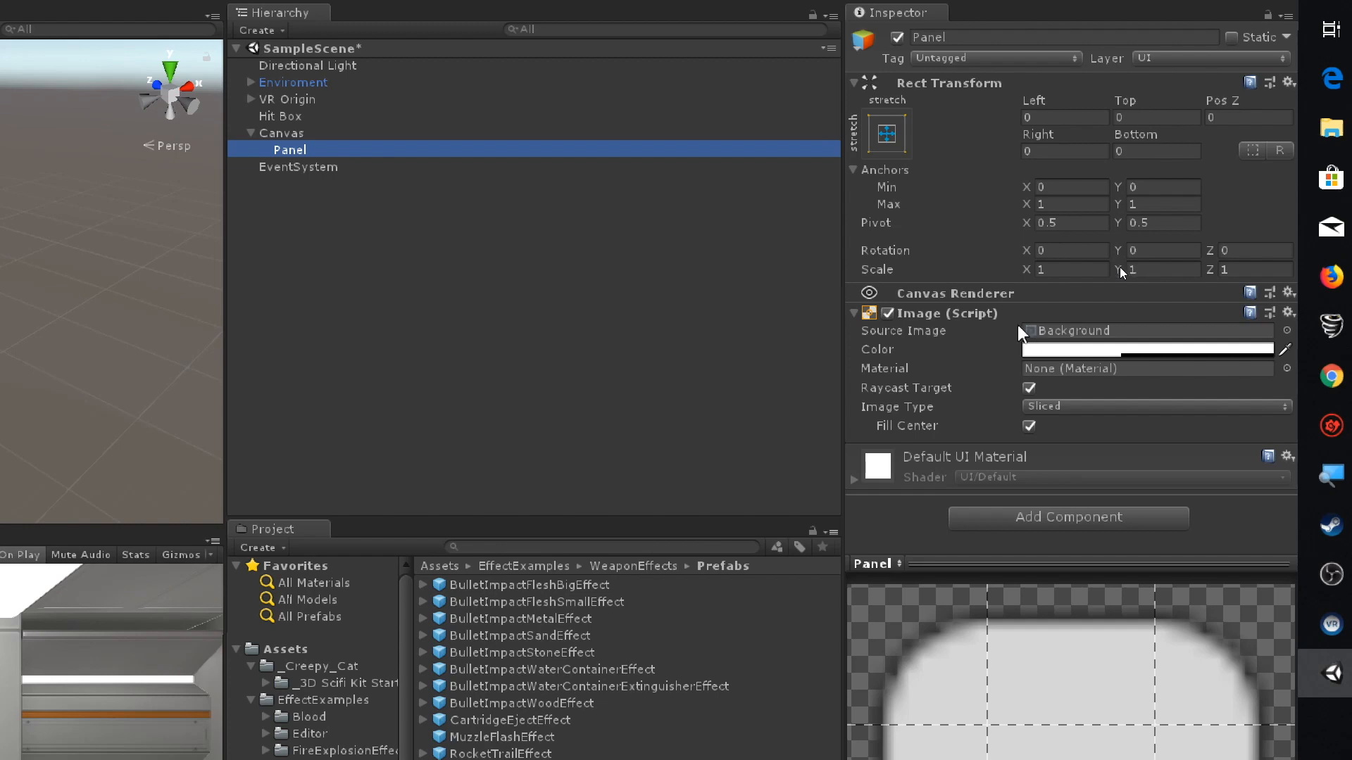
pyautogui.hotkey('ctrl', 'z')
pyautogui.hotkey('ctrl', 'z')
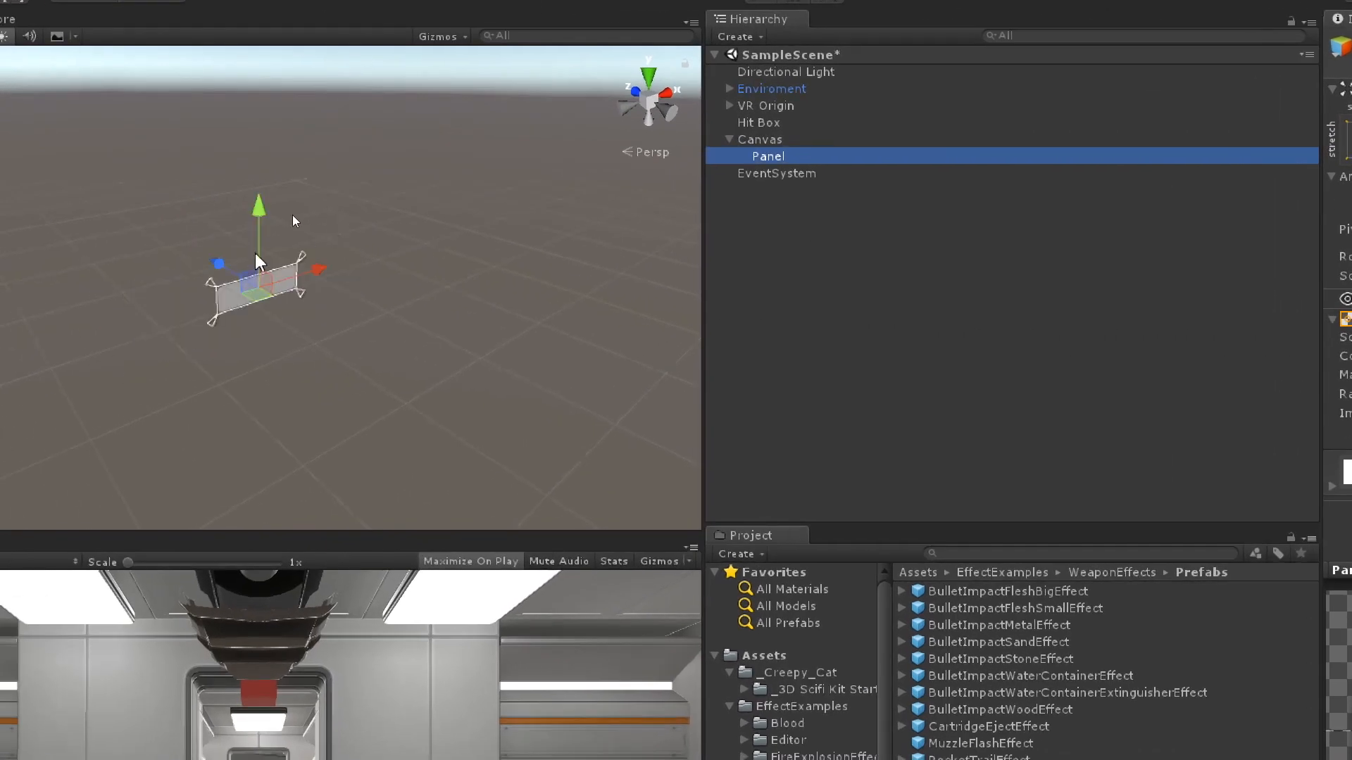
# Add a UI Text element as a child of the canvas's Panel
pyautogui.rightClick(783, 154)
pyautogui.moveTo(829, 495)
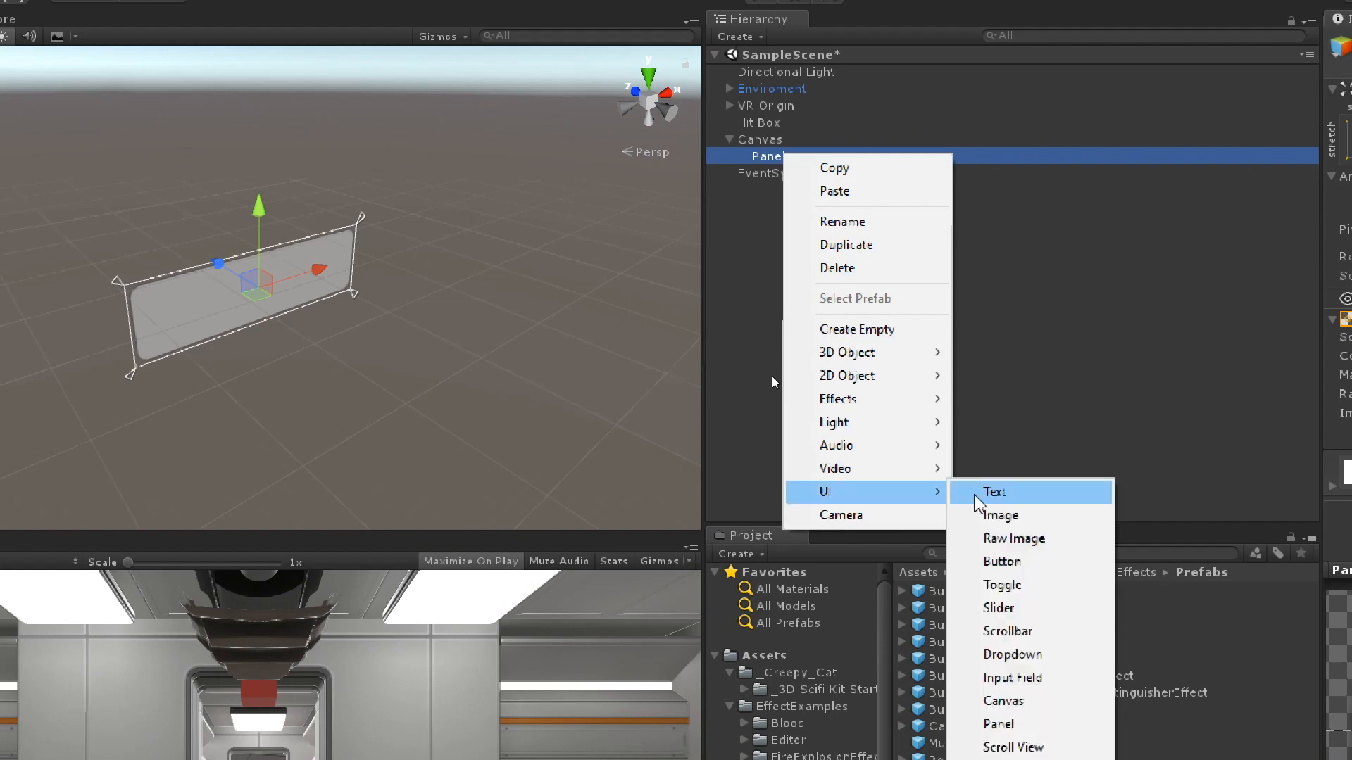
pyautogui.click(994, 491)
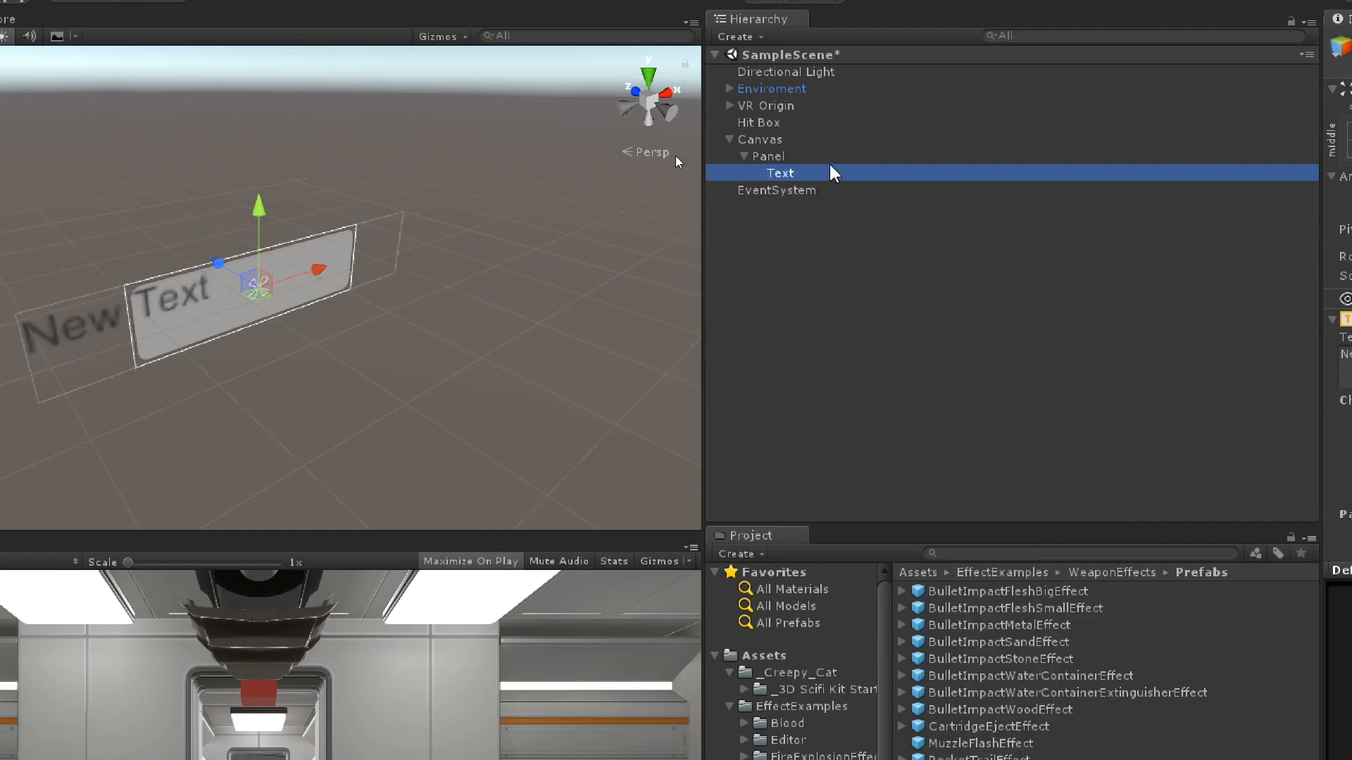
# Anchor the Text element to stretch both horizontally and vertically, also setting its position so it fills the Panel
pyautogui.click(803, 157)
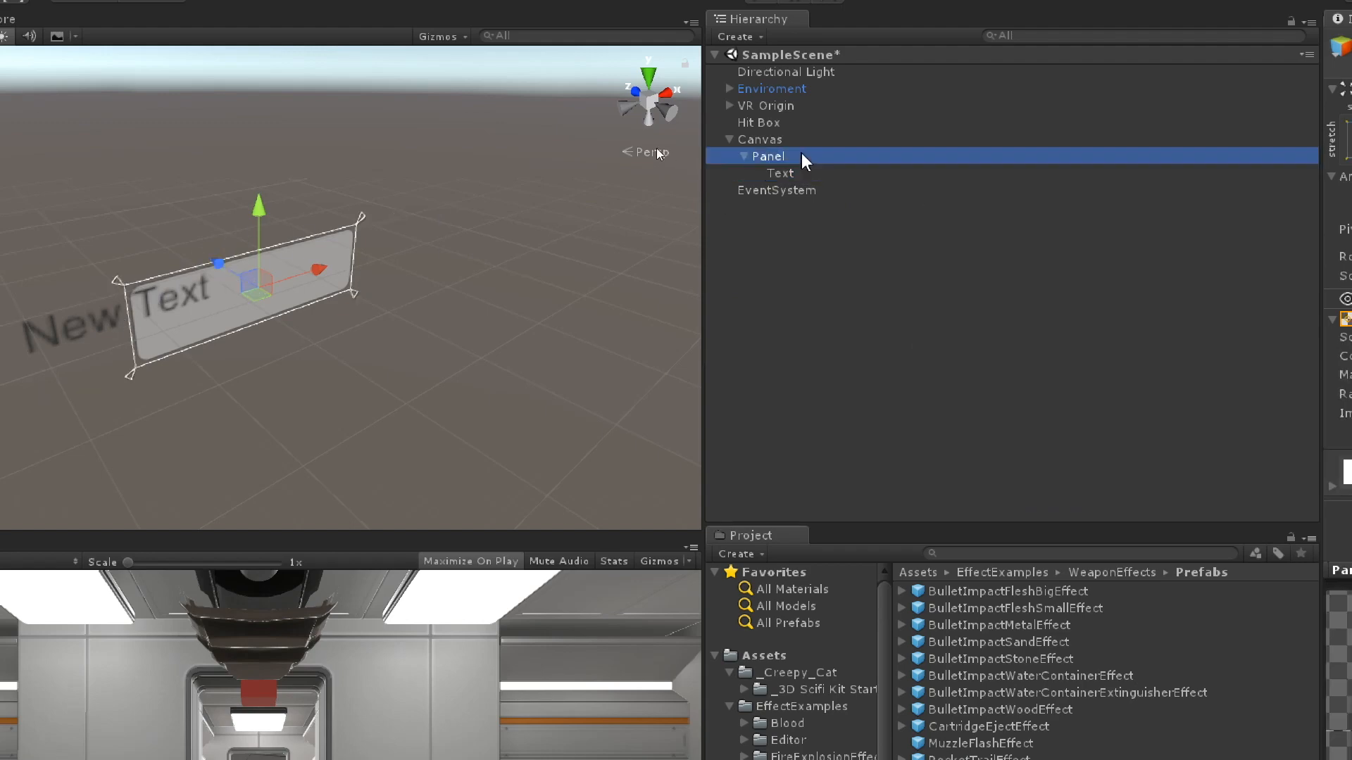
pyautogui.click(792, 169)
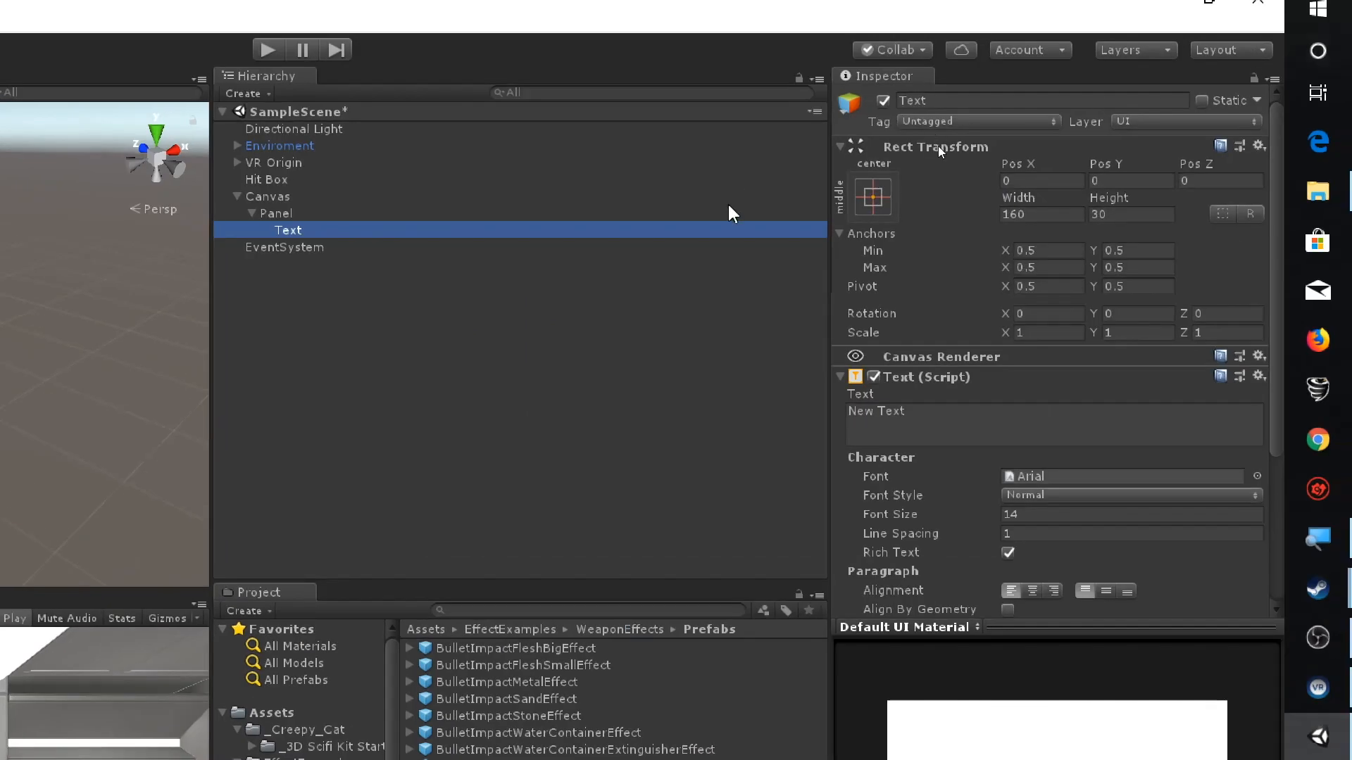
pyautogui.click(875, 199)
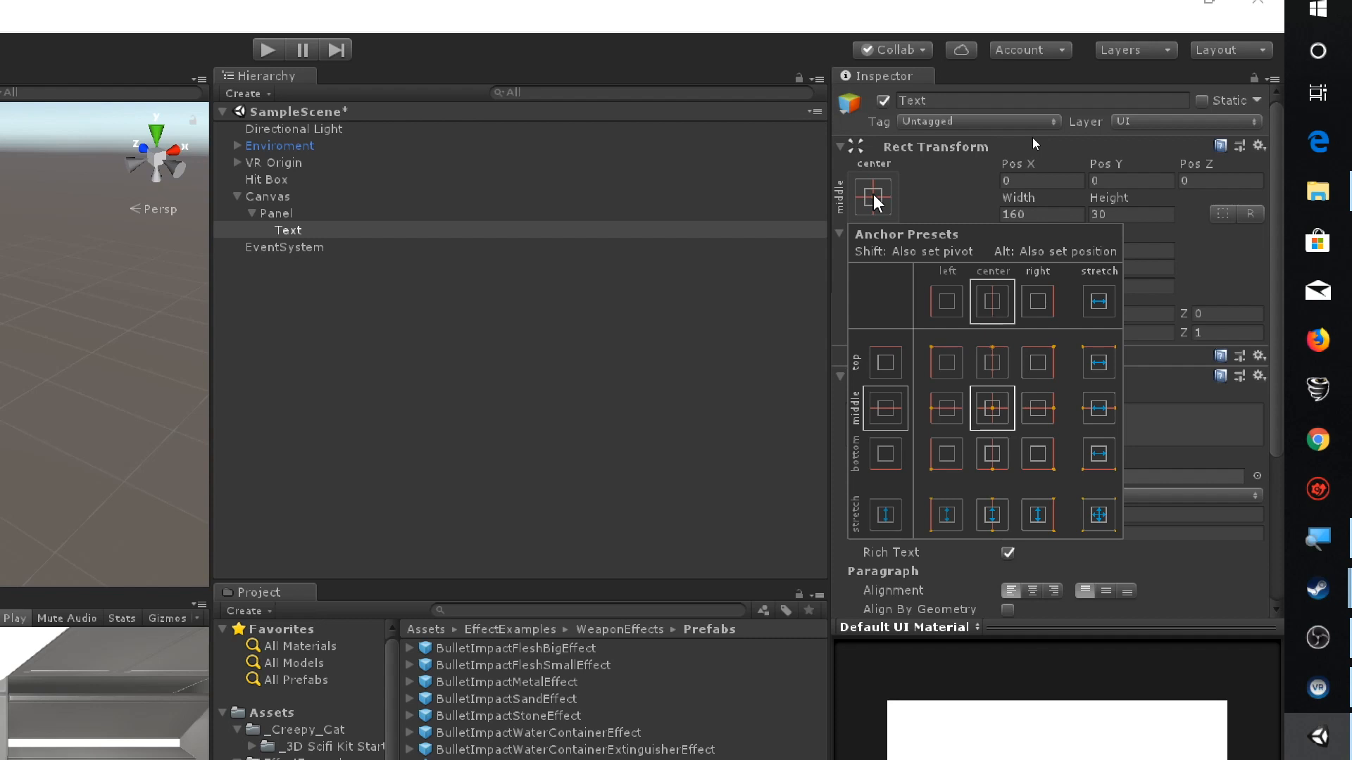
pyautogui.press('alt')
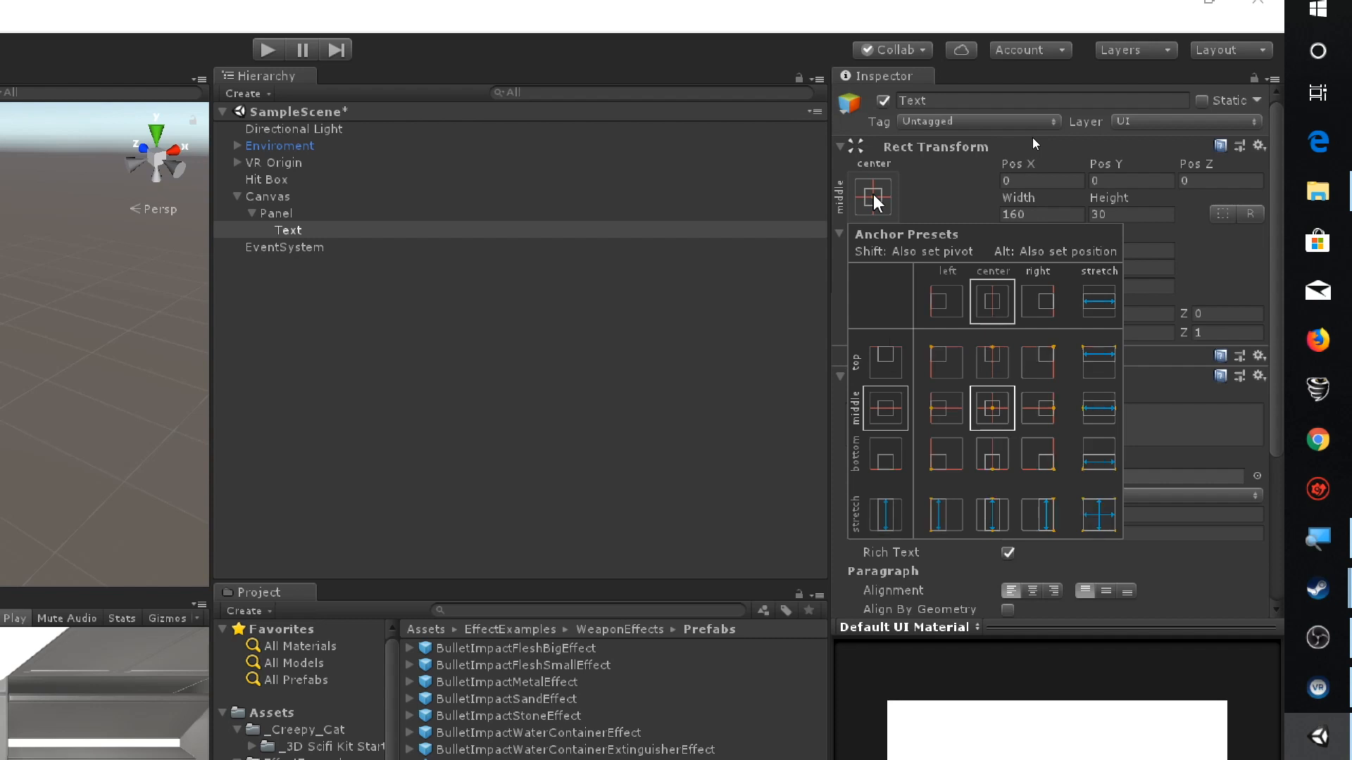
pyautogui.click(1104, 512)
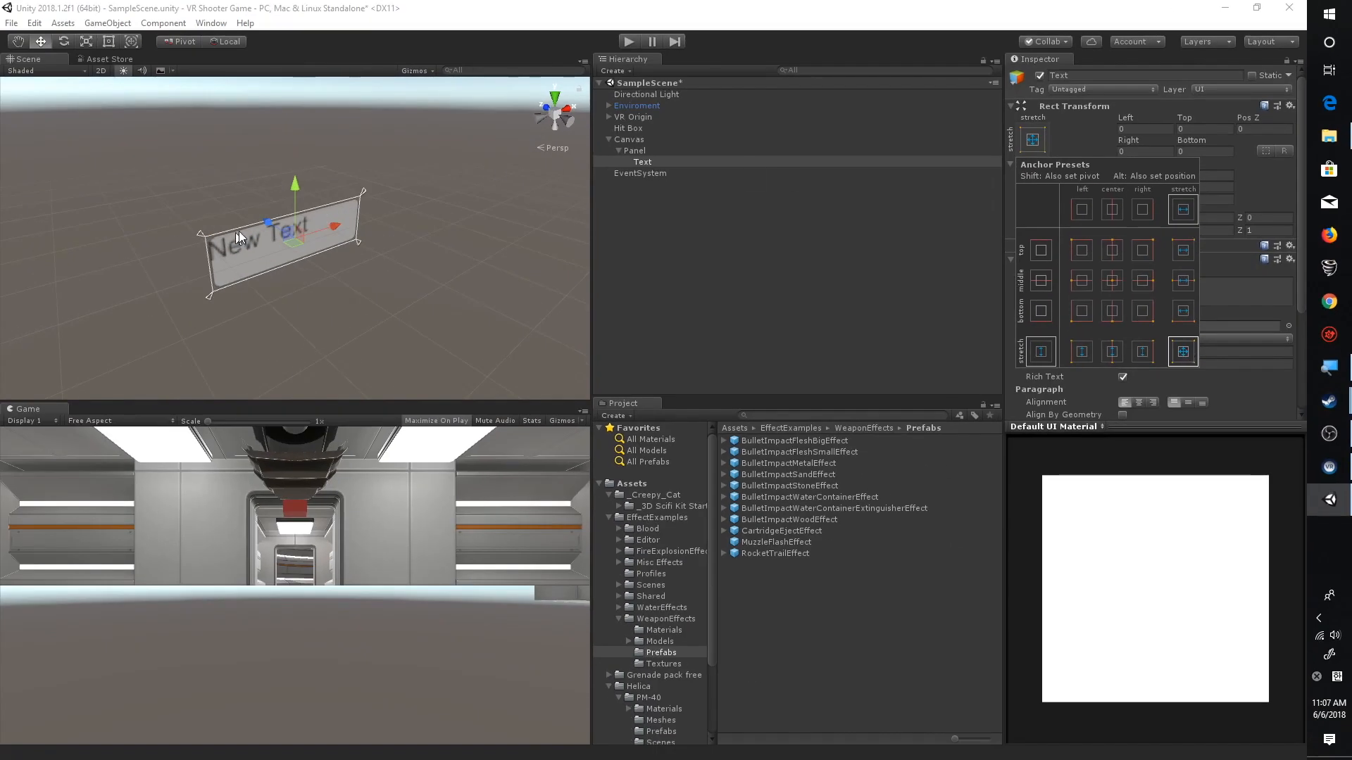
# Align the Text element's content to the horizontal center and vertical middle
pyautogui.click(642, 161)
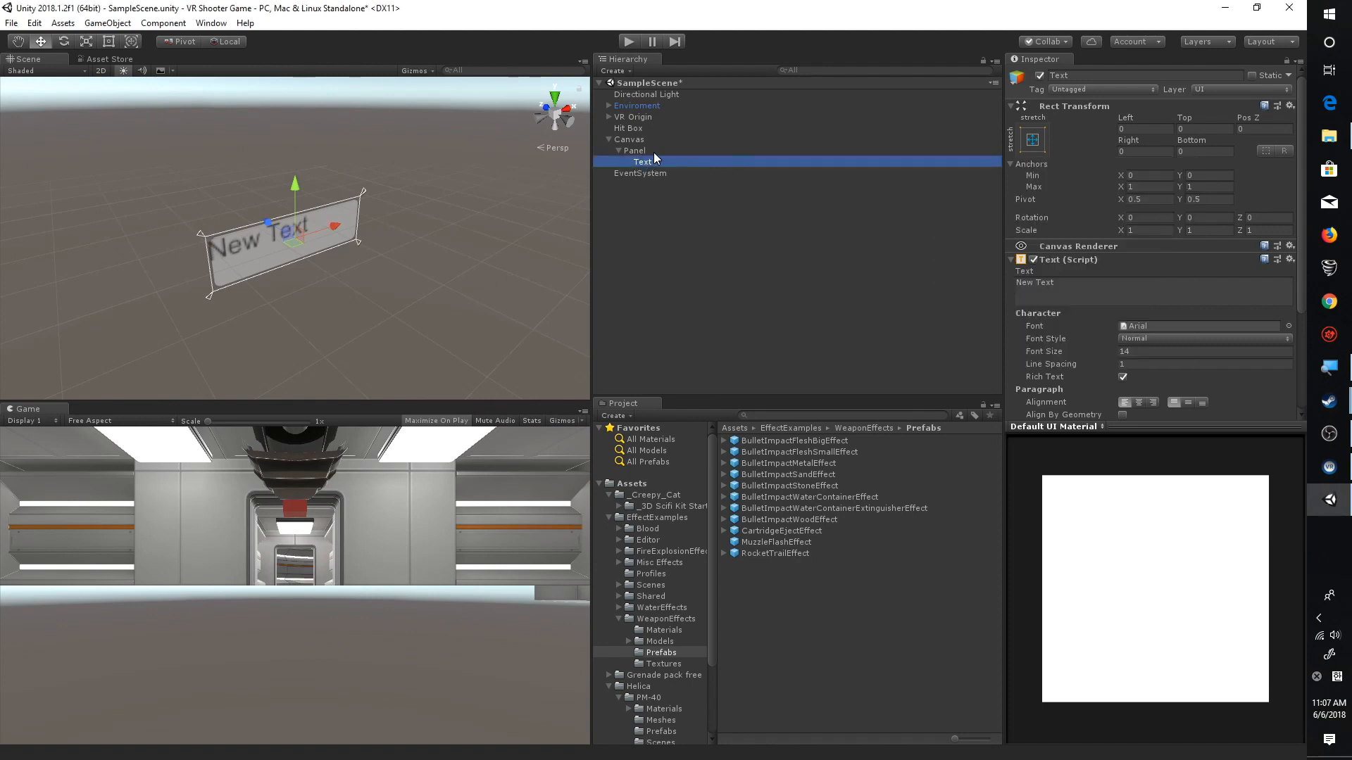
pyautogui.click(638, 161)
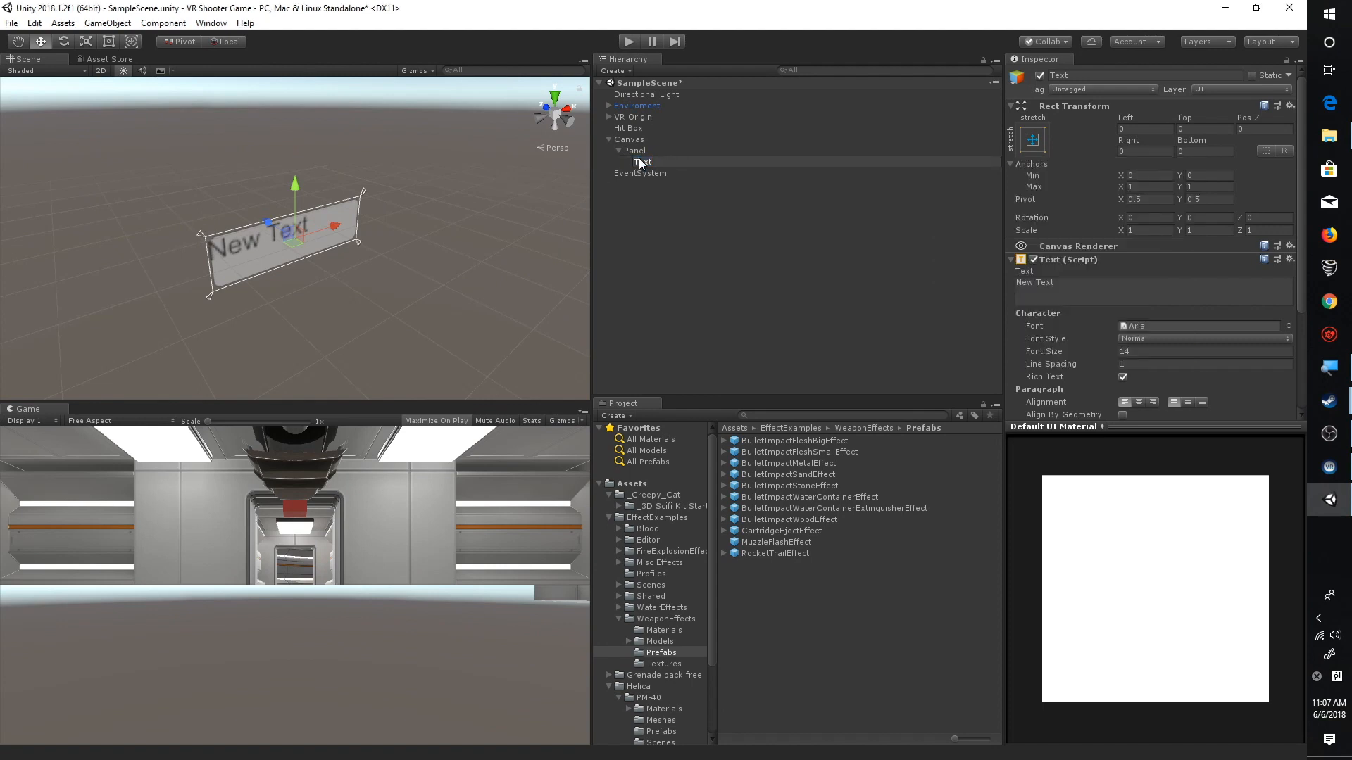
pyautogui.press('Return')
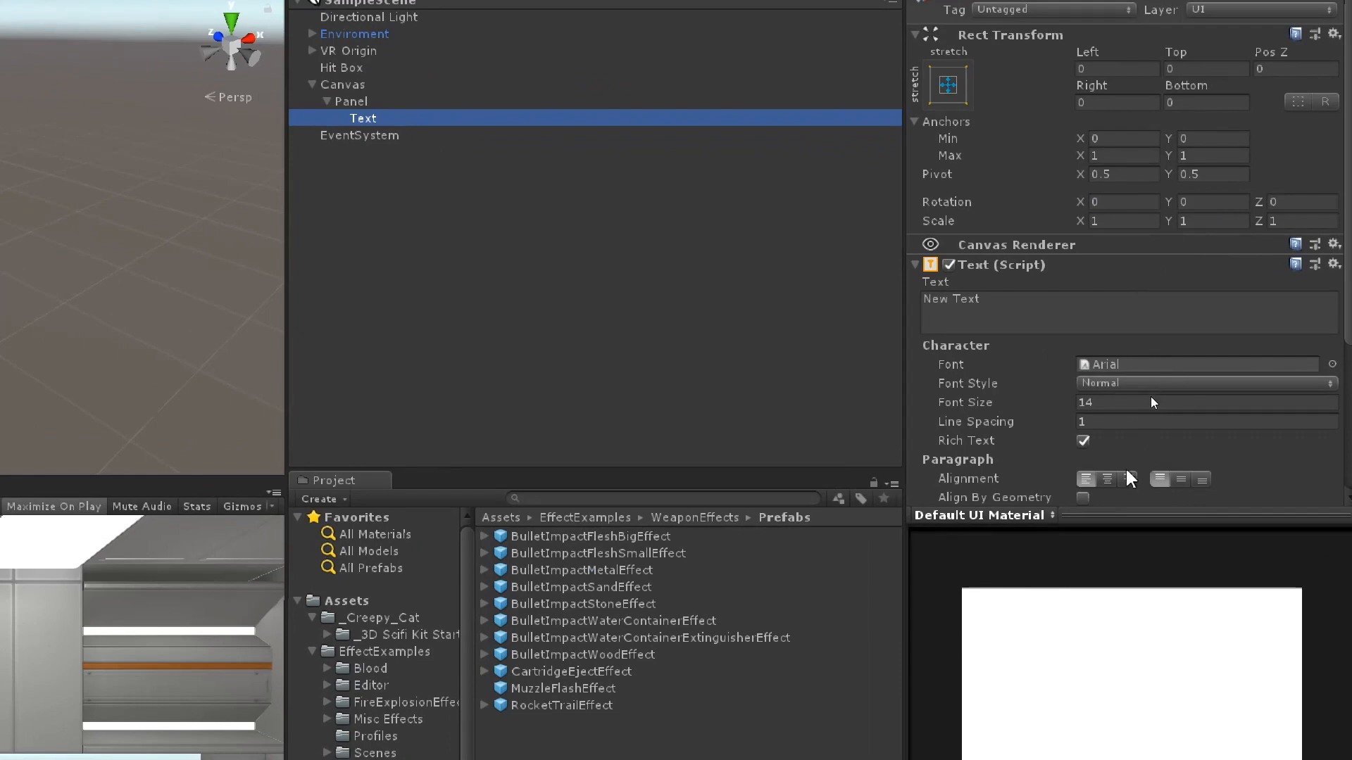
pyautogui.click(1107, 479)
pyautogui.click(1181, 479)
pyautogui.scroll(-3, 1185, 471)
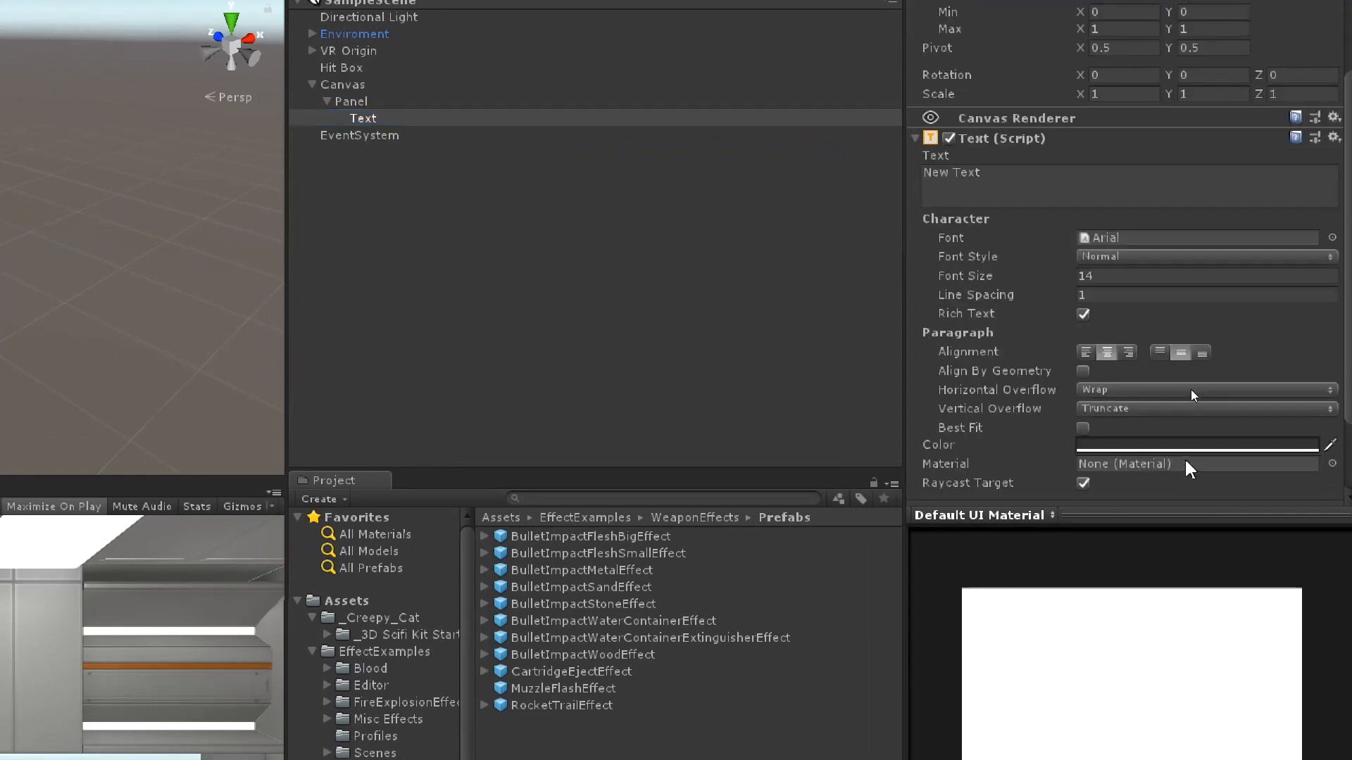
pyautogui.click(1185, 515)
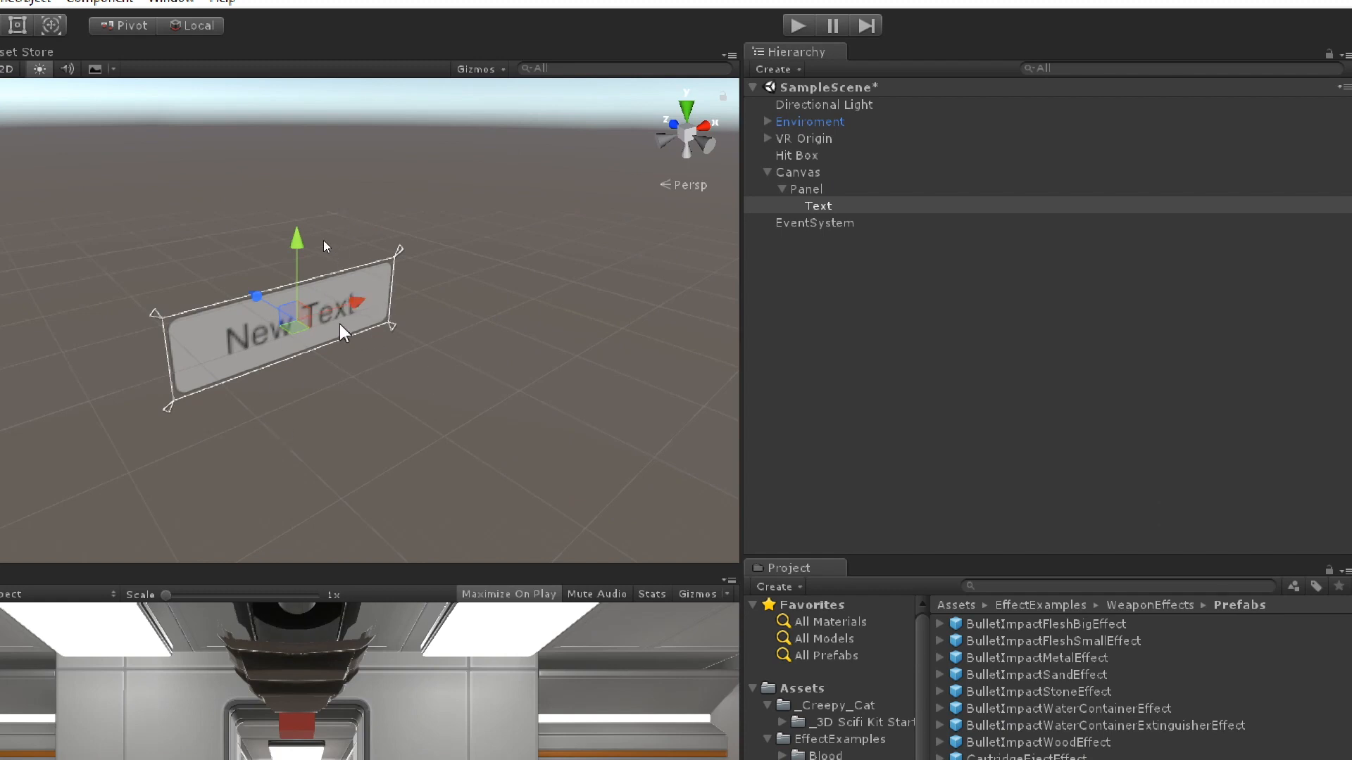
# Set the Canvas Scaler's Dynamic Pixels Per Unit to 2 on the Canvas
pyautogui.click(796, 172)
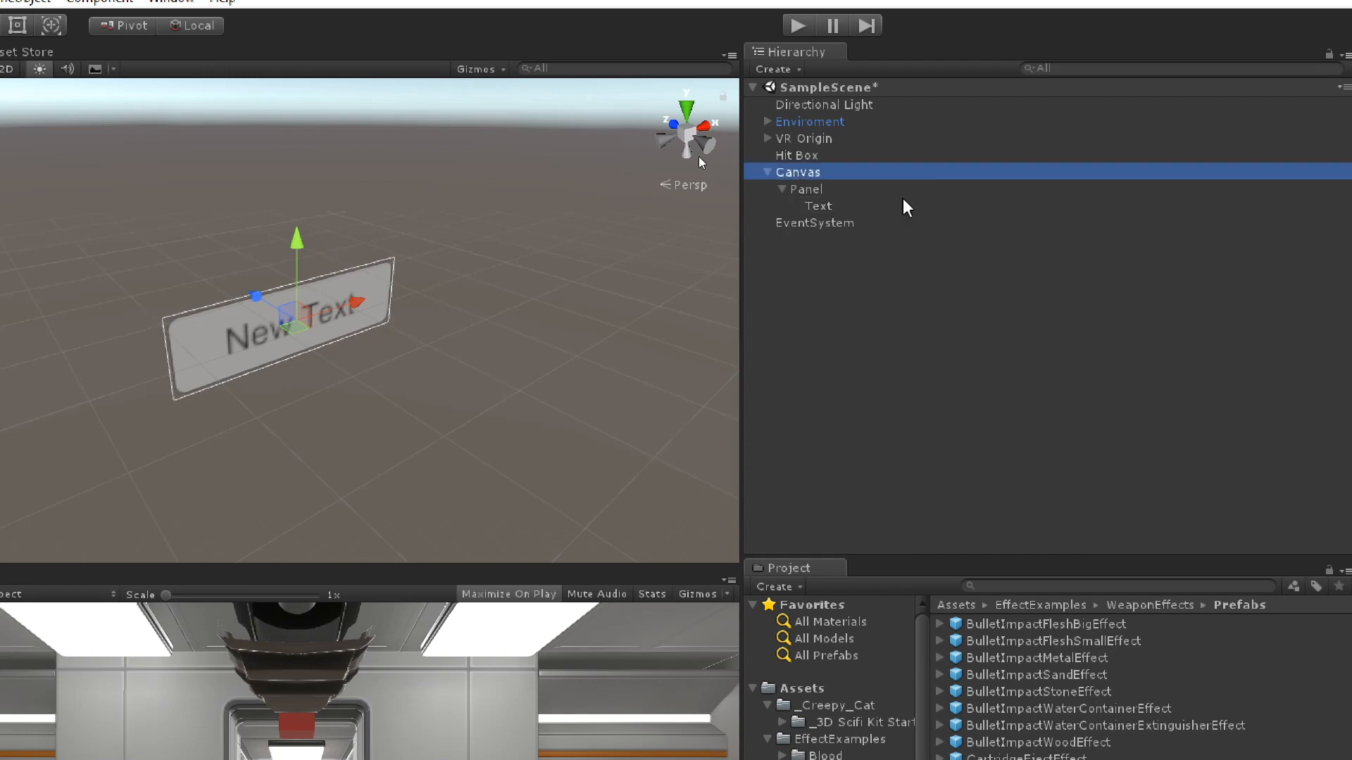
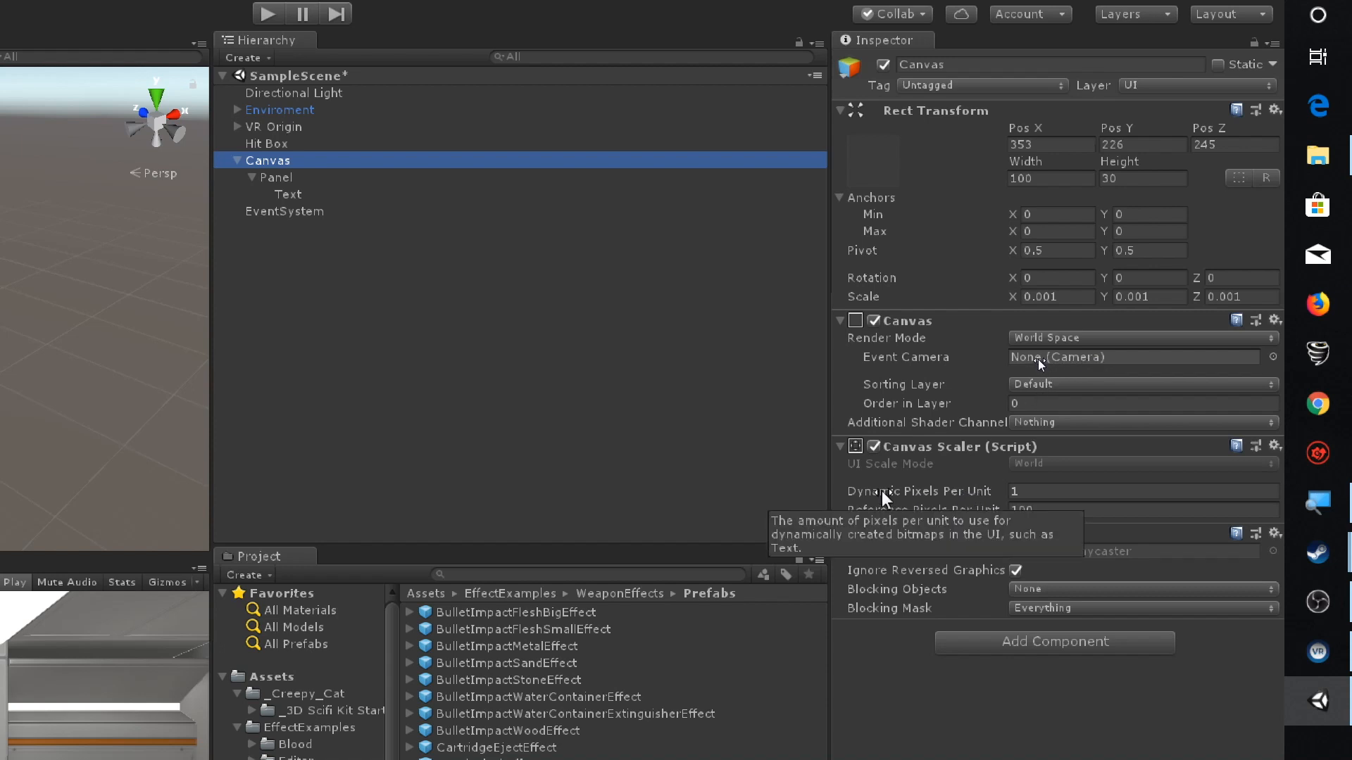
pyautogui.click(328, 178)
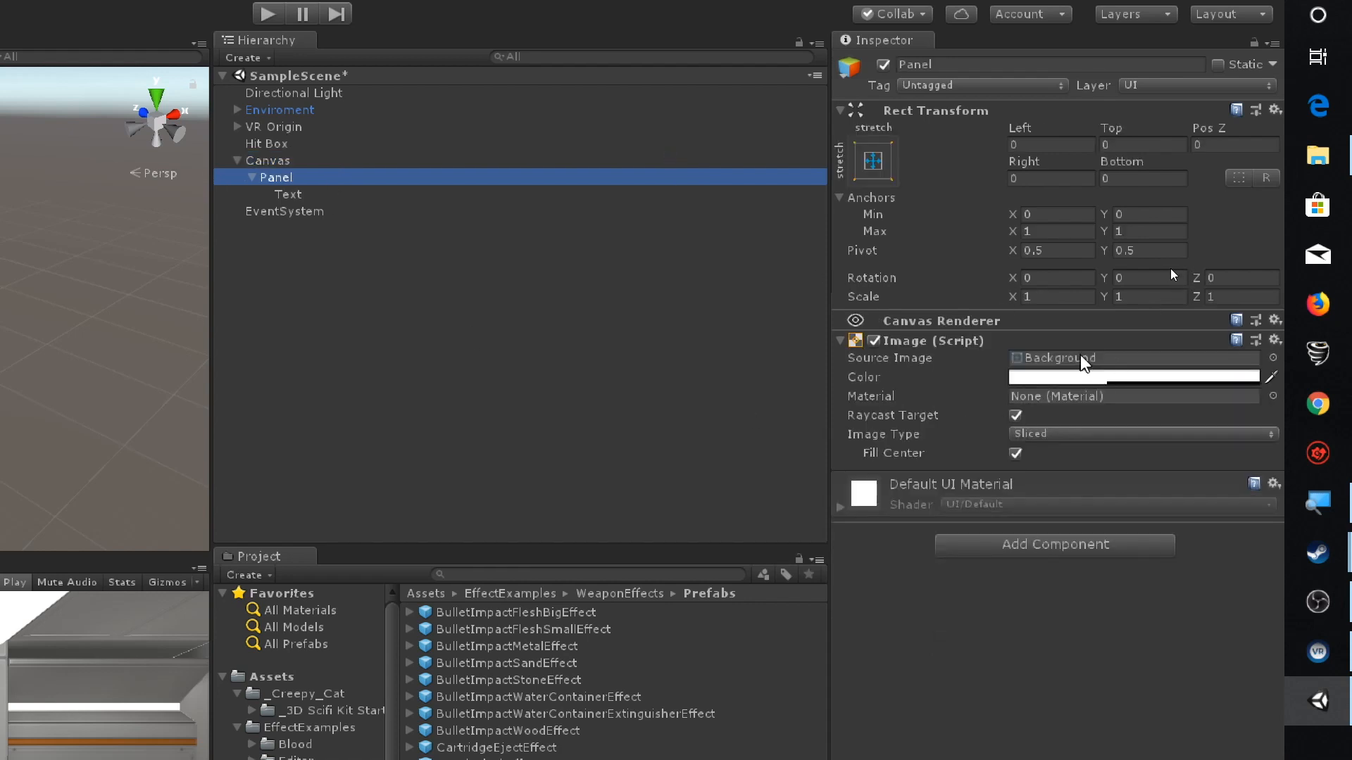
pyautogui.click(283, 161)
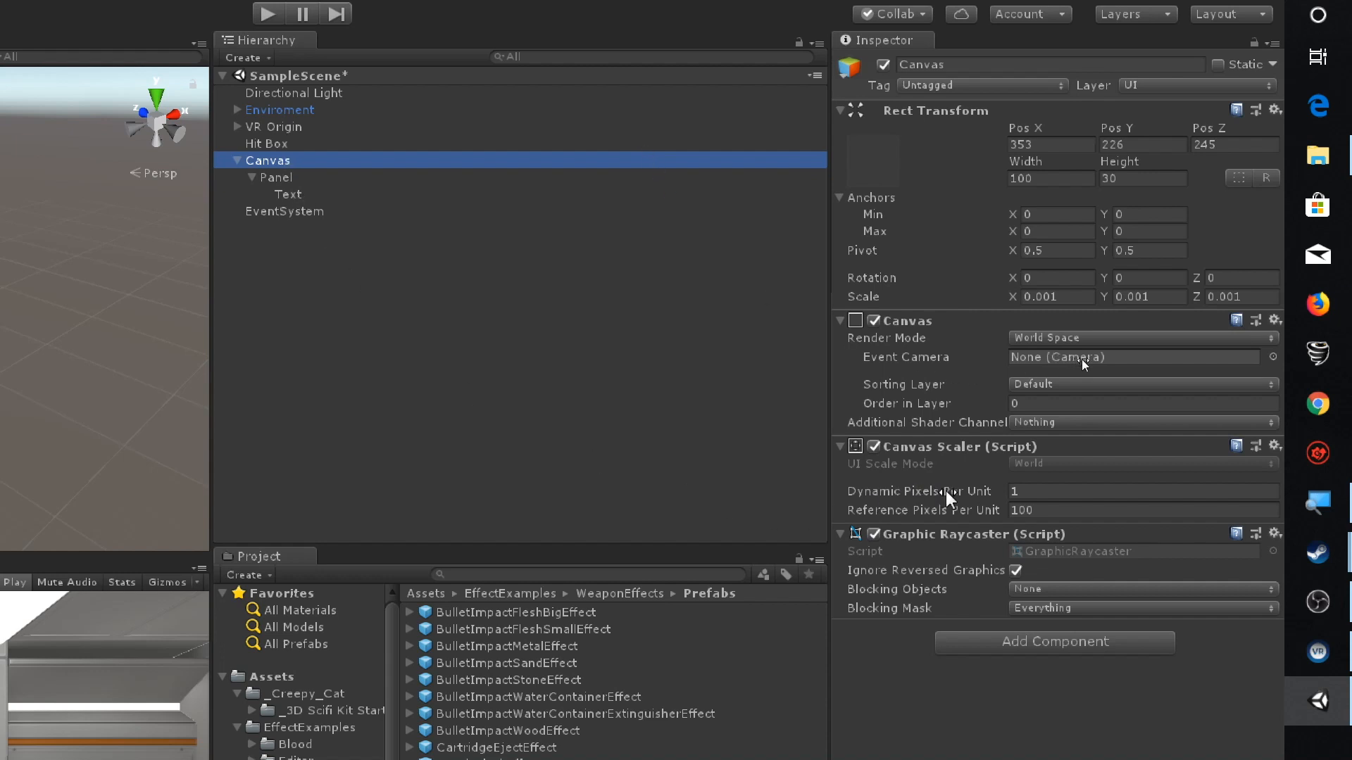
pyautogui.click(356, 197)
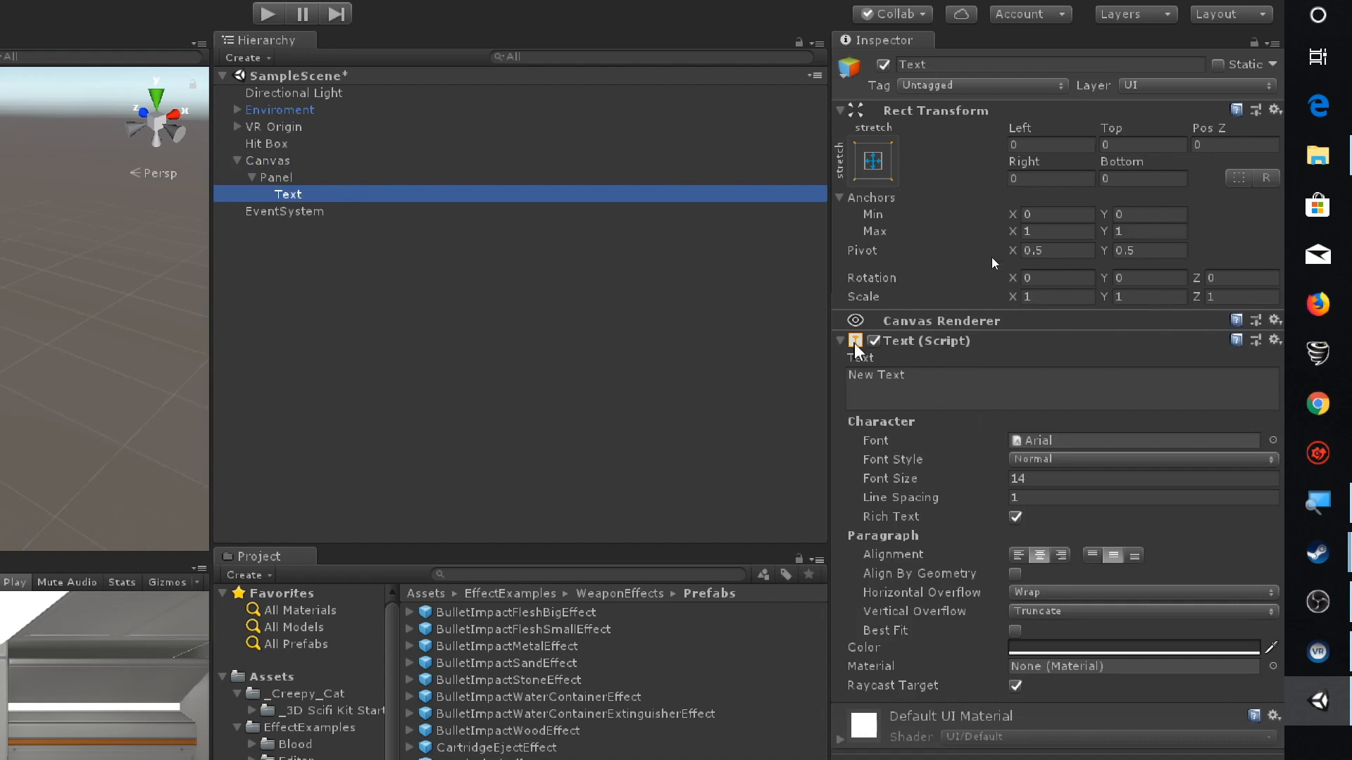
pyautogui.click(663, 160)
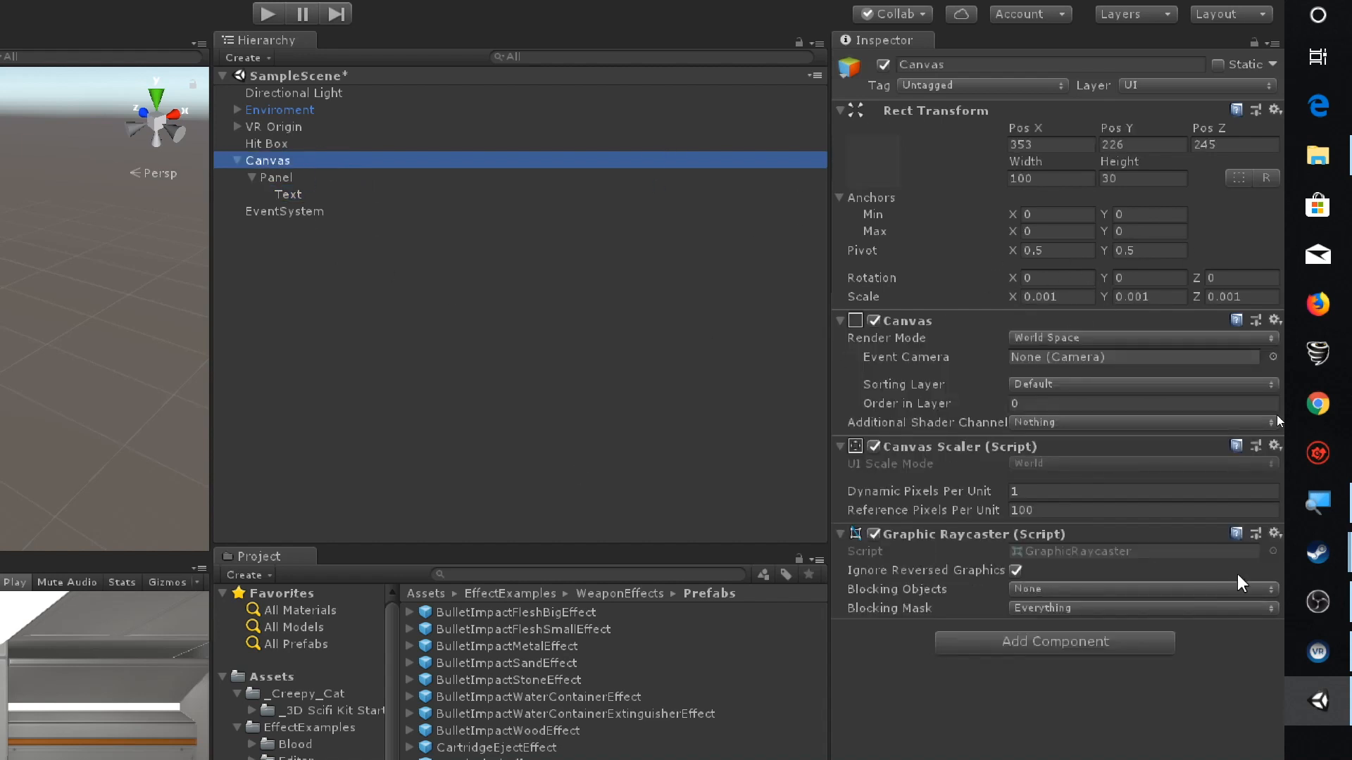
pyautogui.click(1067, 491)
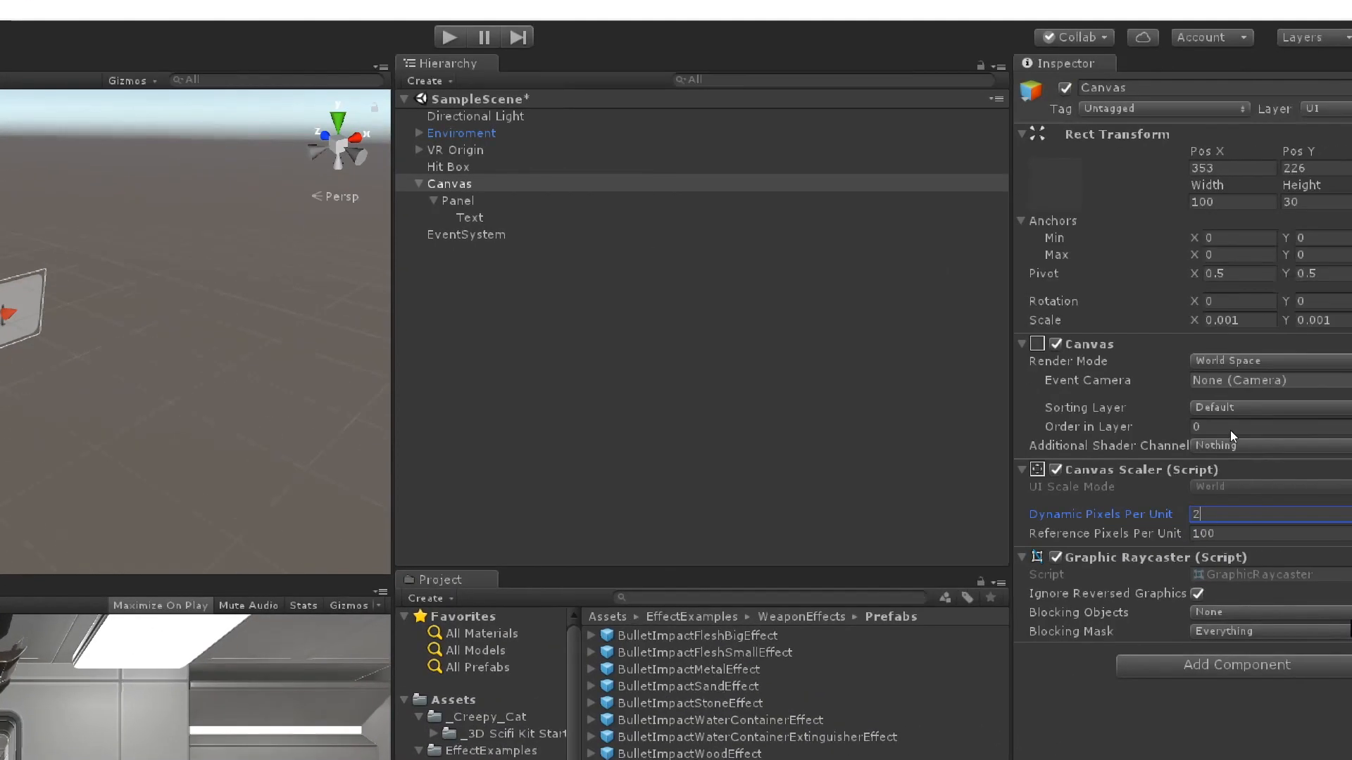
pyautogui.write('2')
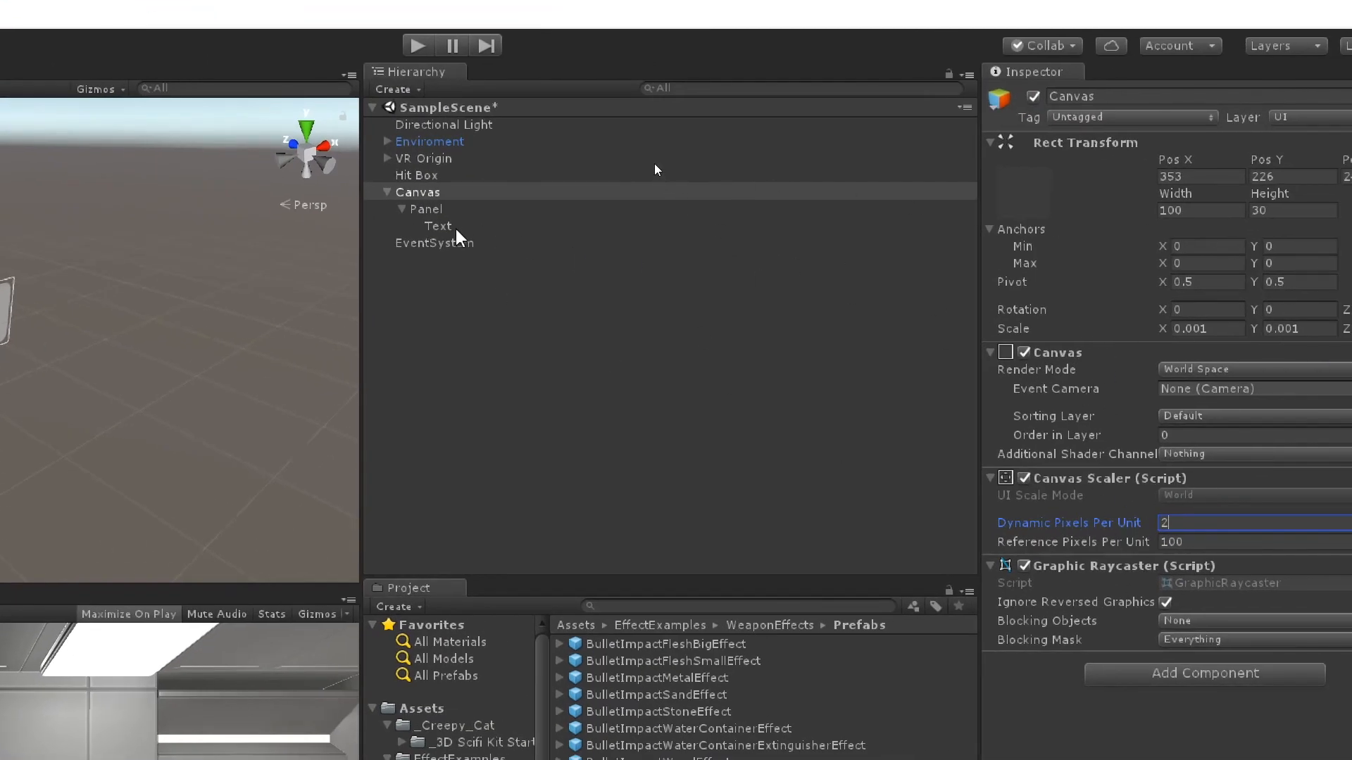
# Rename the Text object under the Panel to "Ammo Text"
pyautogui.click(604, 226)
pyautogui.click(1116, 96)
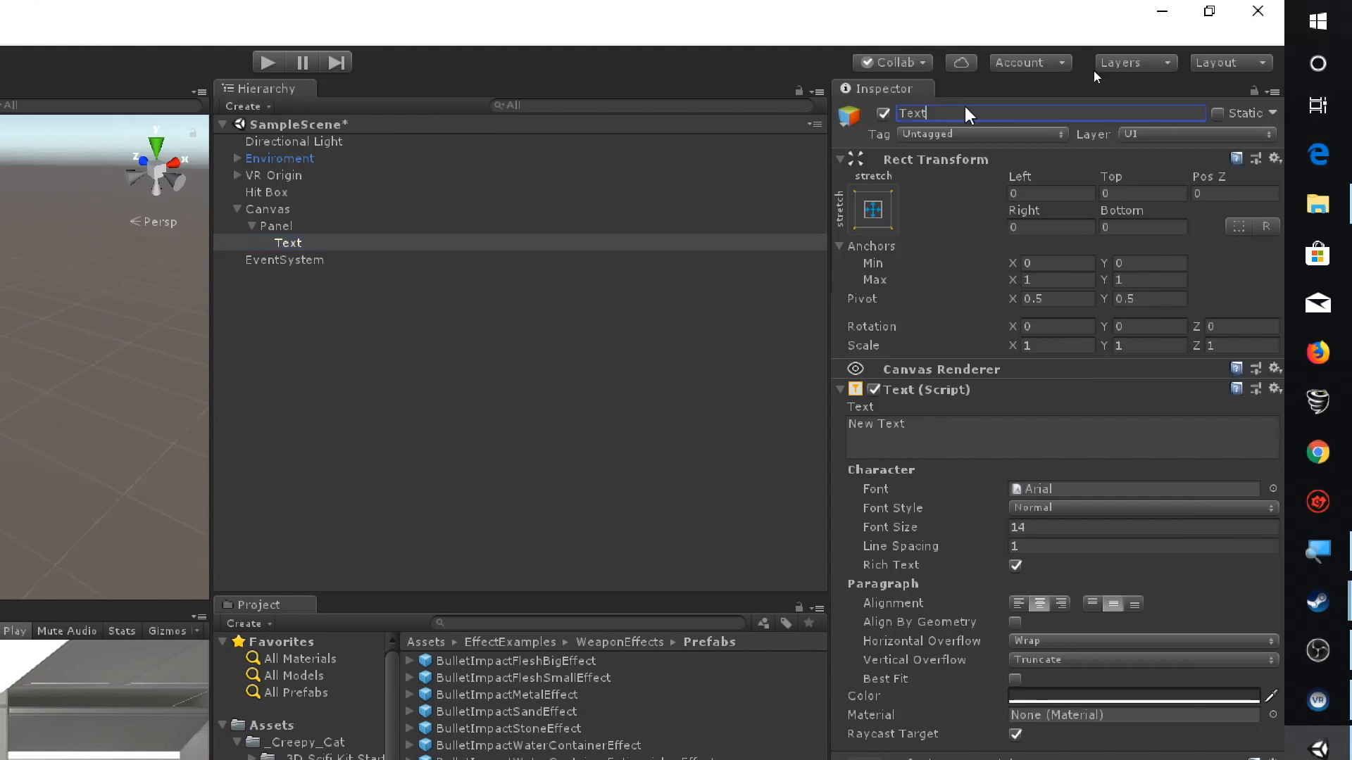
pyautogui.hotkey('ctrl', 'a')
pyautogui.write('Ammo Text')
# Rename the Canvas object to "Gun UI Canvas"
pyautogui.click(347, 214)
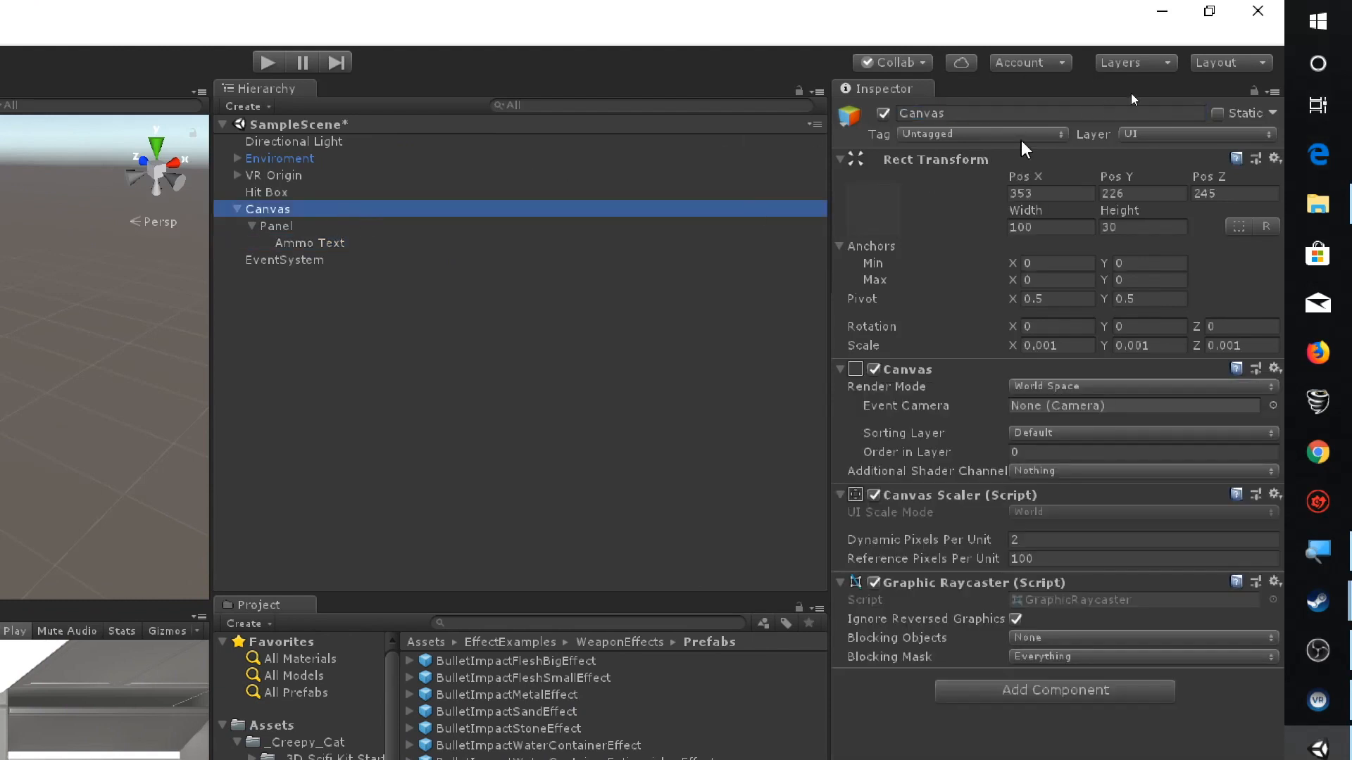
pyautogui.click(1034, 107)
pyautogui.write('Gun ')
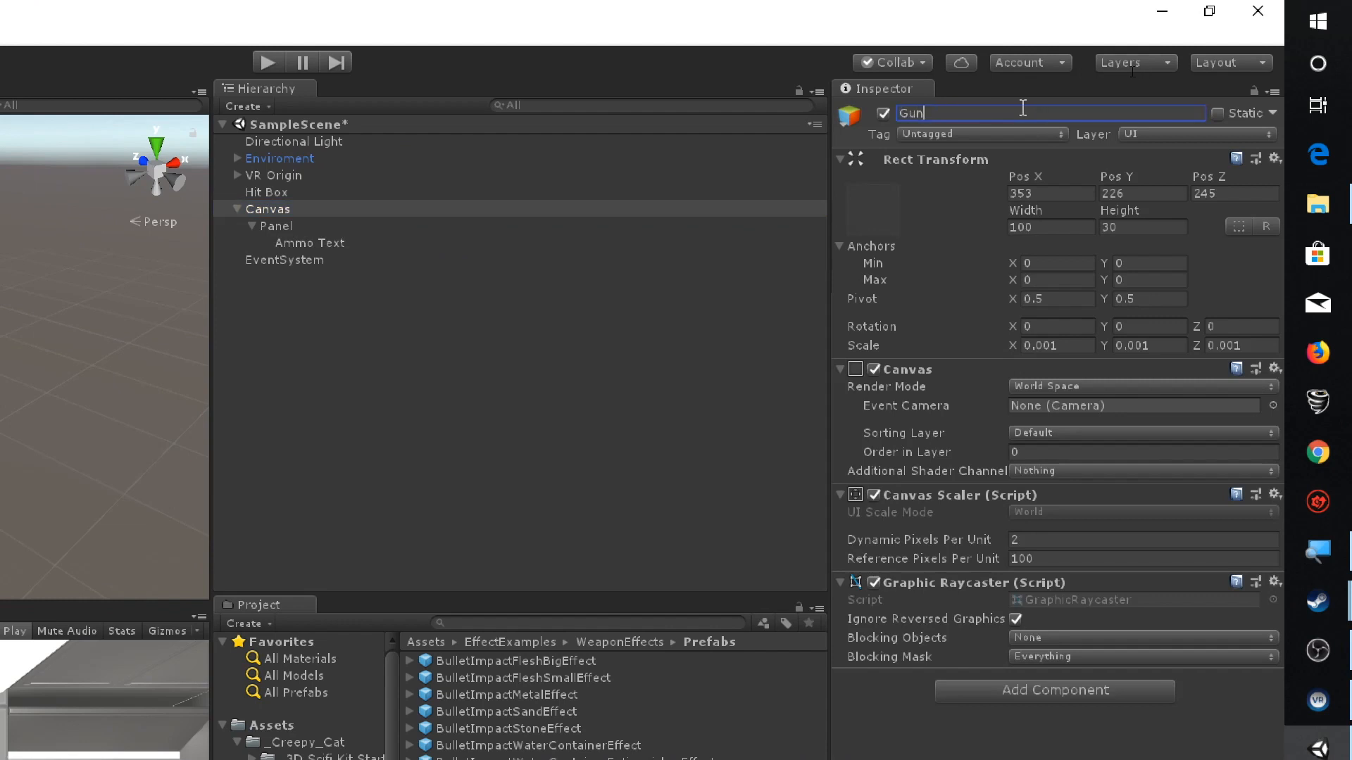
pyautogui.write('UI Canvas')
pyautogui.press('Return')
# Change the displayed text of Ammo Text to "EMPTY"
pyautogui.click(402, 247)
pyautogui.click(947, 423)
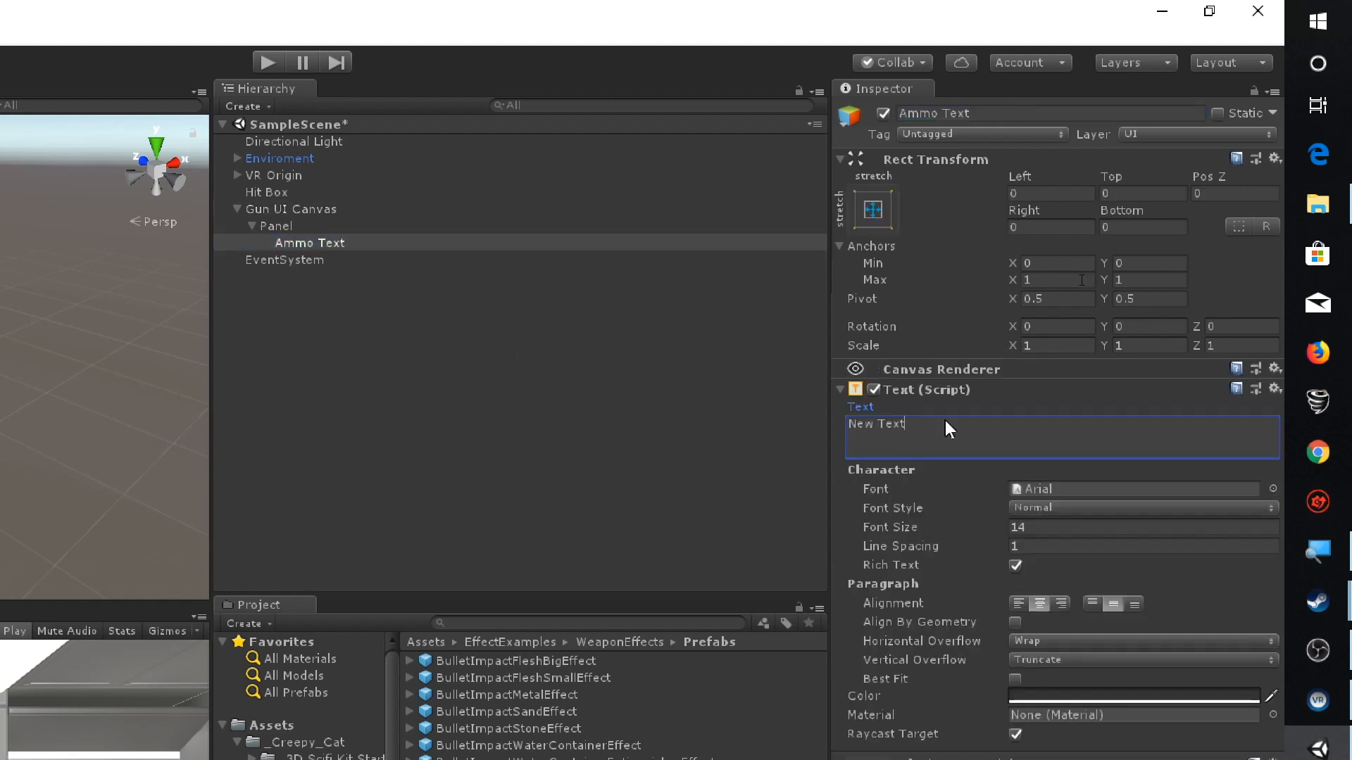
pyautogui.write('EMPTY')
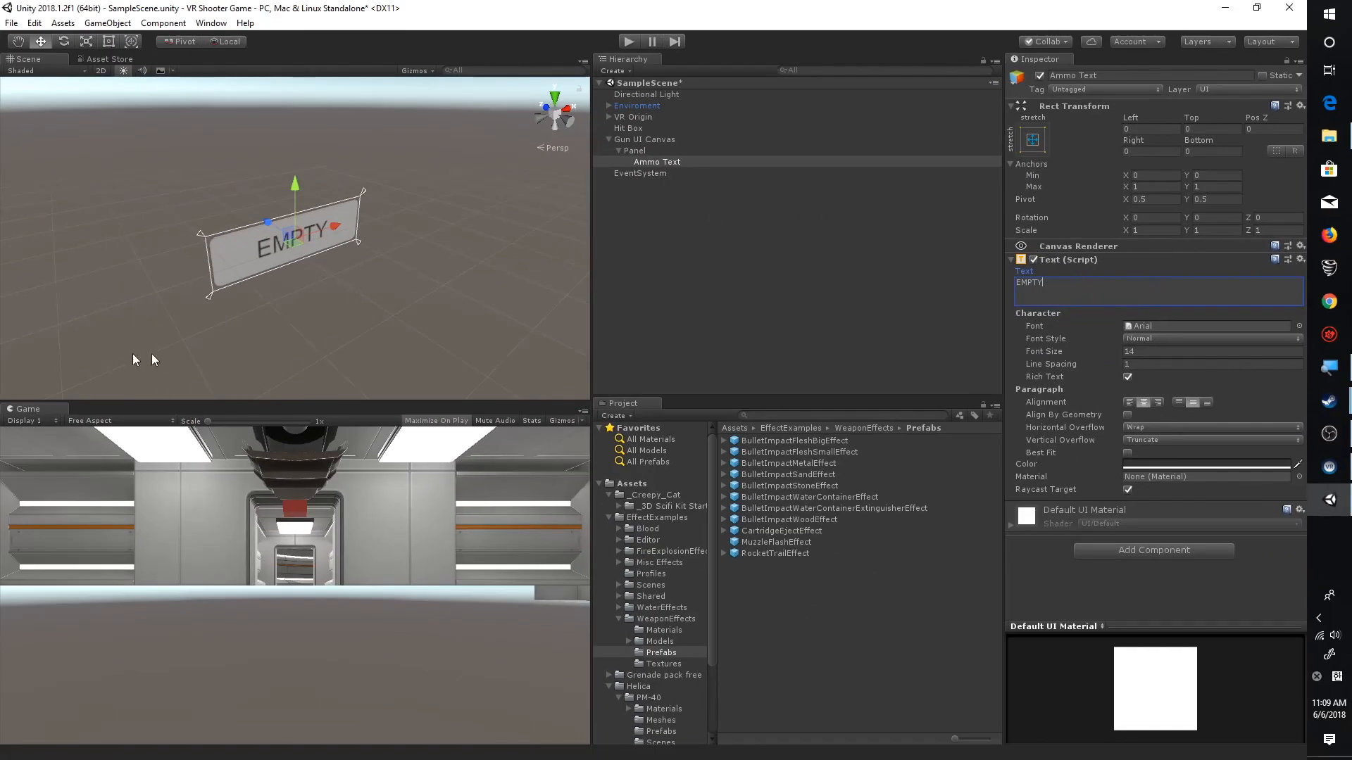
# Make Gun UI Canvas a child of the Gun under RightHand in VR Origin and collapse its children
pyautogui.click(665, 139)
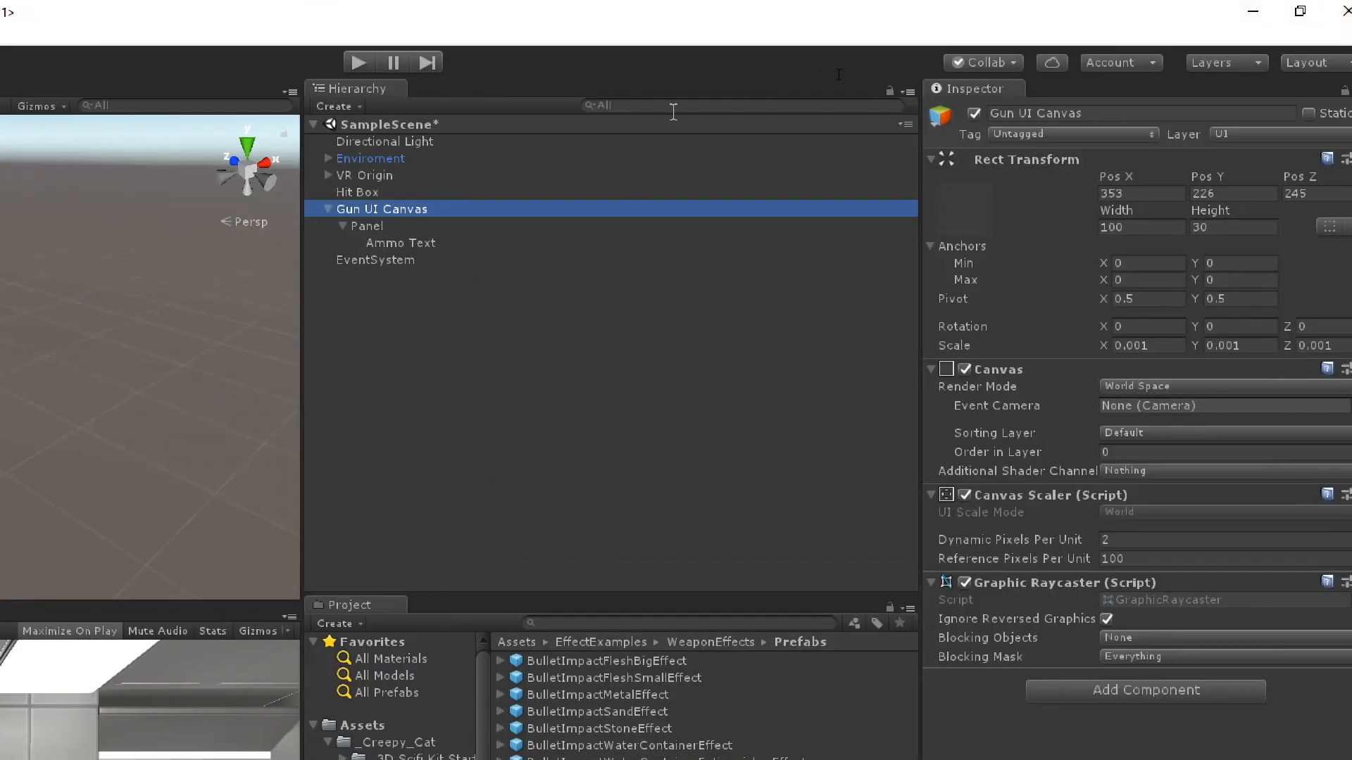
pyautogui.click(328, 175)
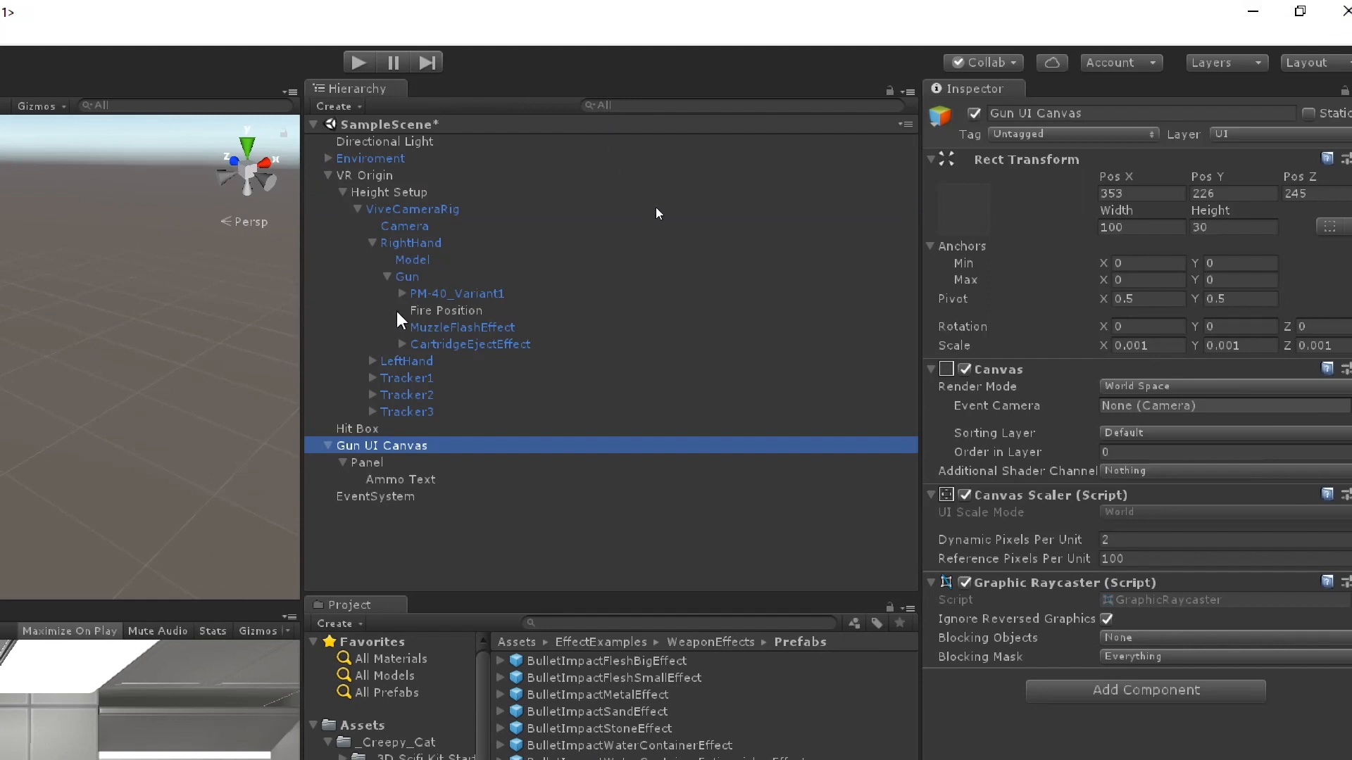
pyautogui.moveTo(383, 451); pyautogui.dragTo(441, 299)
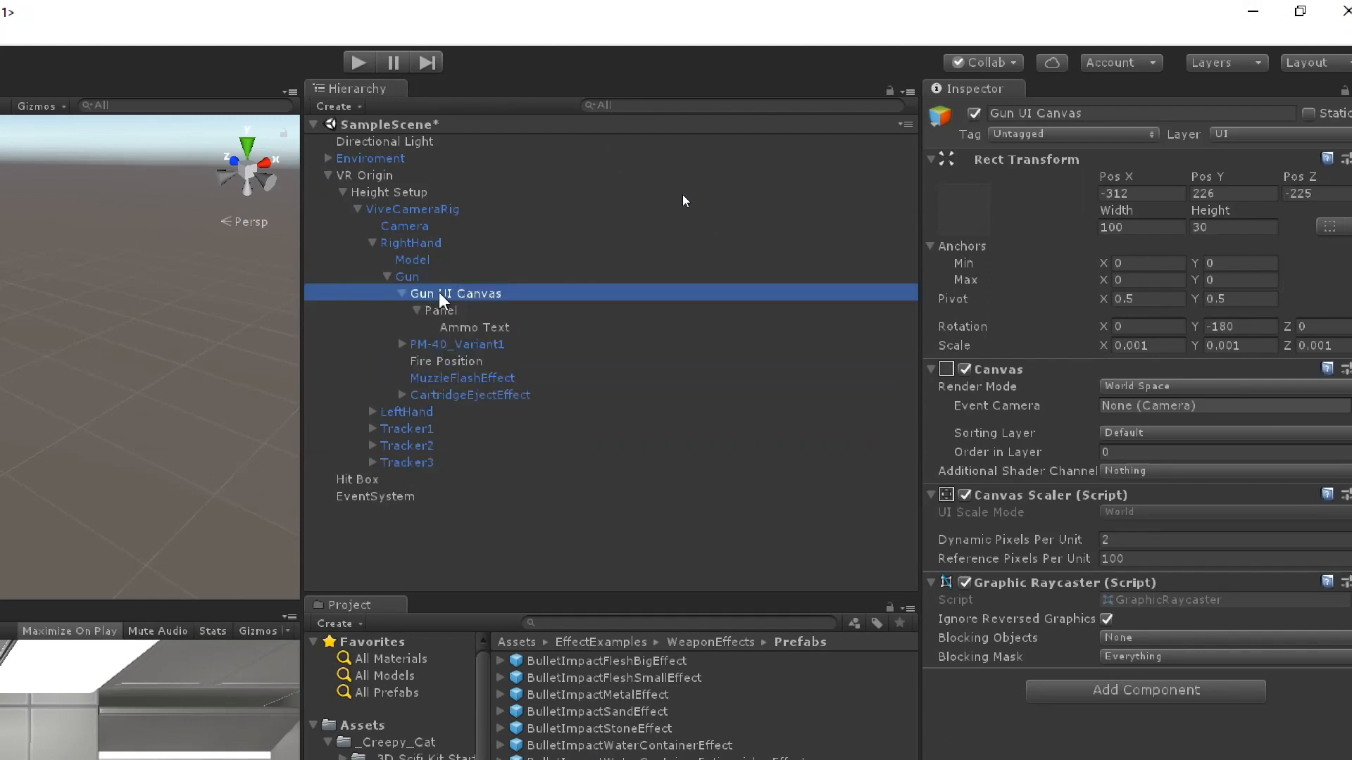
pyautogui.click(401, 294)
pyautogui.click(402, 311)
pyautogui.click(402, 310)
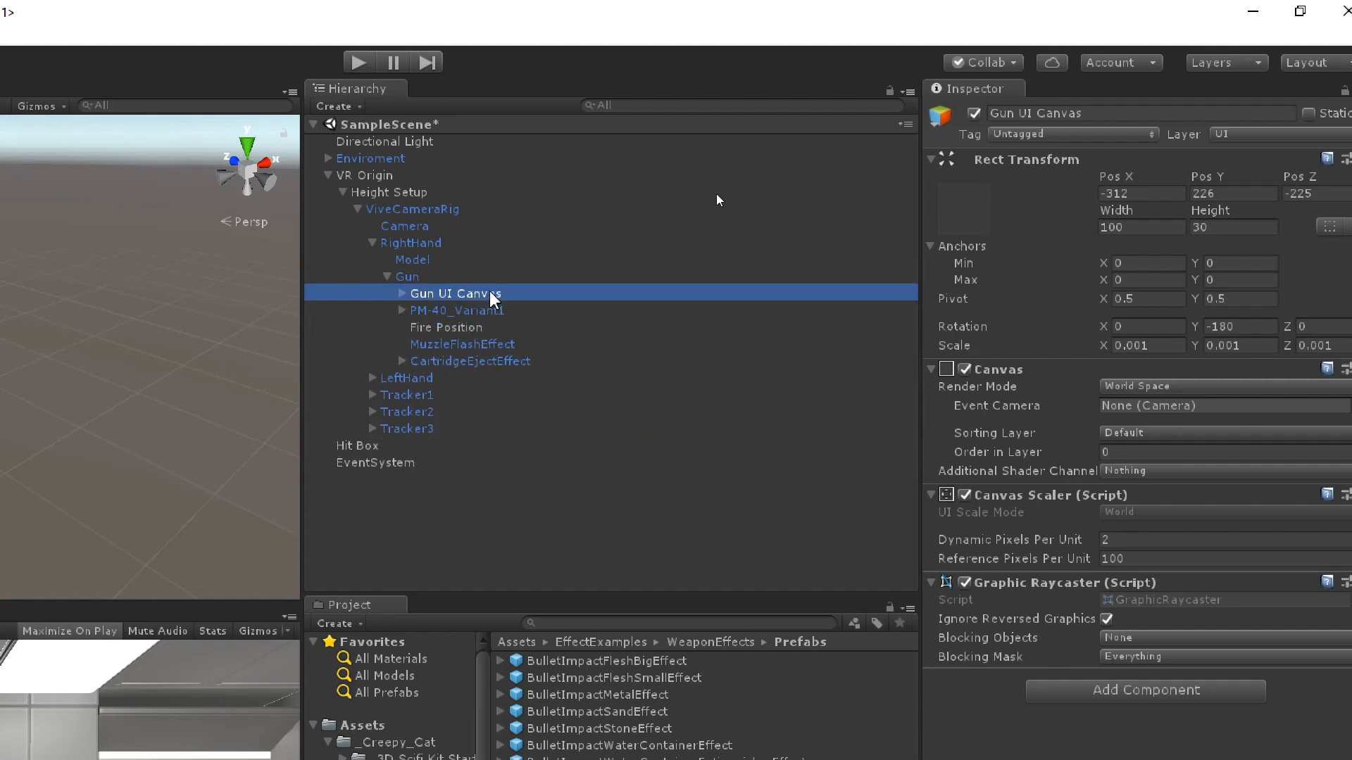
# Set the Gun UI Canvas's X, Y and Z position to 0
pyautogui.click(1153, 194)
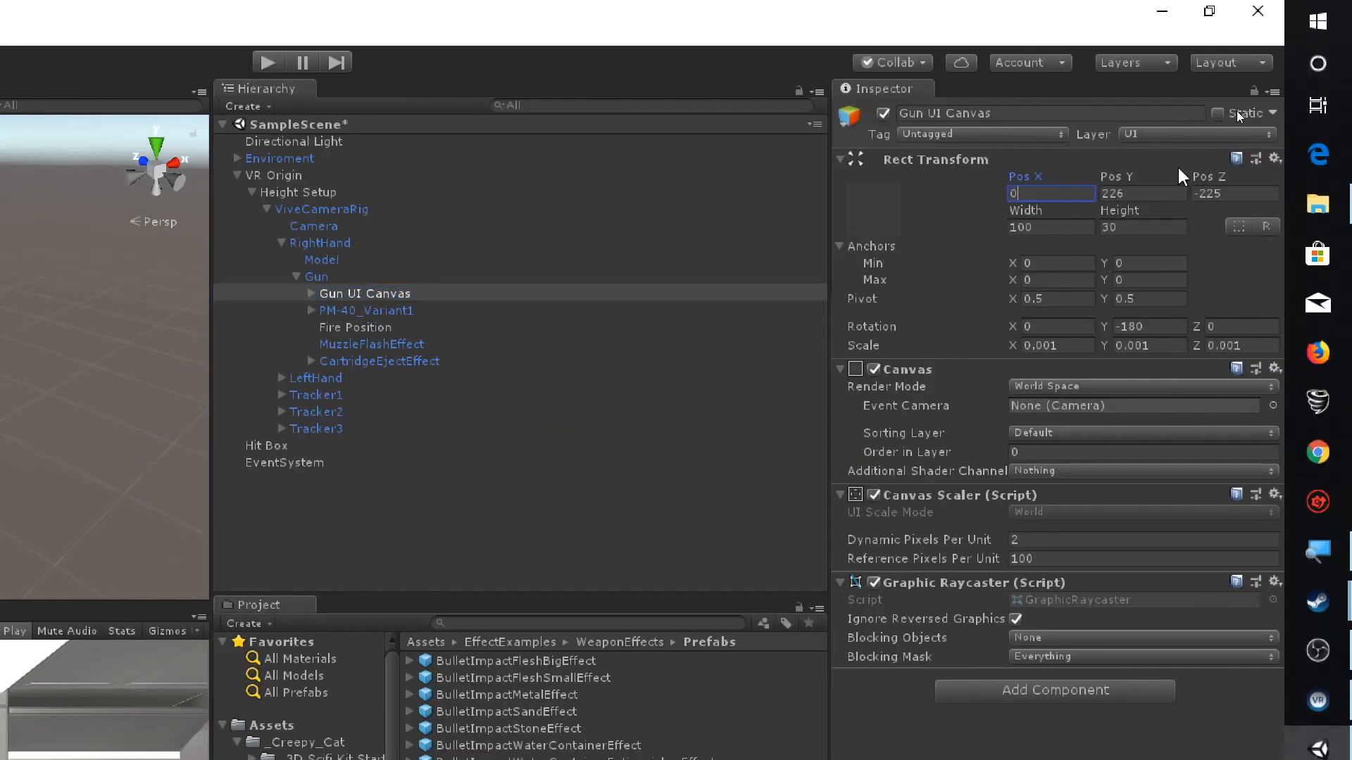
pyautogui.write('0')
pyautogui.press('Tab')
pyautogui.write('0')
pyautogui.press('Tab')
pyautogui.write('0')
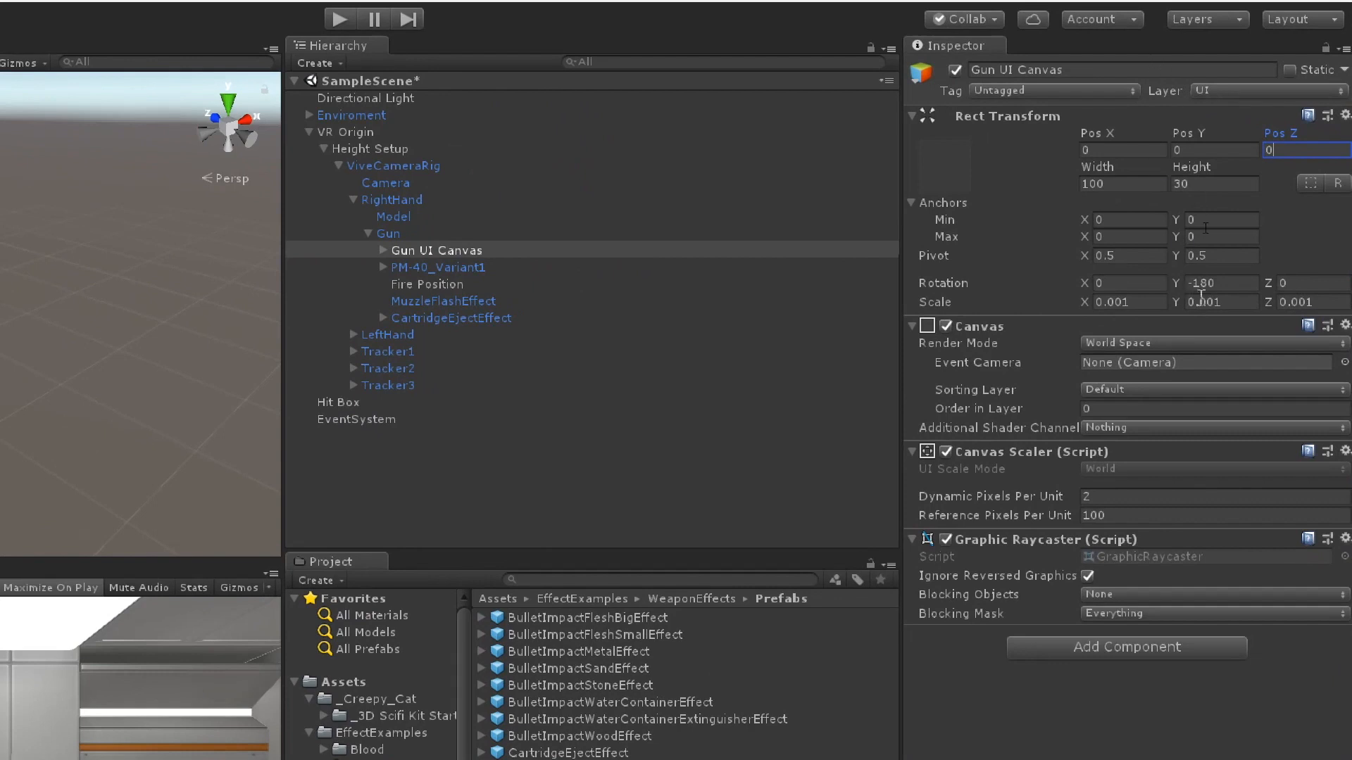
# Set the Gun UI Canvas's Y rotation to 0 and check its remaining rotation and position values
pyautogui.click(1179, 284)
pyautogui.write('0')
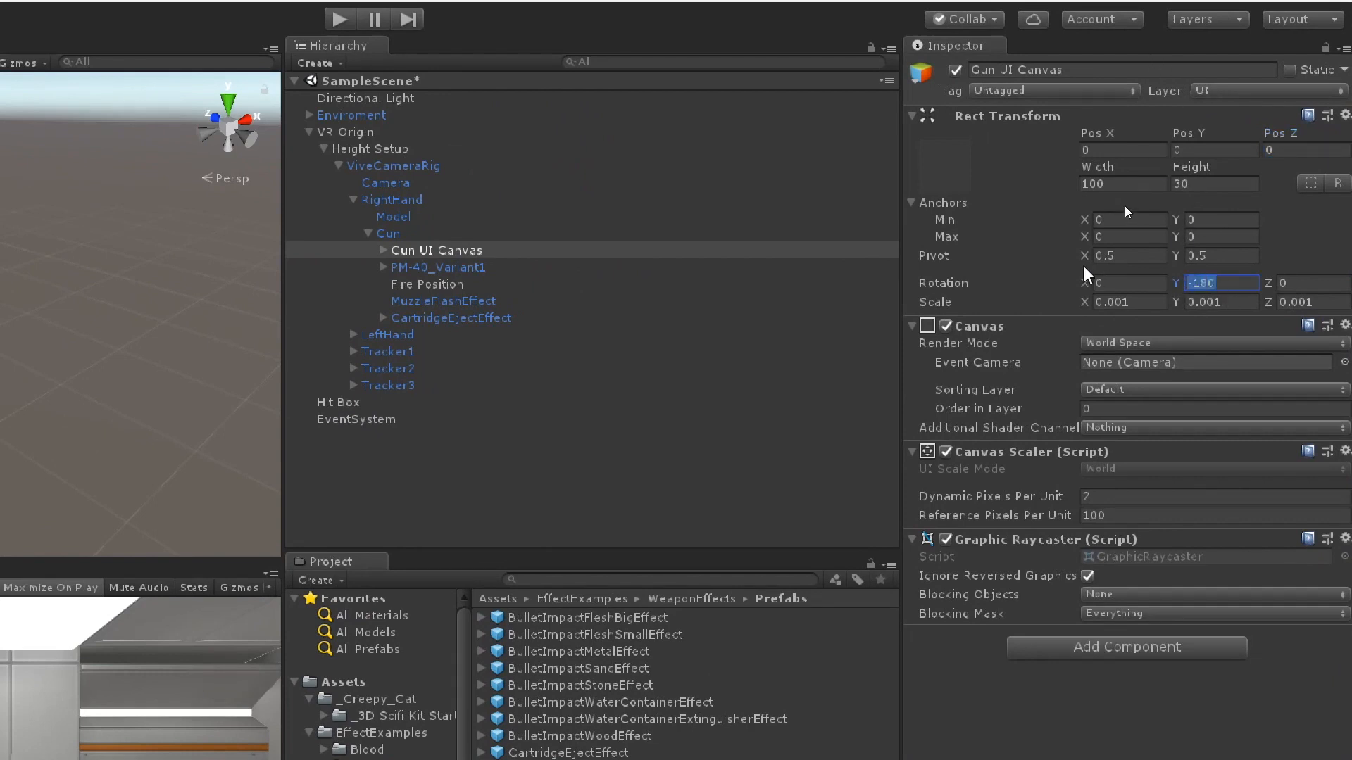
pyautogui.click(1143, 283)
pyautogui.click(1222, 283)
pyautogui.click(1293, 283)
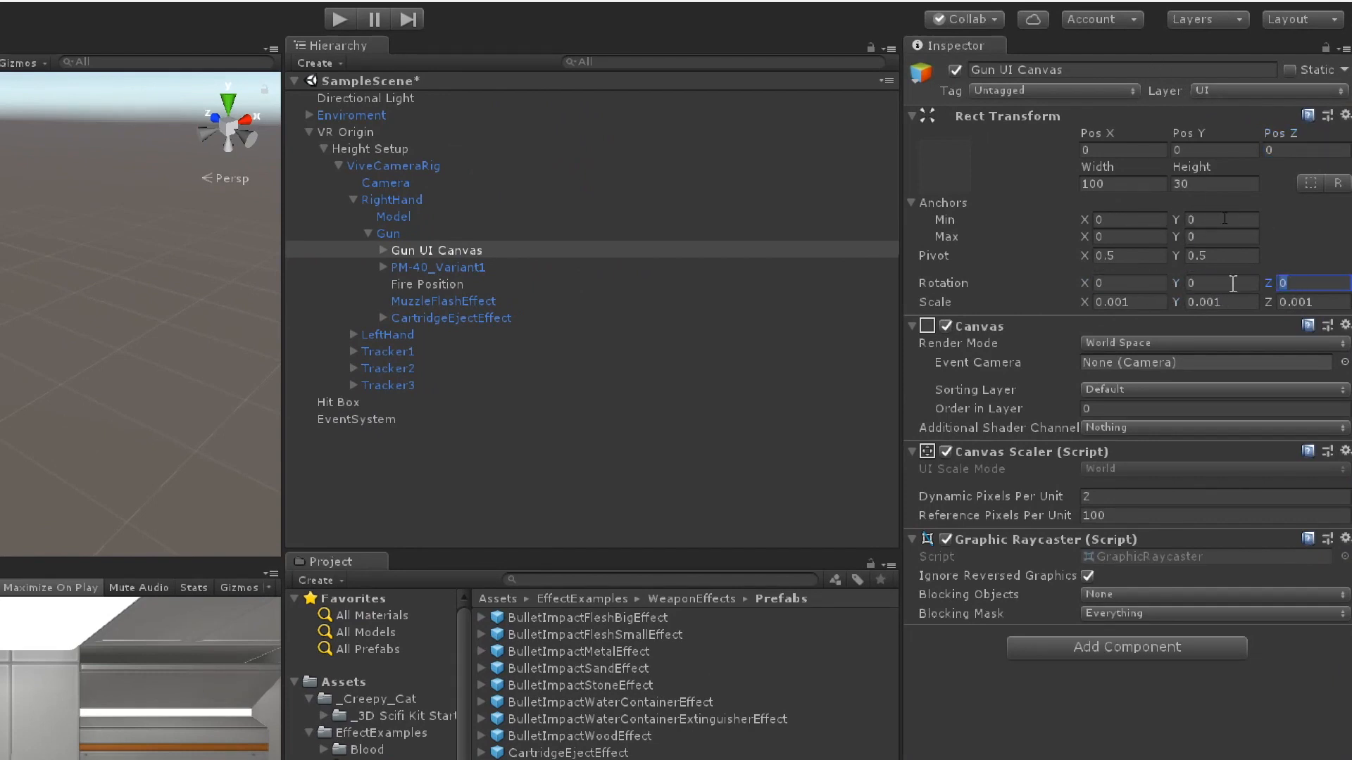
pyautogui.click(1225, 283)
pyautogui.click(1138, 283)
pyautogui.click(1225, 285)
pyautogui.click(1302, 290)
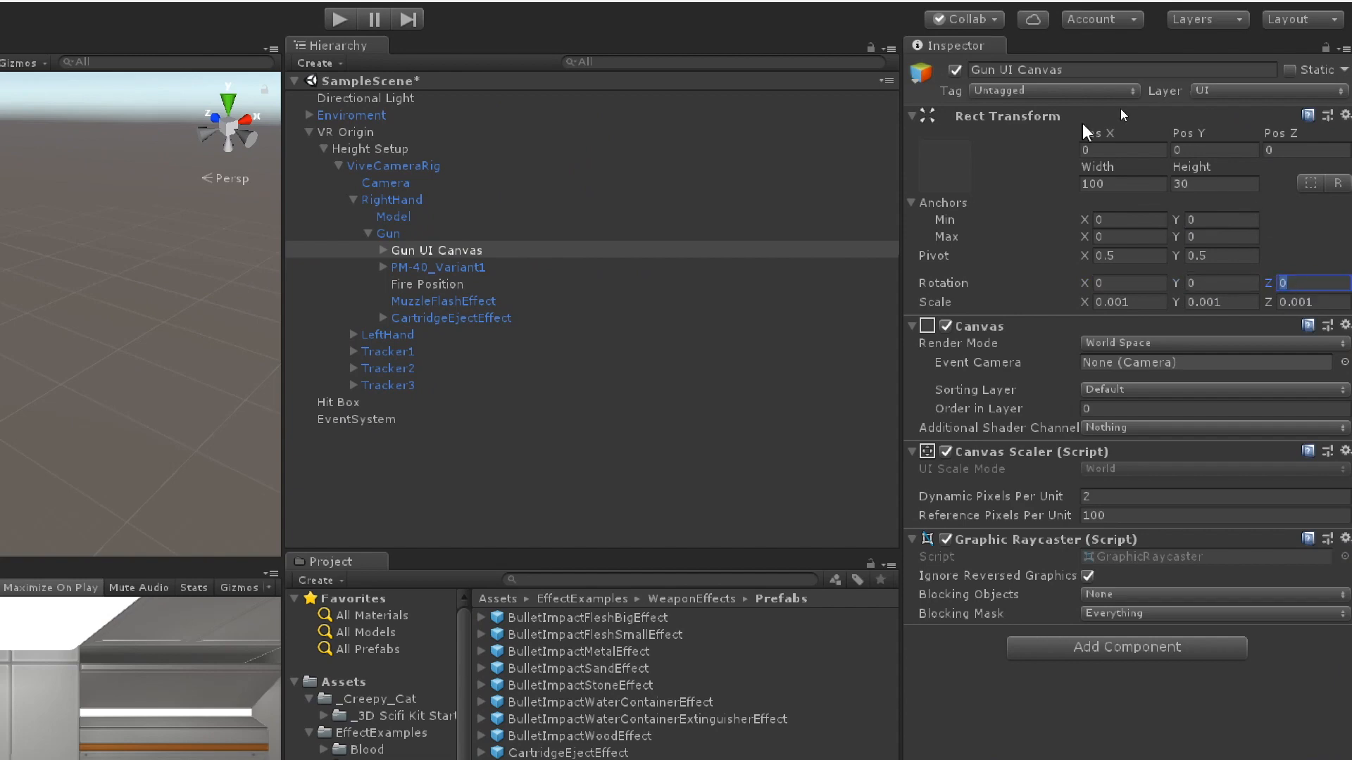
pyautogui.click(1115, 150)
pyautogui.click(1195, 150)
pyautogui.press('Tab')
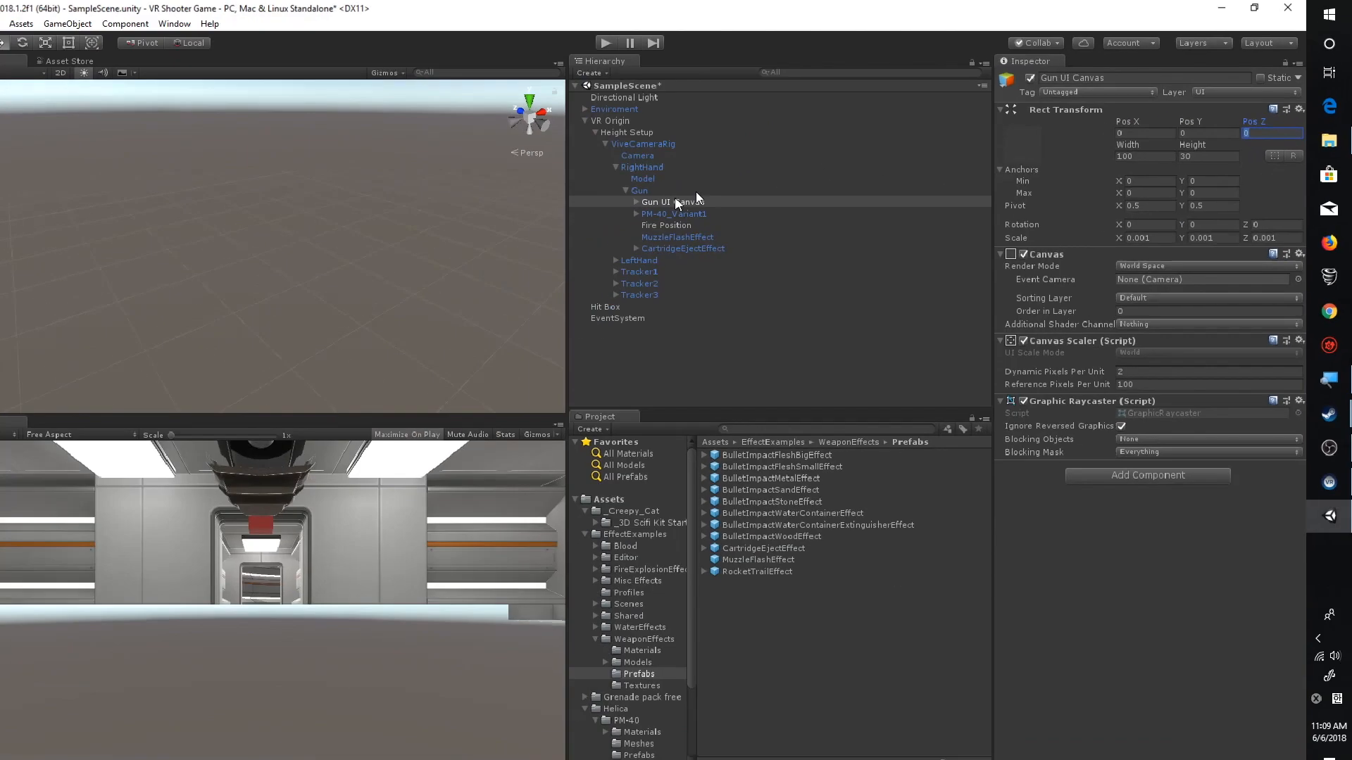
# Move the Gun UI Canvas up and beside the gun, to about X -0.06 and Y 0.04
pyautogui.doubleClick(675, 202)
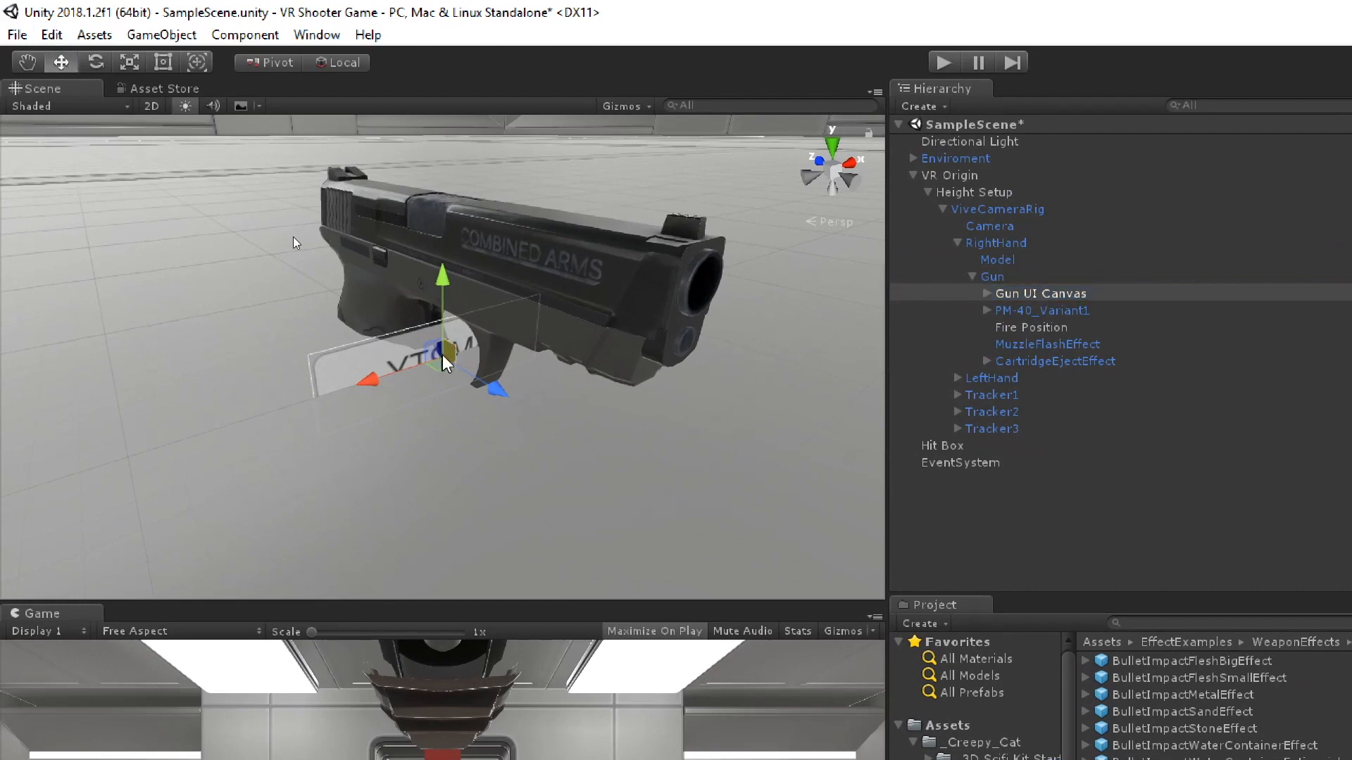
pyautogui.moveTo(448, 352); pyautogui.dragTo(454, 261)
pyautogui.moveTo(543, 269); pyautogui.dragTo(294, 442, button='middle')
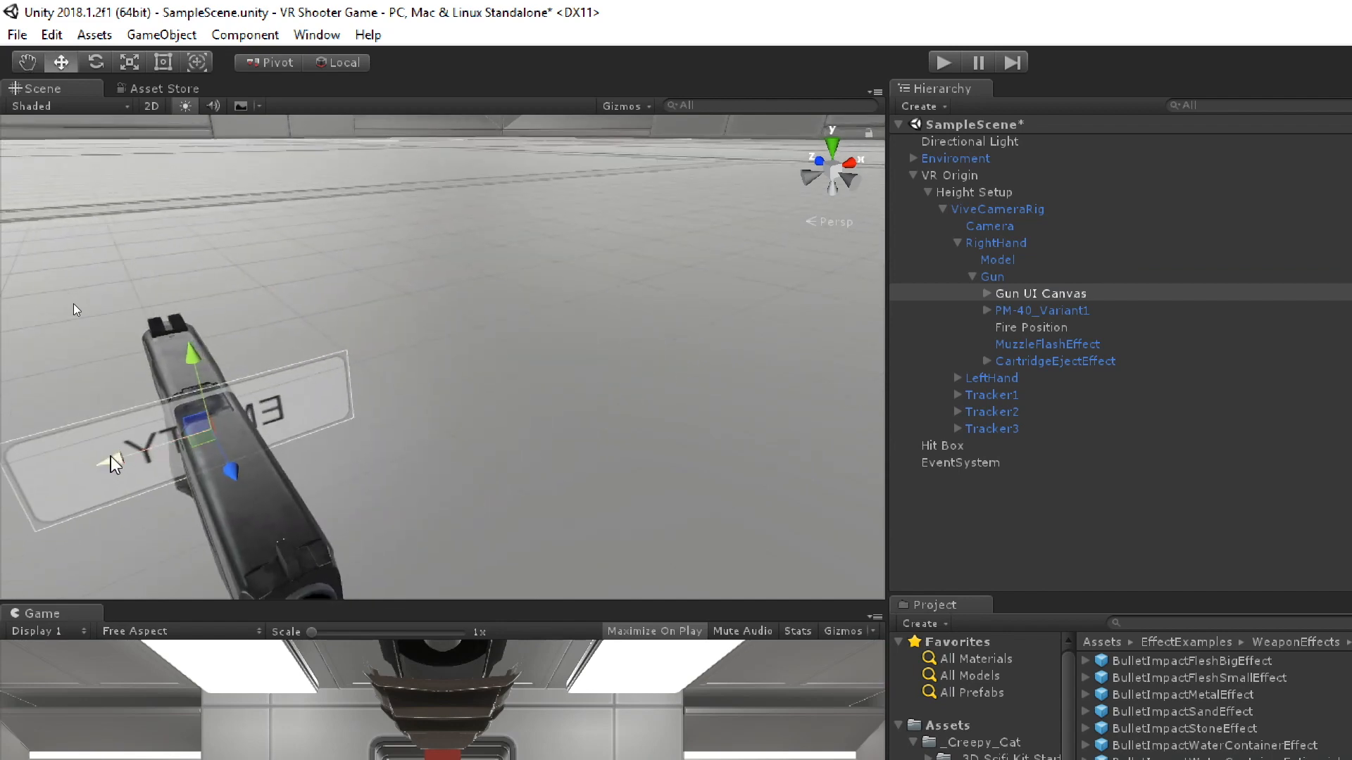
pyautogui.moveTo(110, 457); pyautogui.dragTo(156, 470)
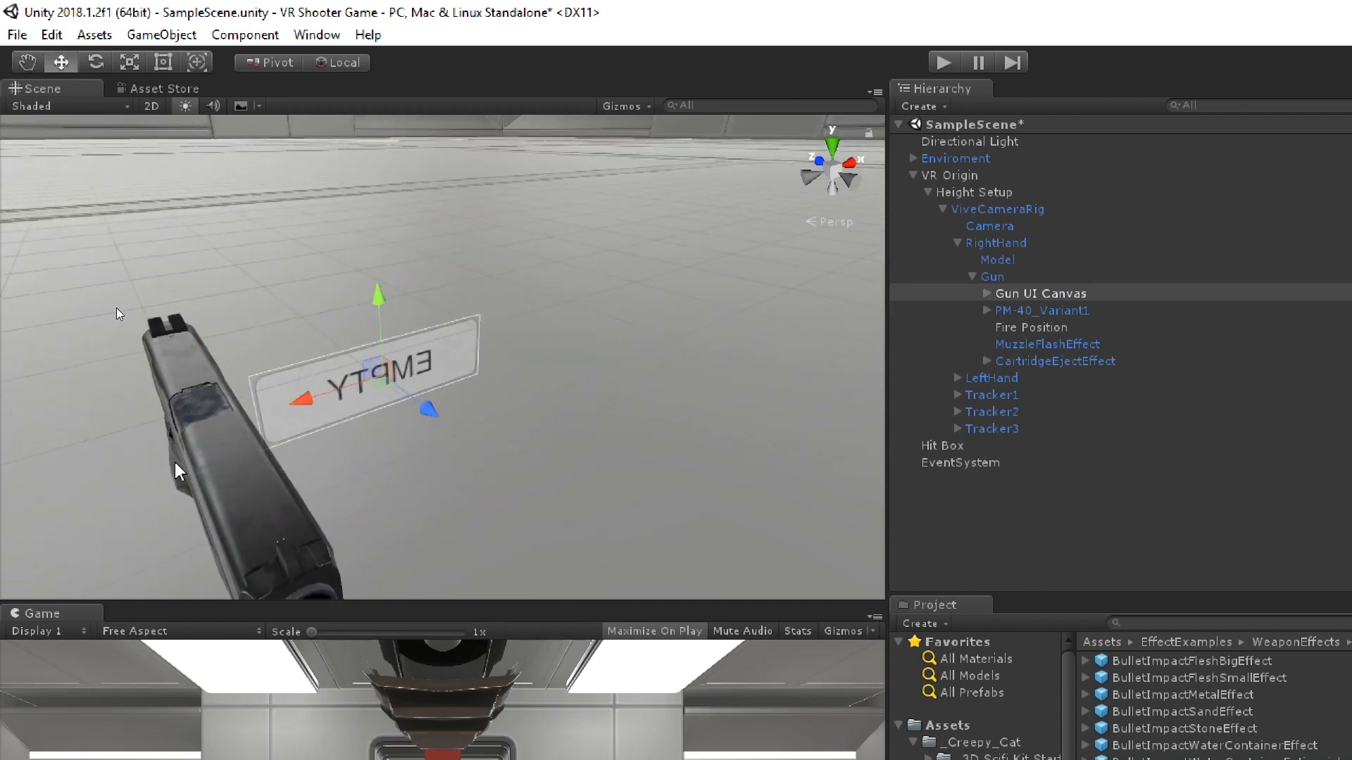
pyautogui.keyDown('alt'); pyautogui.moveTo(476, 356); pyautogui.dragTo(275, 428); pyautogui.keyUp('alt')
pyautogui.moveTo(274, 428); pyautogui.dragTo(369, 442, button='middle')
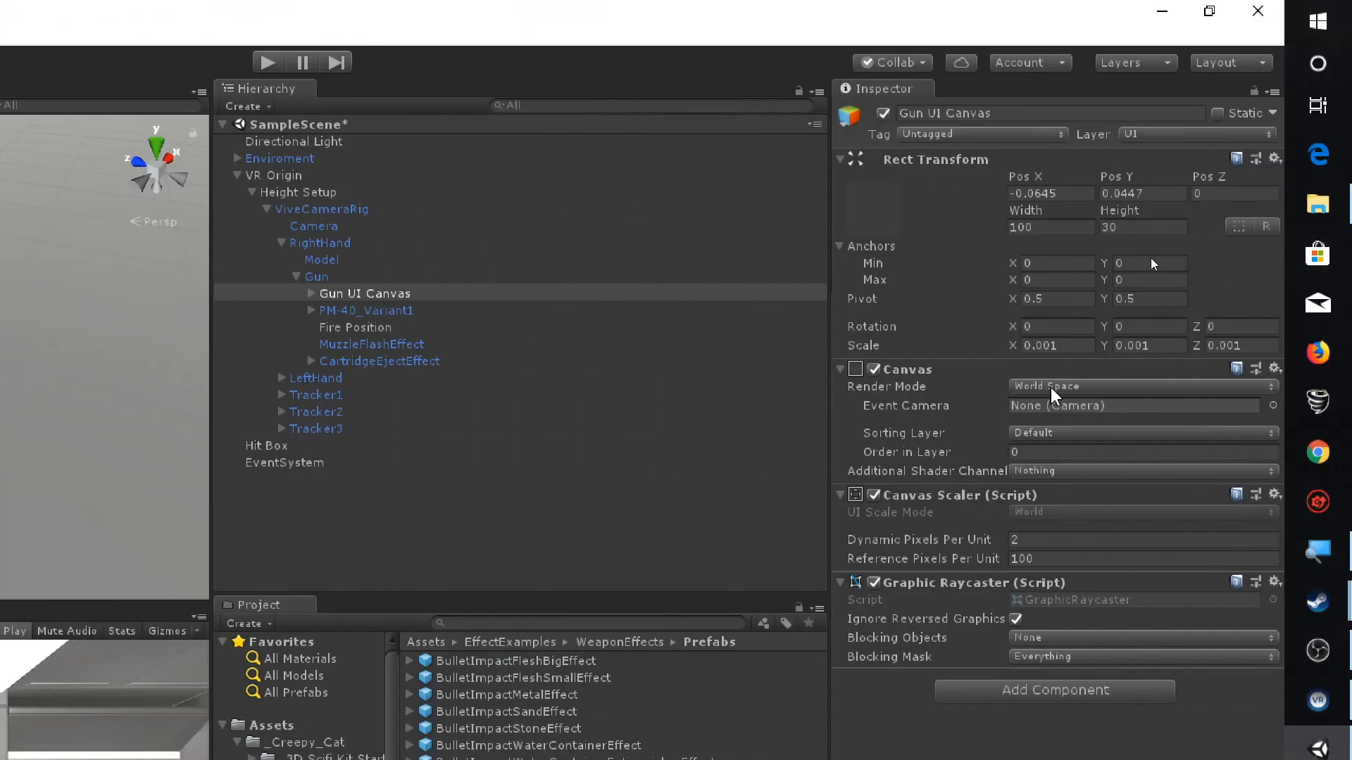
# Move the Gun horizontally to about X 0.014 and Z 0.102 to test that the attached canvas follows it
pyautogui.click(384, 278)
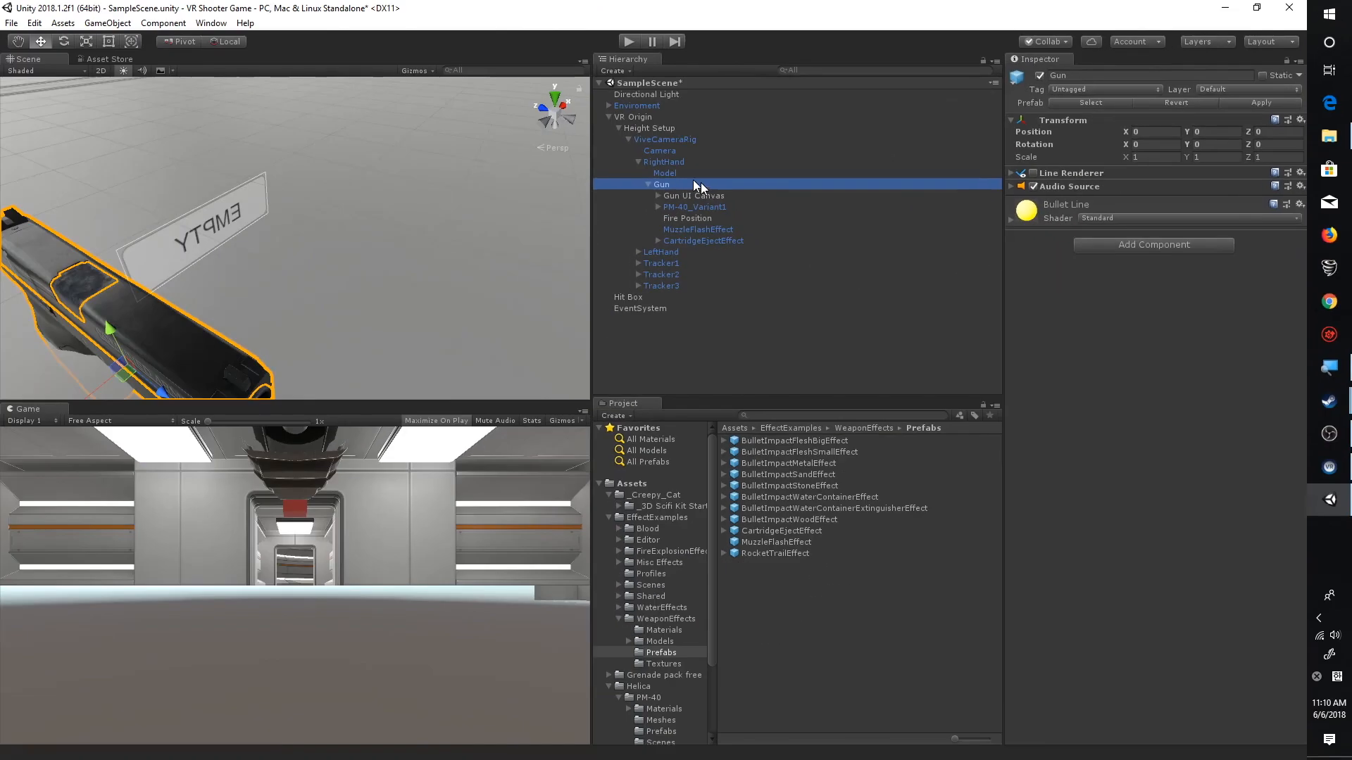
pyautogui.scroll(-10, 265, 272)
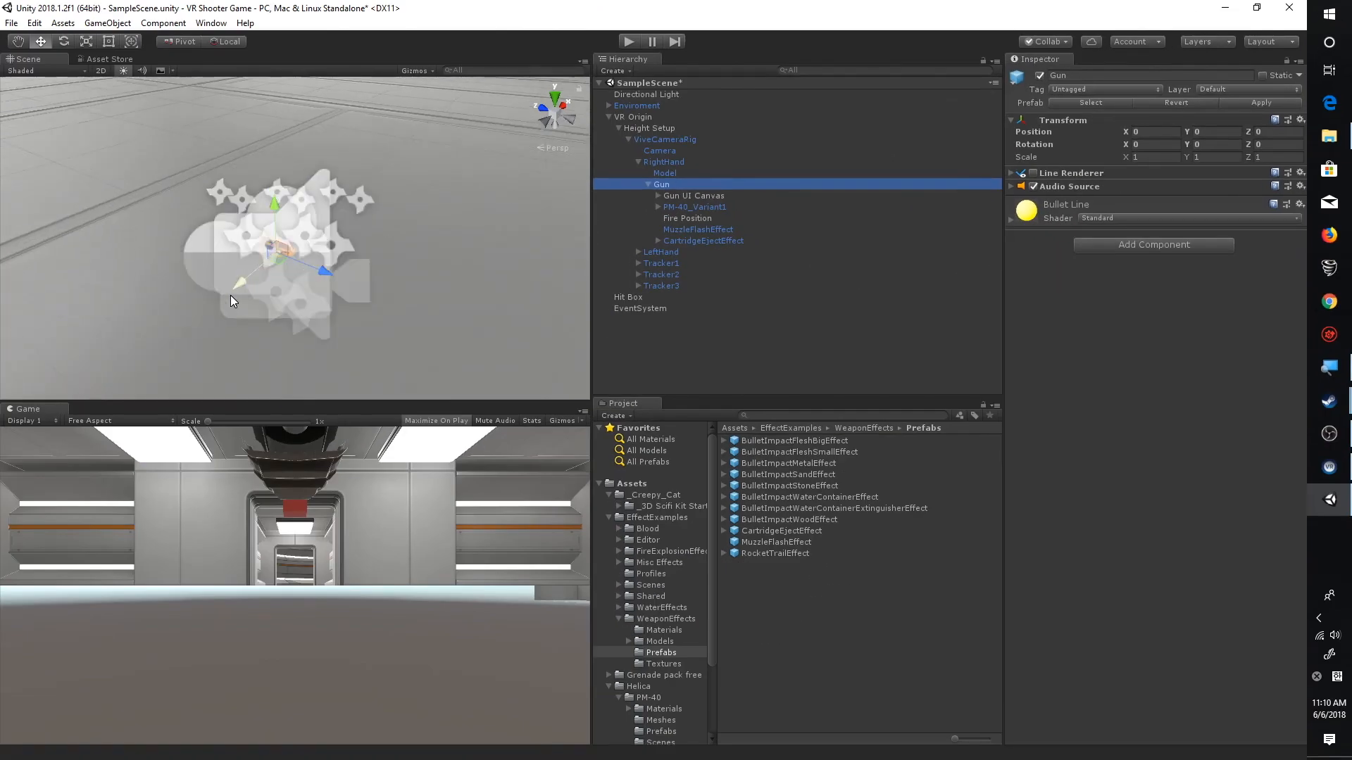
pyautogui.scroll(10, 230, 295)
pyautogui.moveTo(202, 309); pyautogui.dragTo(265, 348)
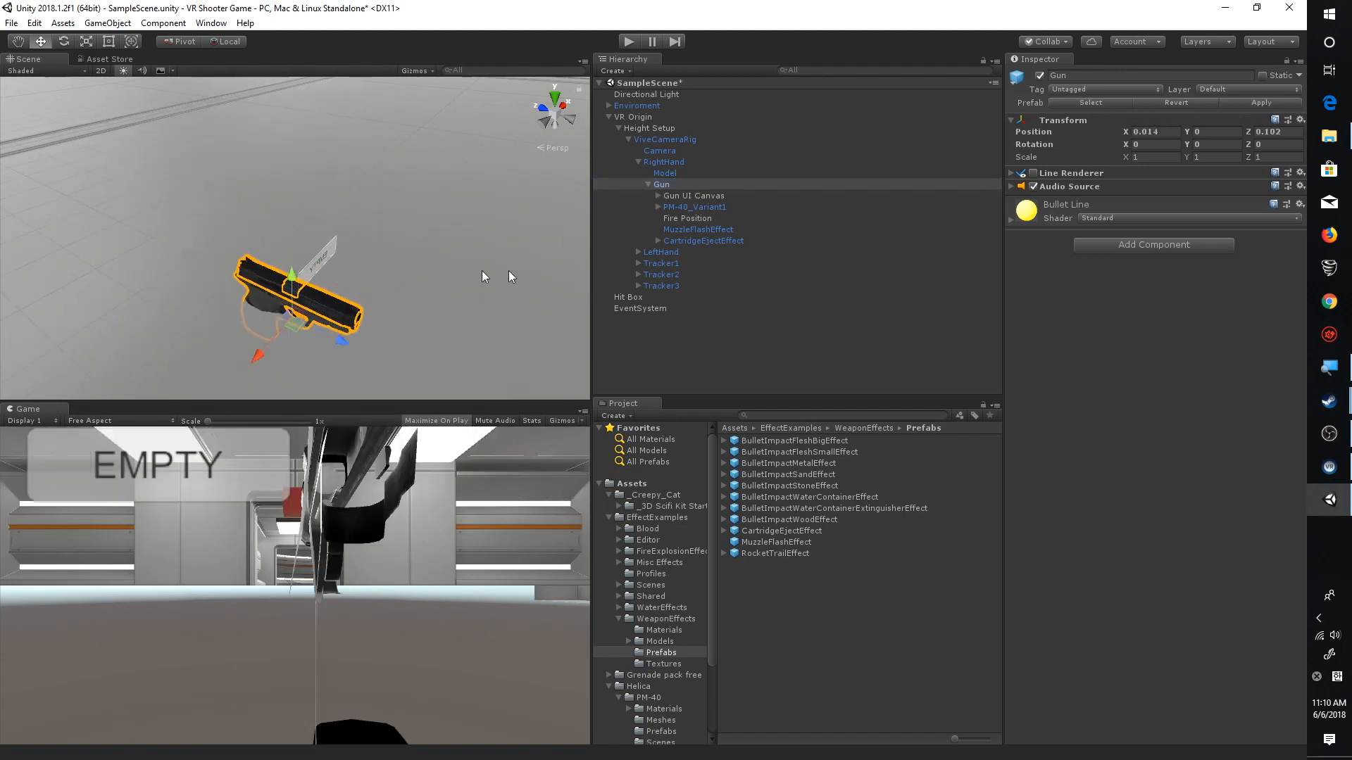
# Switch the Gun UI Canvas's render mode to Screen Space - Overlay and view the effect in the scene
pyautogui.click(701, 196)
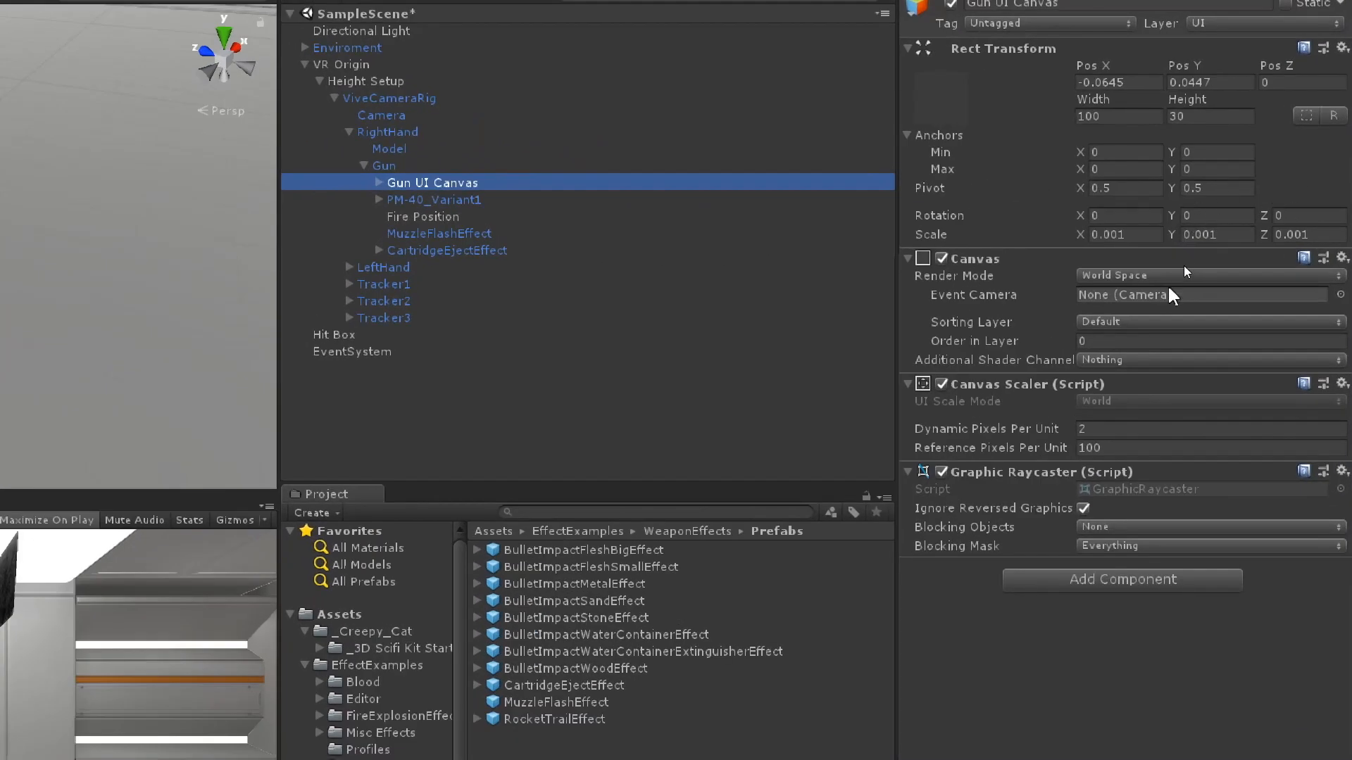
pyautogui.click(1185, 257)
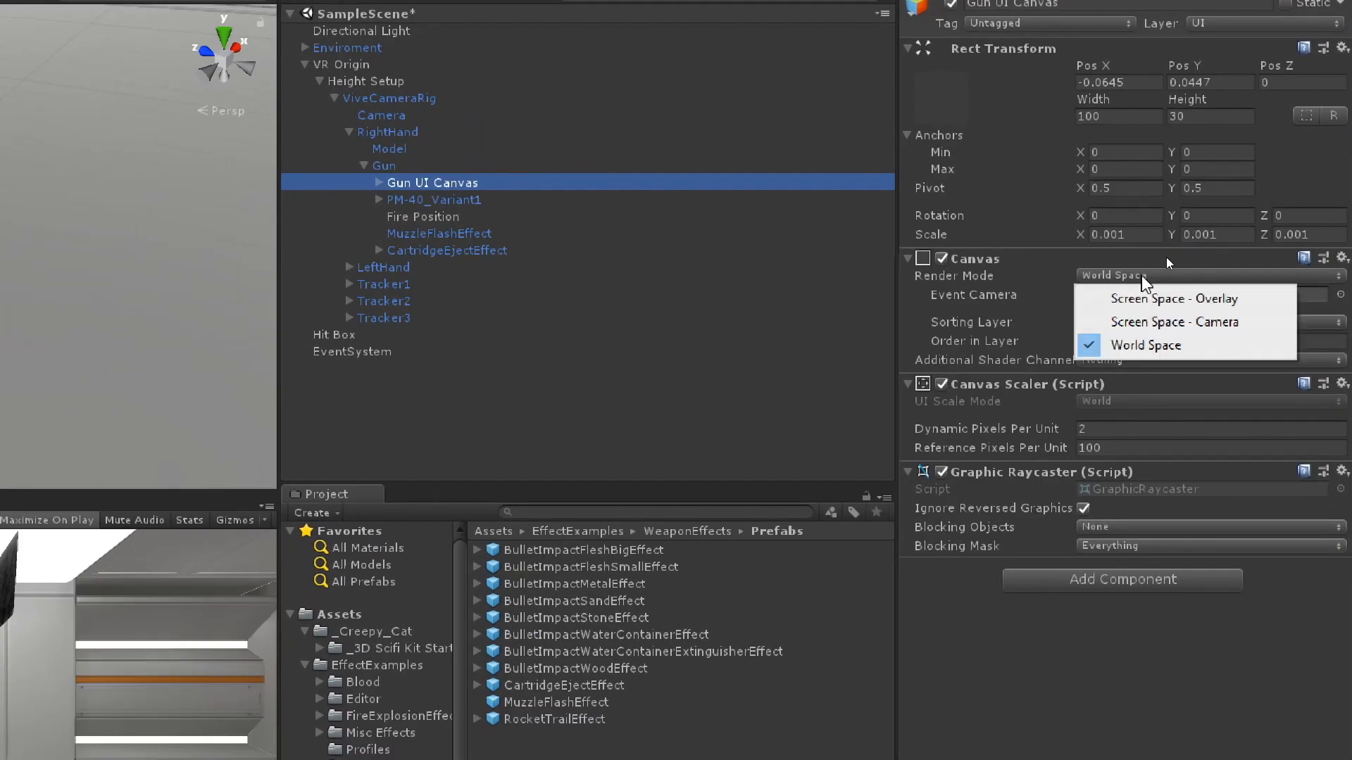
pyautogui.click(1147, 300)
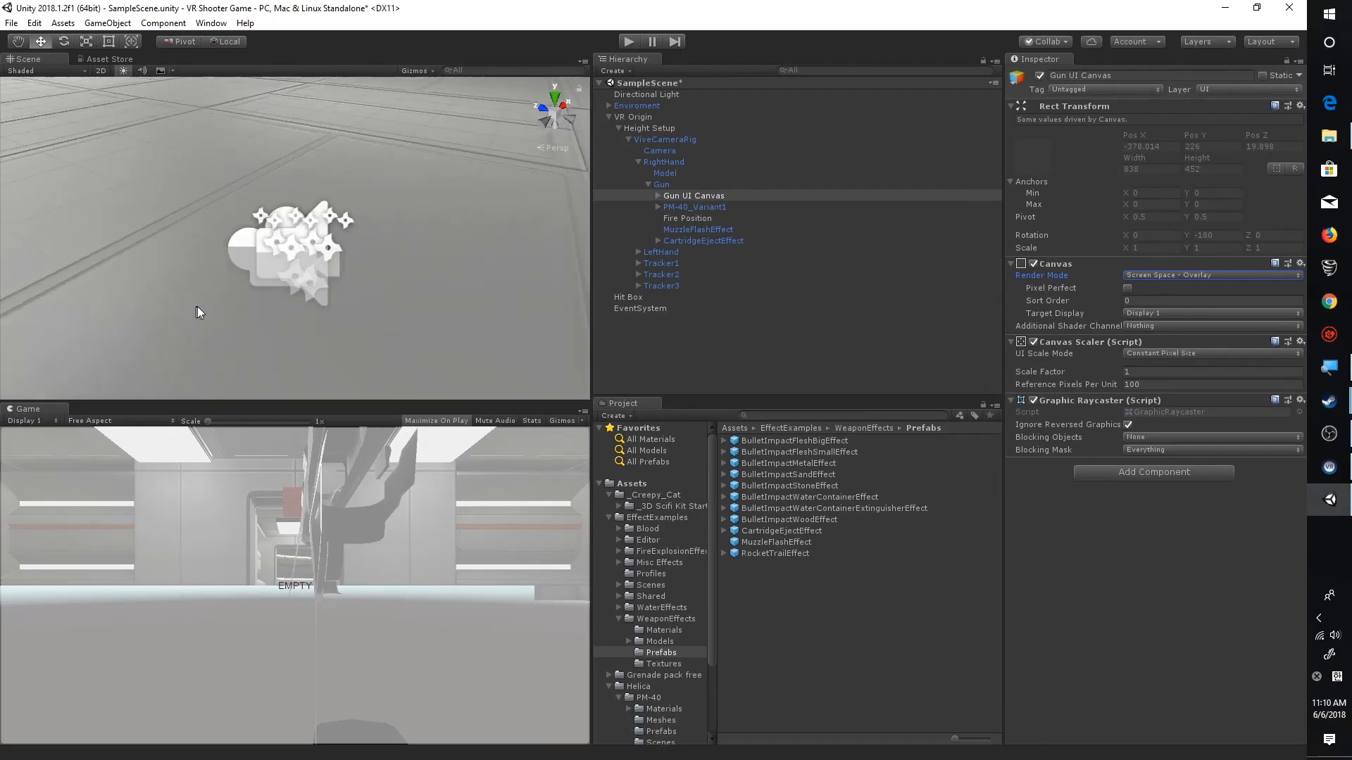
pyautogui.scroll(-5, 196, 308)
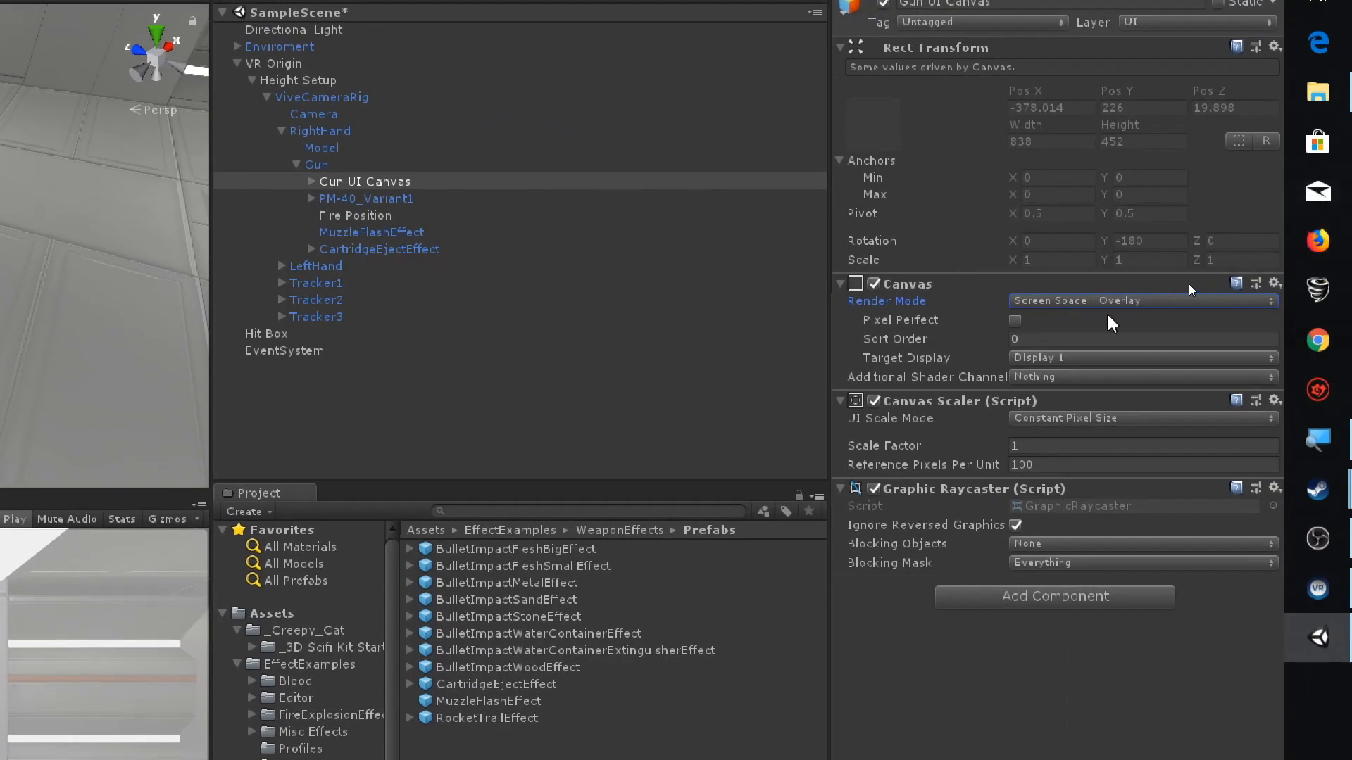
# Return the Gun UI Canvas to World Space render mode and set its X, Y and Z position to 0
pyautogui.click(1060, 301)
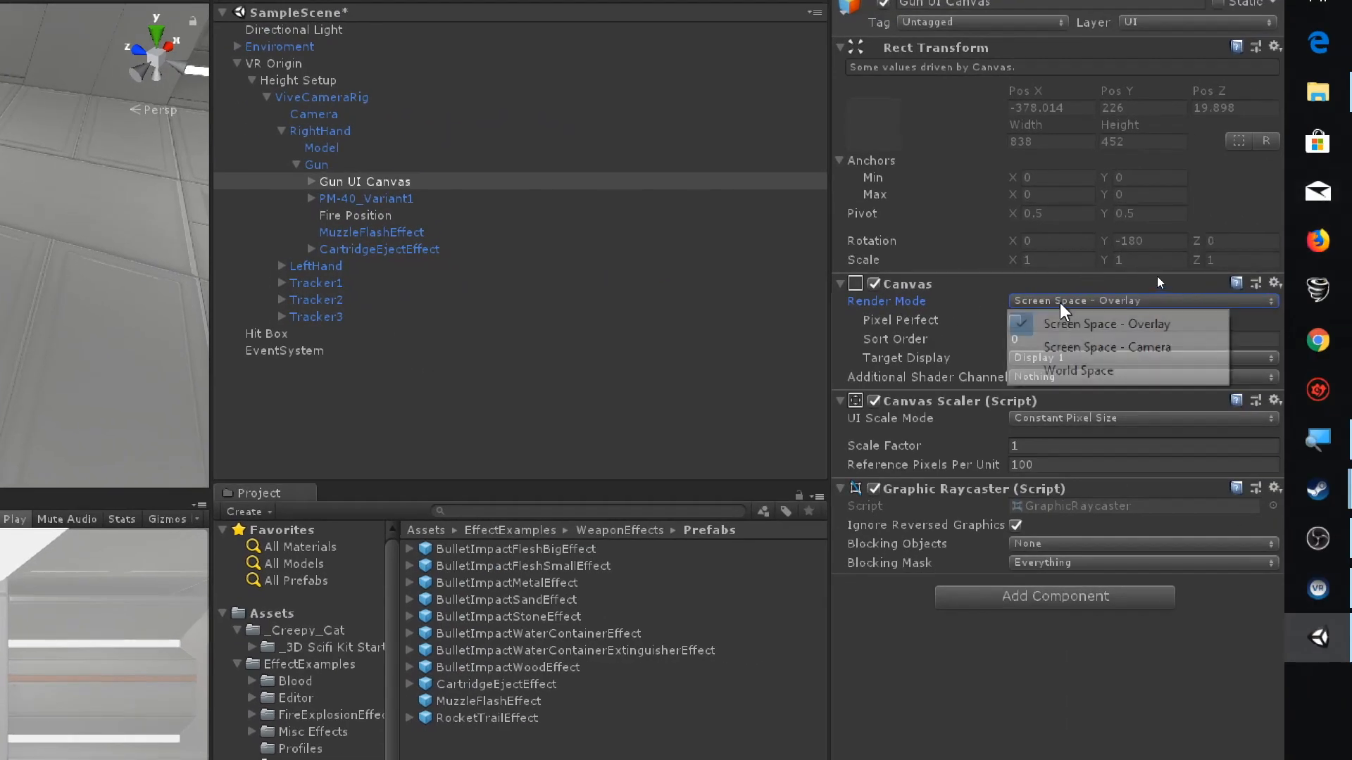
pyautogui.click(1050, 371)
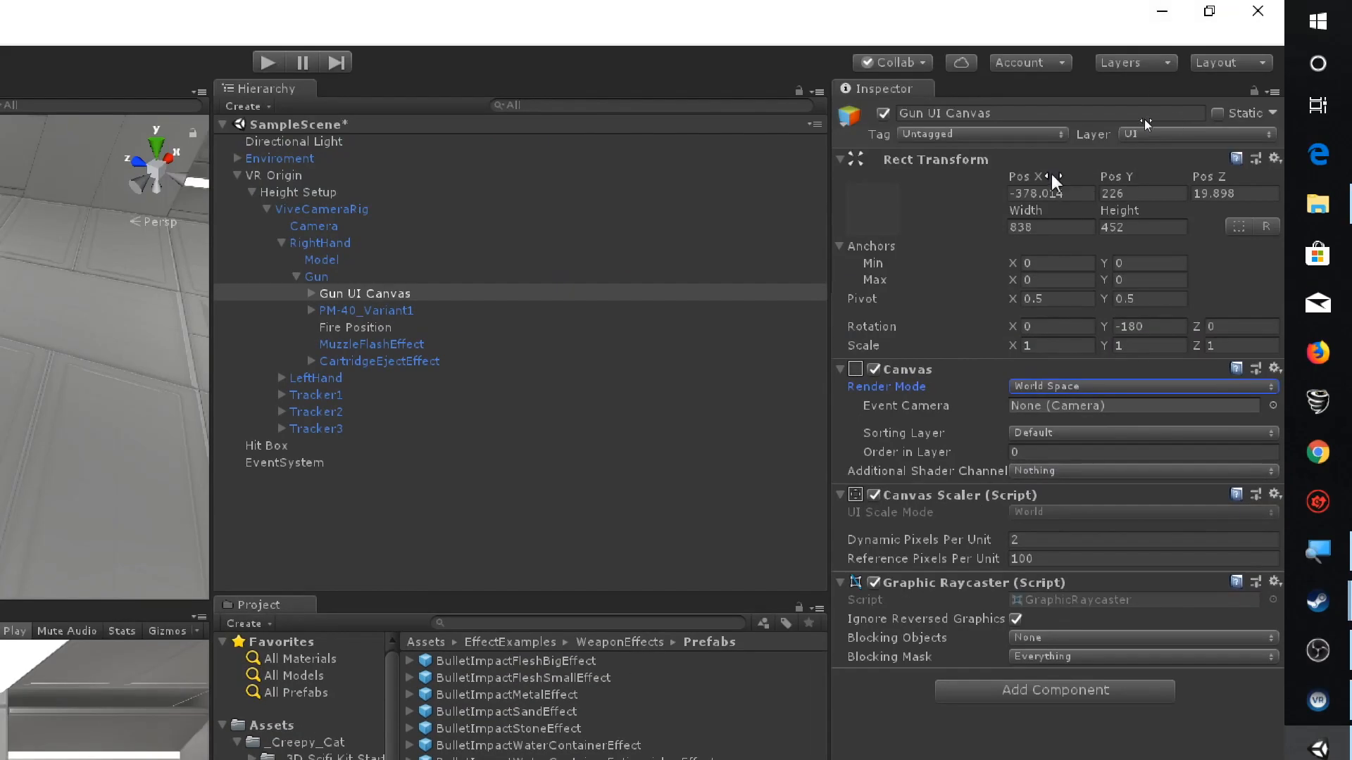
pyautogui.click(1079, 191)
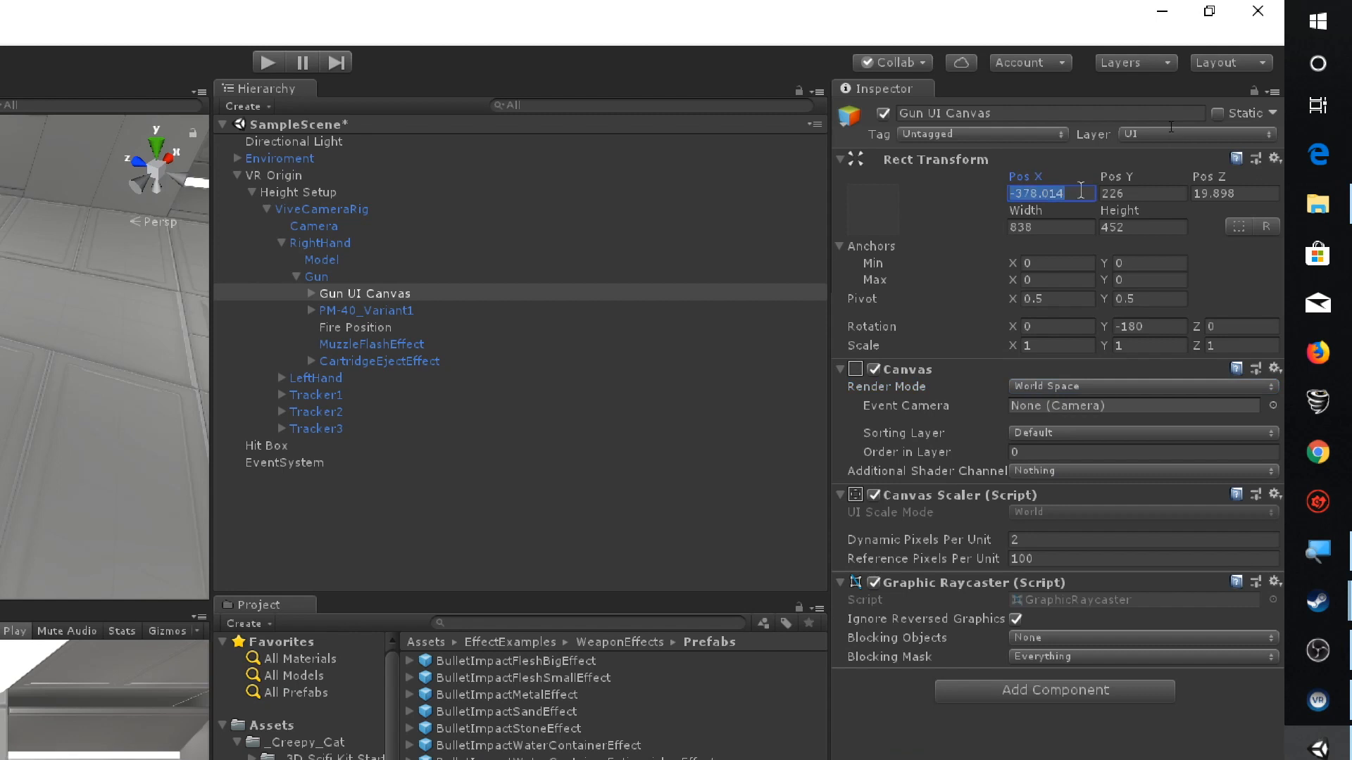
pyautogui.write('0')
pyautogui.click(1119, 193)
pyautogui.write('0')
pyautogui.click(1230, 194)
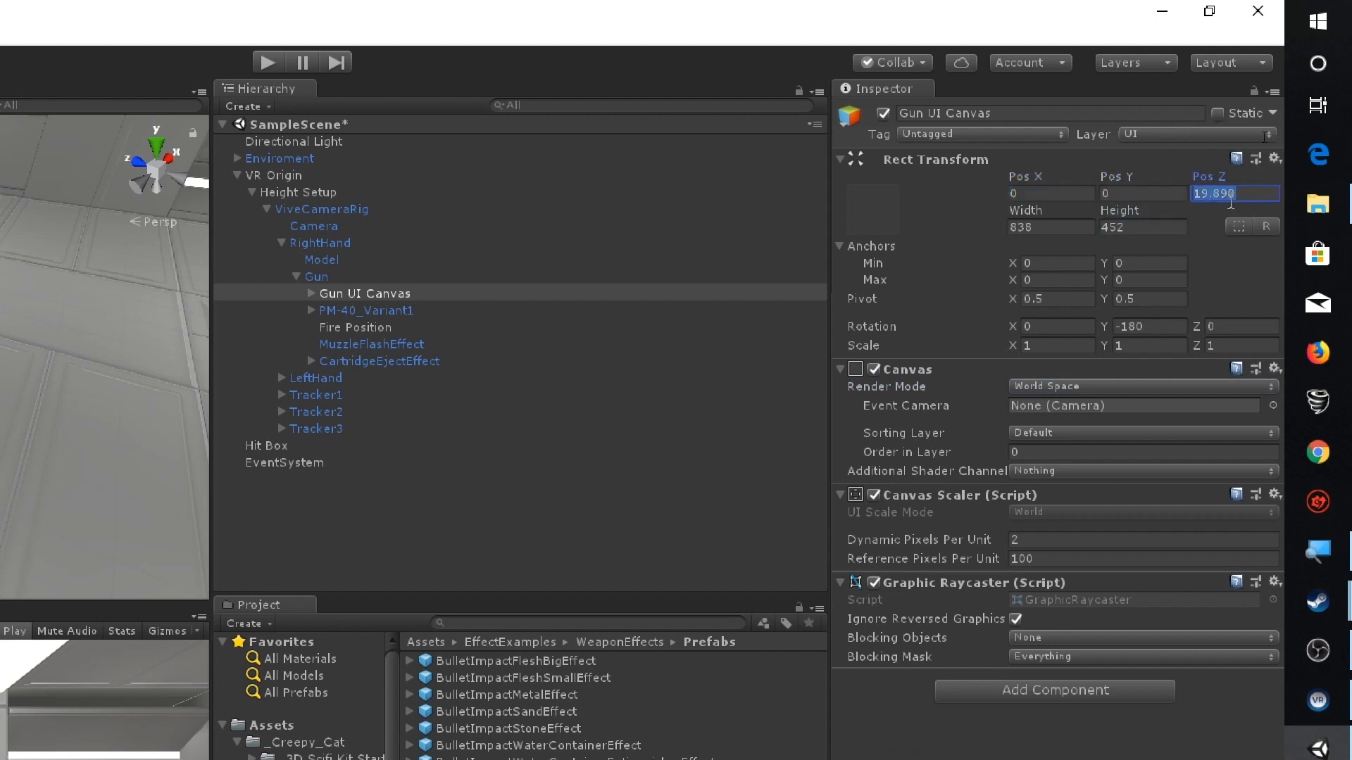
pyautogui.write('0')
# Set the Gun UI Canvas's width to 100, height to 30 and Y rotation to 0
pyautogui.press('Tab')
pyautogui.write('10')
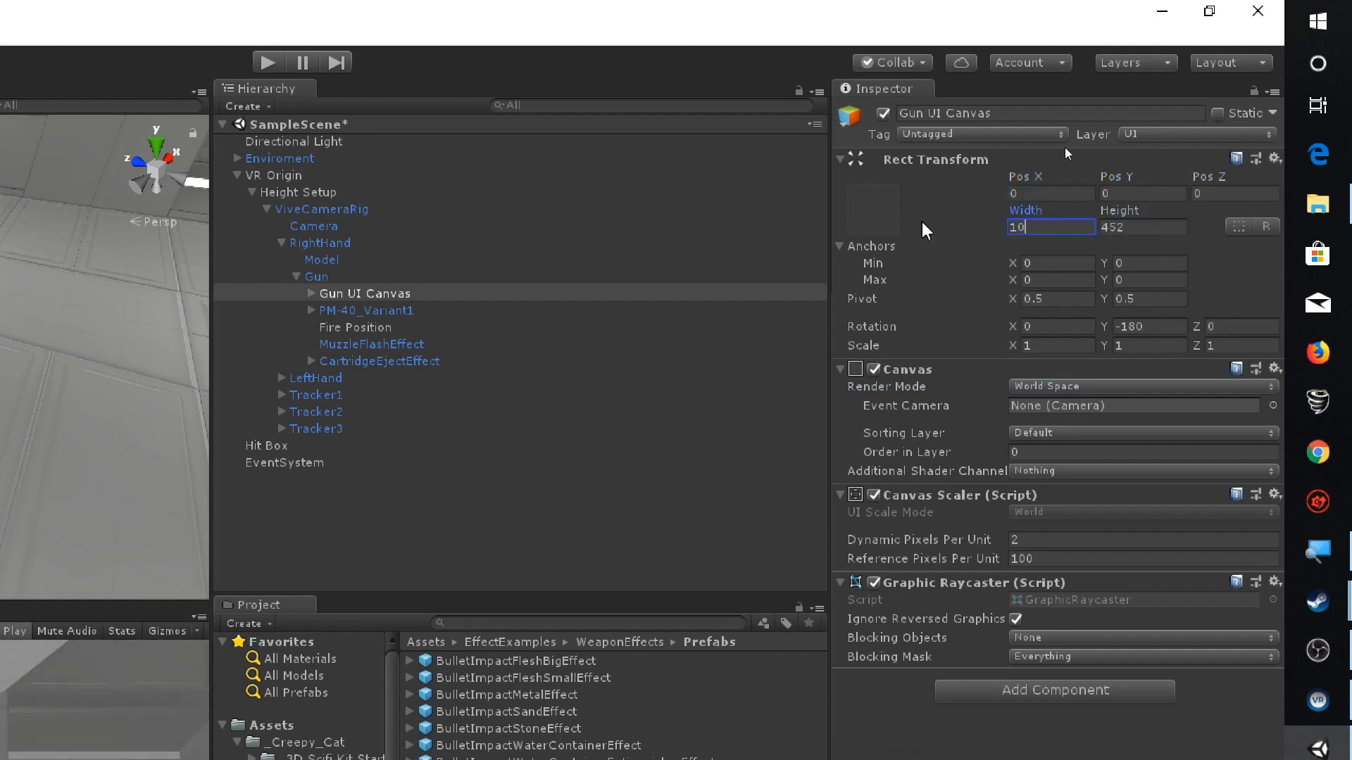
pyautogui.write('0')
pyautogui.press('Tab')
pyautogui.write('30')
pyautogui.press('Return')
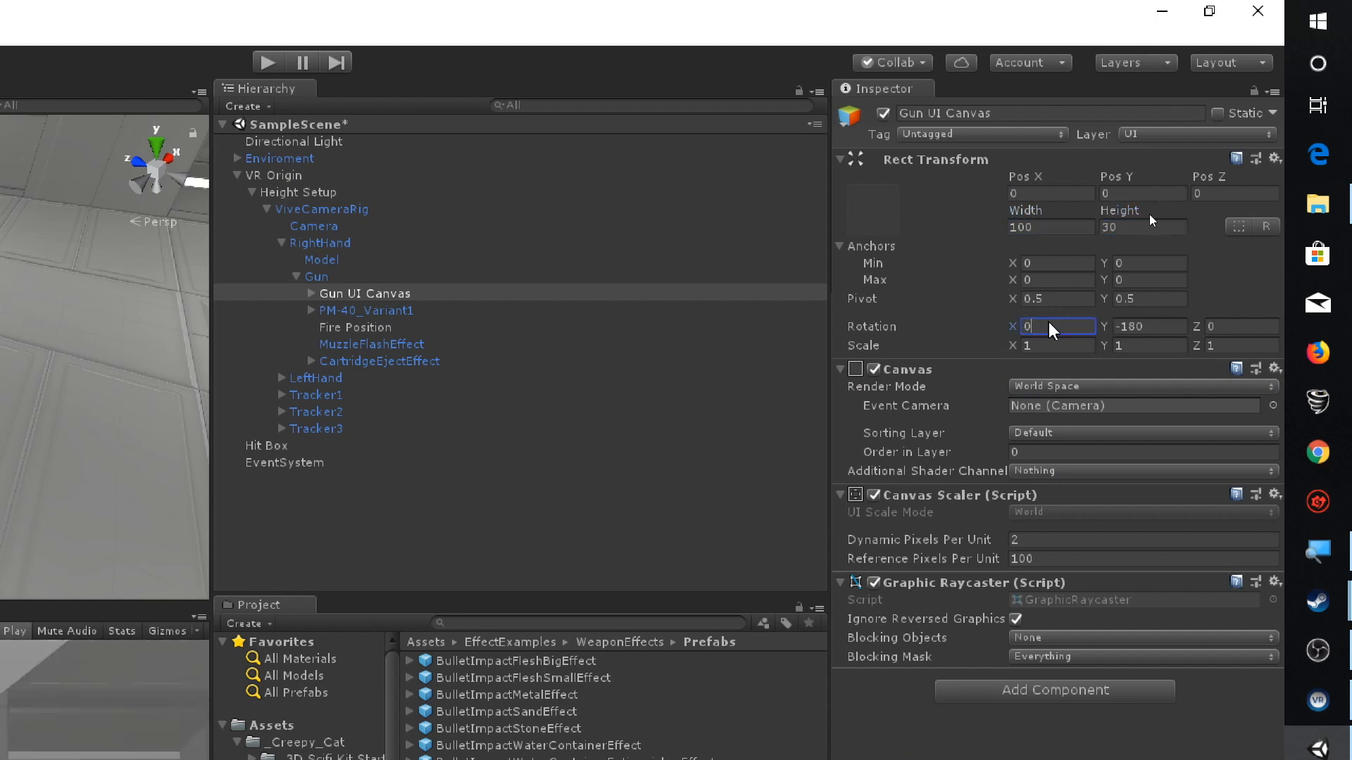
pyautogui.click(1147, 326)
pyautogui.write('0')
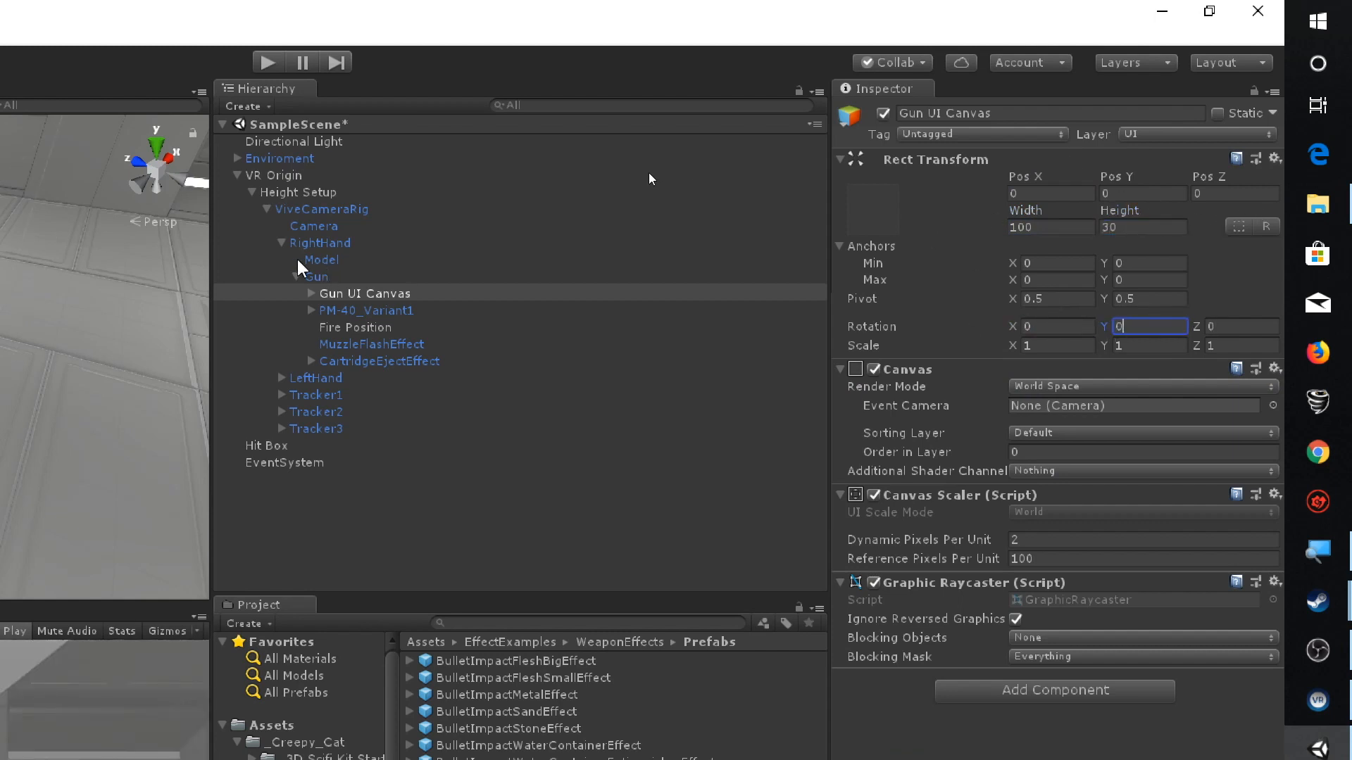
# Set the Gun's X, Y and Z position to 0
pyautogui.click(333, 278)
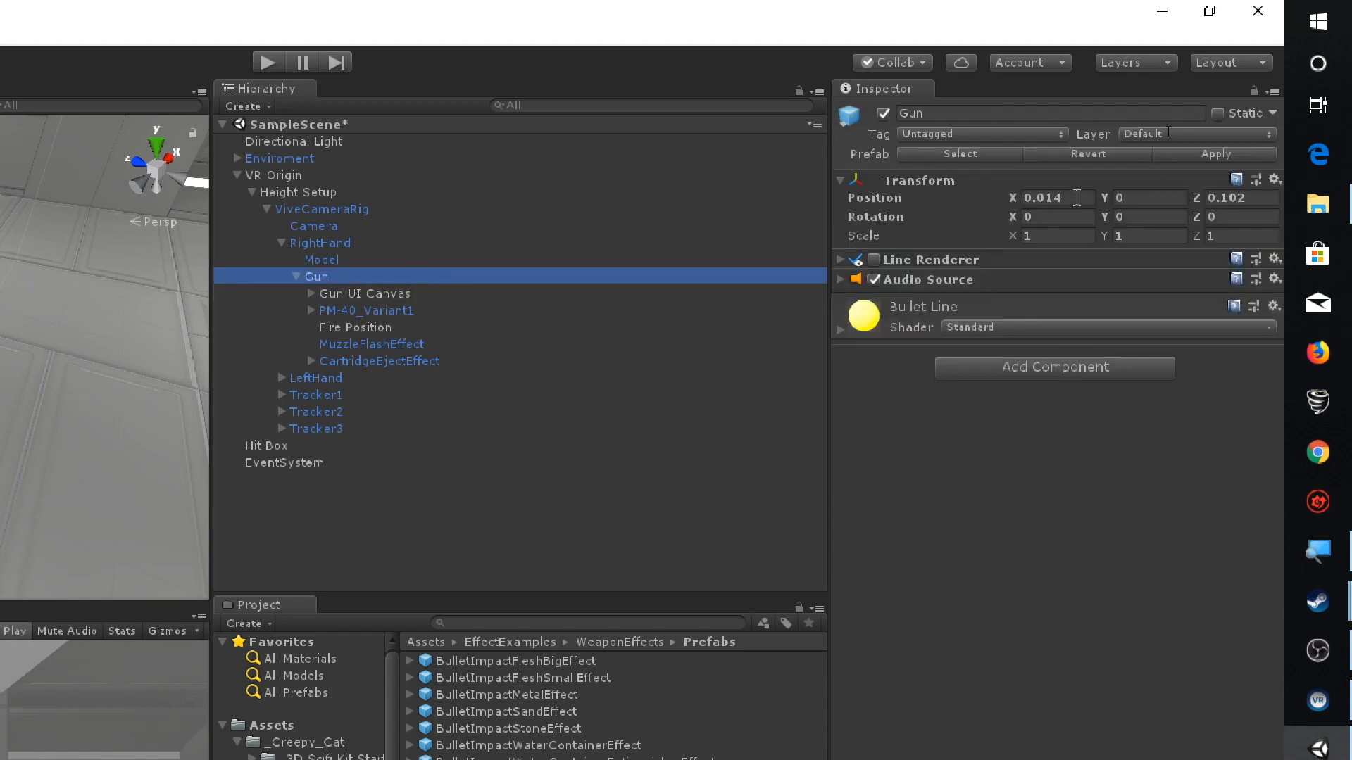
pyautogui.click(1077, 198)
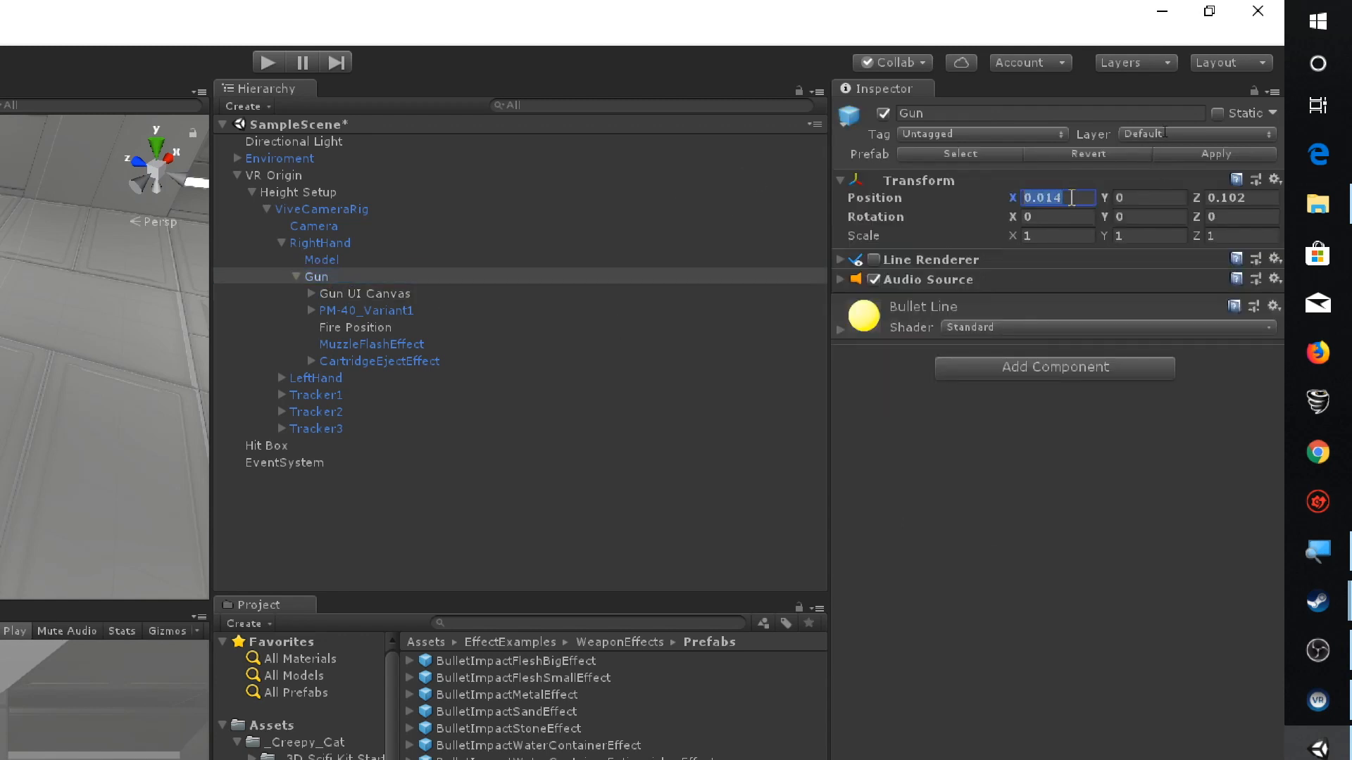
pyautogui.write('0')
pyautogui.press('Tab')
pyautogui.write('0')
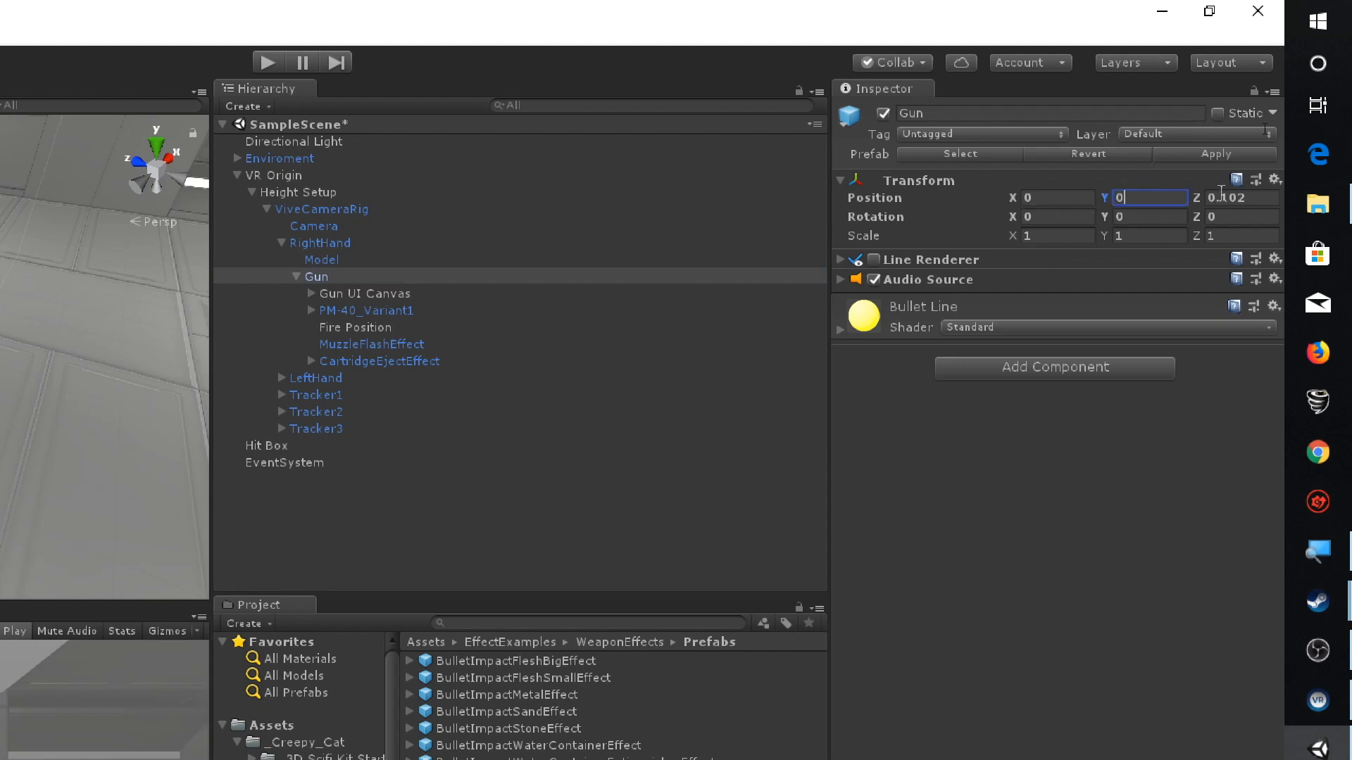
pyautogui.press('Tab')
pyautogui.write('0')
# Set the Gun UI Canvas's scale to 0.001 on the X, Y and Z axes
pyautogui.click(440, 294)
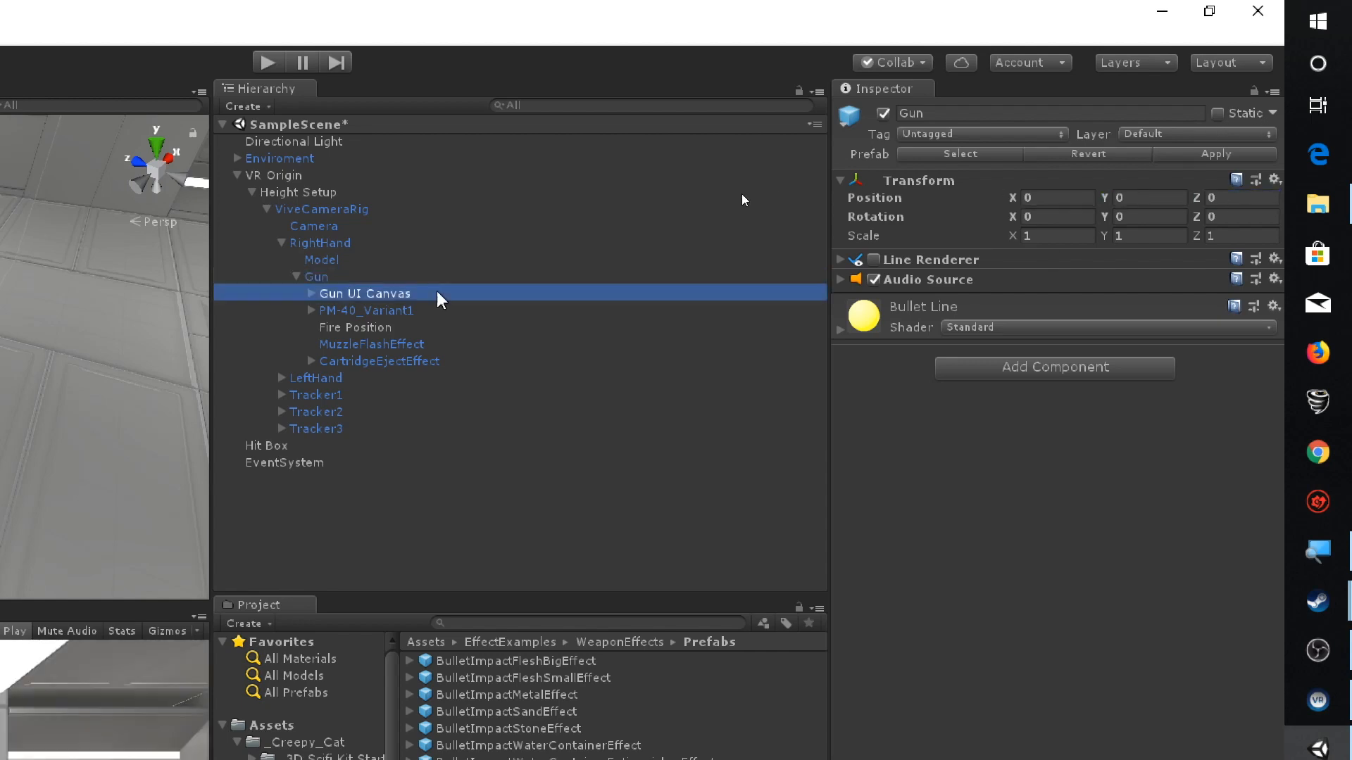
pyautogui.scroll(10, 275, 321)
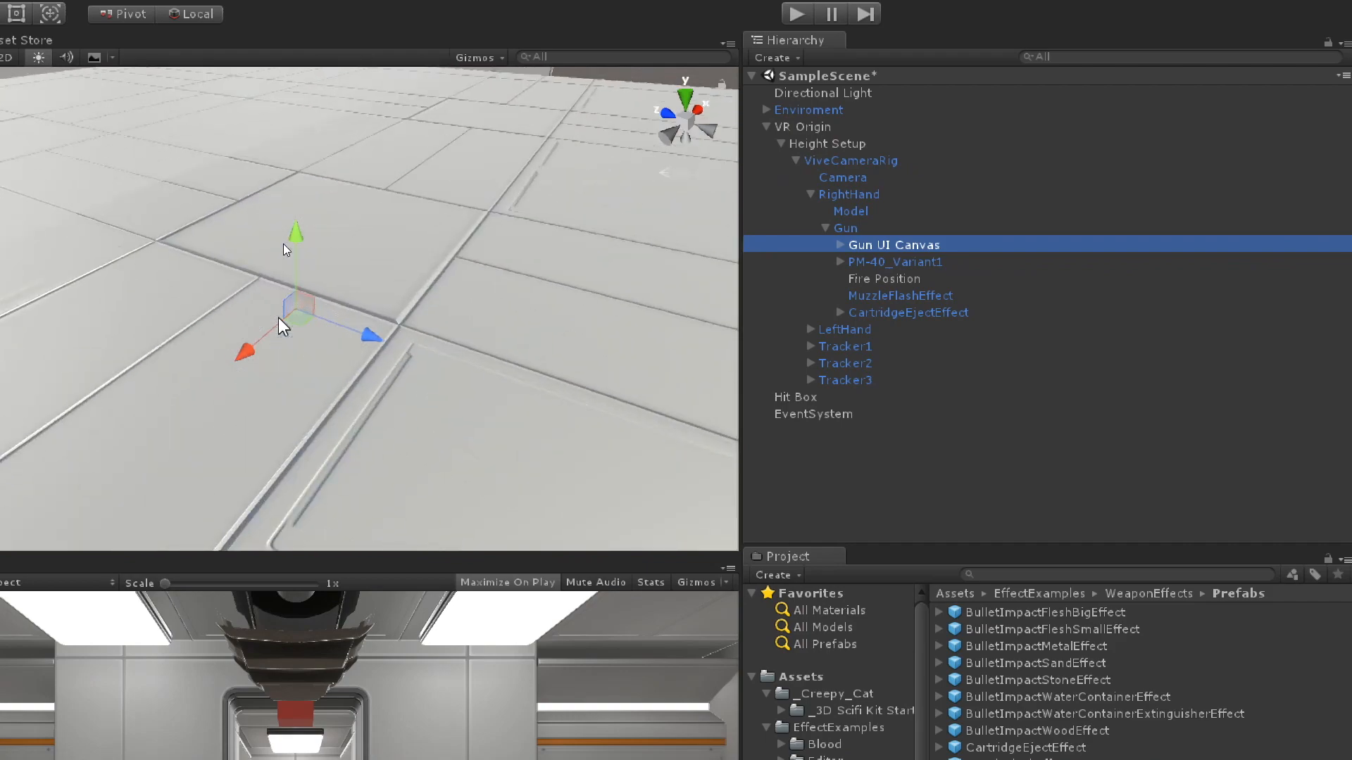
pyautogui.scroll(5, 281, 316)
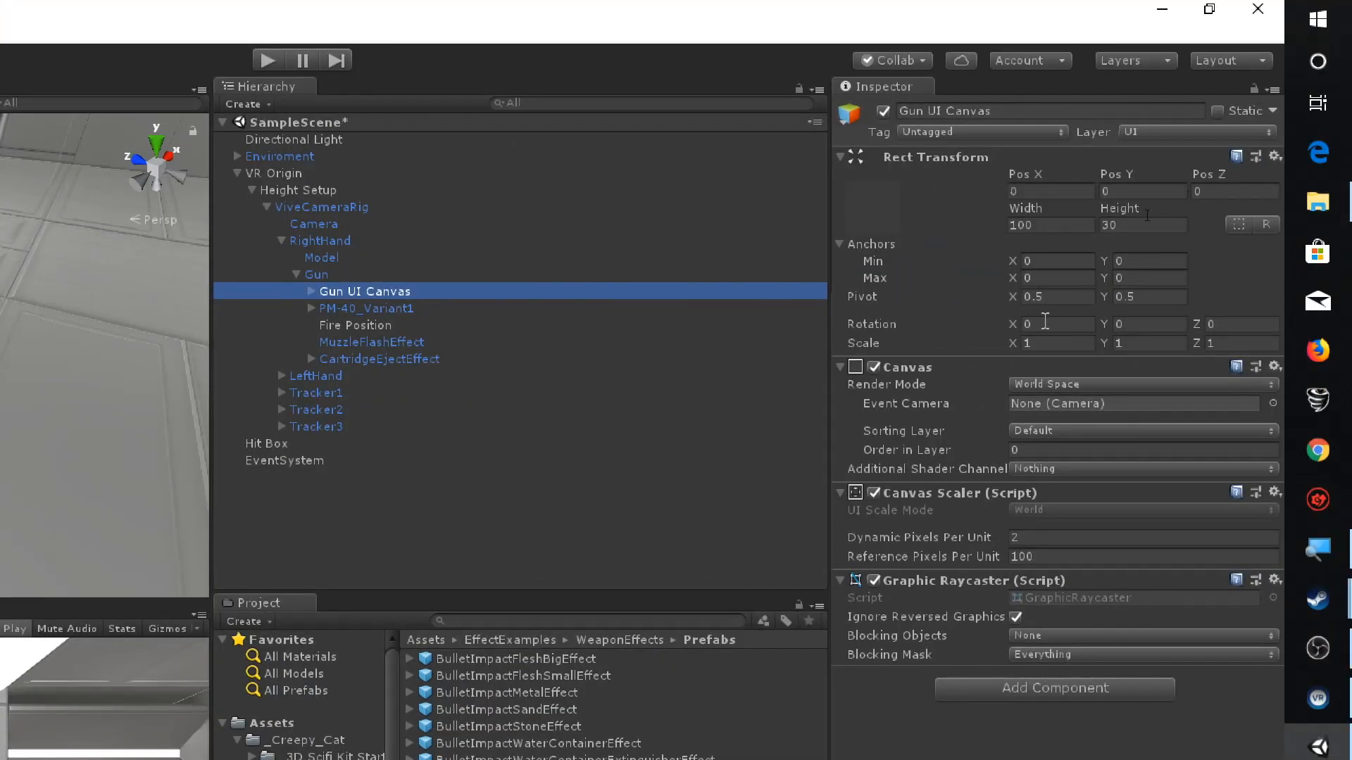
pyautogui.click(1047, 343)
pyautogui.write('0.001')
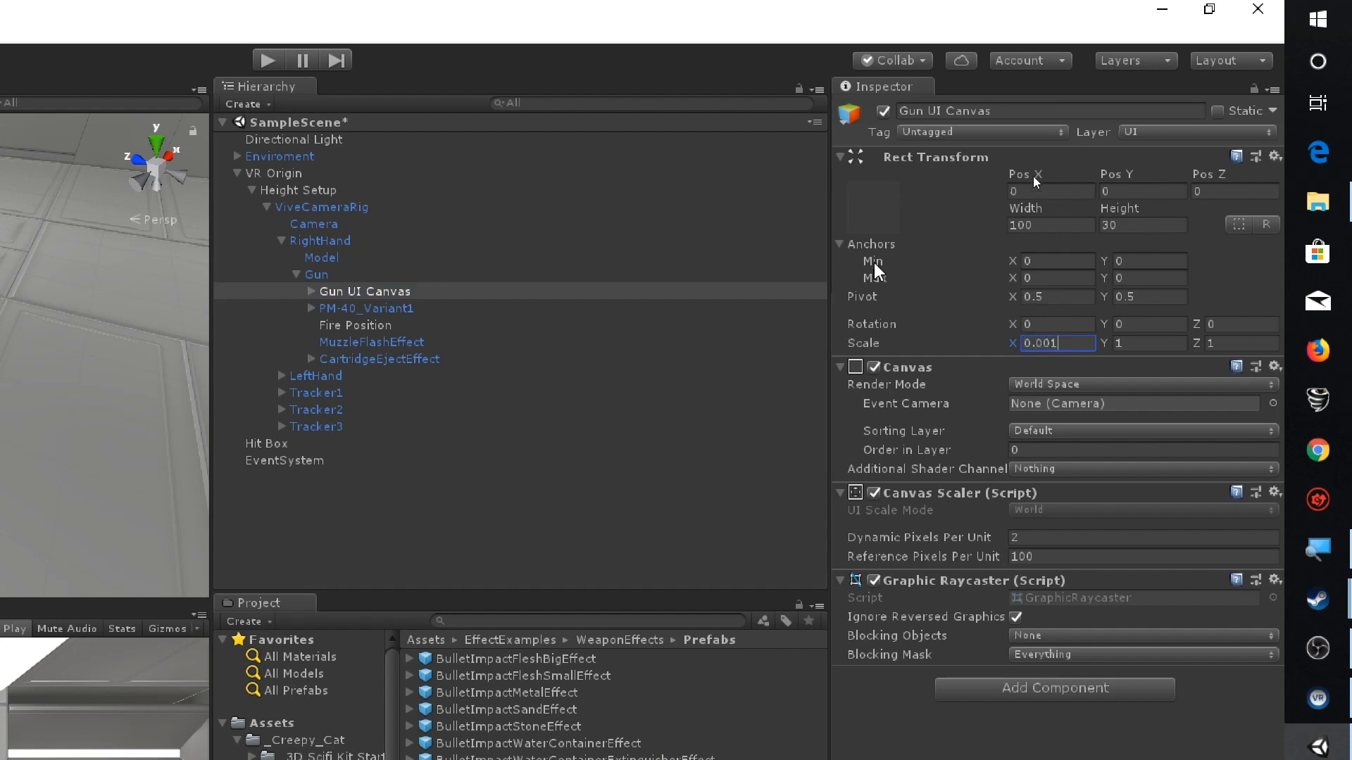
pyautogui.press('Tab')
pyautogui.write('0.001')
pyautogui.press('Tab')
pyautogui.write('0.00')
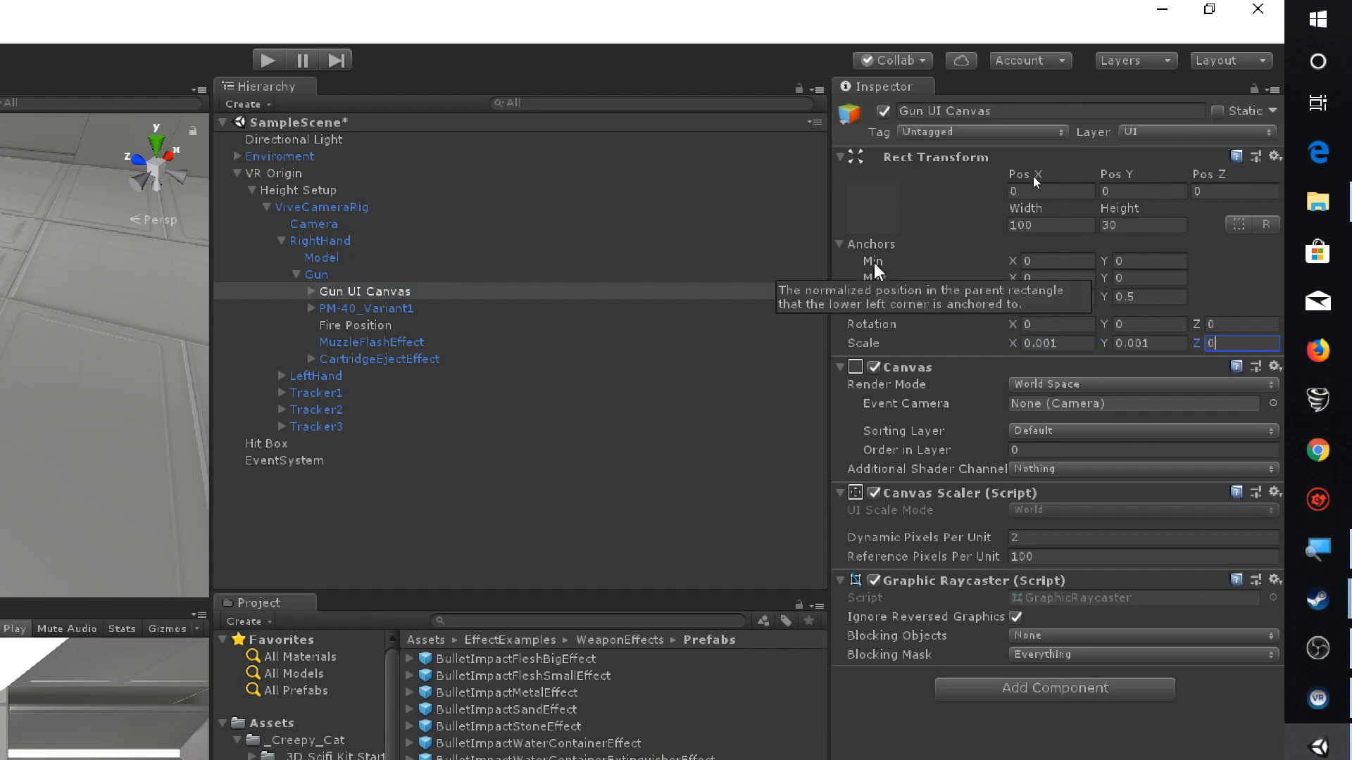
pyautogui.write('1')
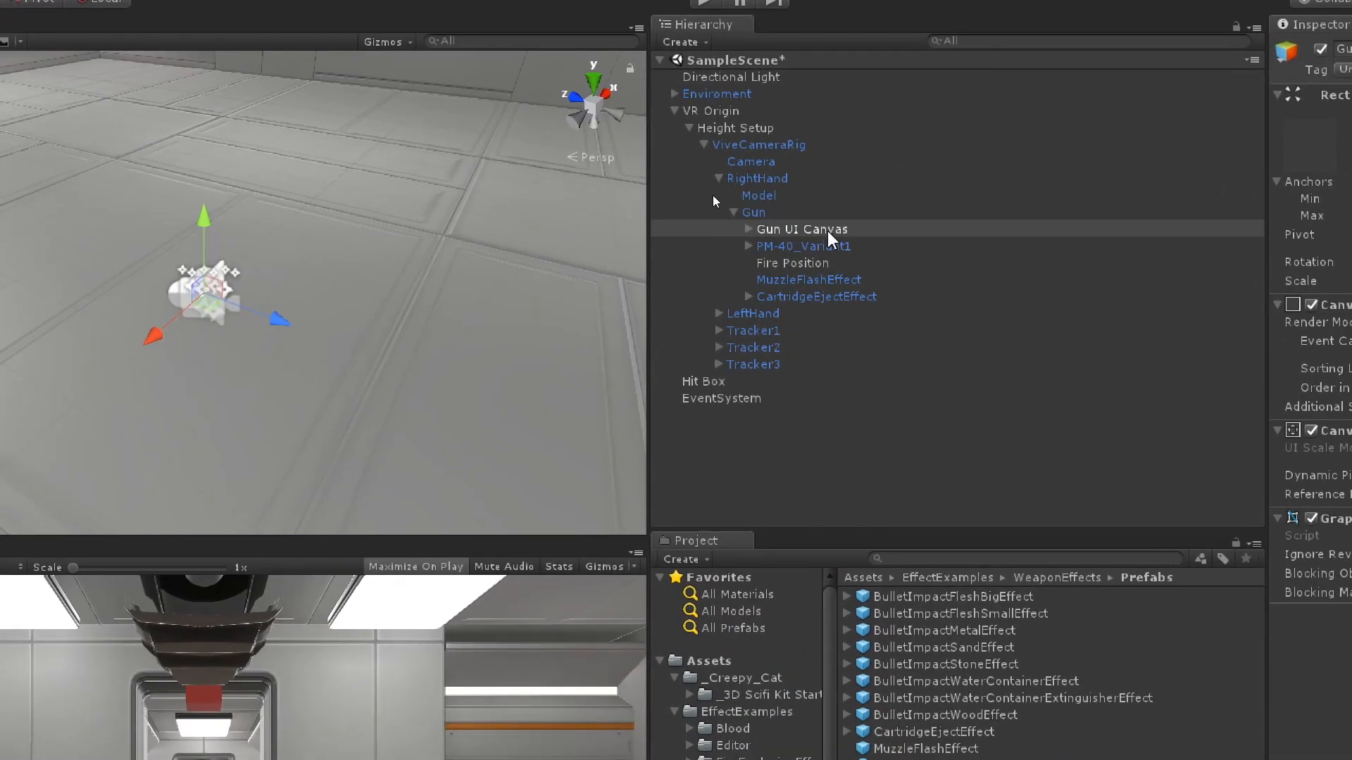
# Move the Gun UI Canvas above and beside the gun, to about X -0.07 and Y 0.04
pyautogui.doubleClick(828, 231)
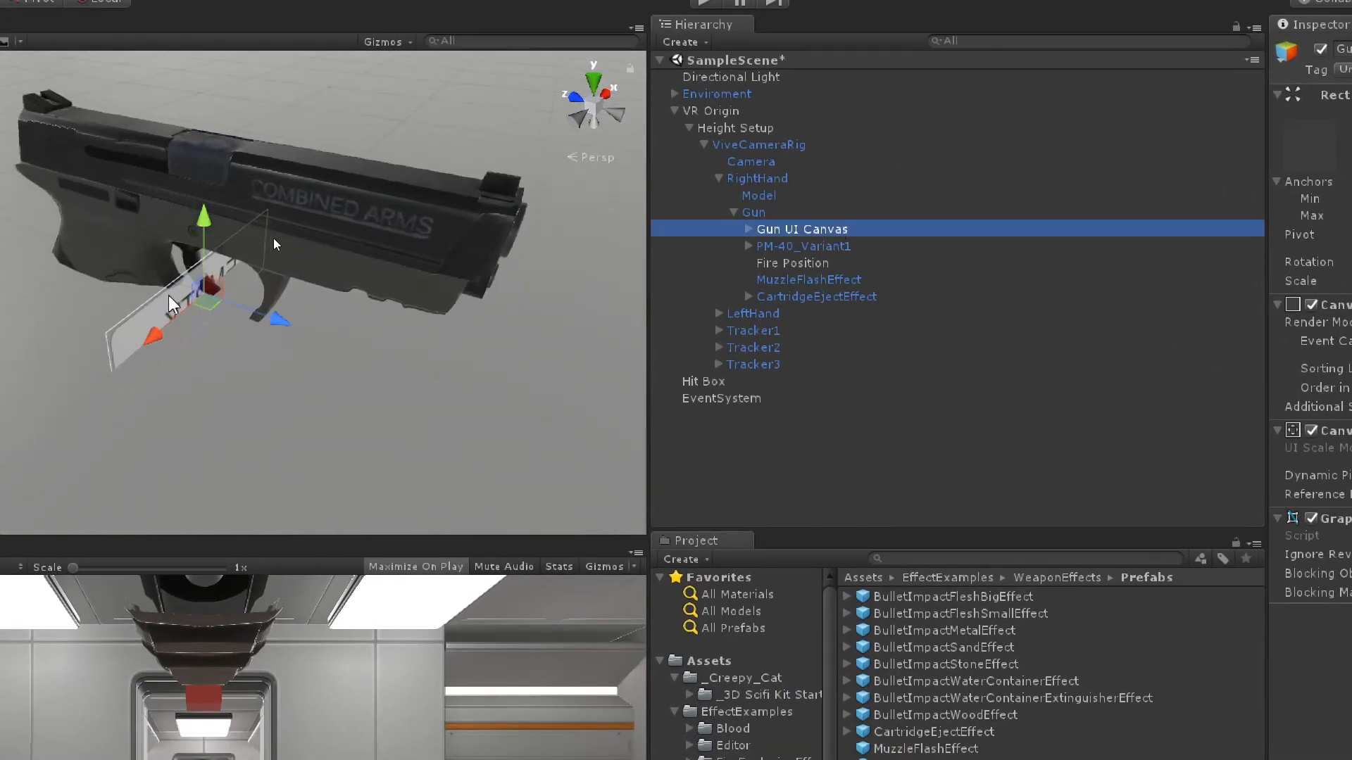
pyautogui.moveTo(162, 210); pyautogui.dragTo(189, 210)
pyautogui.moveTo(304, 210); pyautogui.dragTo(254, 367, button='middle')
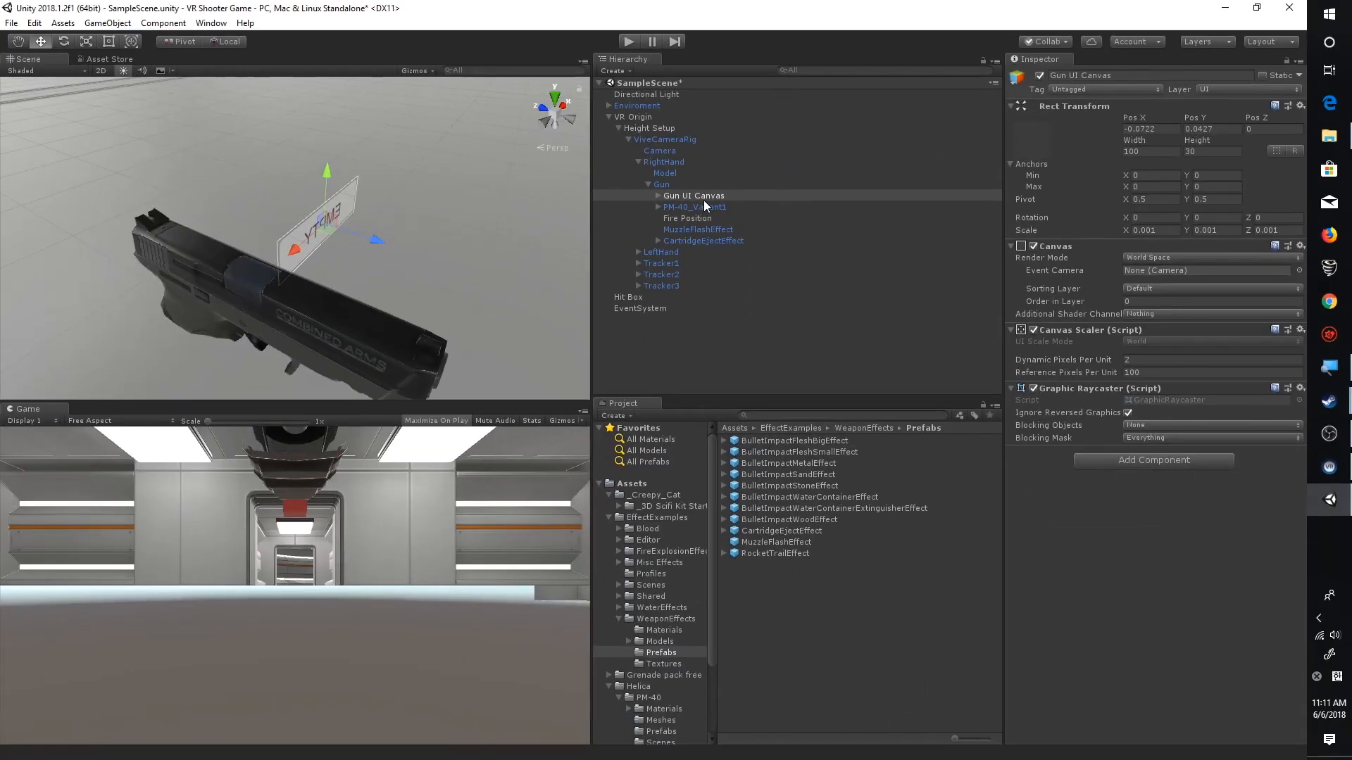
# Save the scene and apply the Gun's changes to its prefab
pyautogui.hotkey('ctrl', 's')
pyautogui.click(690, 184)
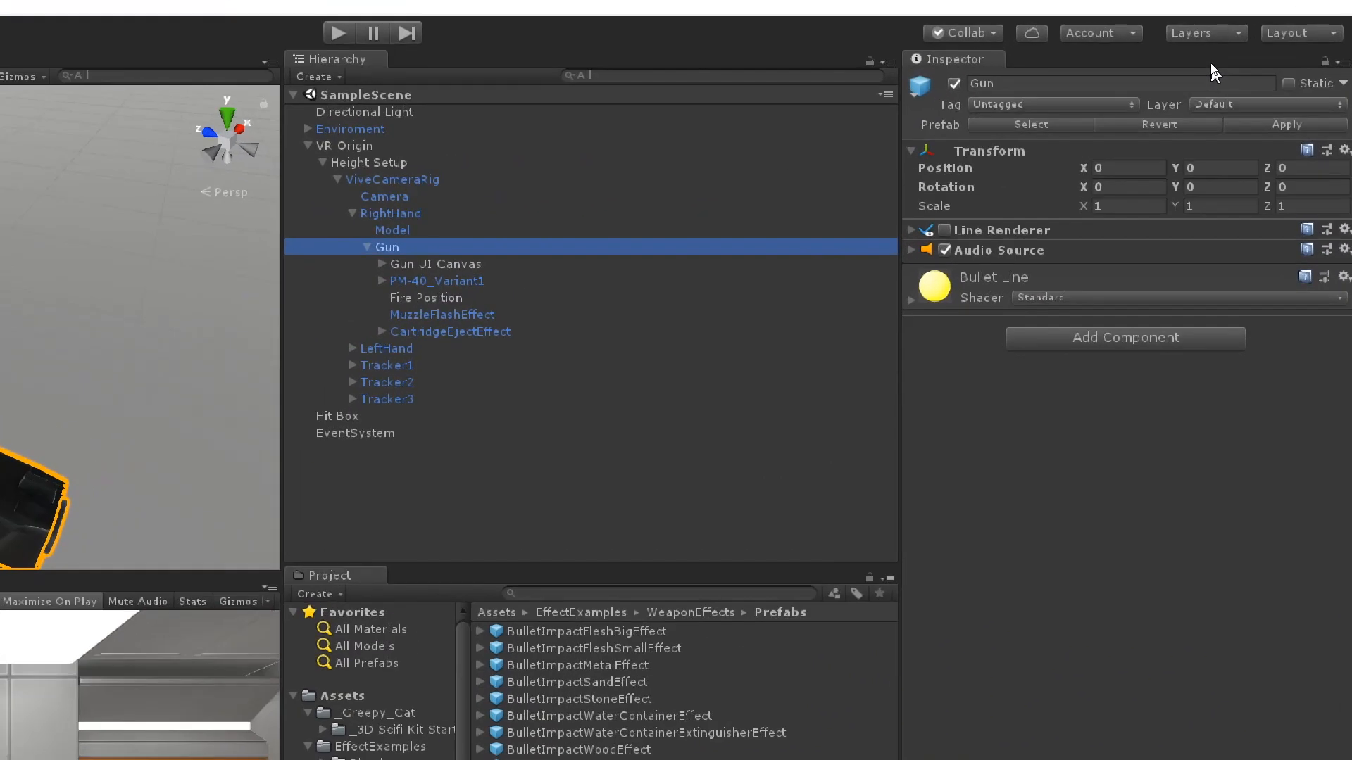
pyautogui.click(1285, 127)
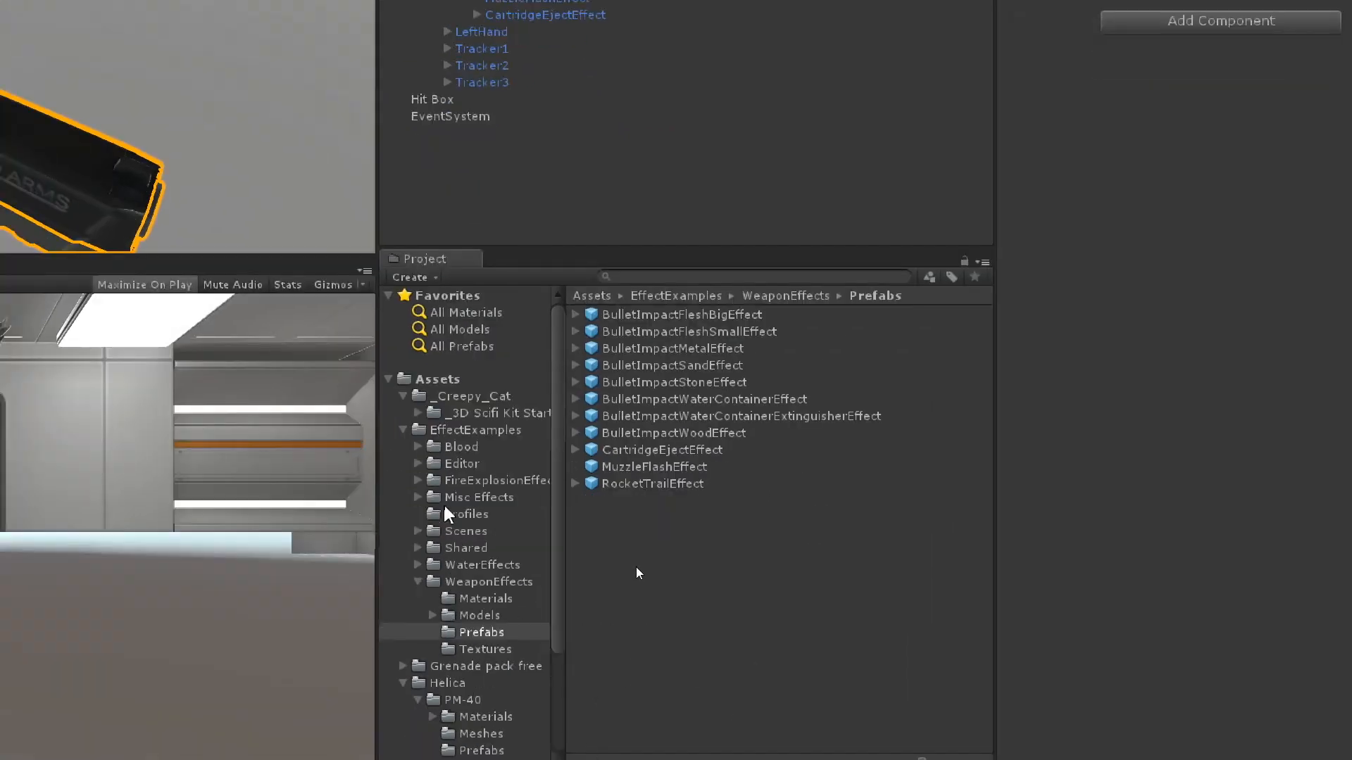
# Examine the Gun prefab's child objects in the Assets Prefabs folder and select the Gun in the scene hierarchy again
pyautogui.click(442, 380)
pyautogui.doubleClick(631, 416)
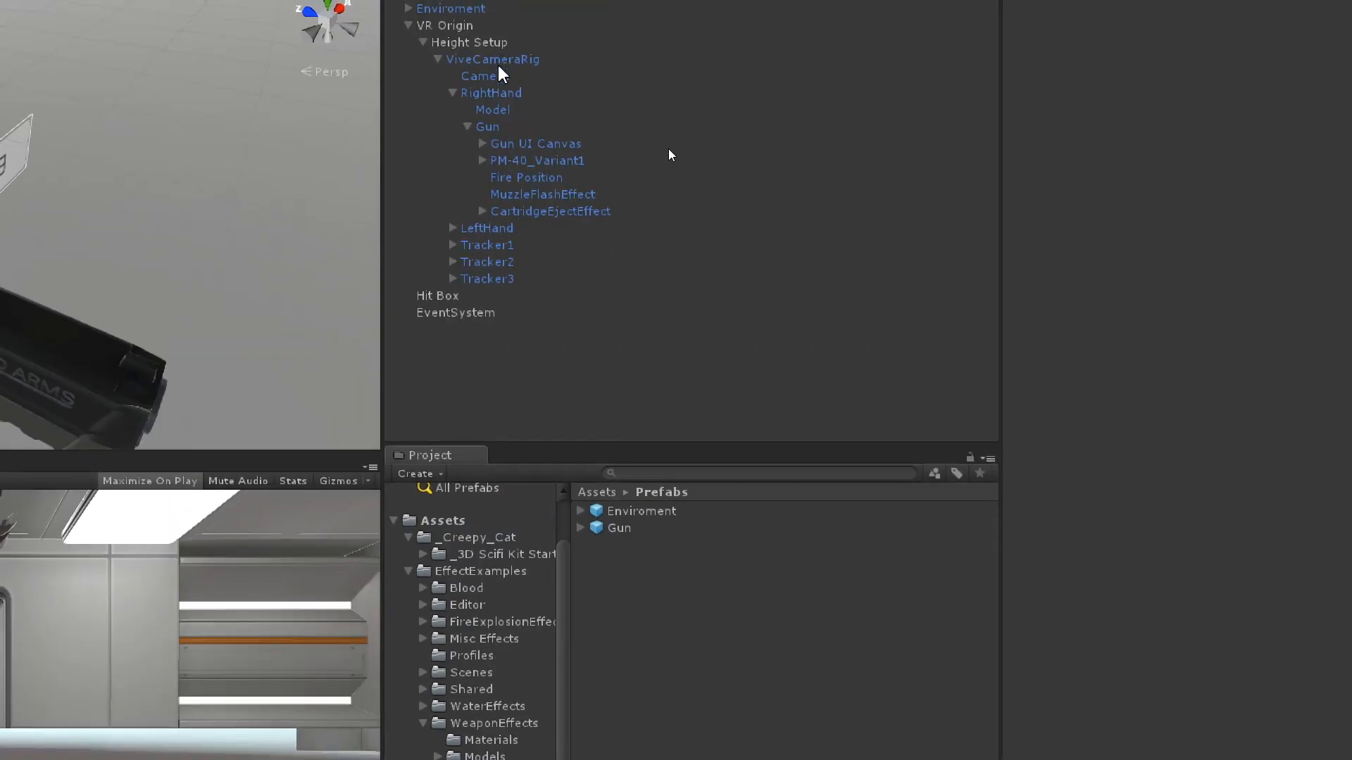
pyautogui.click(493, 127)
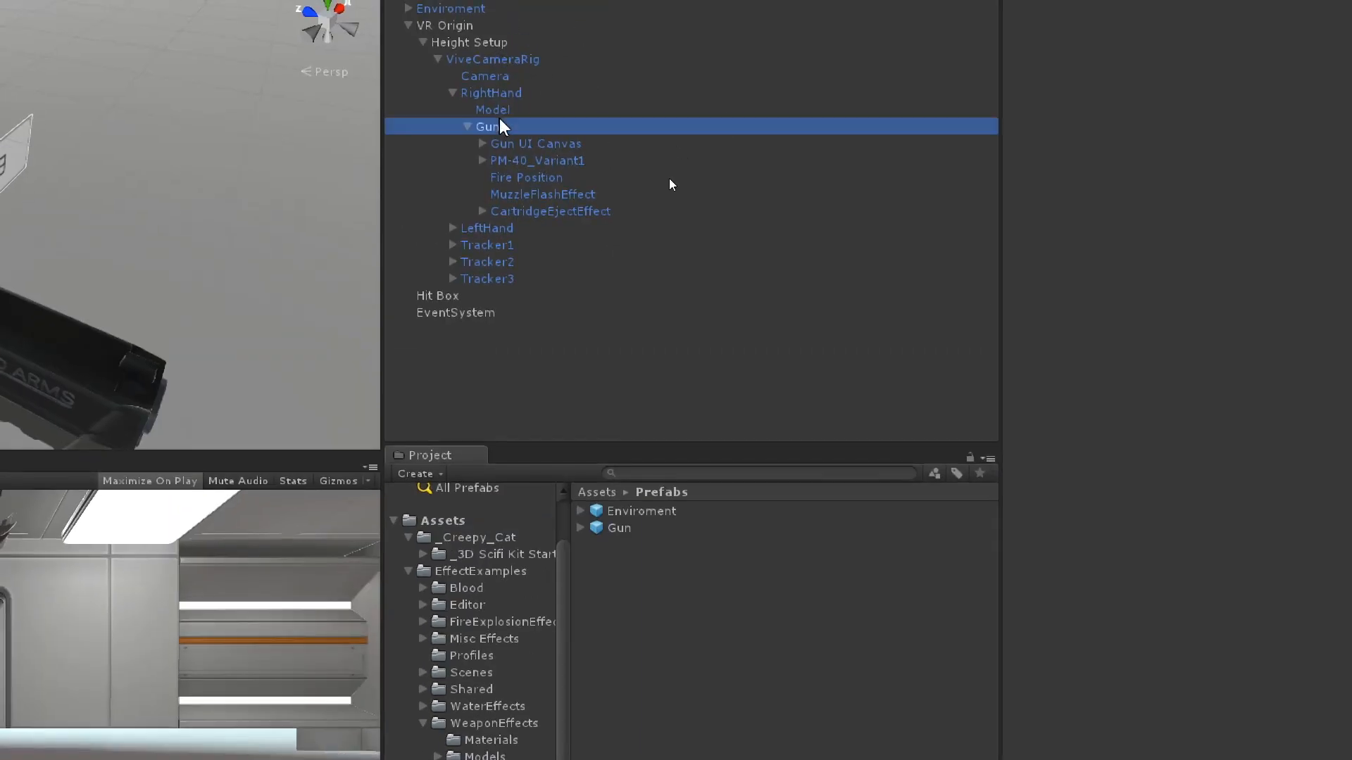
pyautogui.click(595, 529)
pyautogui.click(580, 529)
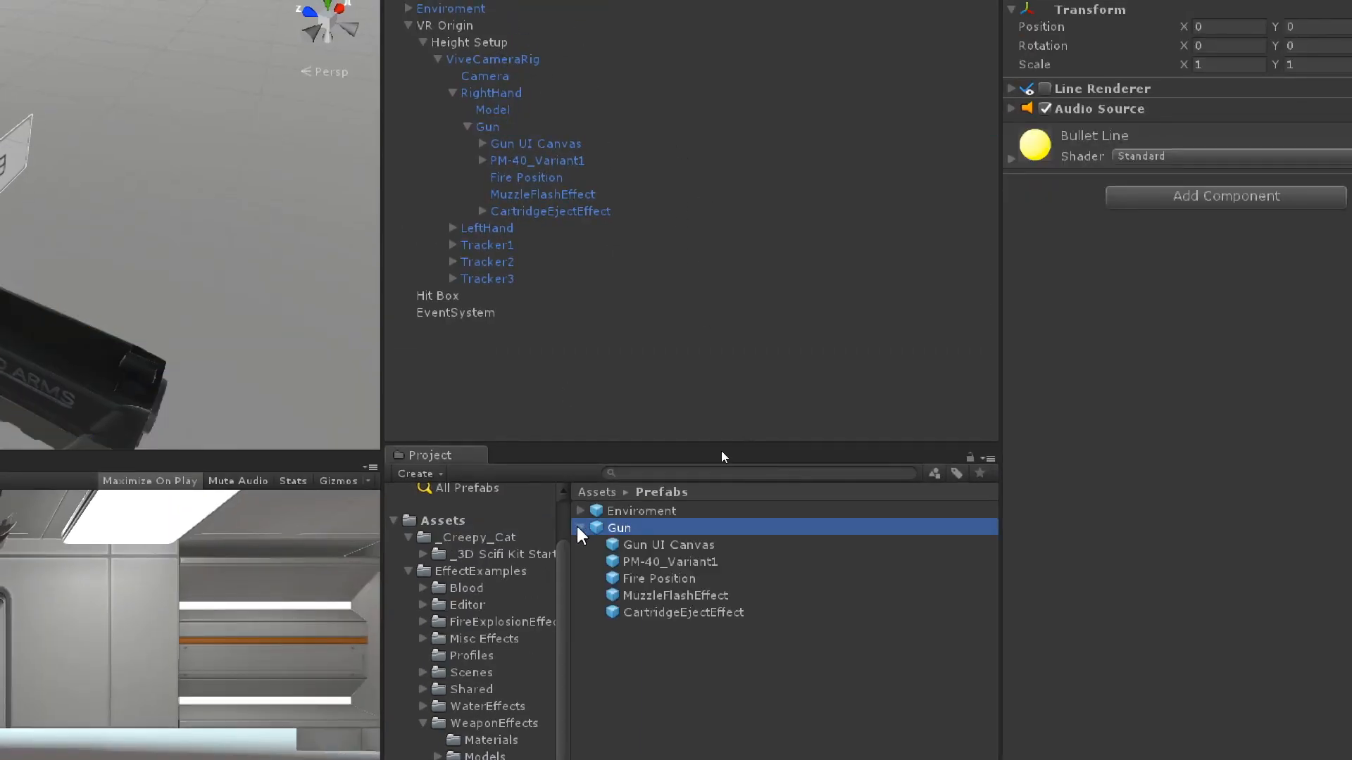
pyautogui.click(581, 528)
pyautogui.click(536, 132)
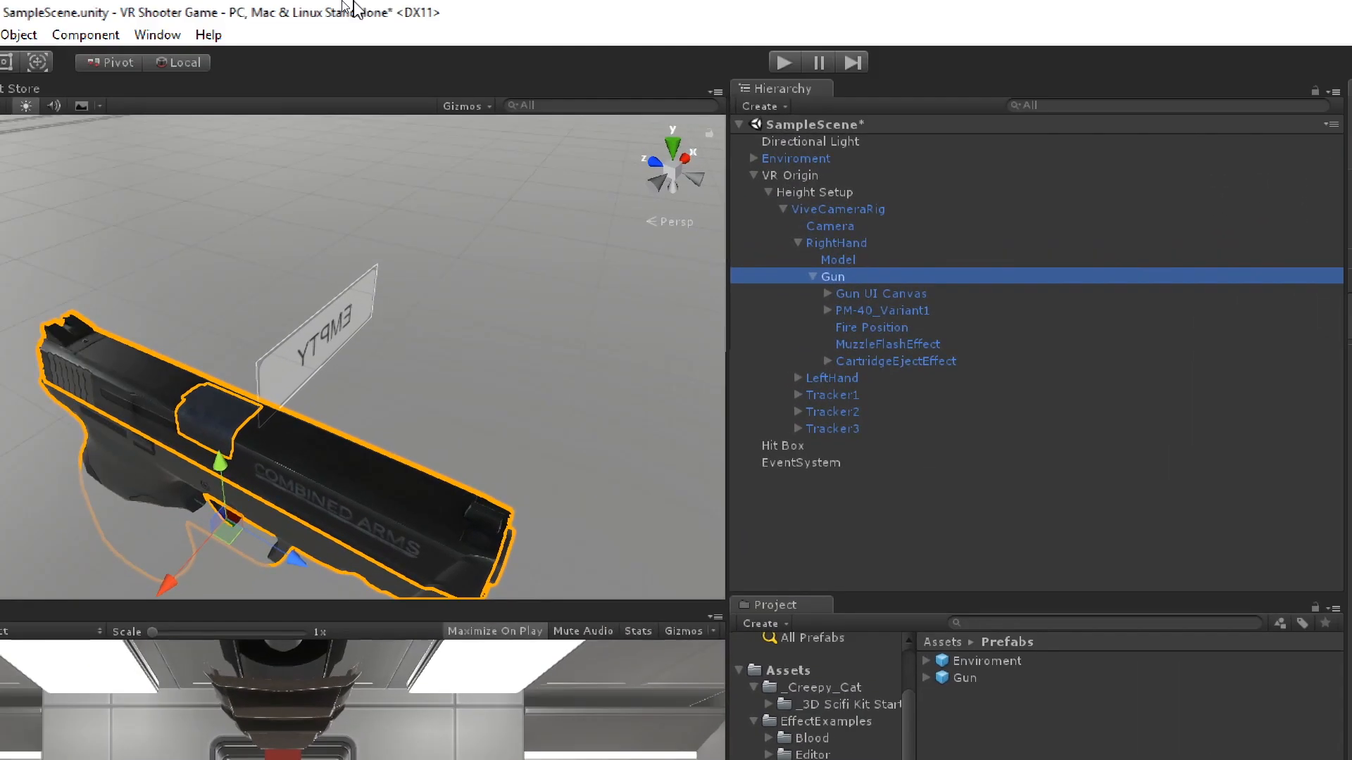
# Open the Animation window and dock it alongside the Game view
pyautogui.click(155, 33)
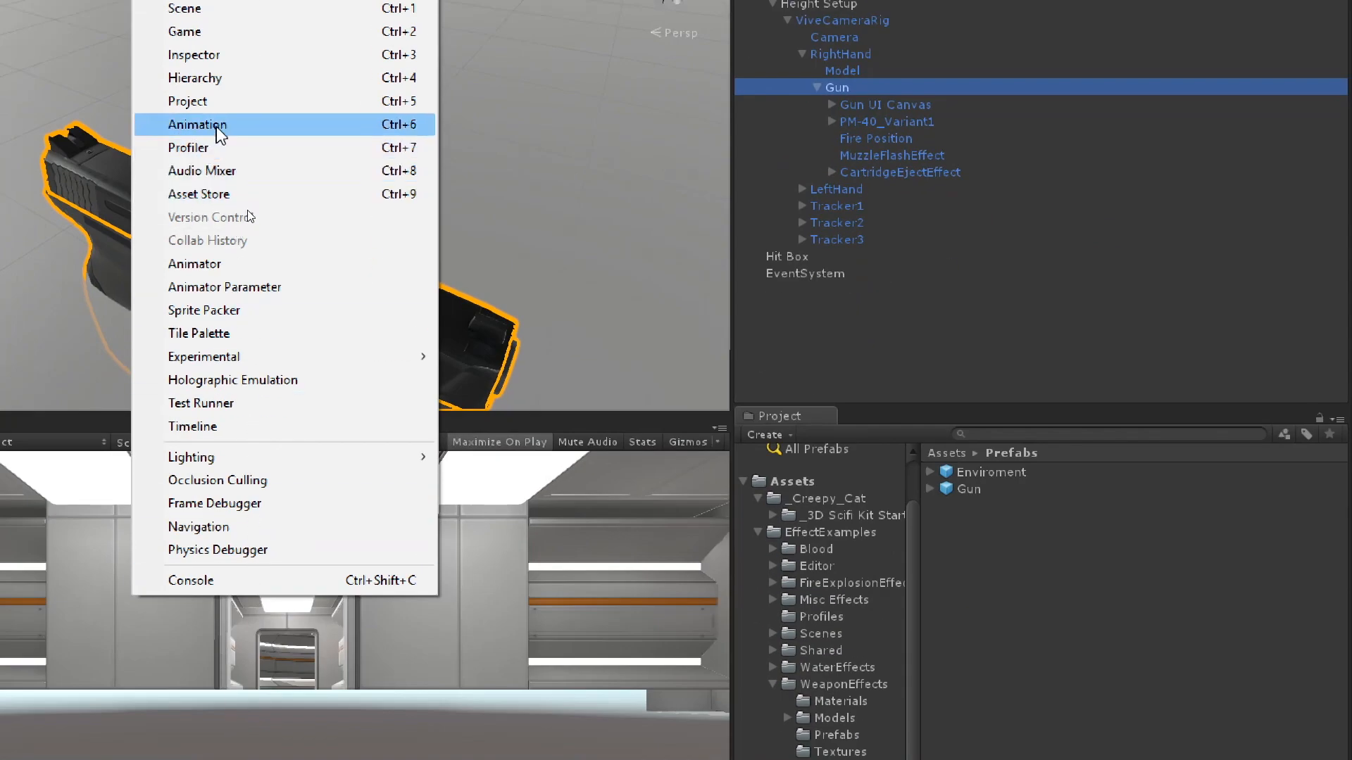
pyautogui.click(217, 125)
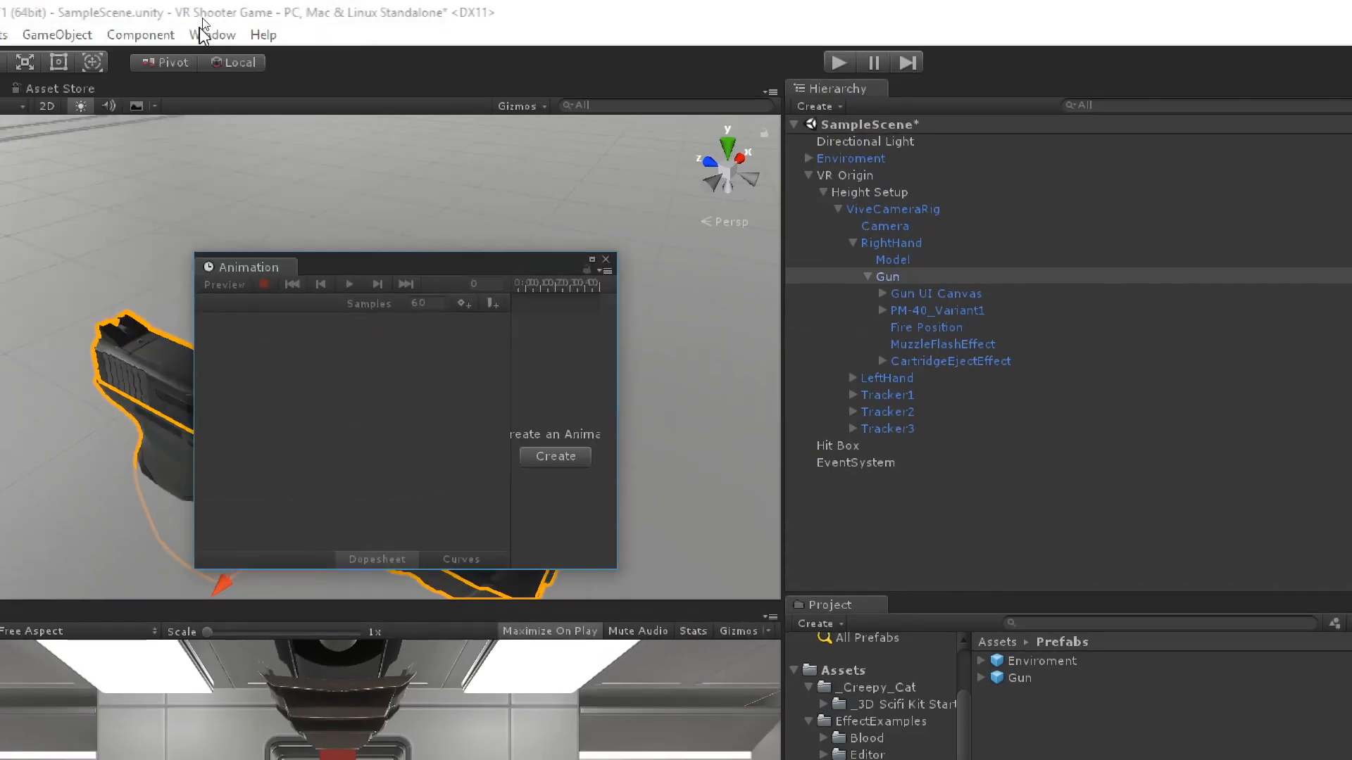
pyautogui.click(208, 34)
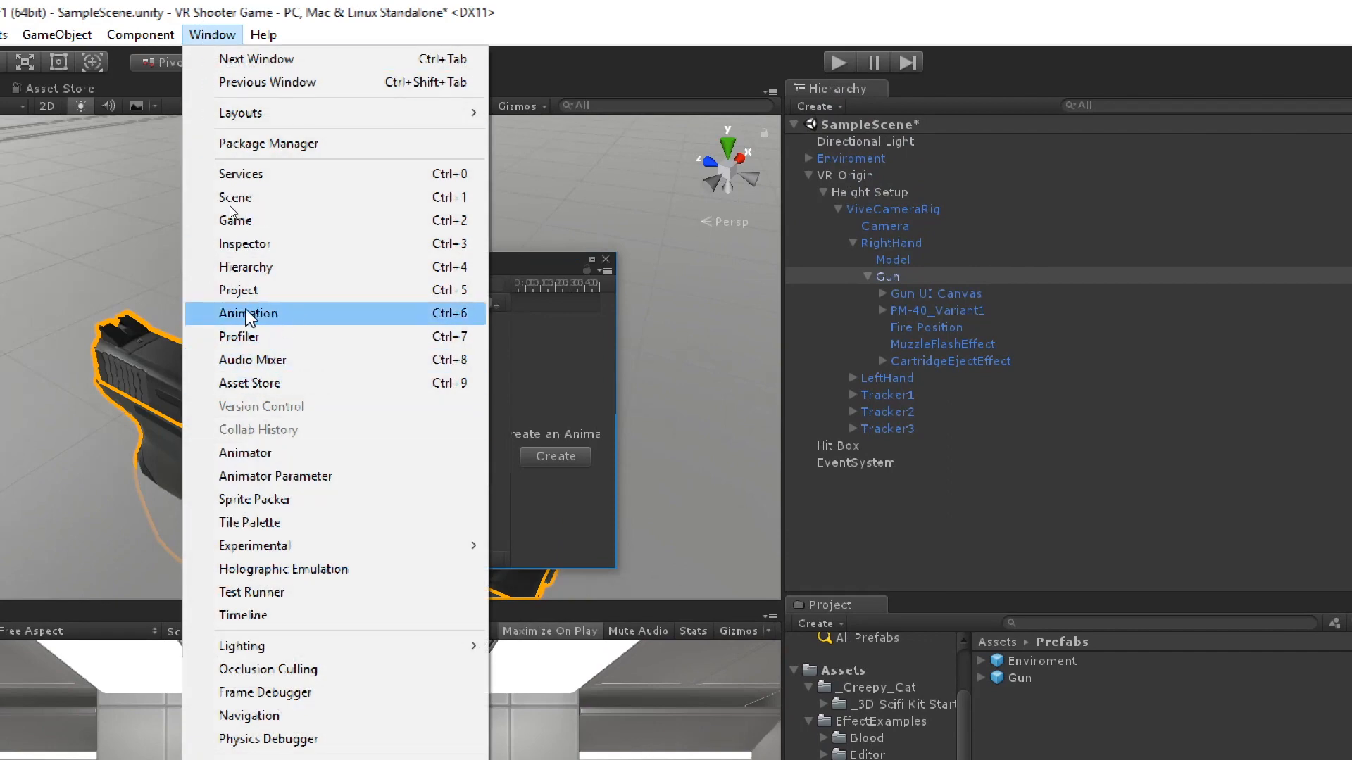
pyautogui.click(535, 318)
pyautogui.moveTo(504, 260)
pyautogui.mouseDown()
pyautogui.moveTo(491, 263)
pyautogui.moveTo(513, 285)
pyautogui.mouseUp()
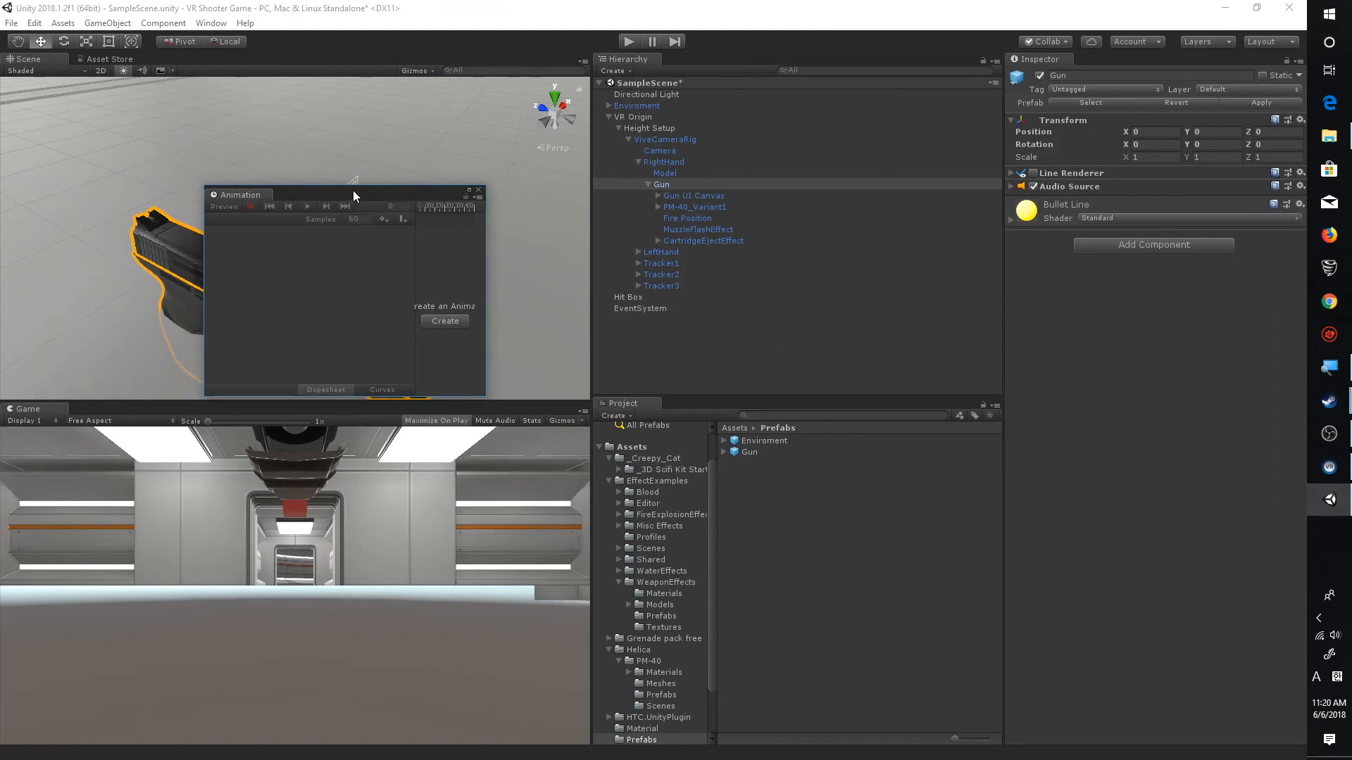
pyautogui.moveTo(353, 190); pyautogui.dragTo(168, 415)
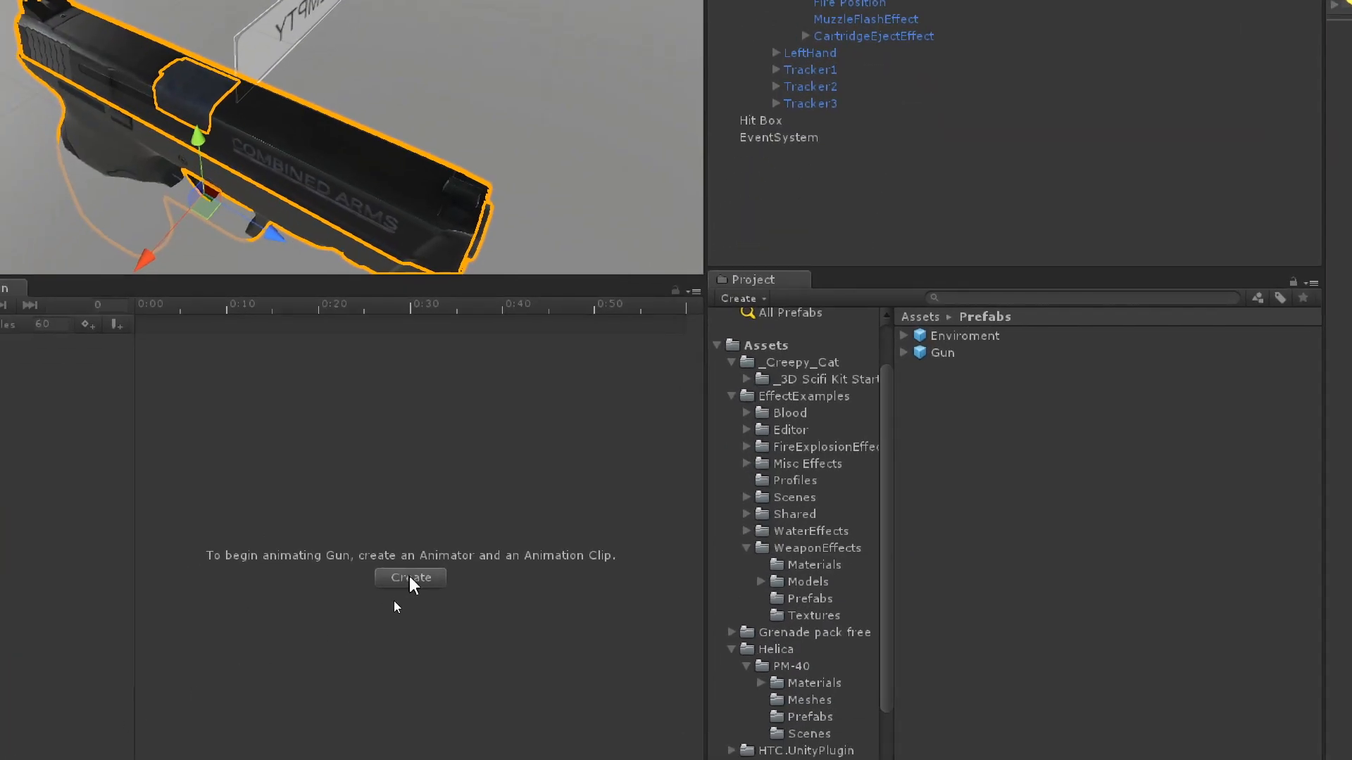
# Start creating an animation clip for the Gun and add a folder named Animations inside the project's Assets folder
pyautogui.click(411, 579)
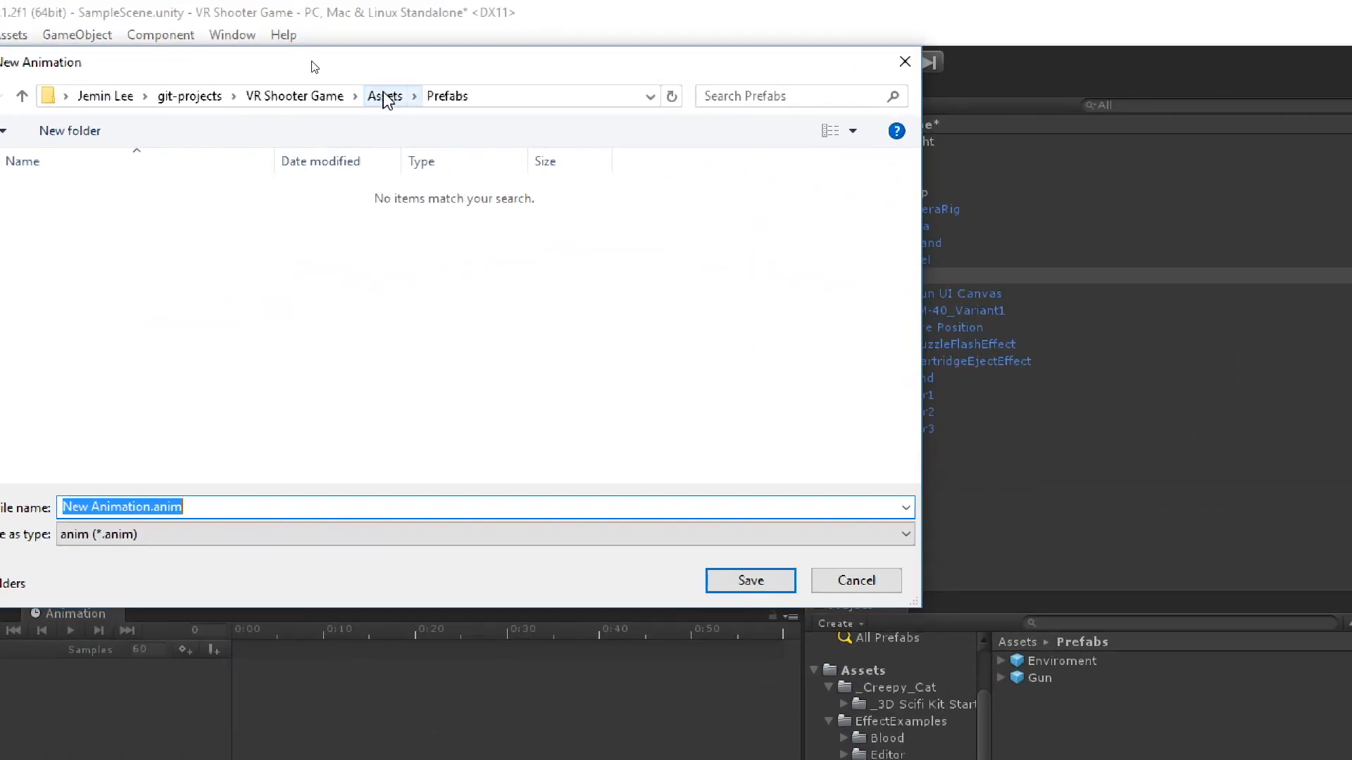
pyautogui.click(321, 65)
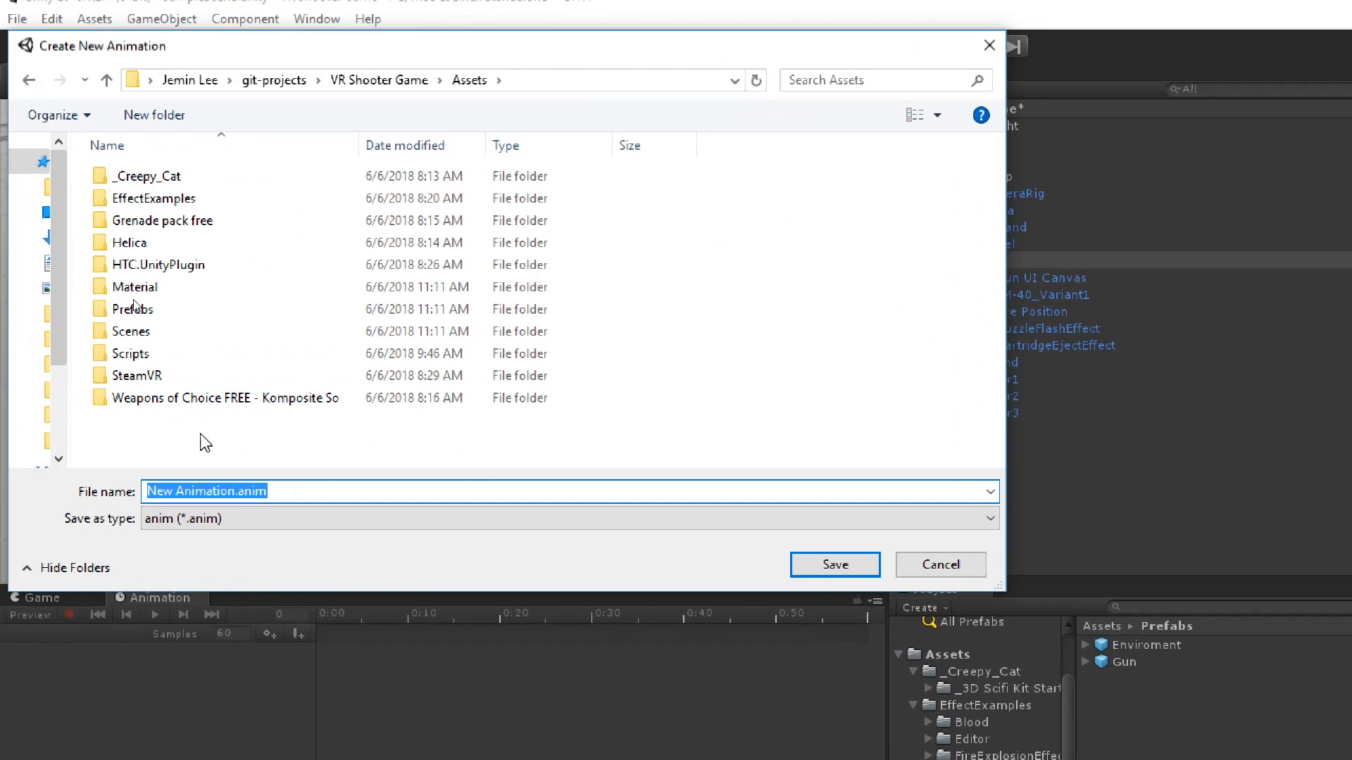
pyautogui.rightClick(117, 444)
pyautogui.click(195, 440)
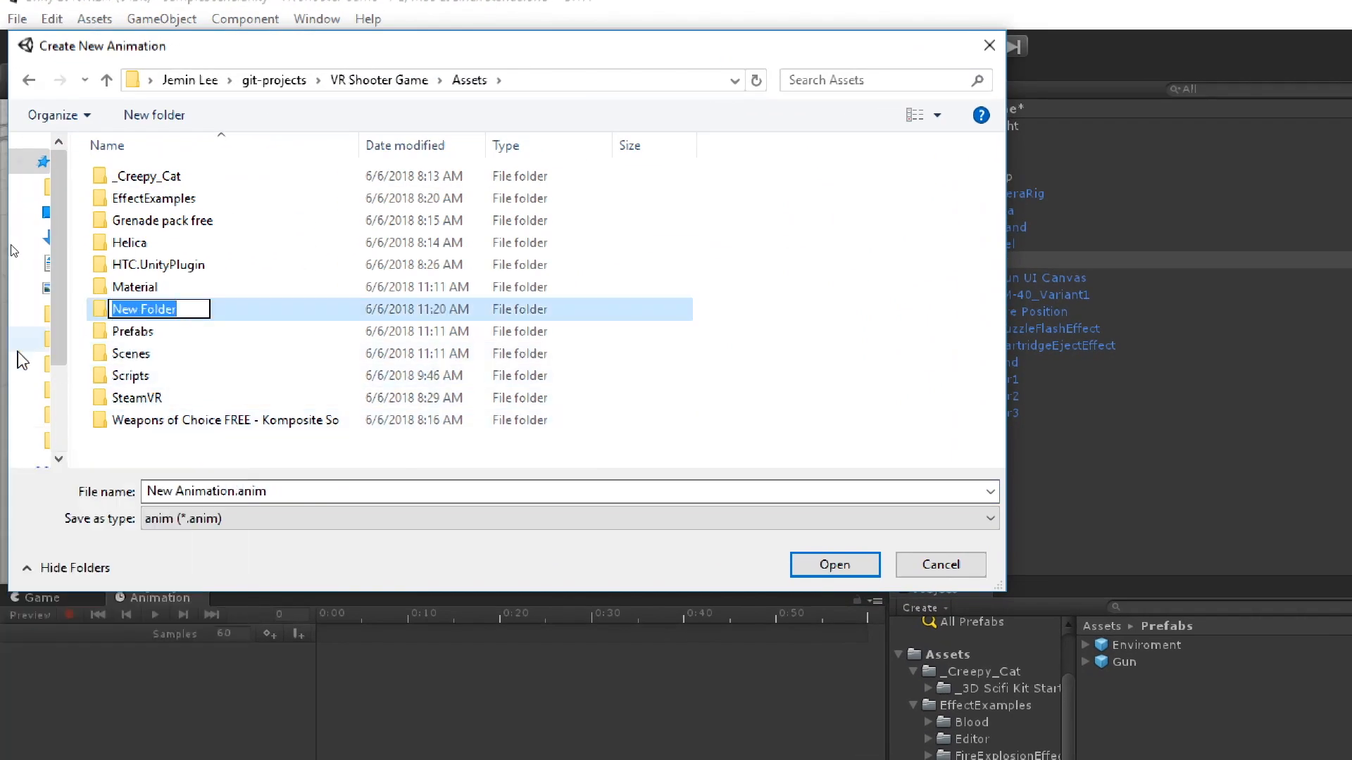
pyautogui.write('Animations')
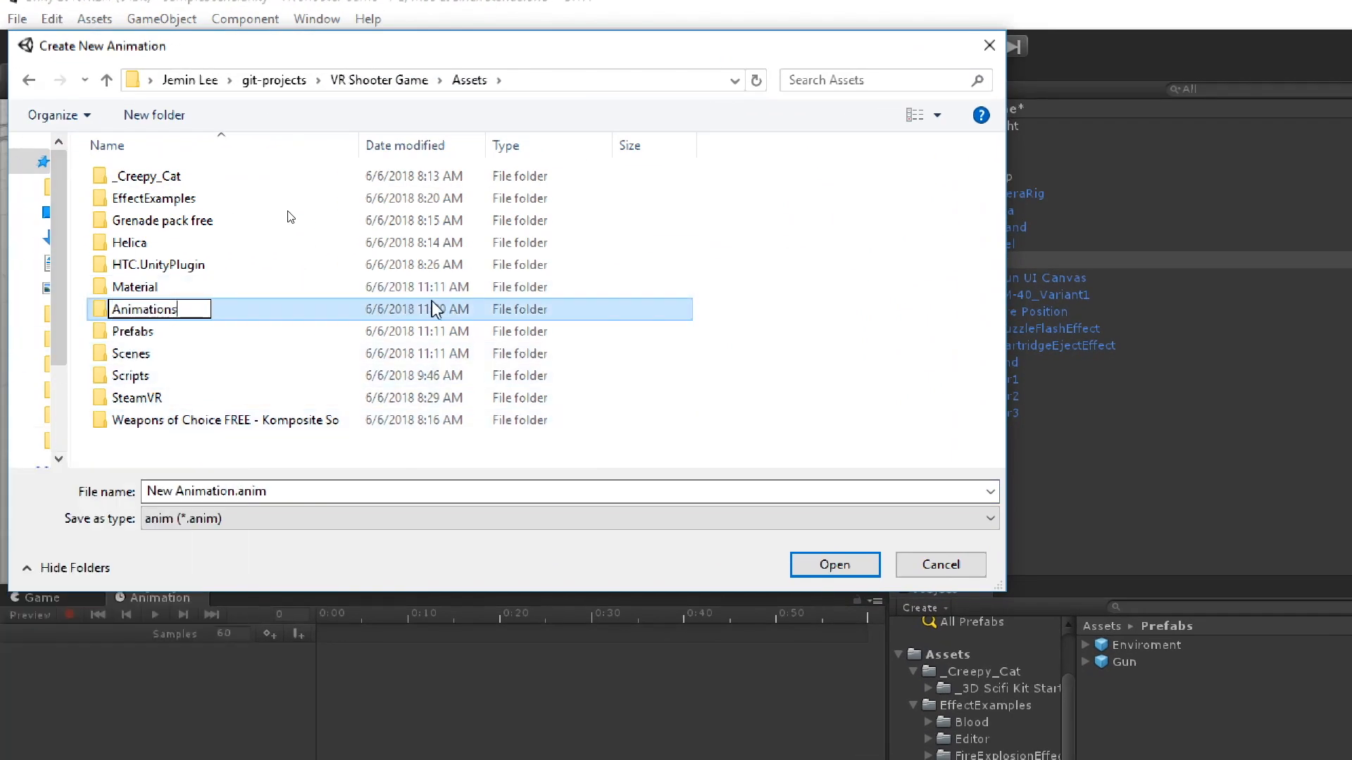
pyautogui.press('Return')
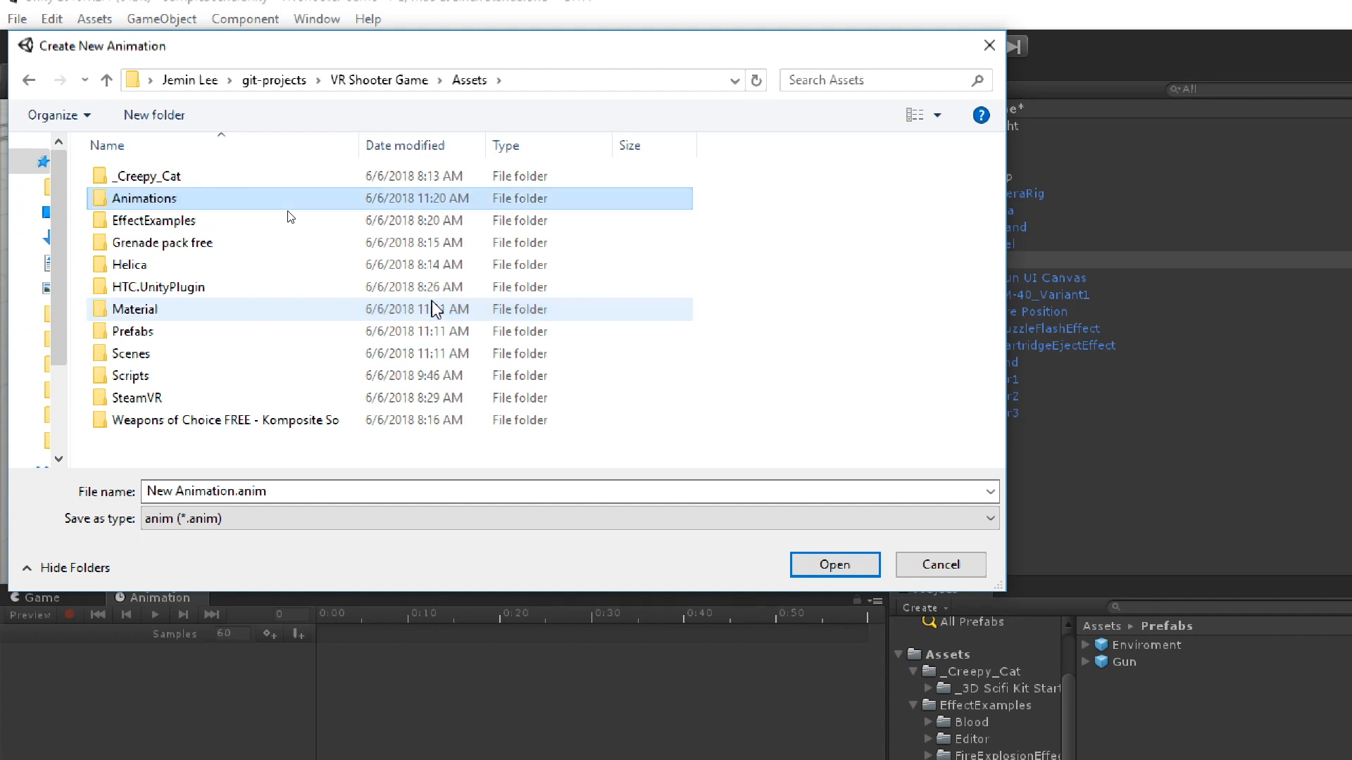
# Save the Gun's new animation clip as Idle in the Animations folder
pyautogui.doubleClick(239, 199)
pyautogui.click(243, 486)
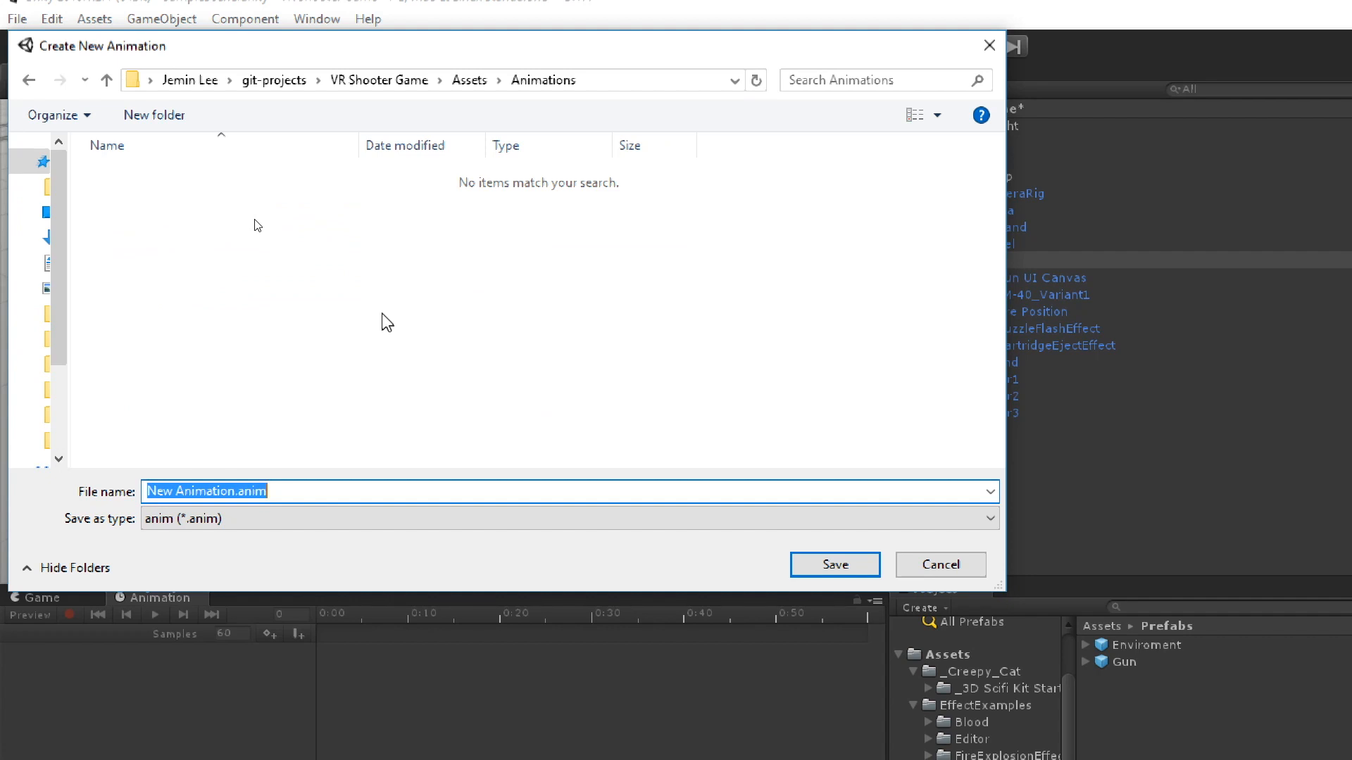
pyautogui.write('Idle')
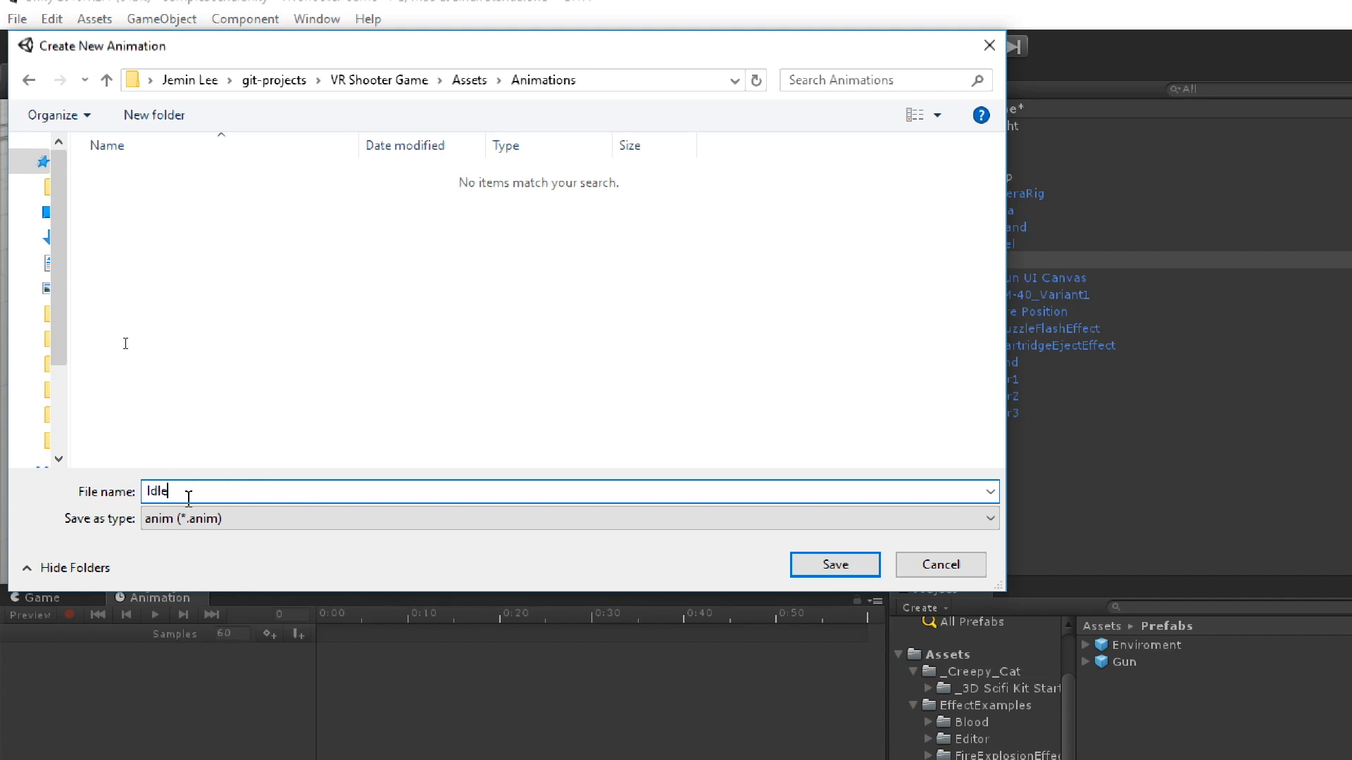
pyautogui.click(859, 575)
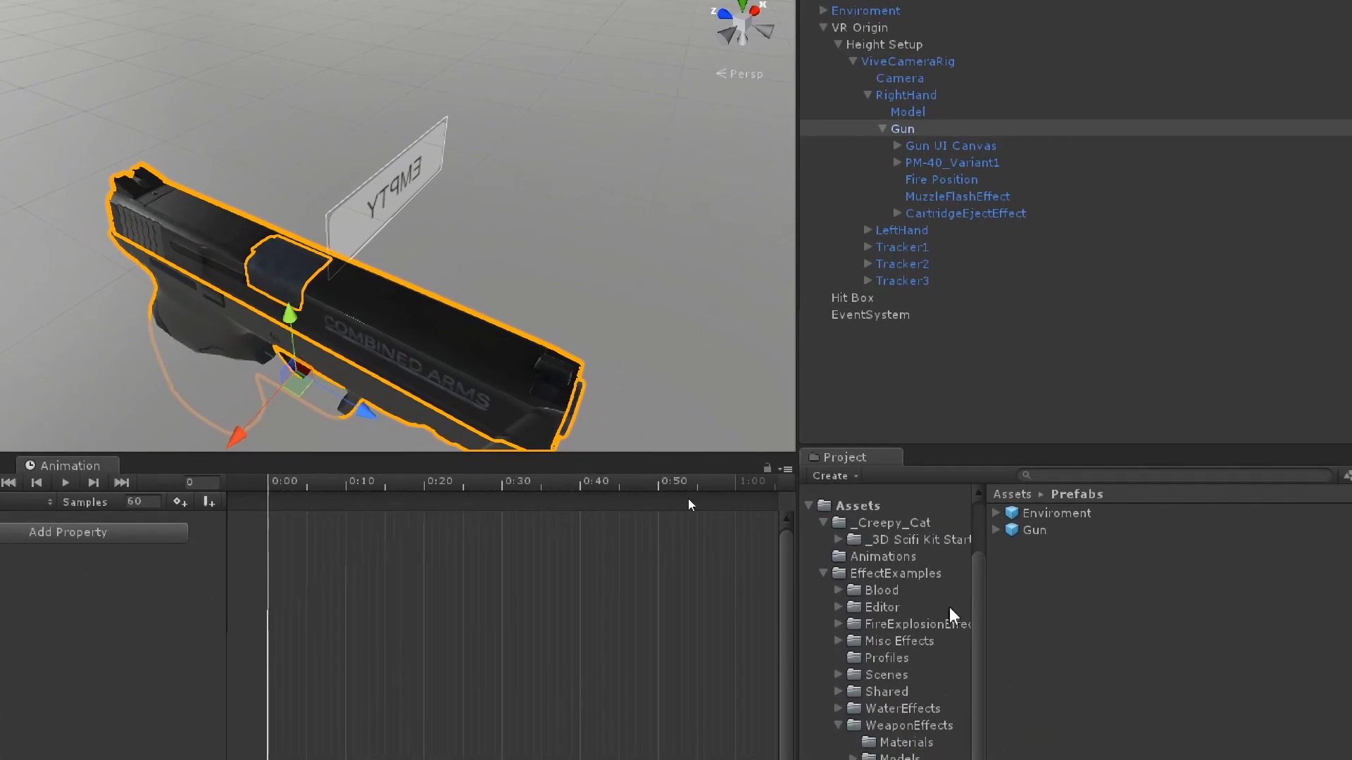
# Examine the Gun controller and Idle clip in the Animations folder, and the controller assigned in the Gun's Animator component
pyautogui.click(893, 557)
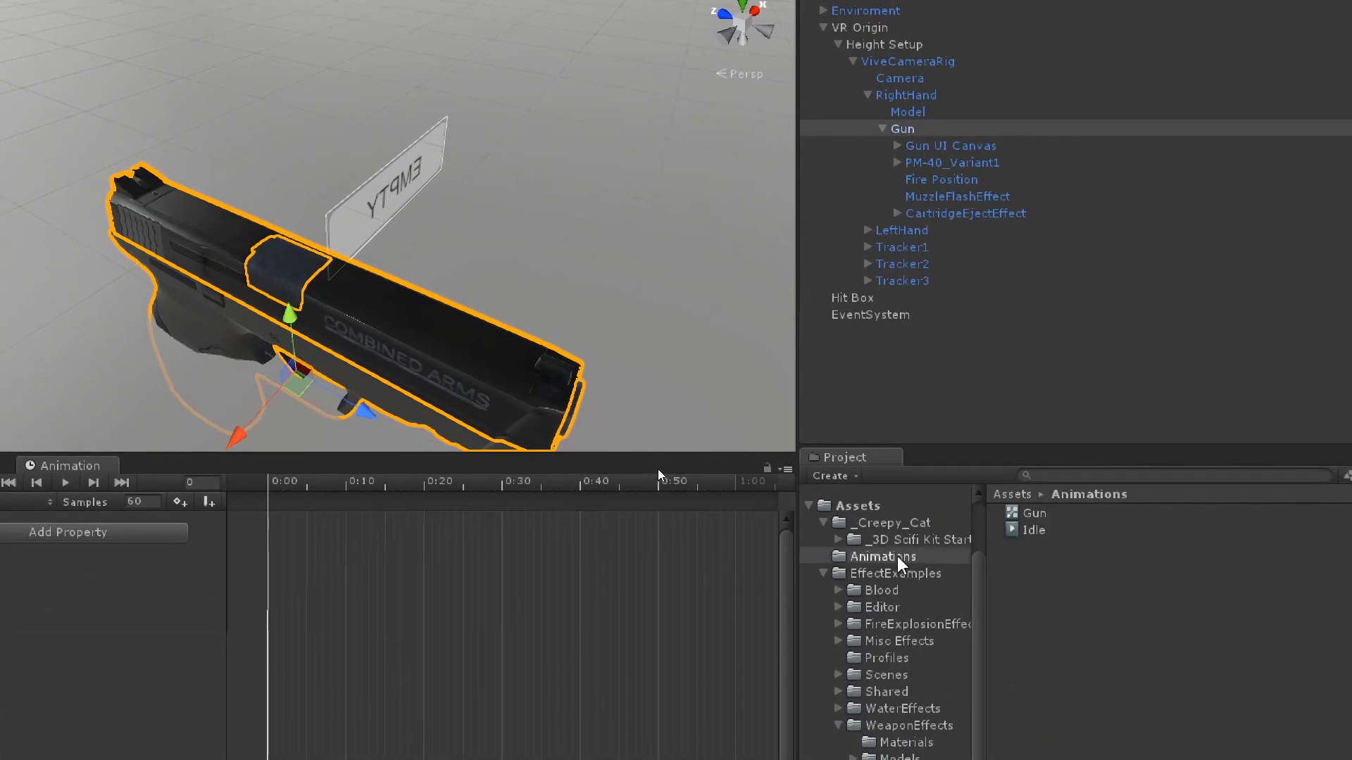
pyautogui.click(1037, 517)
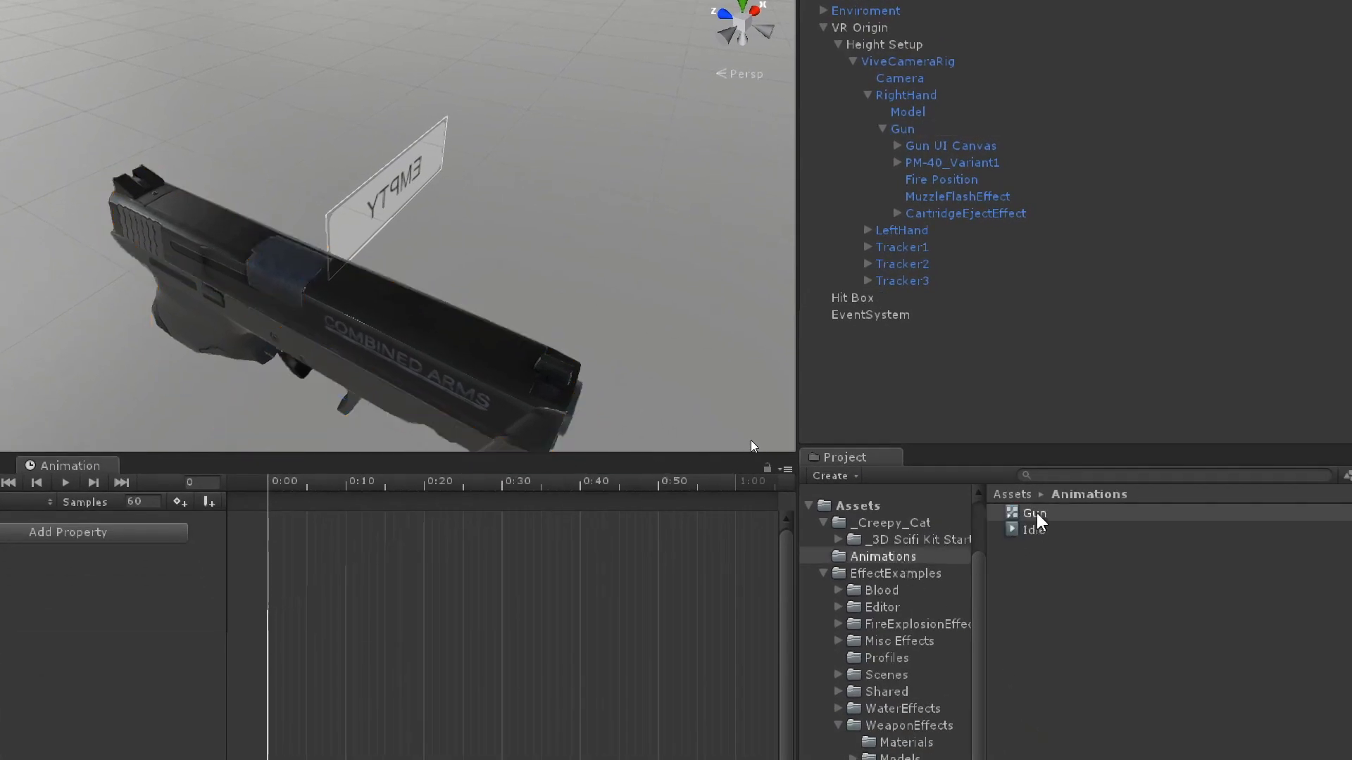
pyautogui.click(1030, 532)
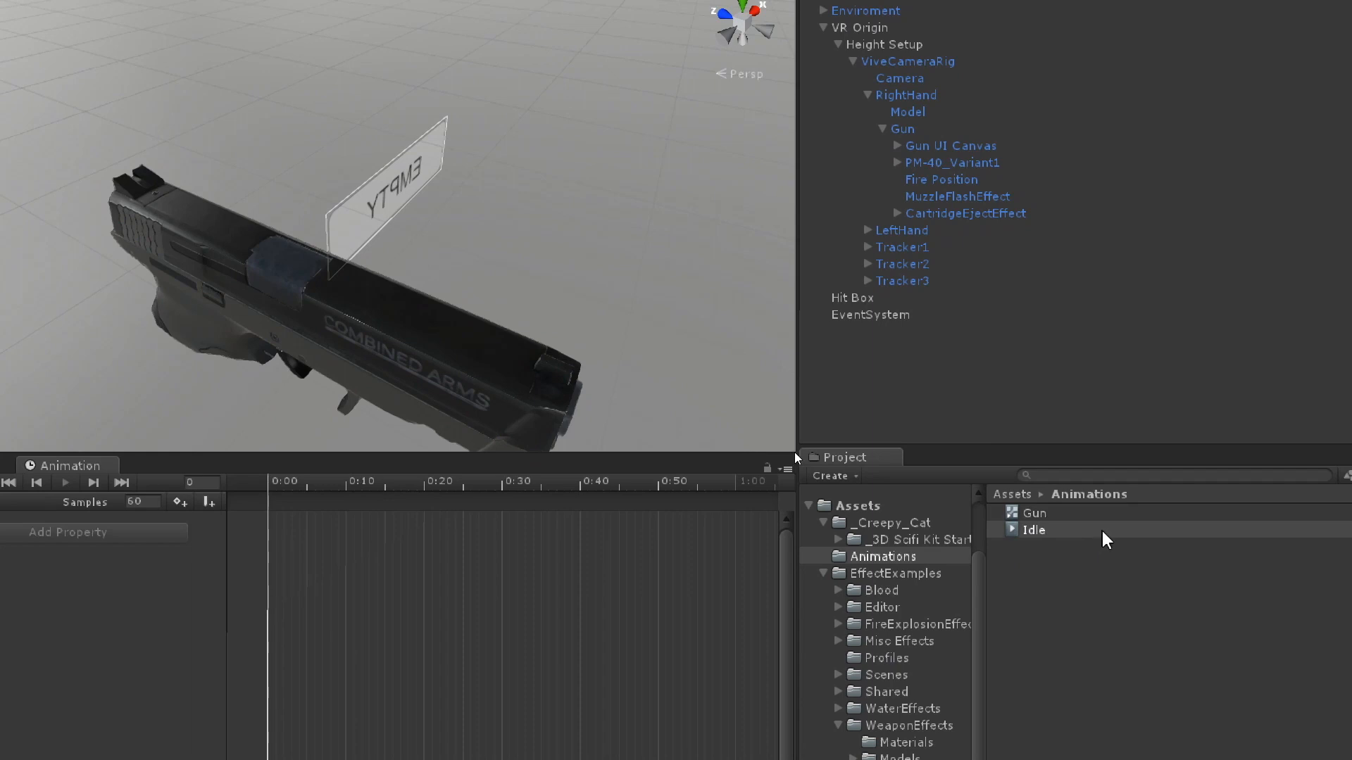
pyautogui.click(1059, 517)
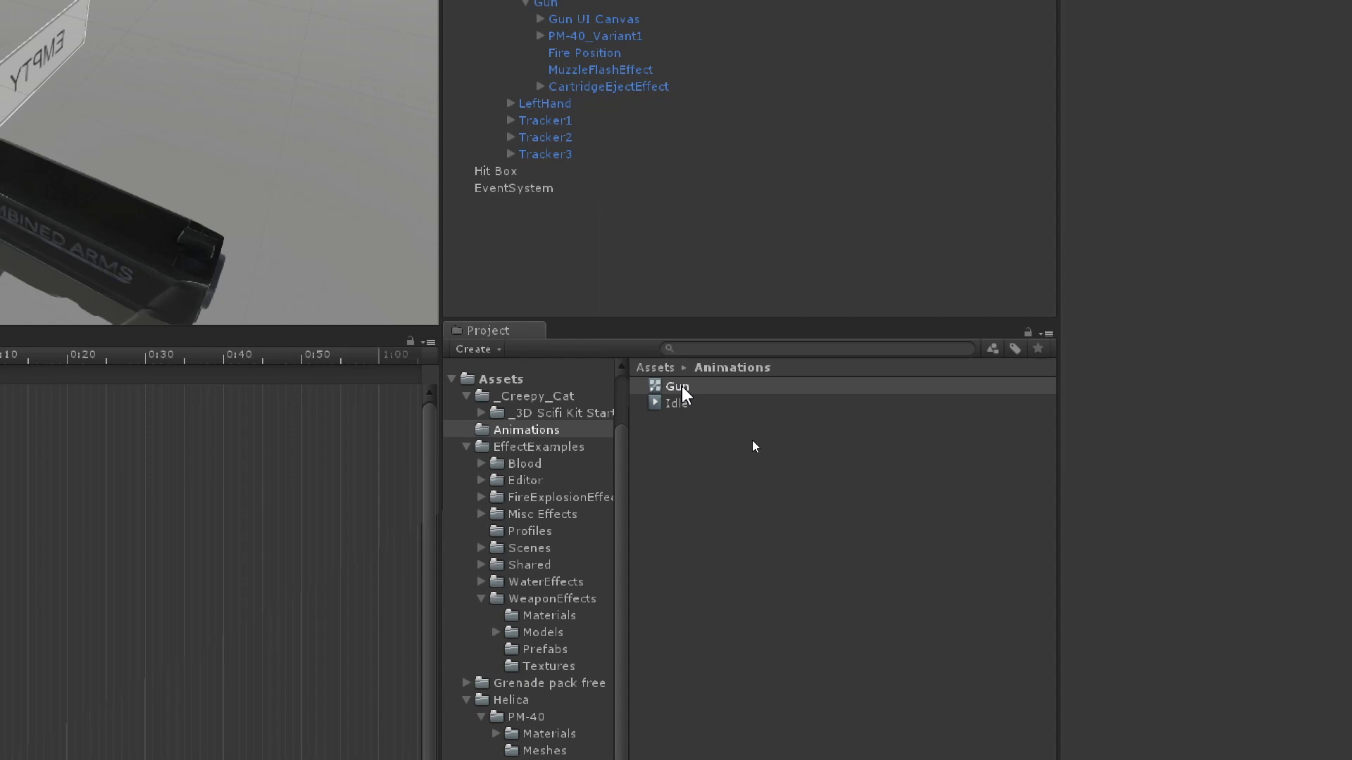
pyautogui.click(558, 3)
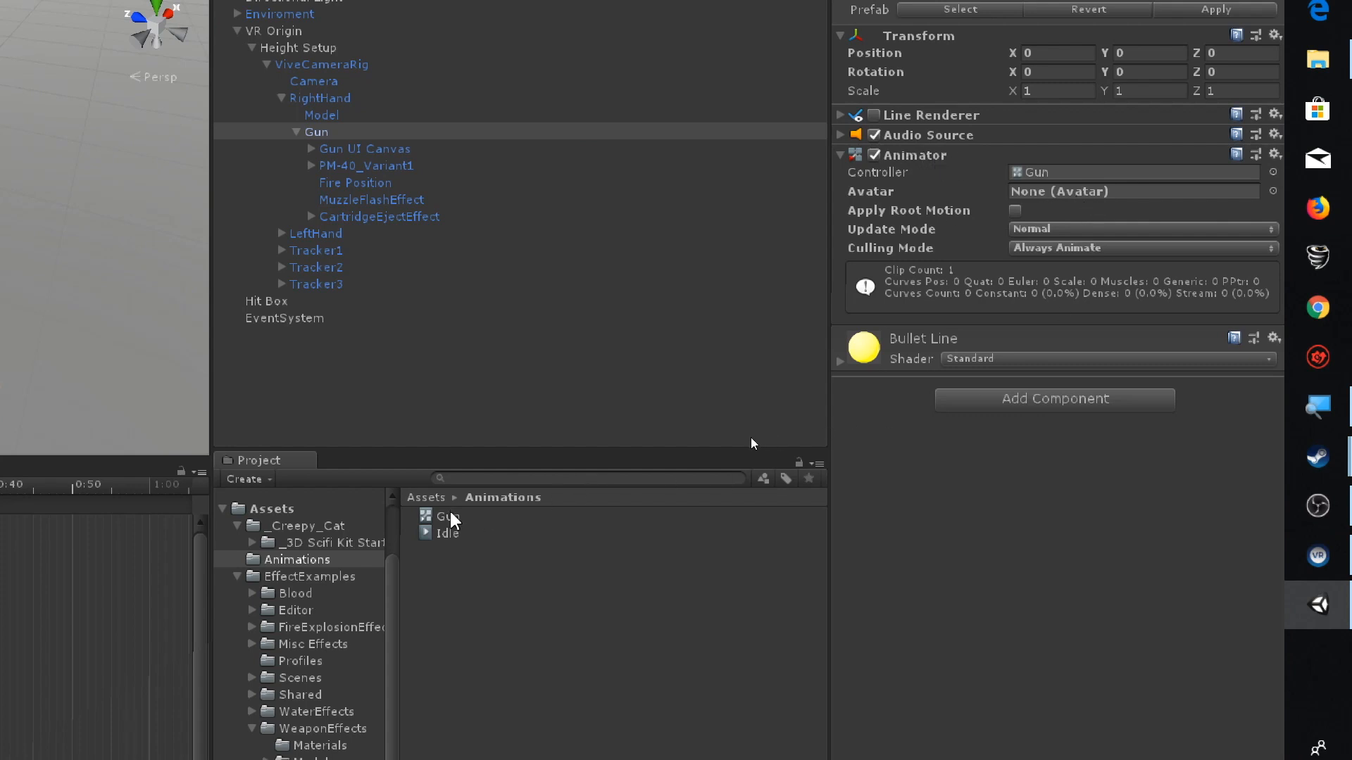
pyautogui.moveTo(451, 521); pyautogui.dragTo(1114, 179)
pyautogui.click(450, 518)
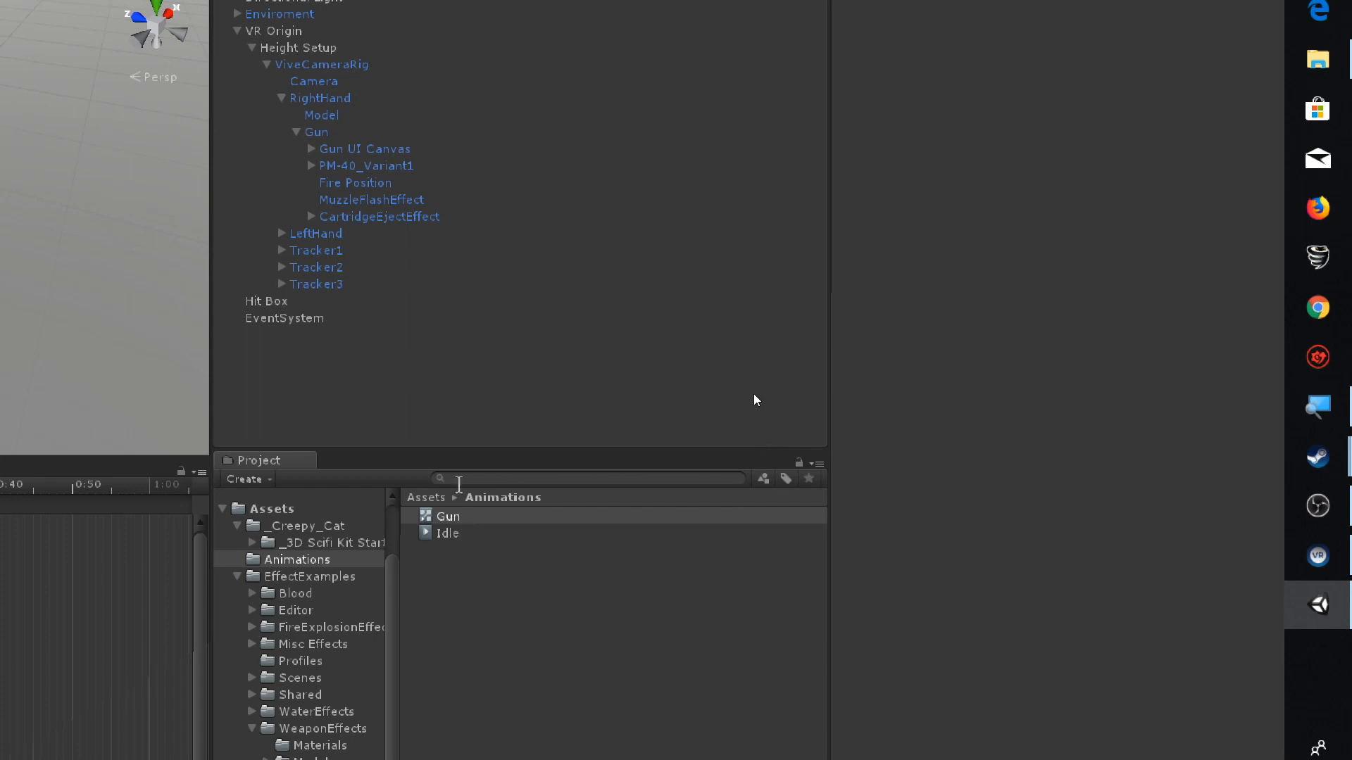
pyautogui.click(334, 132)
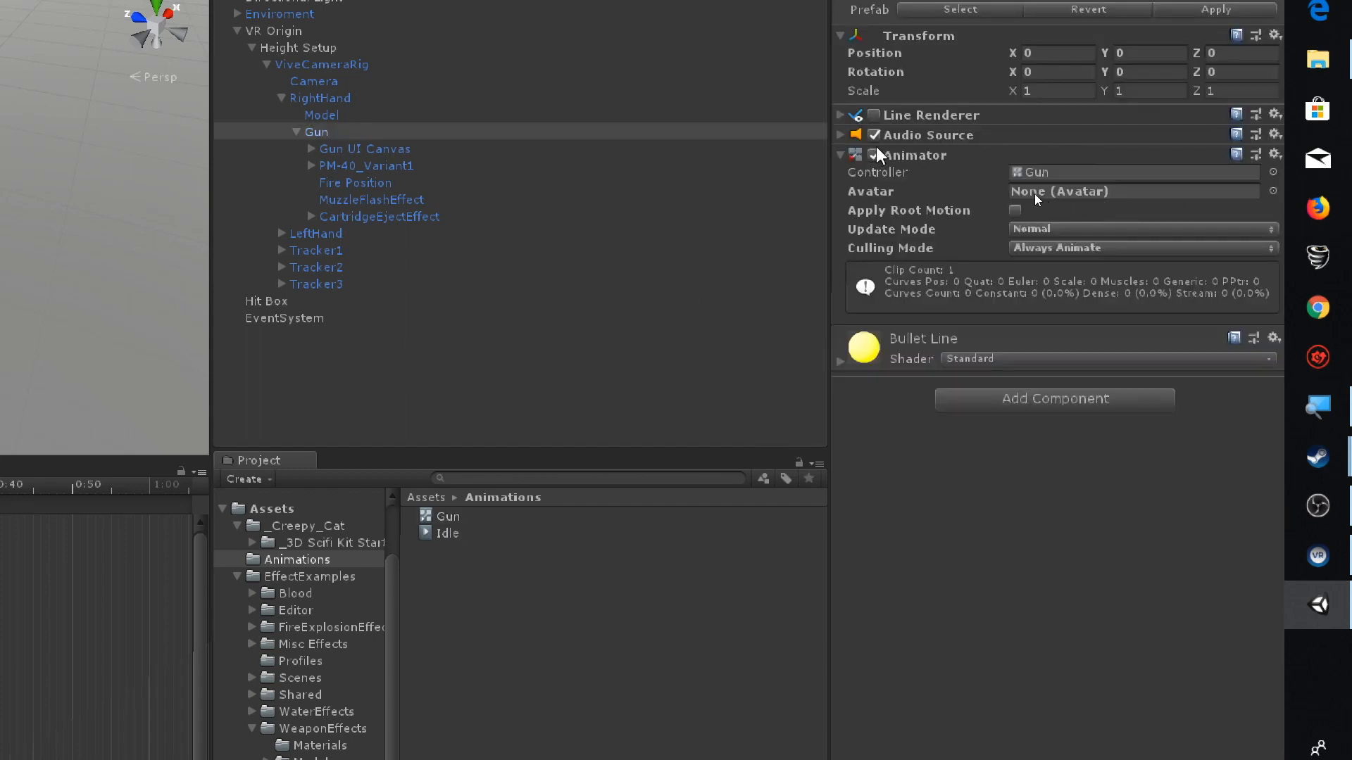
pyautogui.moveTo(1026, 172); pyautogui.dragTo(1086, 173)
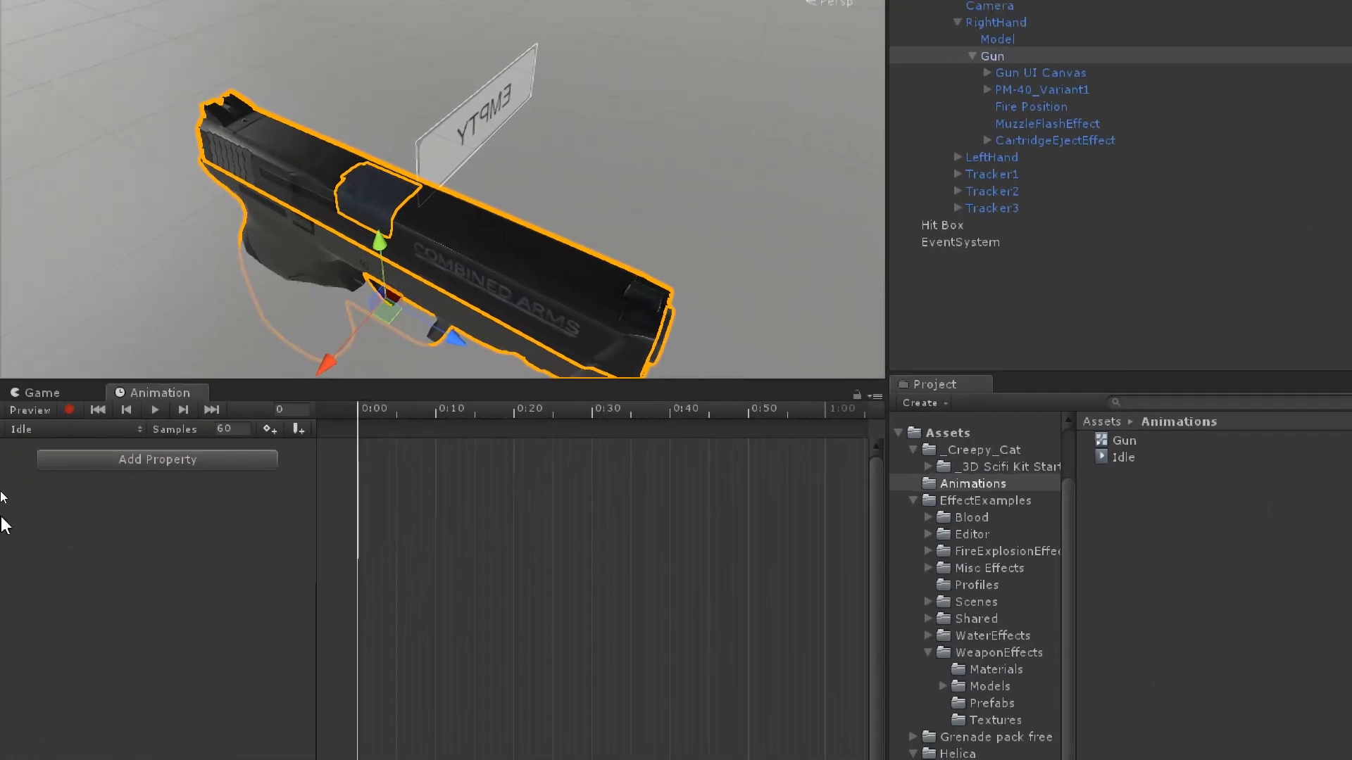
pyautogui.click(70, 428)
pyautogui.click(62, 450)
pyautogui.click(387, 410)
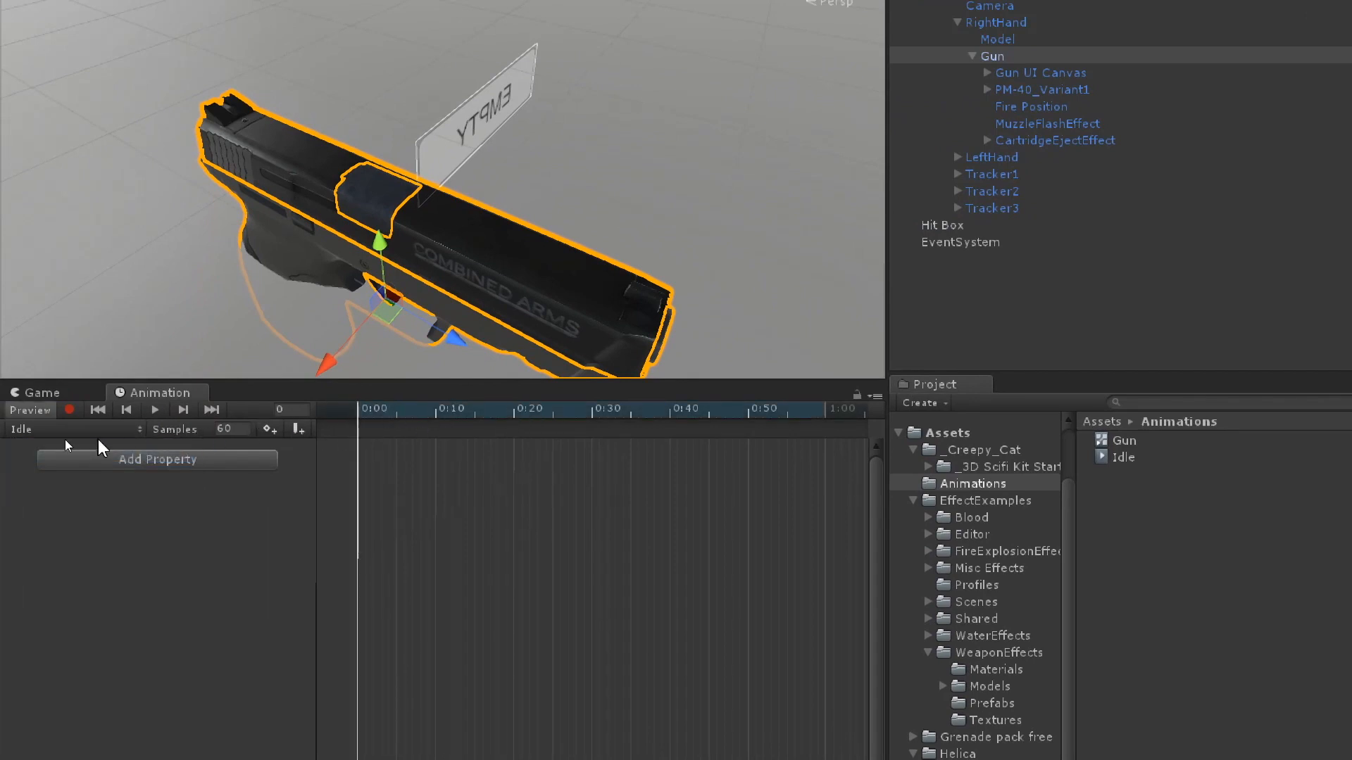
pyautogui.click(30, 413)
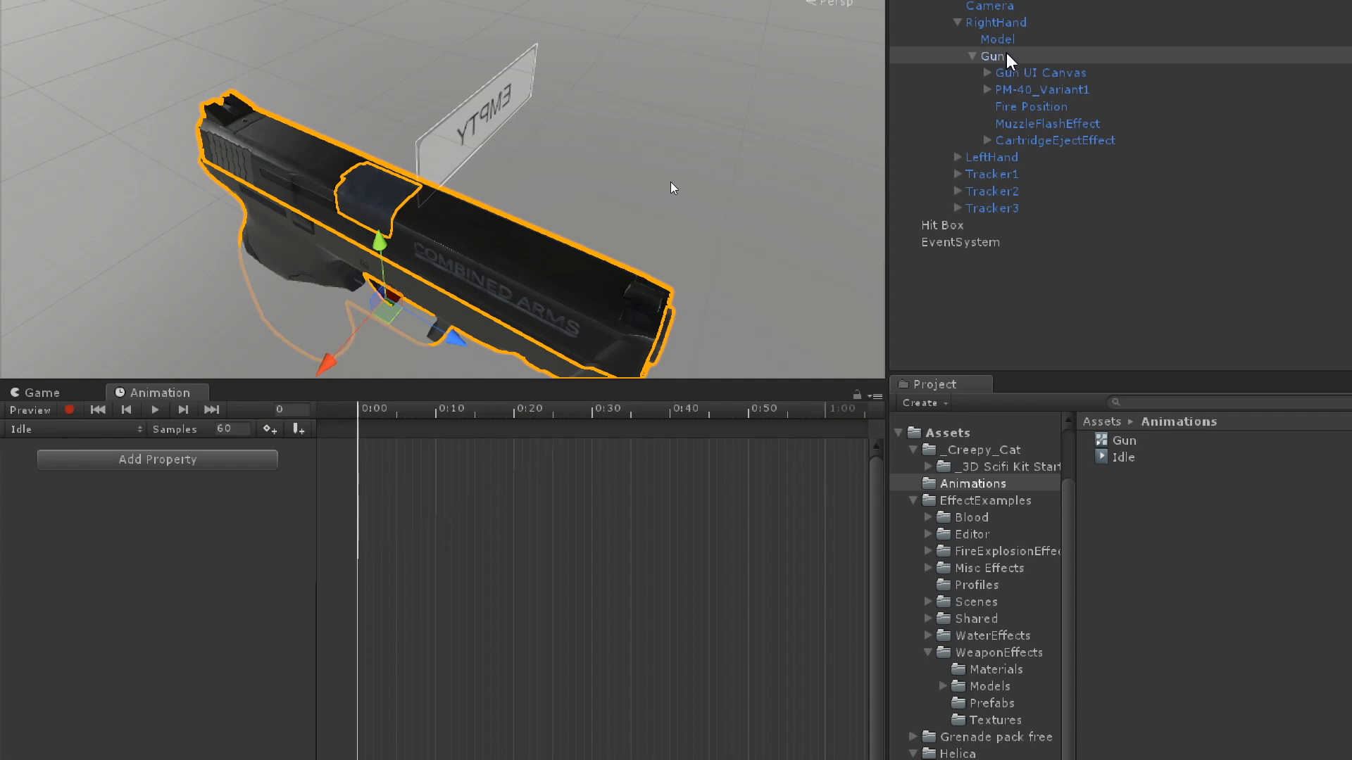
# Create a second animation clip for the Gun, saved as Fire in the Animations folder
pyautogui.click(26, 432)
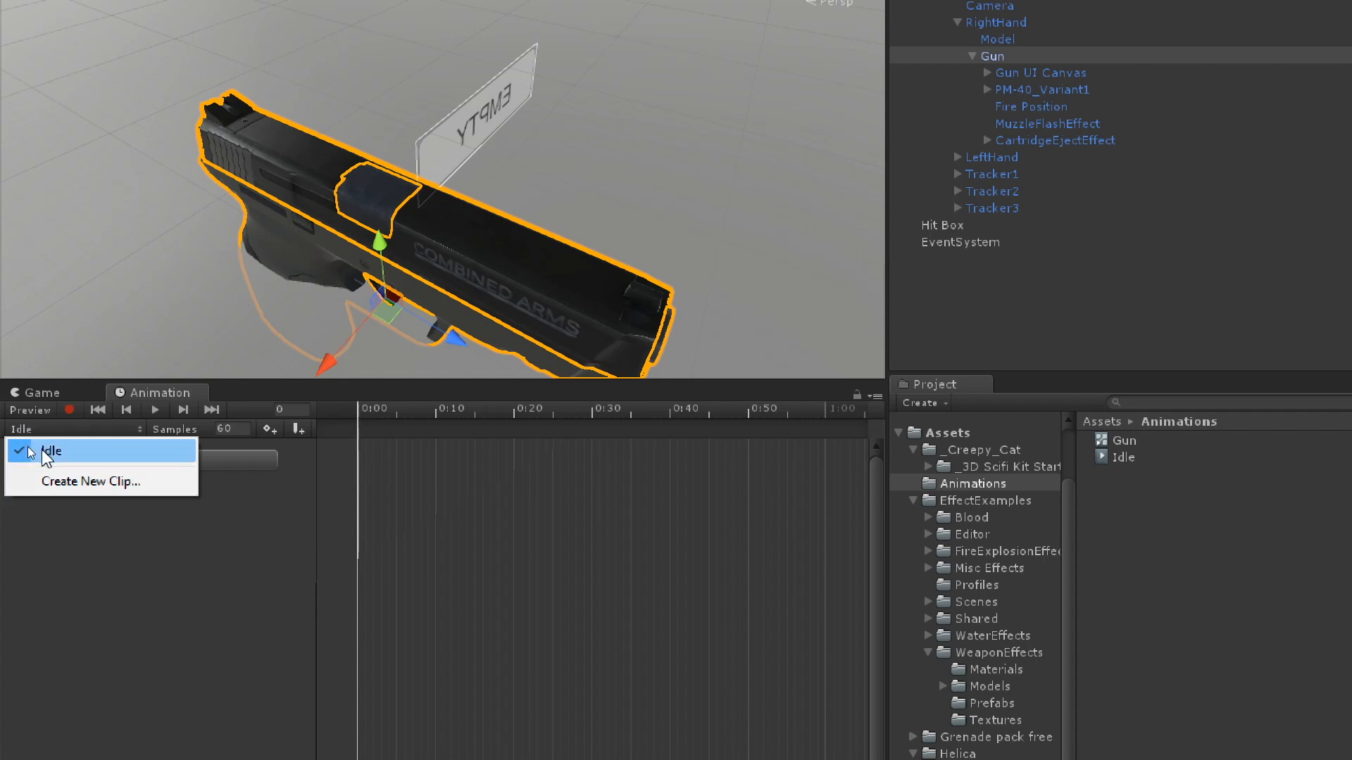
pyautogui.click(73, 489)
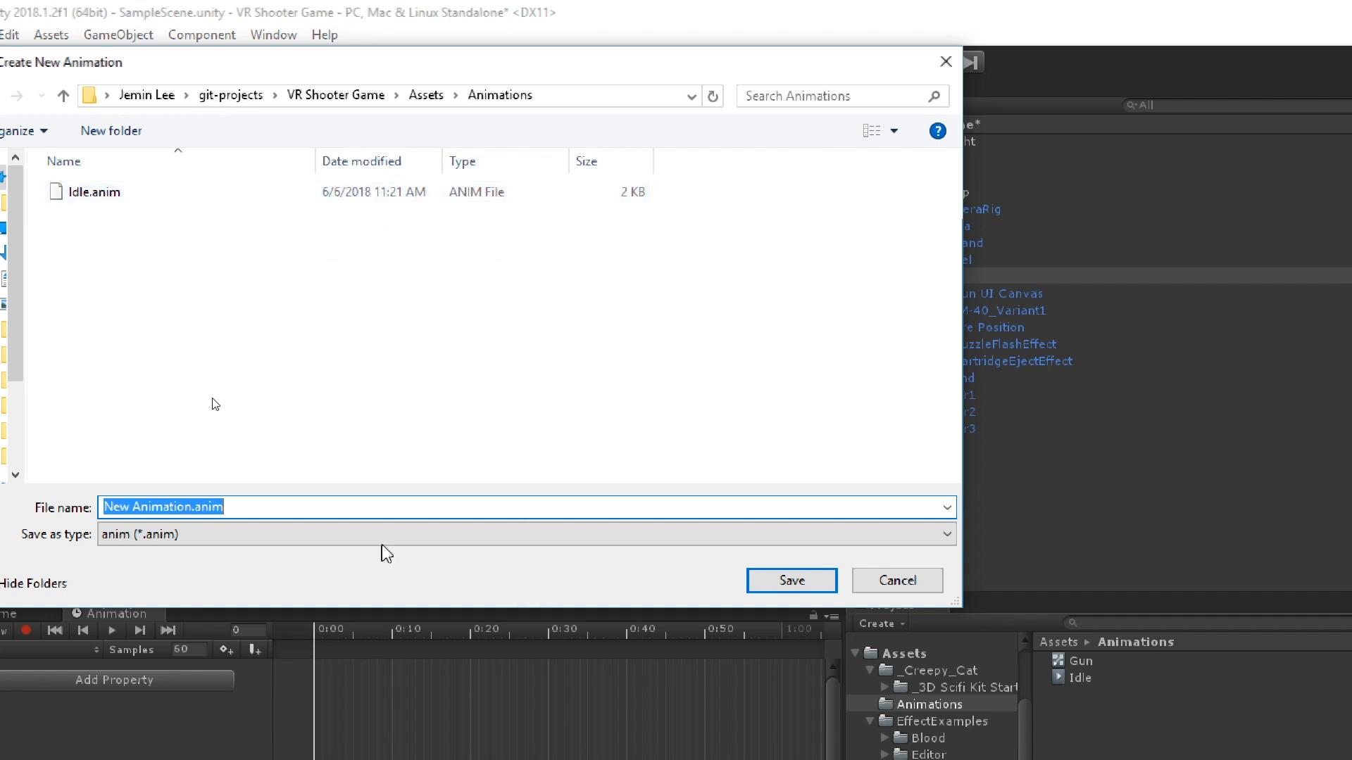
pyautogui.click(170, 507)
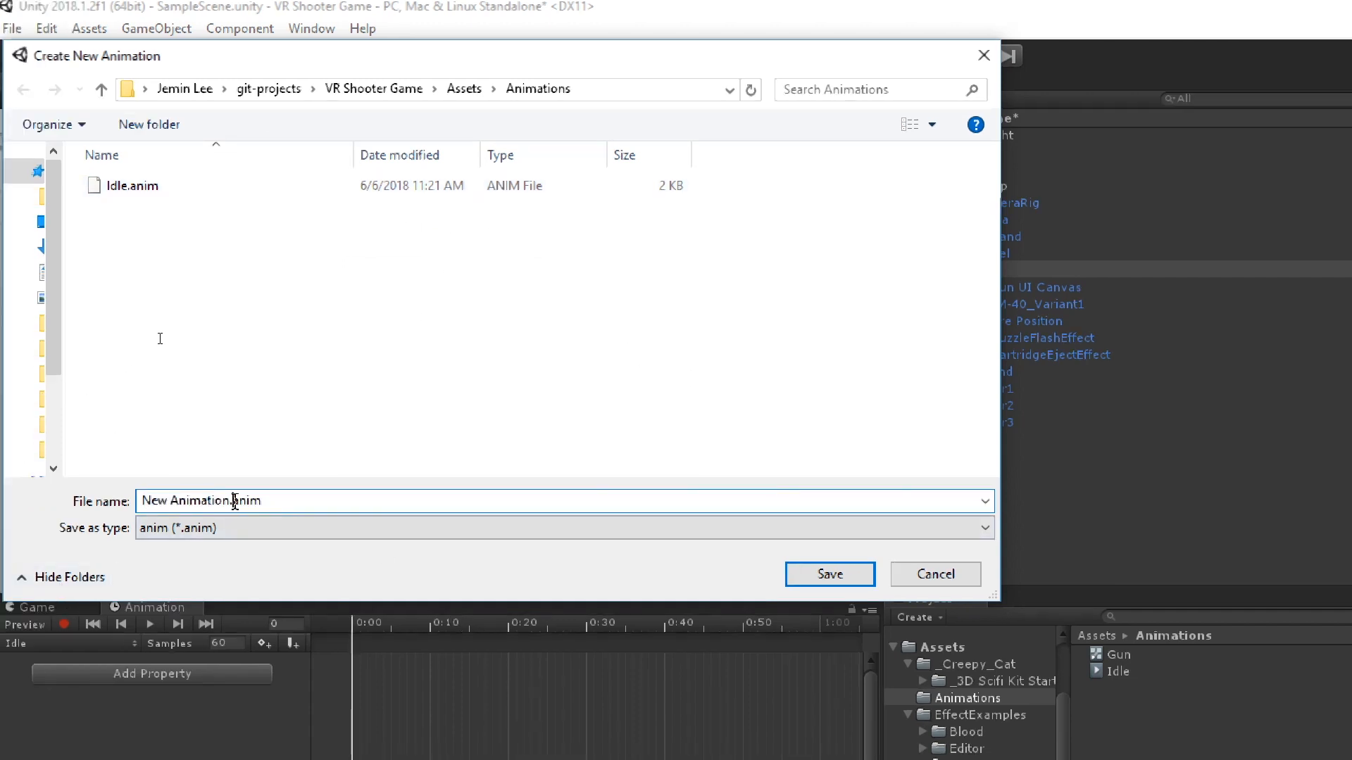
pyautogui.moveTo(271, 501); pyautogui.dragTo(142, 501)
pyautogui.write('Fire')
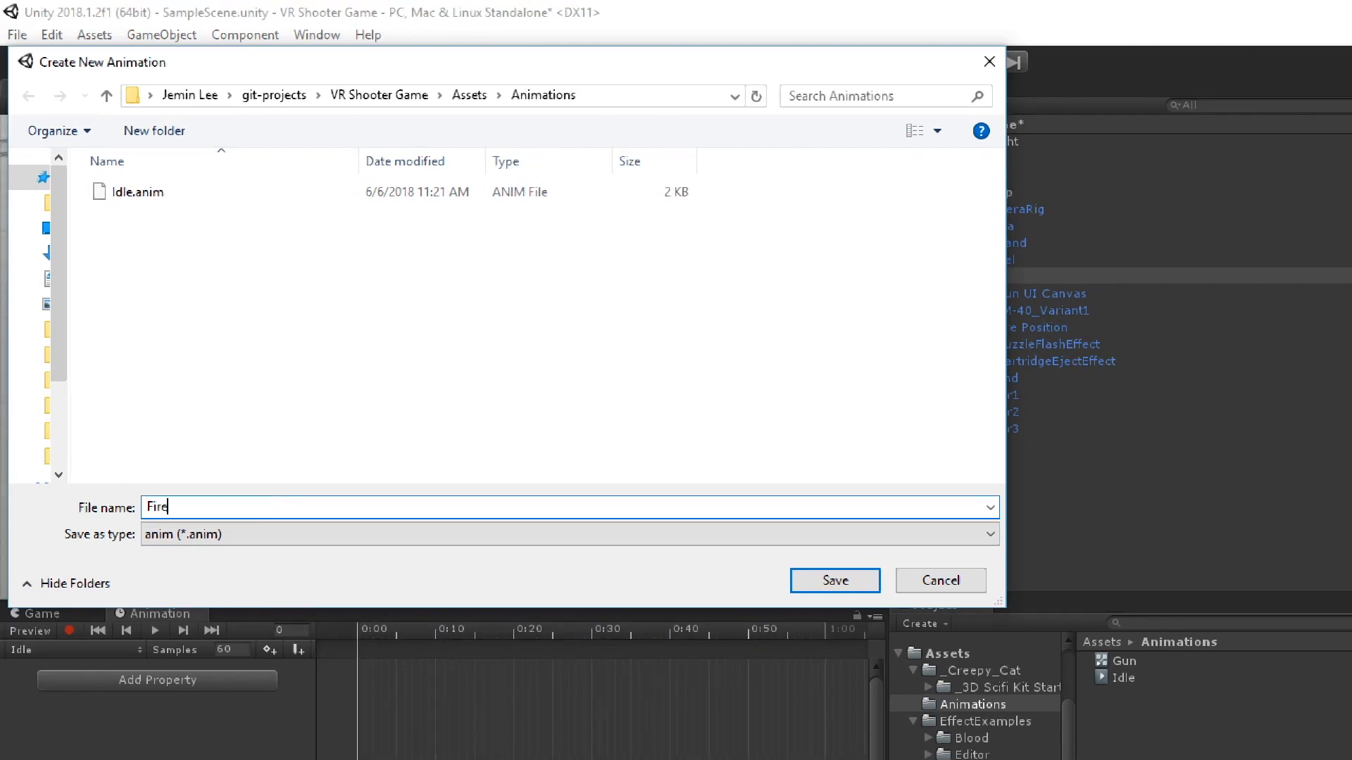
pyautogui.click(848, 583)
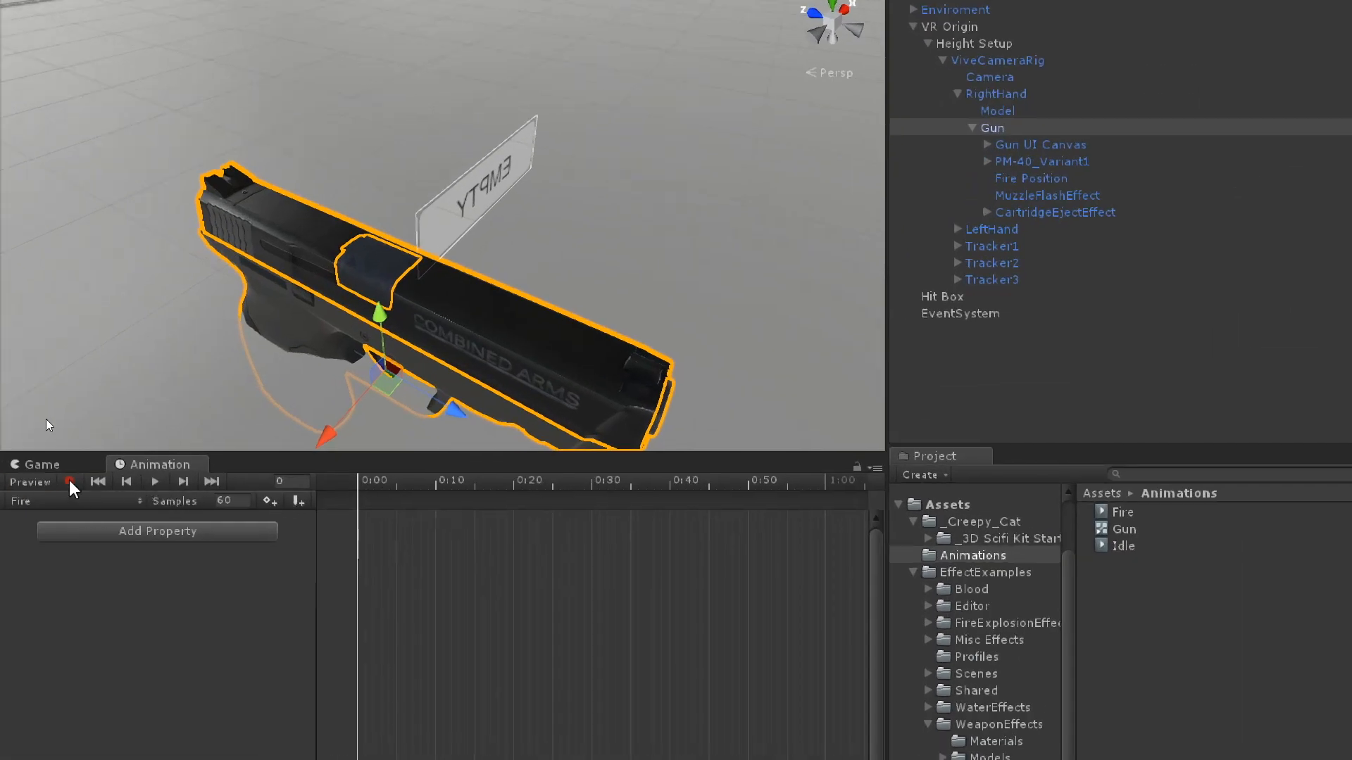
# Start keyframe recording on the Fire clip and copy the Transform component of PM-40_Top, found under PM-40_Variant1
pyautogui.click(69, 482)
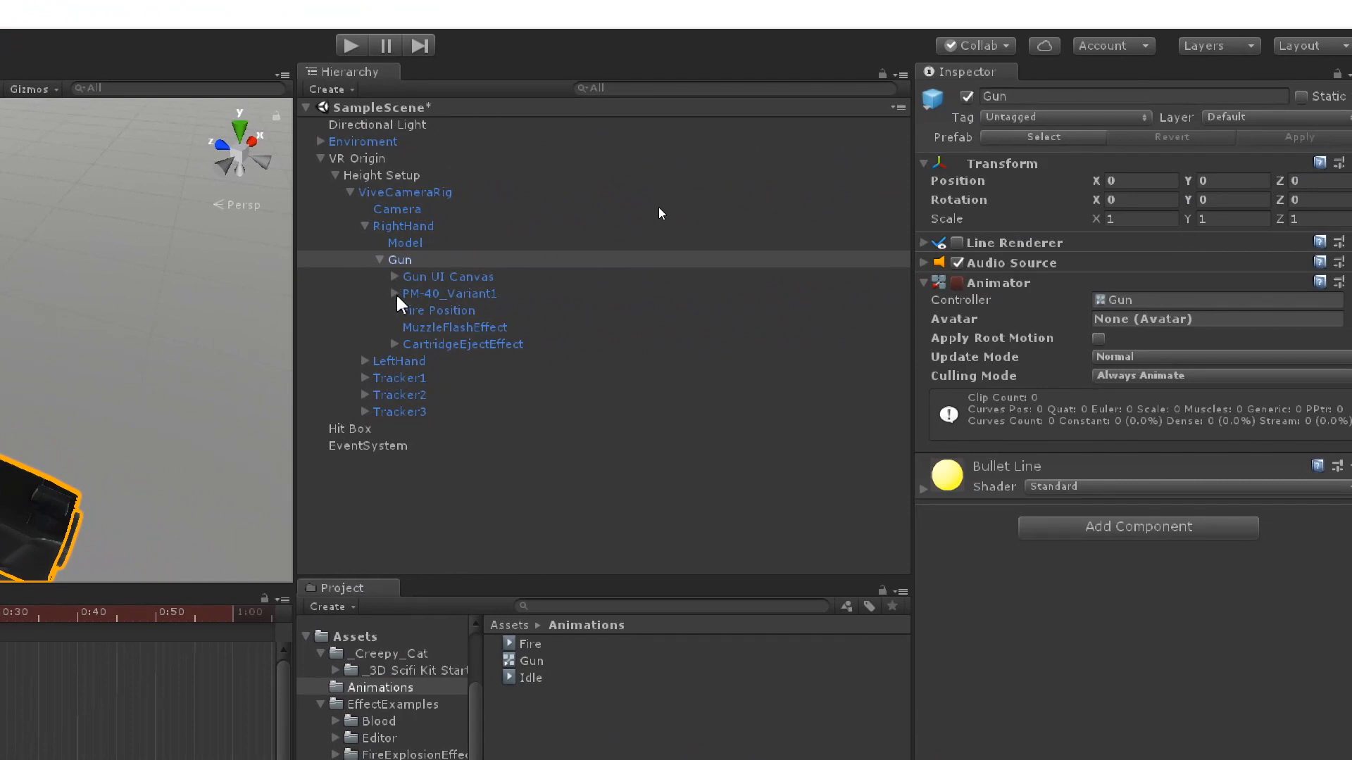
pyautogui.click(395, 294)
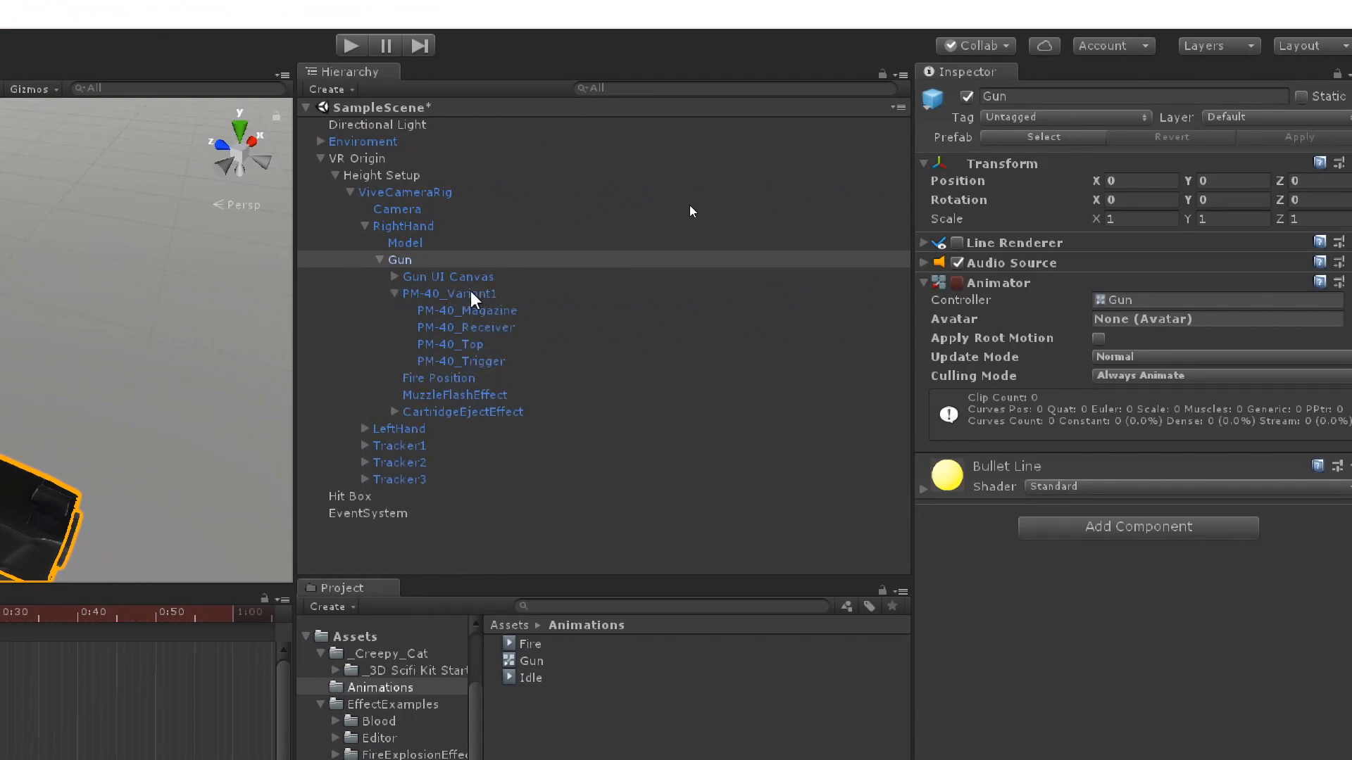
pyautogui.click(482, 345)
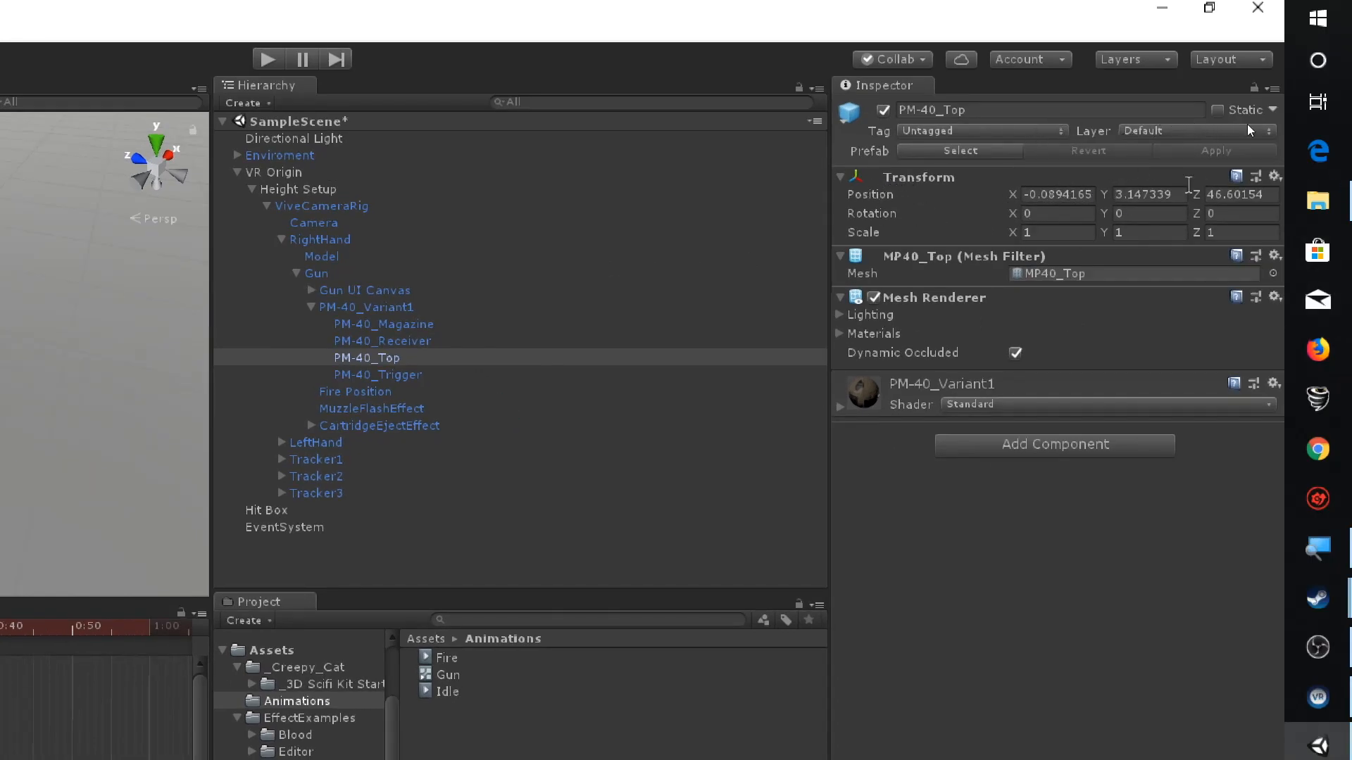
pyautogui.click(1274, 176)
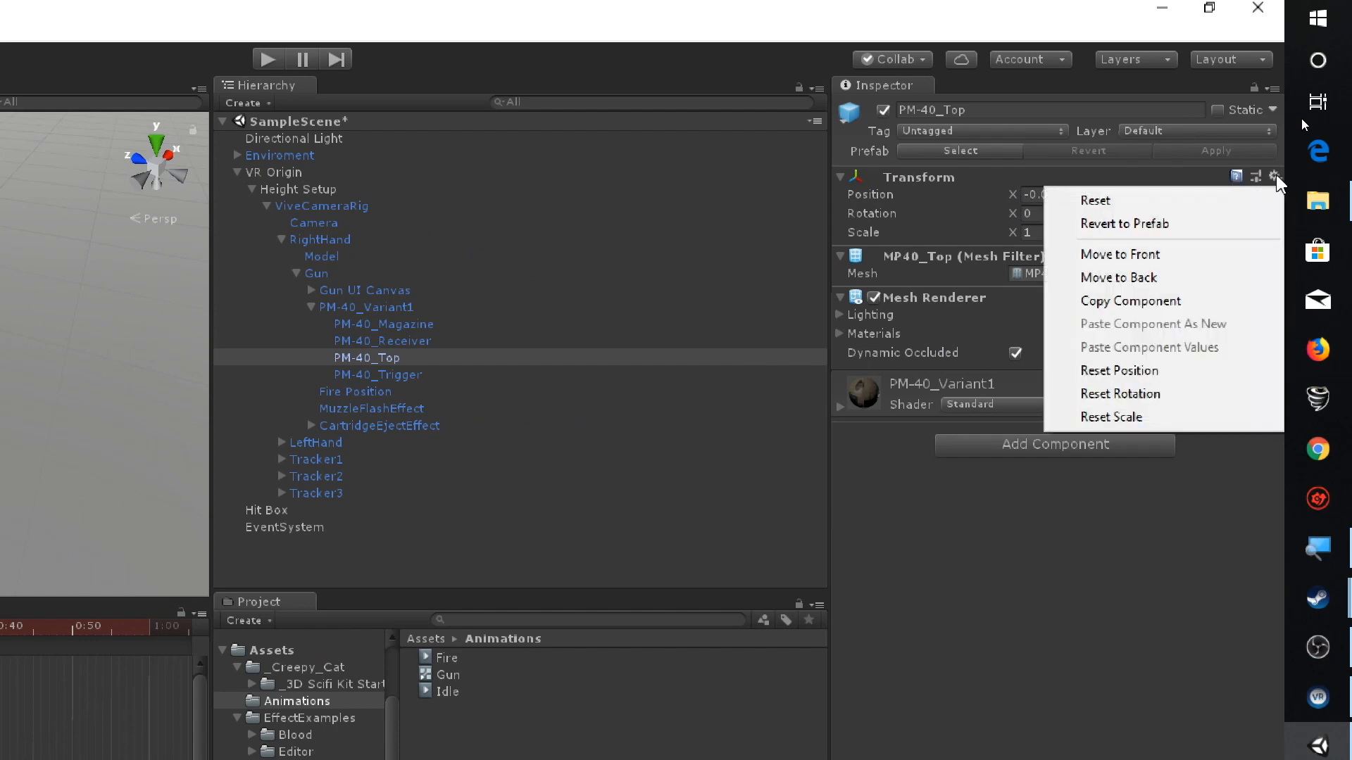
pyautogui.click(1063, 301)
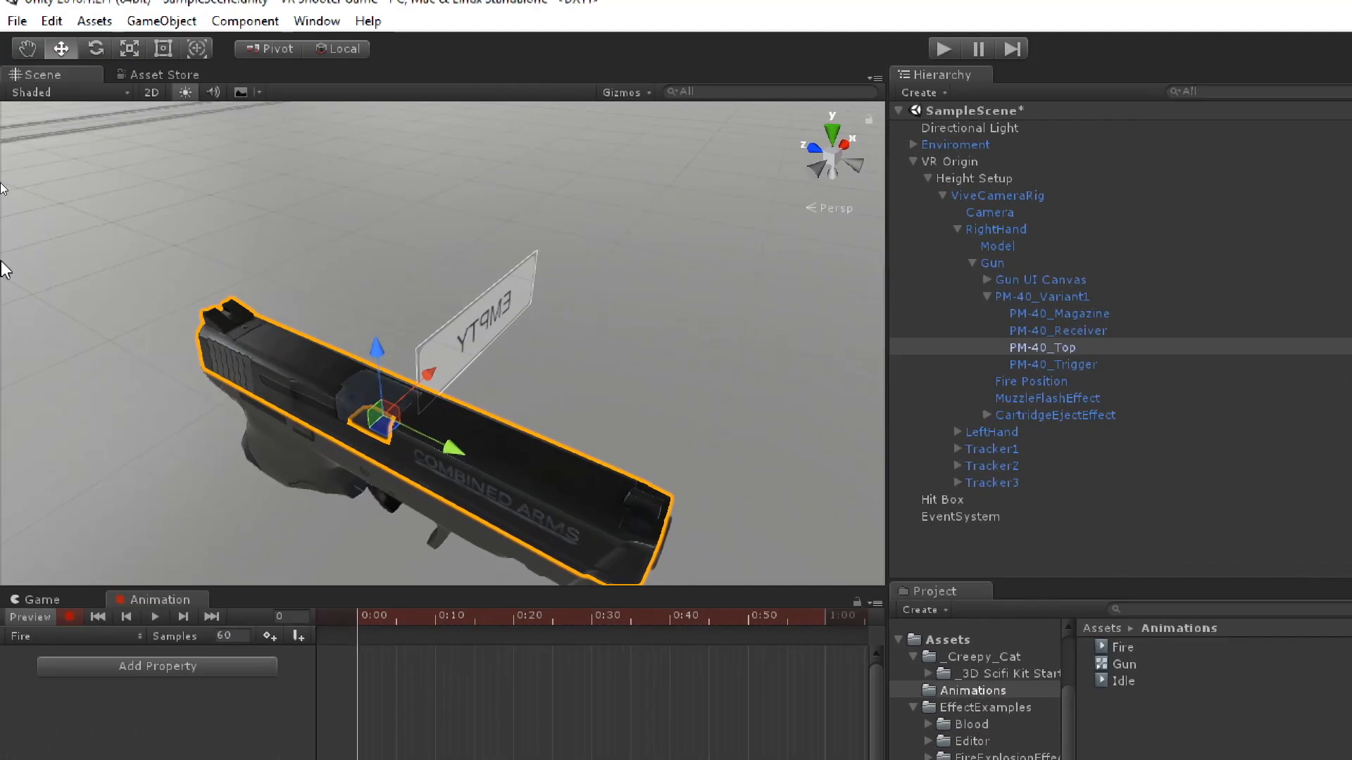
# Record a frame 0 position key for PM-40_Top by nudging it and pasting the copied Transform values back
pyautogui.moveTo(451, 449); pyautogui.dragTo(426, 436)
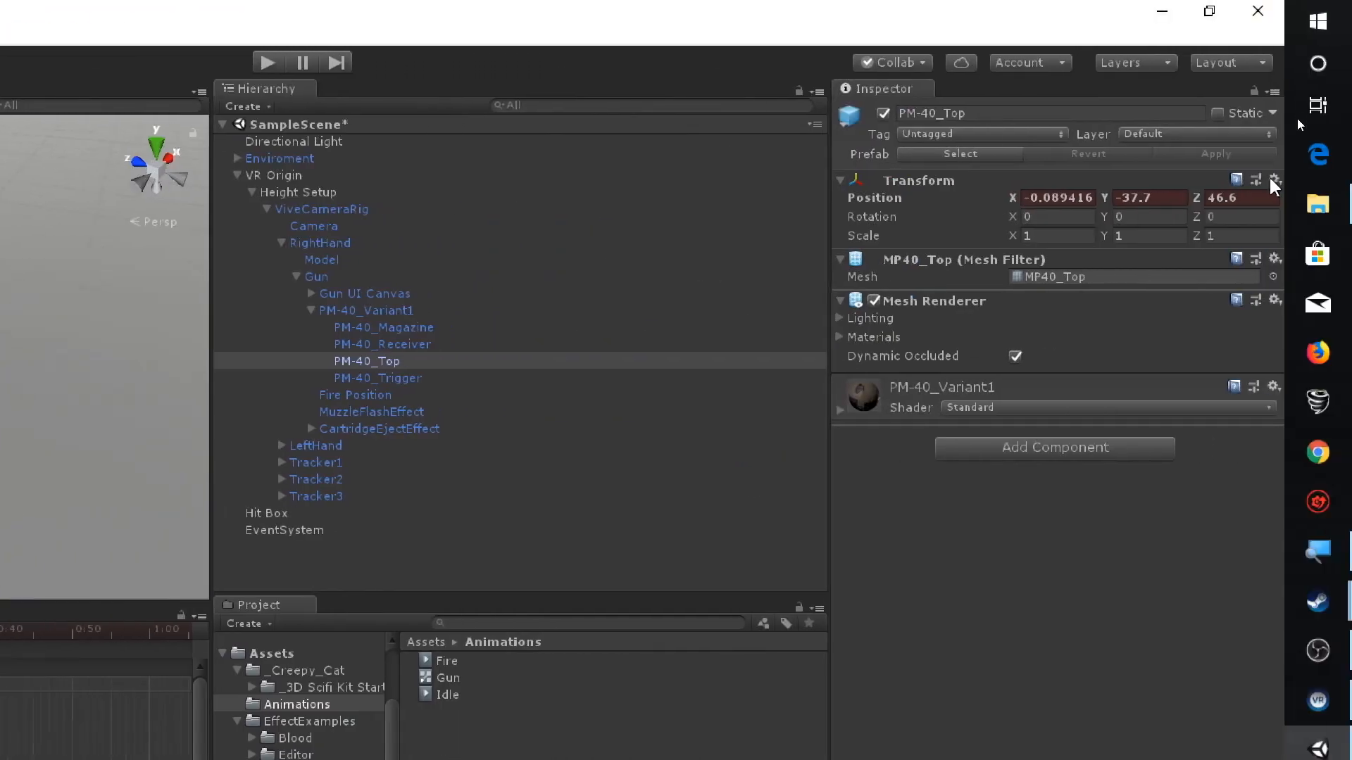
pyautogui.click(1274, 180)
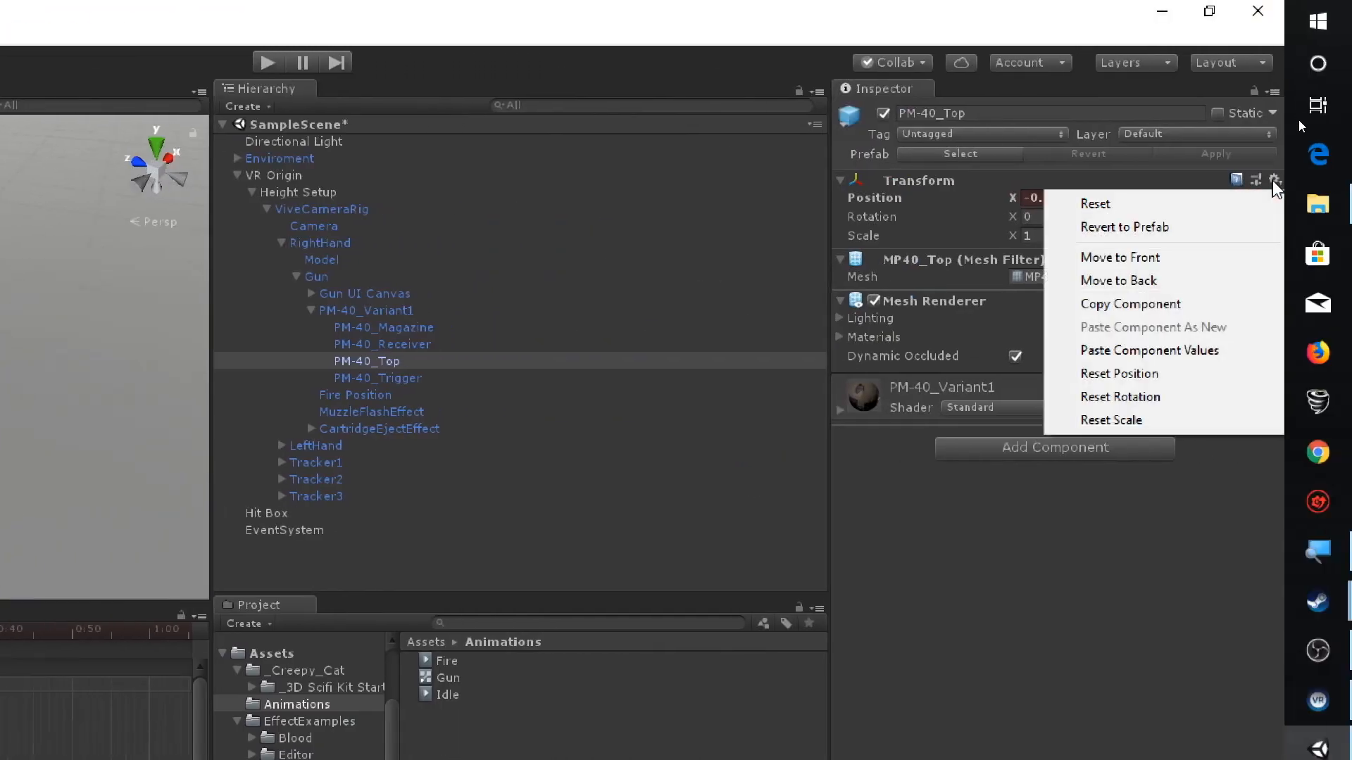
pyautogui.click(1092, 352)
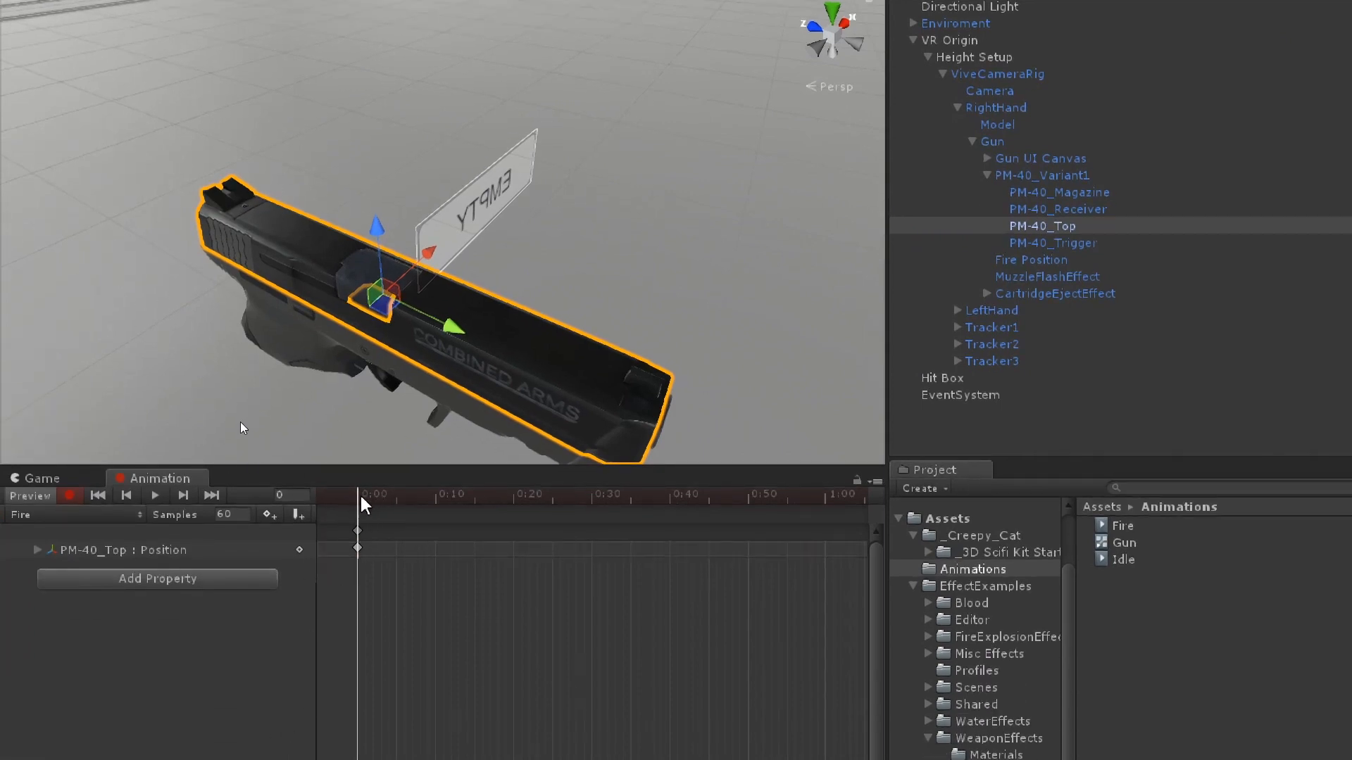
# Record a second position key at frame 10 with PM-40_Top slid backward along the barrel, and return to frame 0
pyautogui.moveTo(403, 496); pyautogui.dragTo(436, 504)
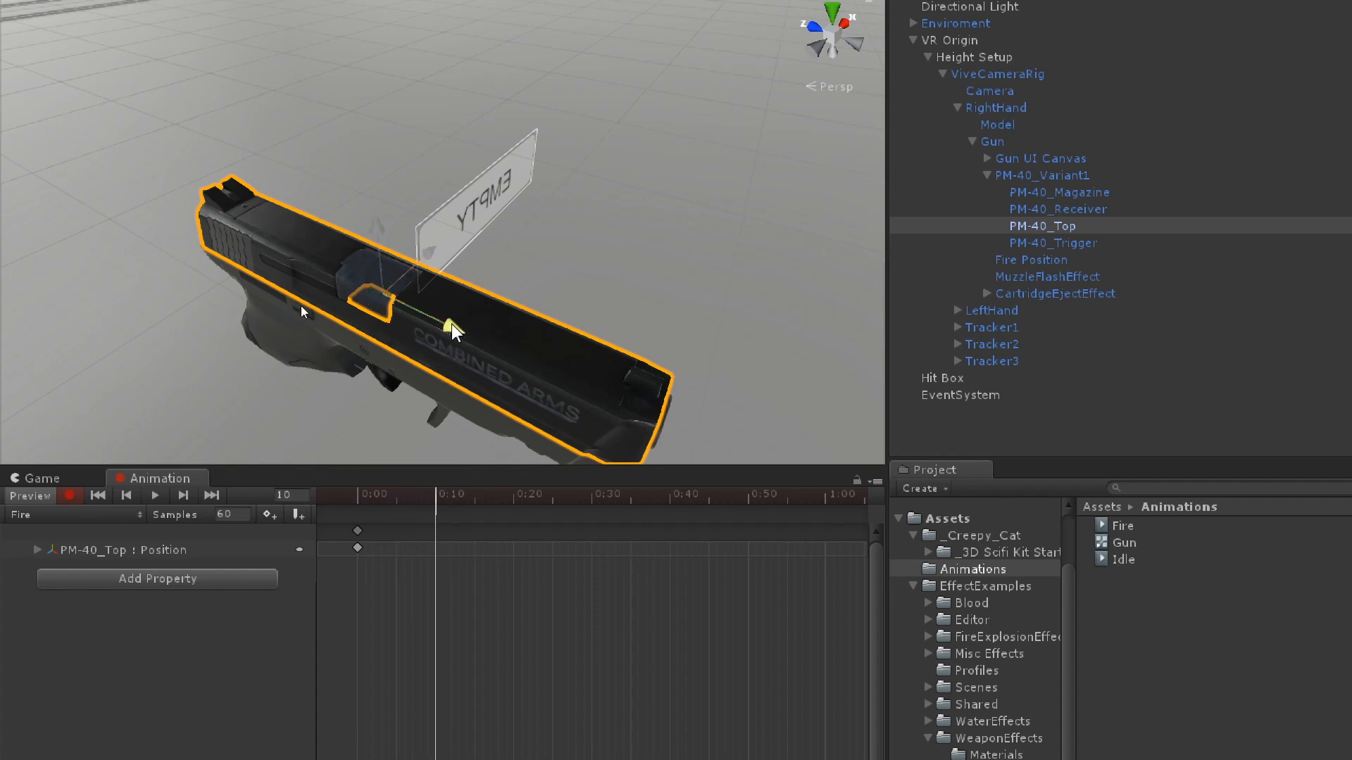
pyautogui.moveTo(451, 325); pyautogui.dragTo(435, 330)
pyautogui.moveTo(435, 497); pyautogui.dragTo(358, 542)
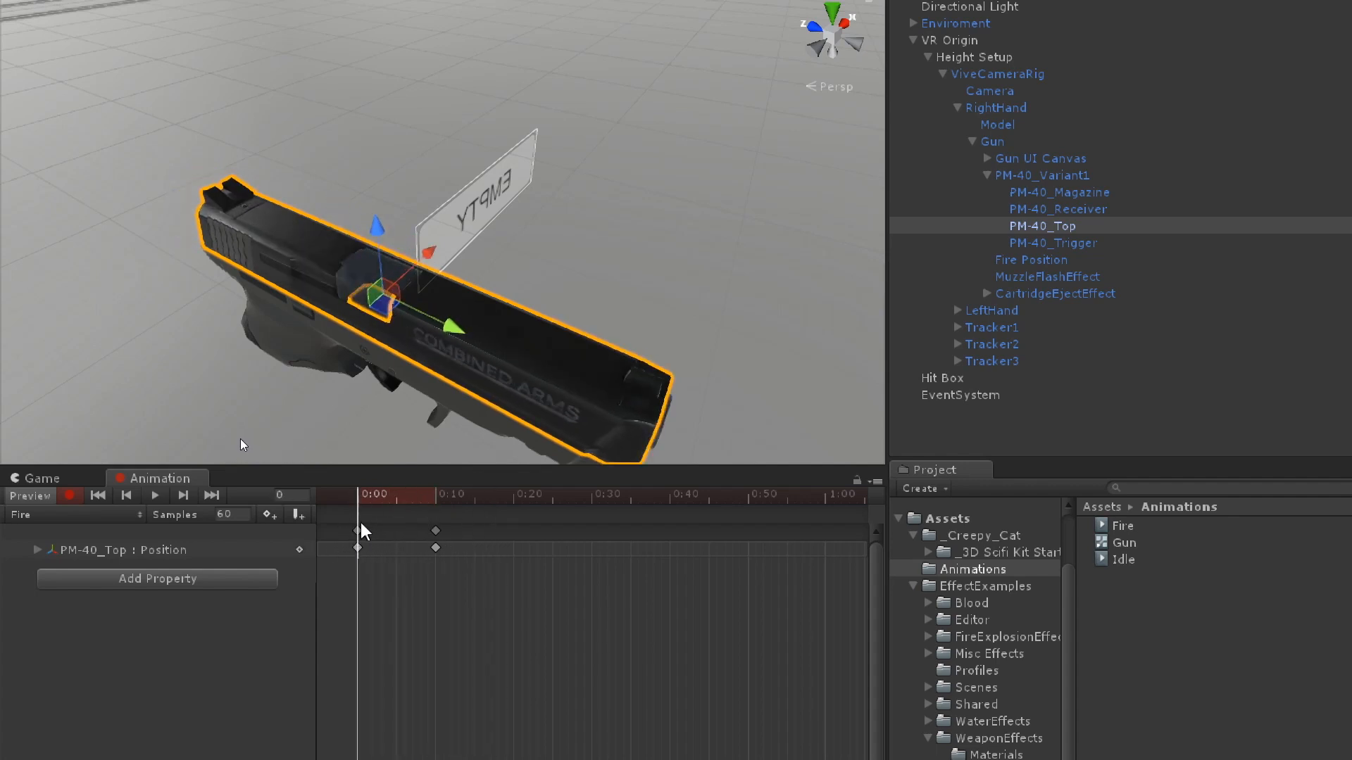
# Try to copy PM-40_Top's starting position keyframe to frame 20 of the Fire clip
pyautogui.click(359, 532)
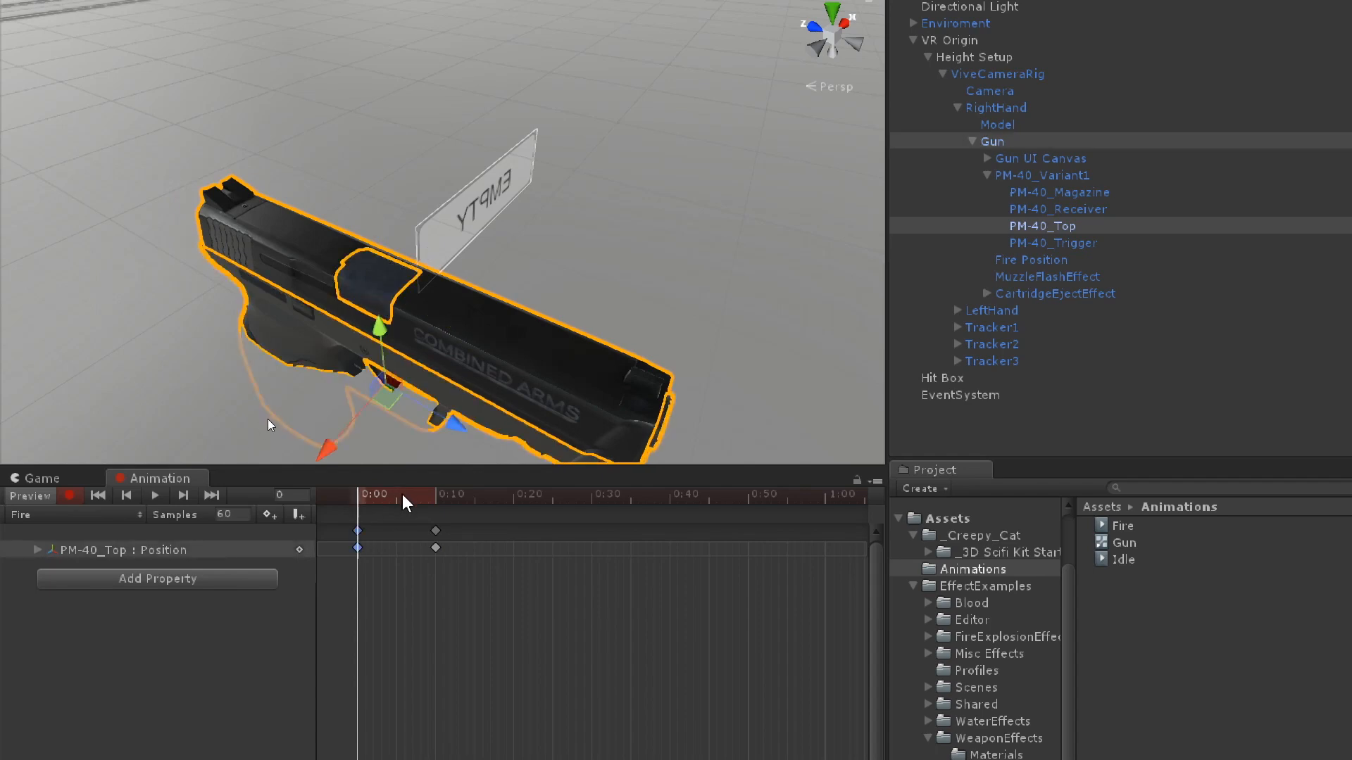
pyautogui.click(406, 499)
pyautogui.moveTo(392, 512); pyautogui.dragTo(358, 512)
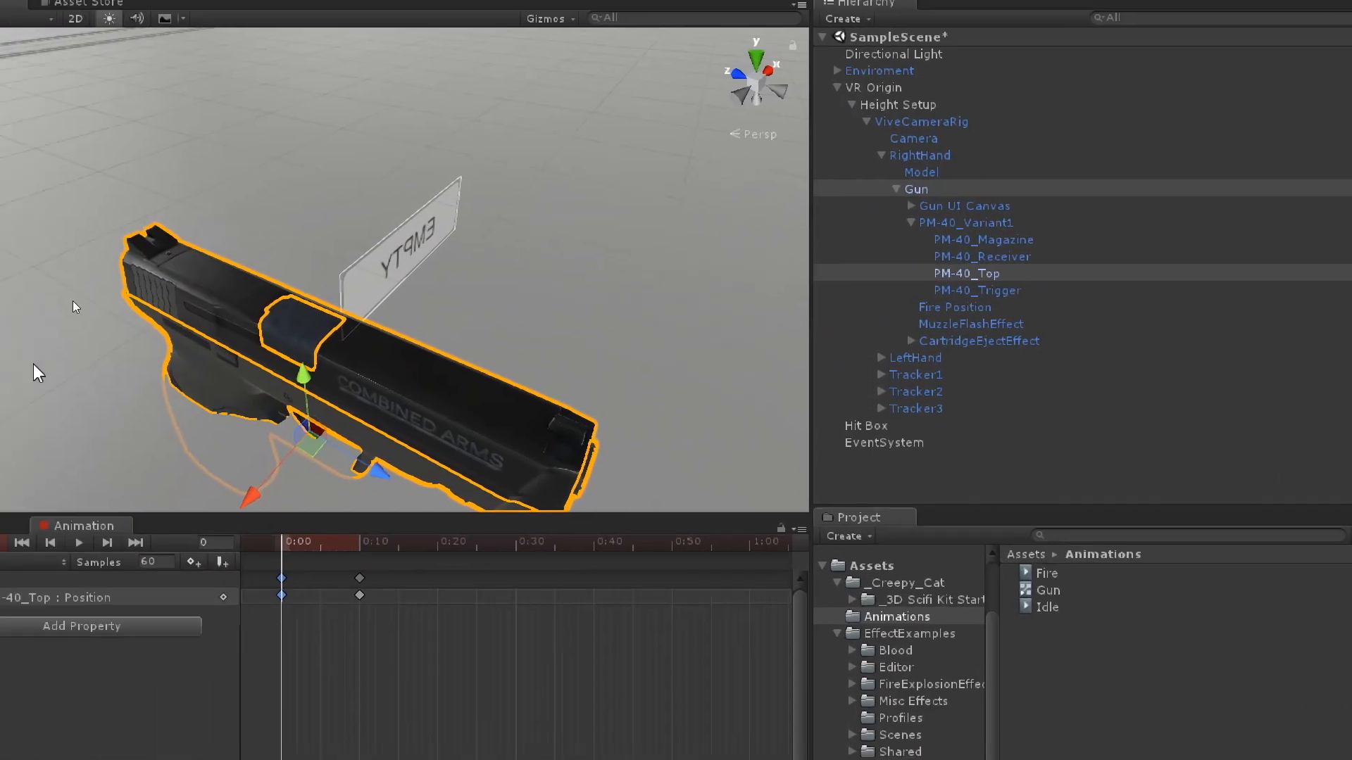
pyautogui.moveTo(293, 542)
pyautogui.mouseDown()
pyautogui.moveTo(312, 543)
pyautogui.moveTo(281, 543)
pyautogui.mouseUp()
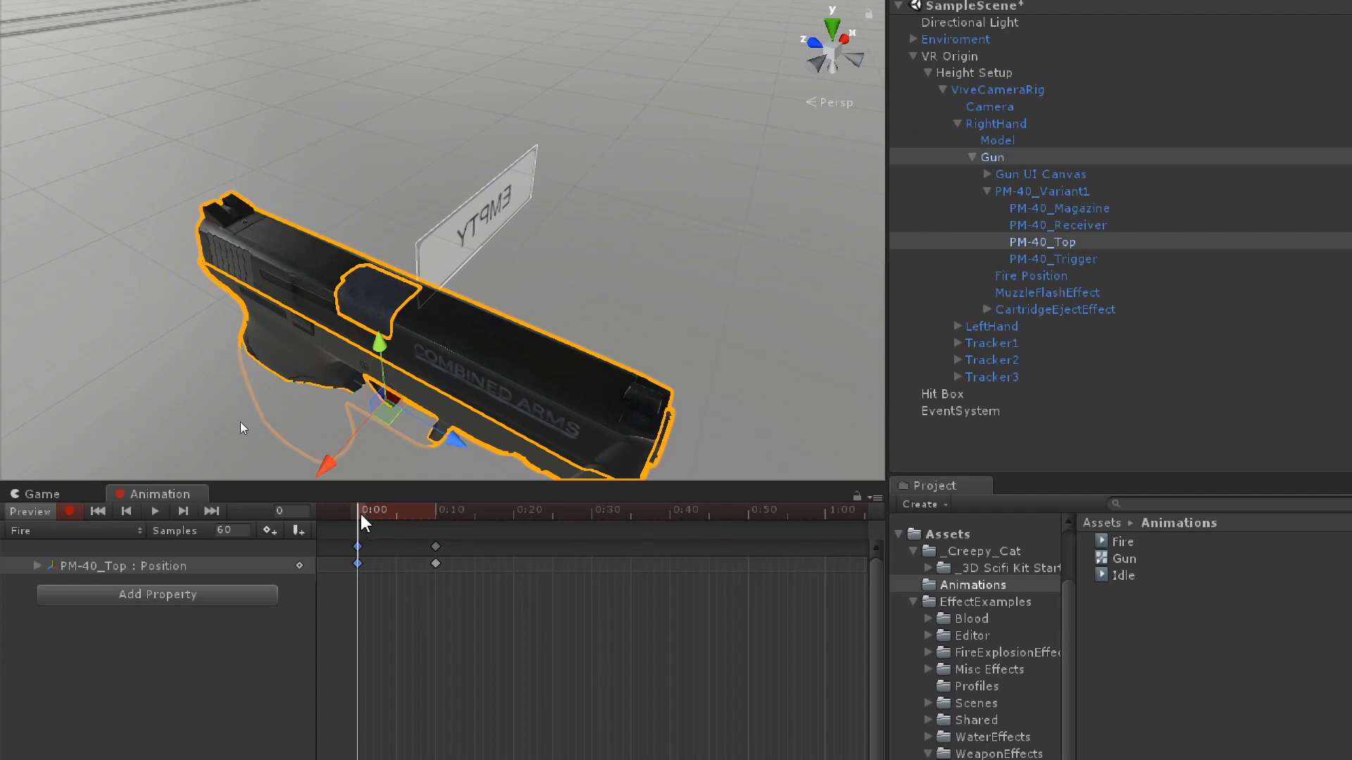
pyautogui.moveTo(362, 519); pyautogui.dragTo(504, 542)
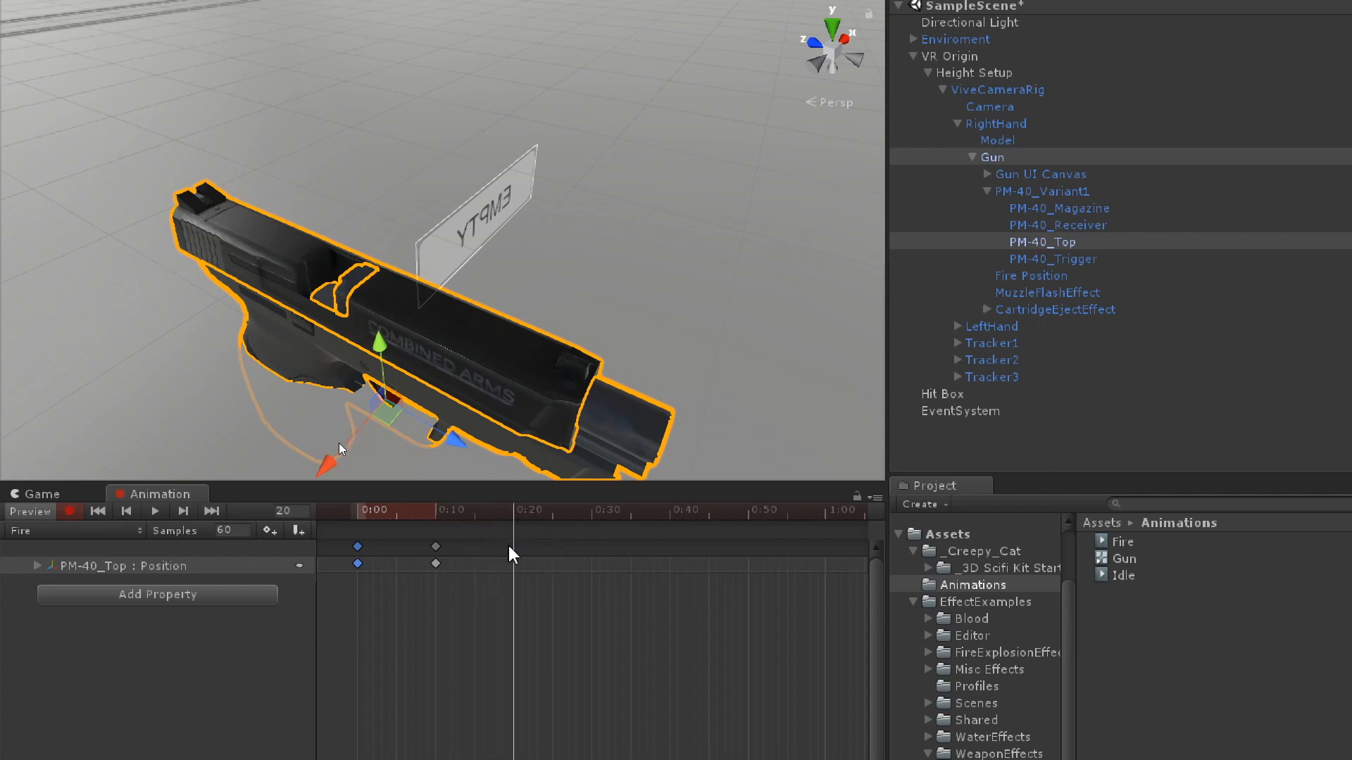
pyautogui.click(516, 557)
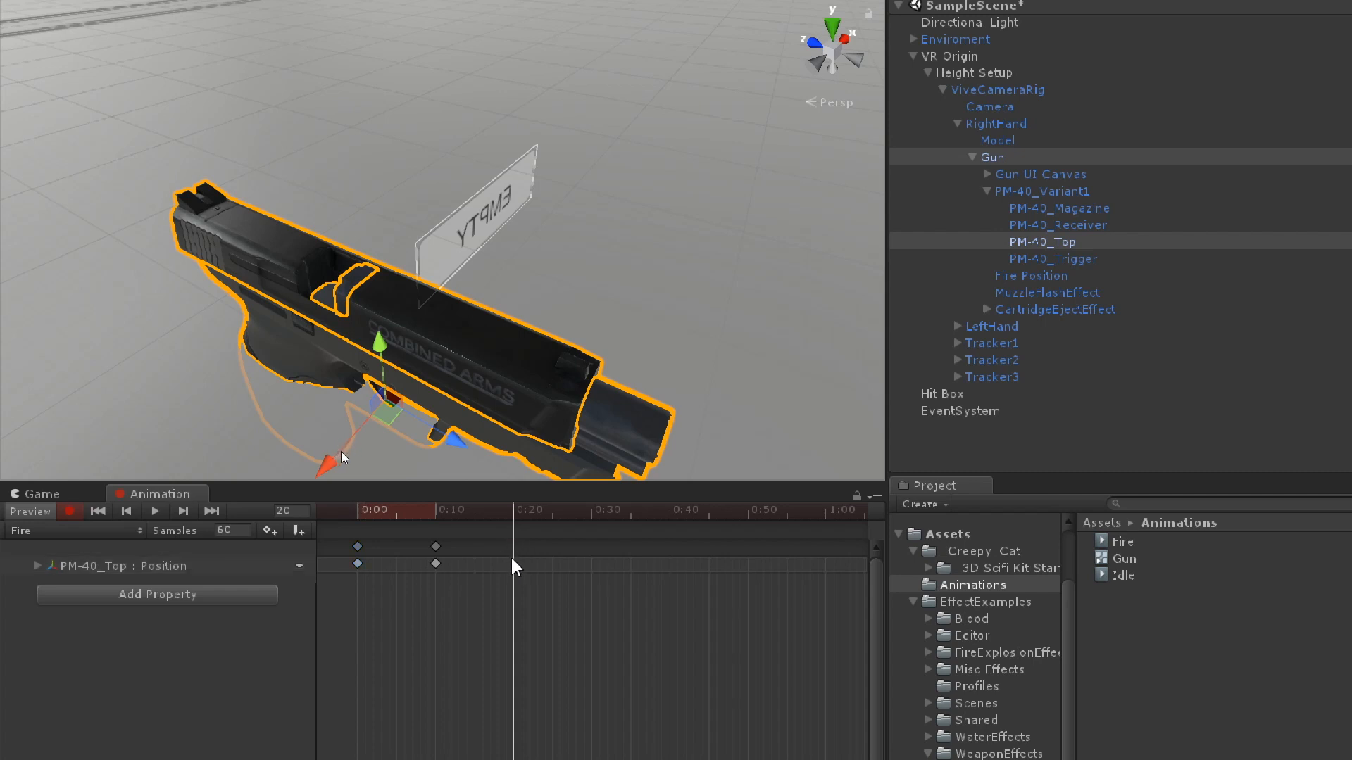
pyautogui.click(357, 547)
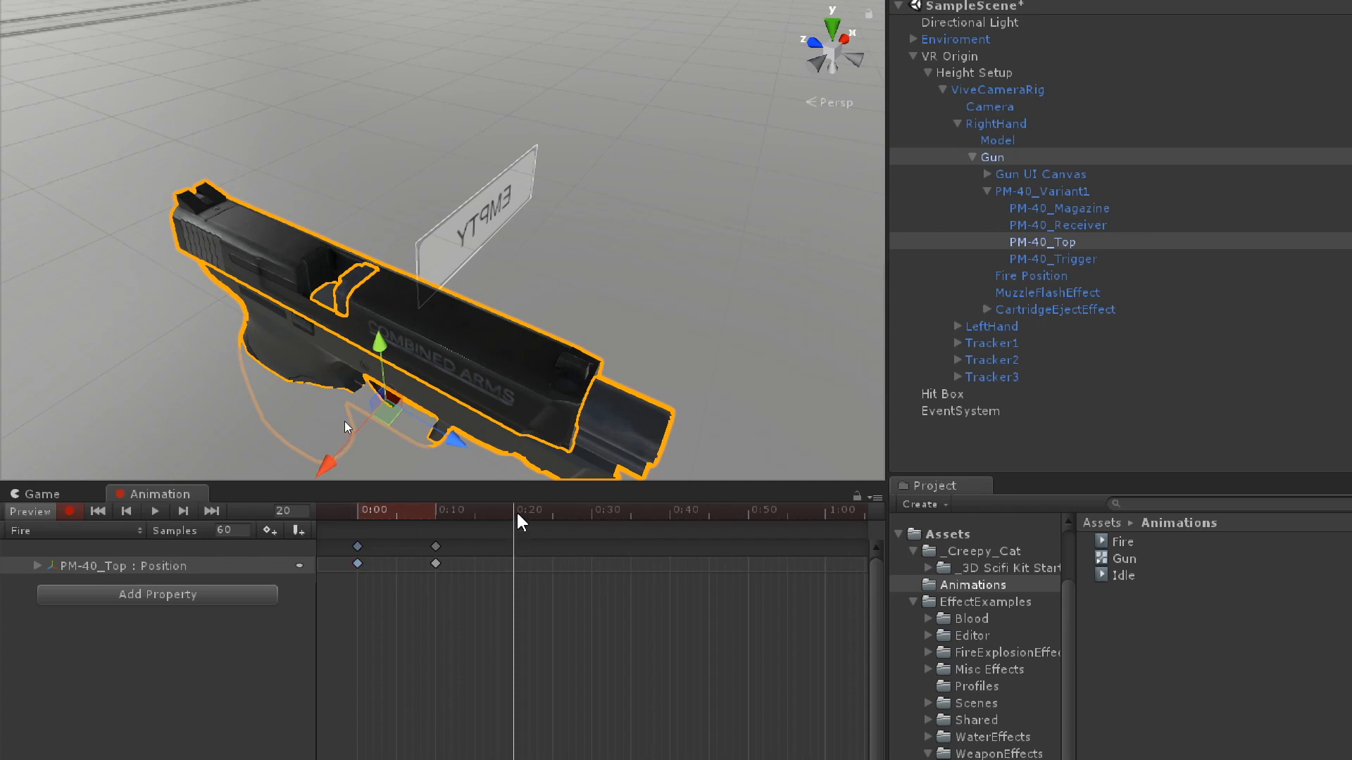
pyautogui.rightClick(498, 560)
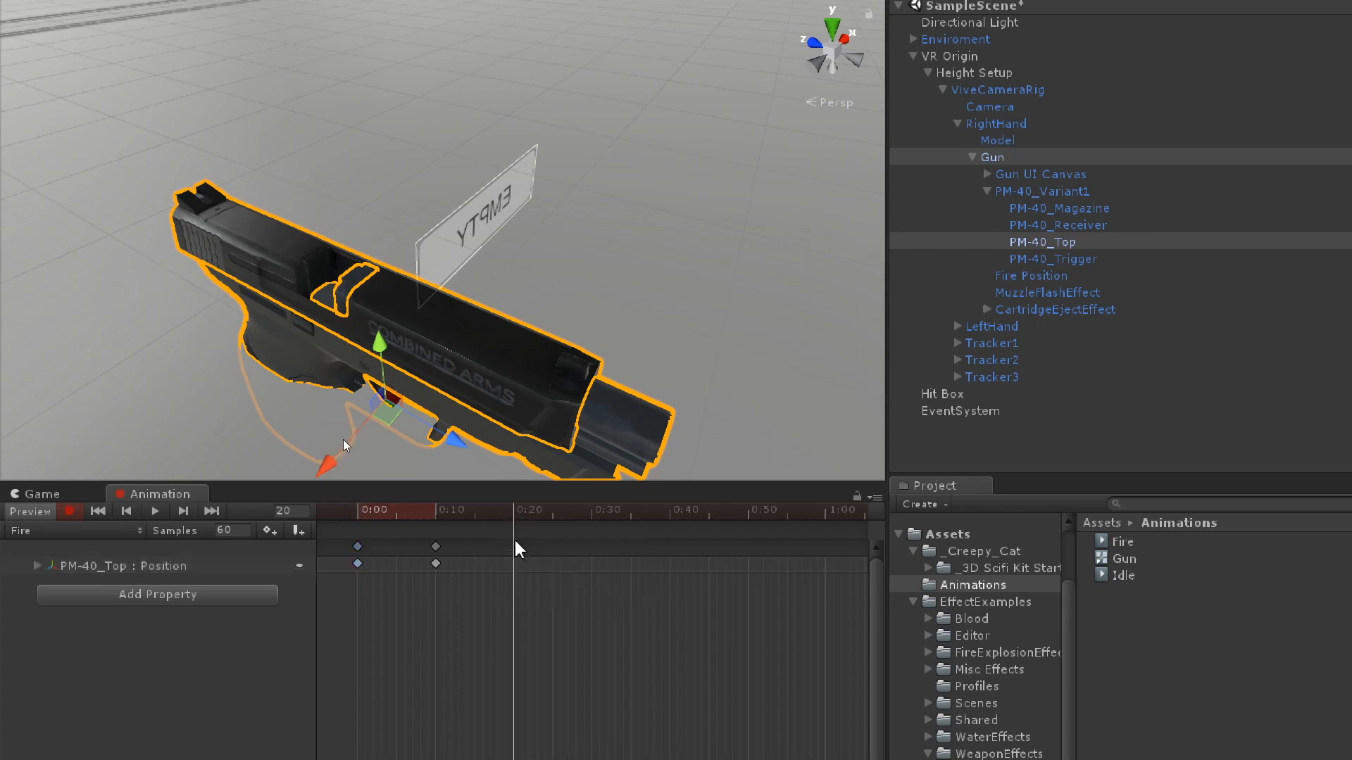
# Reselect the position key at frame 0 and retry duplicating it at frame 20
pyautogui.rightClick(357, 545)
pyautogui.click(366, 538)
pyautogui.click(358, 563)
pyautogui.click(467, 515)
pyautogui.moveTo(470, 521); pyautogui.dragTo(357, 521)
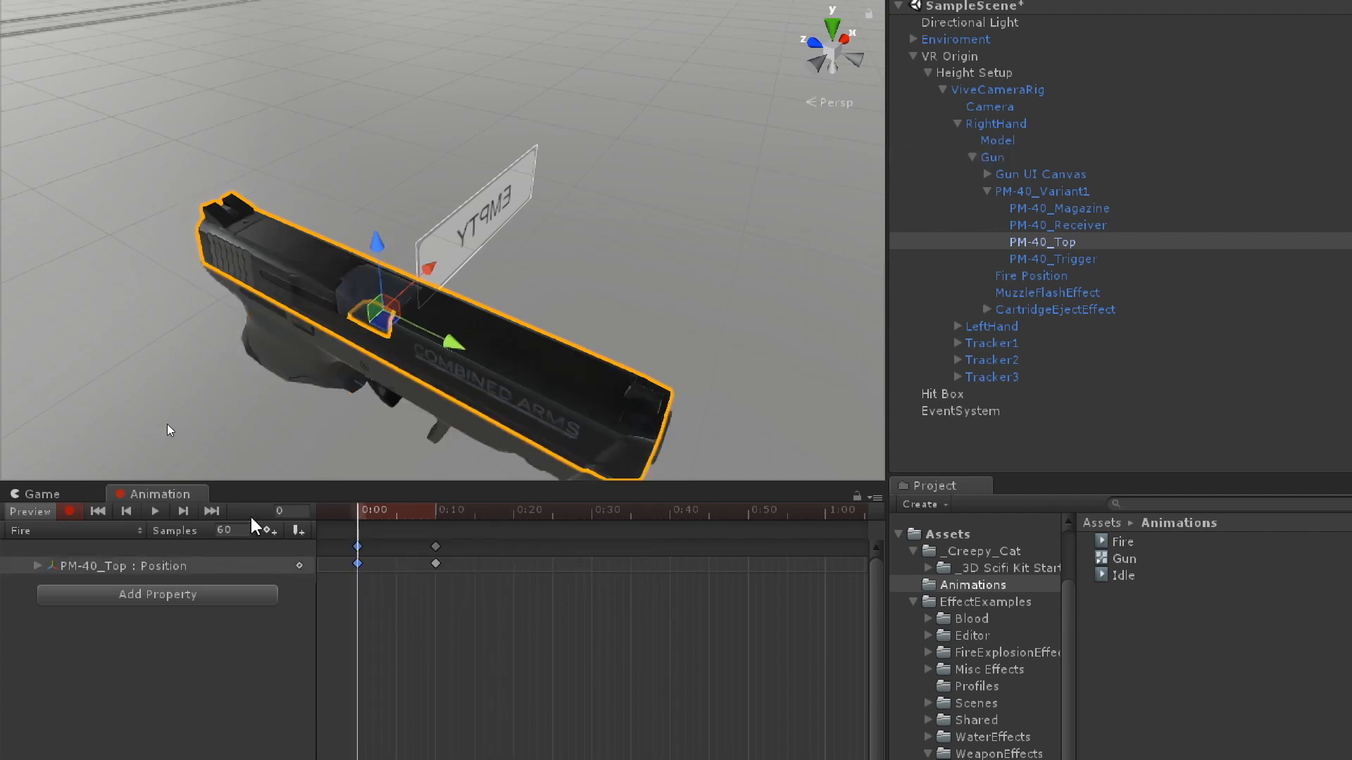
pyautogui.click(411, 521)
pyautogui.click(397, 520)
pyautogui.moveTo(407, 521); pyautogui.dragTo(358, 521)
pyautogui.rightClick(358, 562)
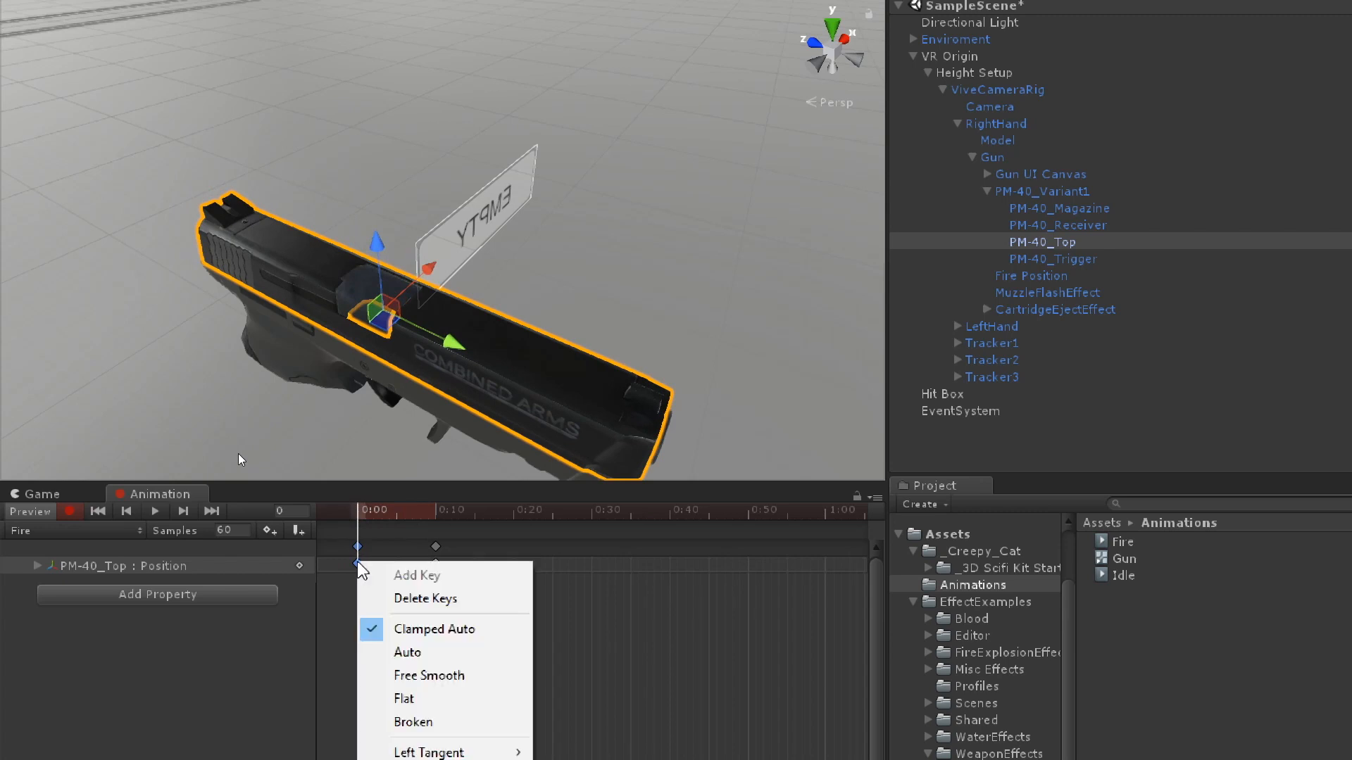
pyautogui.click(348, 557)
pyautogui.click(357, 563)
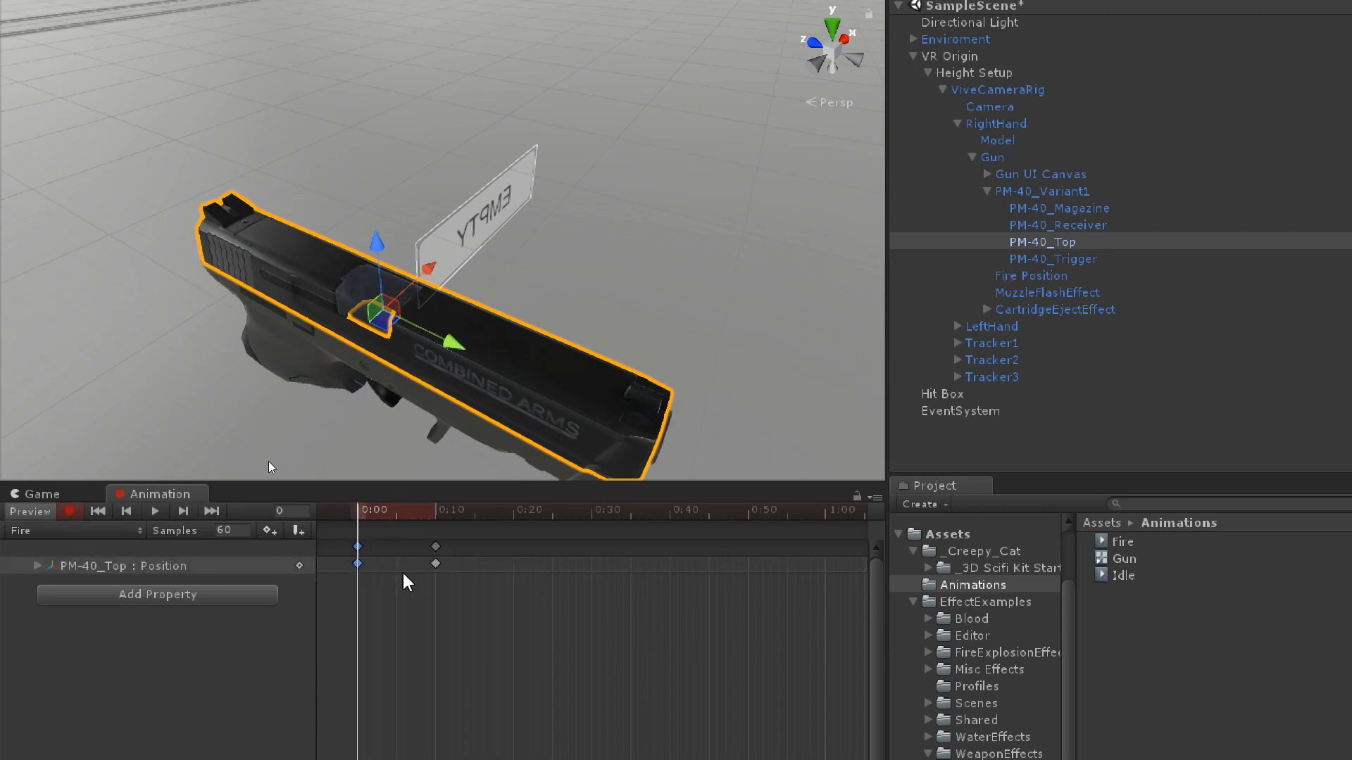
pyautogui.moveTo(386, 521); pyautogui.dragTo(516, 539)
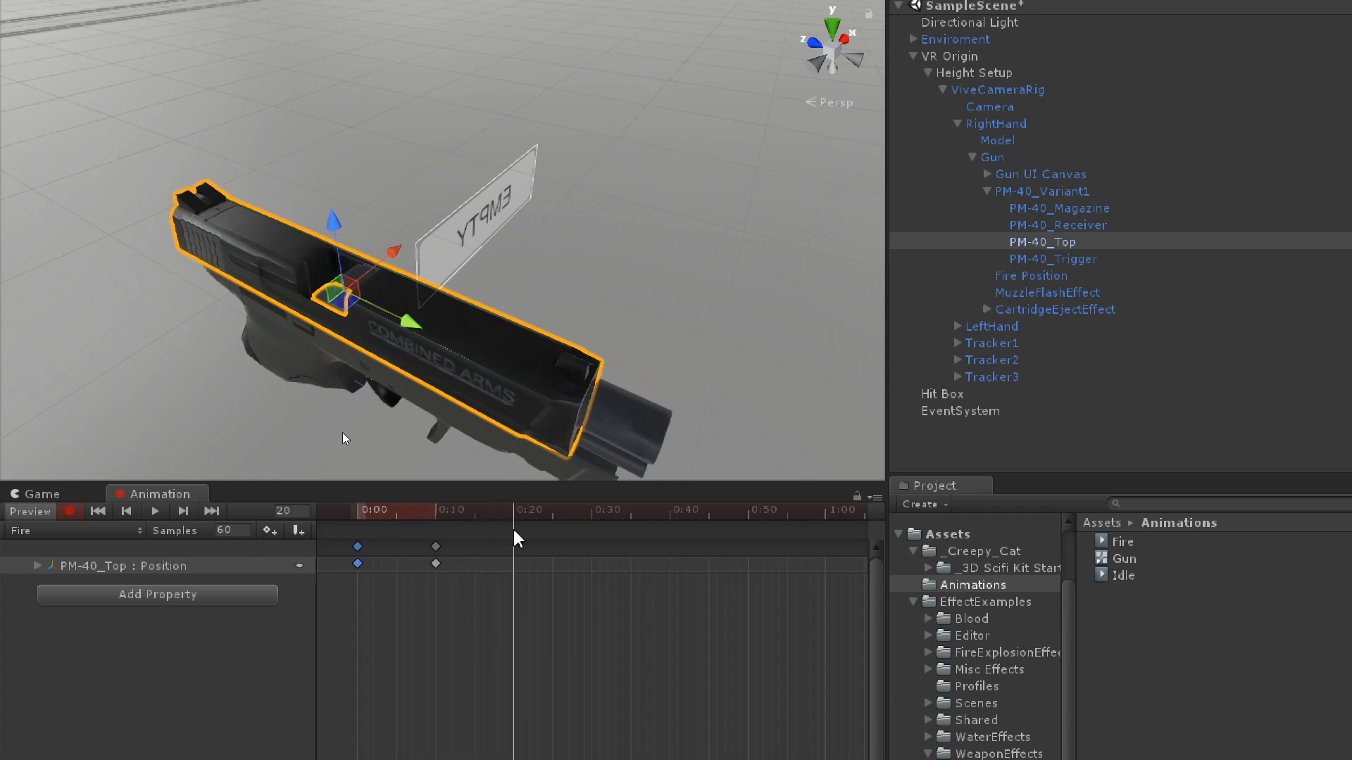
pyautogui.click(516, 565)
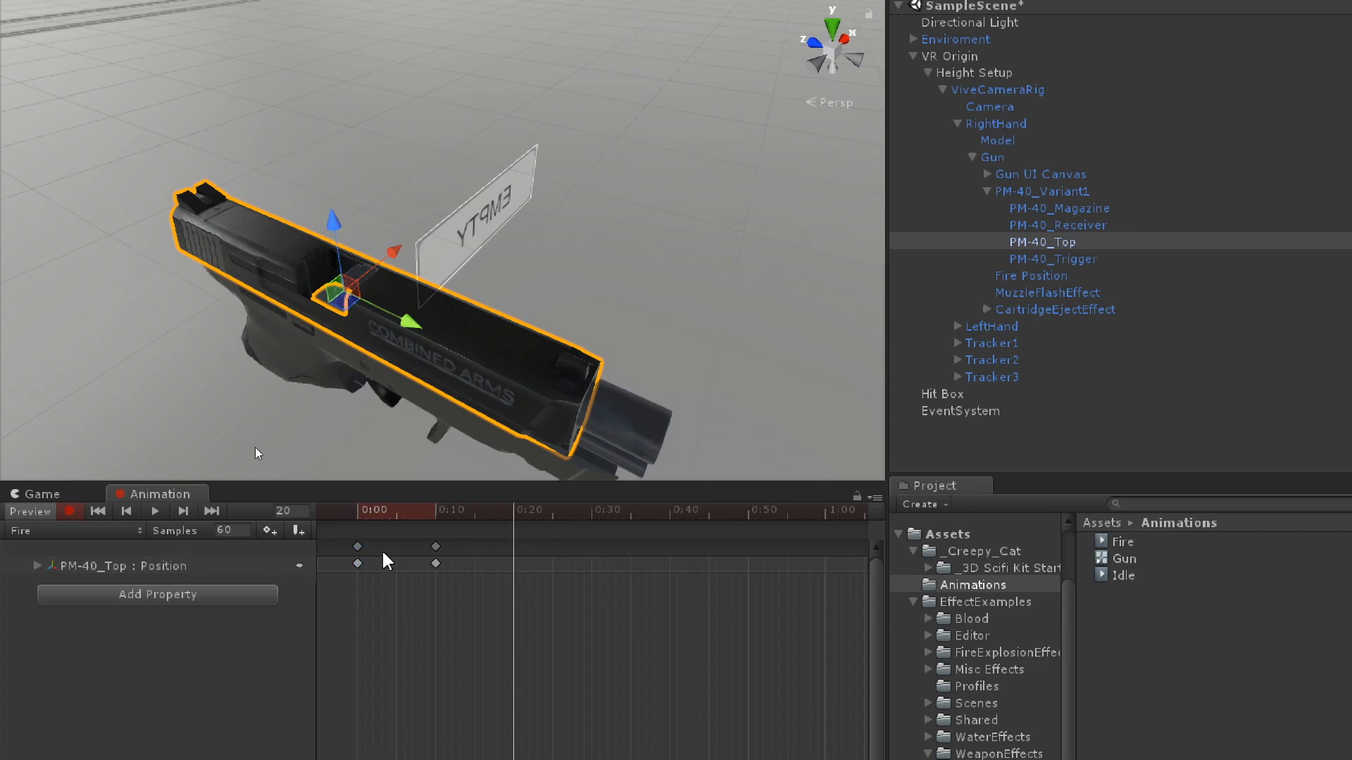
# Examine the options offered for PM-40_Top's position key at frame 0, looking for a way to copy it
pyautogui.click(357, 563)
pyautogui.click(500, 516)
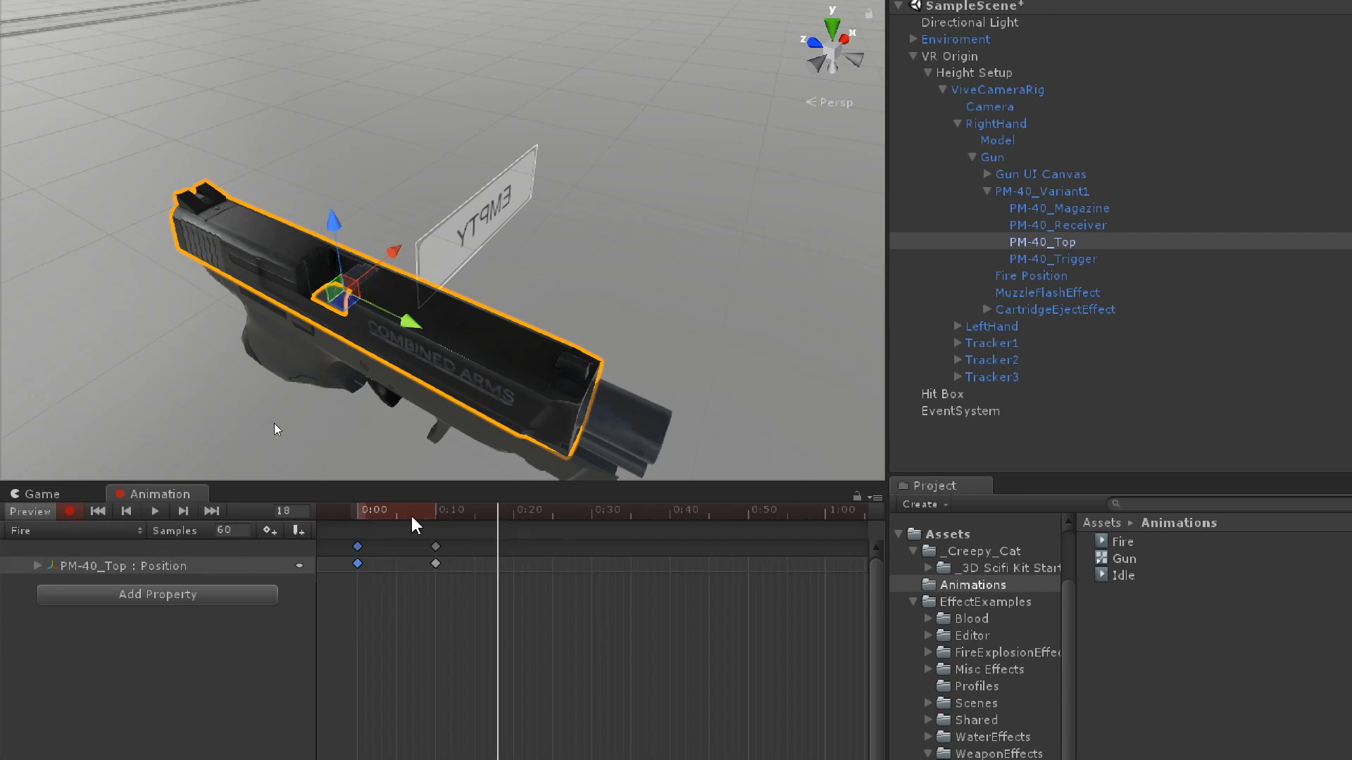
pyautogui.moveTo(413, 516); pyautogui.dragTo(342, 514)
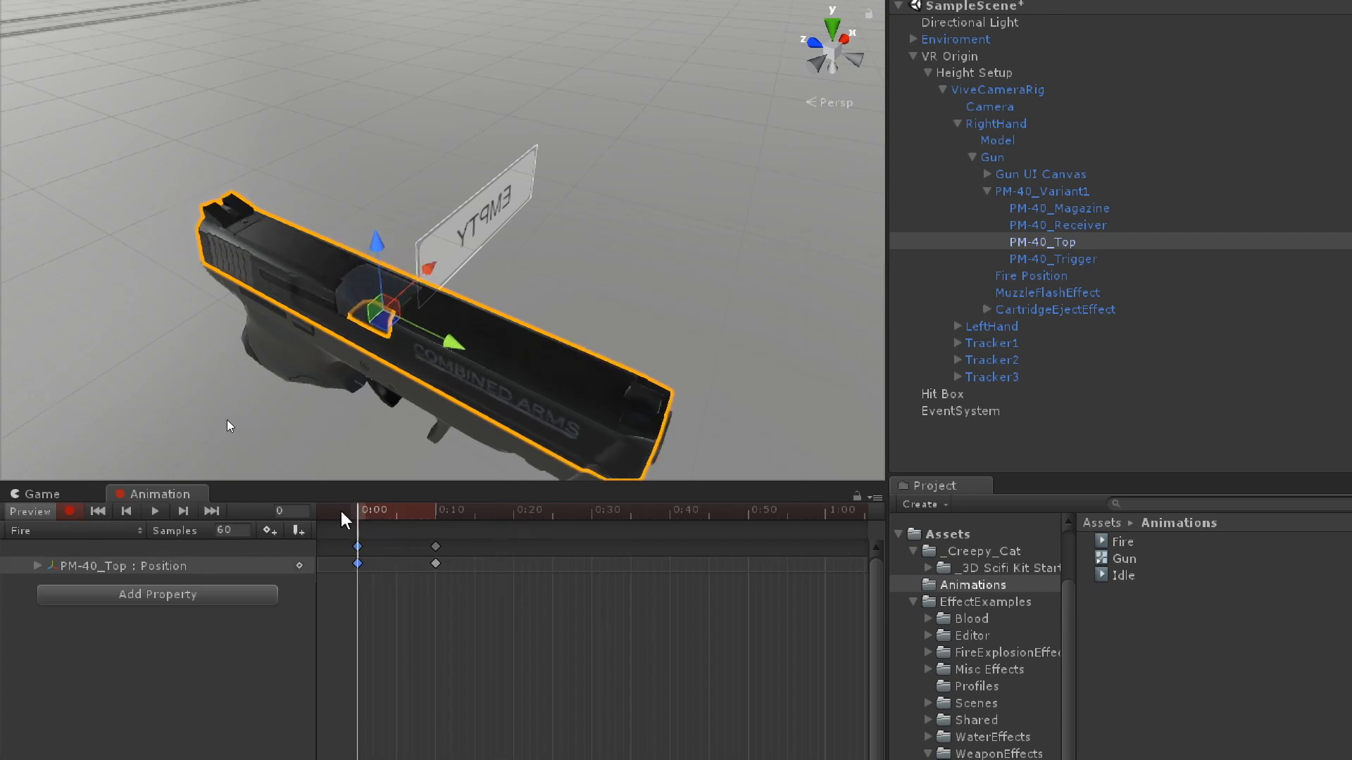
pyautogui.rightClick(358, 546)
pyautogui.click(341, 573)
pyautogui.rightClick(357, 563)
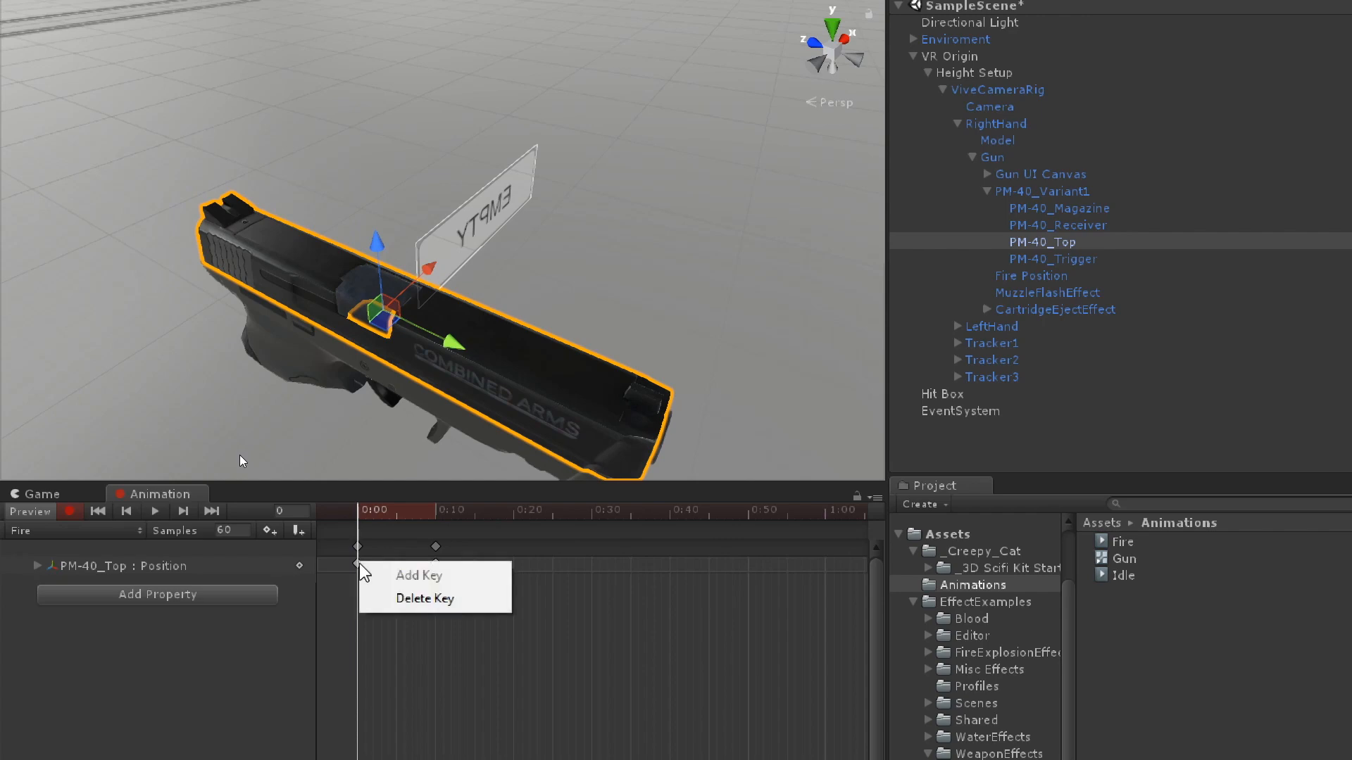
pyautogui.click(358, 563)
pyautogui.click(357, 563)
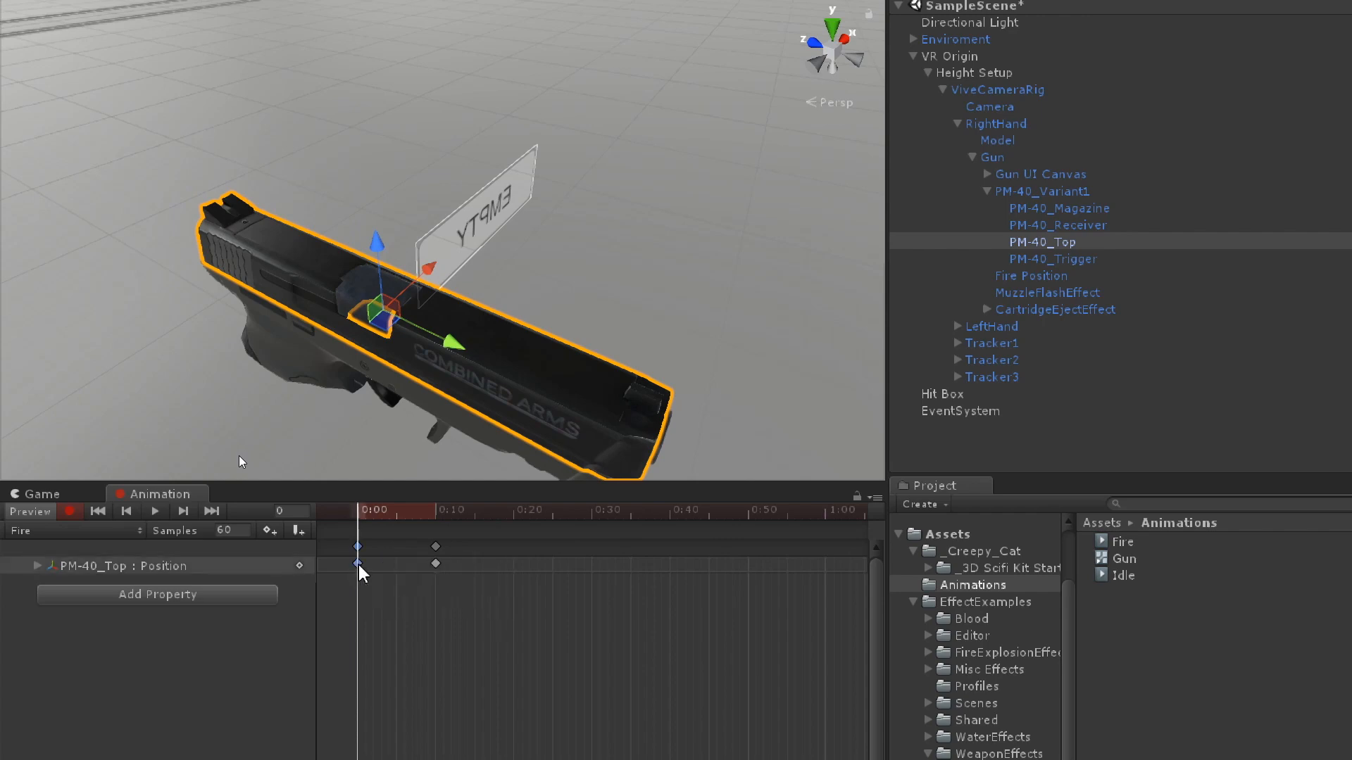
pyautogui.rightClick(358, 563)
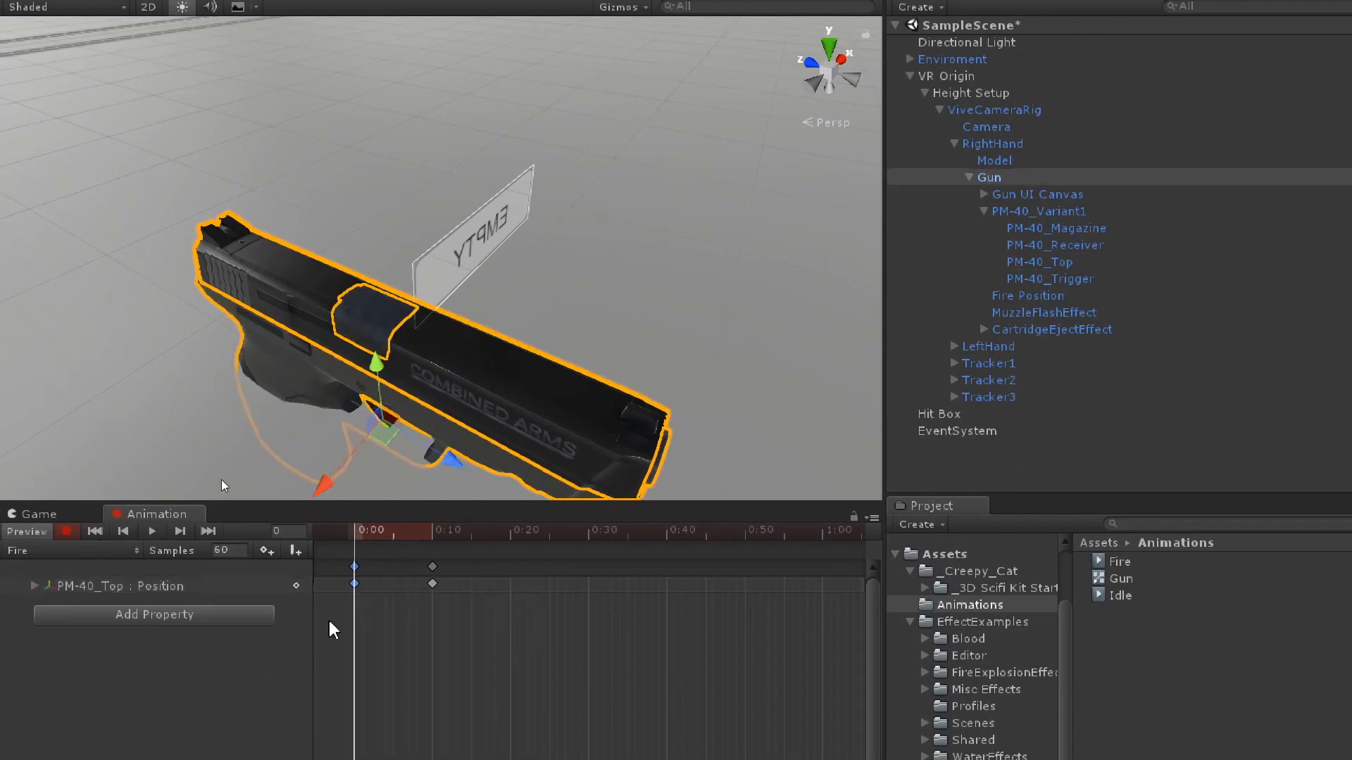
# Try to copy the frame 0 key to frame 16 and cancel the folder selection dialog
pyautogui.click(354, 567)
pyautogui.click(388, 531)
pyautogui.moveTo(393, 538); pyautogui.dragTo(500, 590)
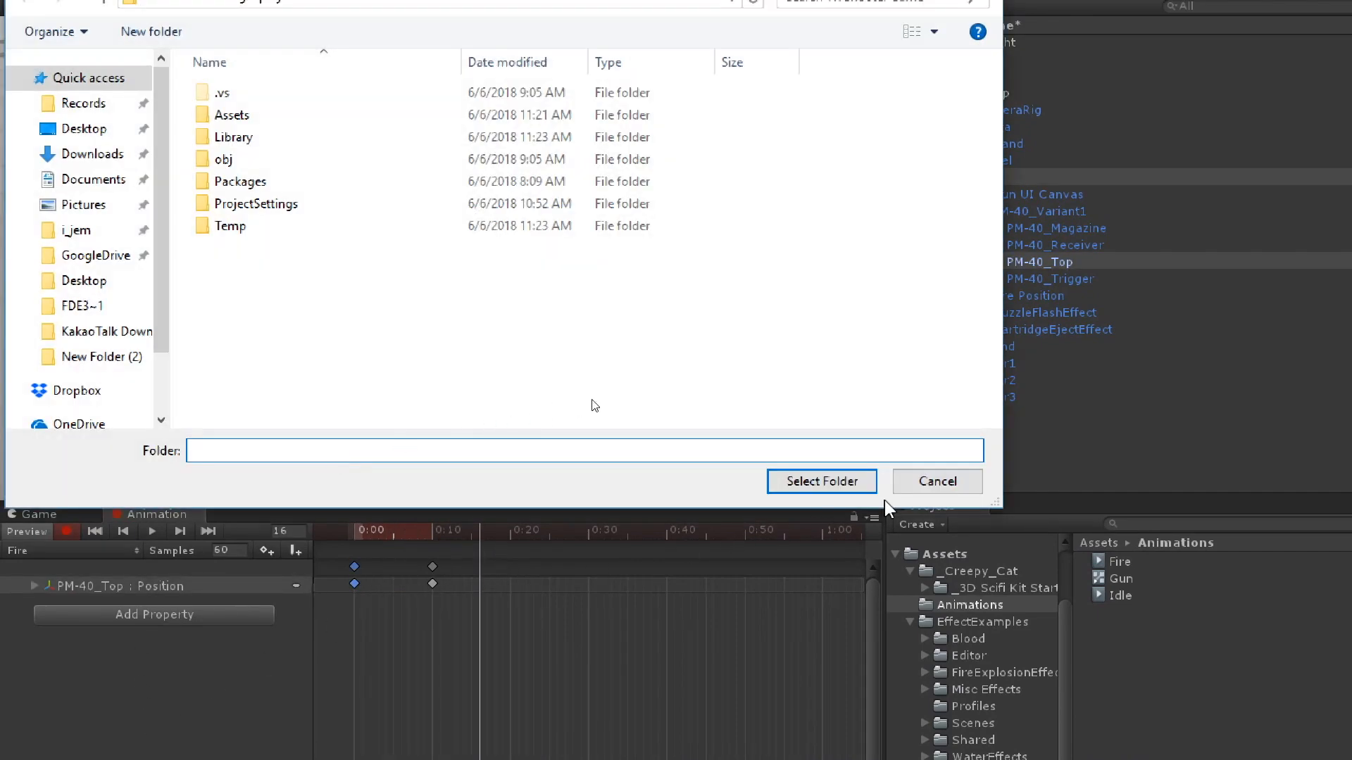
pyautogui.click(918, 485)
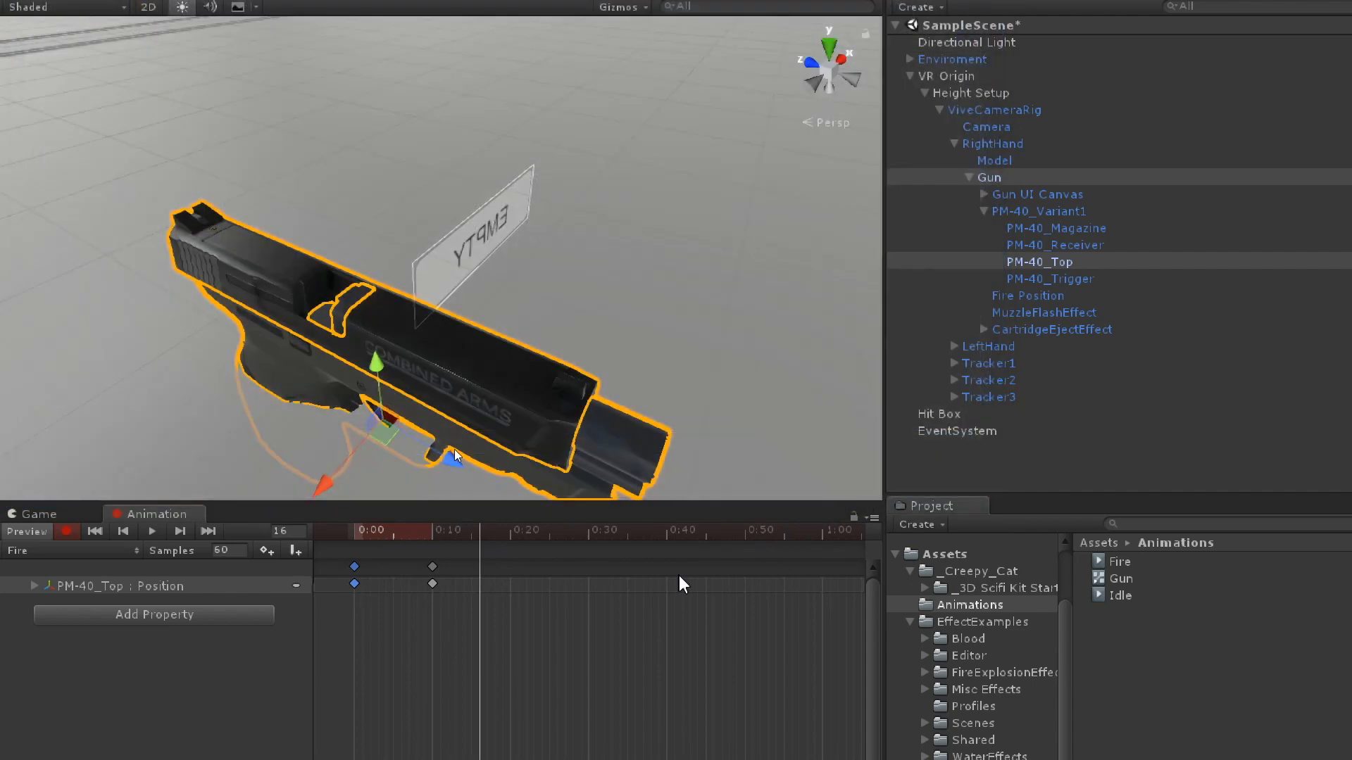
# Restart keyframe recording on the Fire clip and bring up the options of the key at frame 0
pyautogui.click(66, 537)
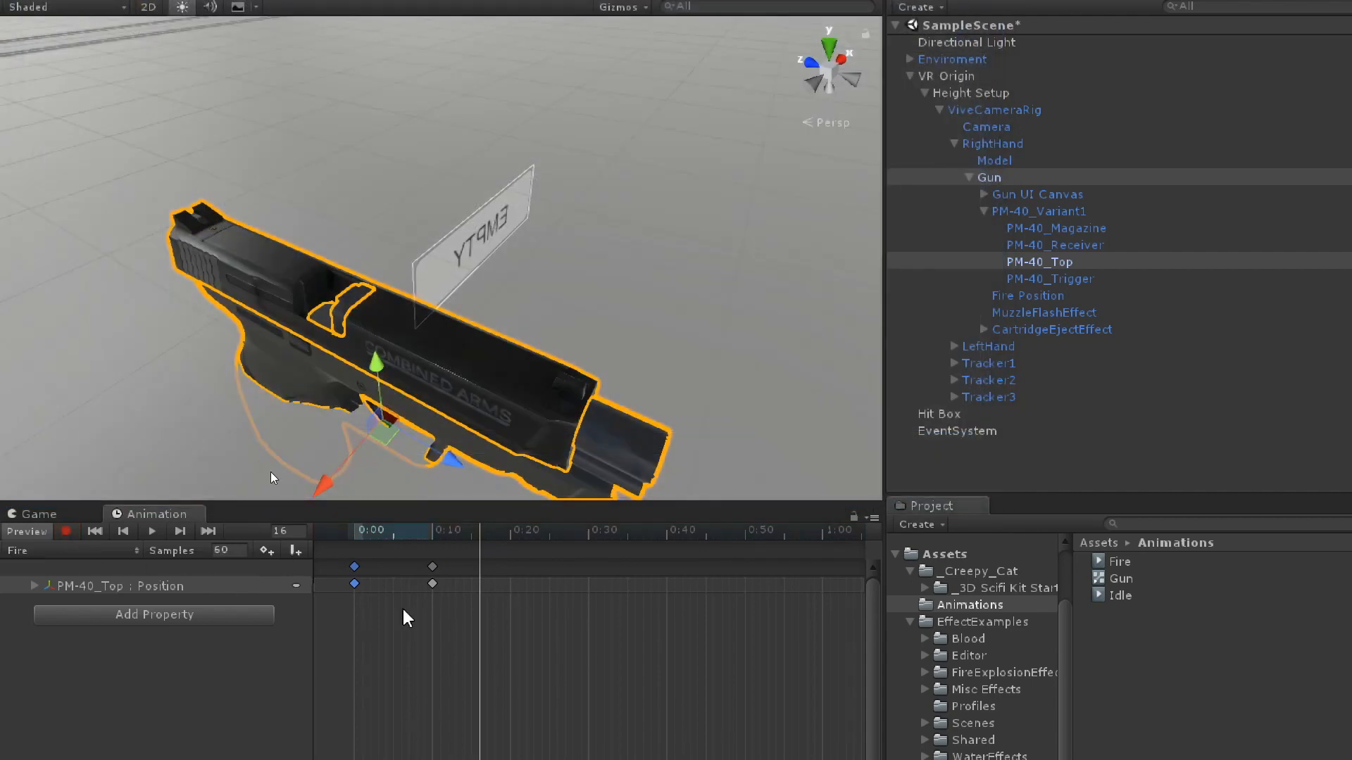
pyautogui.click(66, 532)
pyautogui.moveTo(464, 544); pyautogui.dragTo(354, 540)
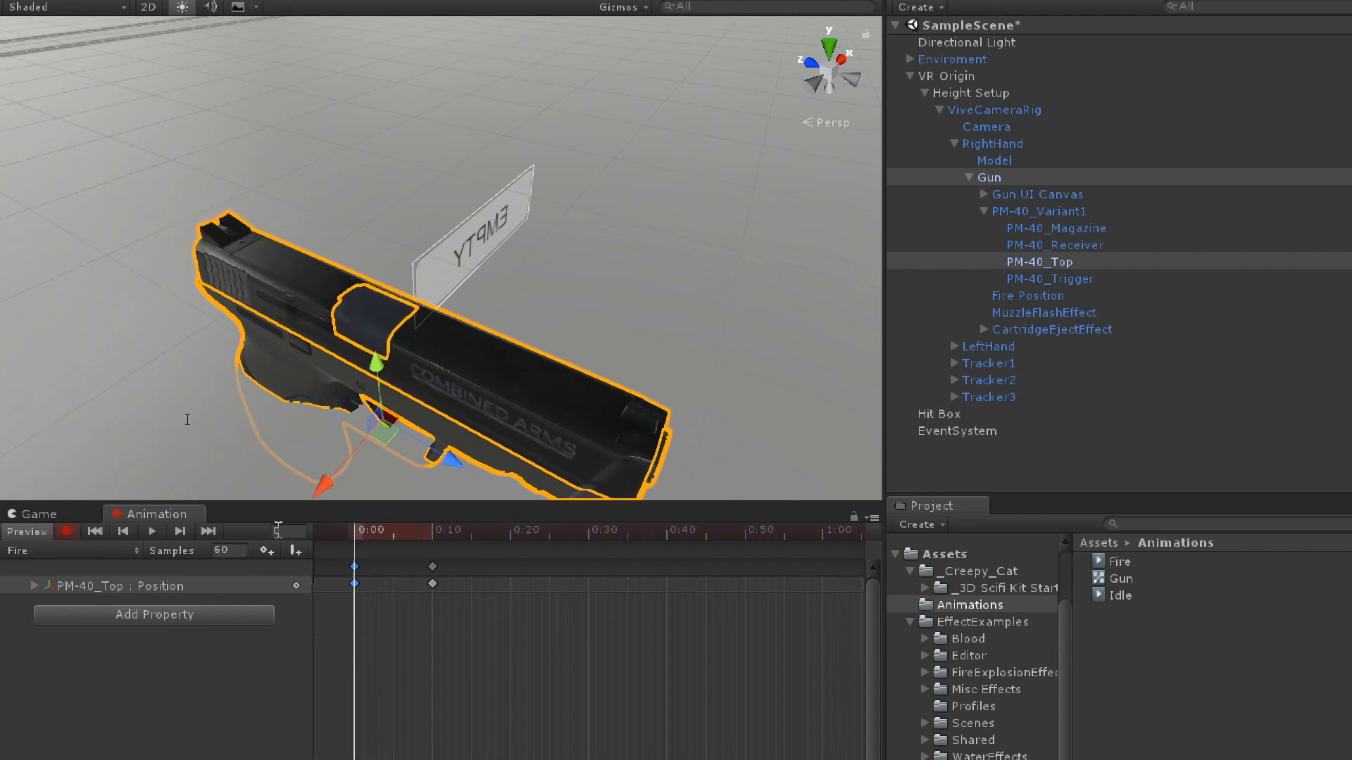
pyautogui.rightClick(355, 566)
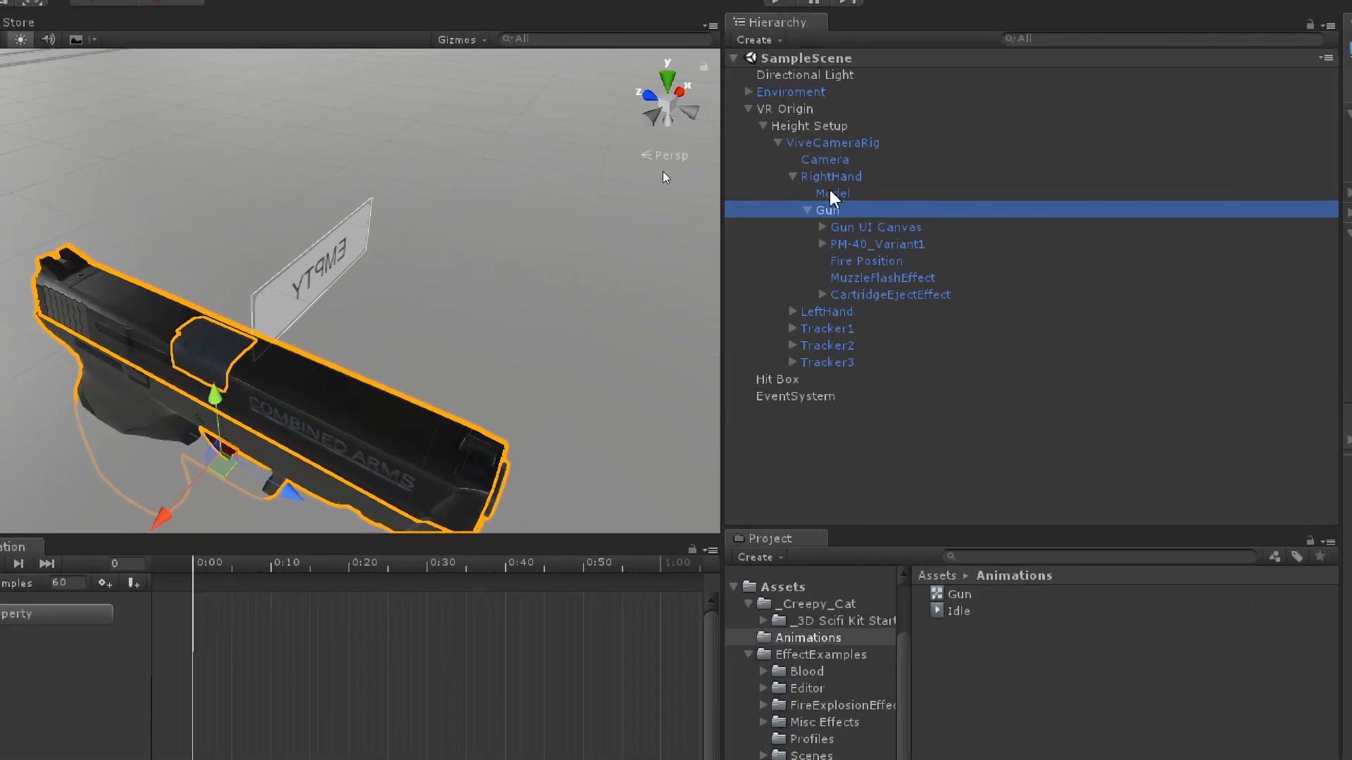
# Create a new animation clip for the Gun, saved as Fire in the Animations folder
pyautogui.click(832, 193)
pyautogui.click(833, 211)
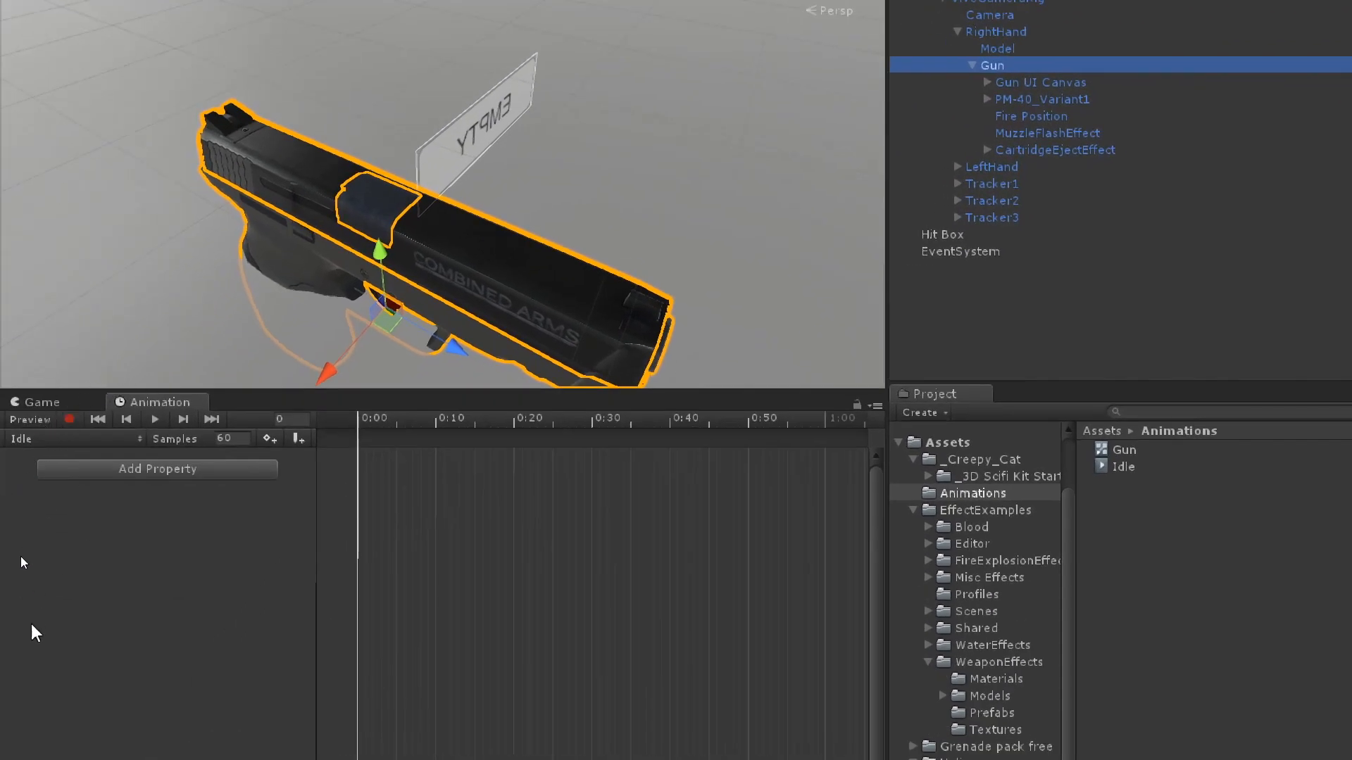
pyautogui.click(28, 442)
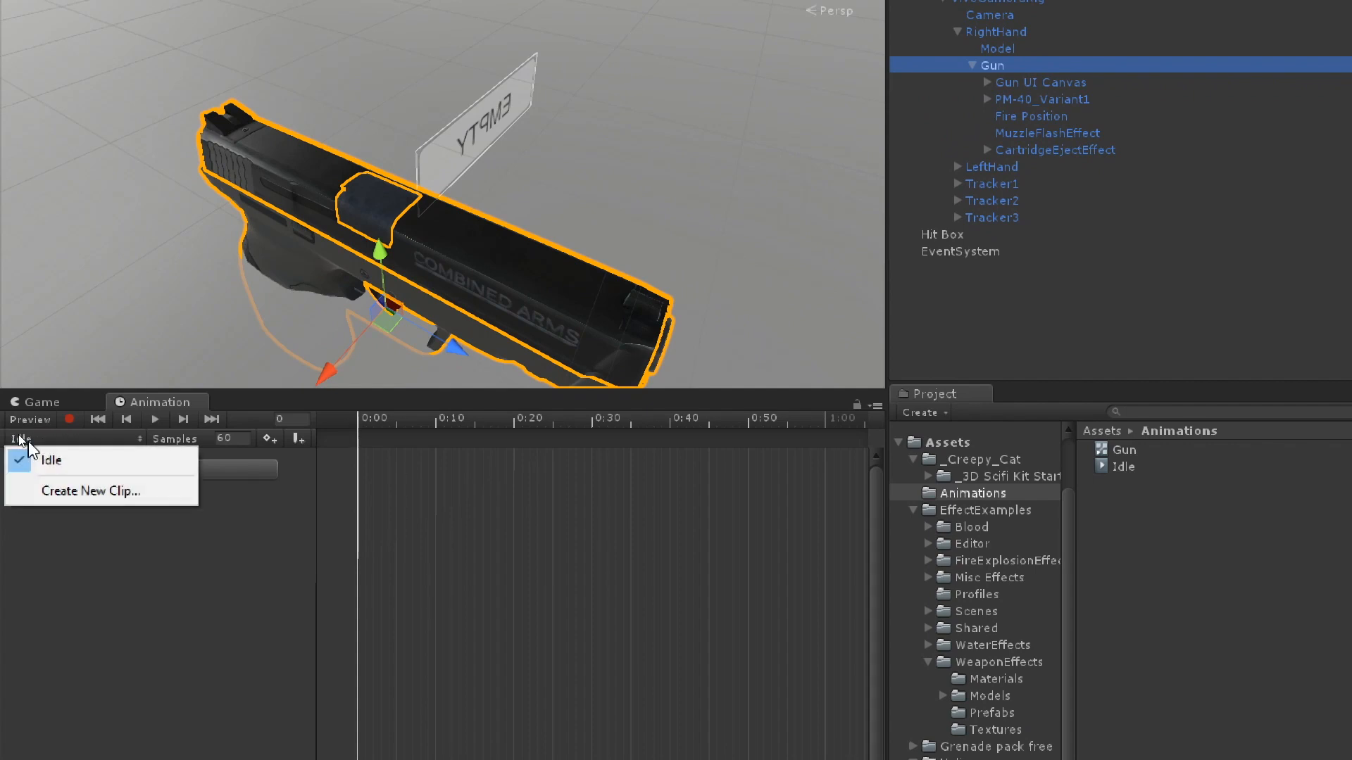
pyautogui.click(99, 493)
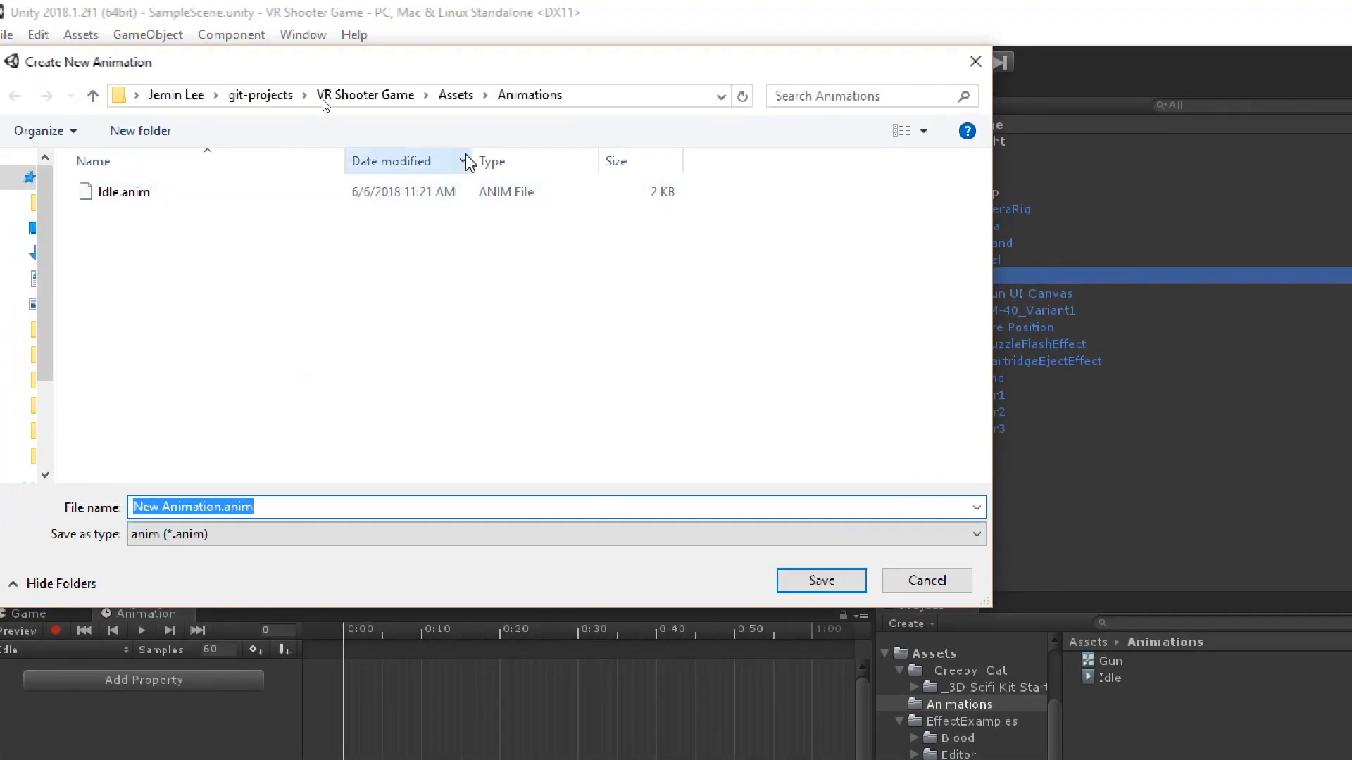
pyautogui.click(529, 95)
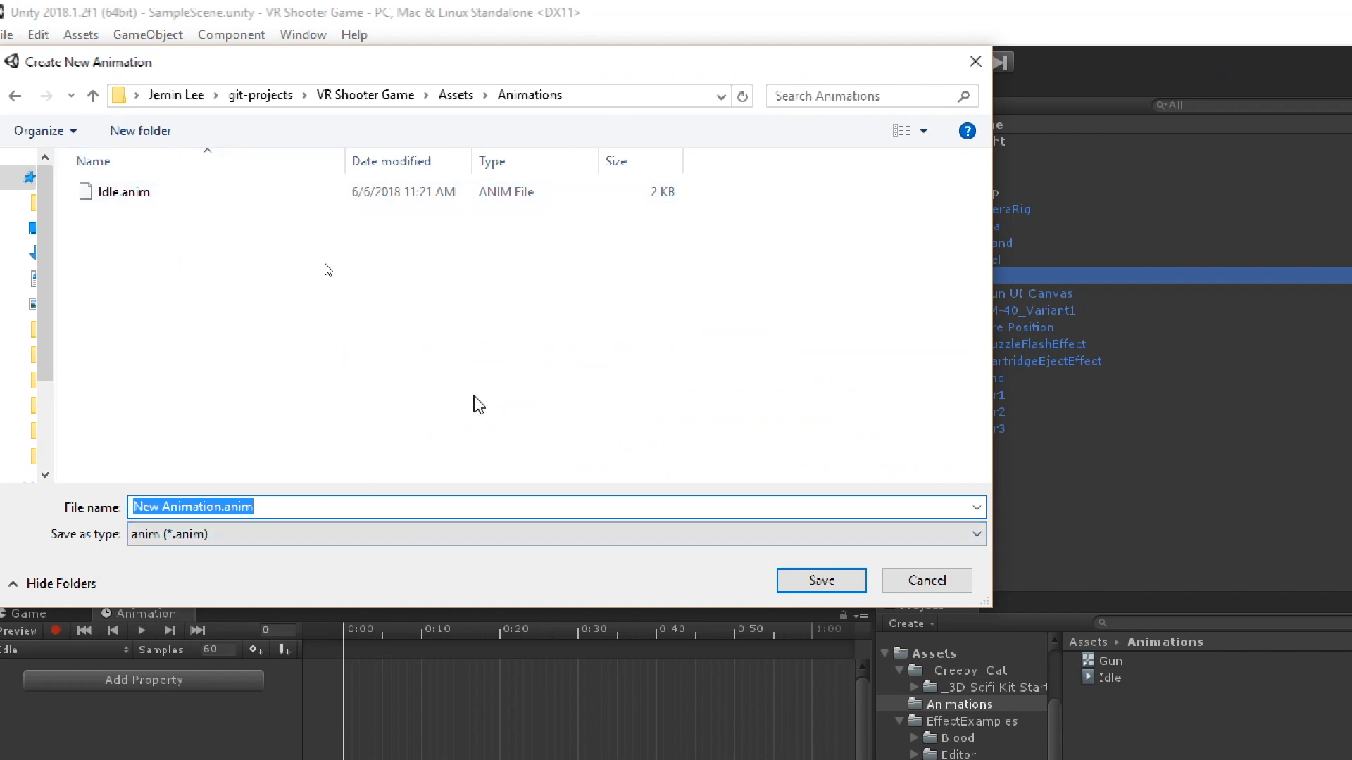
pyautogui.write('Fire')
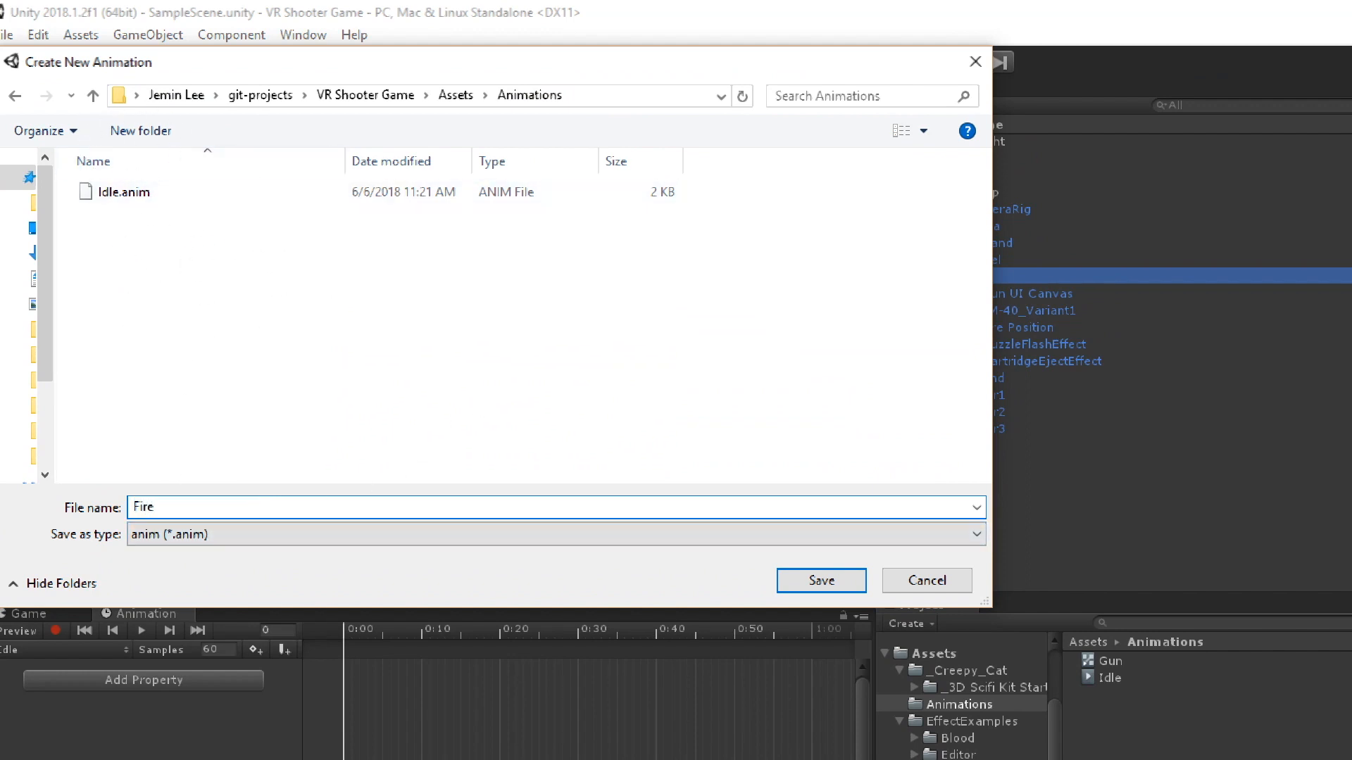
pyautogui.press('Return')
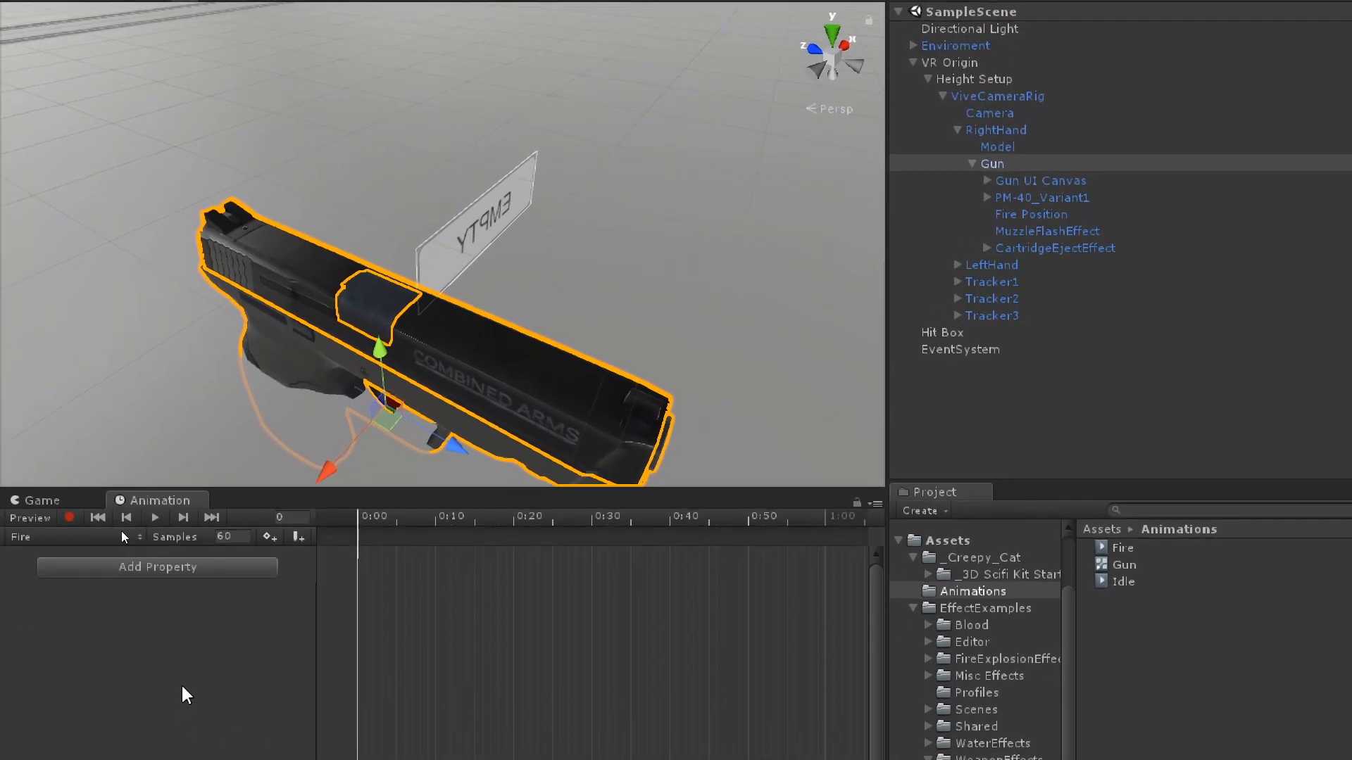
# Start recording keyframes on the Fire clip and copy the Transform component of PM-40_Top inside PM-40_Variant1
pyautogui.click(70, 517)
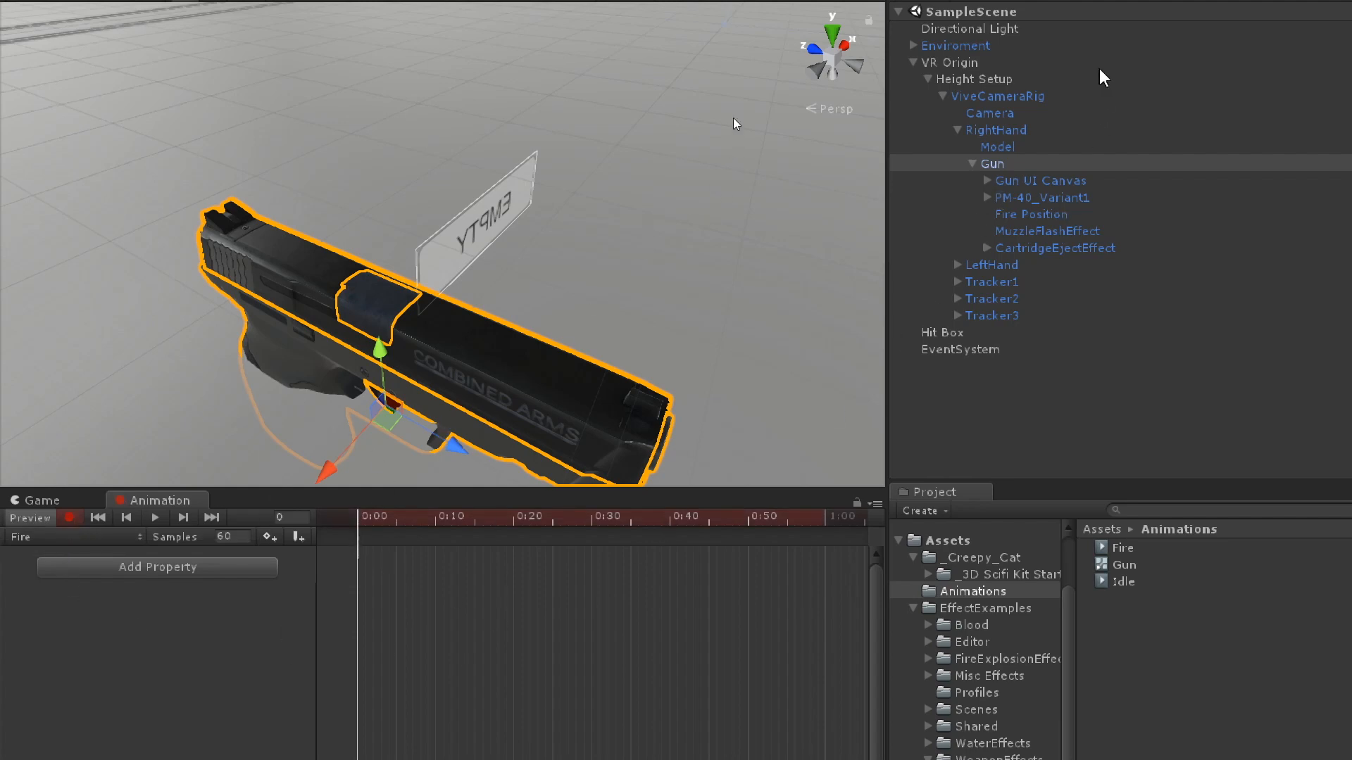
pyautogui.click(992, 198)
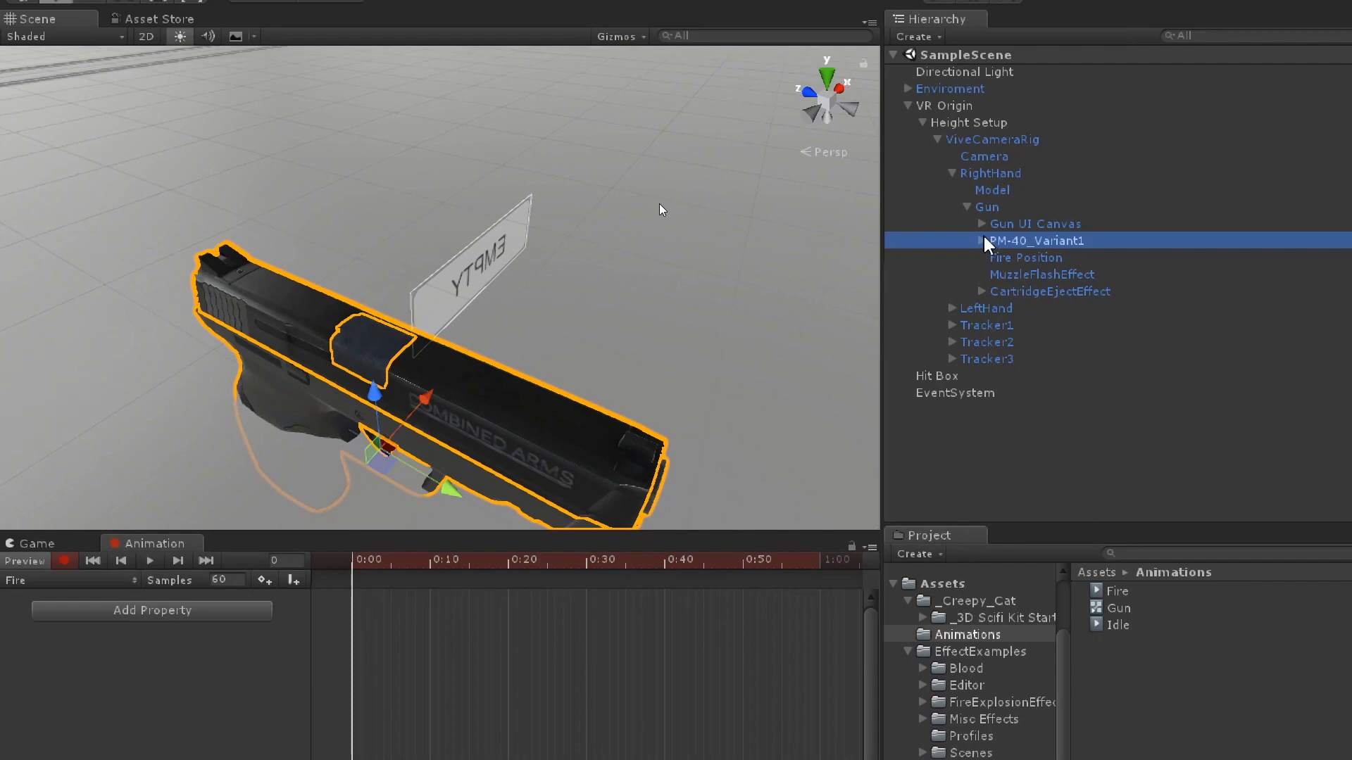
pyautogui.click(981, 241)
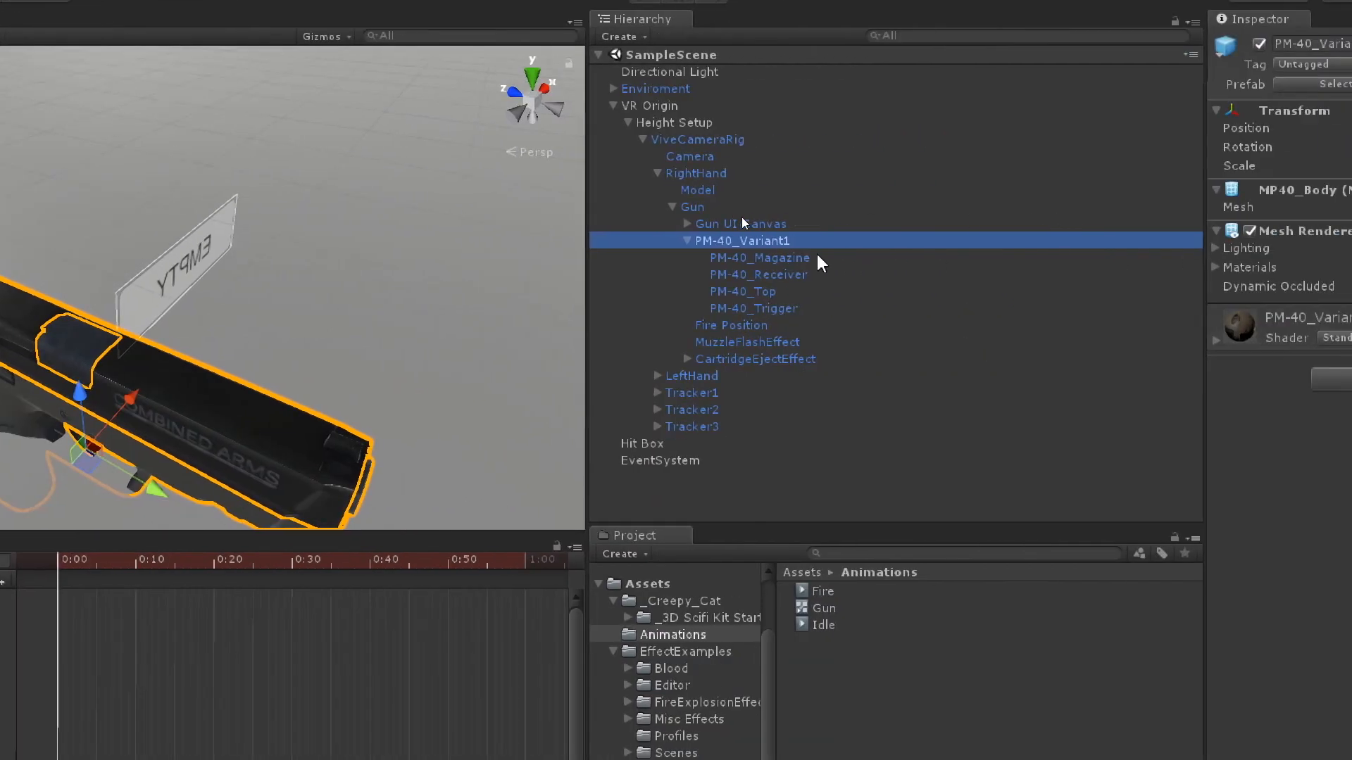
pyautogui.click(780, 290)
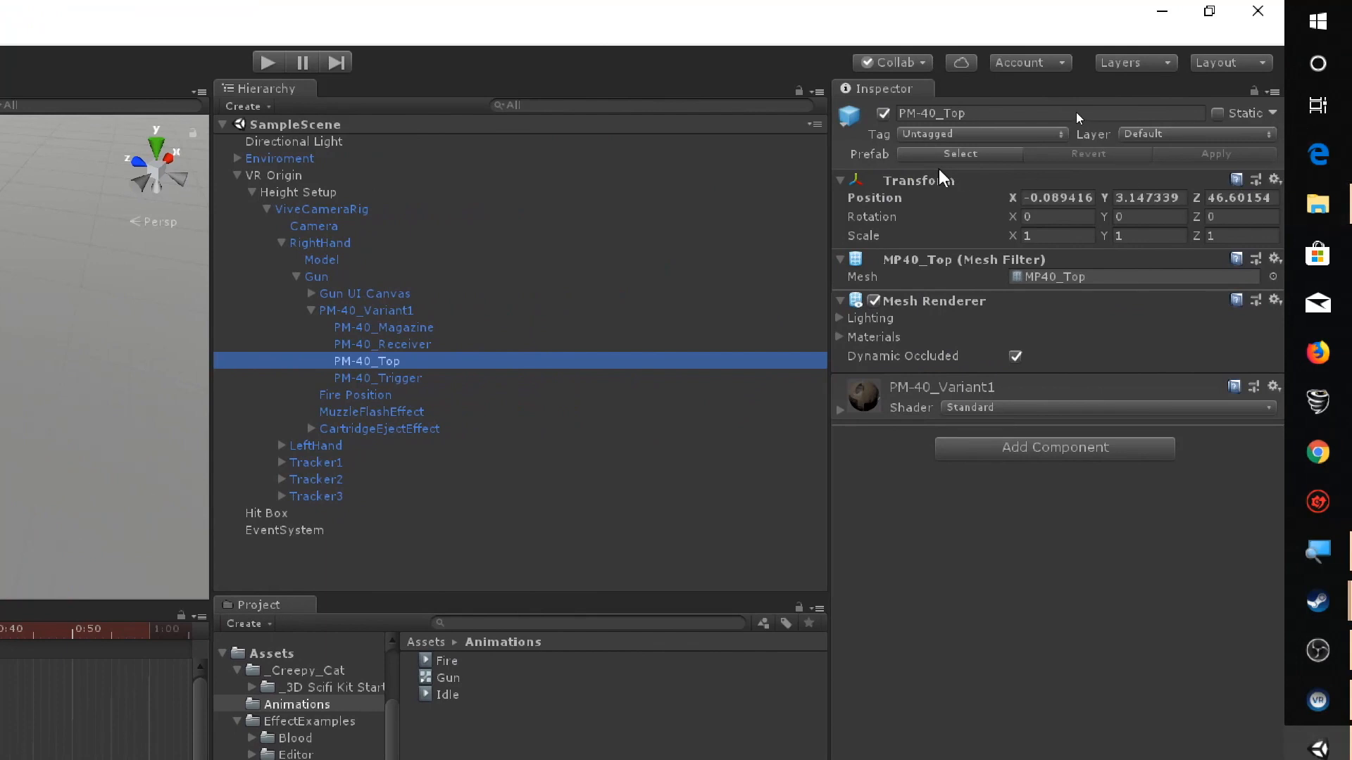
pyautogui.click(1274, 178)
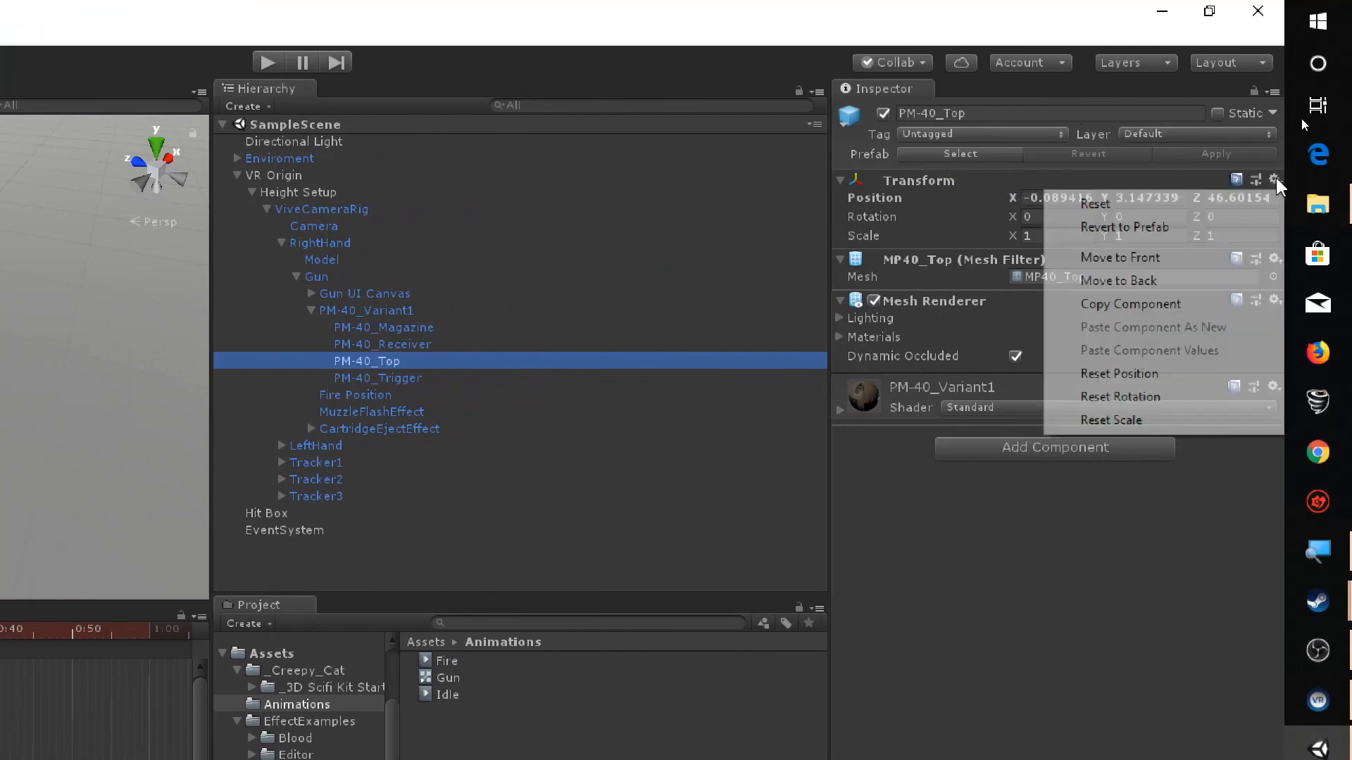
pyautogui.click(1084, 303)
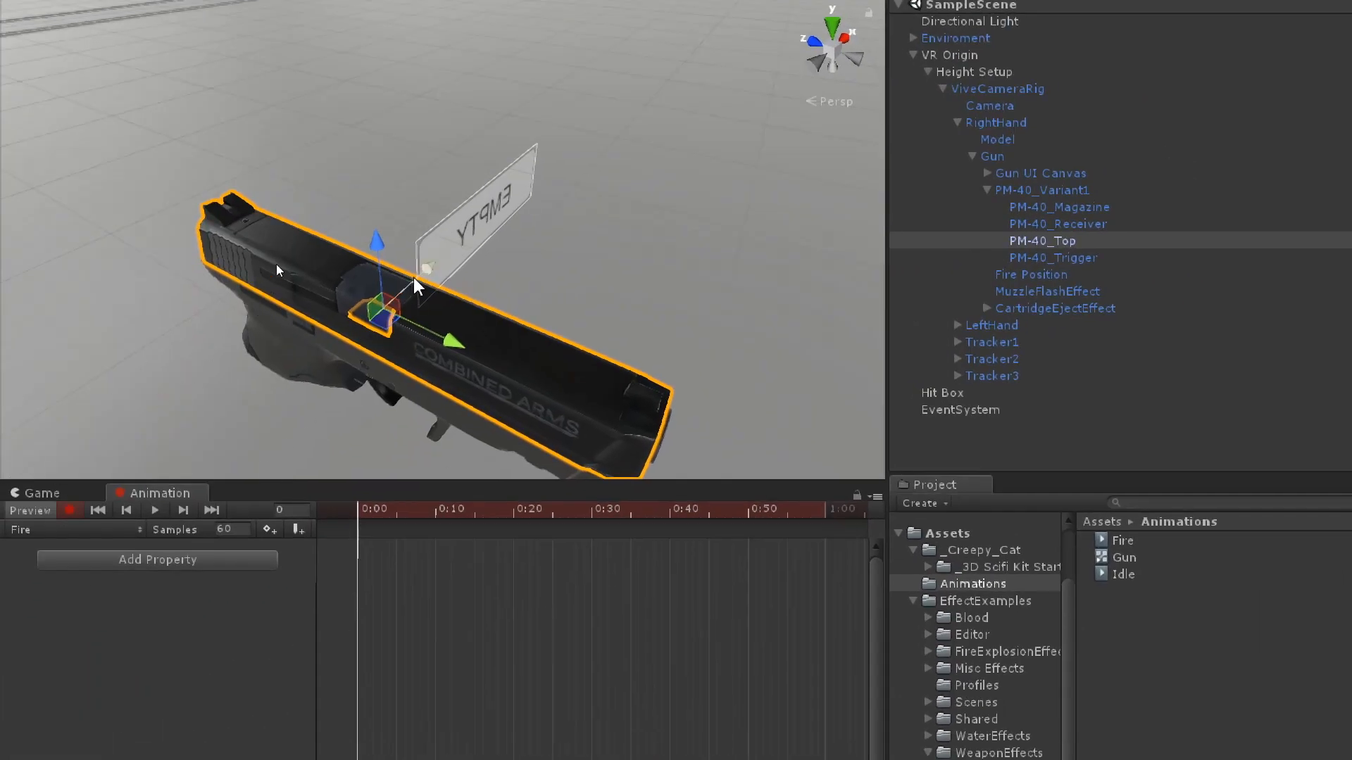
# Record a position key for PM-40_Top at frame 0 by moving the slide and pasting its copied Transform values back
pyautogui.moveTo(377, 374); pyautogui.dragTo(350, 356)
pyautogui.moveTo(432, 327); pyautogui.dragTo(341, 286)
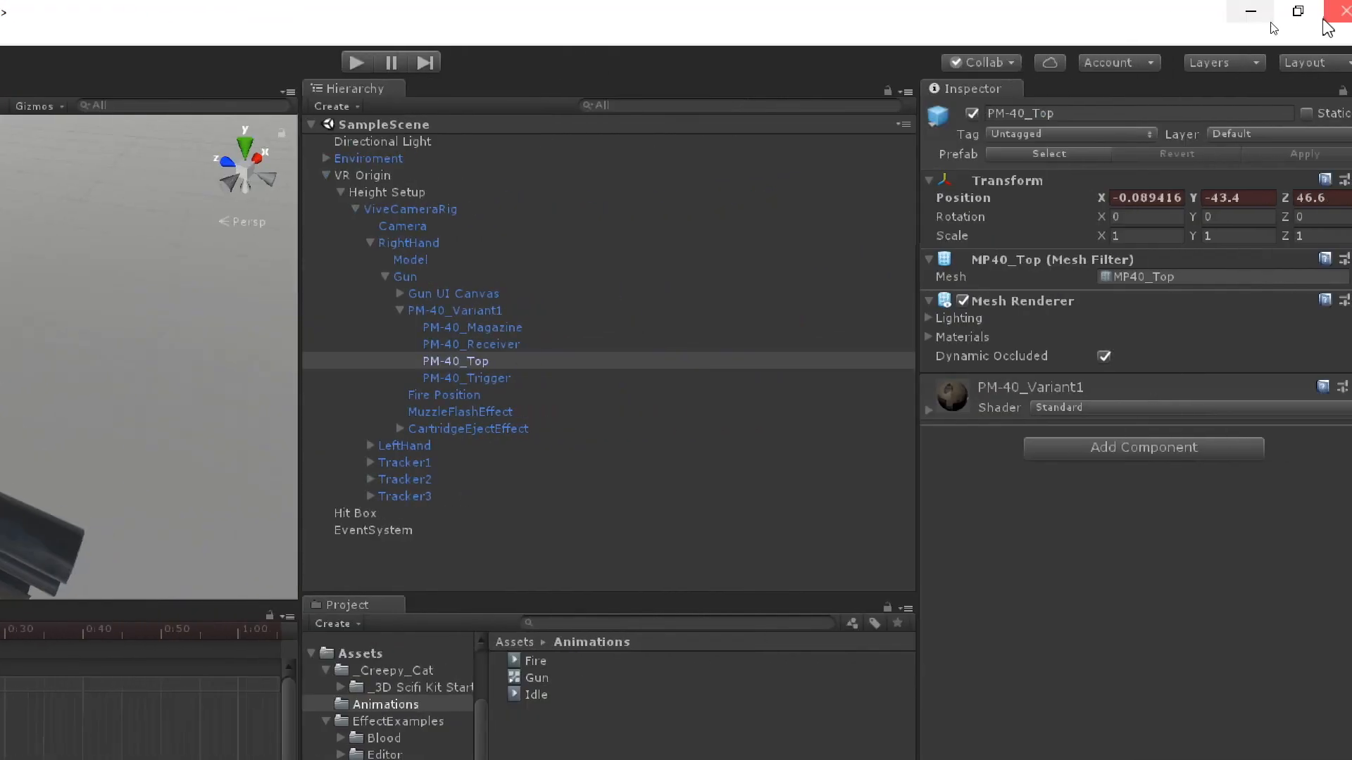
pyautogui.click(1274, 177)
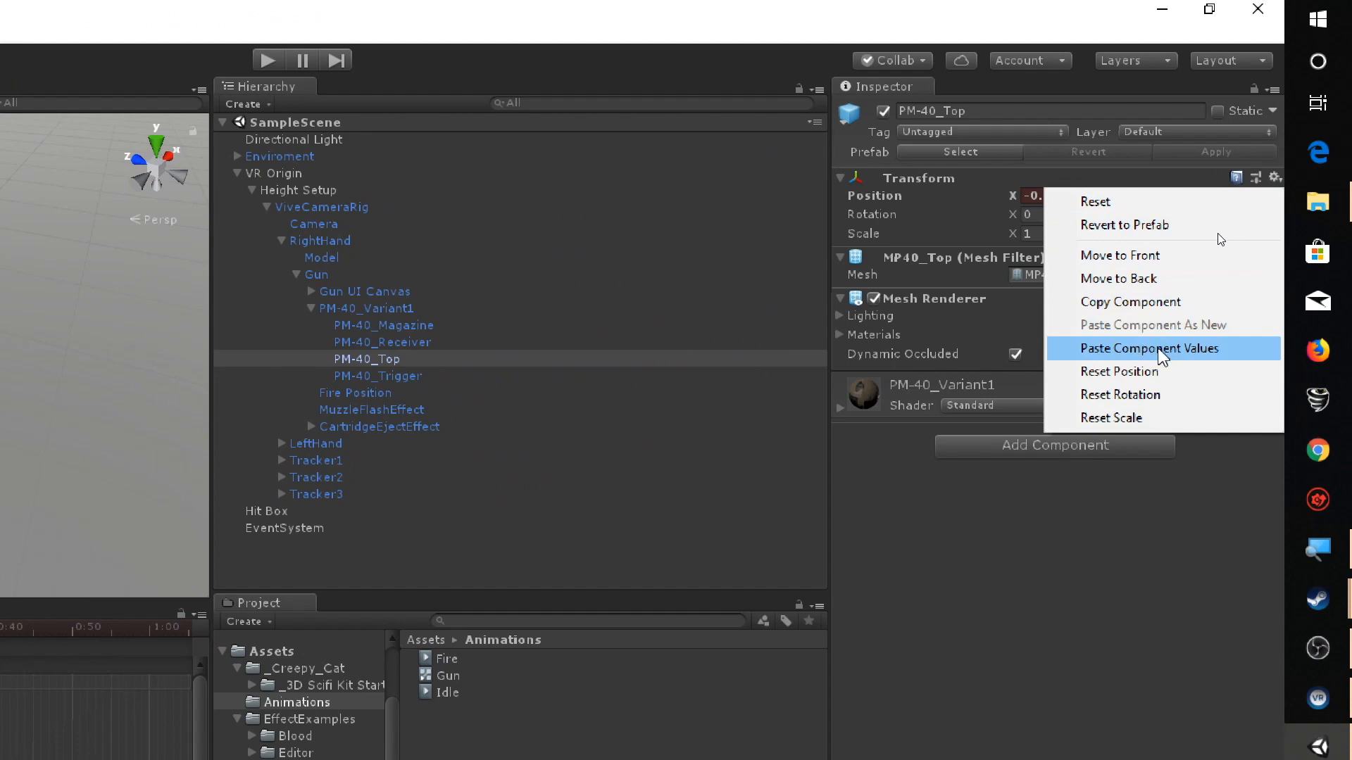
pyautogui.click(1166, 350)
pyautogui.click(1274, 176)
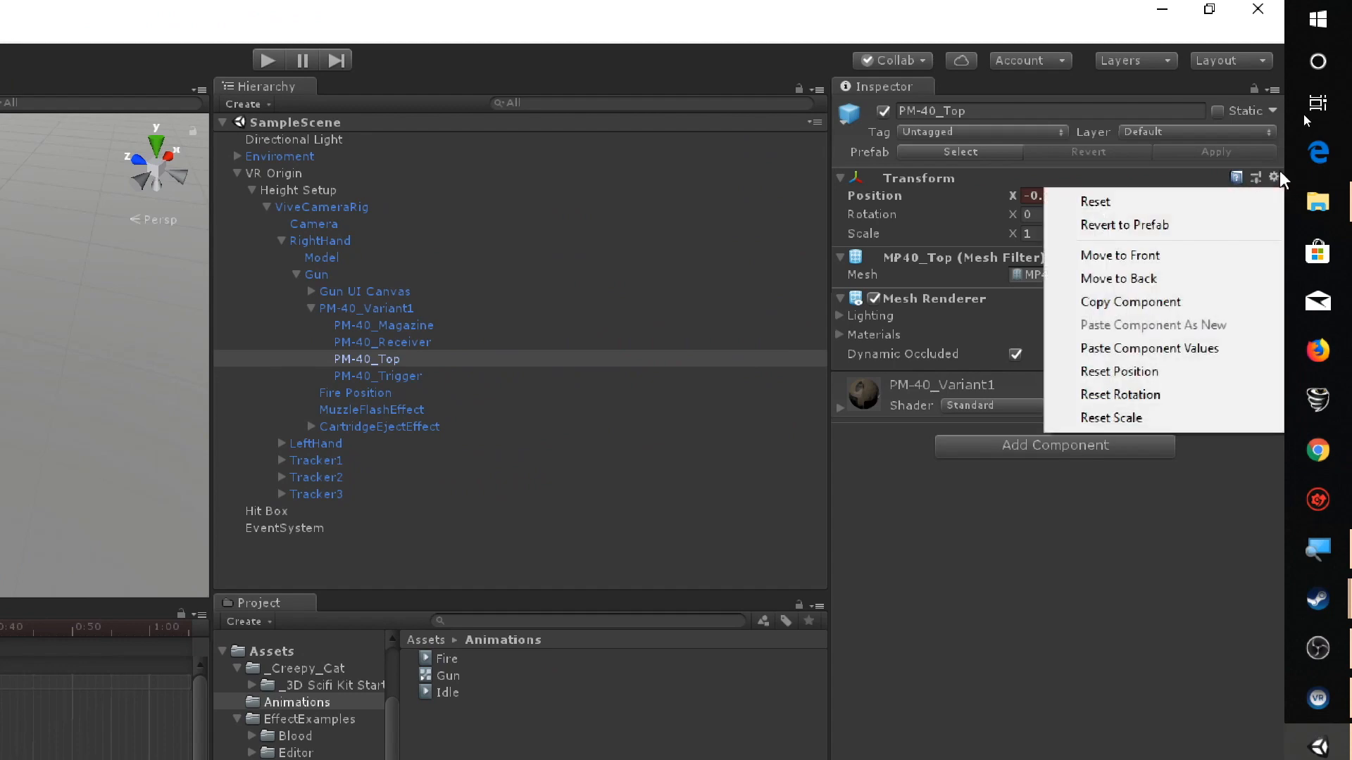
pyautogui.click(1107, 350)
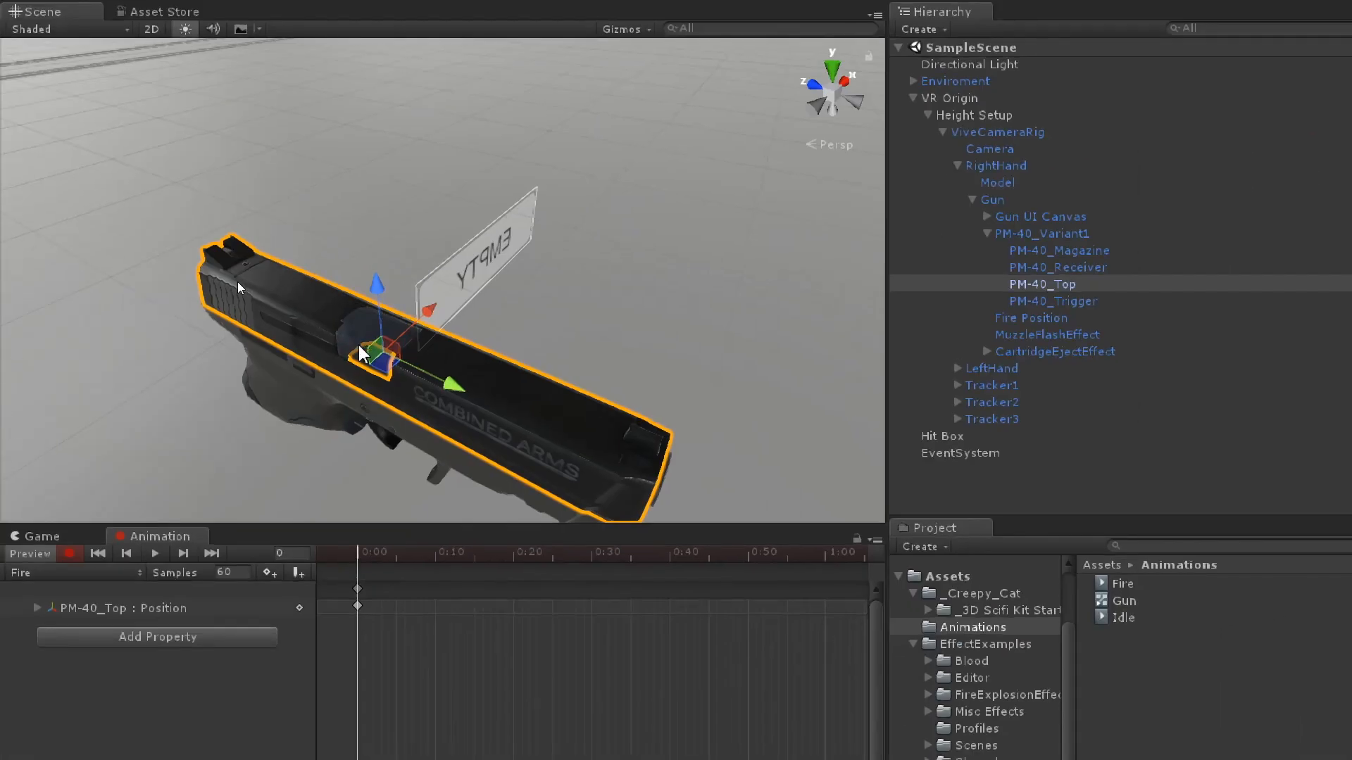
# Record a position key at frame 10 with PM-40_Top pulled back along the gun's length
pyautogui.click(366, 557)
pyautogui.moveTo(365, 556); pyautogui.dragTo(436, 566)
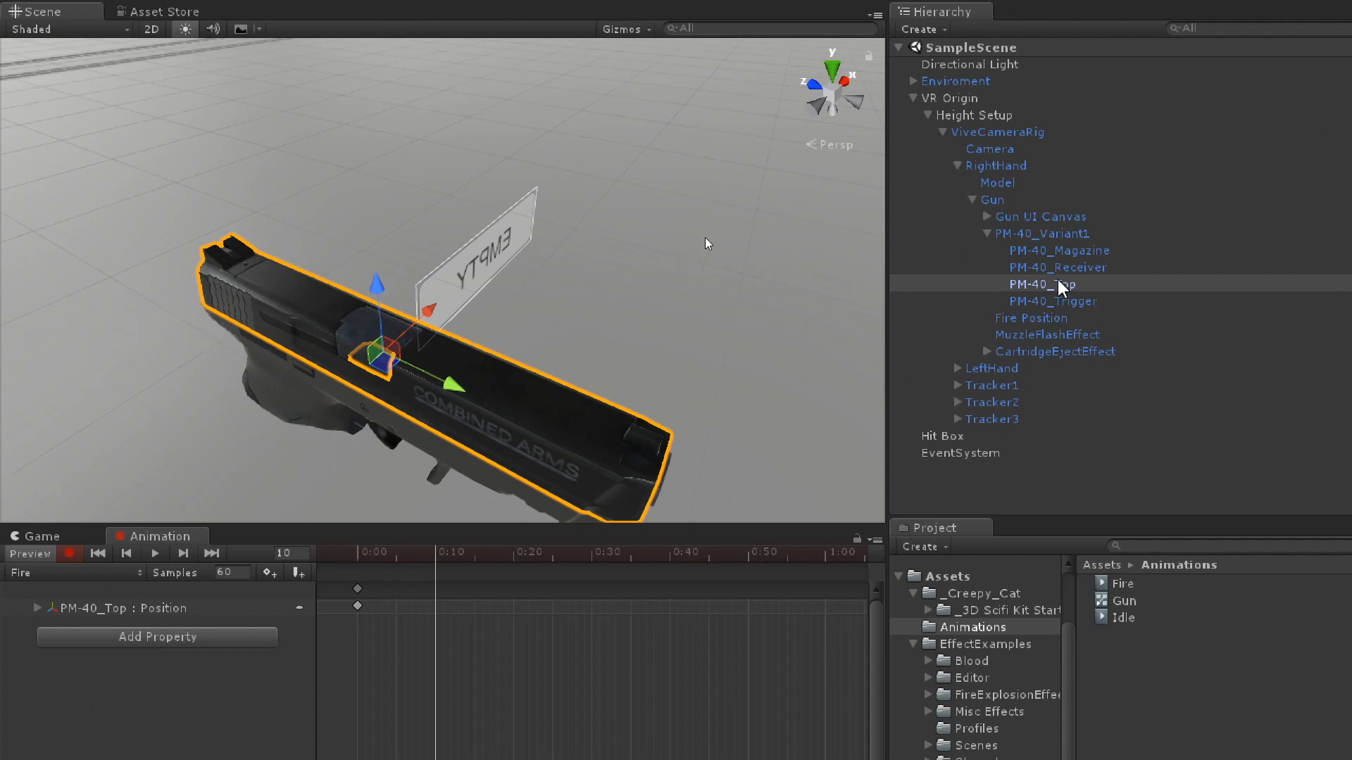
pyautogui.moveTo(451, 386); pyautogui.dragTo(438, 387)
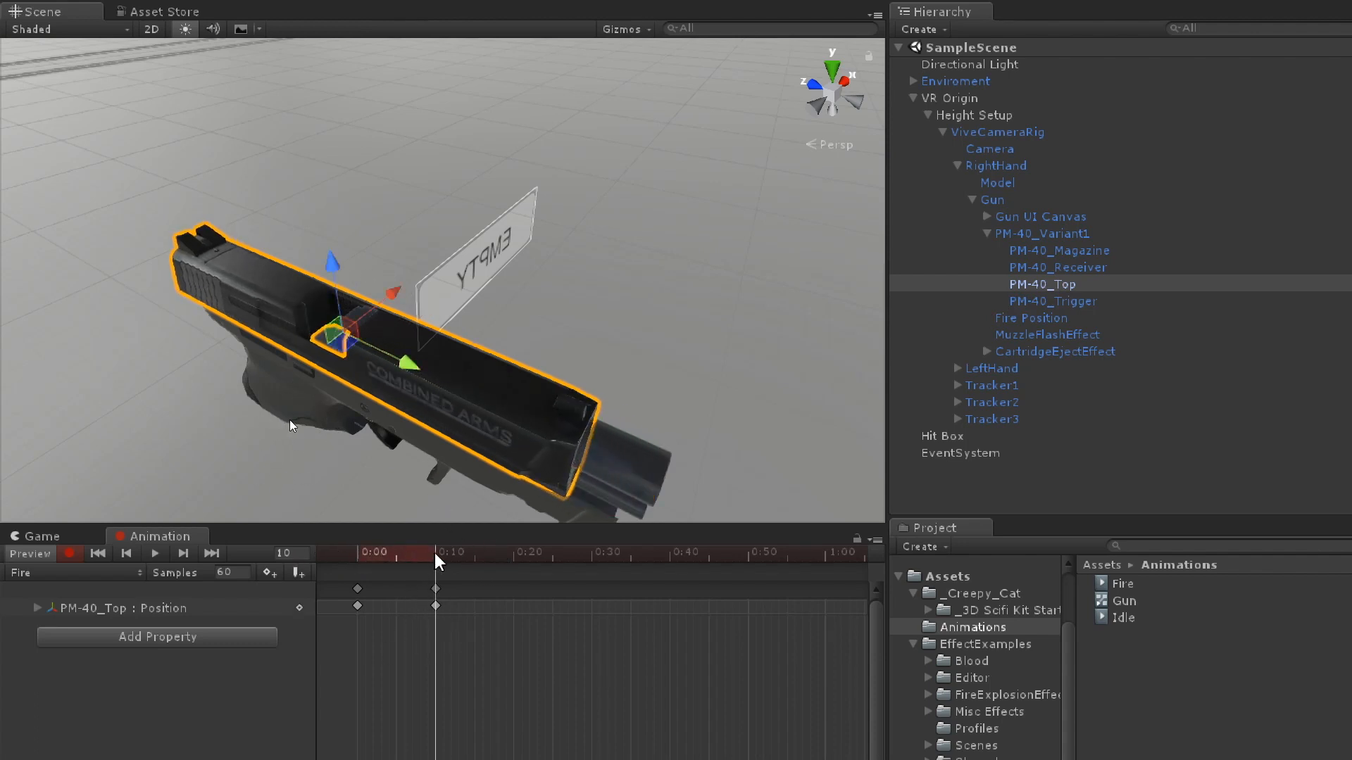
# Copy PM-40_Top's frame 0 position key to frame 20
pyautogui.moveTo(438, 556); pyautogui.dragTo(515, 605)
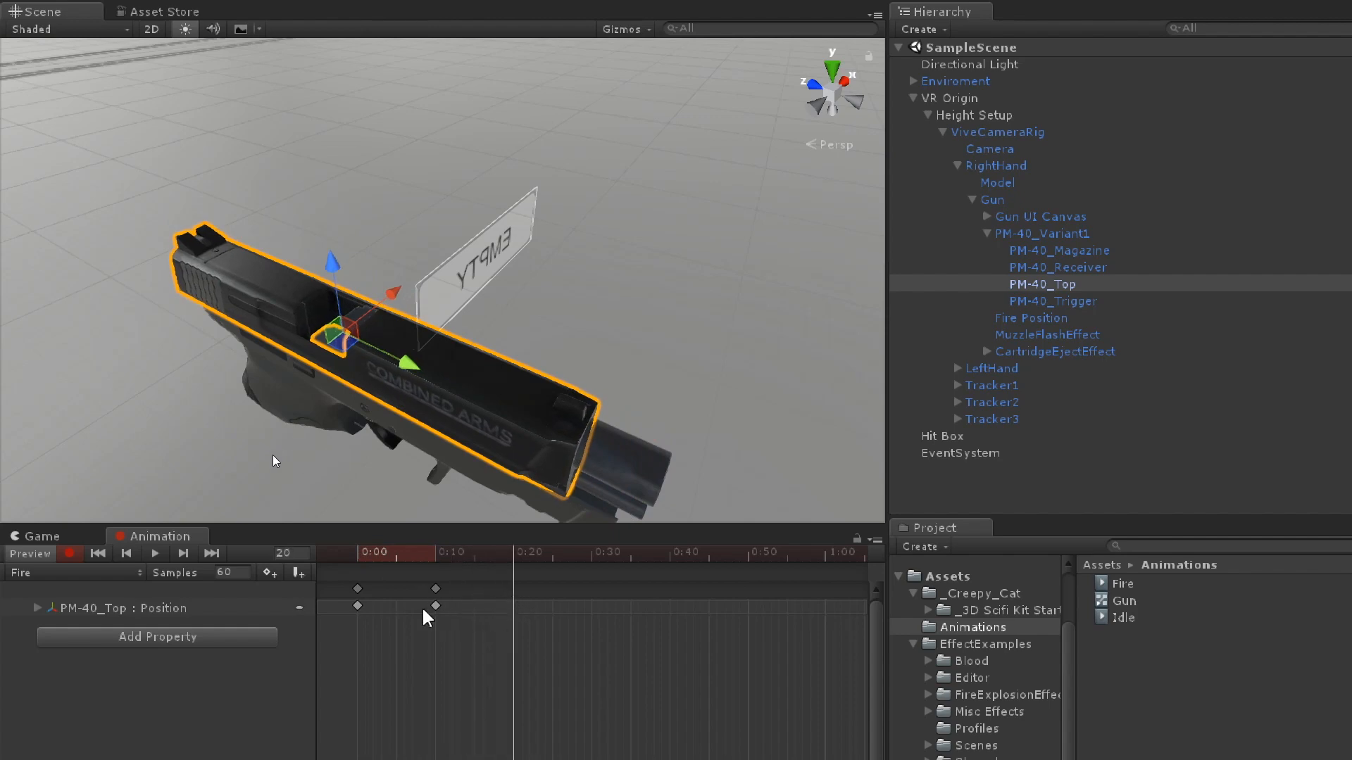
pyautogui.click(356, 589)
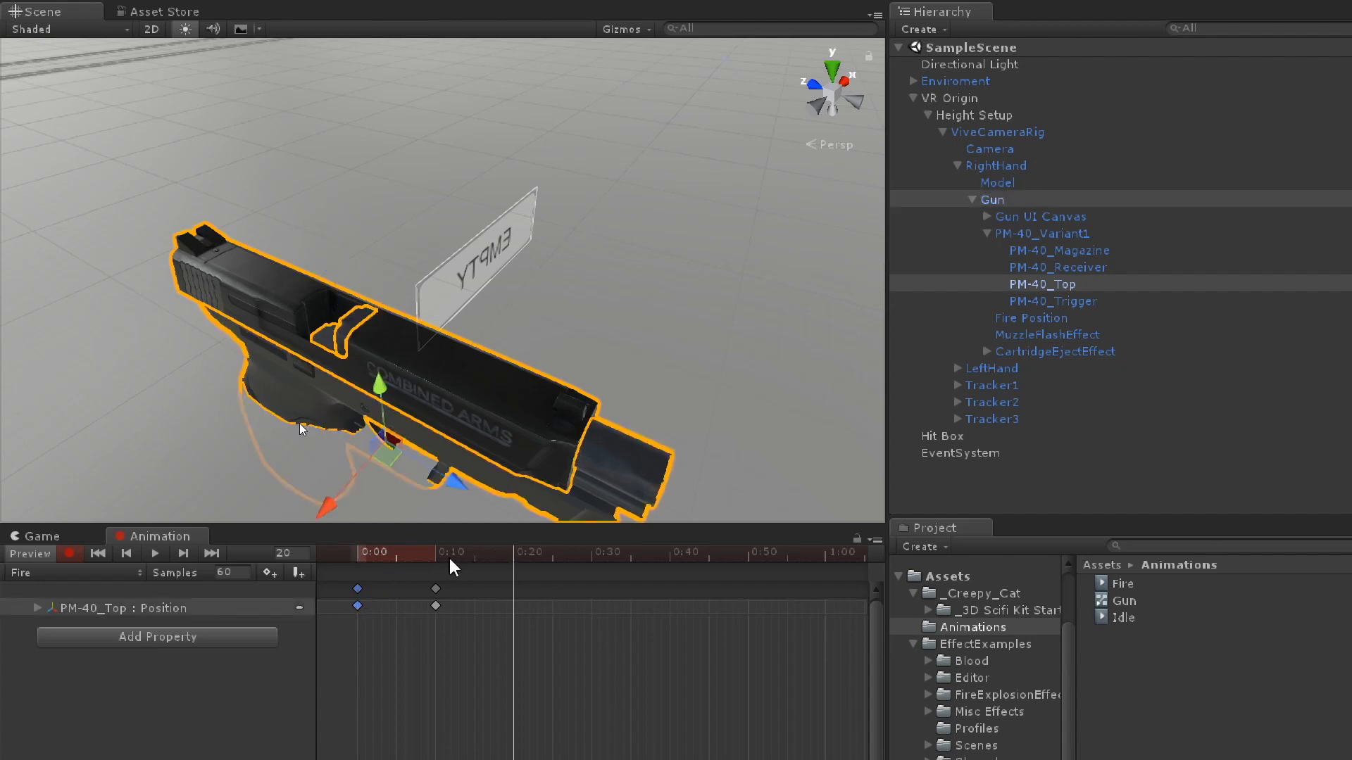
pyautogui.click(485, 551)
pyautogui.moveTo(485, 552); pyautogui.dragTo(514, 553)
pyautogui.hotkey('ctrl', 'v')
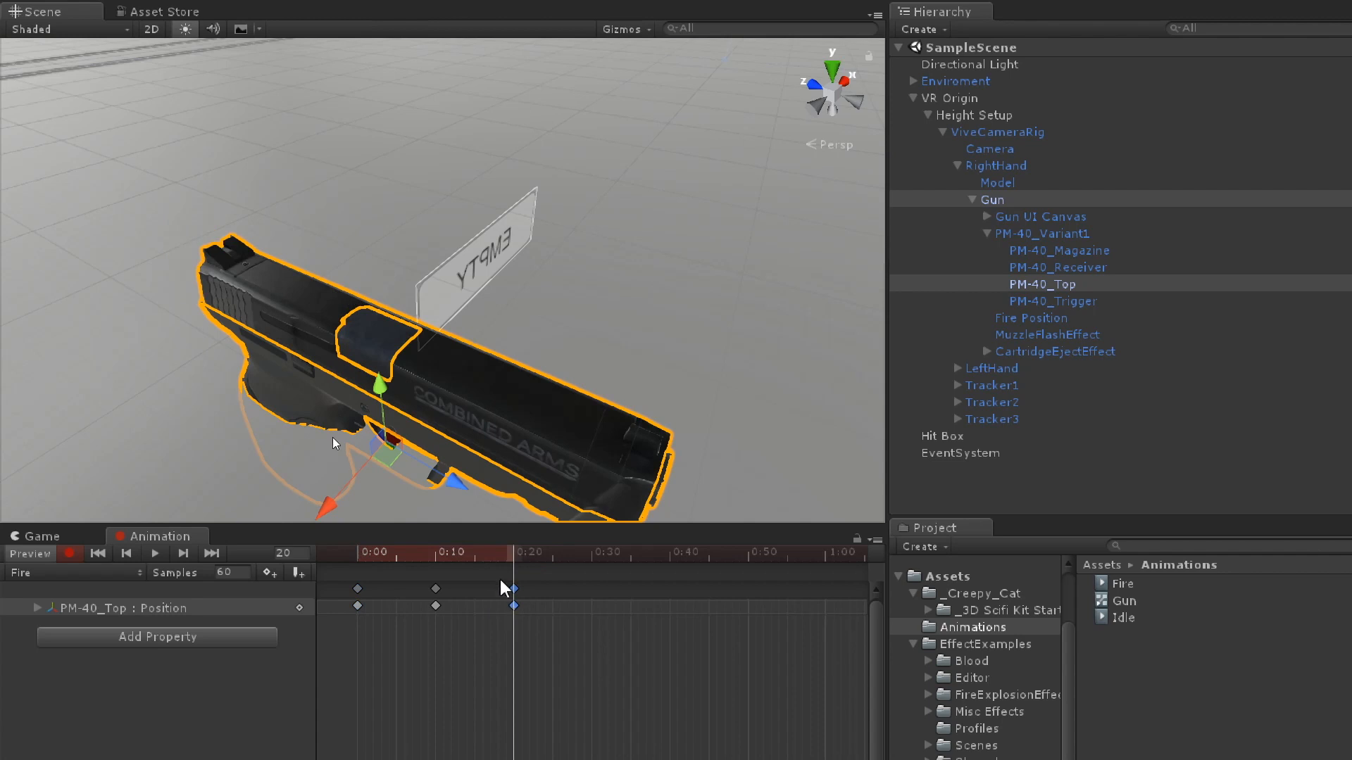
# Retime the pulled-back slide key to frame 5 and the end key to frame 9, playing the clip before and after
pyautogui.moveTo(496, 554); pyautogui.dragTo(302, 627)
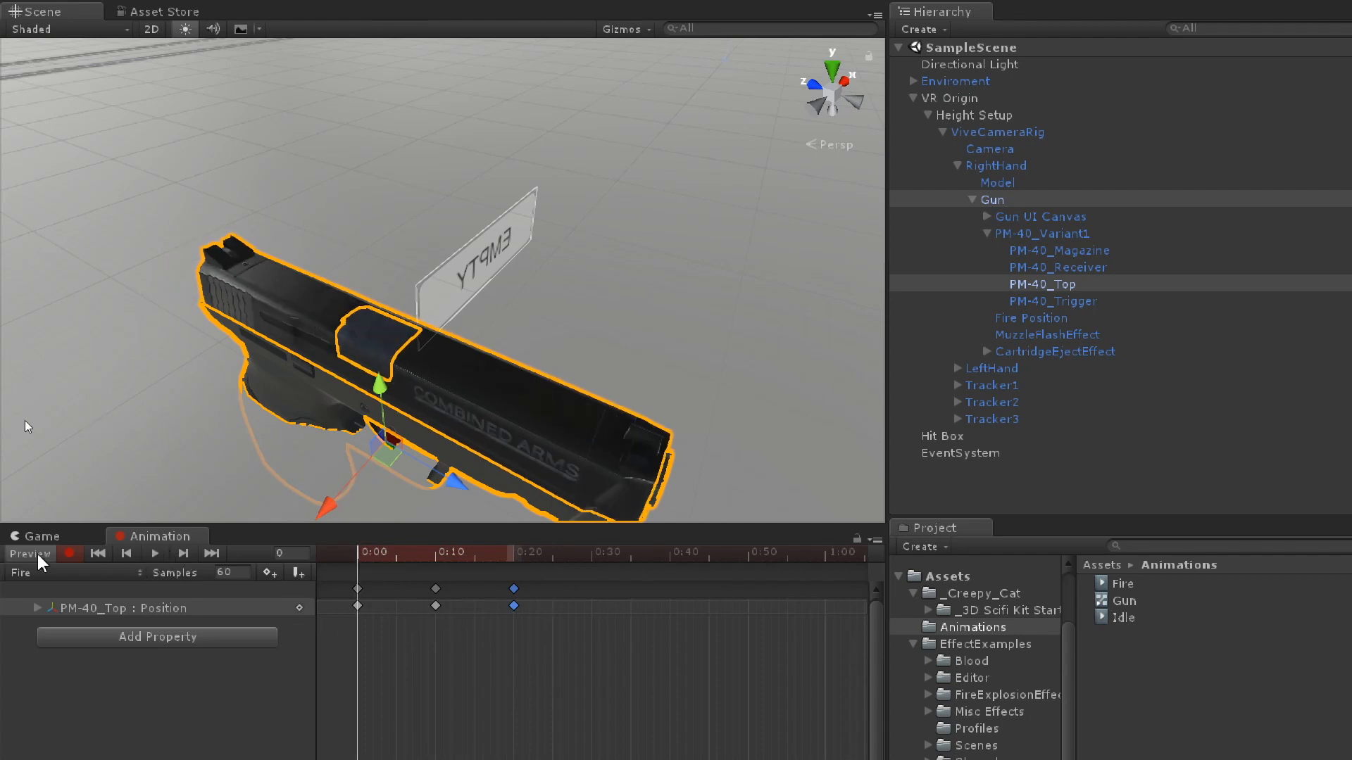
pyautogui.click(158, 555)
pyautogui.click(158, 555)
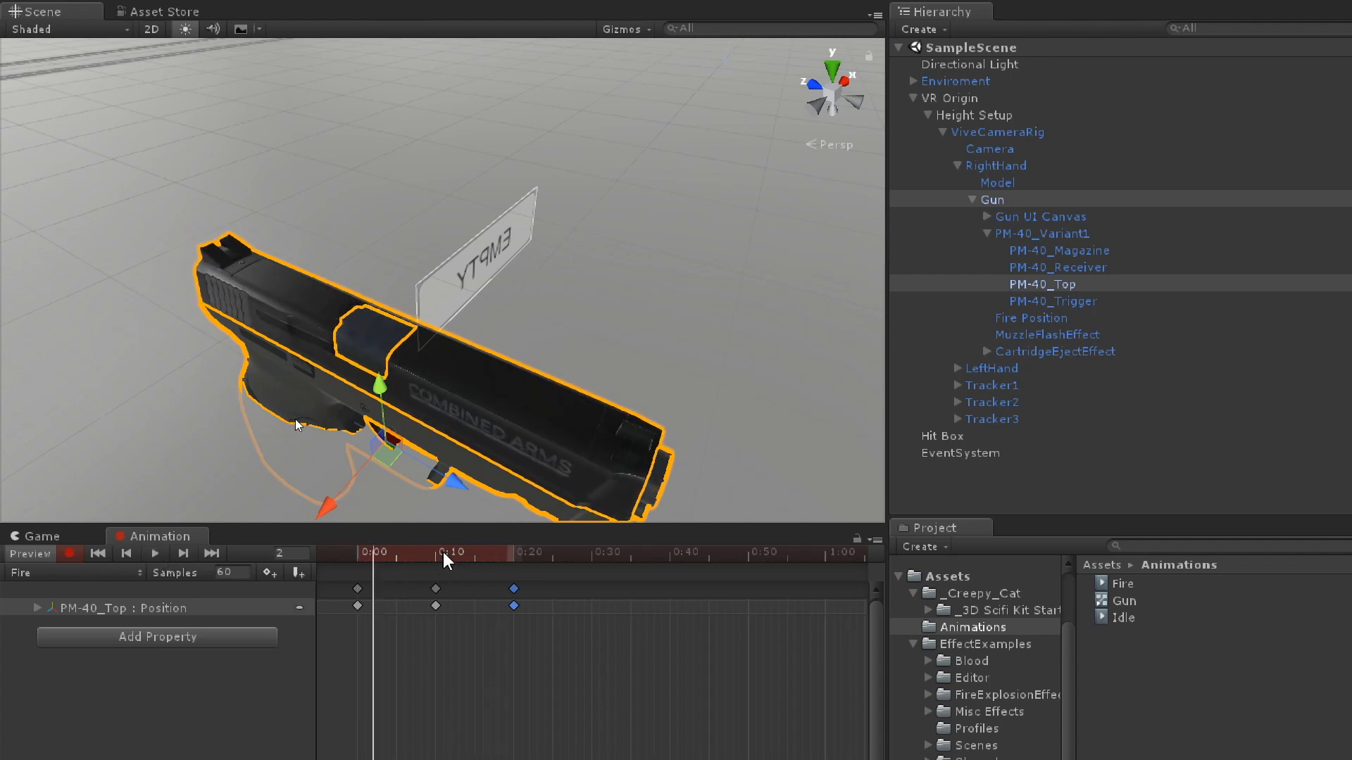
pyautogui.moveTo(443, 556); pyautogui.dragTo(414, 607)
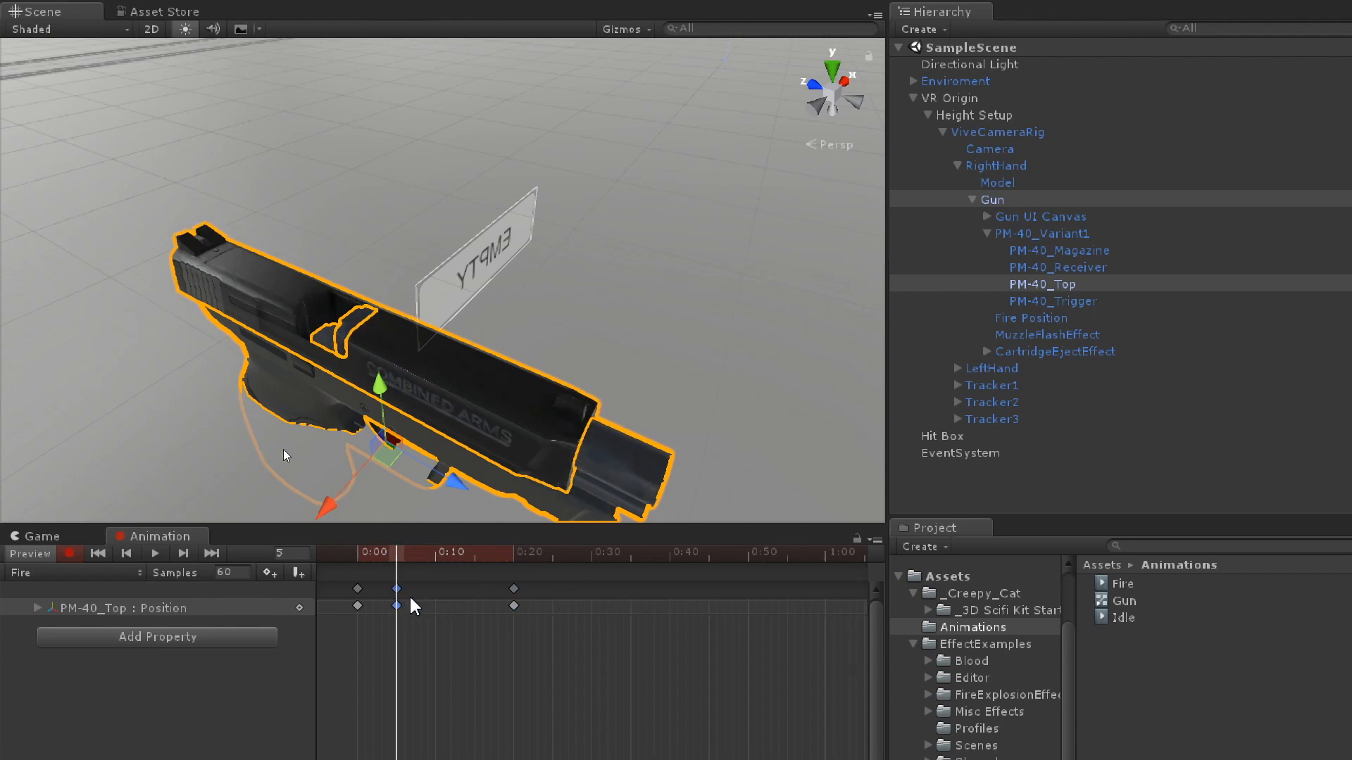
pyautogui.moveTo(514, 605); pyautogui.dragTo(428, 606)
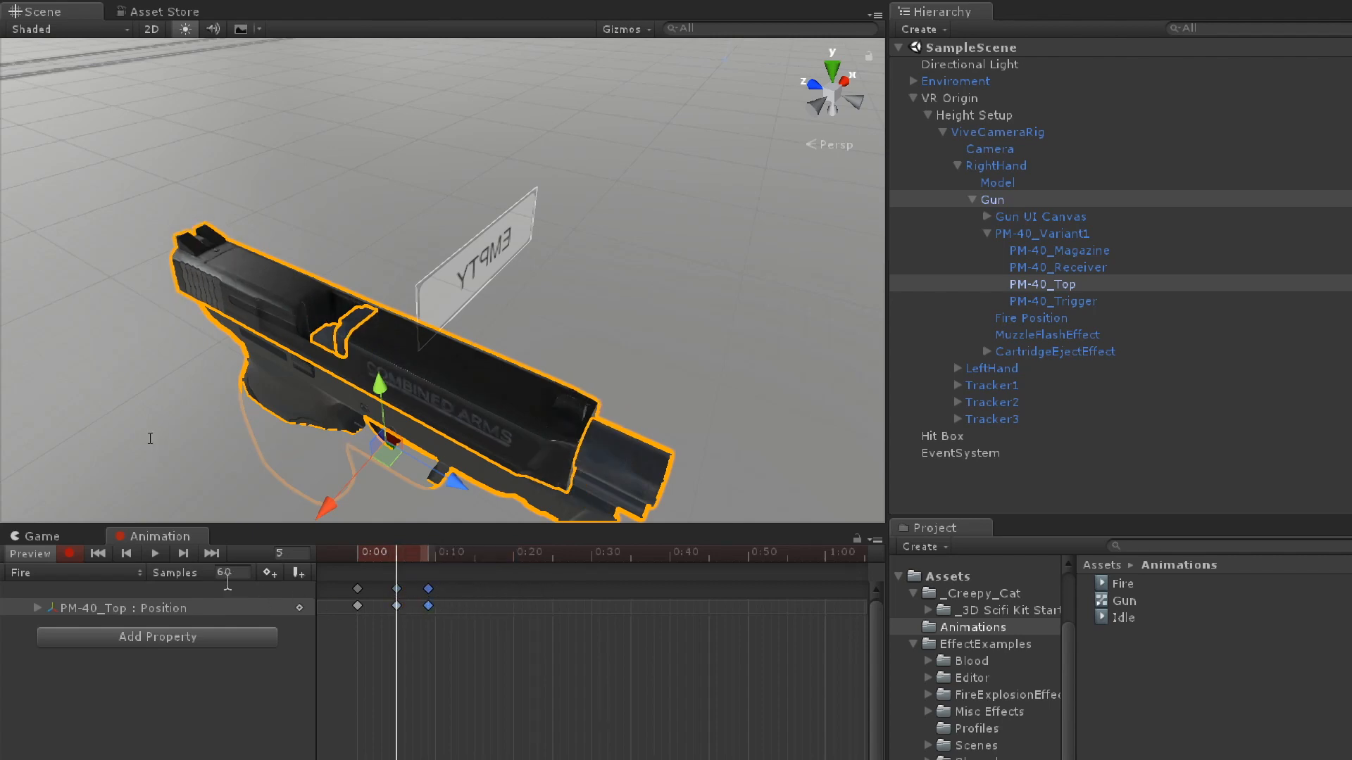
pyautogui.click(155, 555)
pyautogui.click(154, 555)
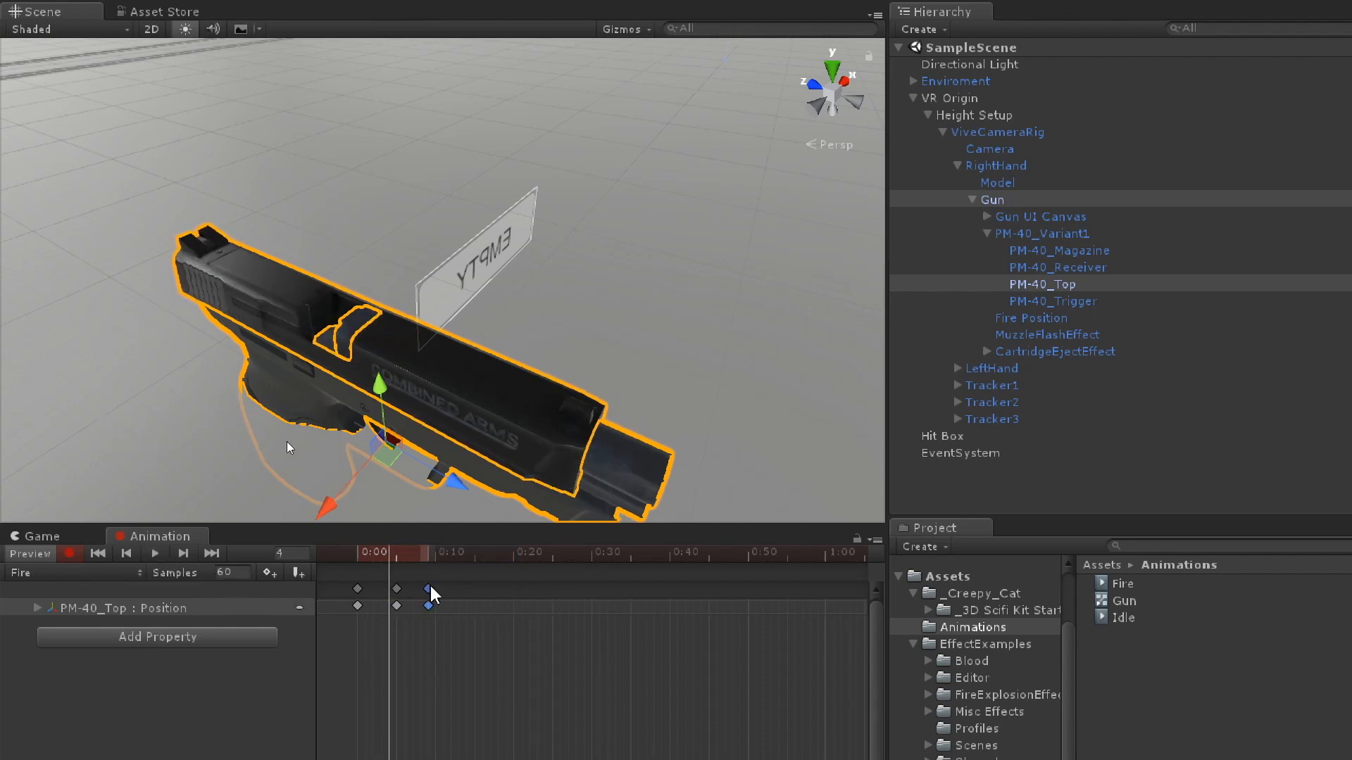
# Shorten the Fire clip by moving the pulled-back slide key to frame 3 and the end key to frame 6, checking playback
pyautogui.moveTo(396, 589)
pyautogui.mouseDown()
pyautogui.moveTo(372, 593)
pyautogui.moveTo(416, 605)
pyautogui.moveTo(397, 606)
pyautogui.moveTo(400, 589)
pyautogui.mouseUp()
pyautogui.click(155, 555)
pyautogui.click(155, 555)
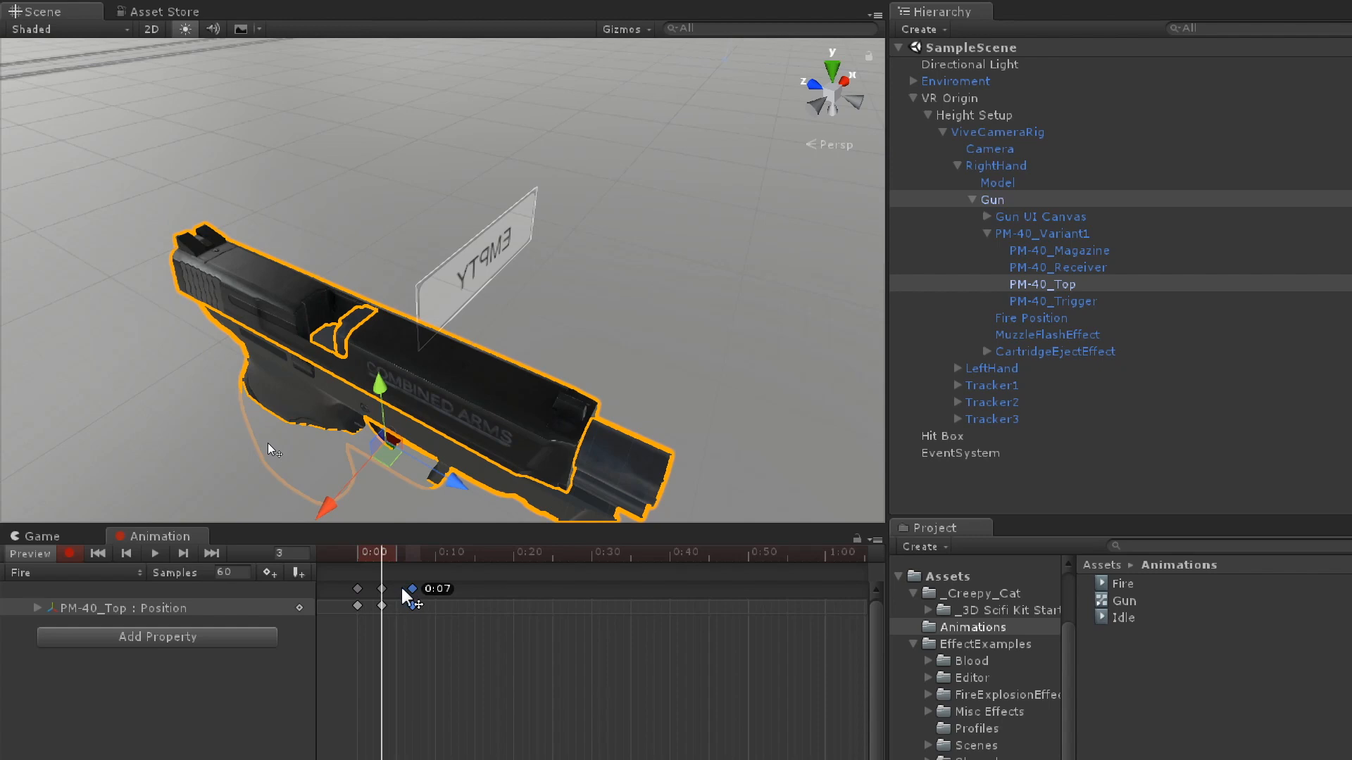
pyautogui.click(157, 554)
pyautogui.click(156, 554)
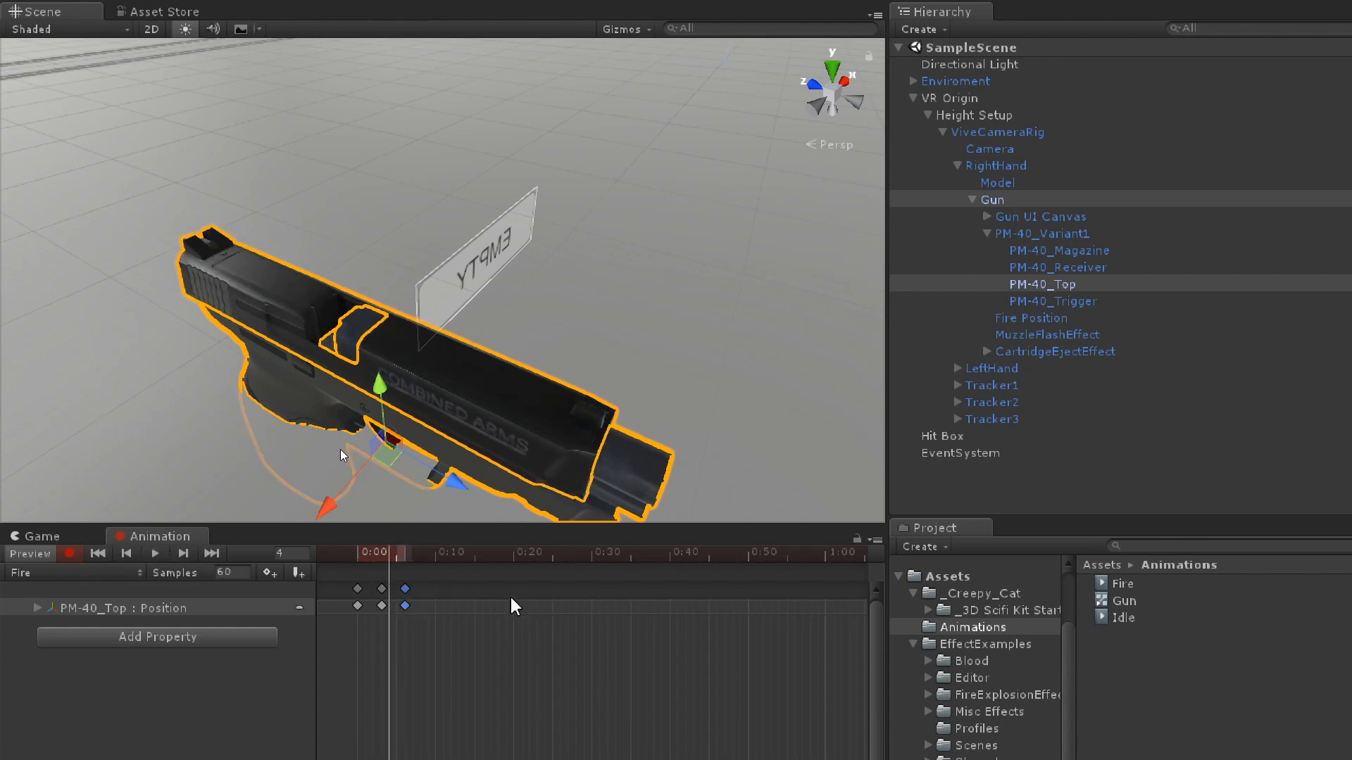
# Try the pulled-back slide key at frame 2, play the clip, and move the key back to frame 3
pyautogui.click(372, 553)
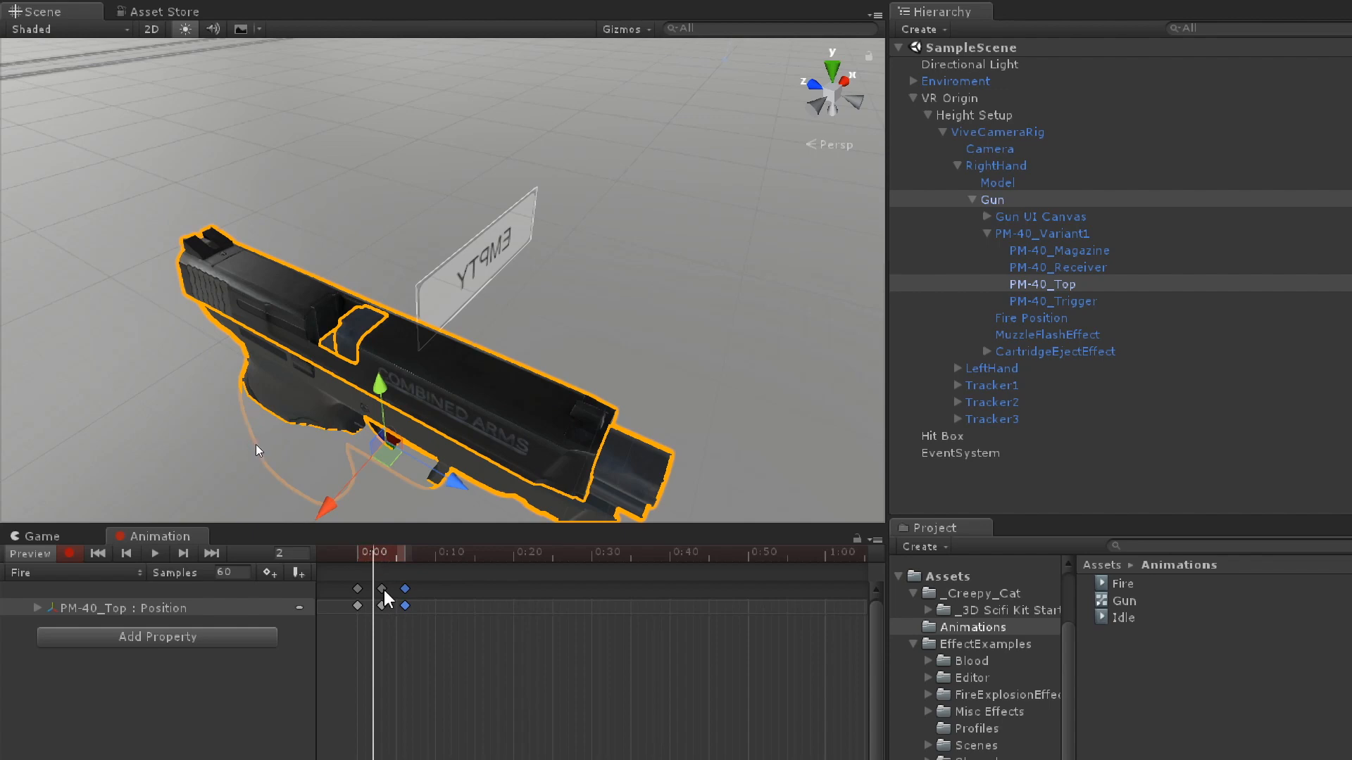
pyautogui.moveTo(371, 553); pyautogui.dragTo(375, 589)
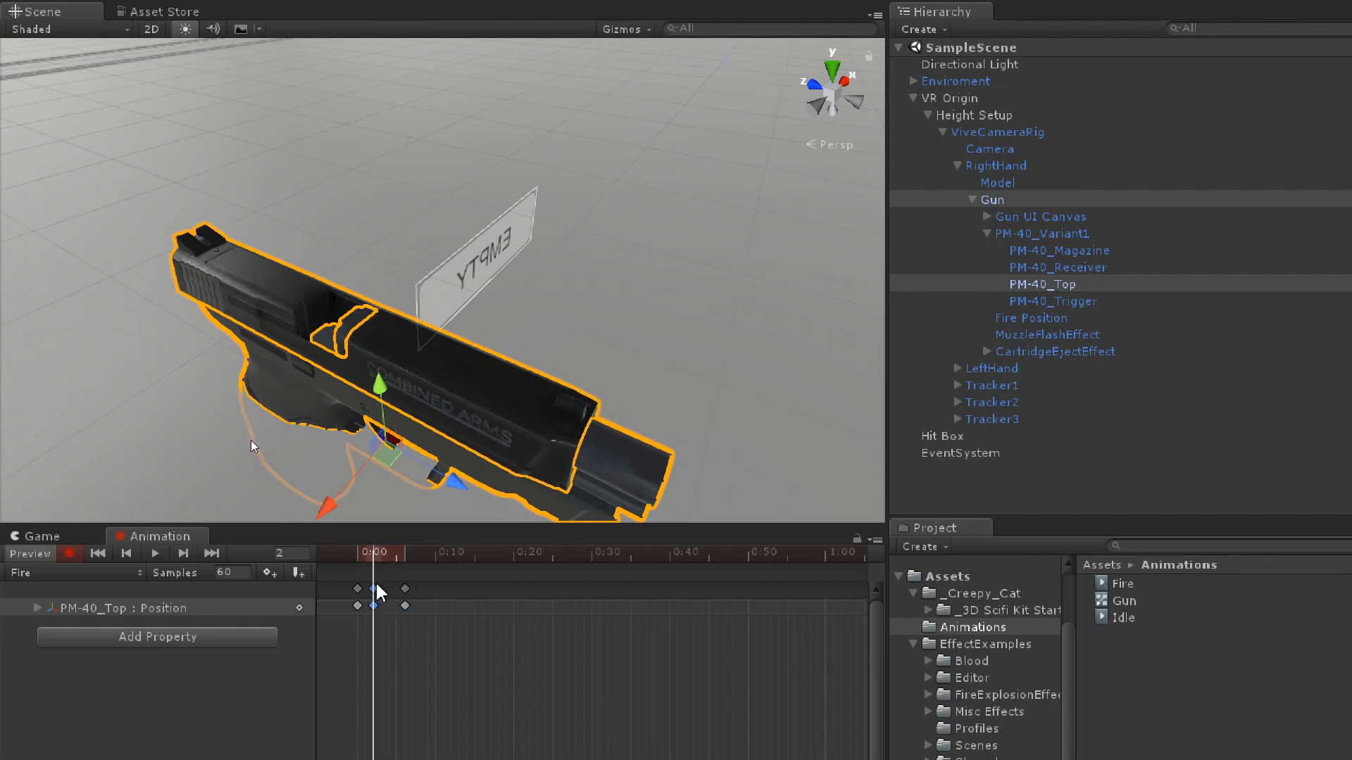
pyautogui.click(156, 554)
pyautogui.click(155, 554)
pyautogui.moveTo(374, 590); pyautogui.dragTo(382, 590)
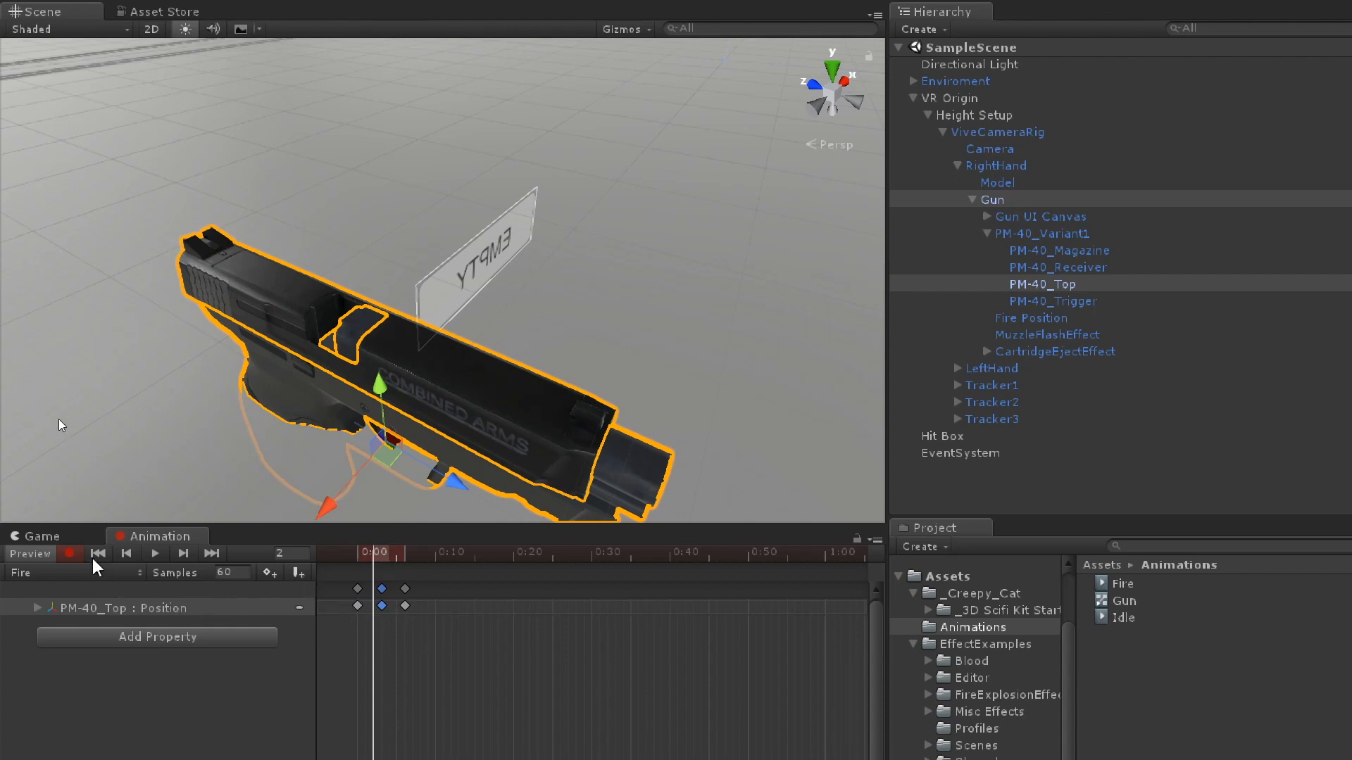
# Return to frame 0, stop recording the Fire clip, and create a new clip saved as Reload in the Animations folder
pyautogui.moveTo(394, 551); pyautogui.dragTo(314, 552)
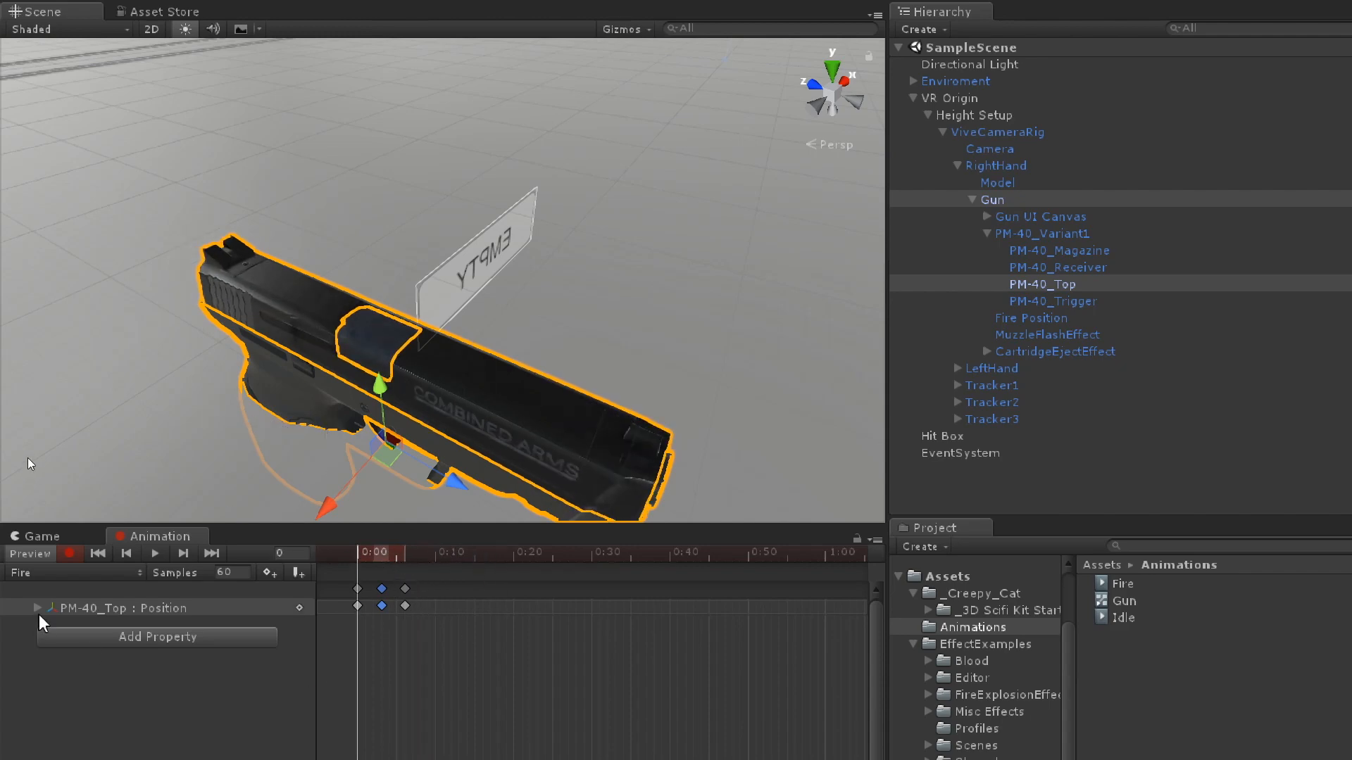
pyautogui.click(70, 553)
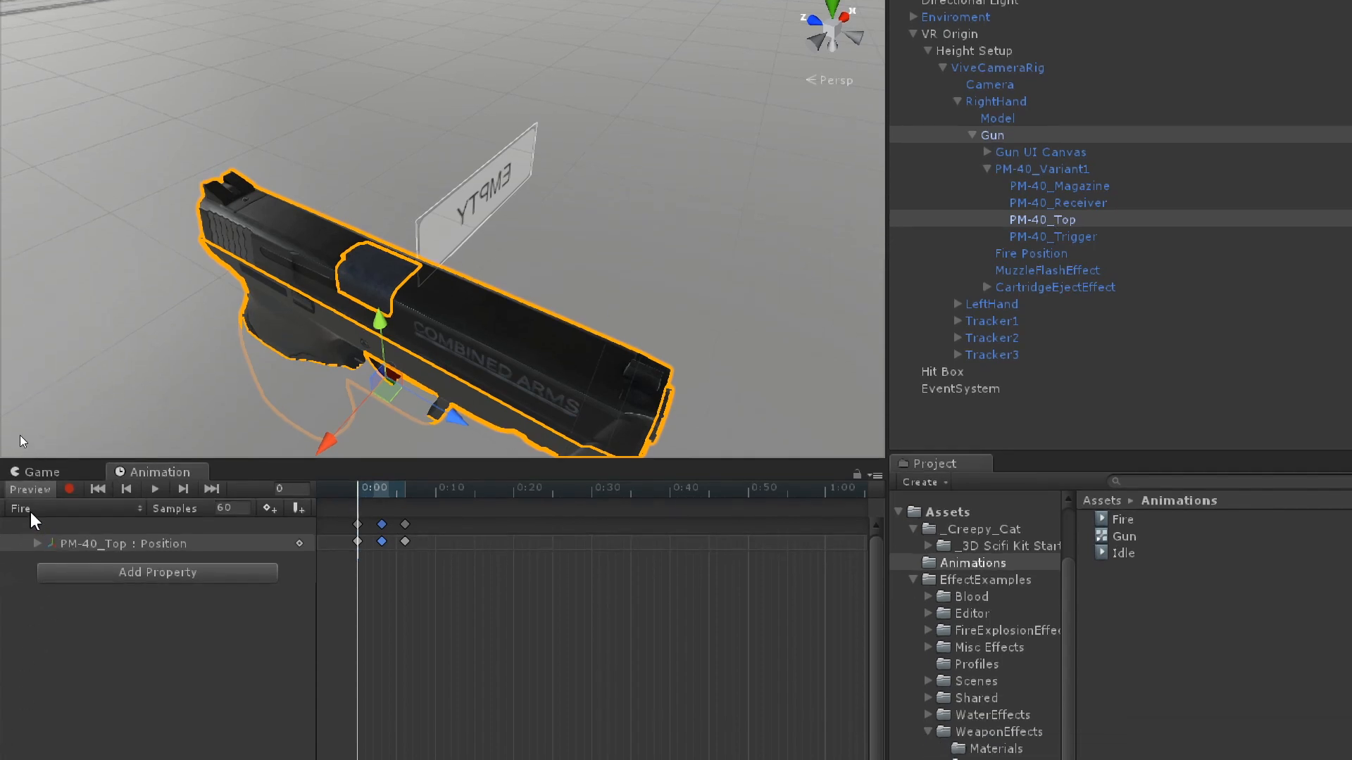
pyautogui.click(33, 511)
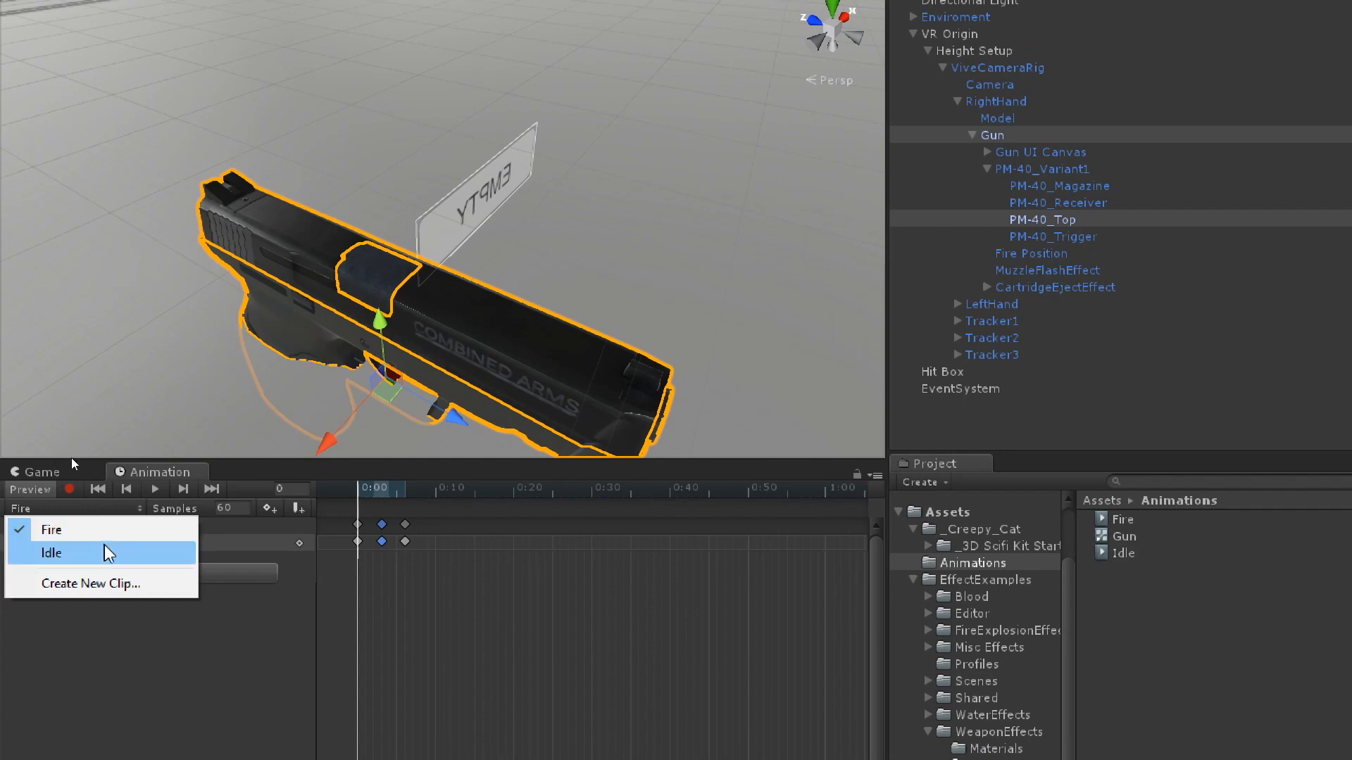
pyautogui.click(107, 586)
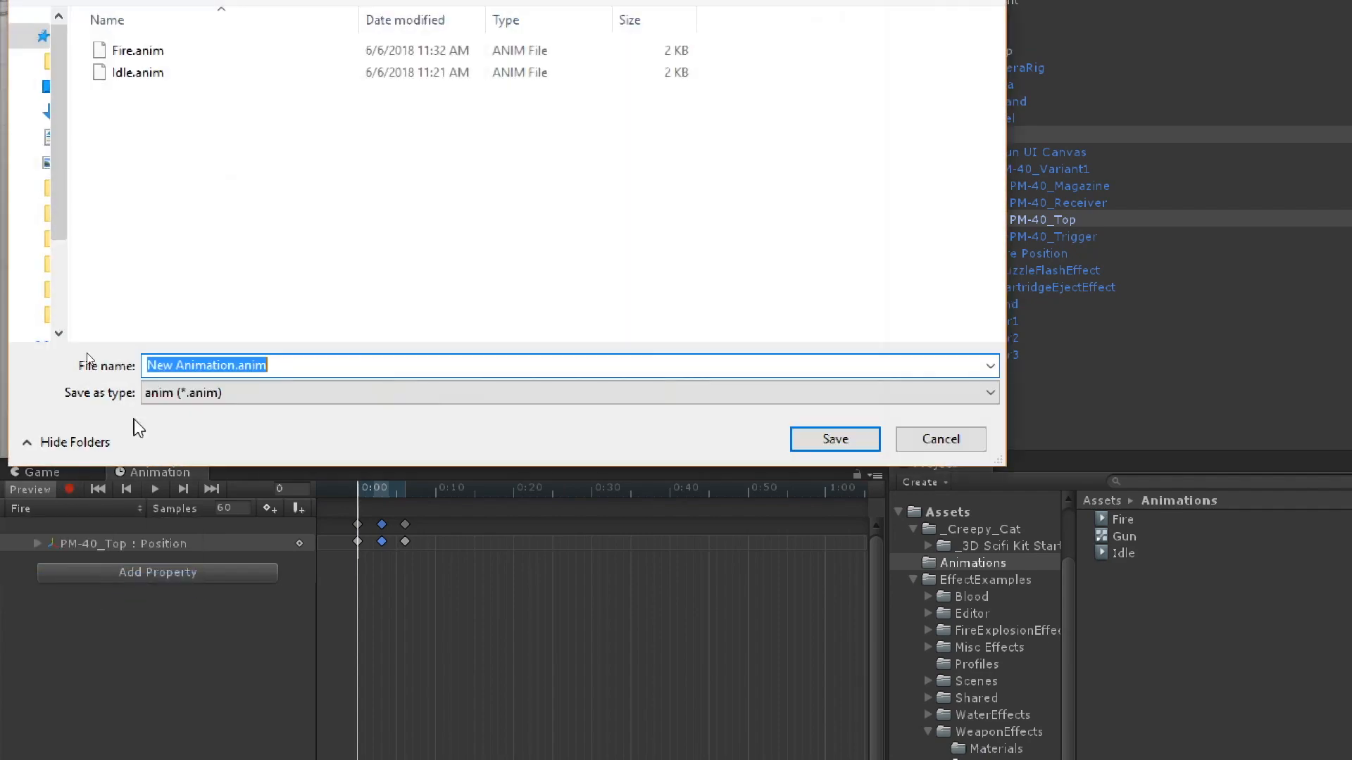
pyautogui.write('Reload')
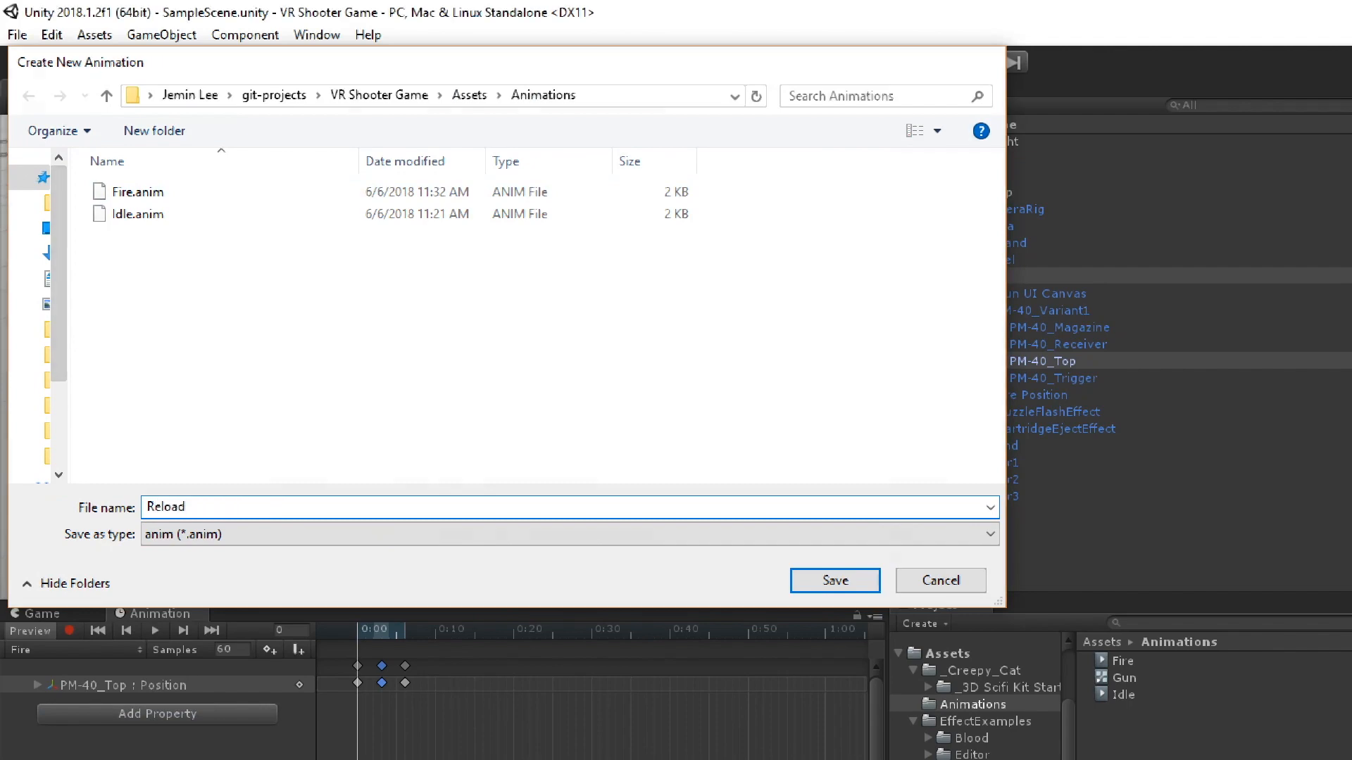
pyautogui.press('Return')
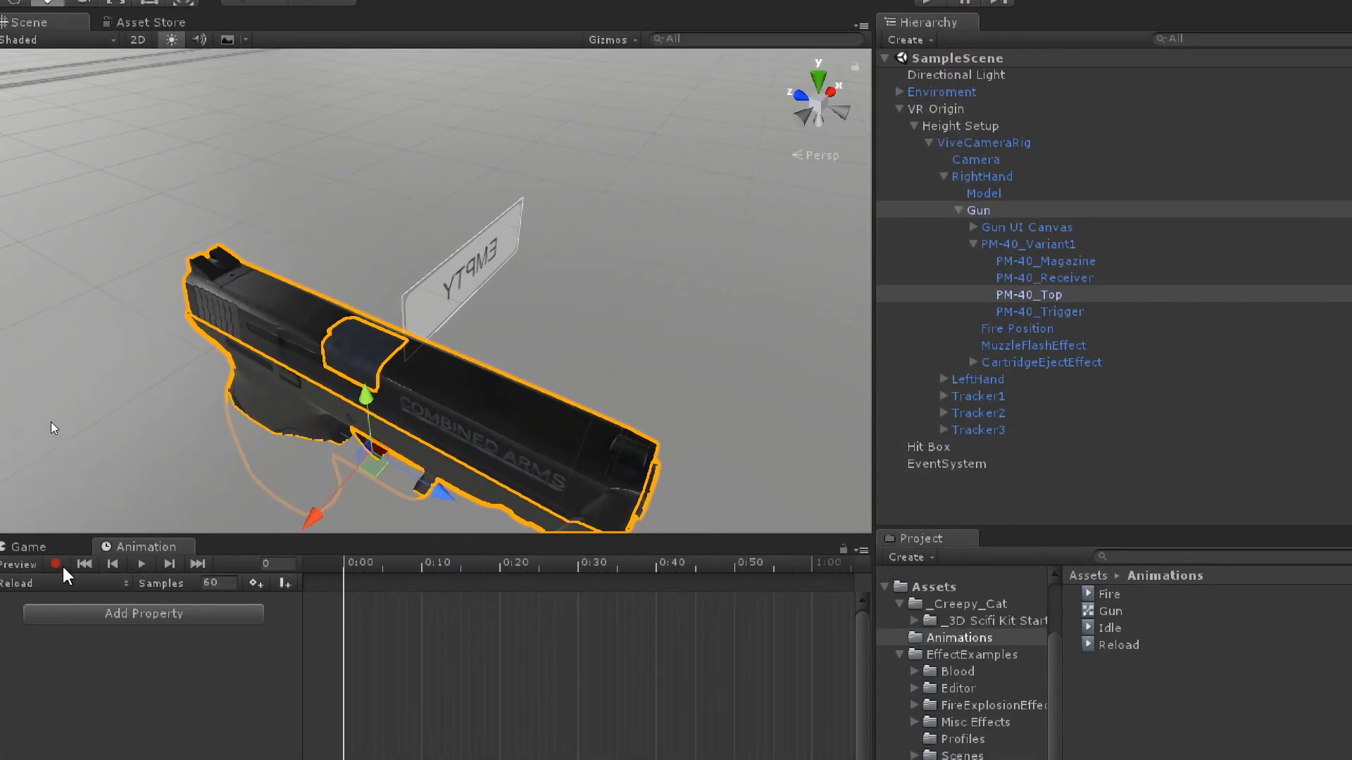
# Start recording the Reload clip and key PM-40_Magazine's original position at frame 0 by copying, nudging and pasting back its transform values
pyautogui.click(69, 630)
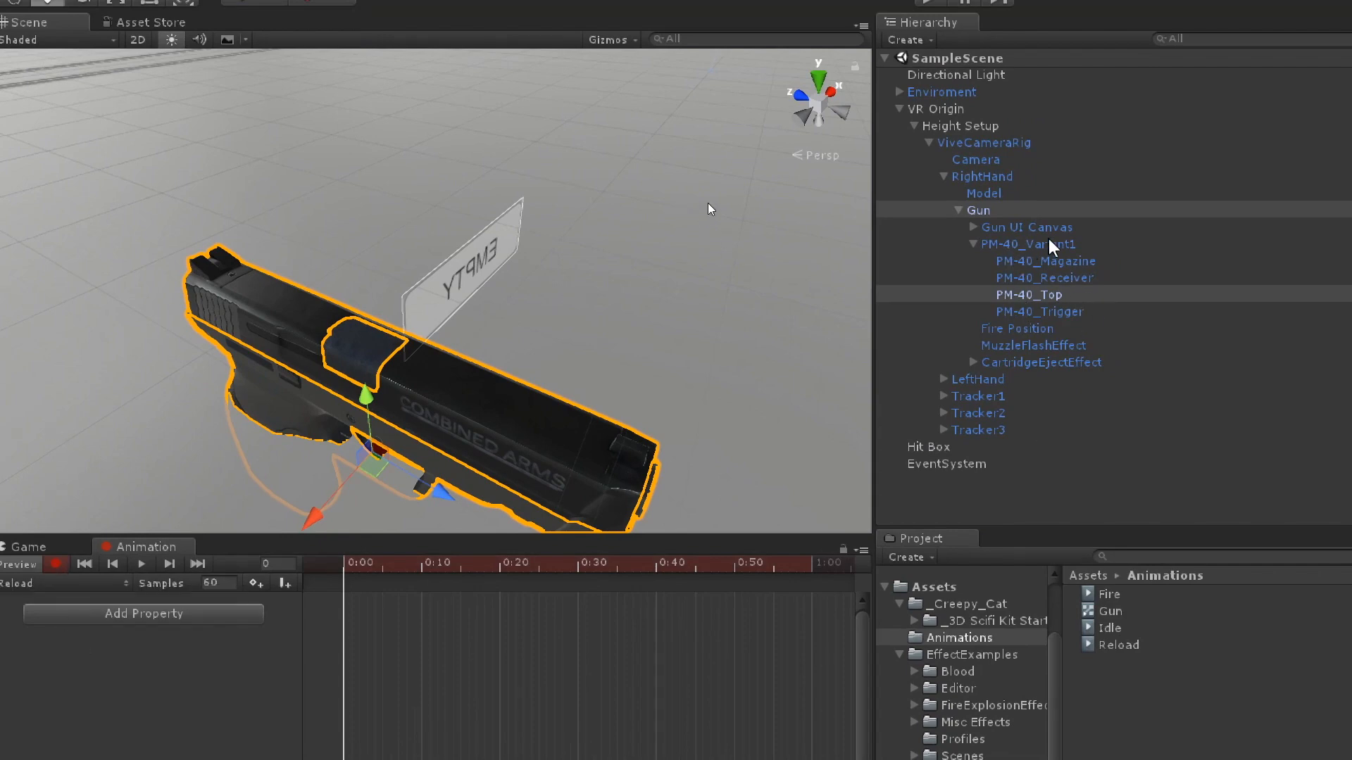
pyautogui.click(1068, 261)
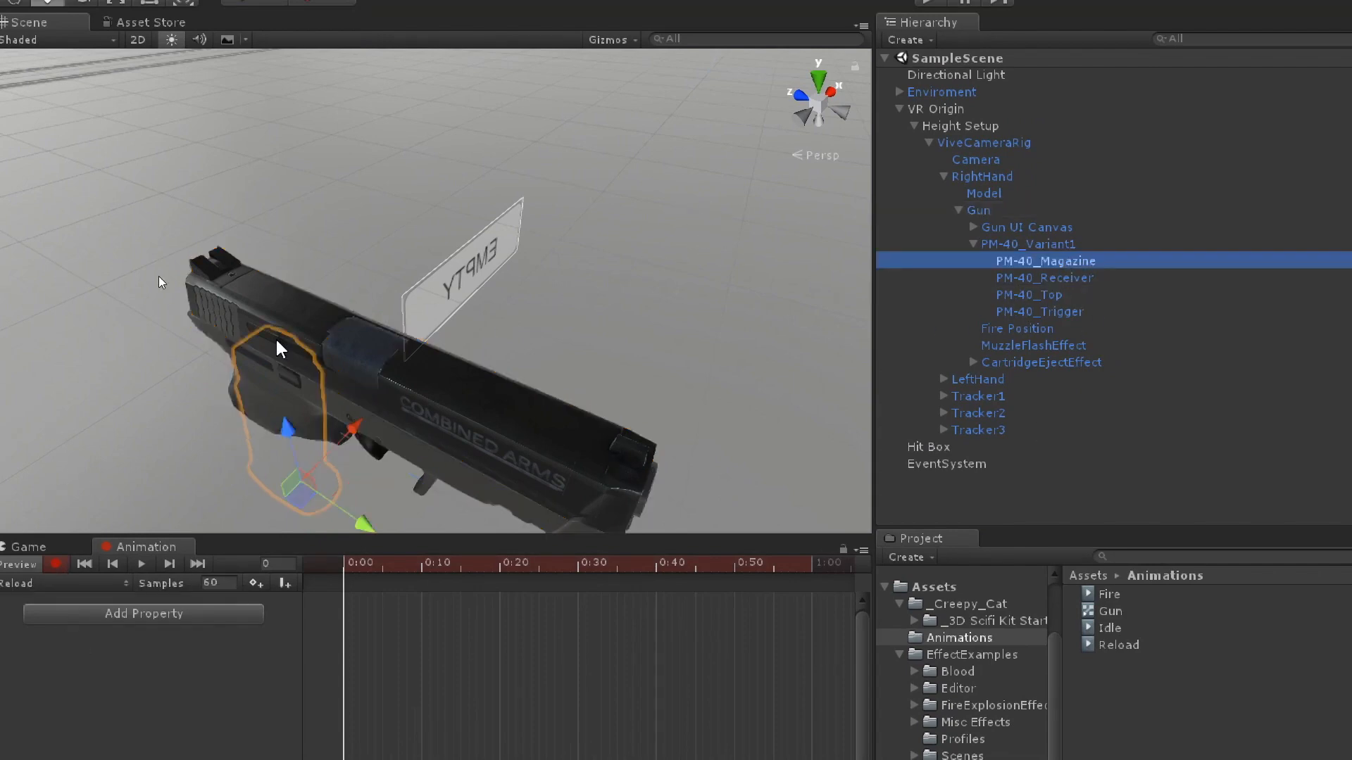
pyautogui.keyDown('alt'); pyautogui.moveTo(223, 439); pyautogui.dragTo(282, 331); pyautogui.keyUp('alt')
pyautogui.moveTo(282, 331); pyautogui.dragTo(495, 17, button='middle')
pyautogui.scroll(-8, 455, 112)
pyautogui.scroll(2, 440, 197)
pyautogui.moveTo(437, 215); pyautogui.dragTo(432, 317, button='right')
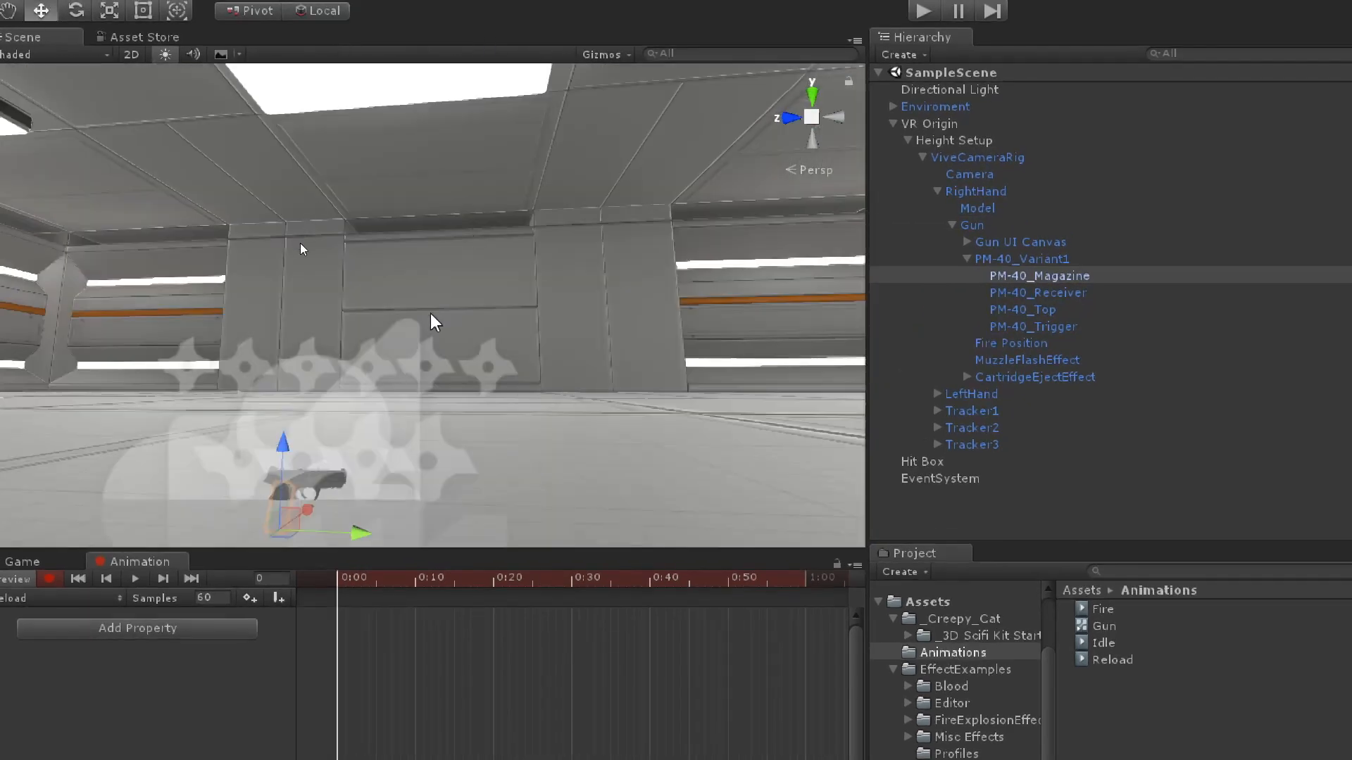
pyautogui.moveTo(431, 316); pyautogui.dragTo(506, 214, button='middle')
pyautogui.scroll(5, 305, 381)
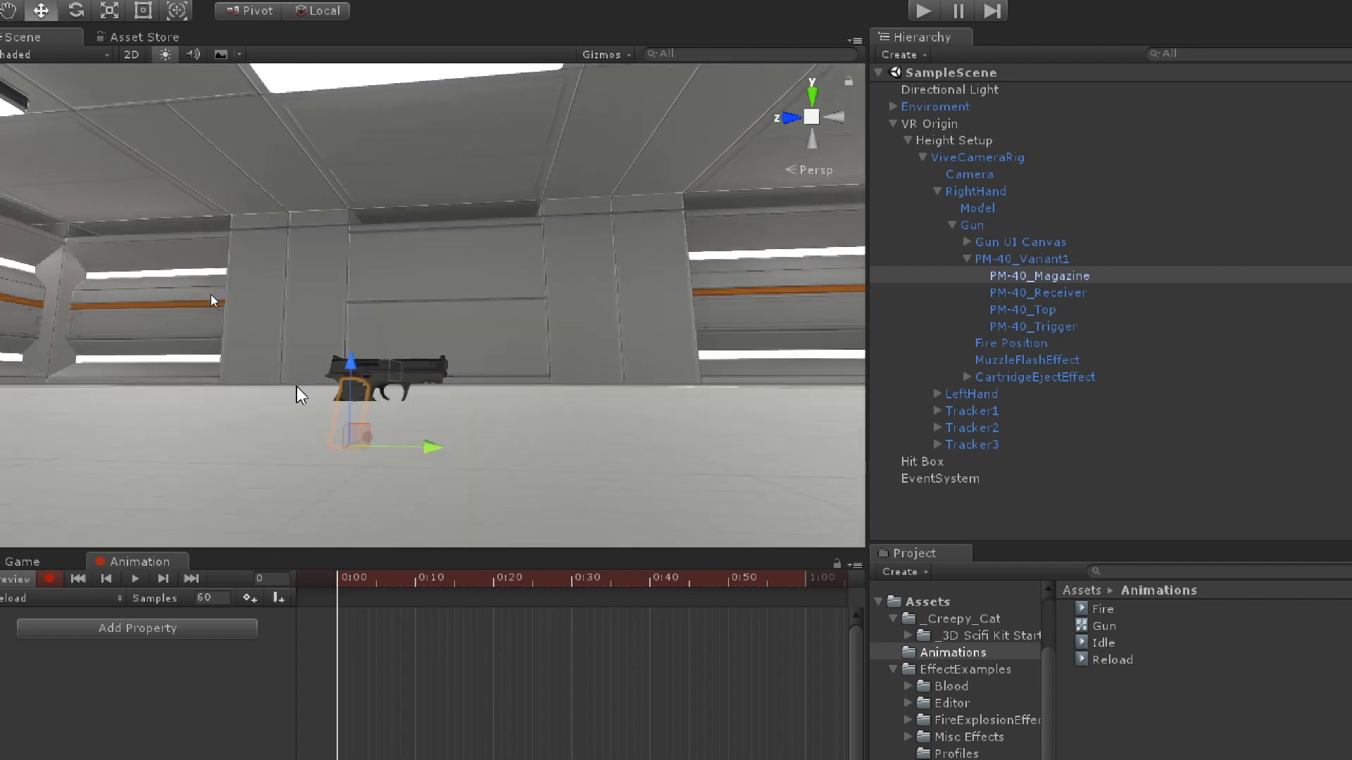
pyautogui.moveTo(326, 398); pyautogui.dragTo(379, 409, button='middle')
pyautogui.moveTo(380, 410); pyautogui.dragTo(481, 445, button='right')
pyautogui.moveTo(480, 402); pyautogui.dragTo(501, 398, button='middle')
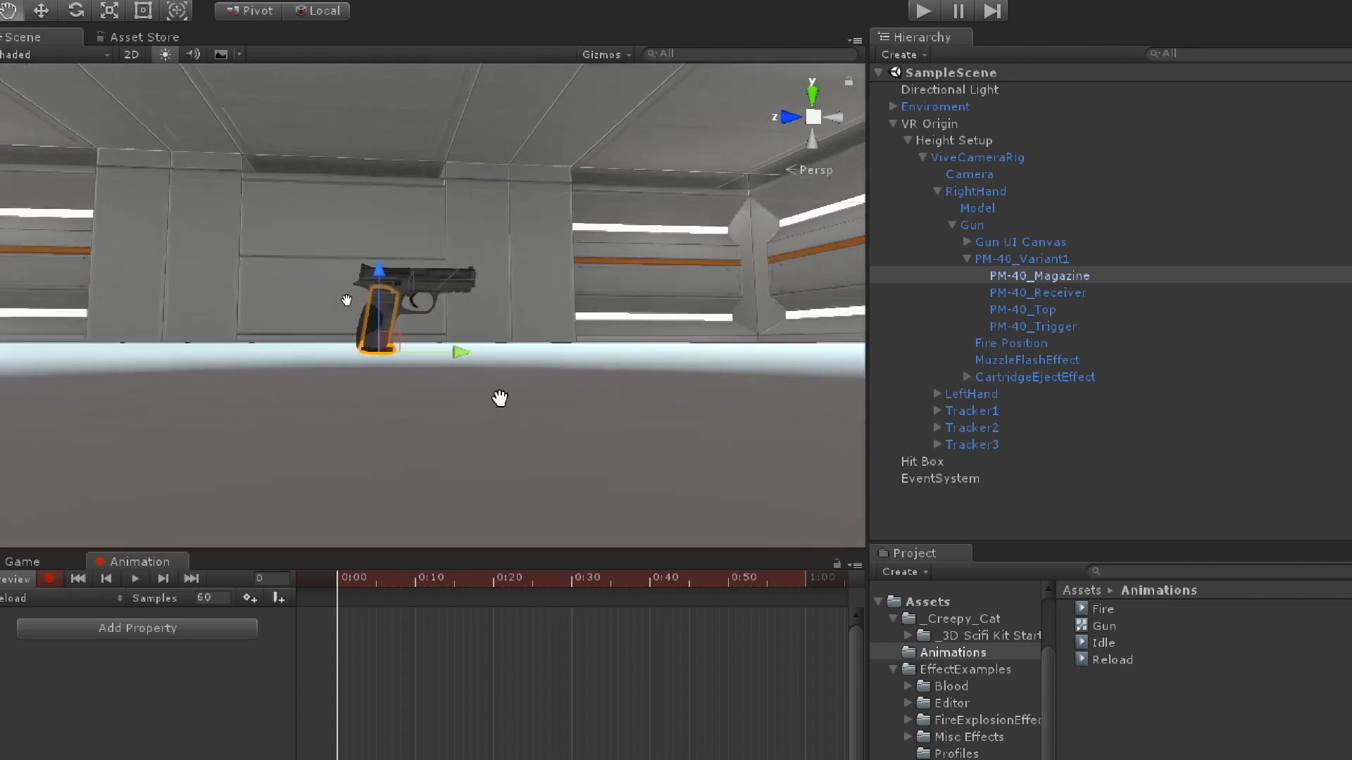
pyautogui.scroll(4, 503, 417)
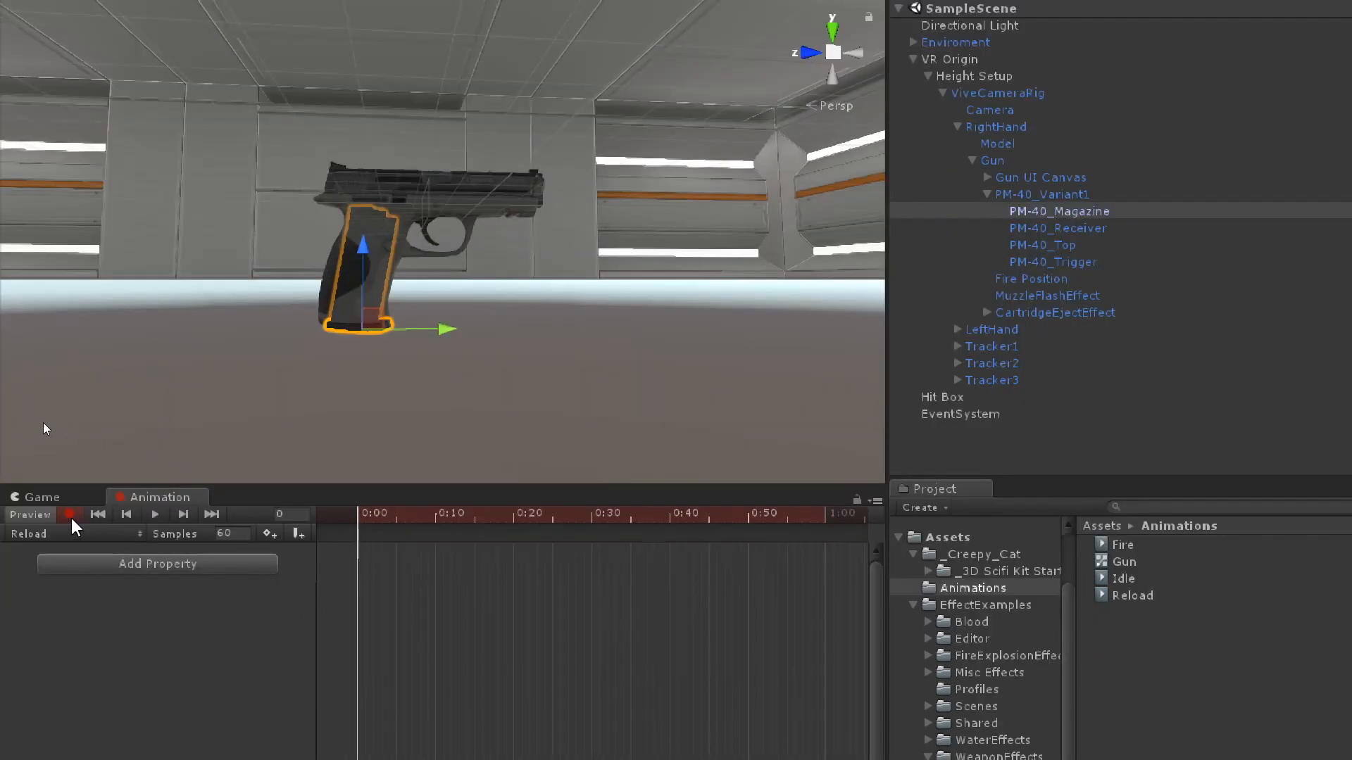
pyautogui.click(1095, 213)
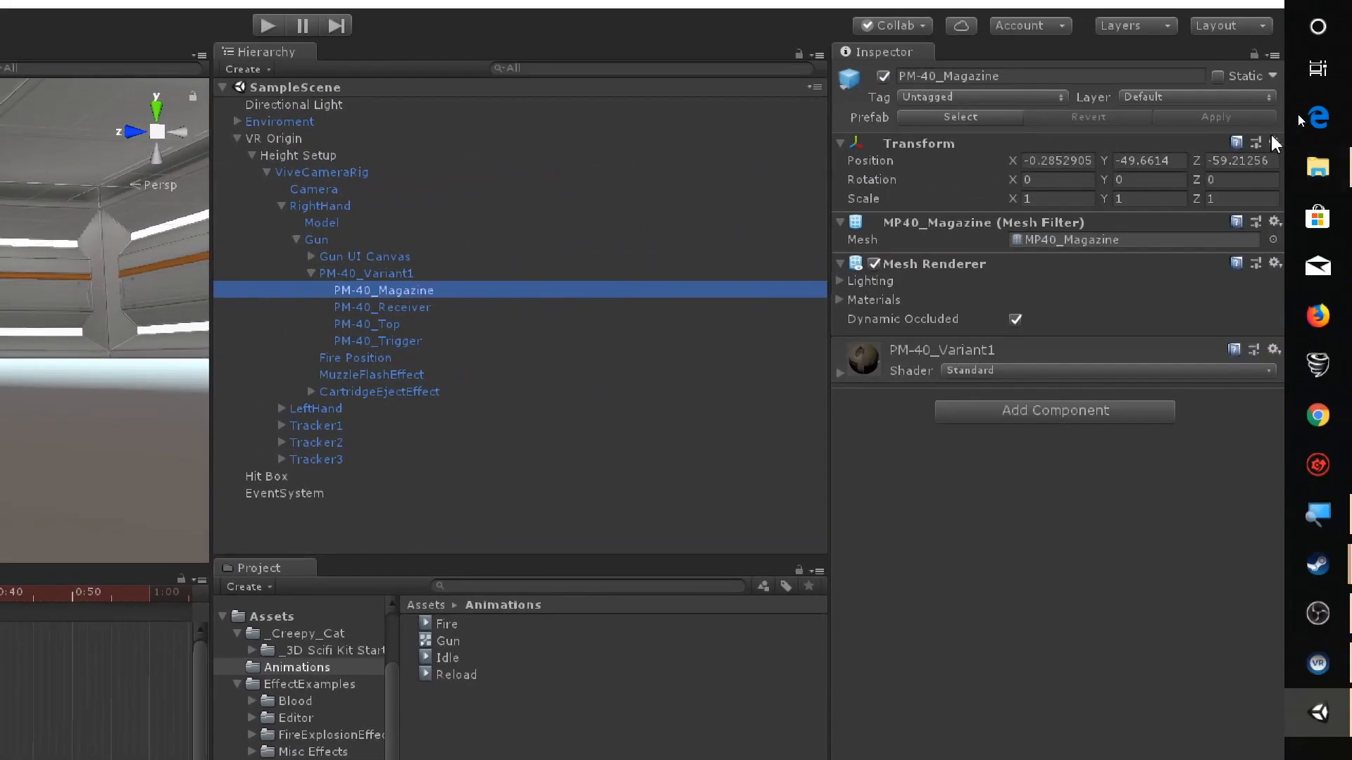
pyautogui.click(1274, 143)
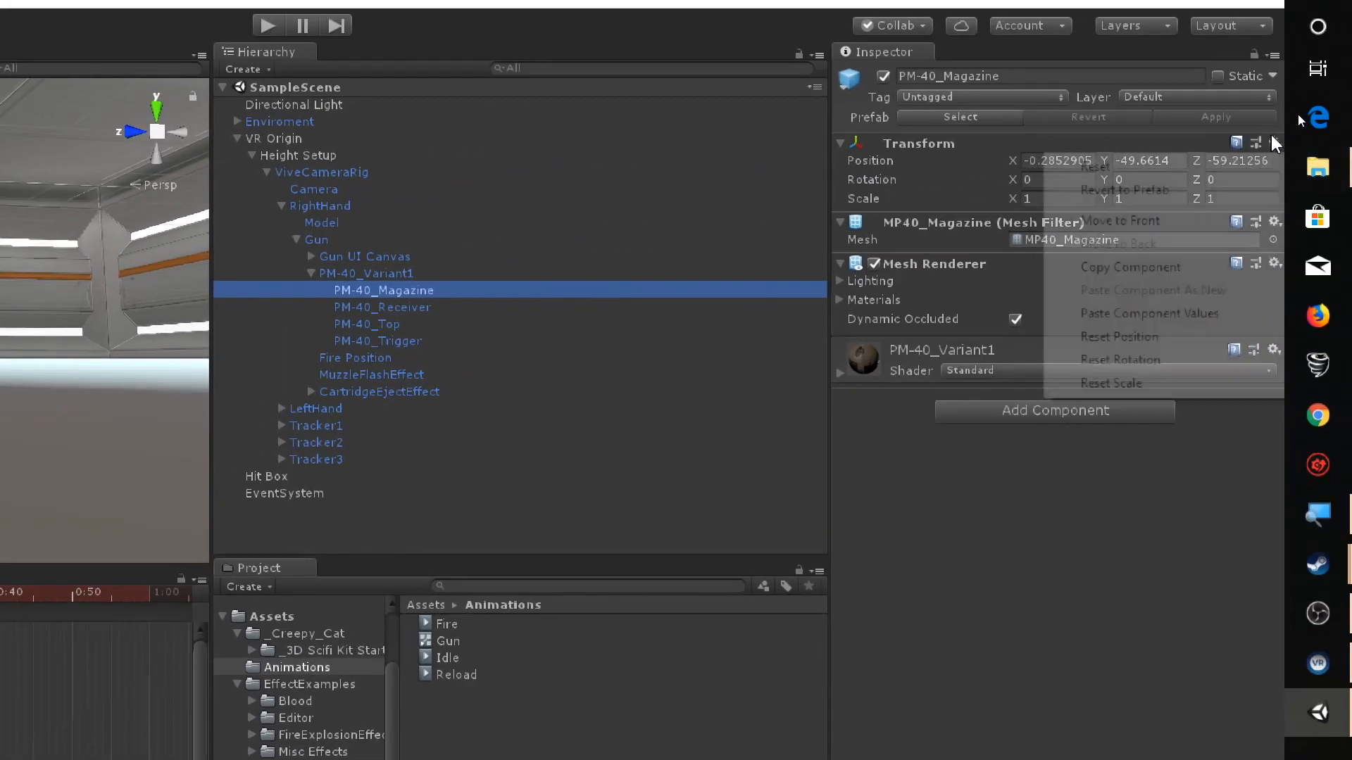
pyautogui.click(1124, 267)
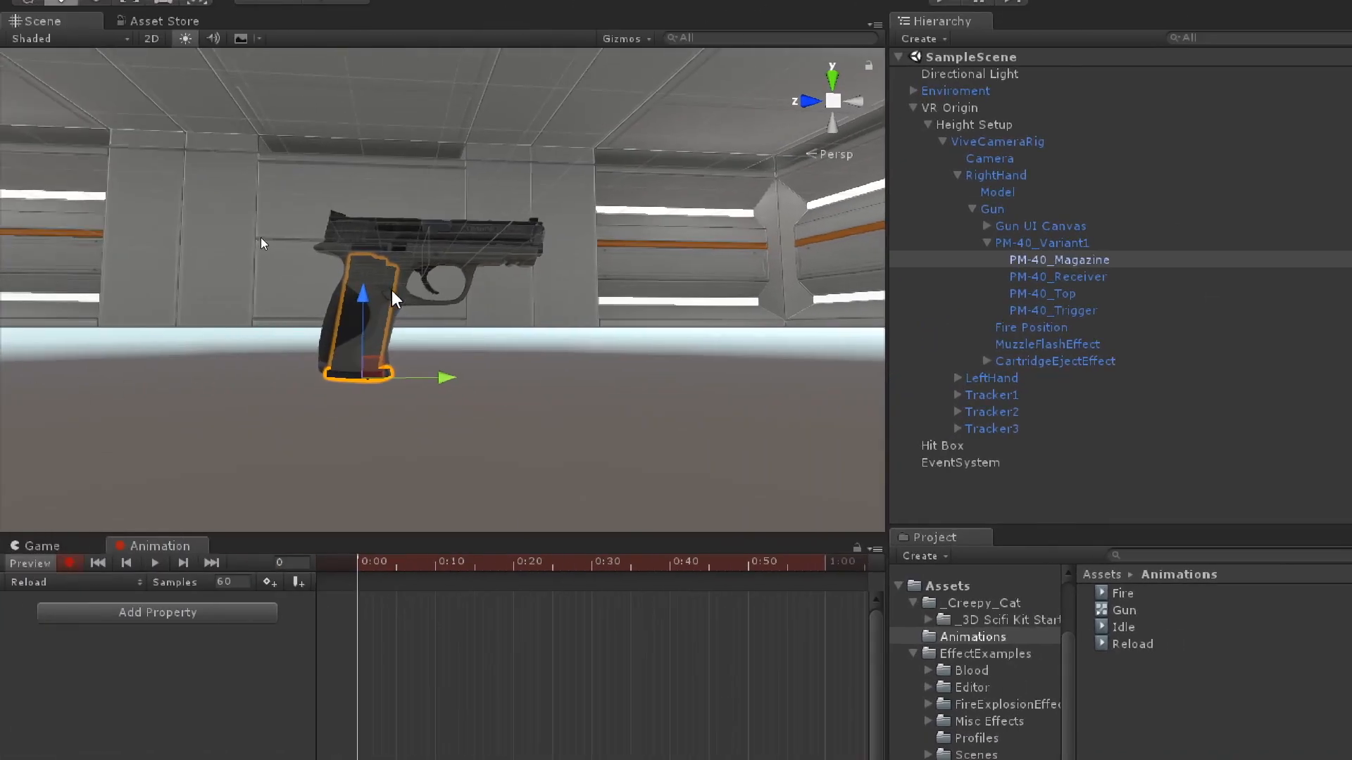
pyautogui.moveTo(362, 299); pyautogui.dragTo(362, 341)
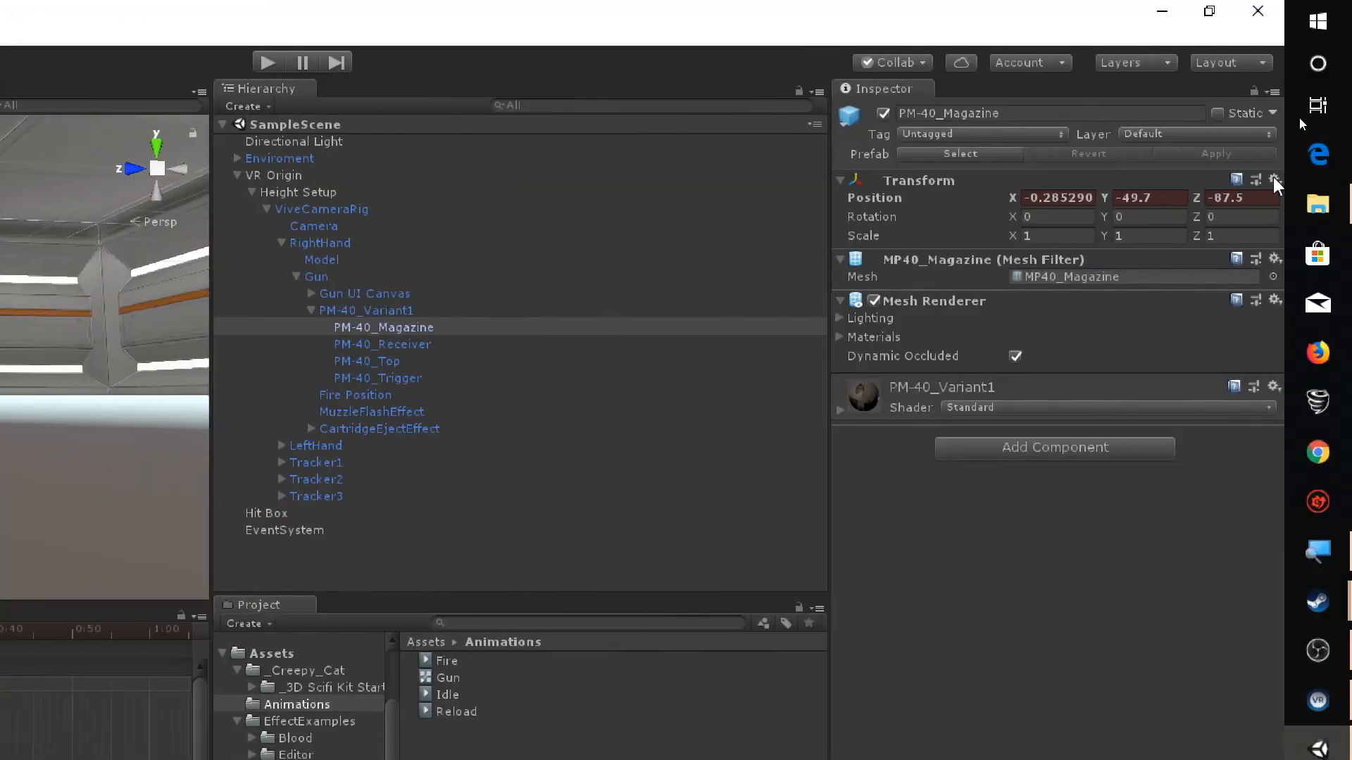
pyautogui.click(1274, 179)
pyautogui.click(1149, 351)
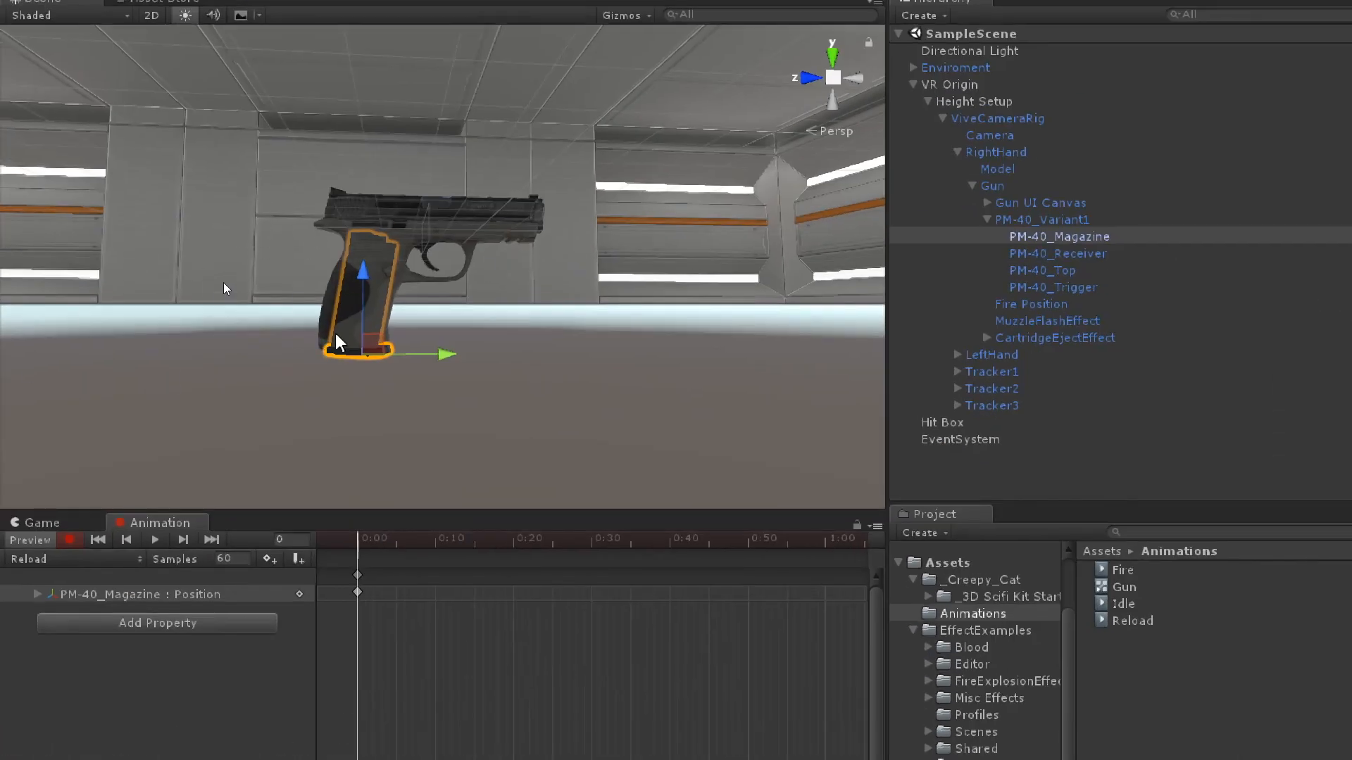
# At frame 30, key the magazine pulled down out of the grip and shifted slightly toward the rear of the gun
pyautogui.moveTo(365, 566); pyautogui.dragTo(589, 541)
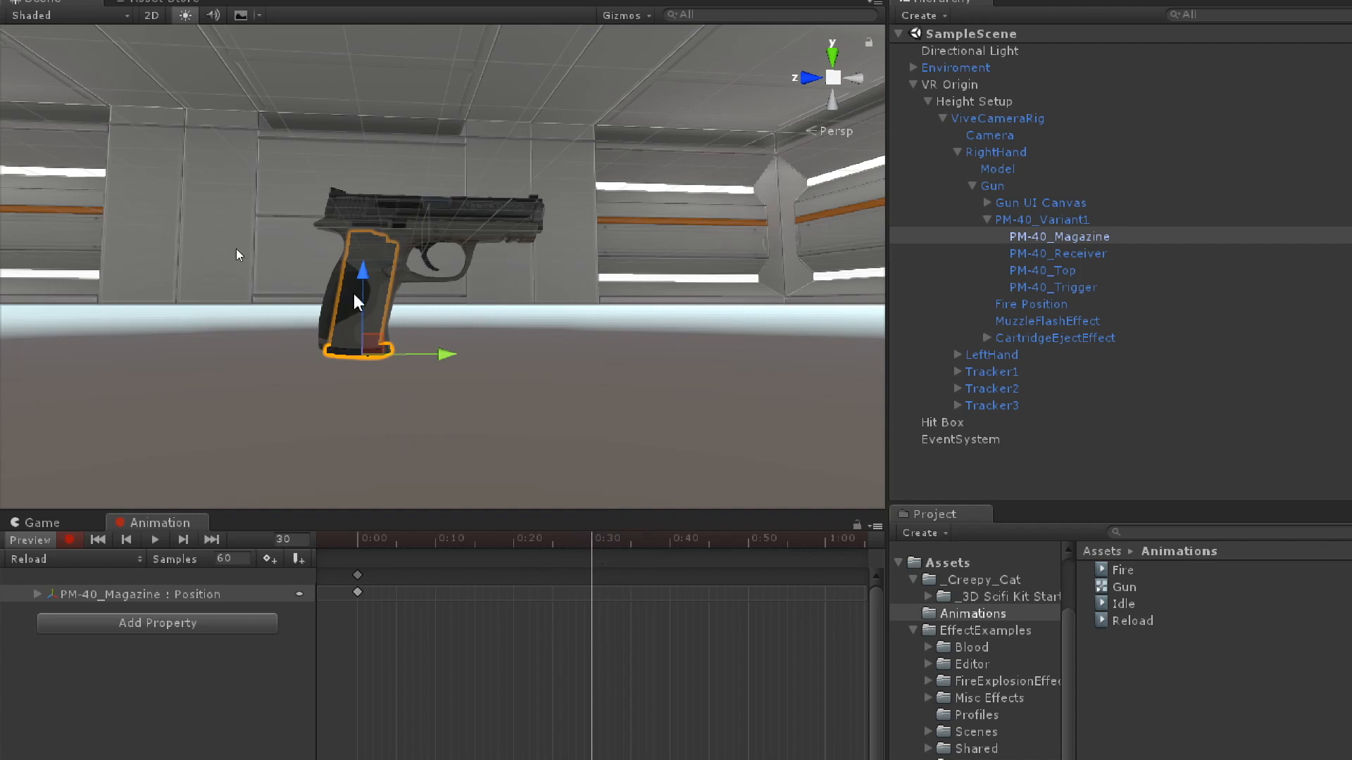
pyautogui.moveTo(361, 260); pyautogui.dragTo(365, 345)
pyautogui.moveTo(446, 464); pyautogui.dragTo(425, 462)
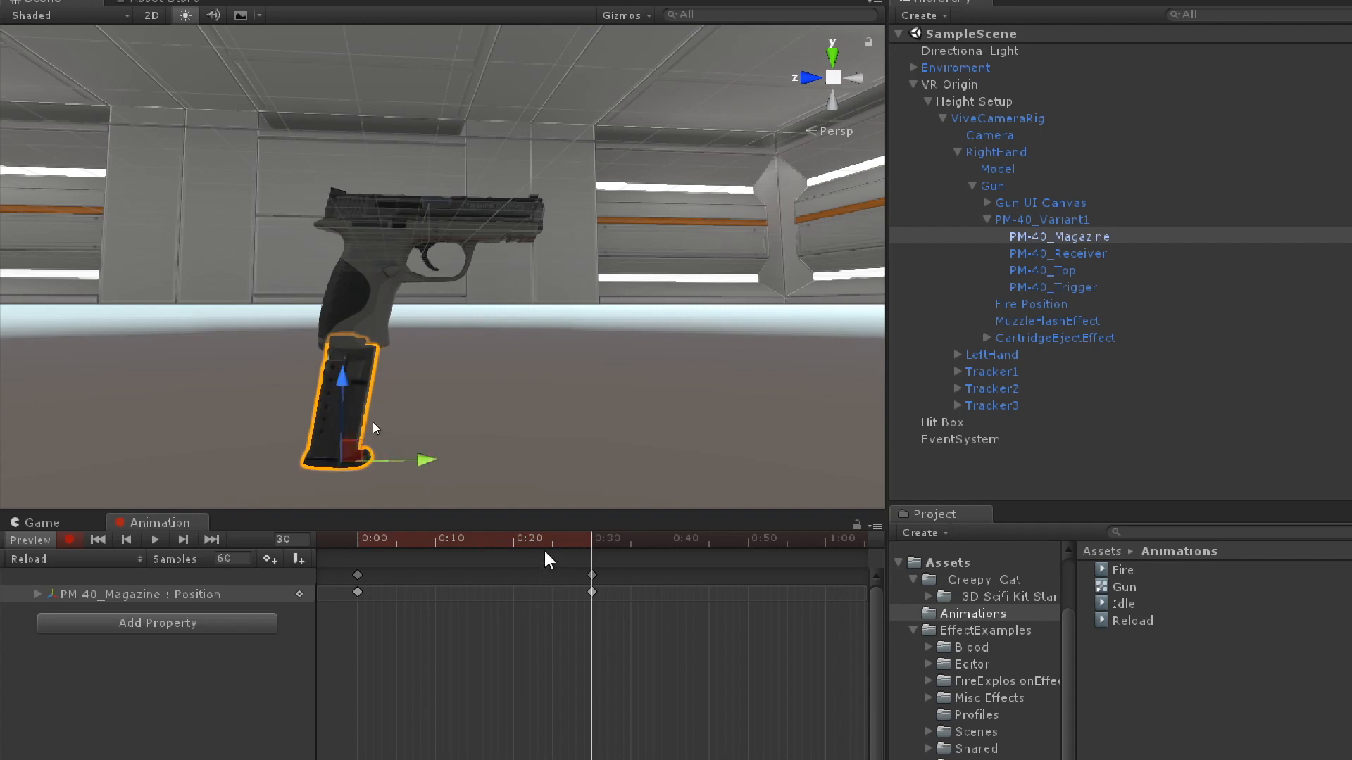
# Copy the frame 0 magazine key to frame 63 and play the Reload clip from the start
pyautogui.moveTo(599, 543); pyautogui.dragTo(852, 557)
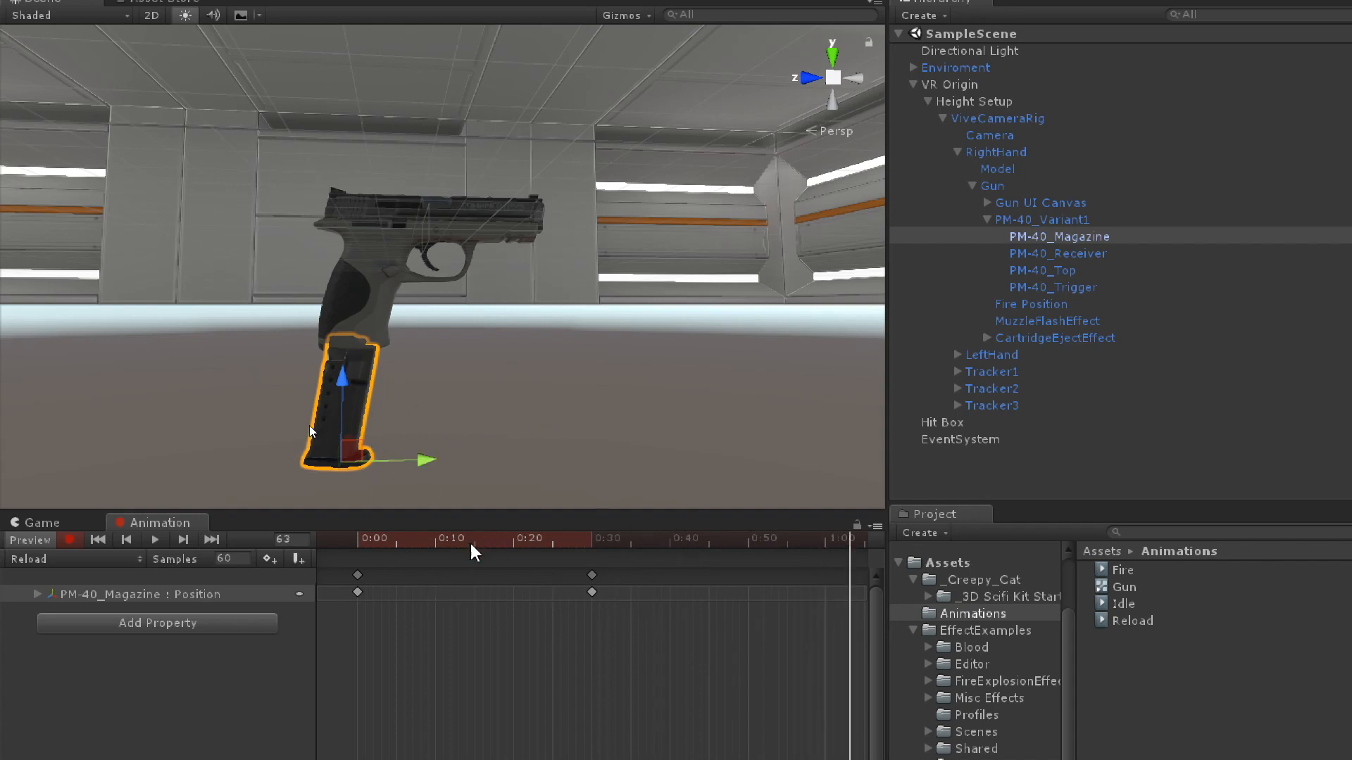
pyautogui.click(358, 575)
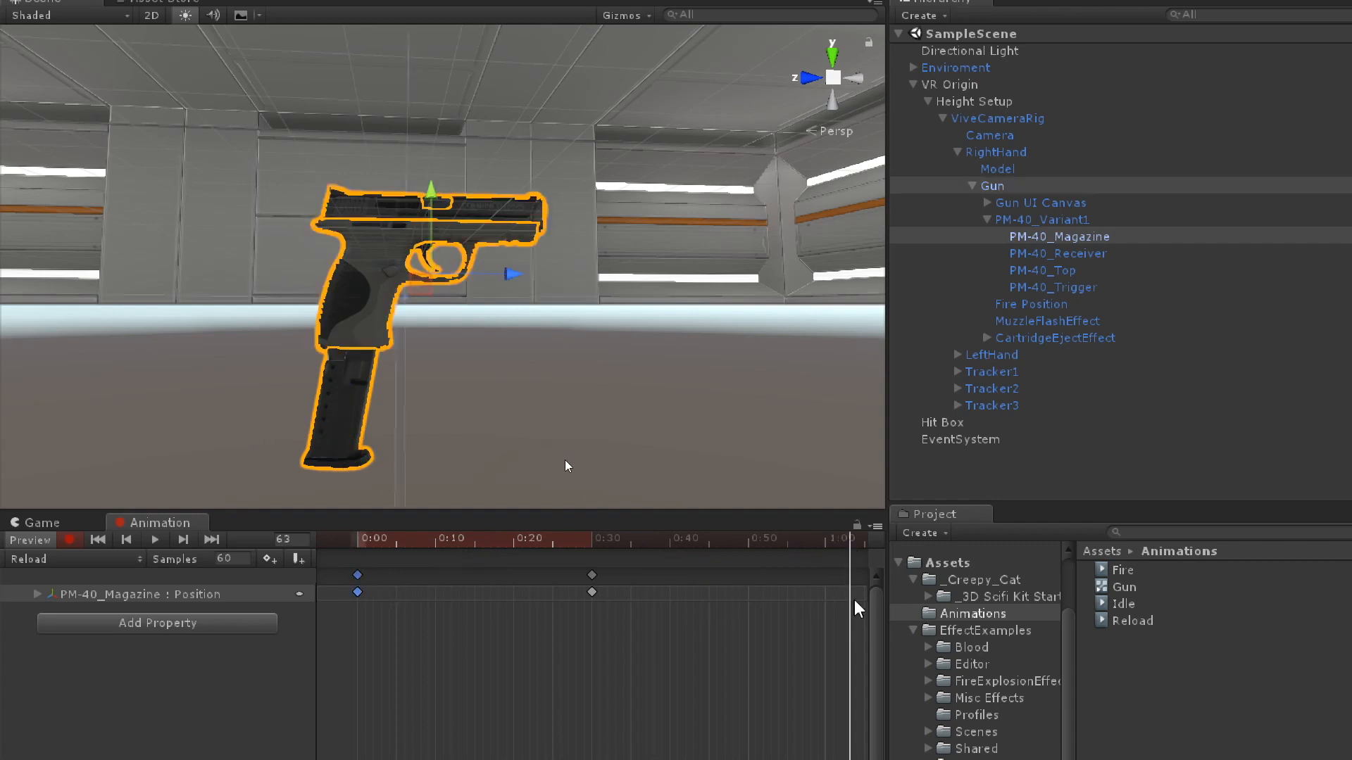
pyautogui.hotkey('ctrl', 'v')
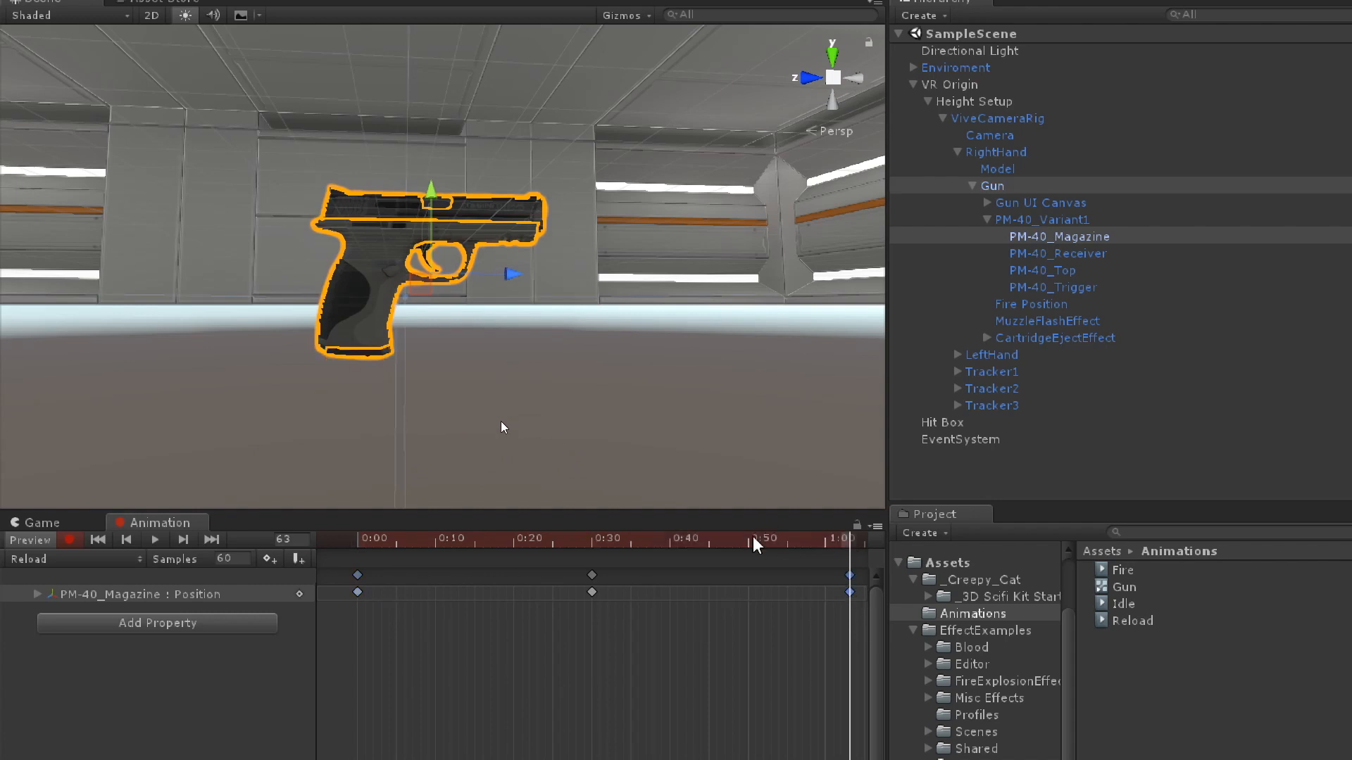
pyautogui.moveTo(752, 540); pyautogui.dragTo(370, 564)
pyautogui.click(155, 540)
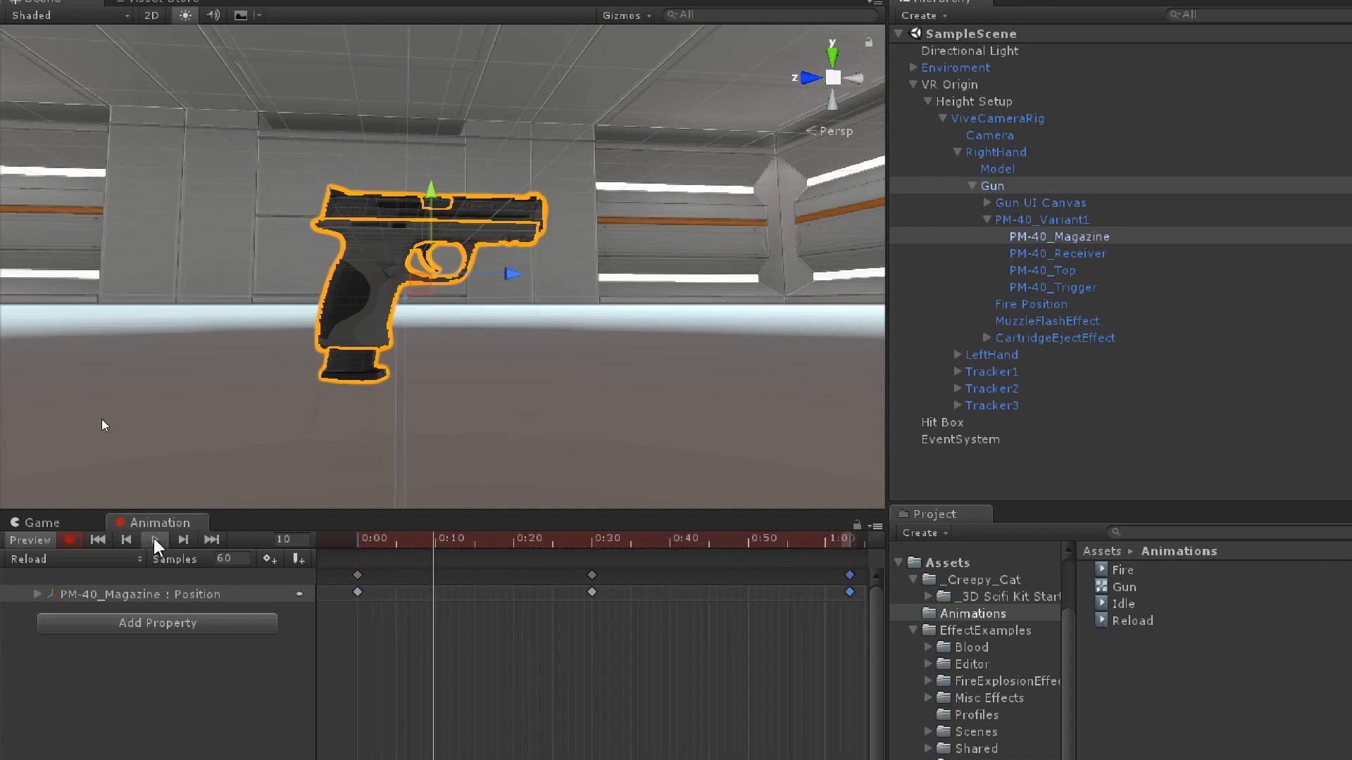
# At the frame 30 key, move PM-40_Magazine further down and back until it clears the grip, and play the clip
pyautogui.moveTo(557, 543)
pyautogui.mouseDown()
pyautogui.moveTo(523, 543)
pyautogui.moveTo(546, 543)
pyautogui.mouseUp()
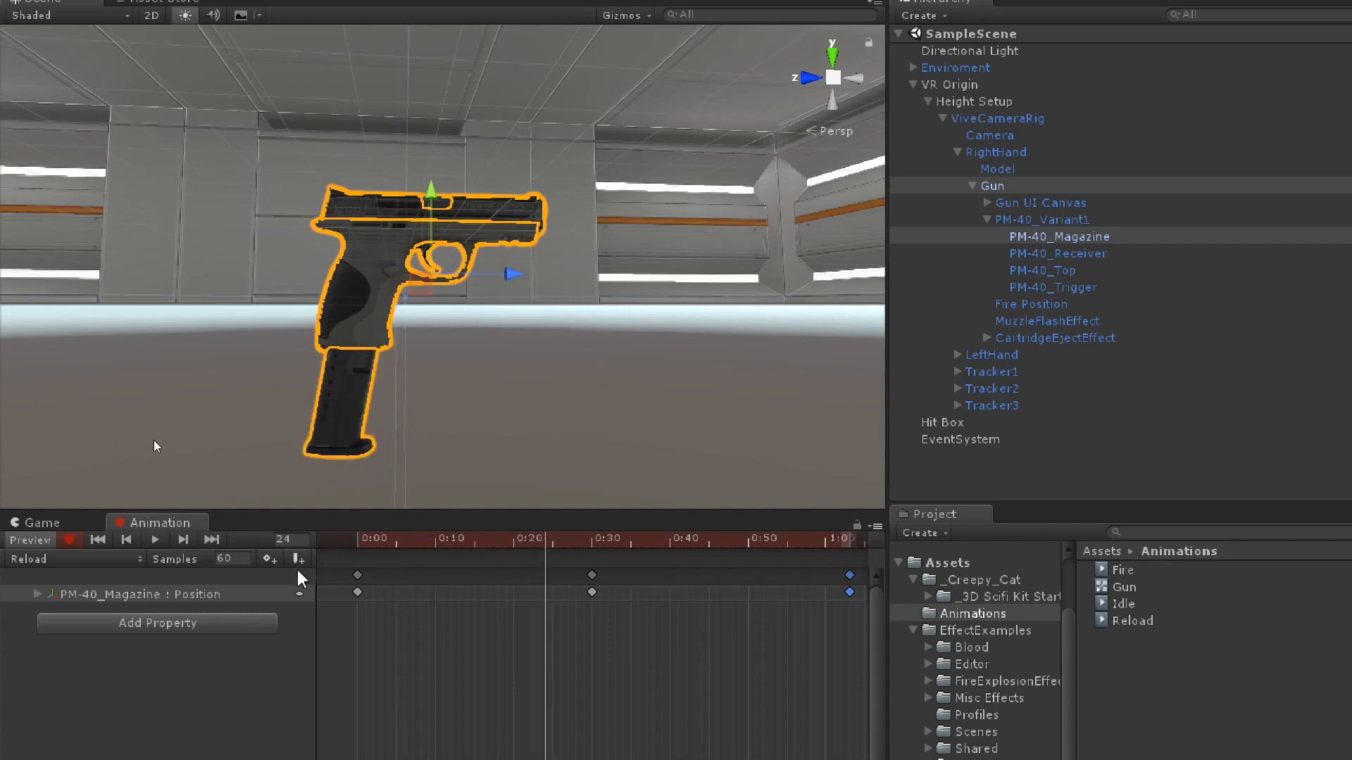
pyautogui.click(184, 540)
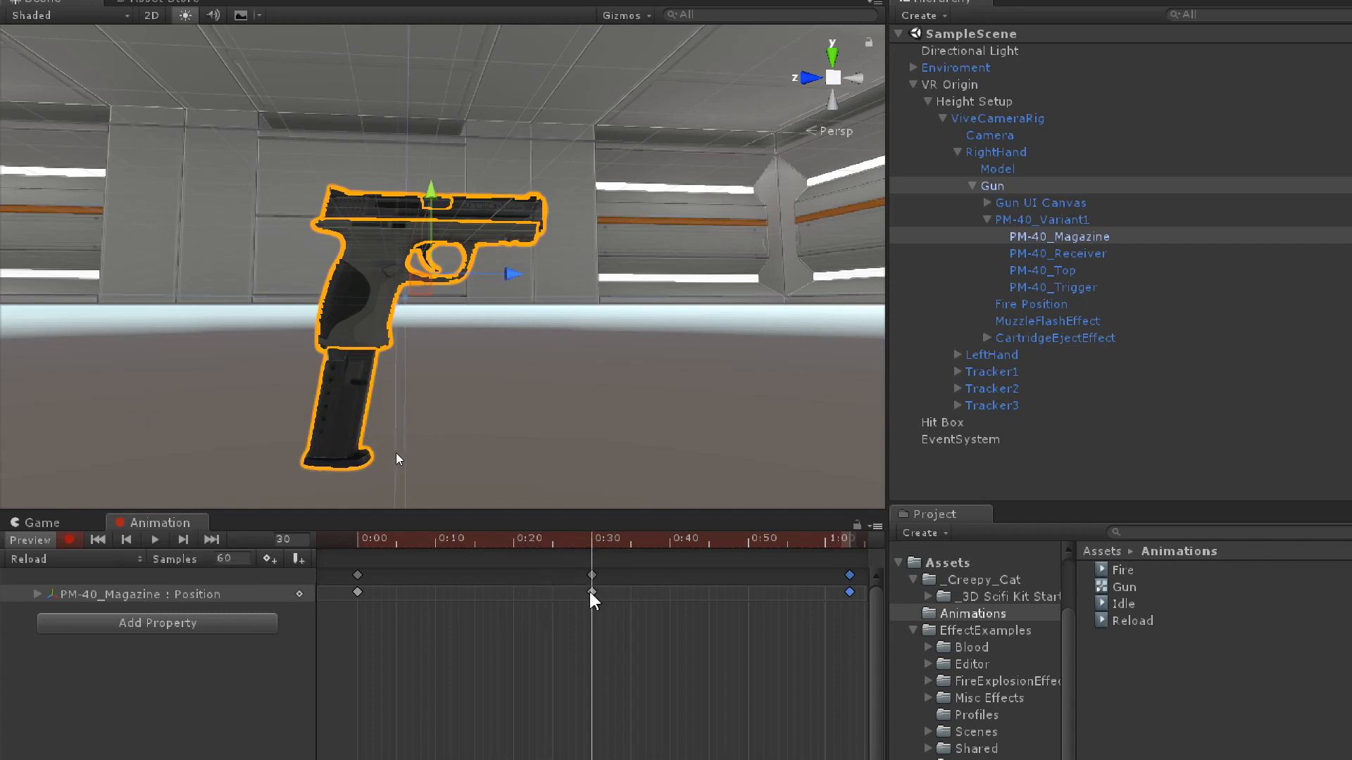
pyautogui.click(1087, 241)
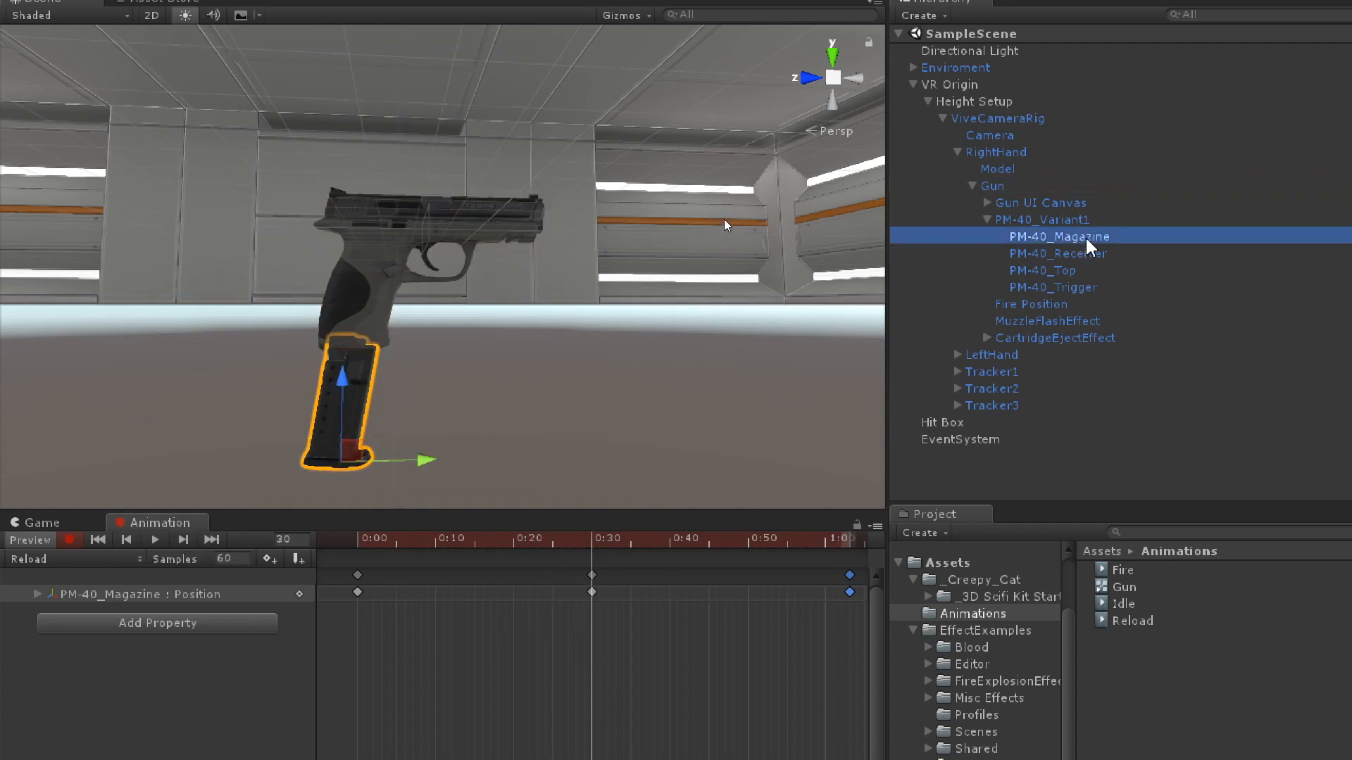
pyautogui.moveTo(343, 425)
pyautogui.mouseDown()
pyautogui.moveTo(373, 481)
pyautogui.moveTo(351, 414)
pyautogui.mouseUp()
pyautogui.moveTo(422, 496)
pyautogui.mouseDown()
pyautogui.moveTo(400, 496)
pyautogui.moveTo(415, 502)
pyautogui.mouseUp()
pyautogui.click(155, 540)
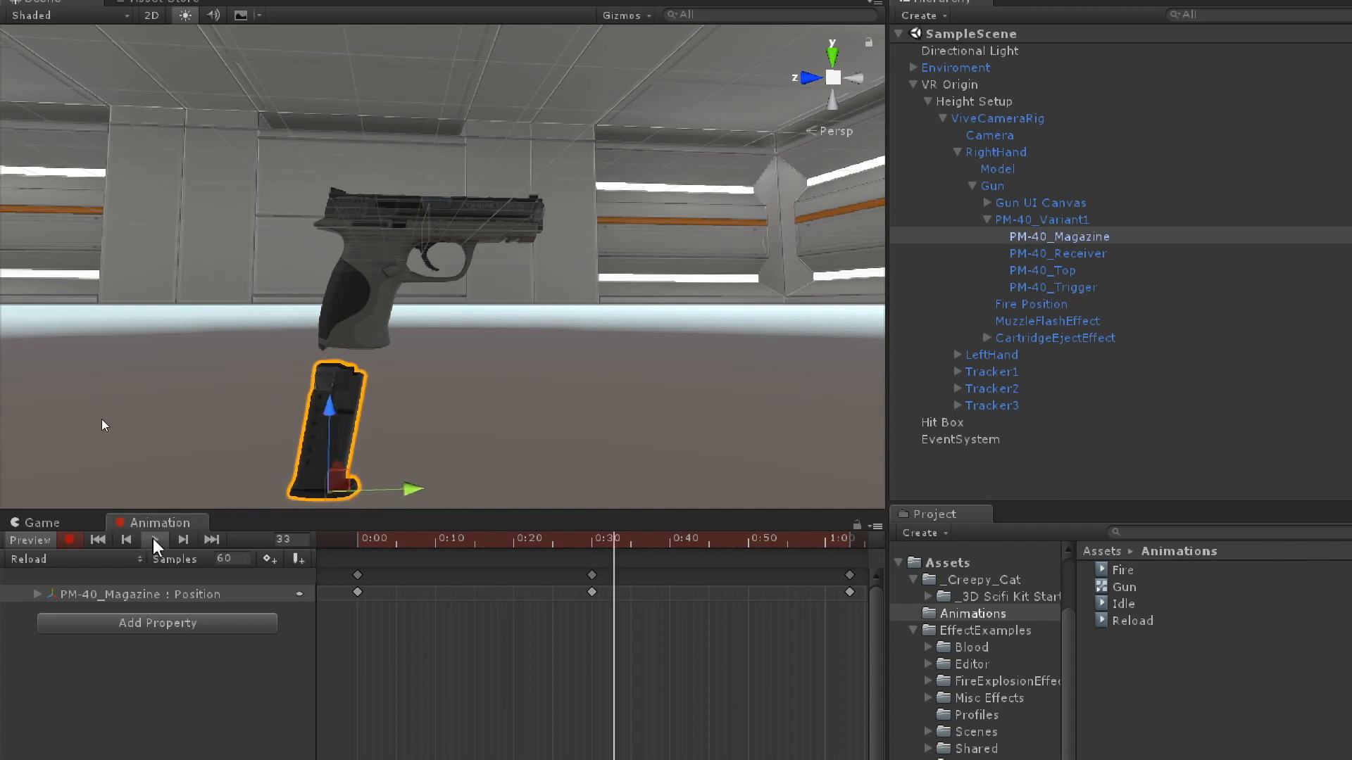
pyautogui.click(154, 540)
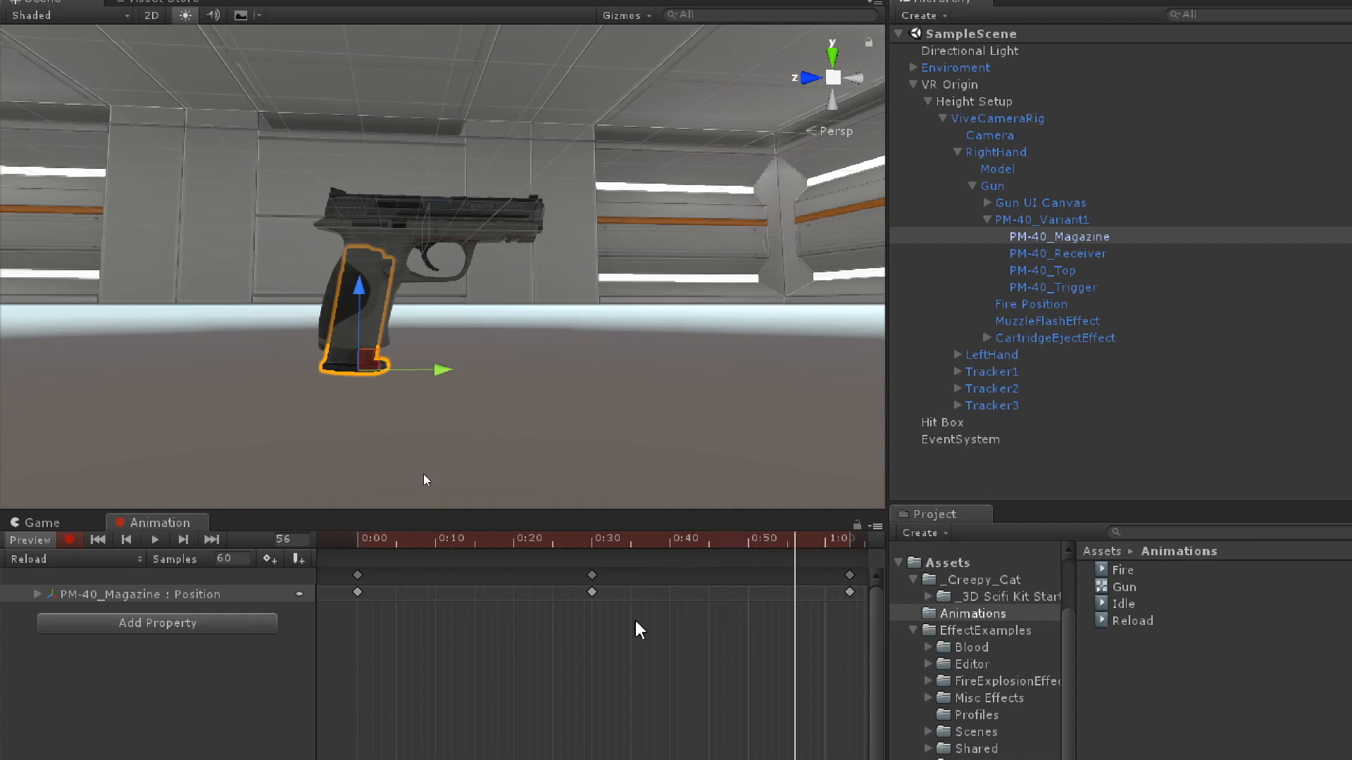
# Try a slower reload with the end key at 1:58 and the lowered-magazine key just before 1:00, playing the clip
pyautogui.scroll(-5, 455, 593)
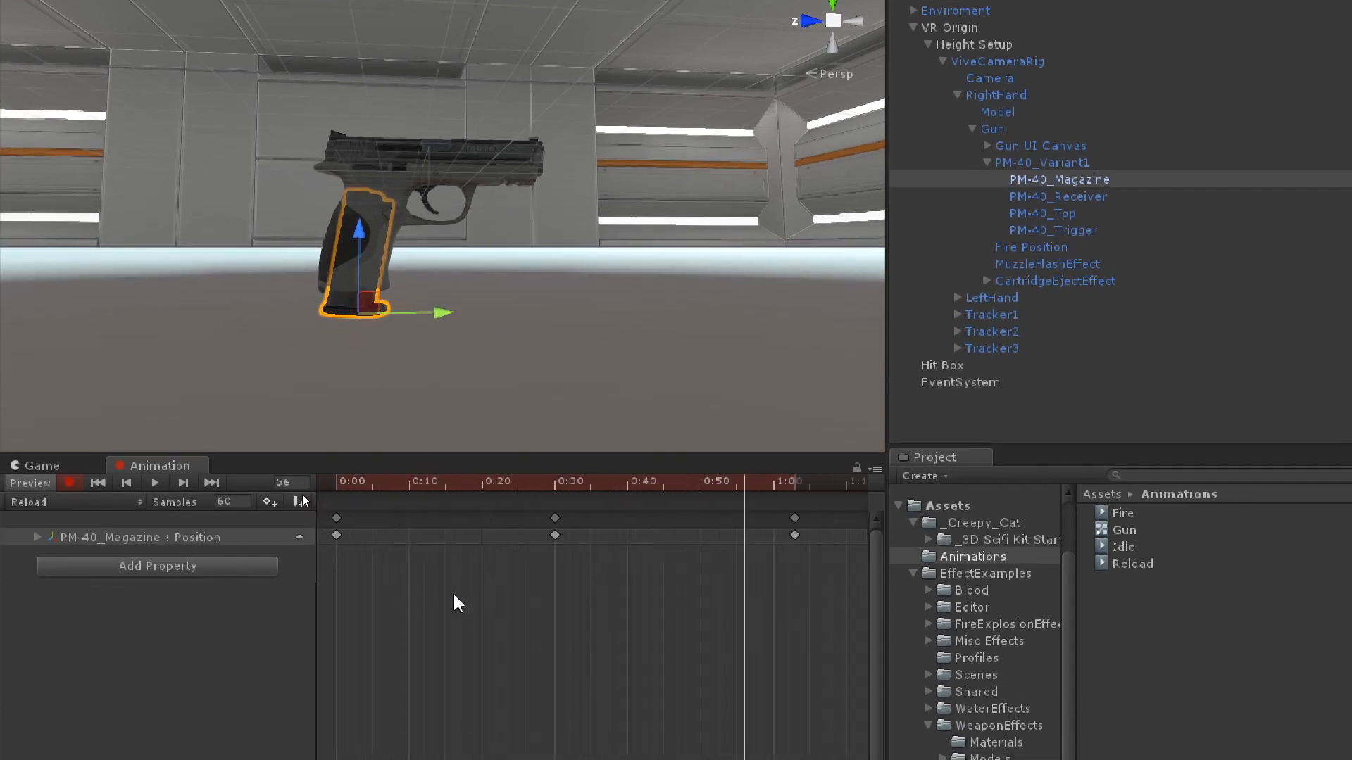
pyautogui.scroll(-5, 421, 603)
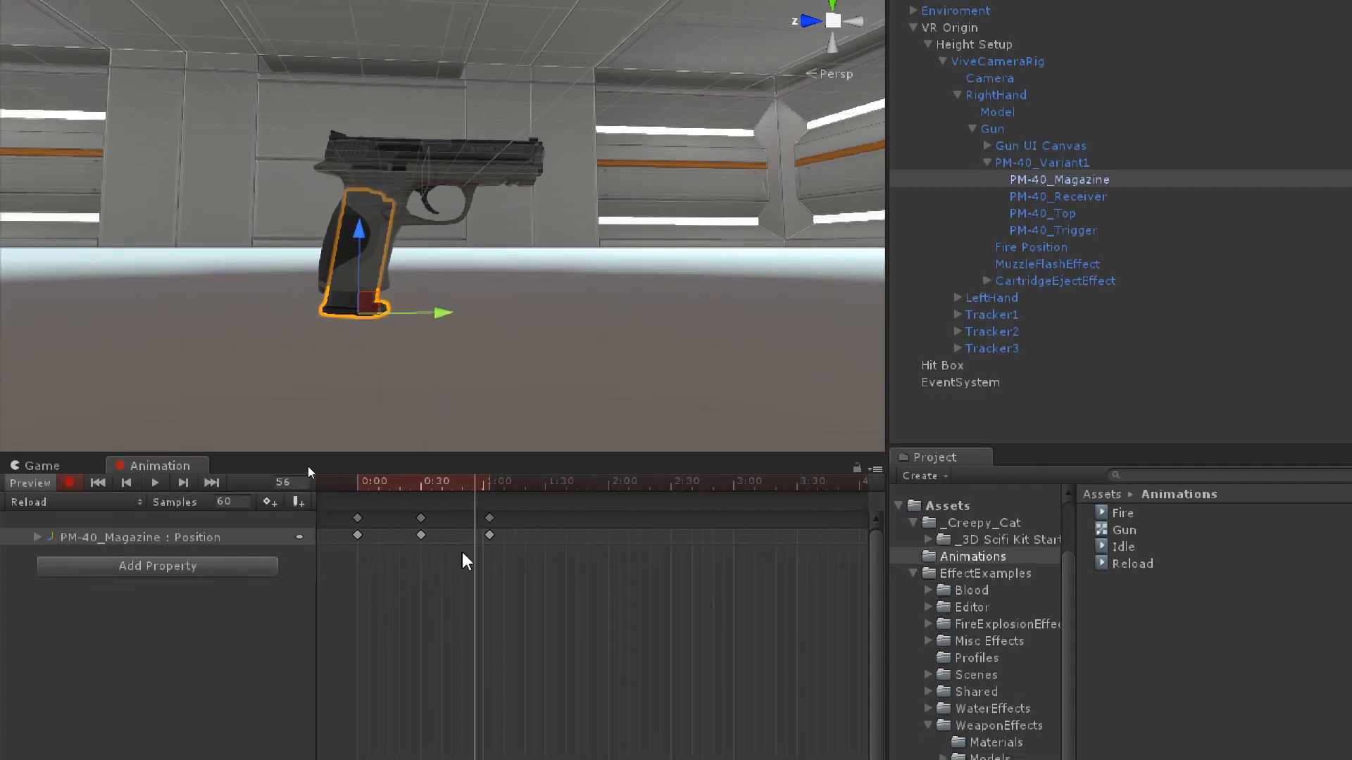
pyautogui.scroll(2, 373, 595)
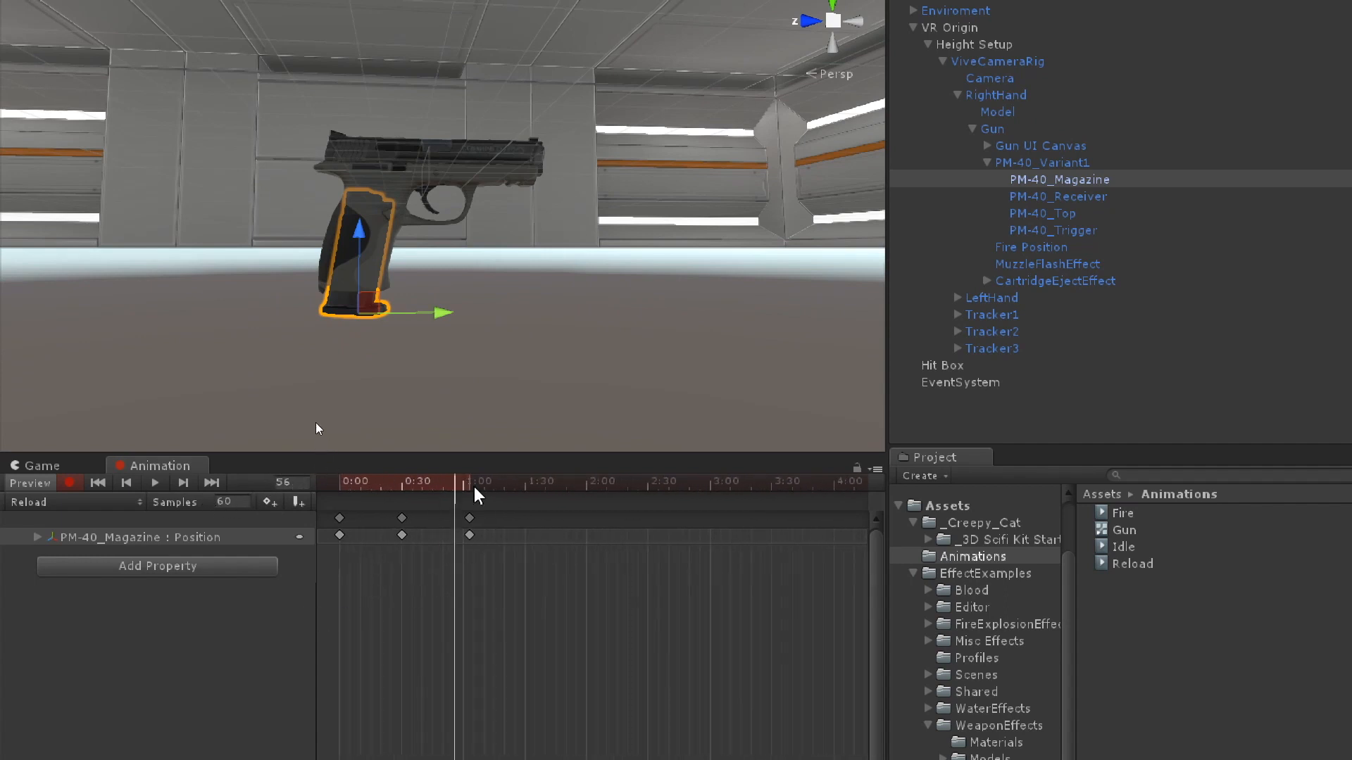
pyautogui.moveTo(454, 491); pyautogui.dragTo(581, 530)
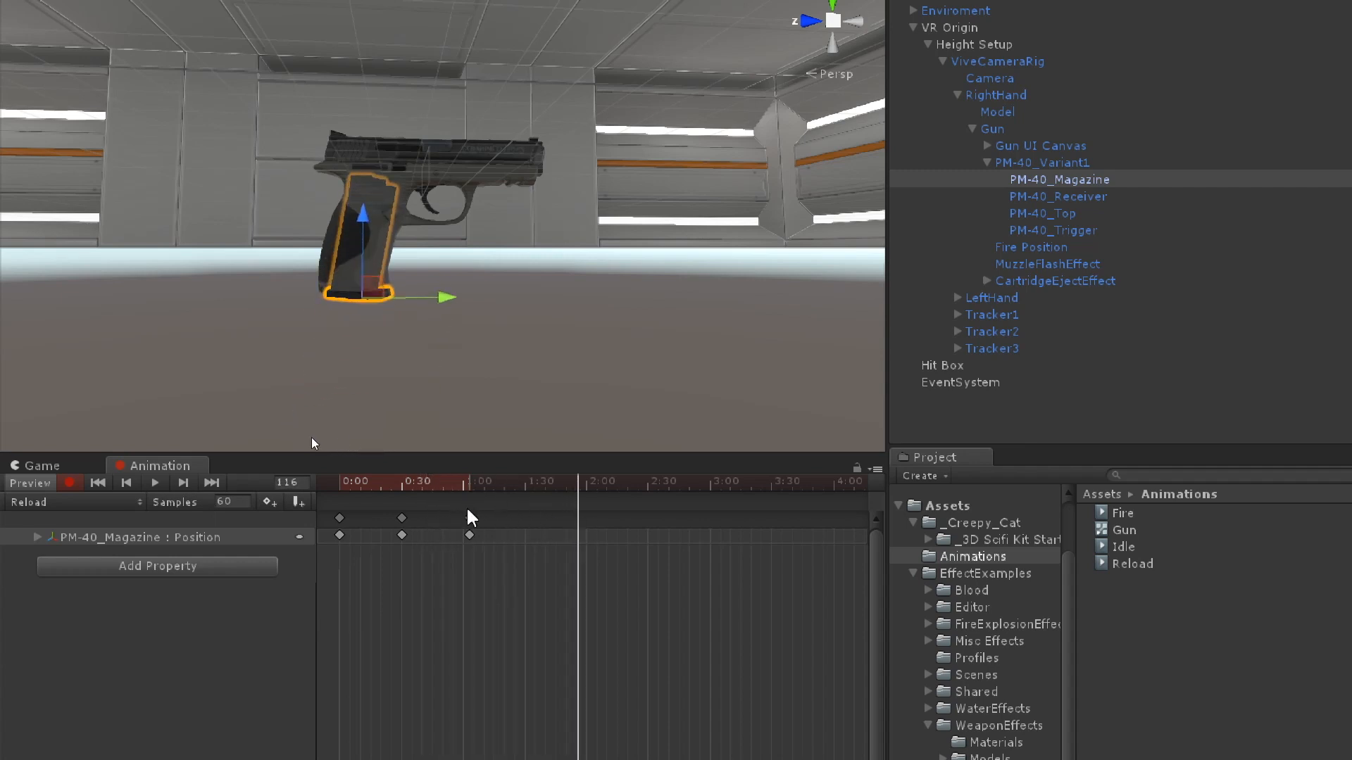
pyautogui.moveTo(470, 520); pyautogui.dragTo(588, 537)
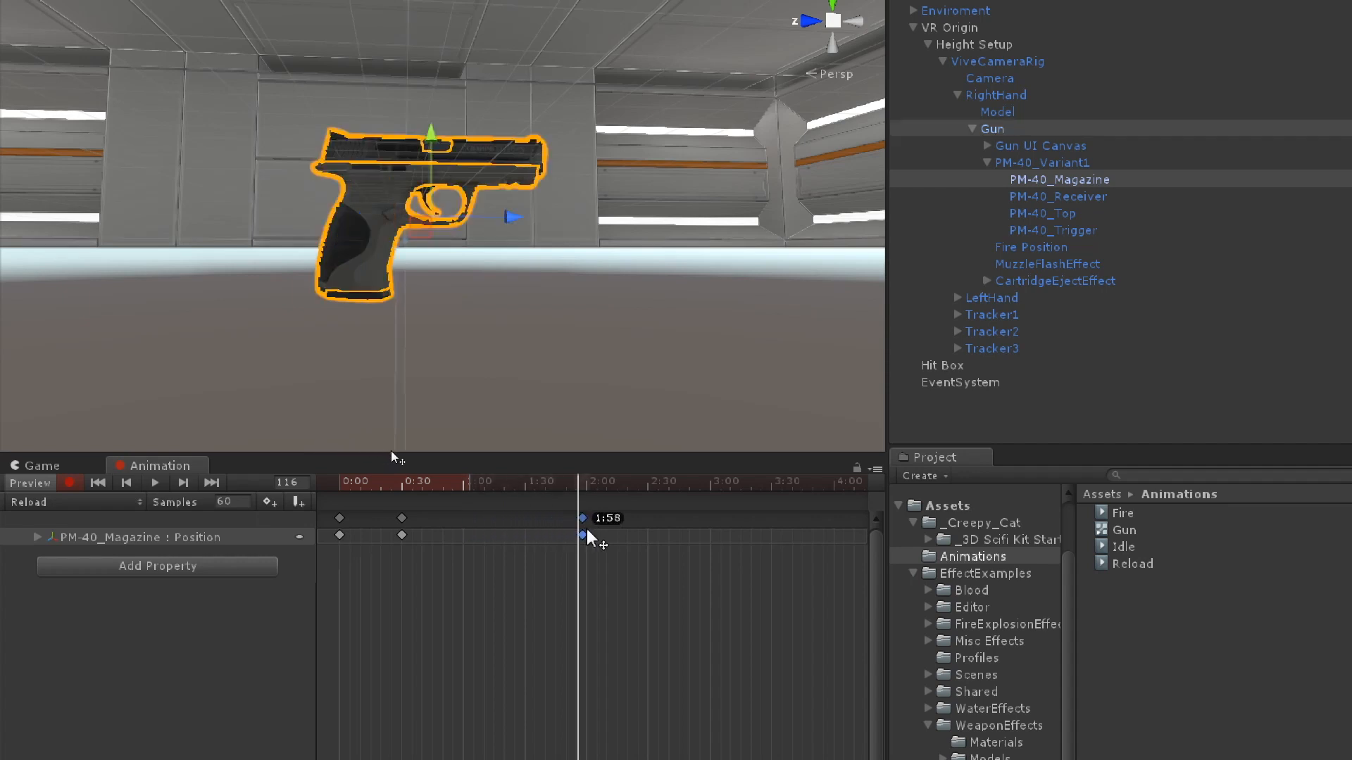
pyautogui.click(403, 525)
pyautogui.moveTo(403, 525); pyautogui.dragTo(459, 523)
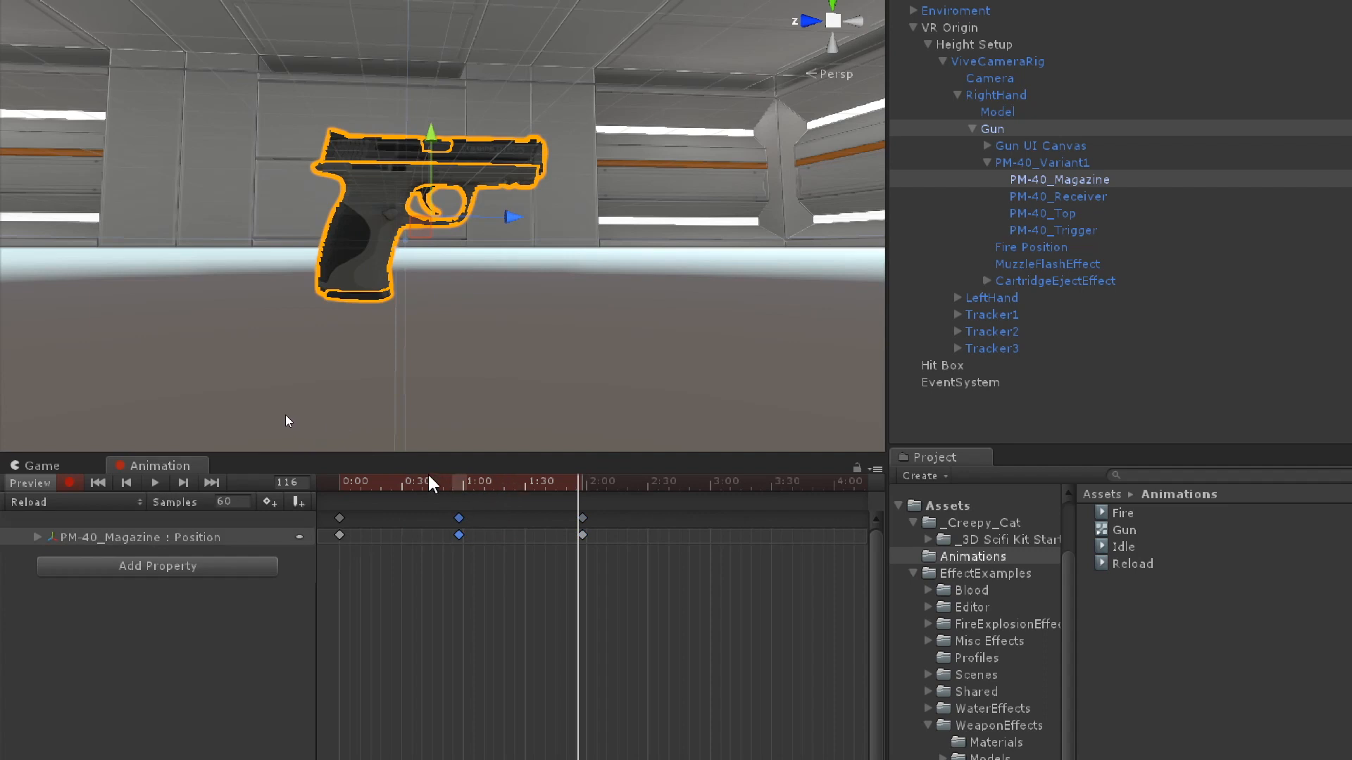
pyautogui.click(155, 482)
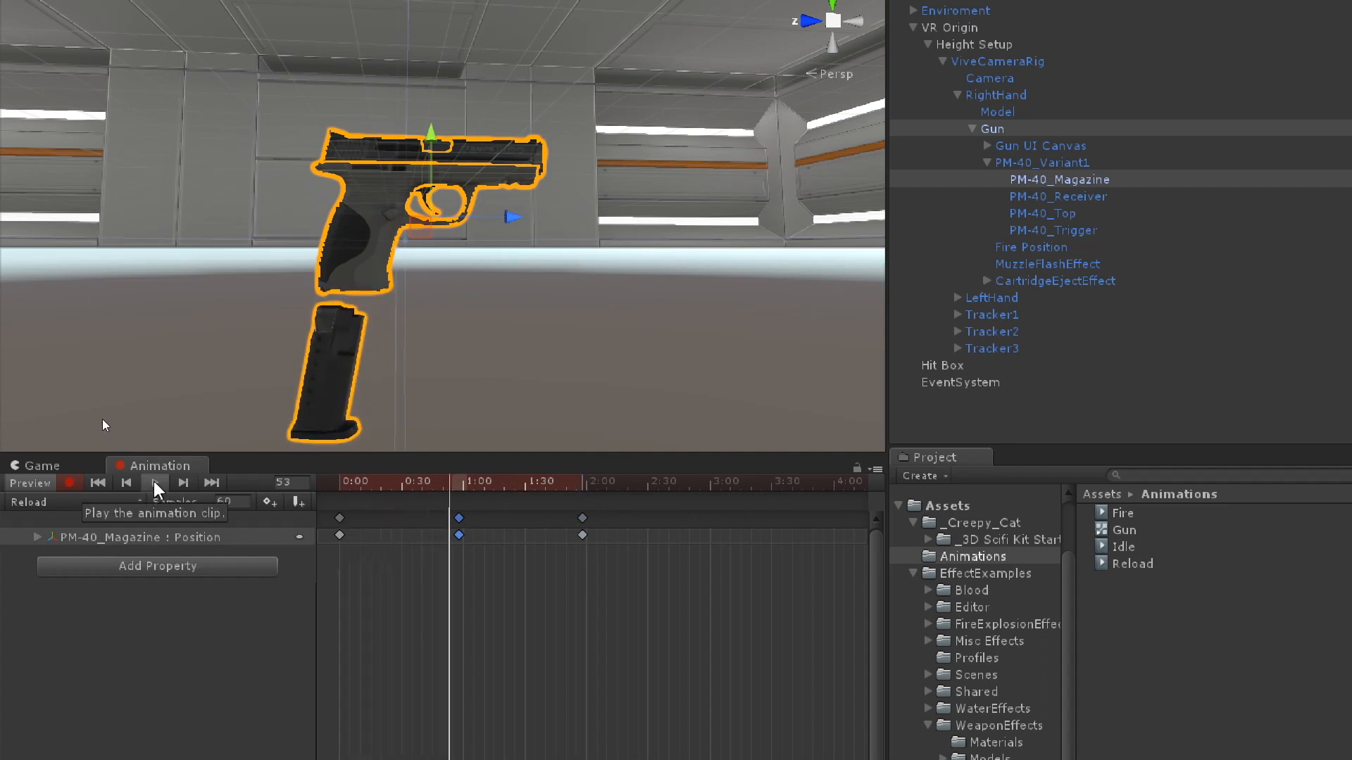
pyautogui.click(155, 483)
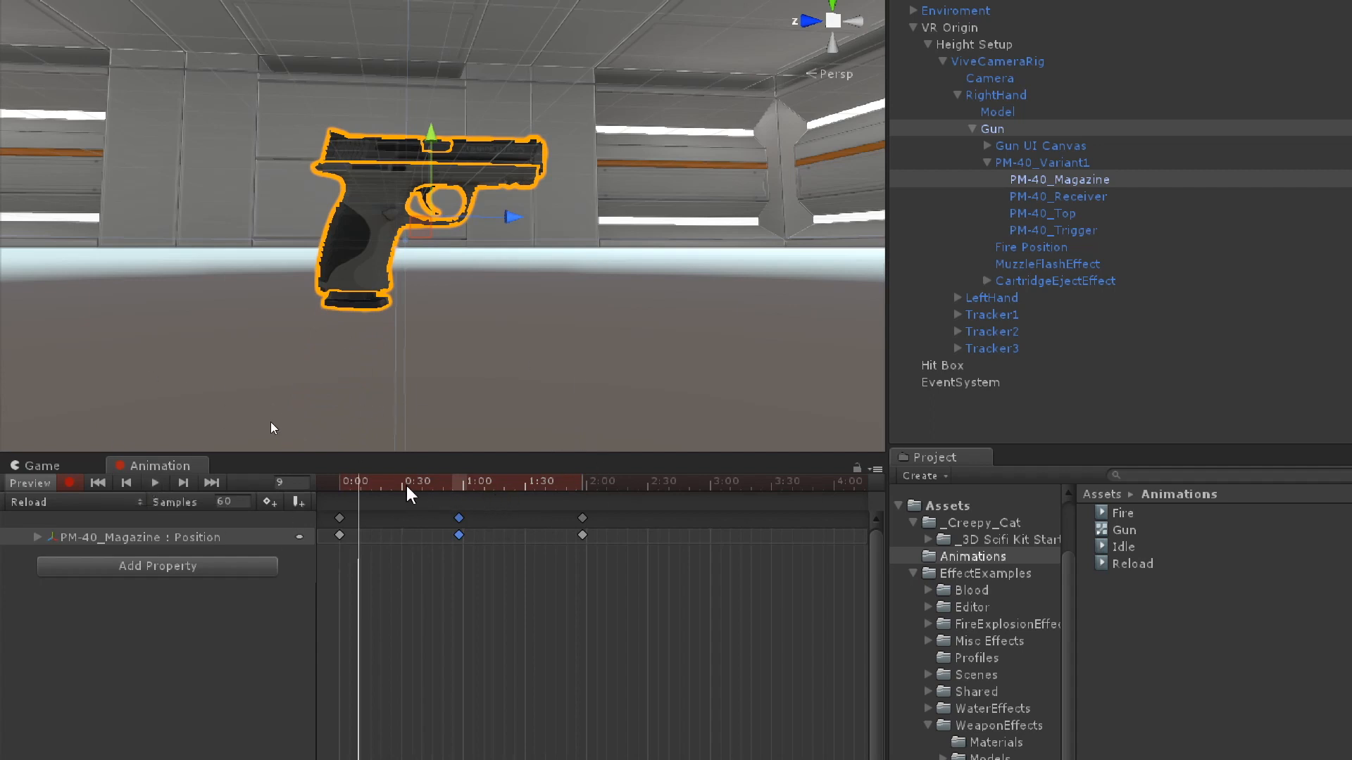
# Shorten the reload by moving the lowered-magazine key to about 0:40 and the end key to about 1:18, and go to frame 91
pyautogui.moveTo(395, 483); pyautogui.dragTo(500, 534)
pyautogui.moveTo(507, 482); pyautogui.dragTo(528, 485)
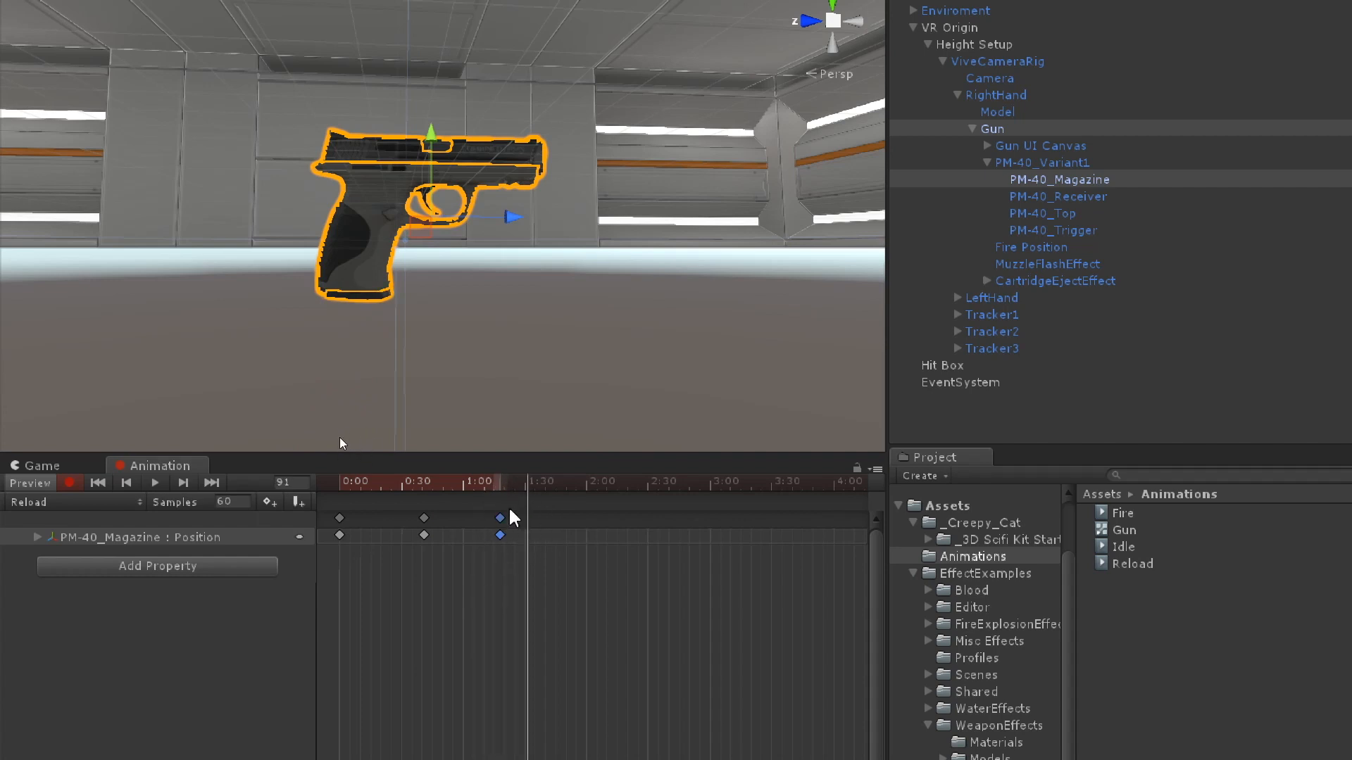
# Copy PM-40_Top's transform component and key the slide pulled back at frame 91
pyautogui.click(1073, 213)
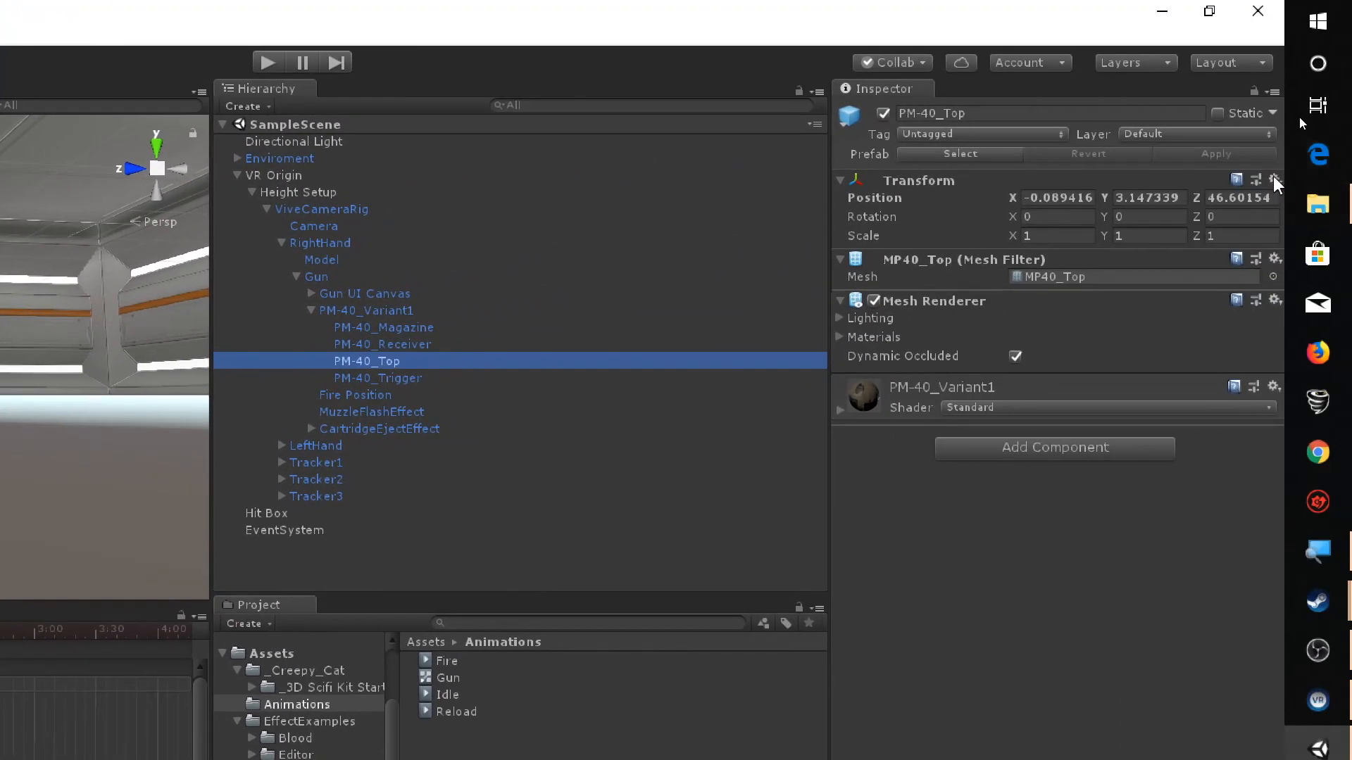
pyautogui.click(1274, 180)
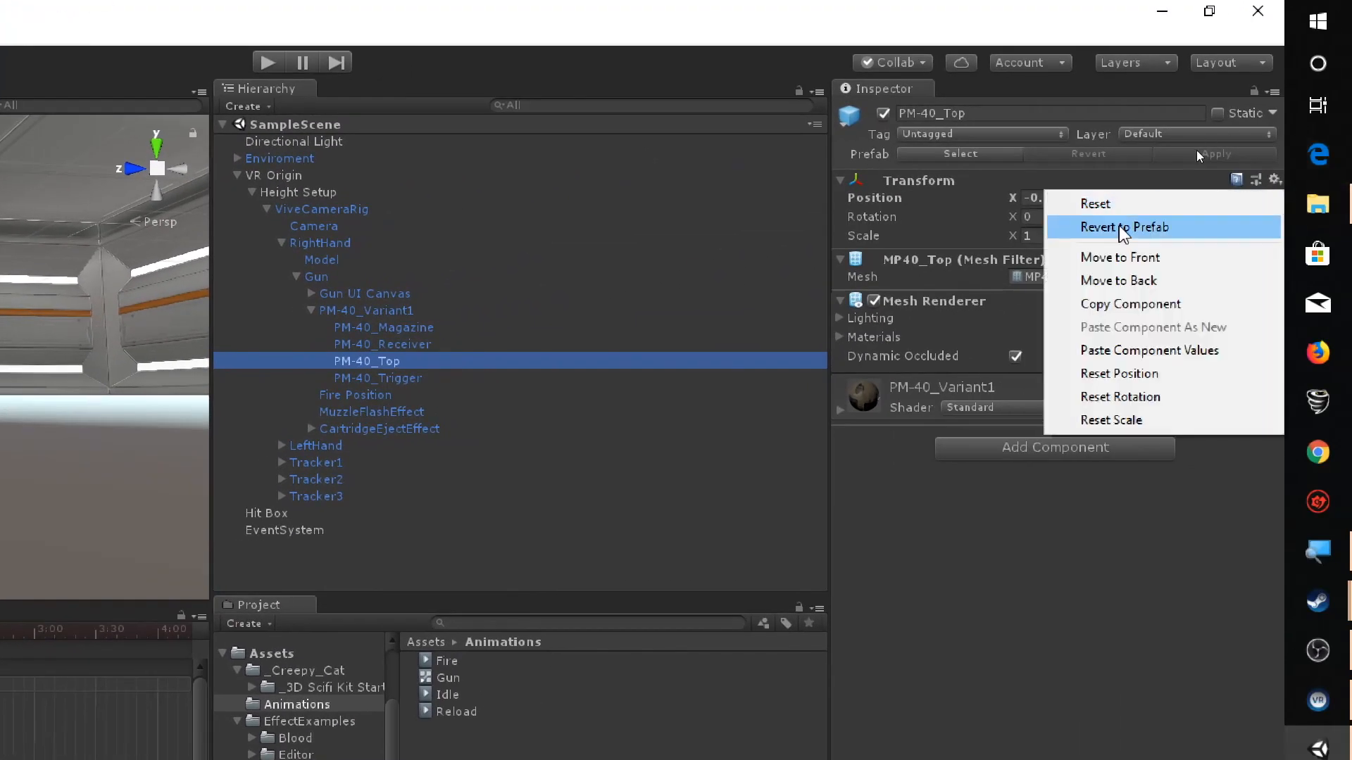
pyautogui.click(1158, 305)
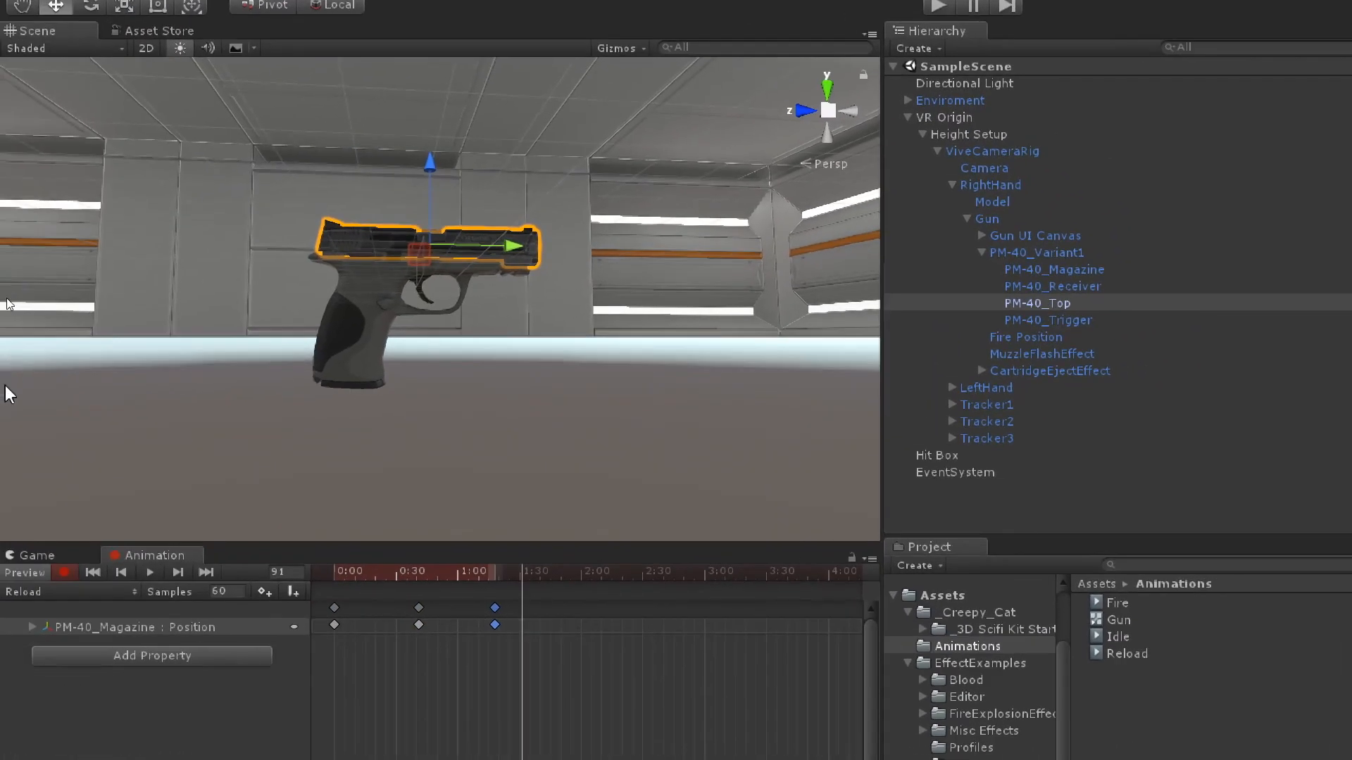
pyautogui.moveTo(517, 250); pyautogui.dragTo(493, 249)
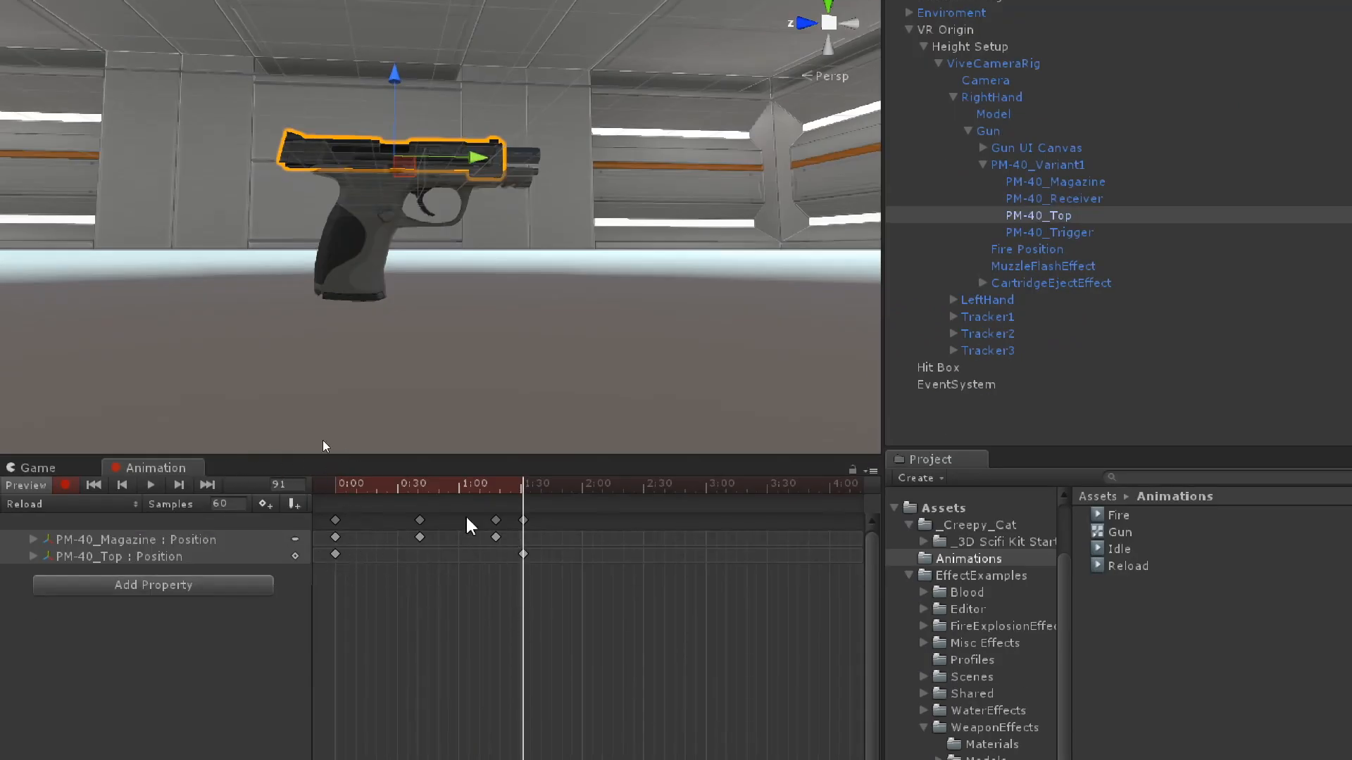
# Try moving PM-40_Top's pulled-back key to about frame 30, scrub through the Reload clip, and undo the move
pyautogui.click(498, 487)
pyautogui.moveTo(501, 486); pyautogui.dragTo(392, 485)
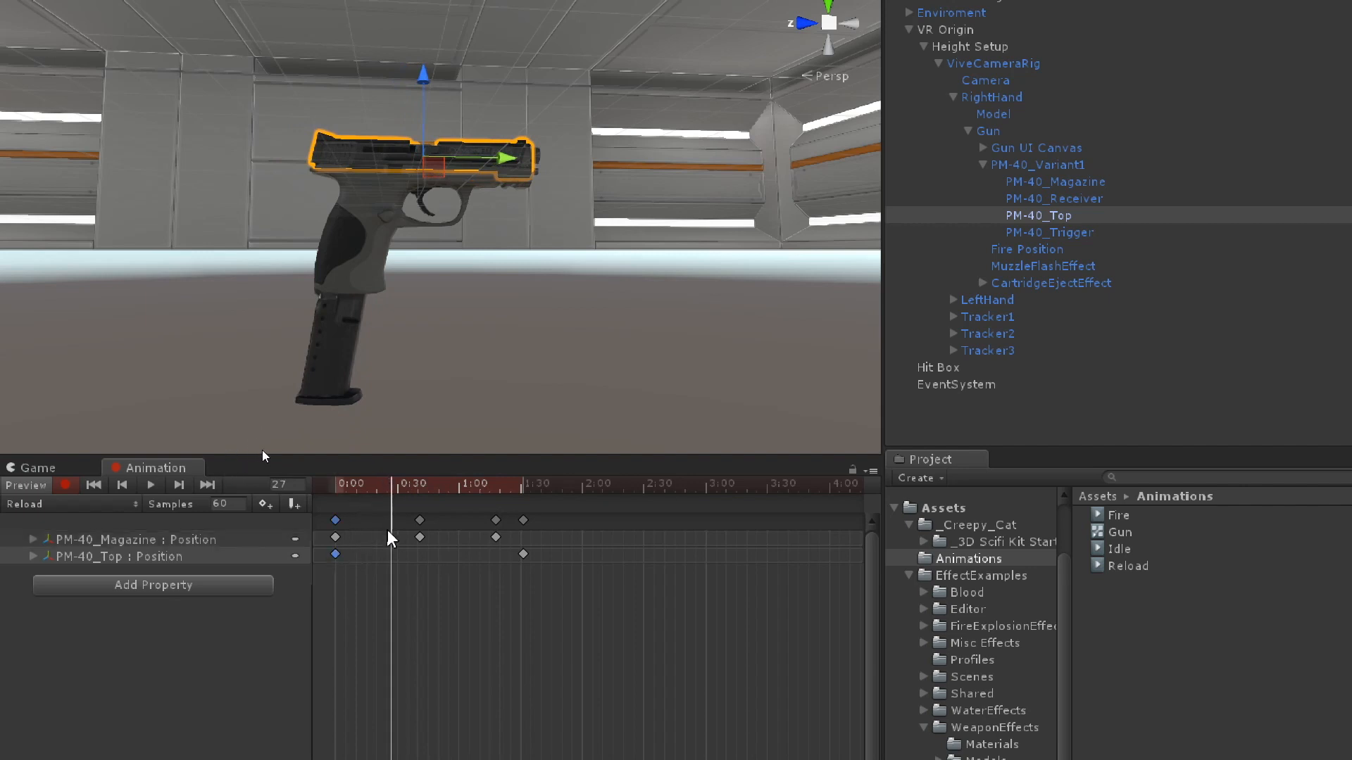
pyautogui.click(335, 554)
pyautogui.click(376, 484)
pyautogui.moveTo(375, 485)
pyautogui.mouseDown()
pyautogui.moveTo(338, 490)
pyautogui.moveTo(390, 506)
pyautogui.moveTo(519, 493)
pyautogui.moveTo(359, 491)
pyautogui.moveTo(397, 490)
pyautogui.mouseUp()
pyautogui.click(523, 554)
pyautogui.click(457, 487)
pyautogui.click(335, 554)
pyautogui.moveTo(523, 554); pyautogui.dragTo(397, 554)
pyautogui.moveTo(337, 491); pyautogui.dragTo(521, 541)
pyautogui.hotkey('ctrl', 'z')
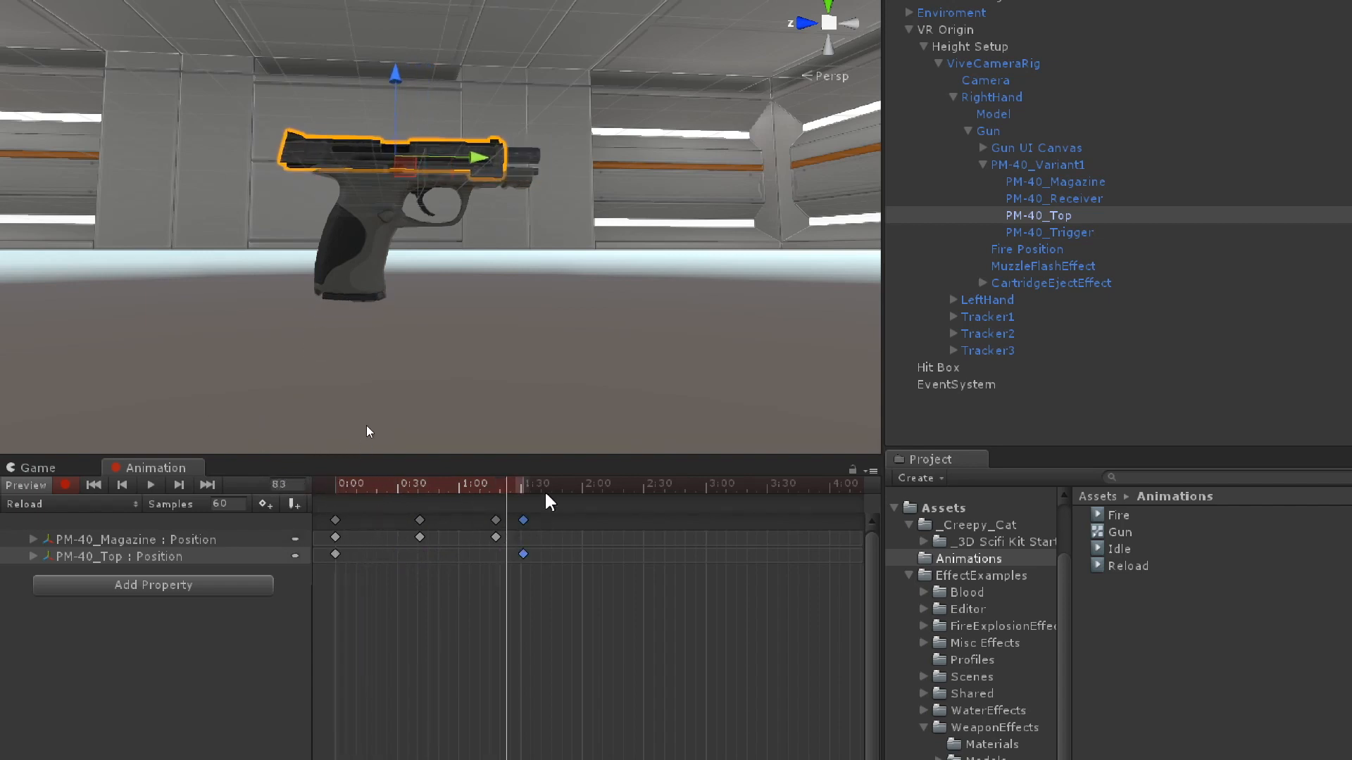
# Move PM-40_Top's pulled-back key to about frame 21 and scrub the timeline on to frame 81
pyautogui.moveTo(515, 484); pyautogui.dragTo(386, 493)
pyautogui.click(335, 554)
pyautogui.moveTo(523, 555); pyautogui.dragTo(378, 553)
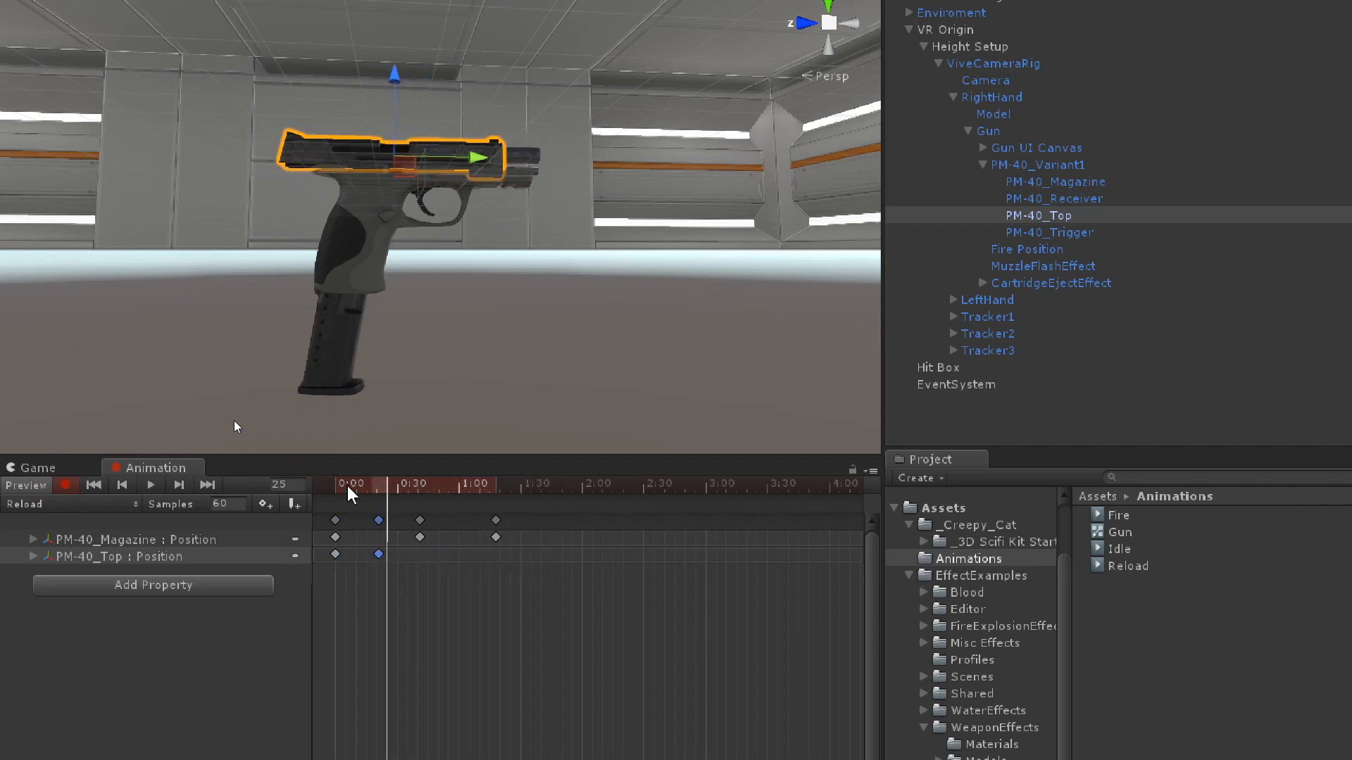
pyautogui.moveTo(347, 487); pyautogui.dragTo(504, 536)
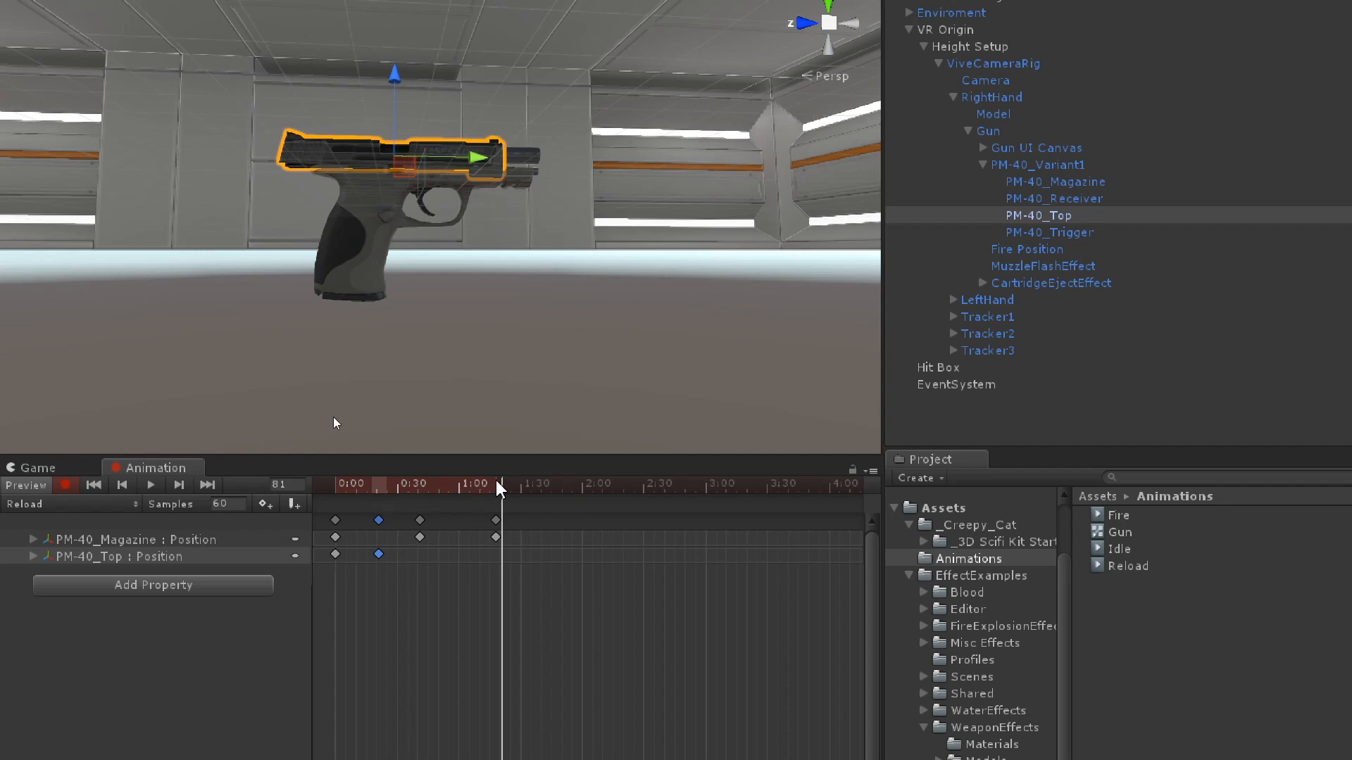
# Add another pulled-back key for PM-40_Top and shift it to about frame 88, scrubbing through the clip
pyautogui.press('k')
pyautogui.moveTo(498, 488); pyautogui.dragTo(313, 489)
pyautogui.moveTo(436, 531); pyautogui.dragTo(517, 522)
pyautogui.moveTo(456, 484); pyautogui.dragTo(581, 521)
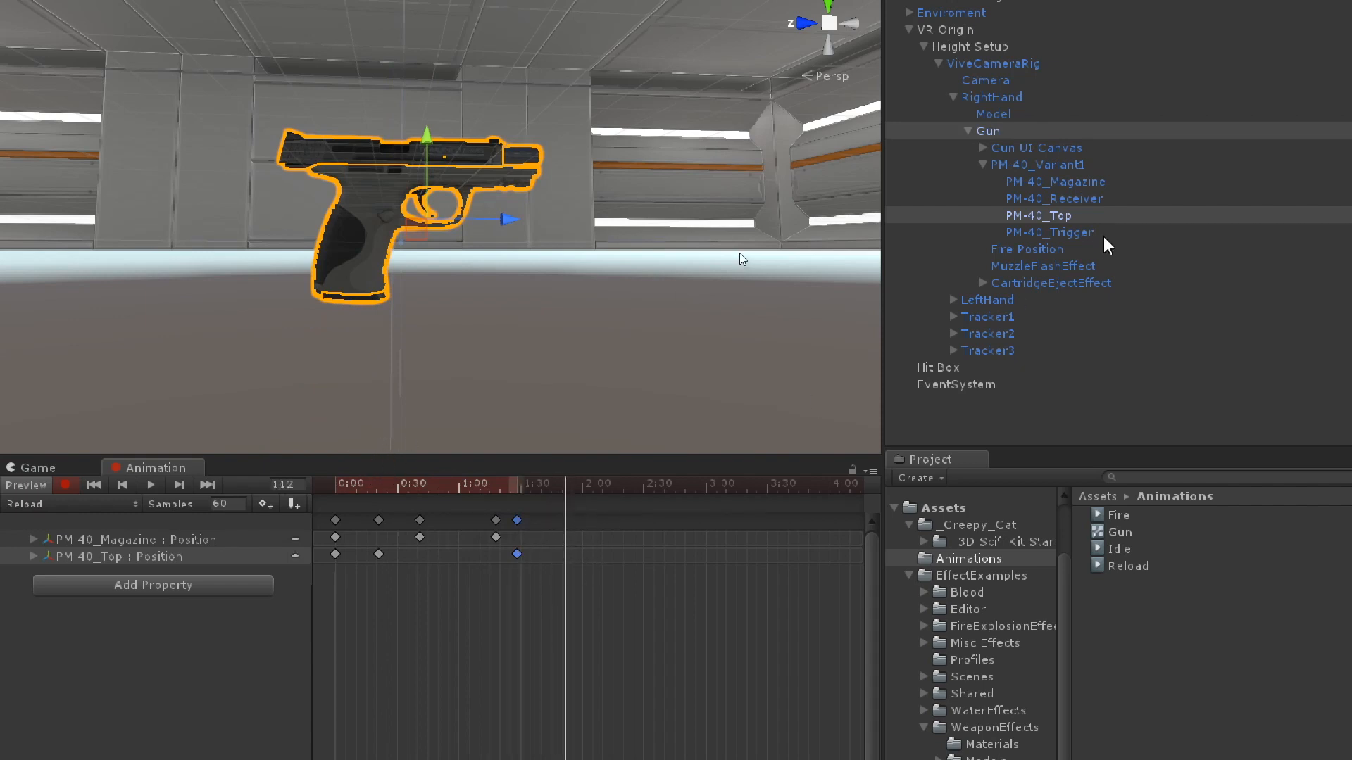
# At frame 116, paste the copied transform values onto PM-40_Top to key the slide forward, and play the clip from the start
pyautogui.doubleClick(1060, 218)
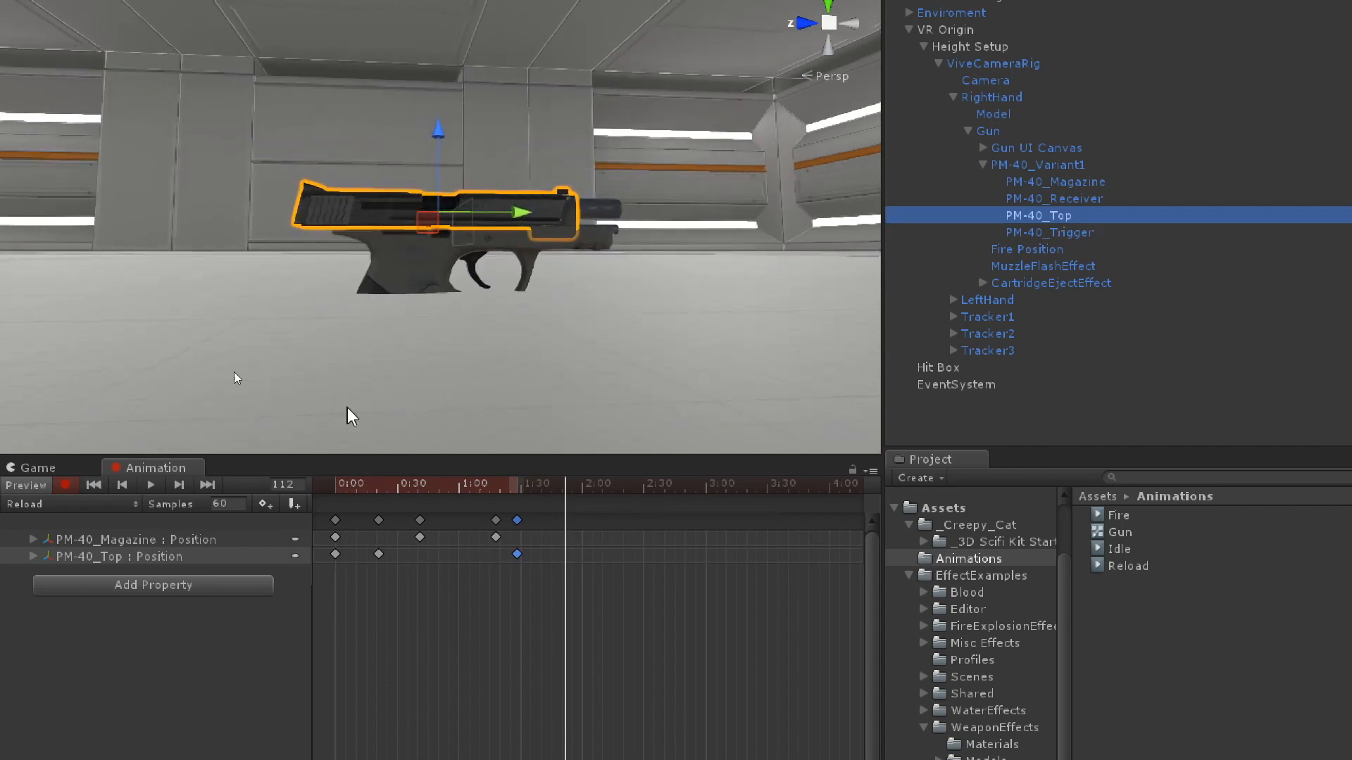
pyautogui.moveTo(560, 496)
pyautogui.mouseDown()
pyautogui.moveTo(516, 496)
pyautogui.moveTo(574, 500)
pyautogui.mouseUp()
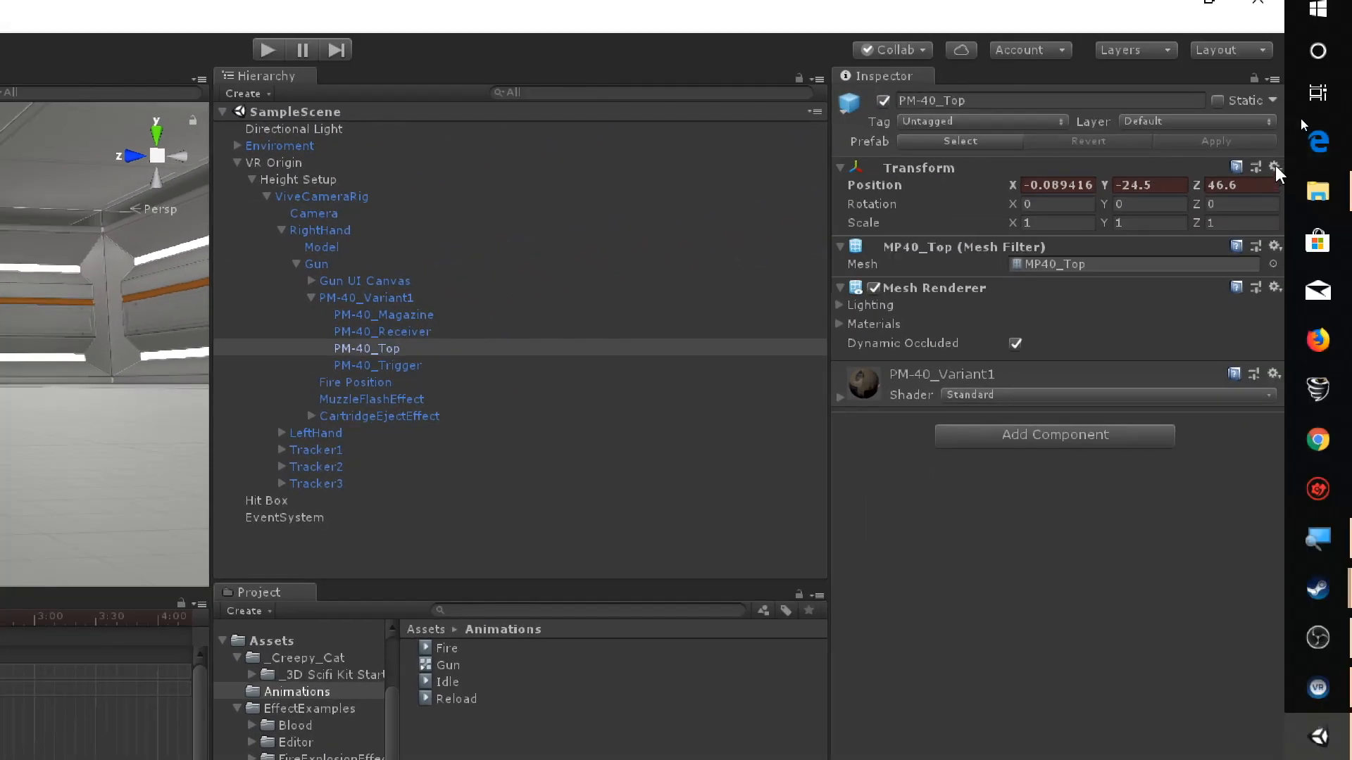
pyautogui.click(1274, 166)
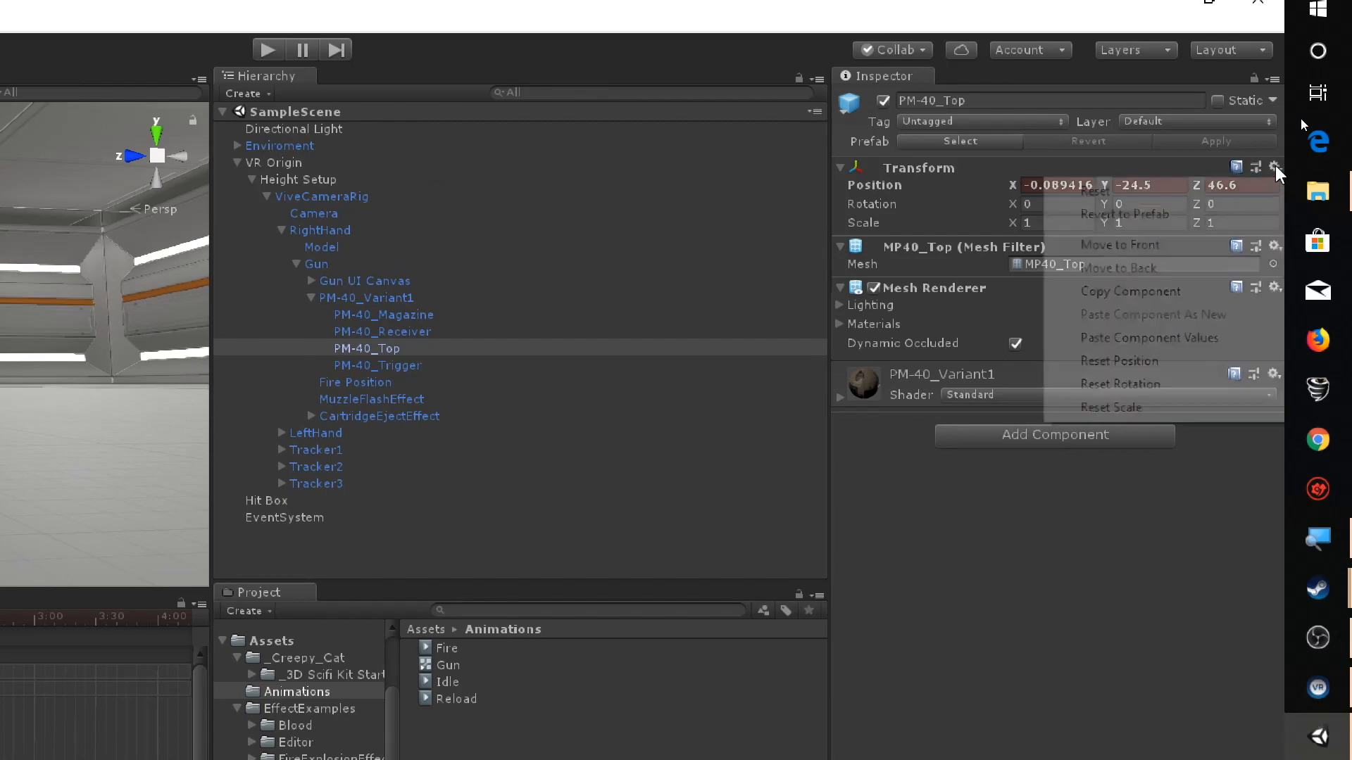
pyautogui.click(1105, 338)
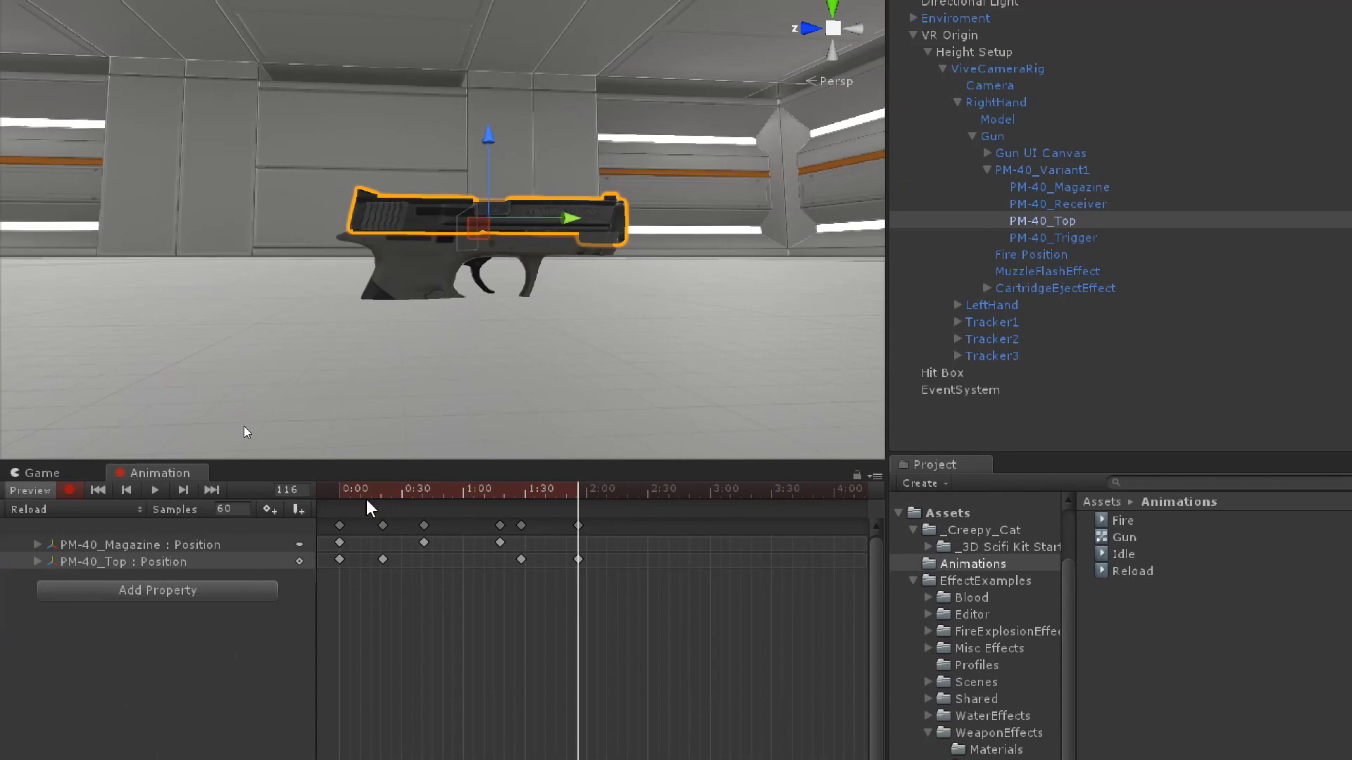
pyautogui.moveTo(211, 541); pyautogui.dragTo(95, 533)
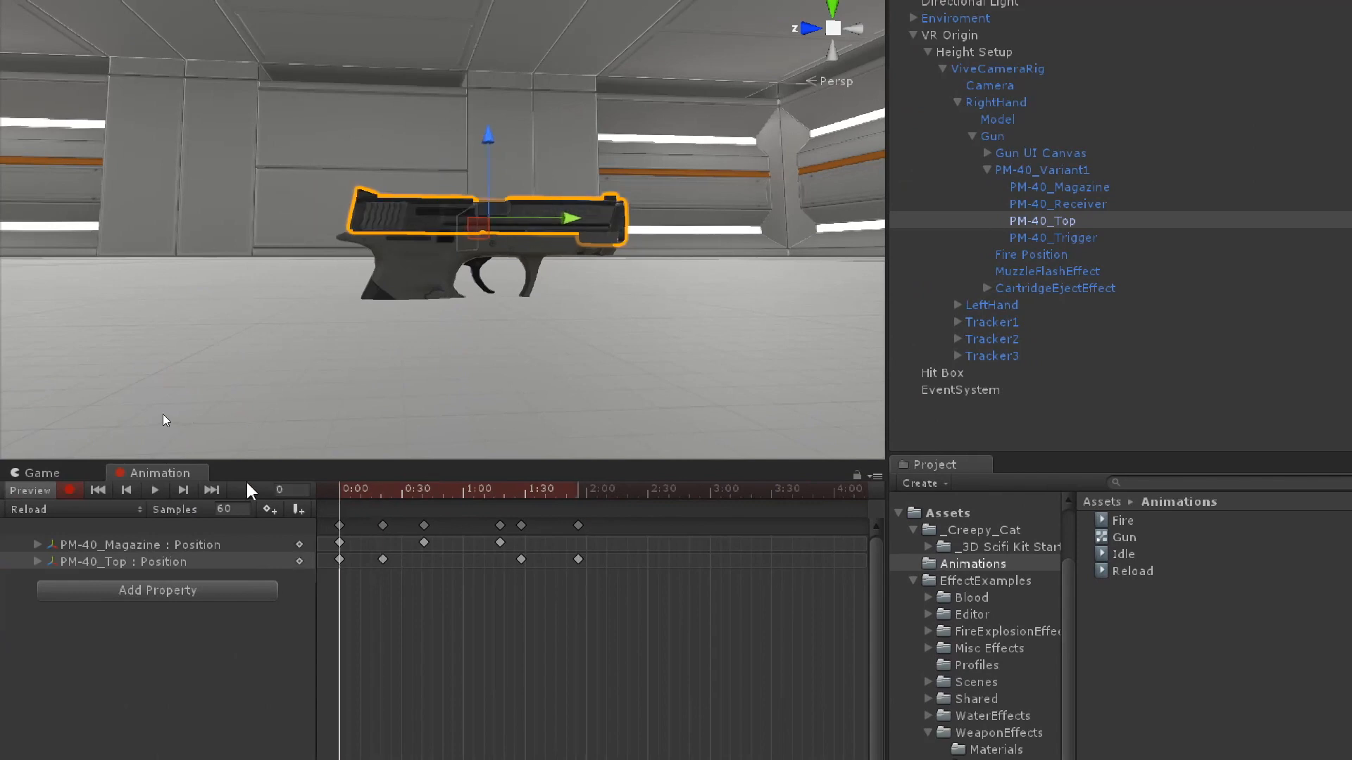
pyautogui.click(155, 490)
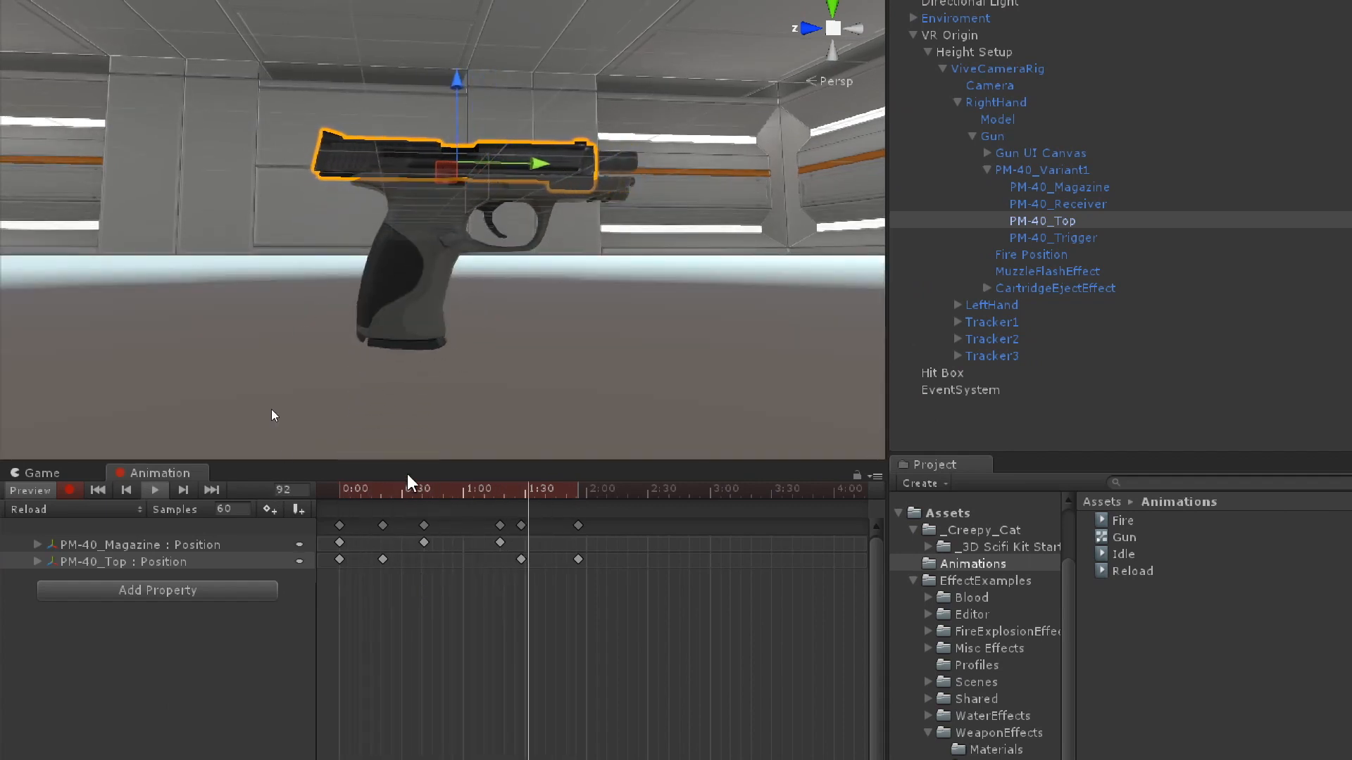
# Delay PM-40_Magazine's first position key to about frame 28 and play the Reload clip
pyautogui.moveTo(406, 485); pyautogui.dragTo(337, 493)
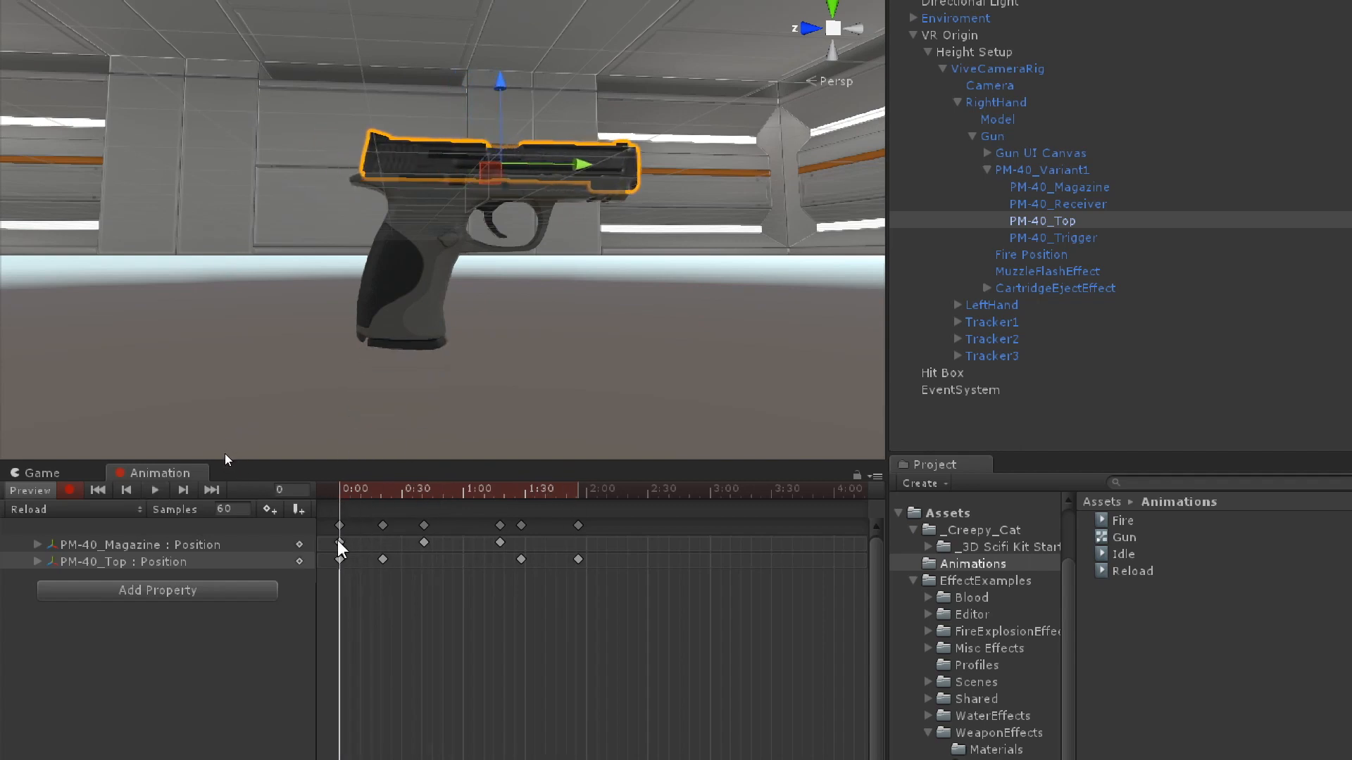
pyautogui.moveTo(339, 542); pyautogui.dragTo(398, 542)
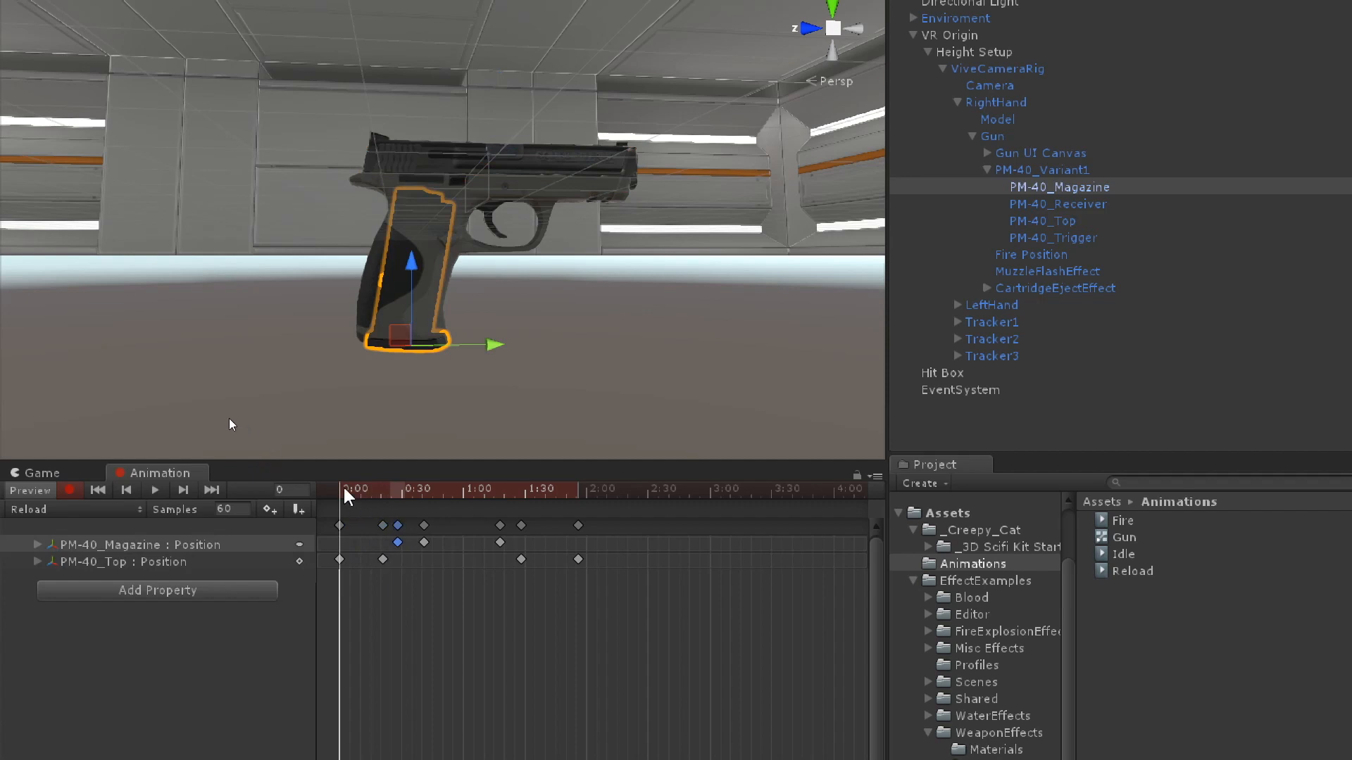
pyautogui.moveTo(344, 489); pyautogui.dragTo(169, 501)
pyautogui.click(162, 489)
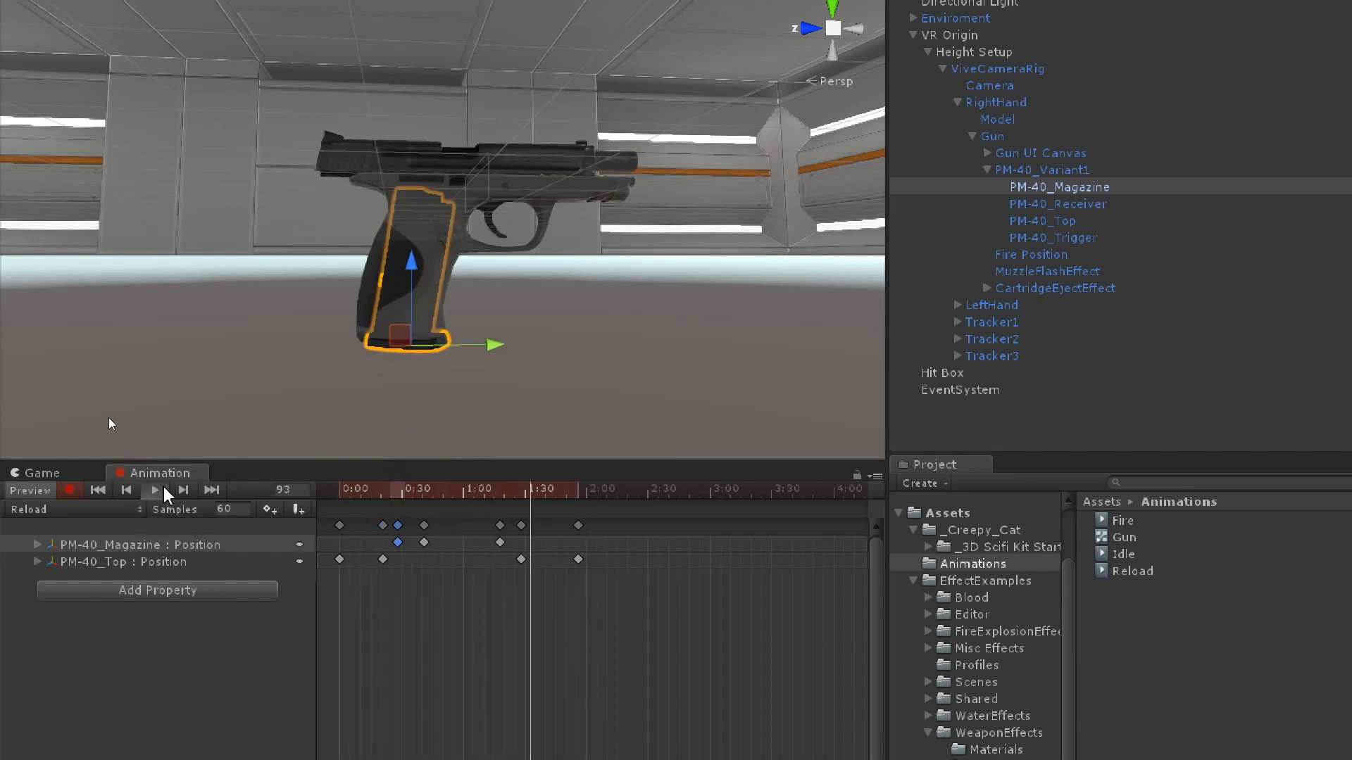
pyautogui.click(163, 488)
# Move the lowered-magazine key to about frame 56, preview the clip, and turn off animation recording
pyautogui.moveTo(426, 527); pyautogui.dragTo(457, 536)
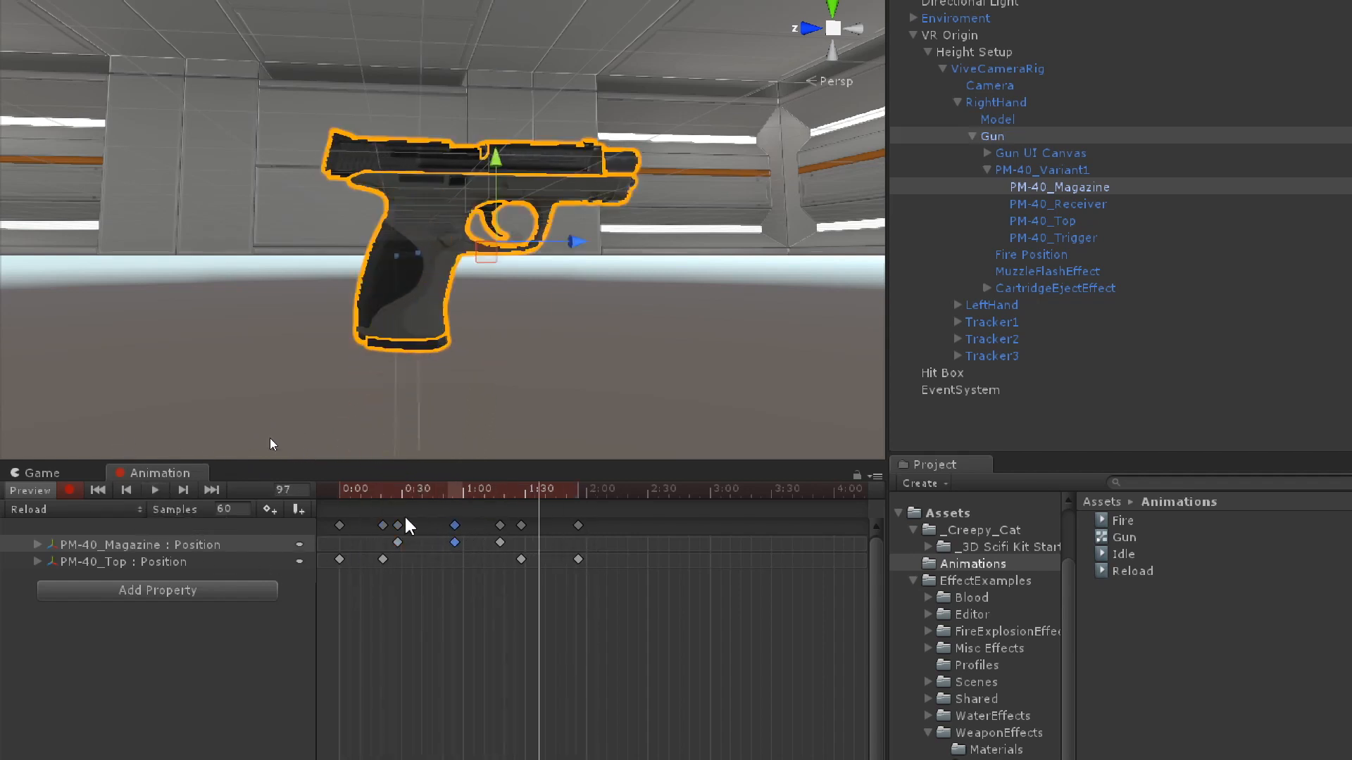
pyautogui.click(152, 488)
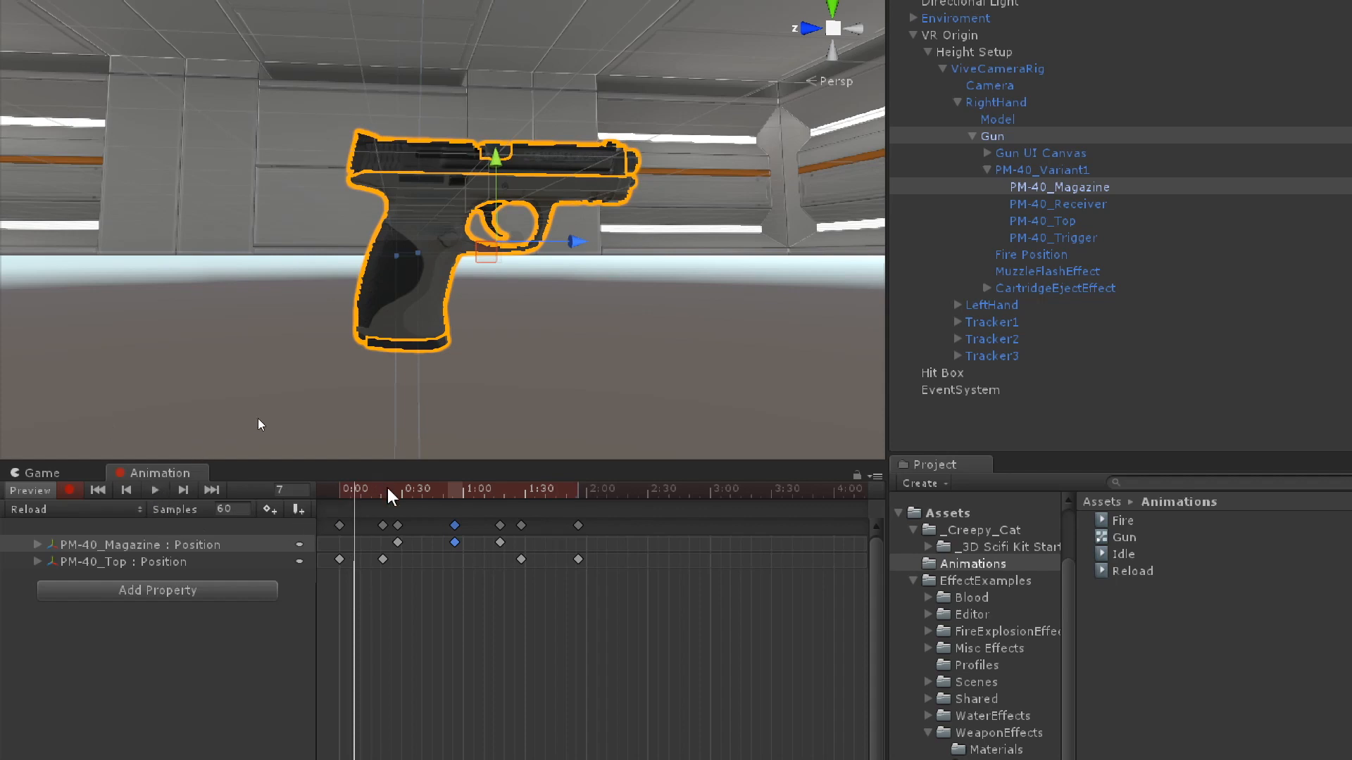
pyautogui.moveTo(392, 496); pyautogui.dragTo(341, 490)
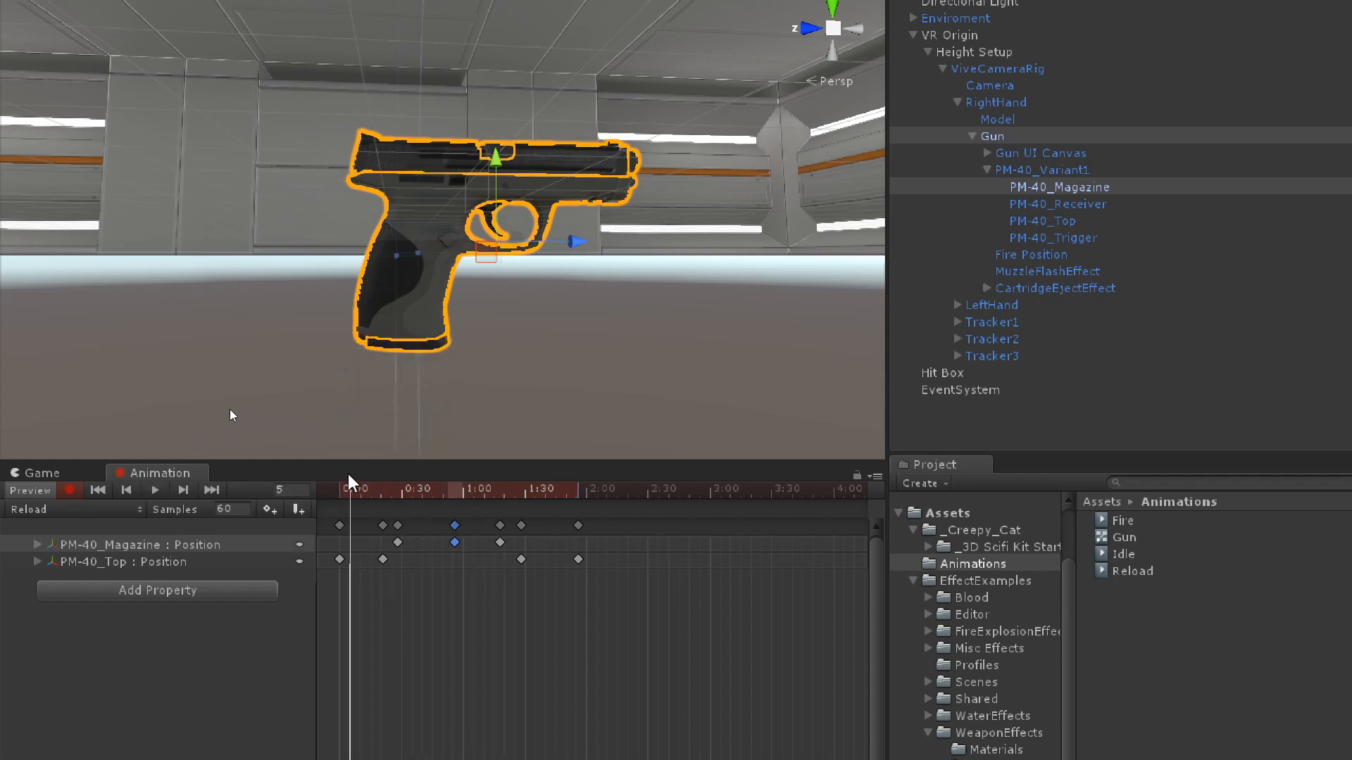
pyautogui.click(69, 491)
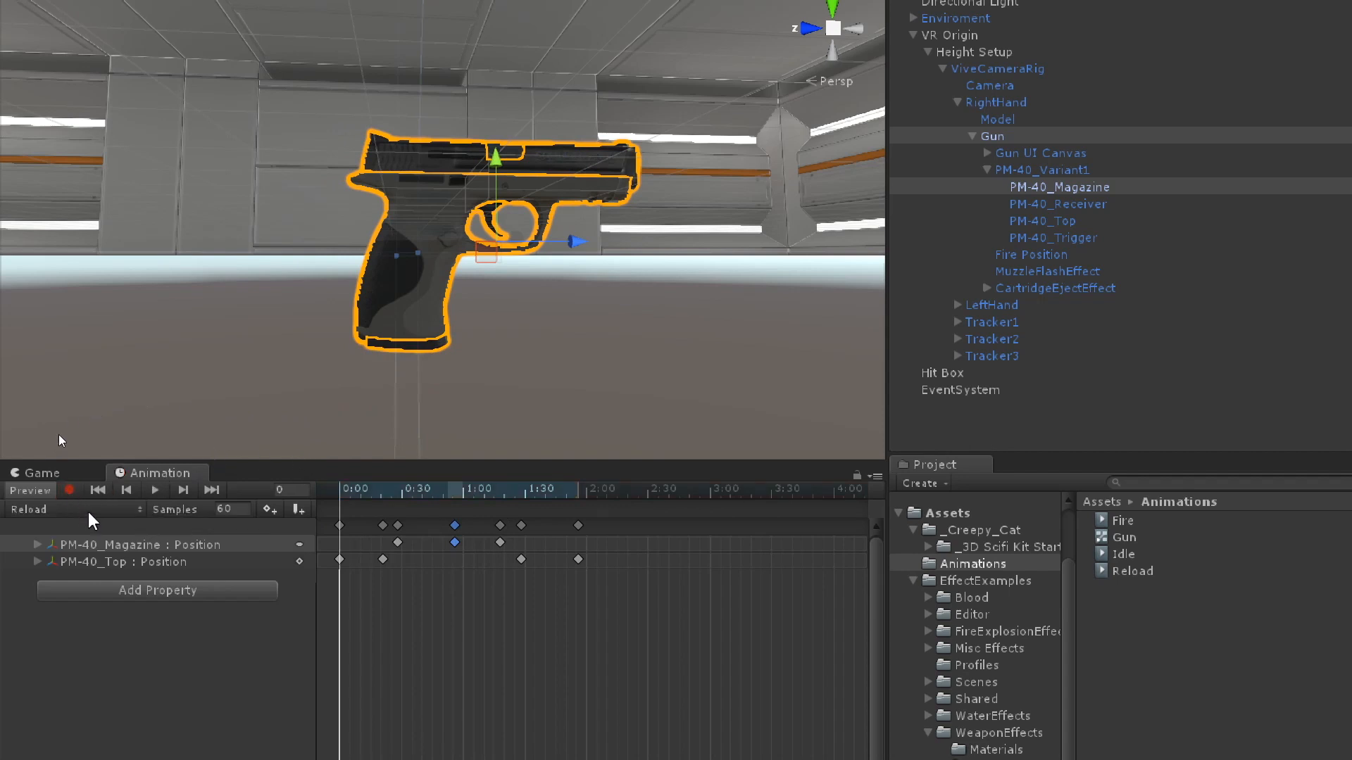
# Look through the Fire, Idle and Reload clips in the Animations folder
pyautogui.click(1126, 522)
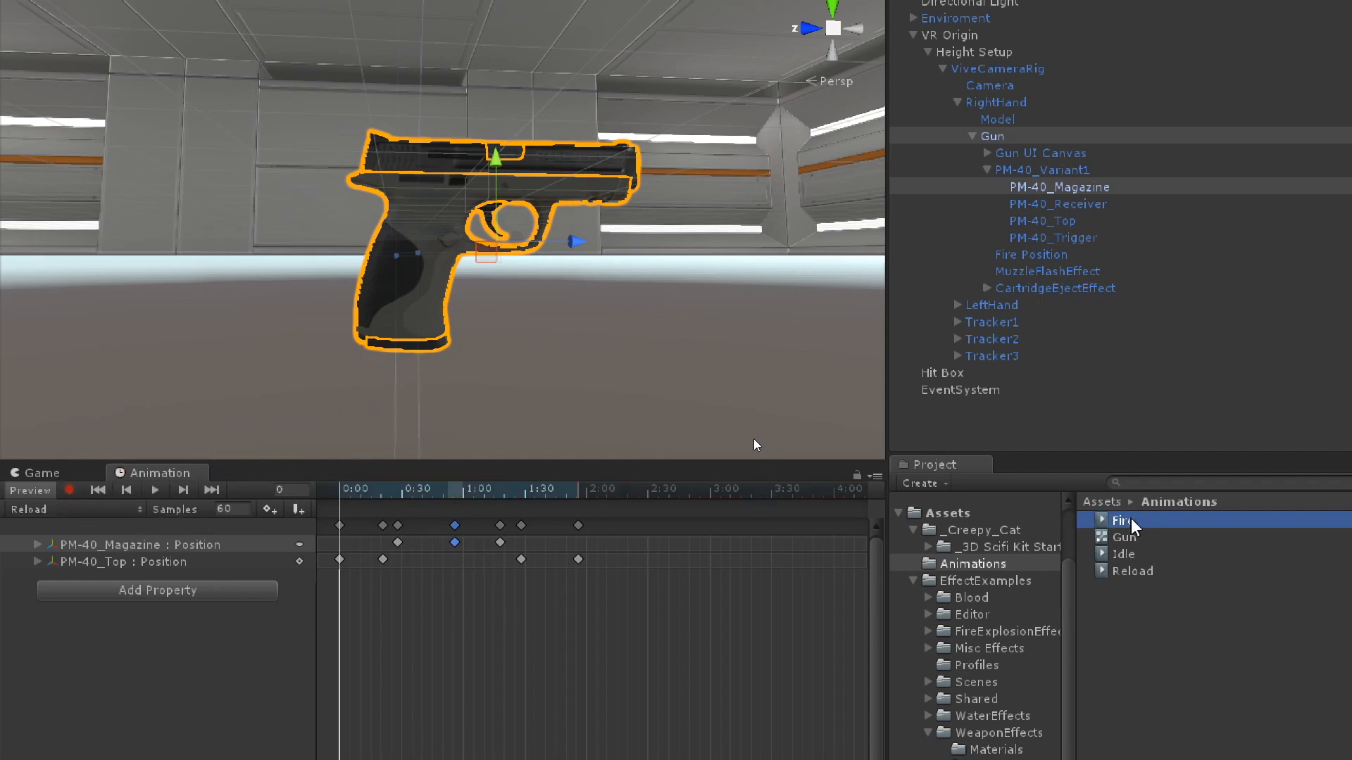
pyautogui.click(1167, 556)
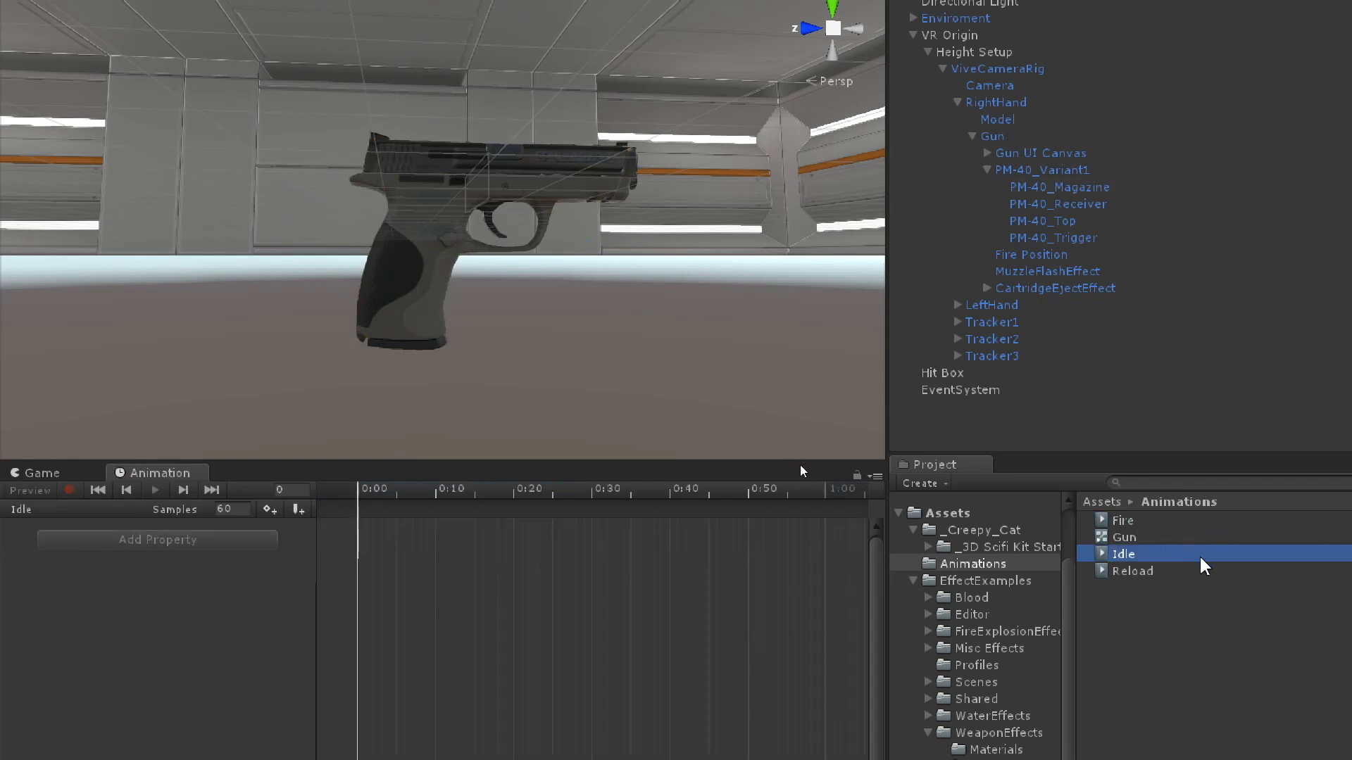
pyautogui.click(1197, 571)
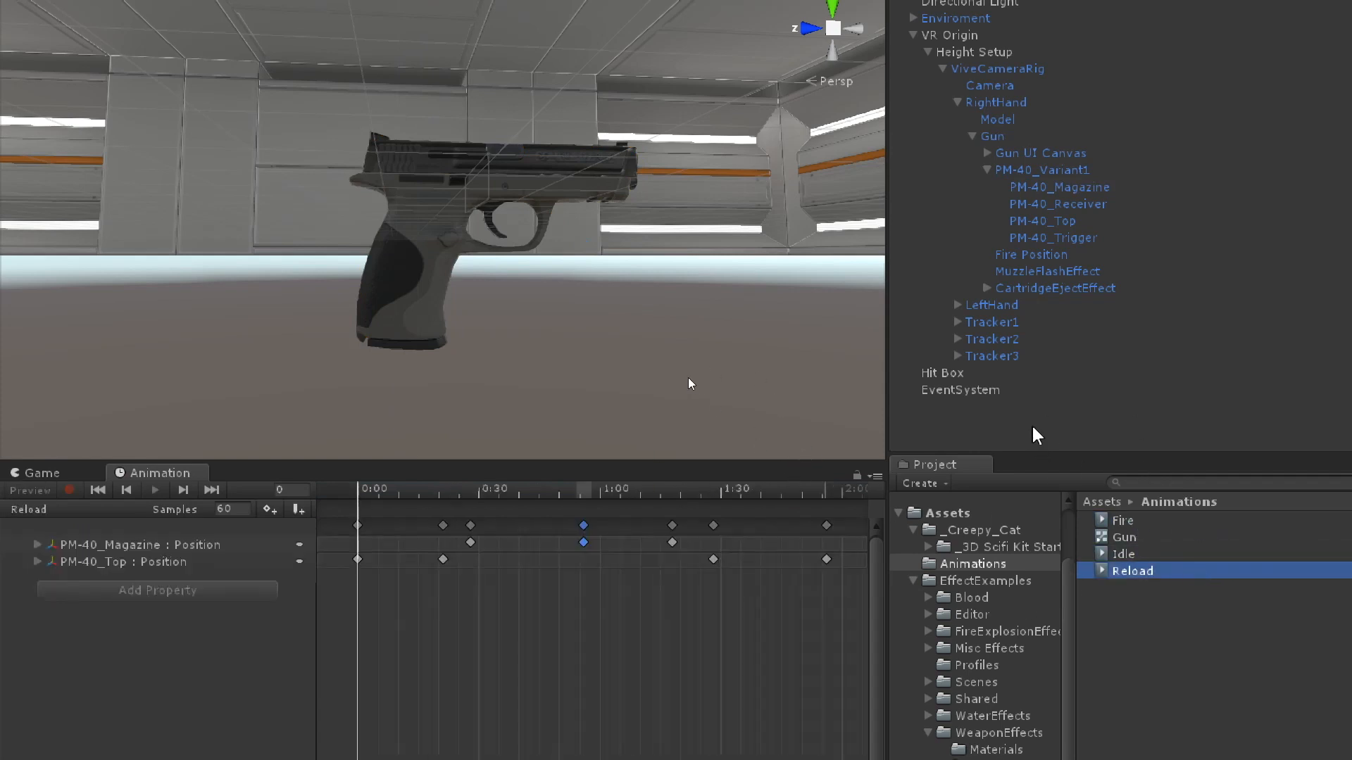